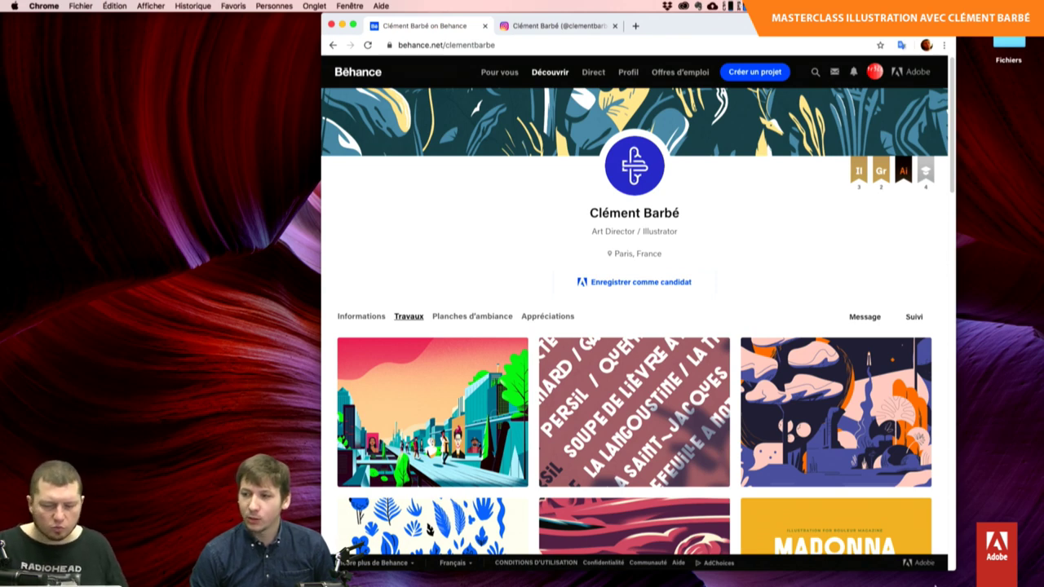
# Widen the browser window slightly and scroll down through the profile's project thumbnails.
pyautogui.moveTo(956, 212); pyautogui.dragTo(968, 212)
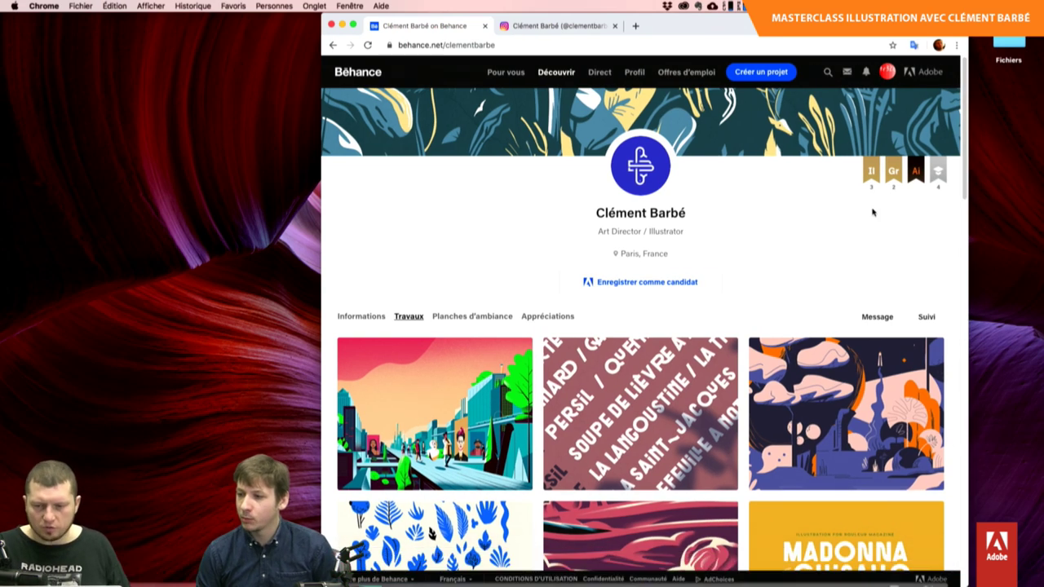
pyautogui.scroll(-3, 930, 249)
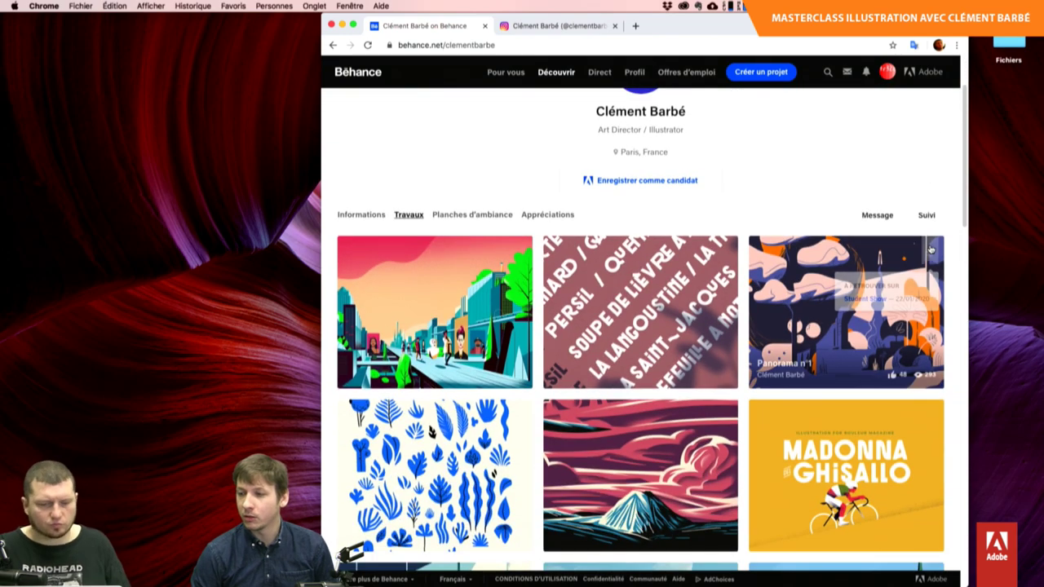
pyautogui.scroll(-3, 930, 249)
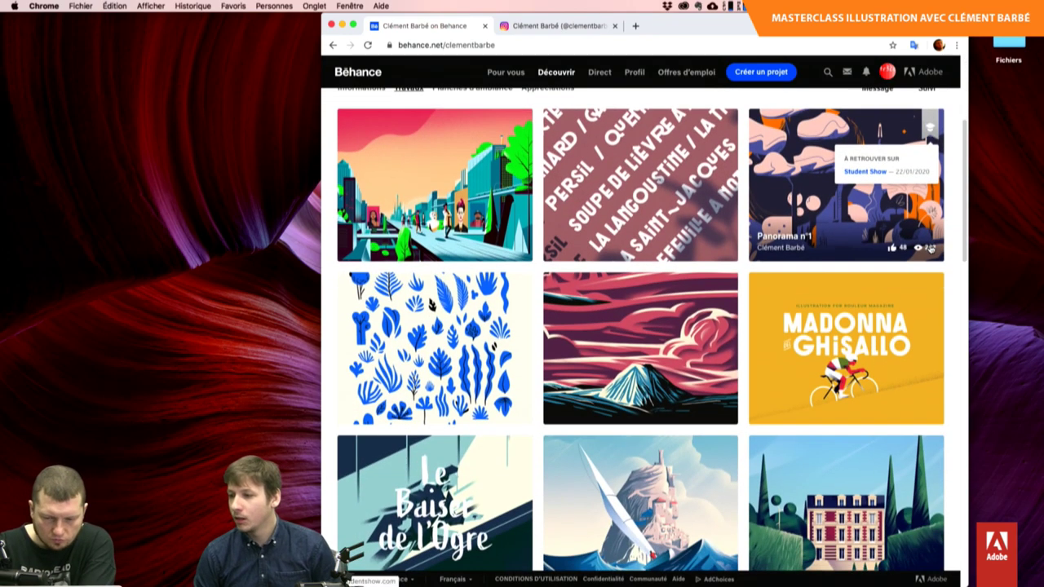
pyautogui.scroll(-1, 930, 249)
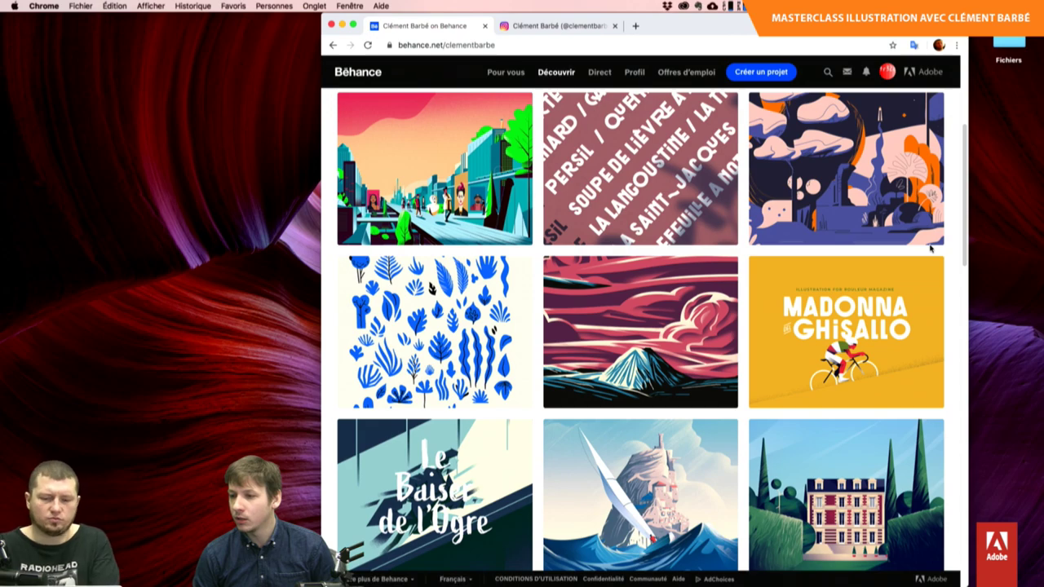
pyautogui.scroll(-3, 930, 248)
pyautogui.scroll(-2, 930, 249)
pyautogui.scroll(-2, 931, 249)
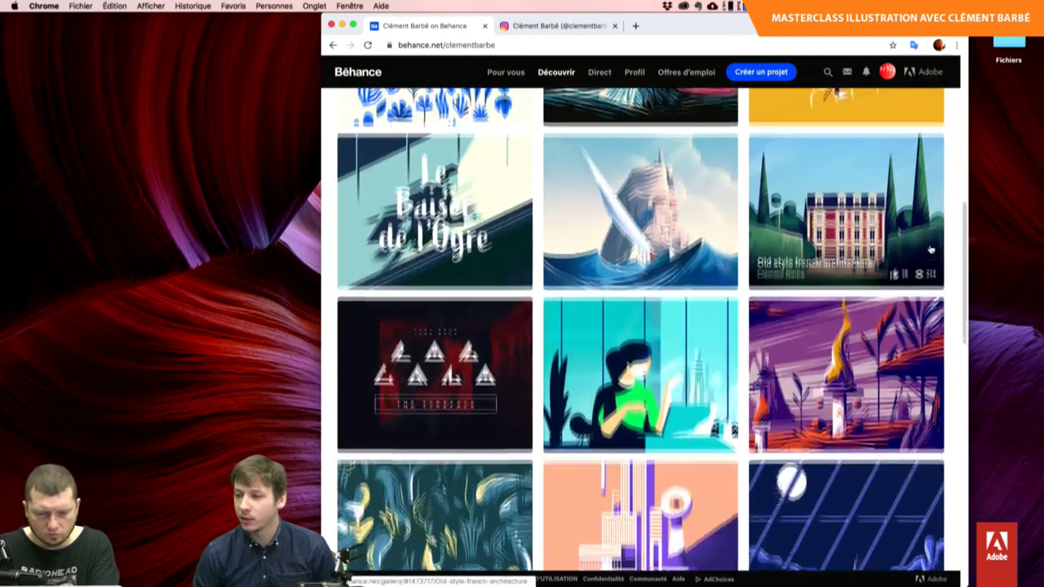
pyautogui.scroll(-2, 930, 249)
pyautogui.scroll(-1, 931, 247)
pyautogui.scroll(-3, 931, 248)
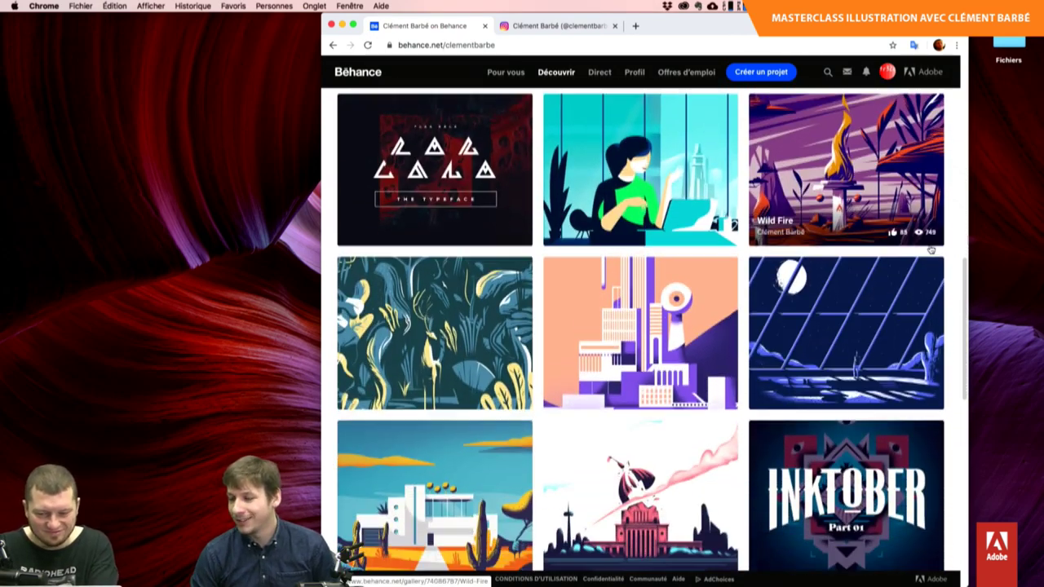
pyautogui.scroll(-1, 930, 249)
pyautogui.scroll(-2, 931, 249)
pyautogui.scroll(-1, 931, 249)
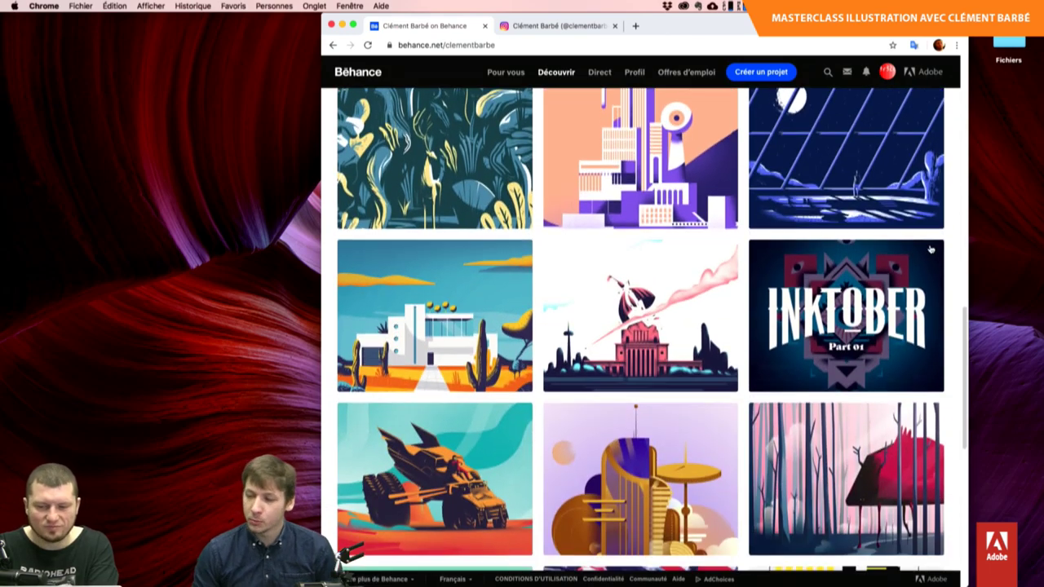
pyautogui.scroll(-1, 931, 249)
pyautogui.scroll(-1, 931, 248)
pyautogui.scroll(-1, 930, 250)
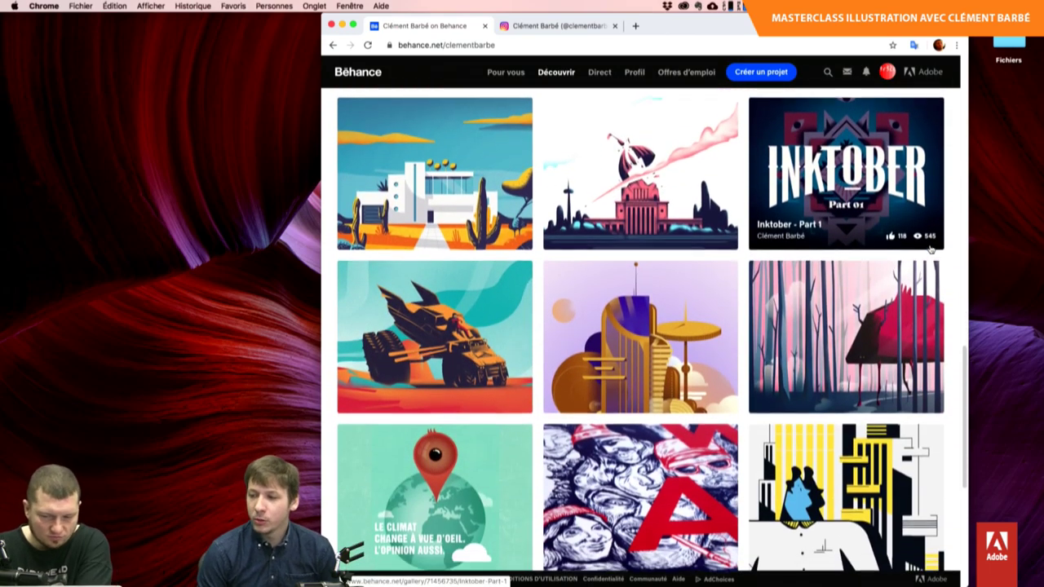
pyautogui.scroll(-2, 930, 250)
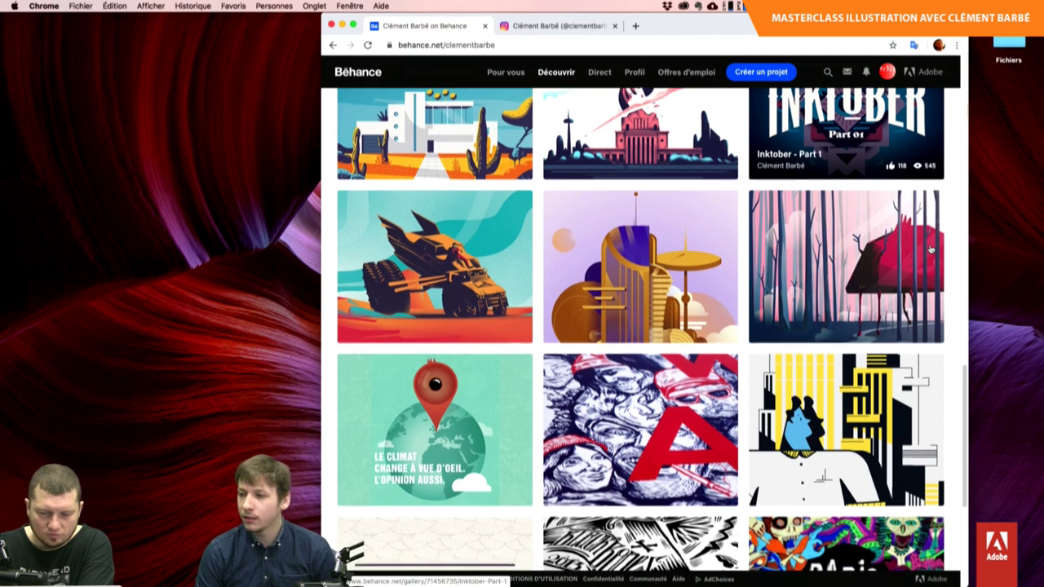
pyautogui.scroll(2, 930, 249)
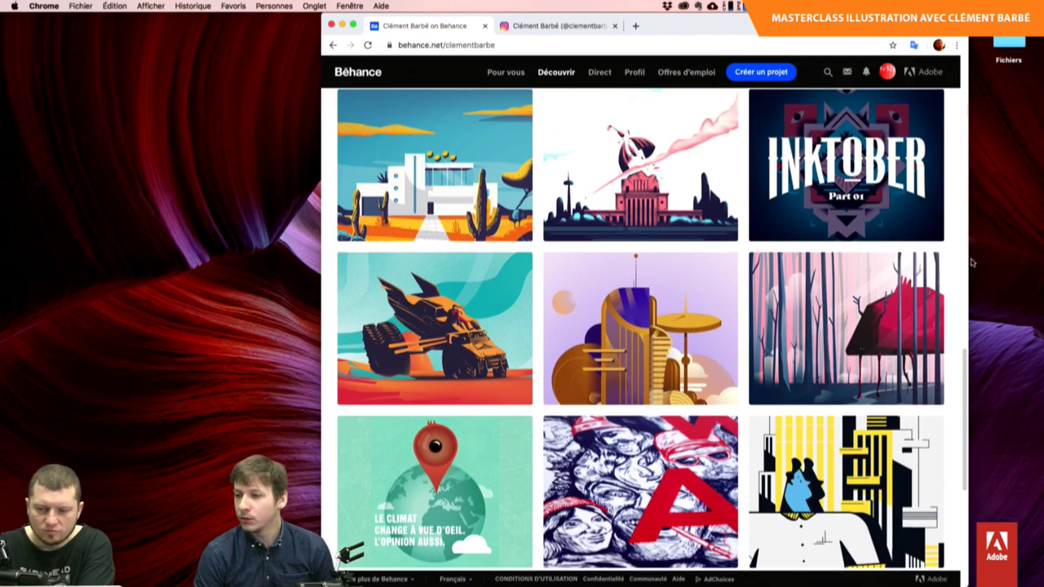
# Widen the window further to reflow the grid, then scroll to the last projects, including Black Bones Club II.
pyautogui.moveTo(968, 261); pyautogui.dragTo(992, 257)
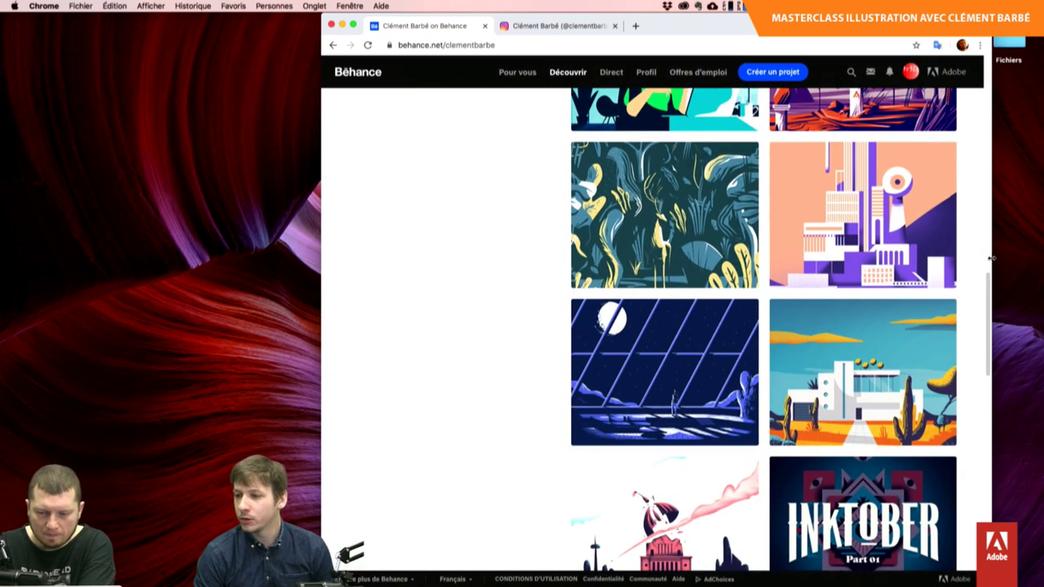
pyautogui.scroll(-3, 890, 297)
pyautogui.scroll(-4, 889, 298)
pyautogui.scroll(-2, 887, 306)
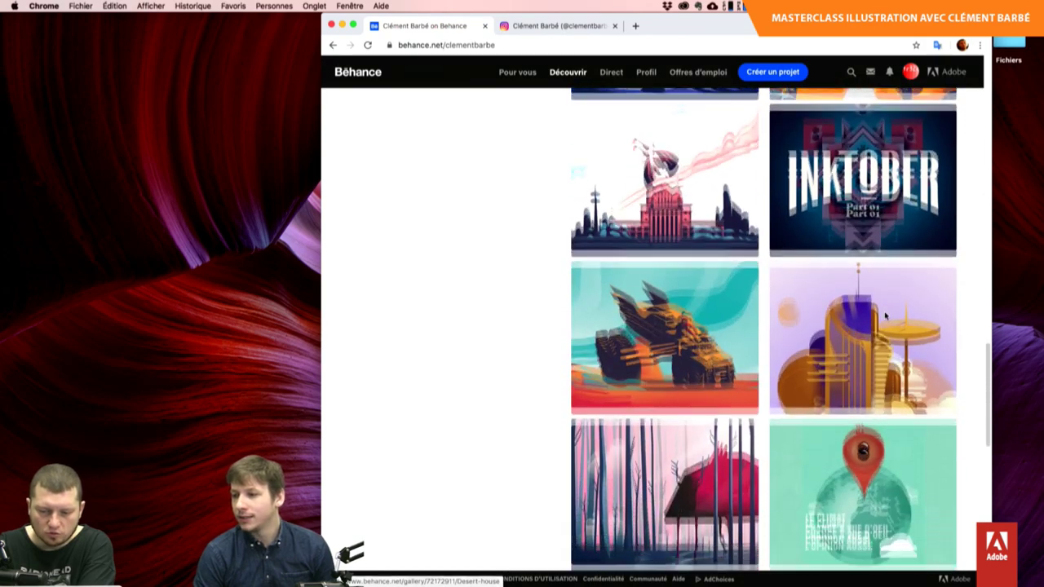
pyautogui.scroll(-3, 885, 314)
pyautogui.scroll(-2, 886, 315)
pyautogui.scroll(-2, 885, 317)
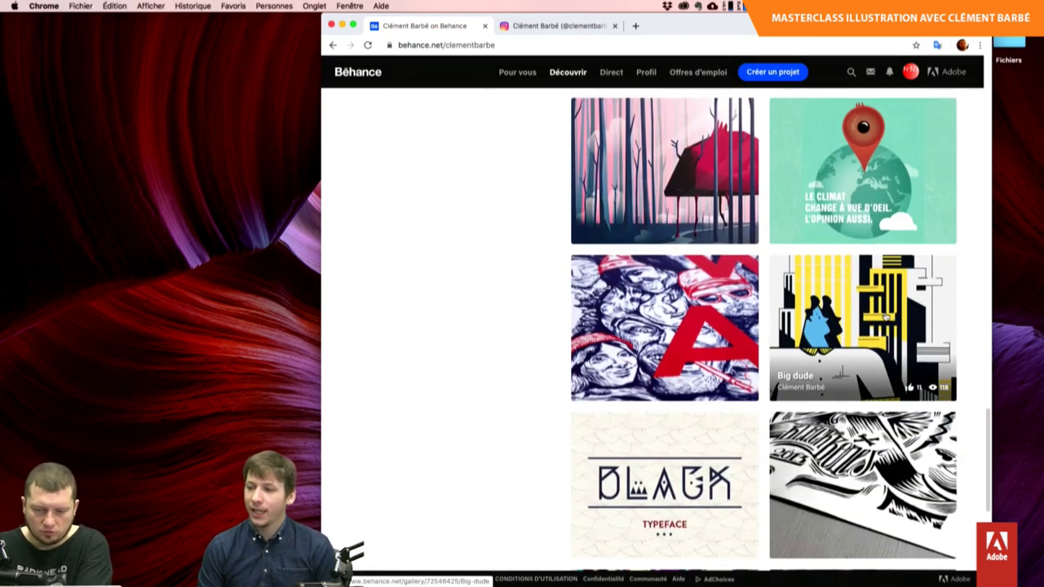
pyautogui.scroll(1, 885, 316)
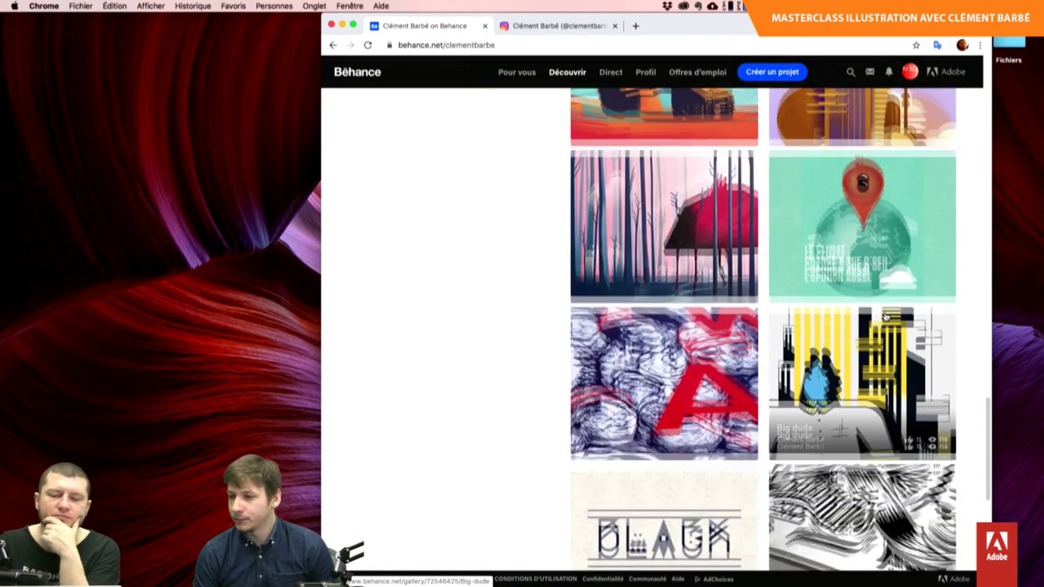
pyautogui.scroll(4, 885, 317)
pyautogui.scroll(1, 886, 317)
pyautogui.scroll(1, 886, 317)
pyautogui.scroll(2, 886, 316)
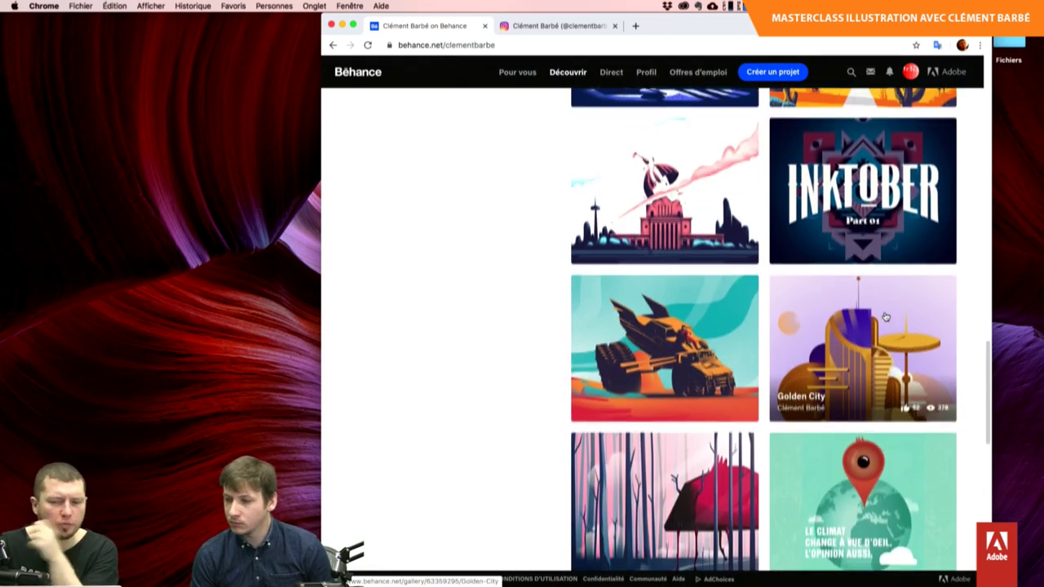
pyautogui.scroll(-3, 886, 317)
pyautogui.scroll(-2, 886, 317)
pyautogui.scroll(-2, 886, 316)
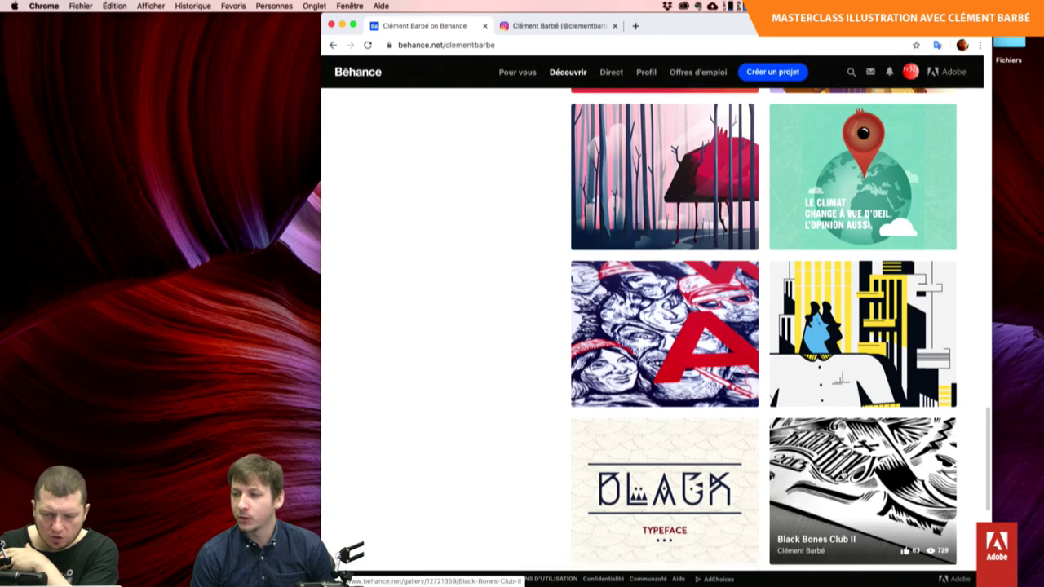
# Open the Black Bones Club II project and scroll through its skull print photos.
pyautogui.click(841, 469)
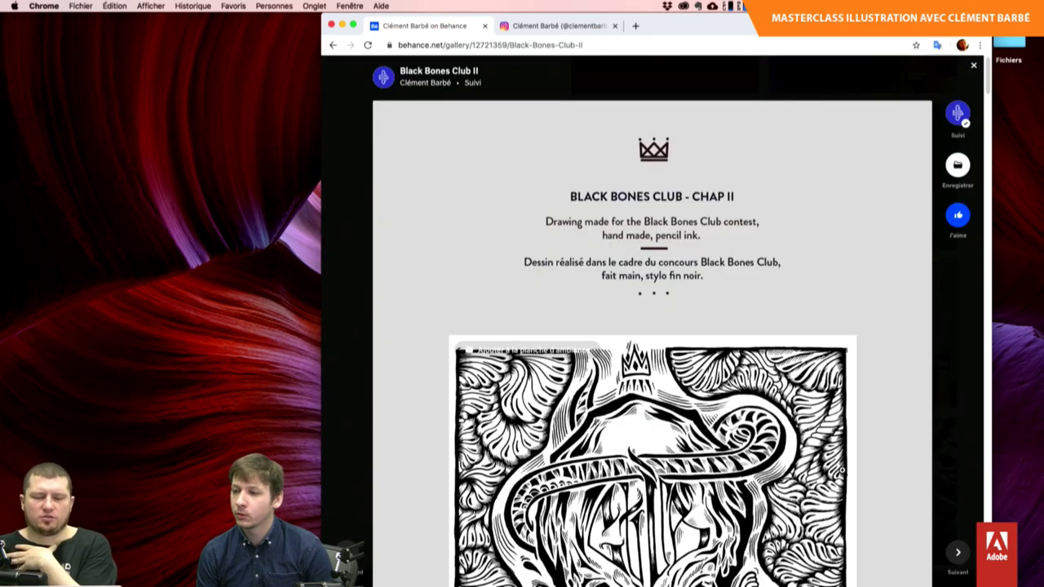
pyautogui.scroll(-1, 842, 469)
pyautogui.scroll(-4, 841, 469)
pyautogui.scroll(-2, 841, 469)
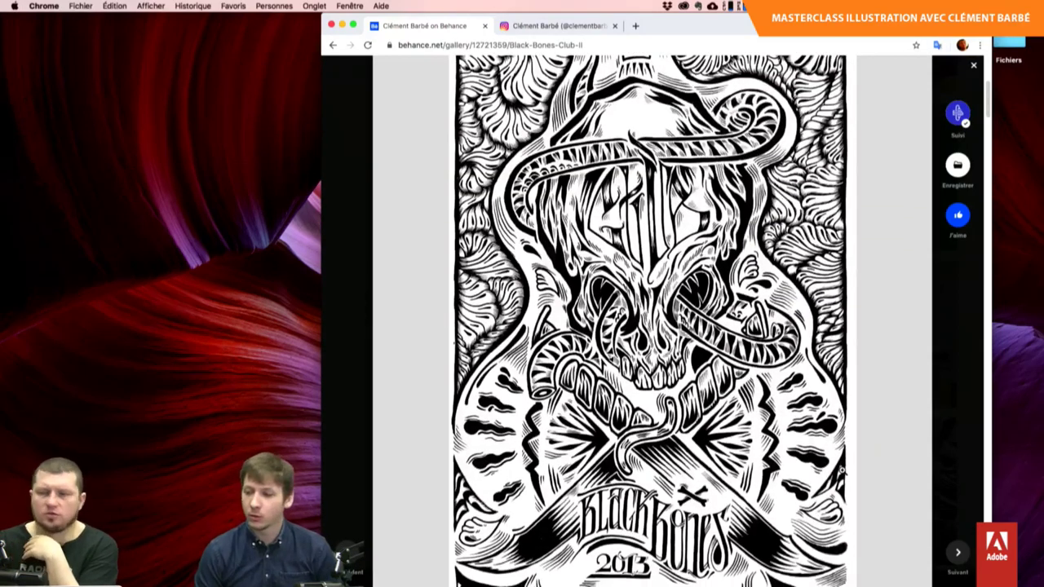
pyautogui.scroll(-3, 841, 471)
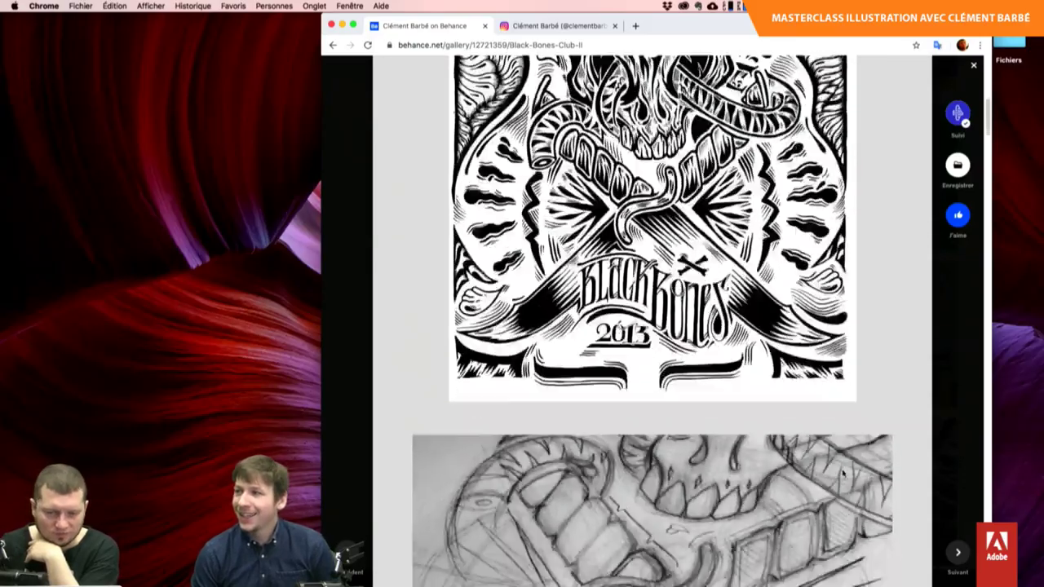
pyautogui.scroll(-2, 843, 472)
pyautogui.scroll(-1, 842, 471)
pyautogui.scroll(-3, 843, 472)
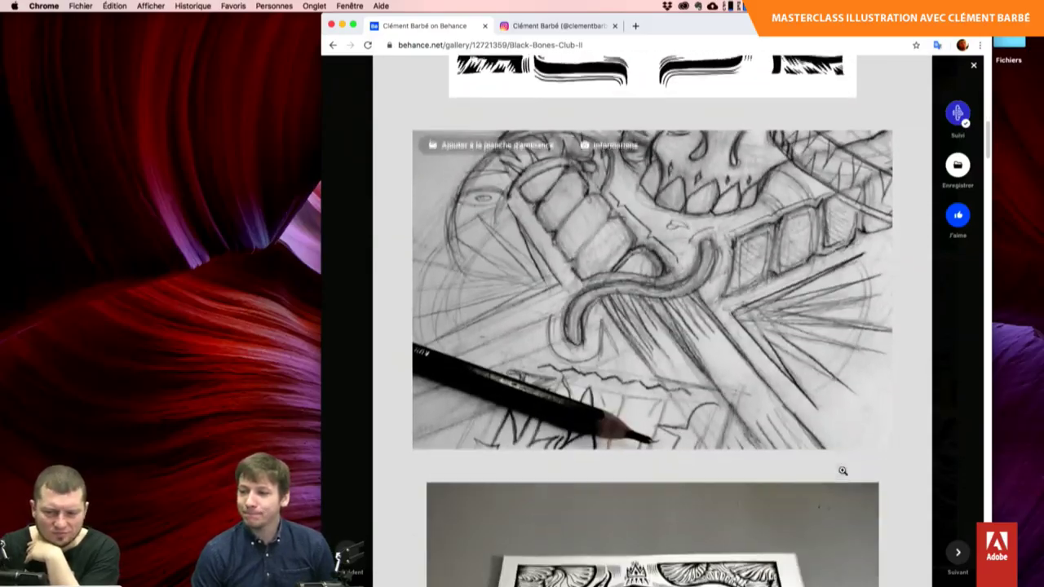
pyautogui.scroll(-3, 844, 474)
pyautogui.scroll(-2, 844, 473)
pyautogui.scroll(-1, 843, 473)
pyautogui.scroll(-3, 844, 472)
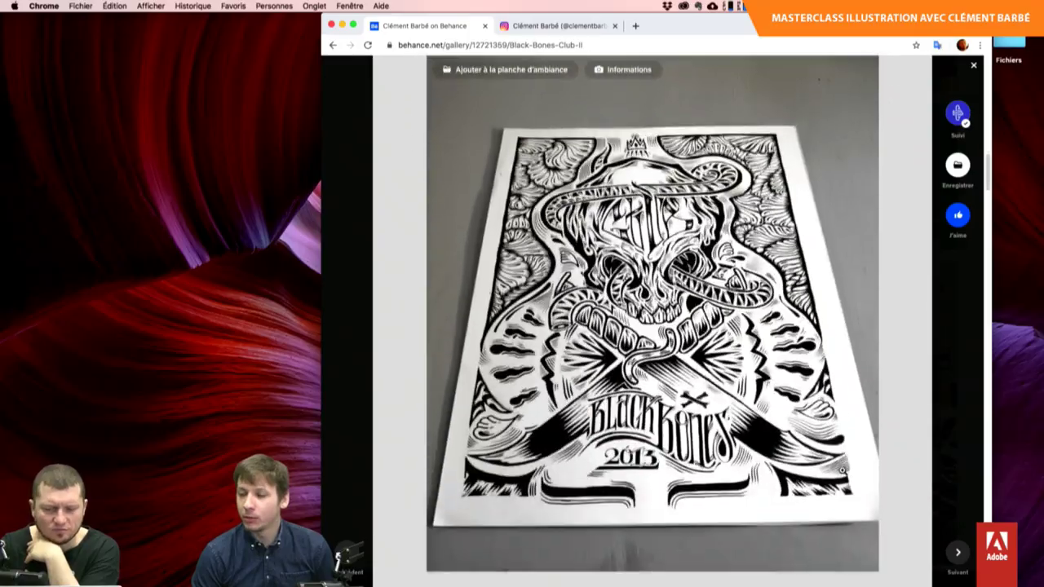
pyautogui.scroll(-3, 843, 471)
pyautogui.scroll(-2, 843, 470)
pyautogui.scroll(-1, 843, 471)
pyautogui.scroll(-2, 843, 473)
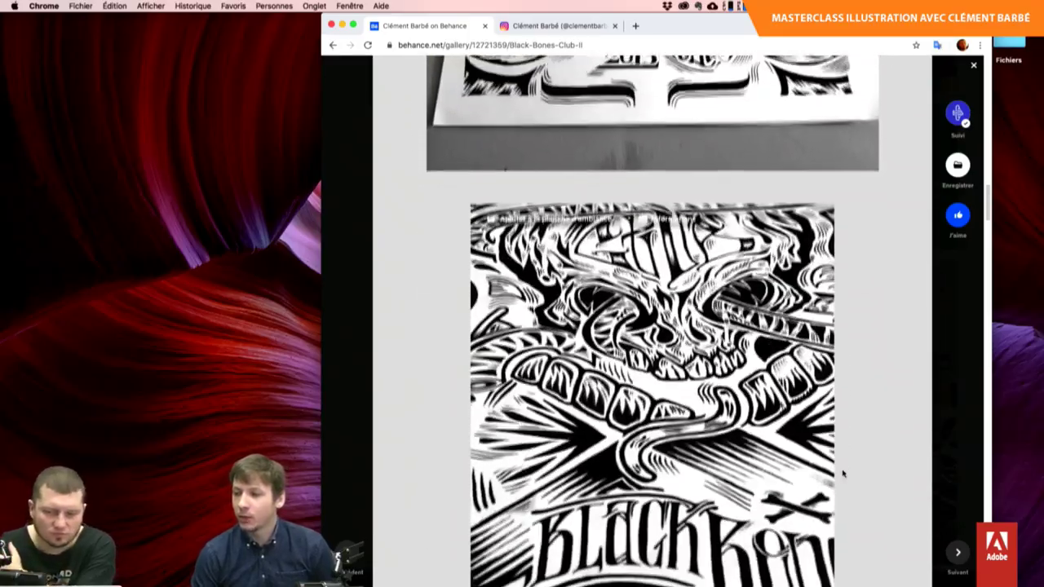
pyautogui.scroll(-3, 843, 473)
pyautogui.scroll(-2, 843, 473)
pyautogui.scroll(-3, 843, 473)
pyautogui.scroll(-1, 844, 473)
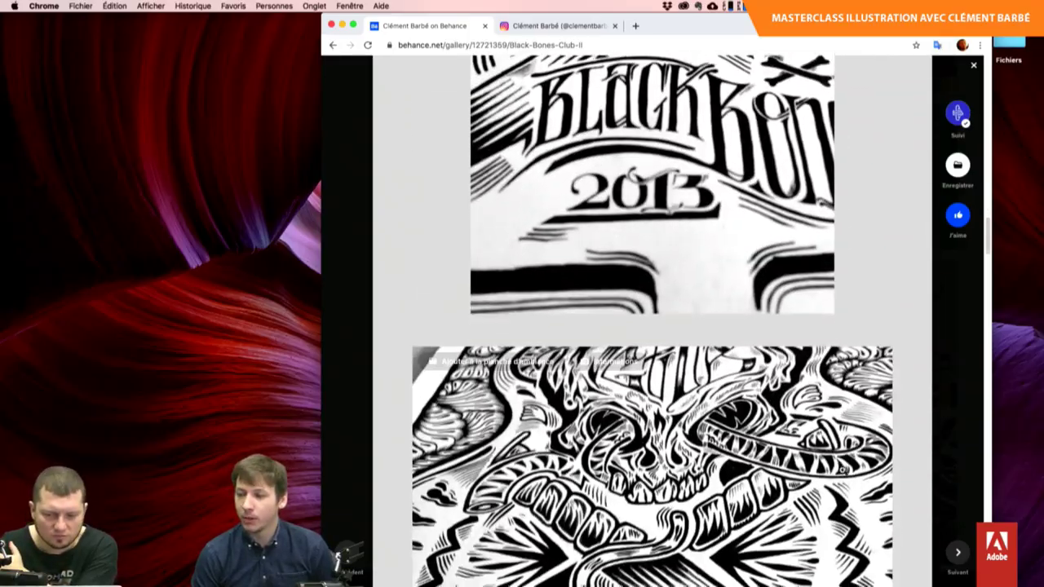
pyautogui.scroll(-3, 844, 472)
pyautogui.scroll(-2, 843, 472)
pyautogui.scroll(-3, 843, 472)
pyautogui.scroll(-3, 844, 472)
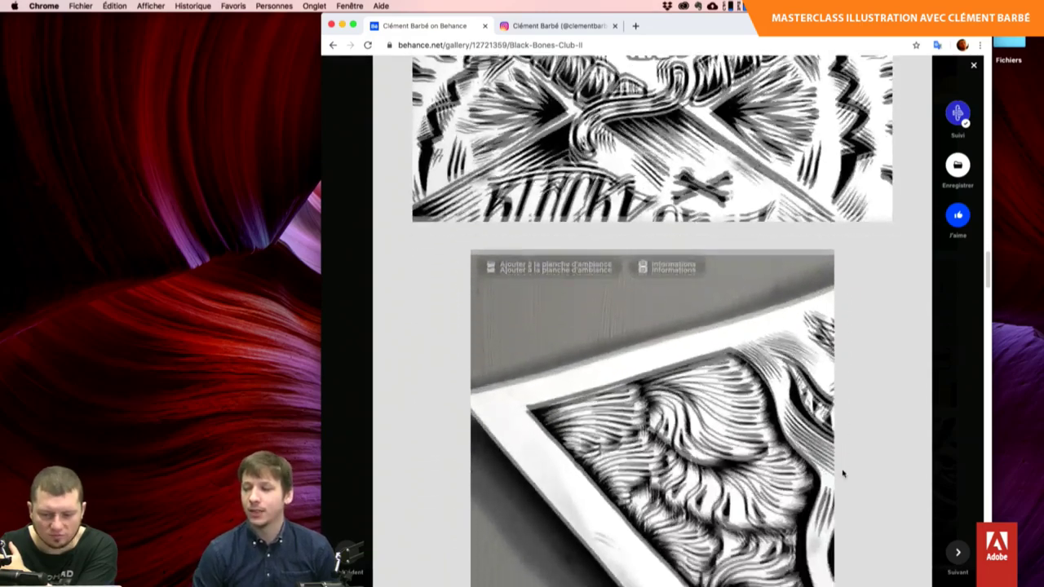
pyautogui.scroll(-1, 843, 473)
pyautogui.scroll(-2, 844, 473)
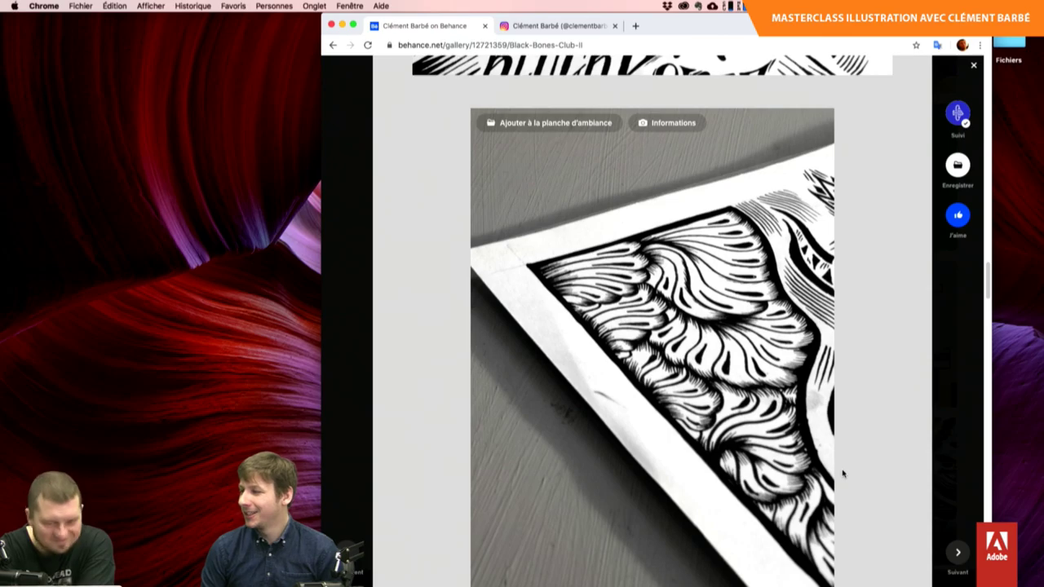
# Continue to the Thanks for Watching ending and Tyler lettering piece, then back up slightly.
pyautogui.scroll(-2, 843, 473)
pyautogui.scroll(-3, 842, 473)
pyautogui.scroll(-4, 843, 472)
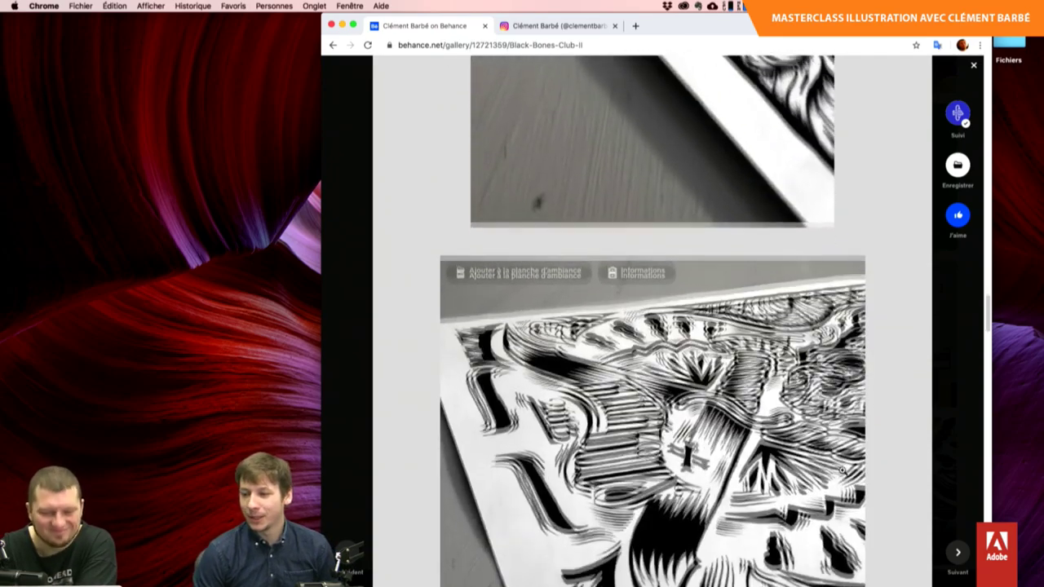
pyautogui.scroll(-2, 843, 470)
pyautogui.scroll(-1, 842, 470)
pyautogui.scroll(-3, 843, 470)
pyautogui.scroll(-3, 843, 470)
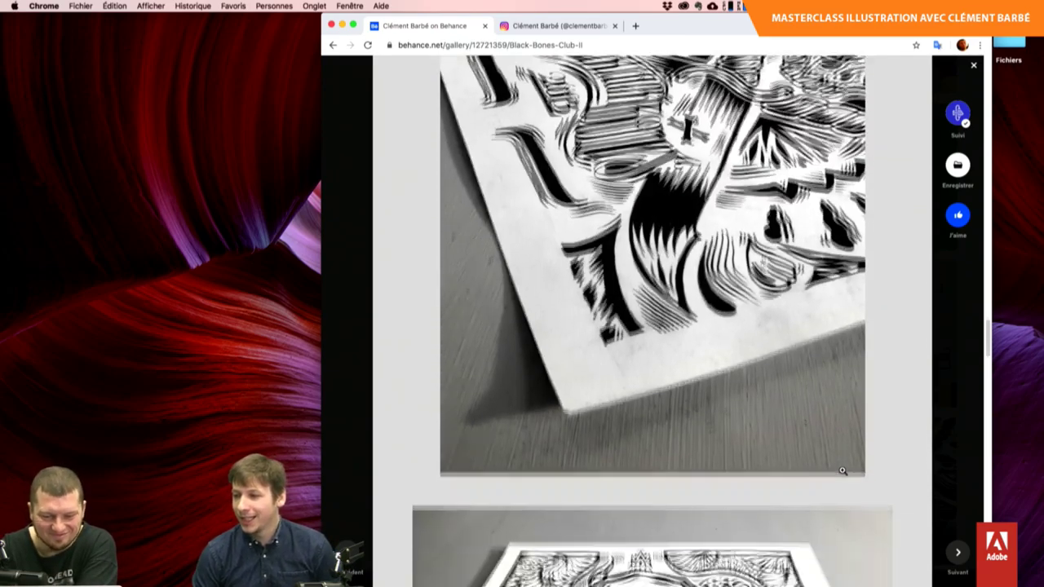
pyautogui.scroll(-2, 843, 471)
pyautogui.scroll(-3, 843, 471)
pyautogui.scroll(-1, 843, 471)
pyautogui.scroll(-2, 843, 471)
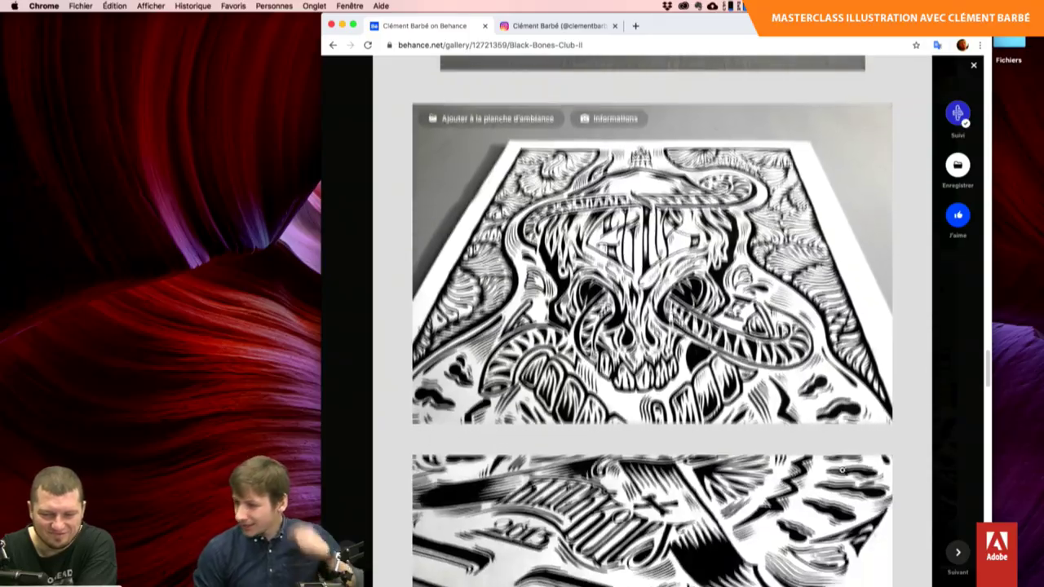
pyautogui.scroll(-2, 842, 471)
pyautogui.scroll(-3, 842, 469)
pyautogui.scroll(-1, 842, 469)
pyautogui.scroll(-1, 841, 469)
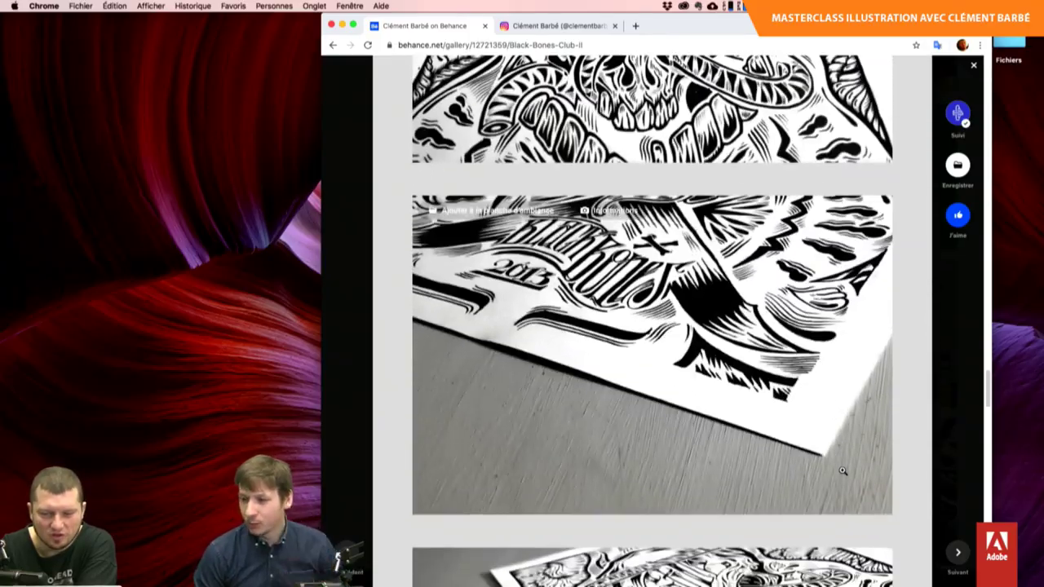
pyautogui.scroll(-4, 842, 469)
pyautogui.scroll(-3, 842, 469)
pyautogui.scroll(-2, 842, 470)
pyautogui.scroll(-5, 843, 472)
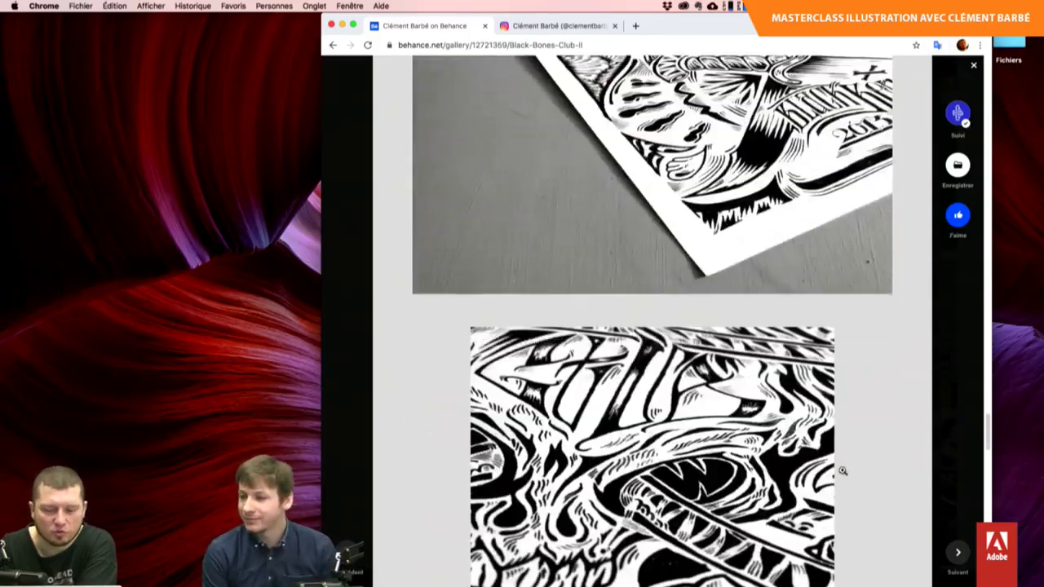
pyautogui.scroll(-3, 843, 473)
pyautogui.scroll(-1, 843, 473)
pyautogui.scroll(-2, 843, 473)
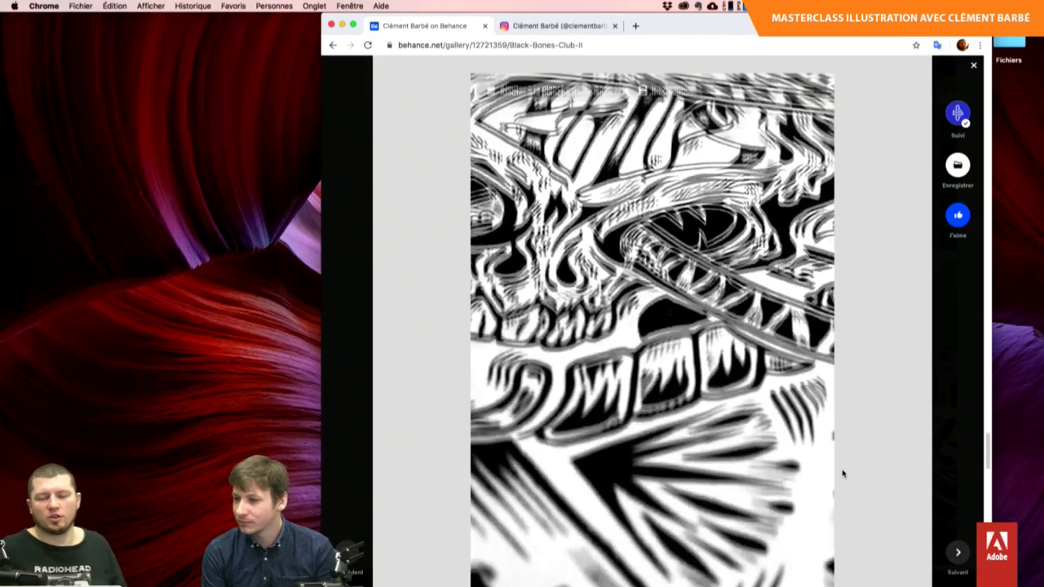
pyautogui.scroll(-1, 842, 473)
pyautogui.scroll(-4, 843, 473)
pyautogui.scroll(-2, 843, 473)
pyautogui.scroll(-2, 843, 473)
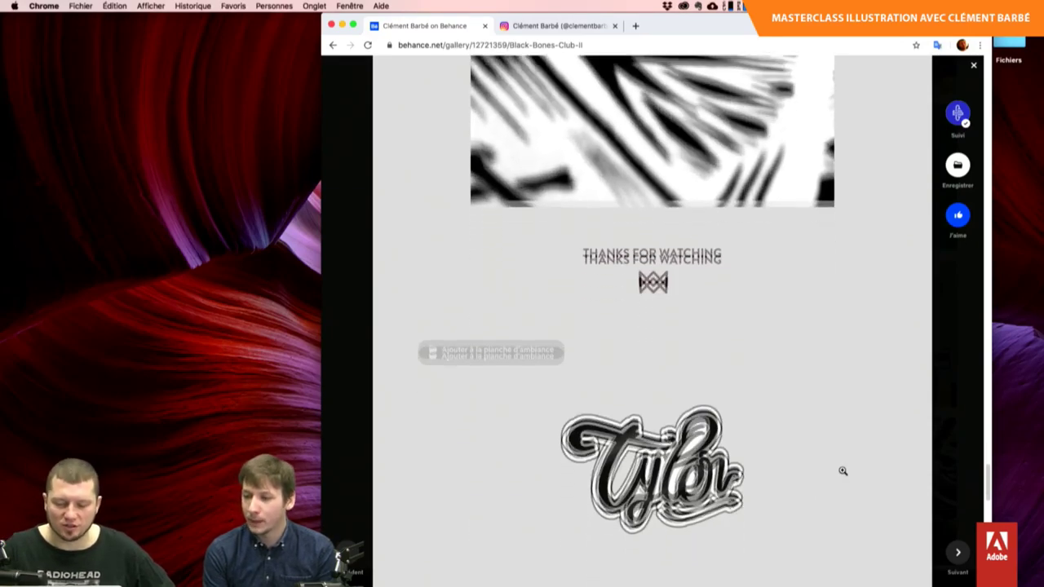
pyautogui.scroll(-2, 843, 472)
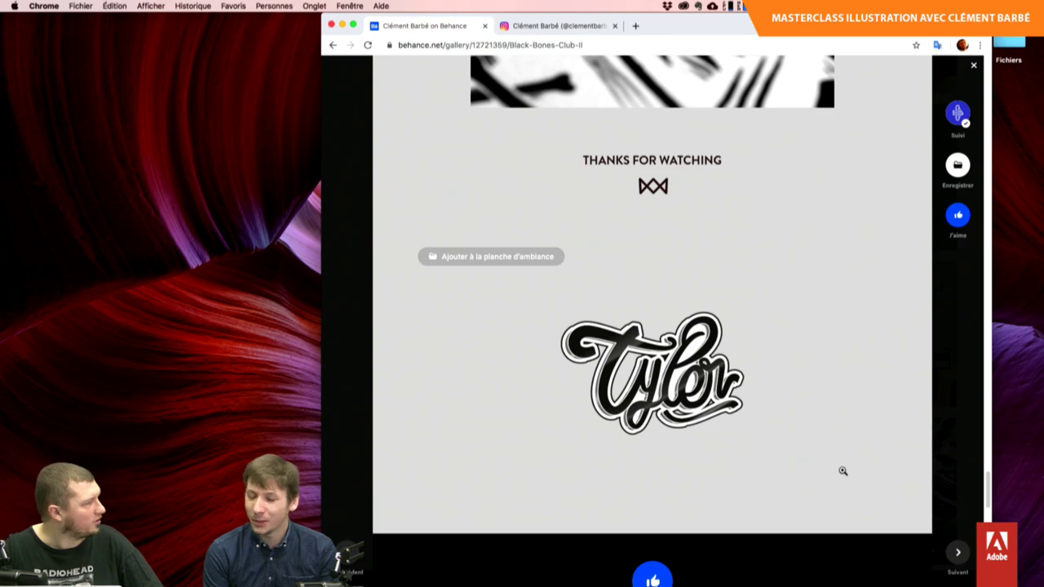
pyautogui.scroll(1, 842, 471)
pyautogui.scroll(-2, 843, 471)
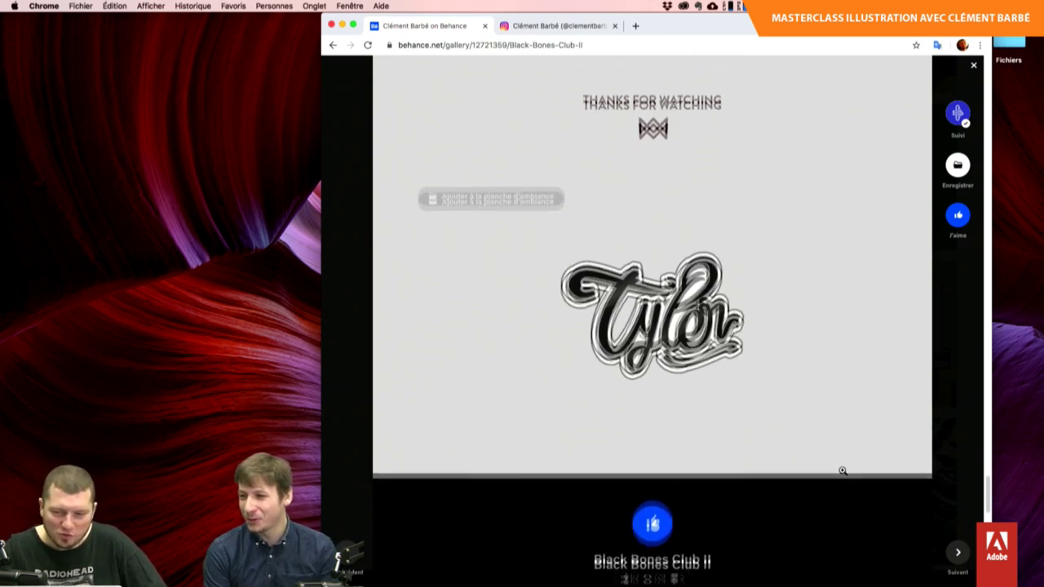
pyautogui.scroll(3, 843, 473)
pyautogui.scroll(5, 843, 474)
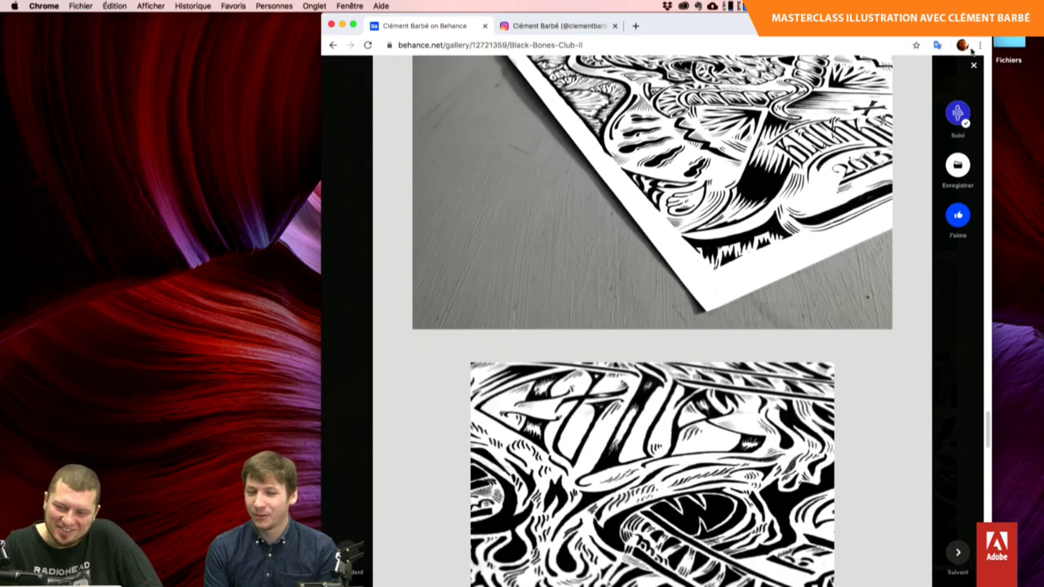
# Close Black Bones Club II and browse down through the BLACK typeface project.
pyautogui.click(974, 67)
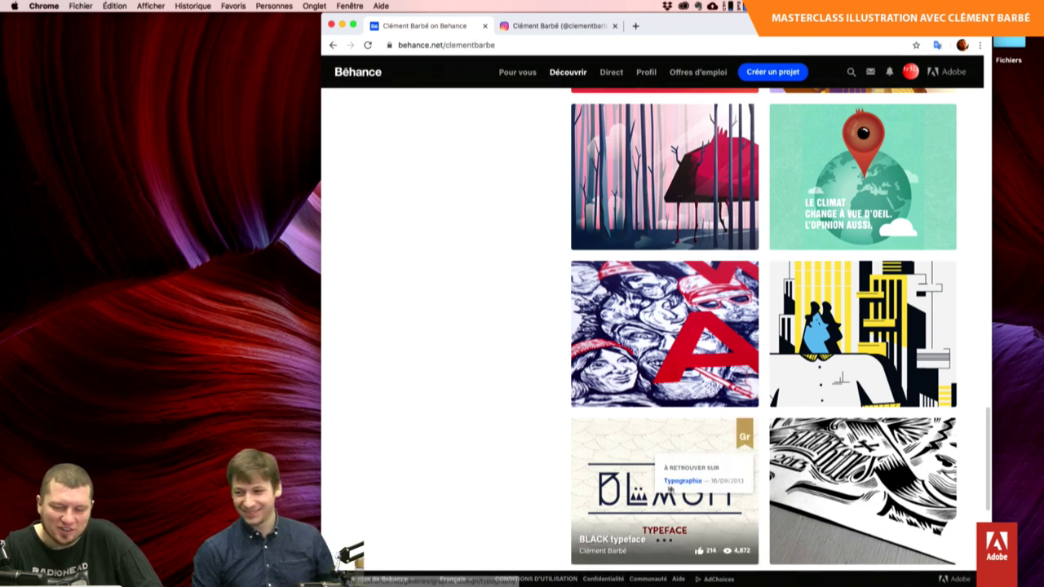
pyautogui.click(627, 492)
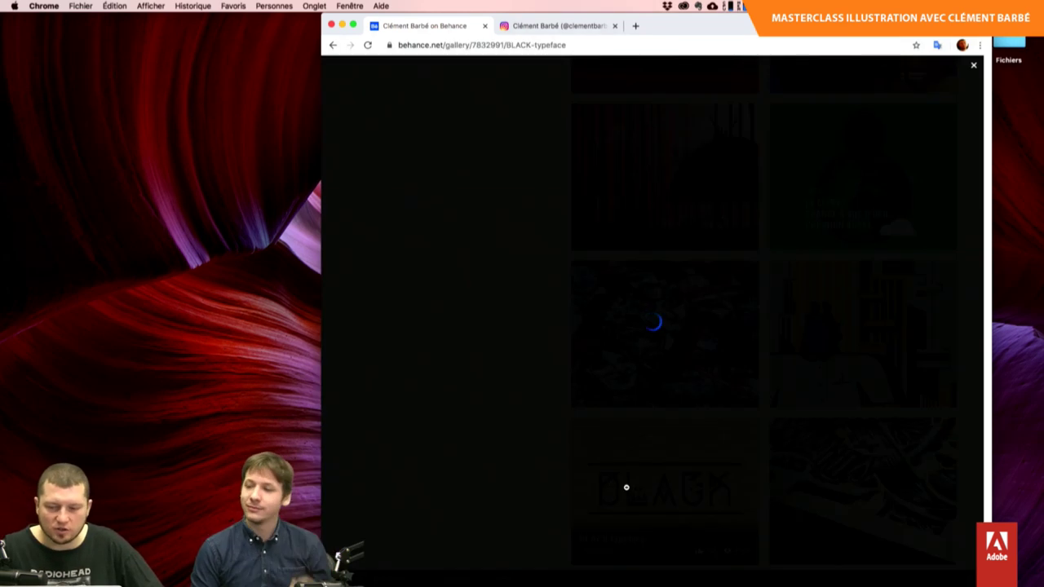
pyautogui.scroll(-1, 884, 466)
pyautogui.scroll(-2, 883, 467)
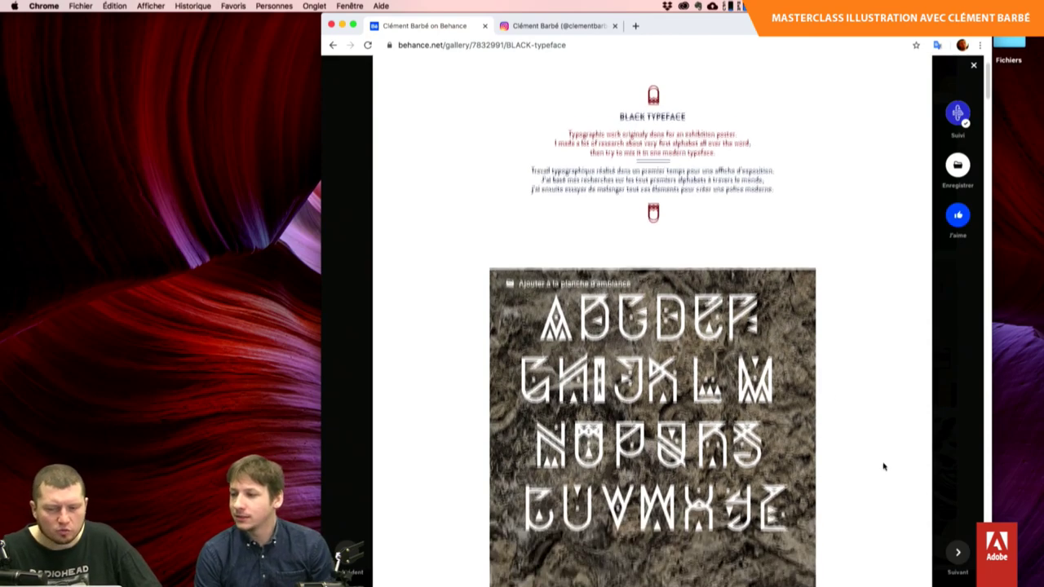
pyautogui.scroll(-1, 884, 467)
pyautogui.scroll(-2, 883, 467)
pyautogui.scroll(-1, 884, 467)
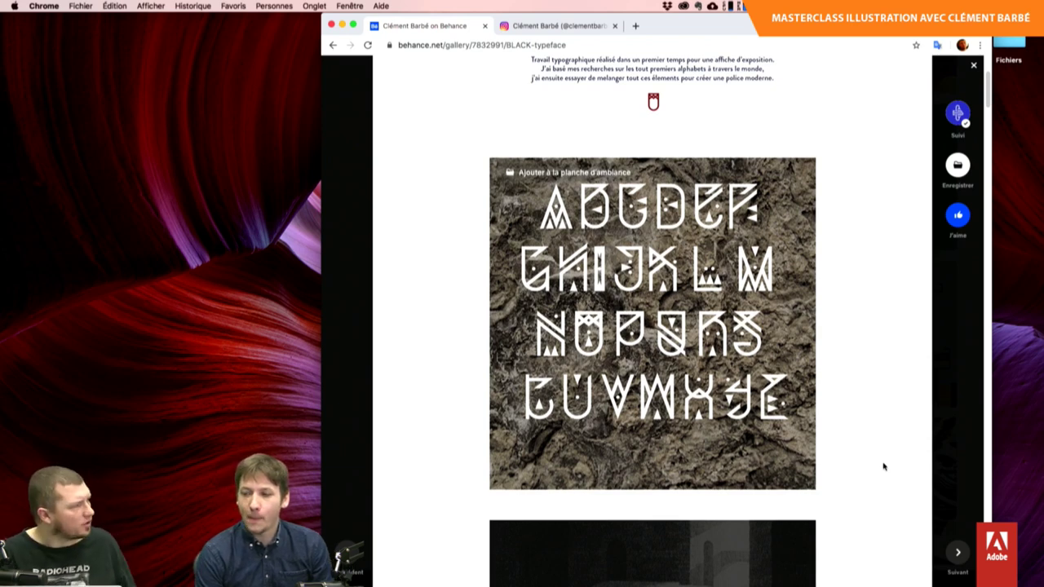
pyautogui.scroll(-1, 884, 466)
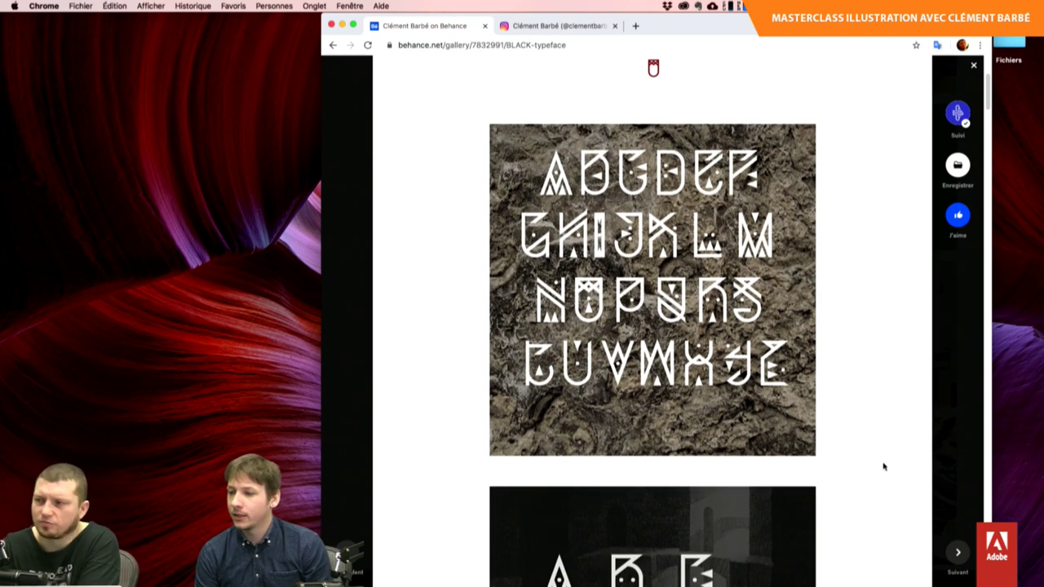
pyautogui.scroll(-1, 884, 467)
pyautogui.scroll(-2, 884, 467)
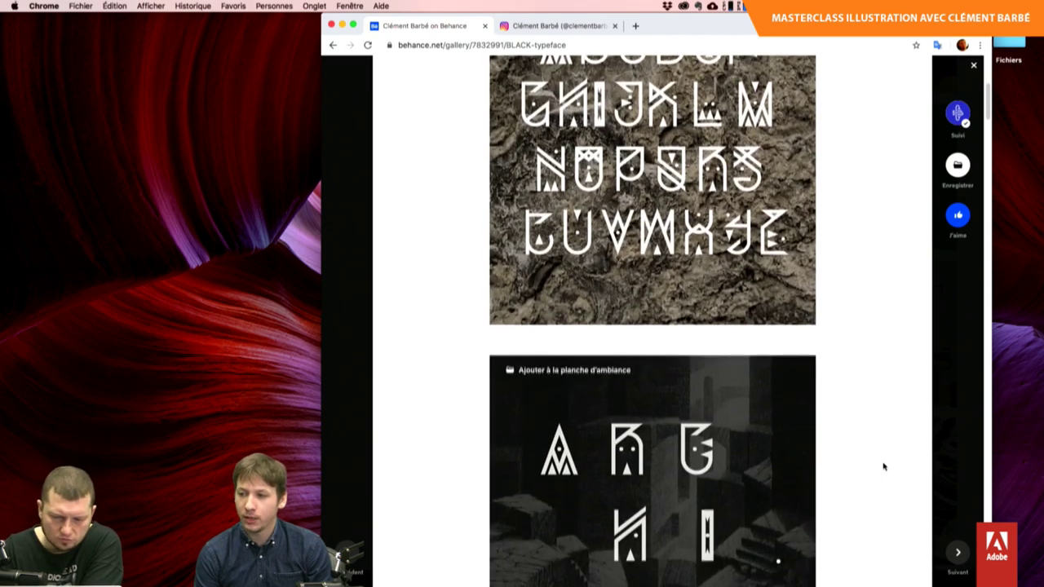
pyautogui.scroll(-2, 883, 466)
pyautogui.scroll(-2, 883, 466)
pyautogui.scroll(-1, 884, 467)
pyautogui.scroll(-2, 884, 467)
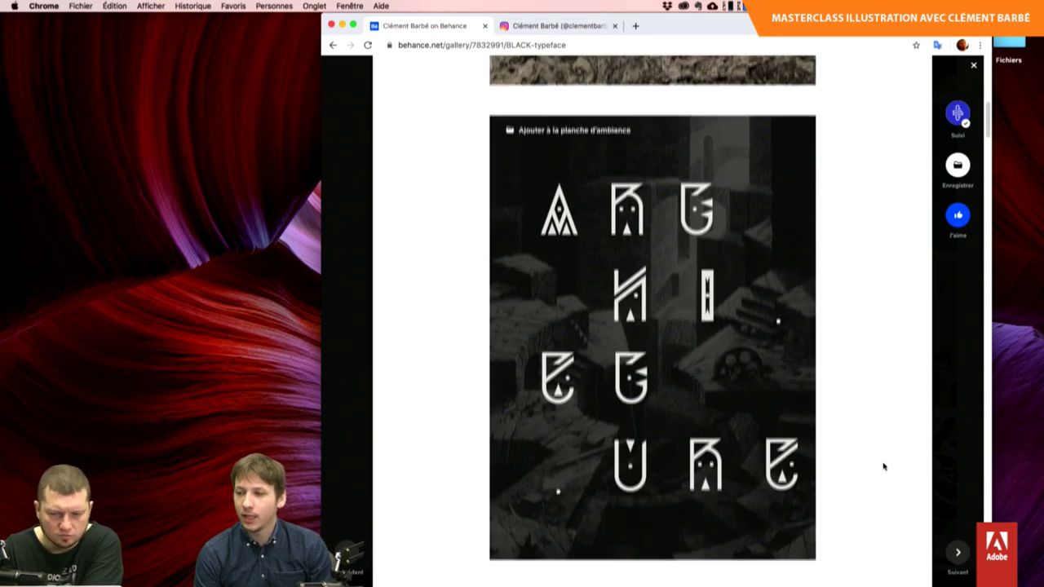
pyautogui.scroll(-1, 883, 466)
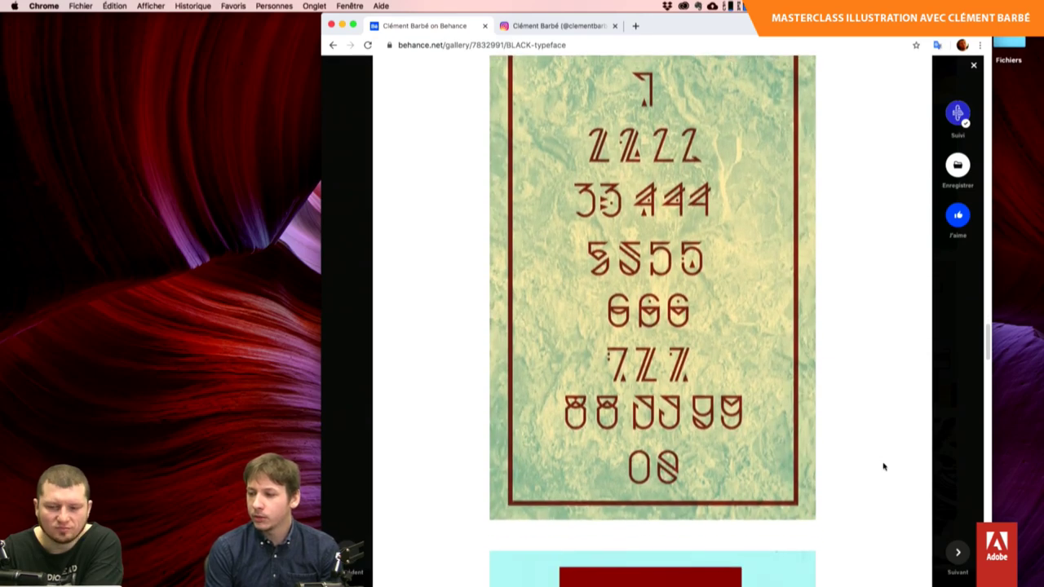
# Reach the end of the BLACK project and open its BUY HERE HelloFont page in a new tab.
pyautogui.scroll(-2, 884, 466)
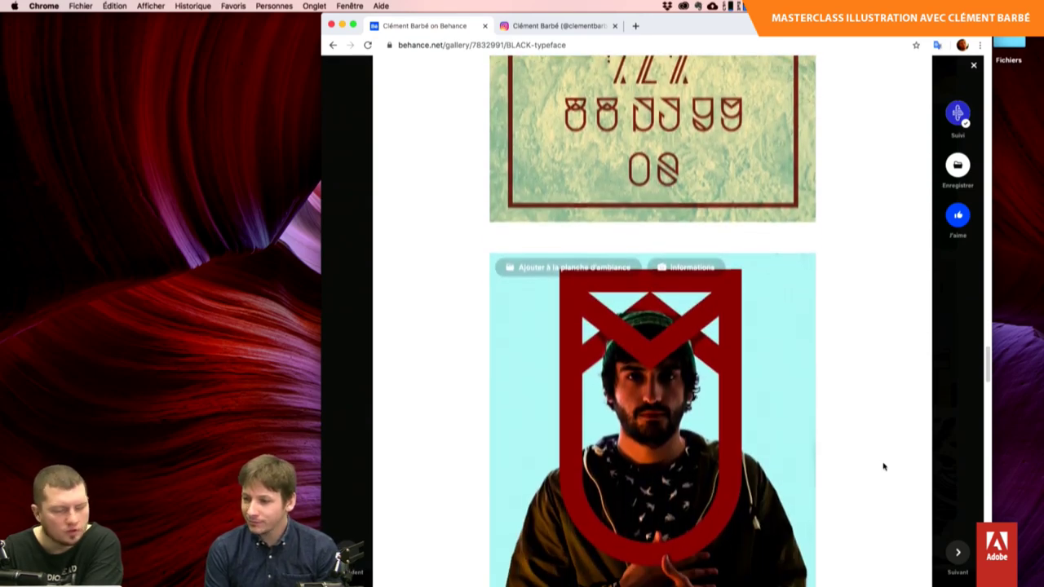
pyautogui.scroll(-5, 884, 467)
pyautogui.scroll(-5, 883, 467)
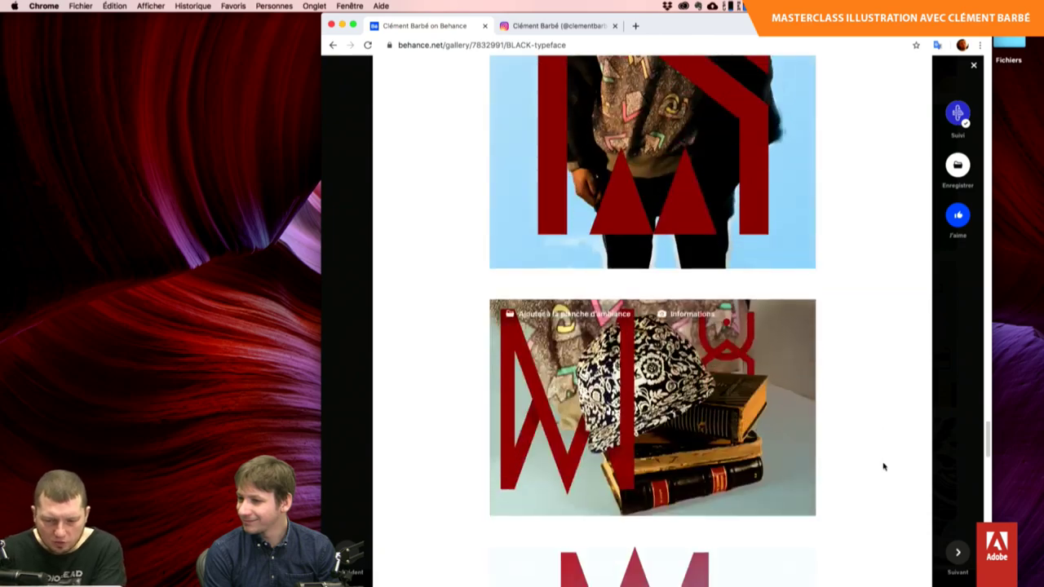
pyautogui.scroll(-5, 883, 467)
pyautogui.scroll(-5, 884, 467)
pyautogui.scroll(5, 884, 467)
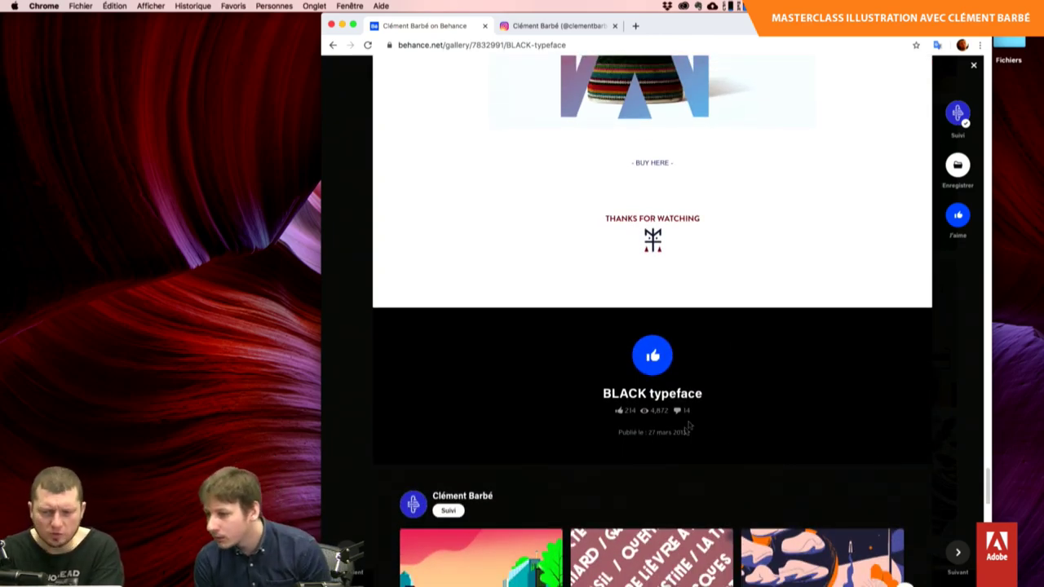
pyautogui.scroll(1, 786, 295)
pyautogui.scroll(2, 786, 295)
pyautogui.scroll(3, 786, 293)
pyautogui.scroll(1, 787, 293)
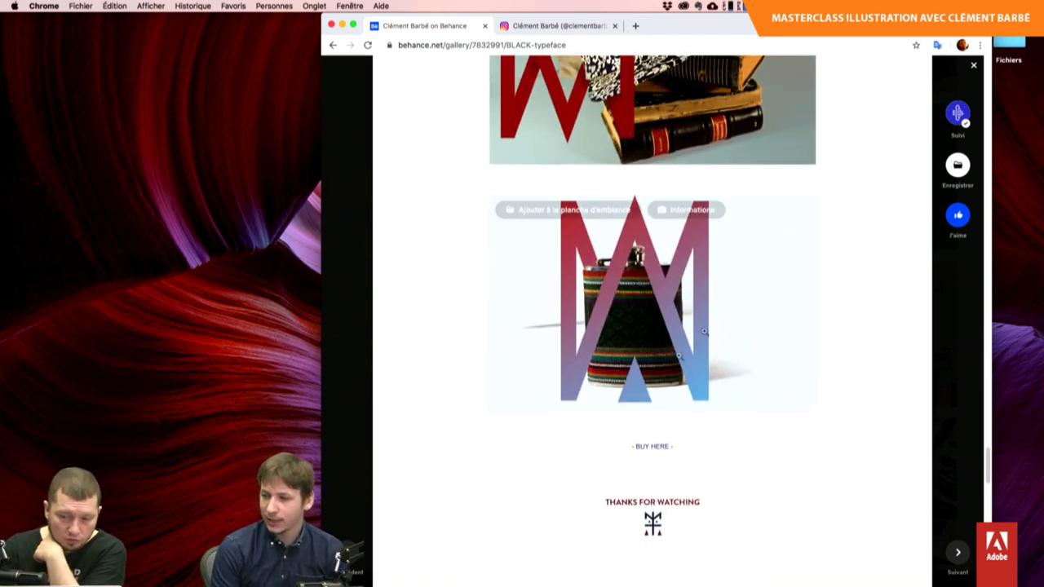
pyautogui.click(659, 448)
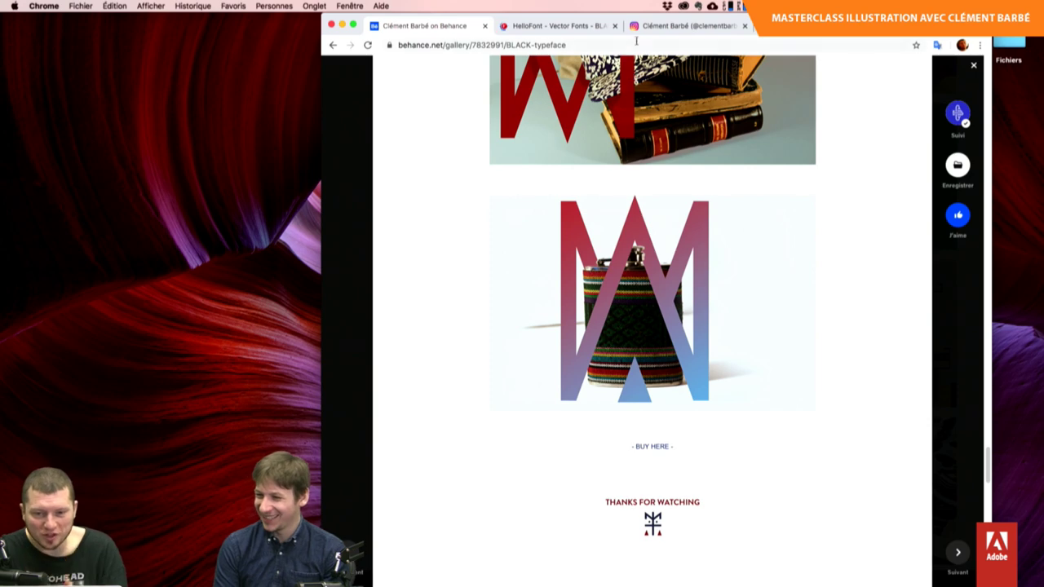
pyautogui.click(559, 29)
# Scroll down the HelloFont BLACK vector font page, priced at $40, and return to the top.
pyautogui.scroll(-1, 745, 382)
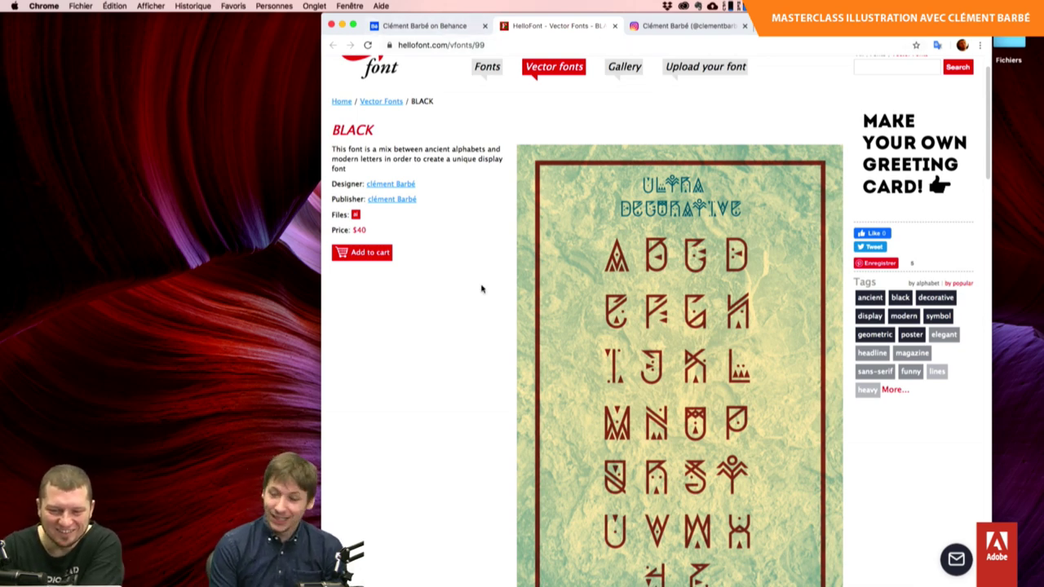
pyautogui.scroll(-2, 482, 289)
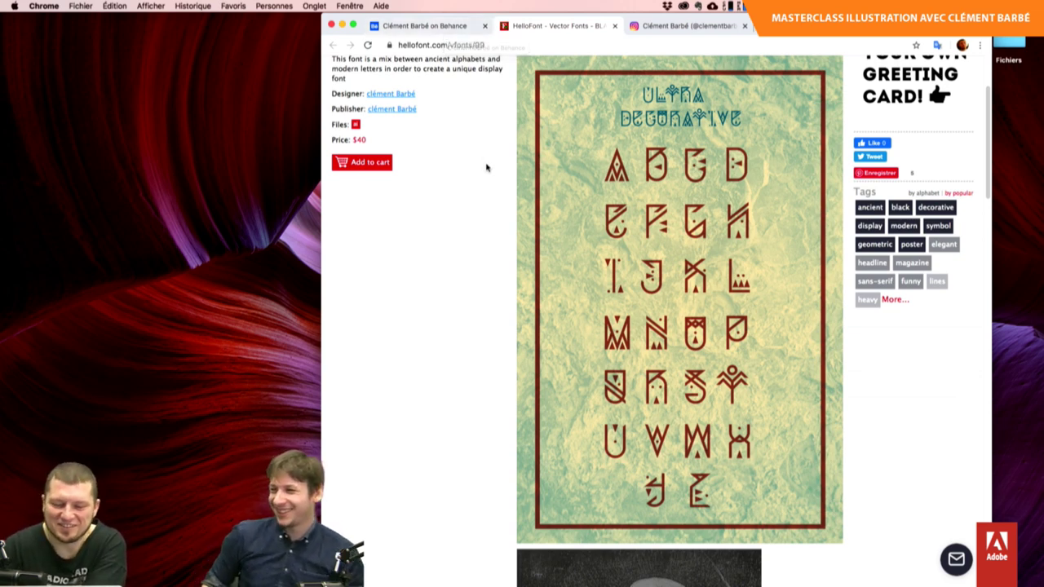
pyautogui.scroll(-1, 485, 163)
pyautogui.scroll(2, 485, 165)
pyautogui.scroll(2, 485, 166)
pyautogui.scroll(2, 487, 166)
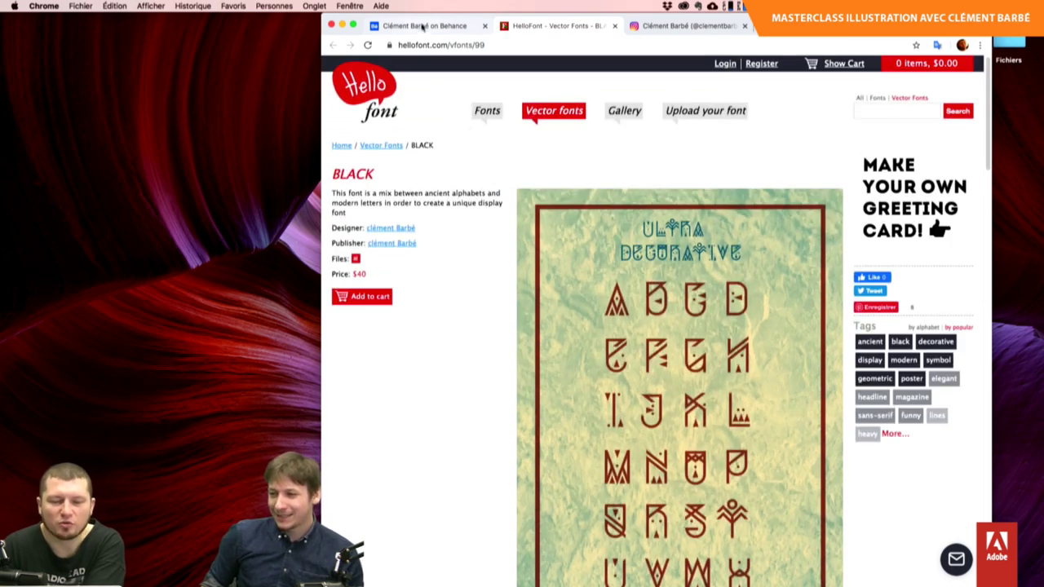
# Return to the Behance tab and close the BLACK typeface project.
pyautogui.click(419, 24)
pyautogui.scroll(3, 818, 233)
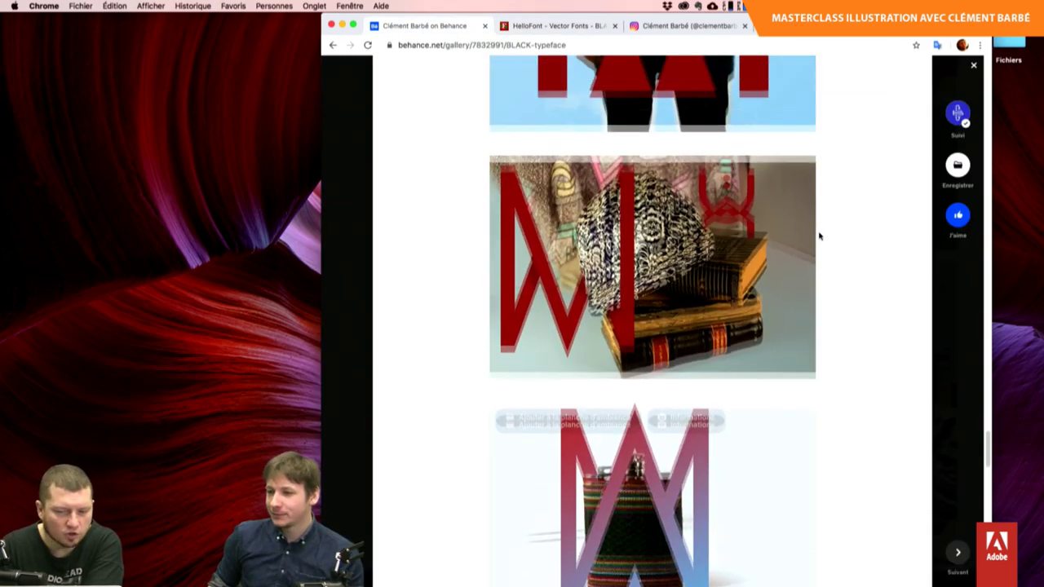
pyautogui.scroll(2, 819, 235)
pyautogui.scroll(3, 819, 236)
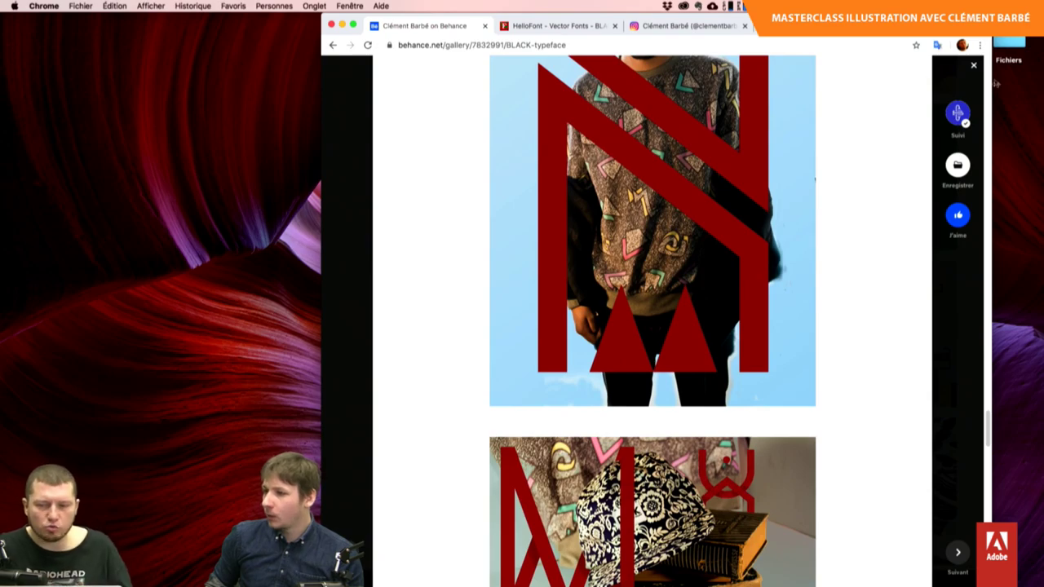
pyautogui.click(975, 67)
# Scroll up the profile gallery and open the Volcano typeface project.
pyautogui.scroll(2, 829, 211)
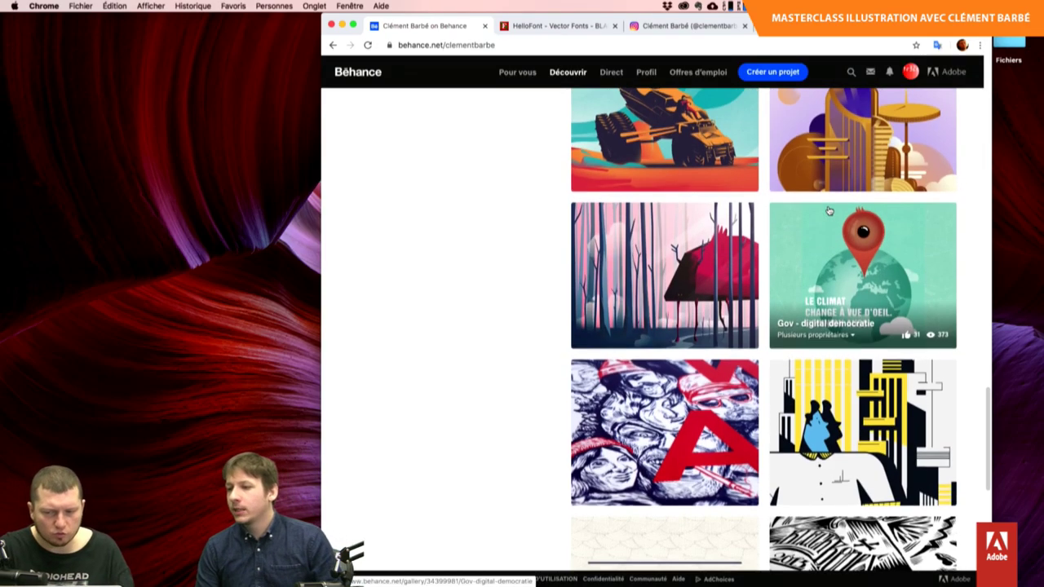
pyautogui.scroll(3, 829, 212)
pyautogui.scroll(2, 829, 211)
pyautogui.scroll(1, 829, 211)
pyautogui.scroll(3, 829, 212)
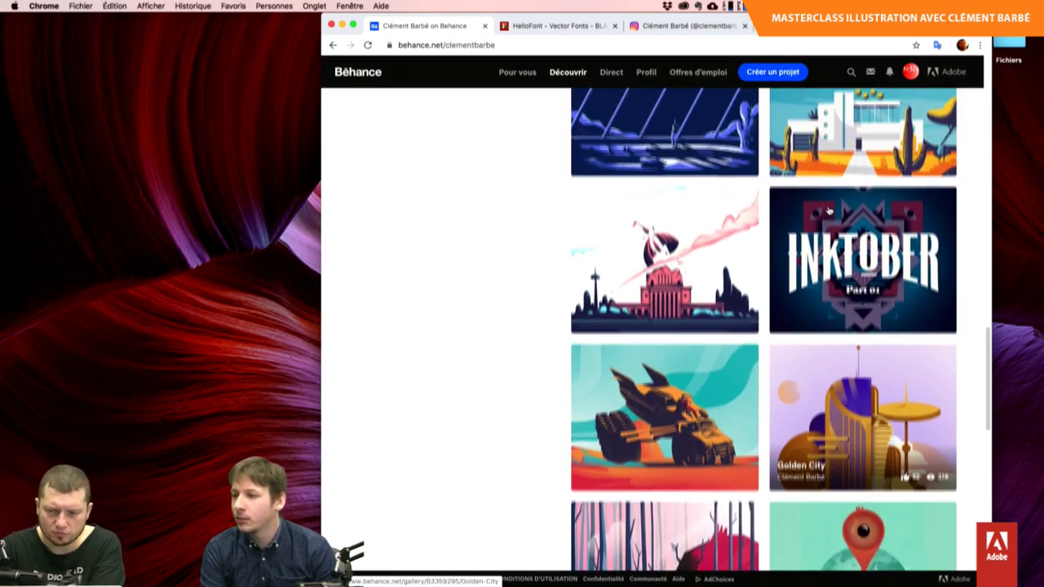
pyautogui.scroll(2, 829, 211)
pyautogui.scroll(1, 829, 212)
pyautogui.scroll(2, 829, 212)
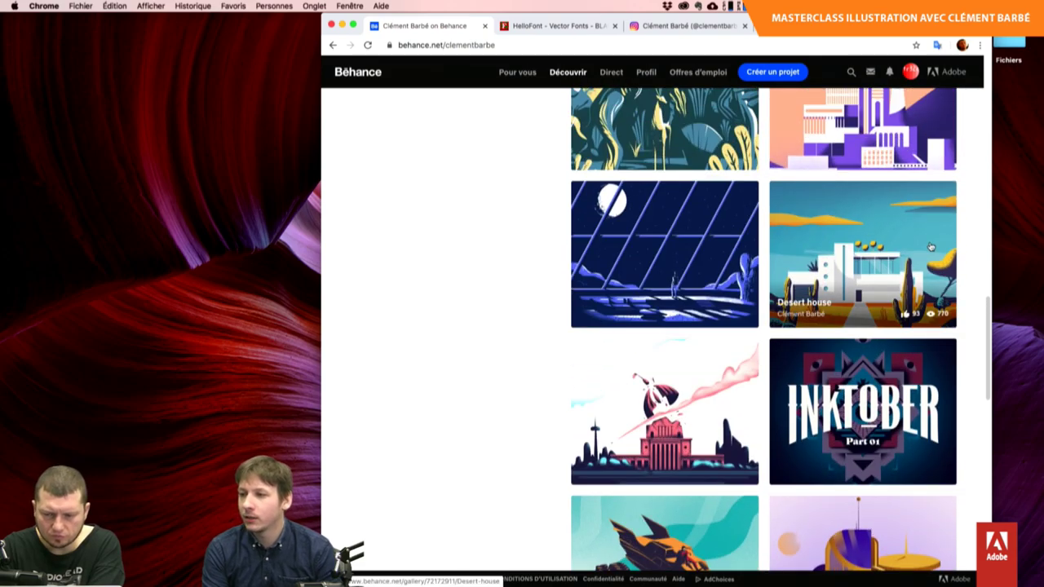
pyautogui.scroll(4, 931, 247)
pyautogui.scroll(6, 925, 278)
pyautogui.scroll(7, 918, 326)
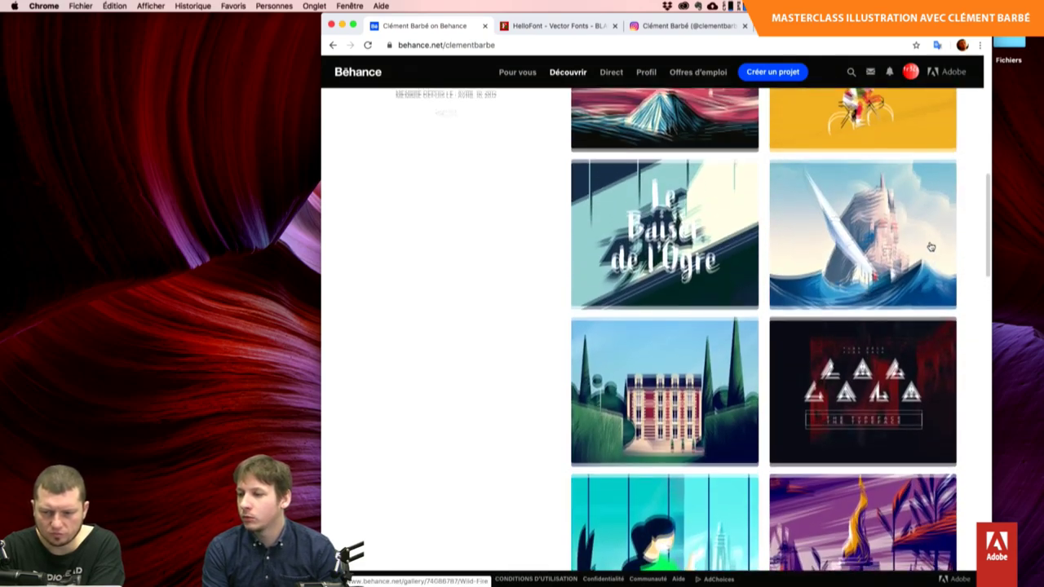
pyautogui.scroll(1, 912, 362)
pyautogui.click(886, 408)
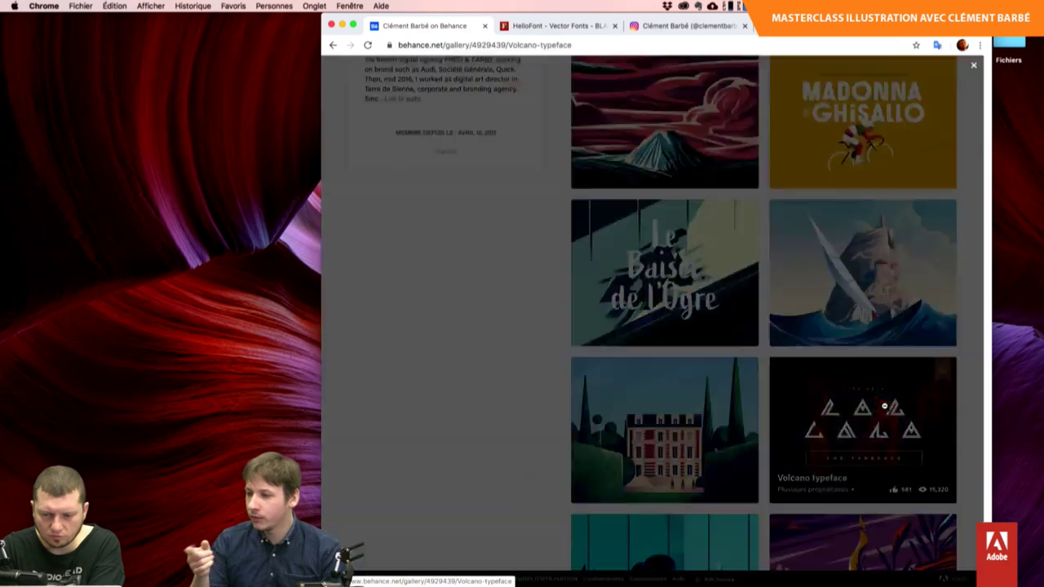
# Scroll through the Volcano project to its final letter grid and 'You can find them HERE' link.
pyautogui.scroll(-1, 884, 405)
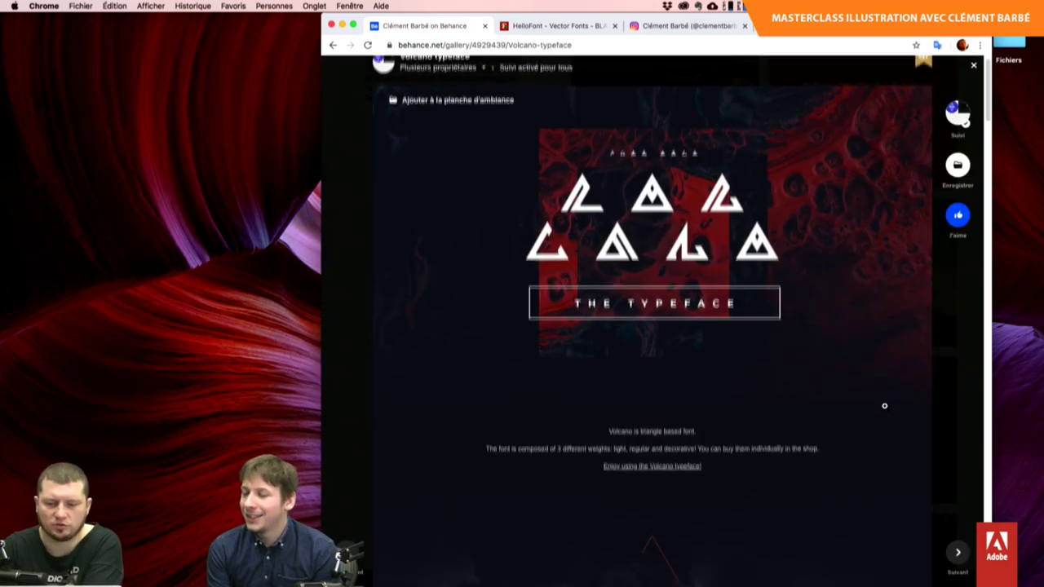
pyautogui.scroll(-2, 886, 409)
pyautogui.scroll(-3, 885, 407)
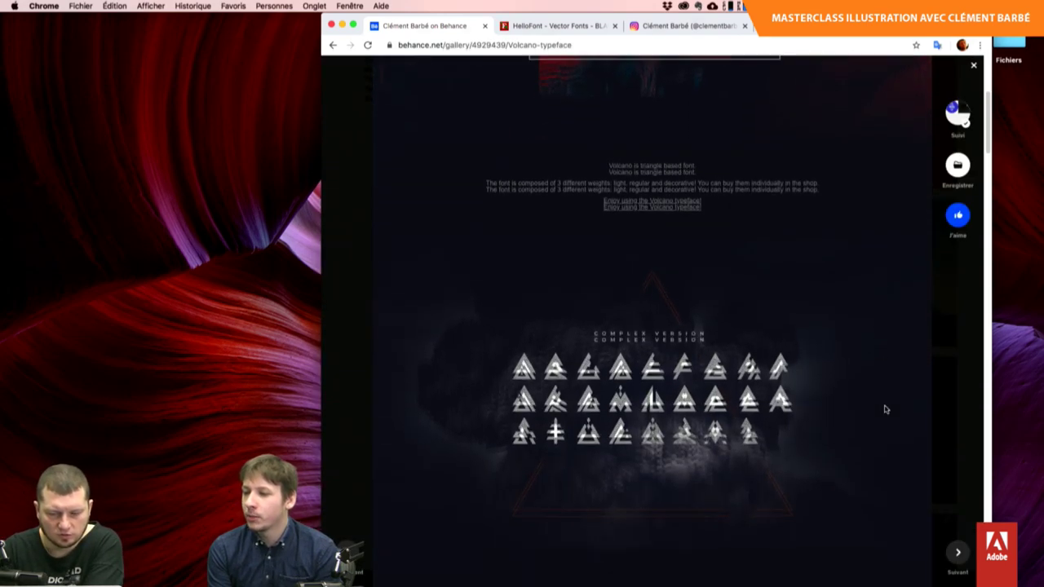
pyautogui.scroll(-3, 885, 405)
pyautogui.scroll(-1, 885, 405)
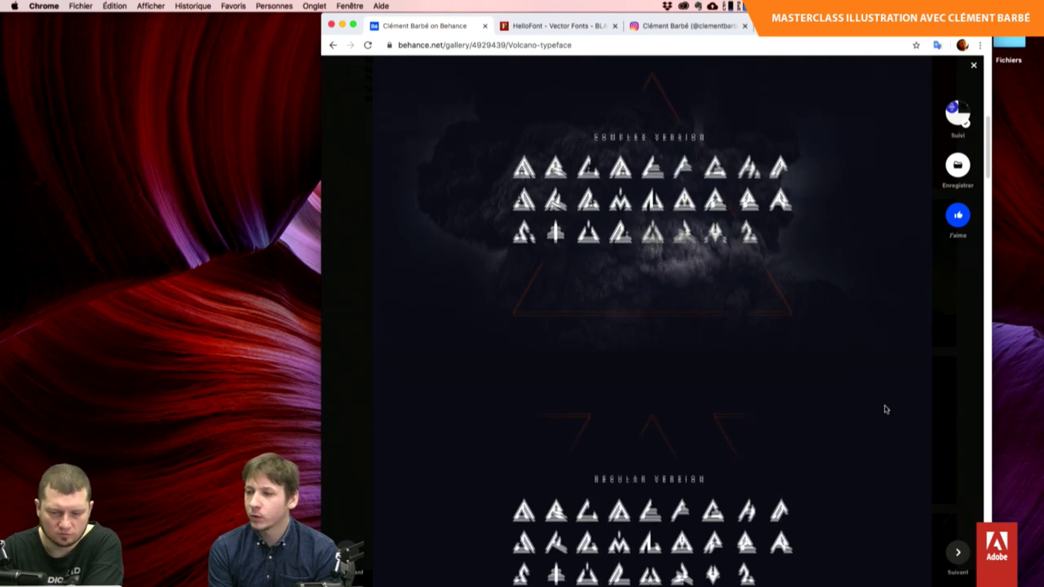
pyautogui.scroll(-3, 884, 406)
pyautogui.scroll(-1, 884, 405)
pyautogui.scroll(-2, 885, 406)
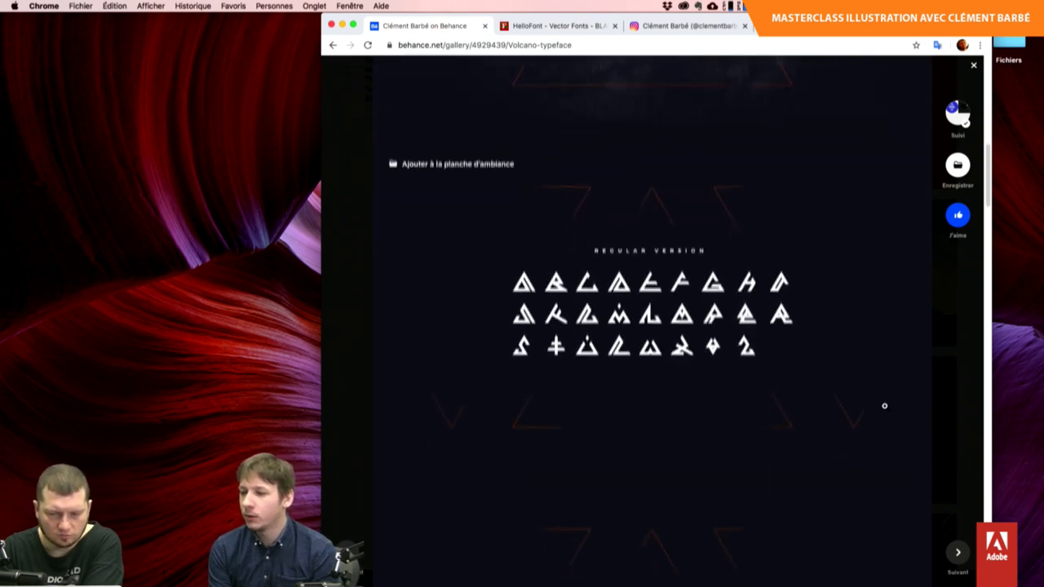
pyautogui.scroll(-1, 885, 406)
pyautogui.scroll(-3, 884, 406)
pyautogui.scroll(-1, 884, 406)
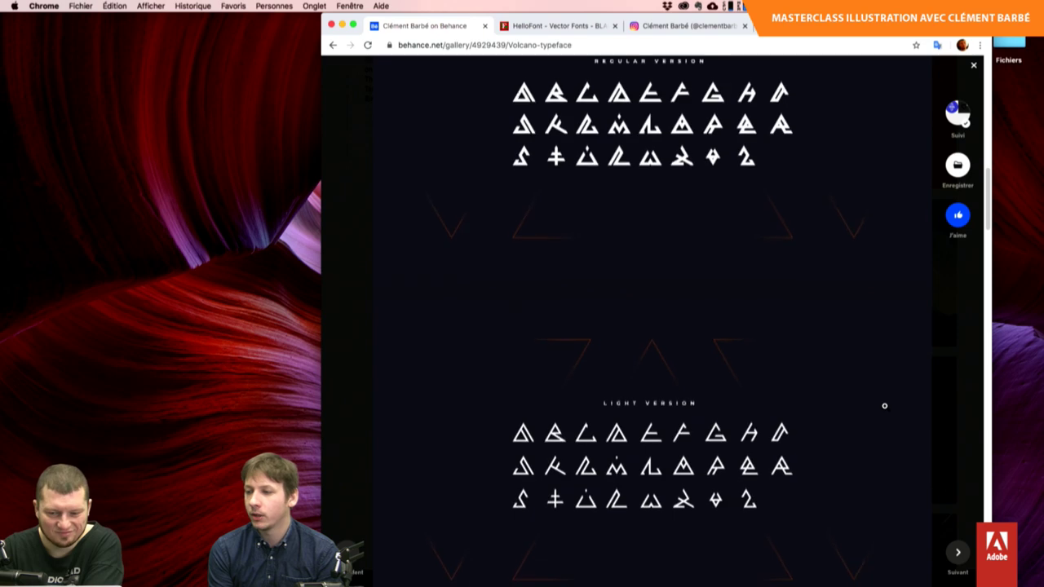
pyautogui.scroll(-2, 885, 405)
pyautogui.scroll(-1, 885, 405)
pyautogui.scroll(-1, 885, 406)
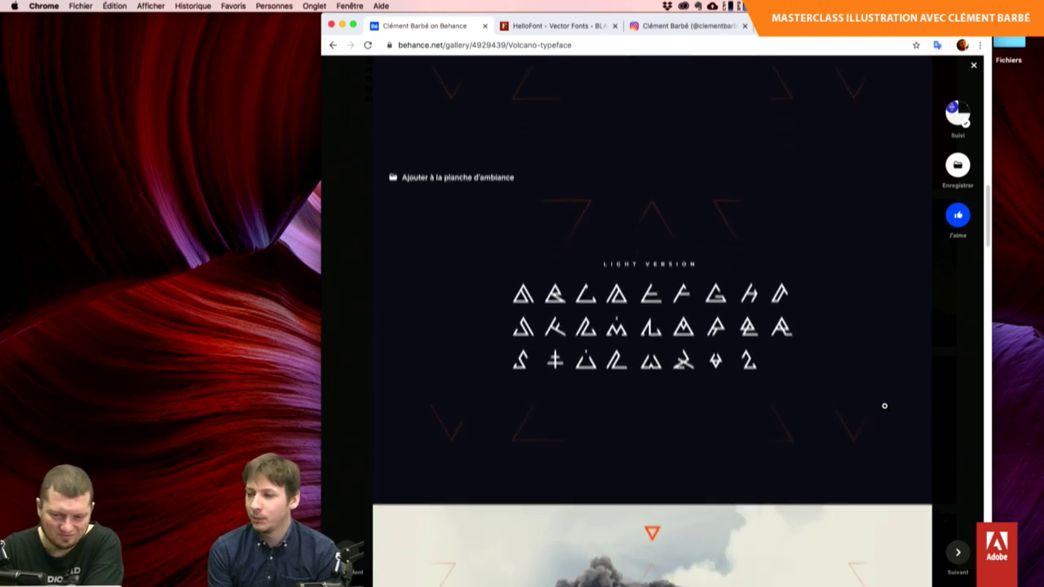
pyautogui.scroll(-2, 884, 405)
pyautogui.scroll(-4, 886, 406)
pyautogui.scroll(-3, 885, 406)
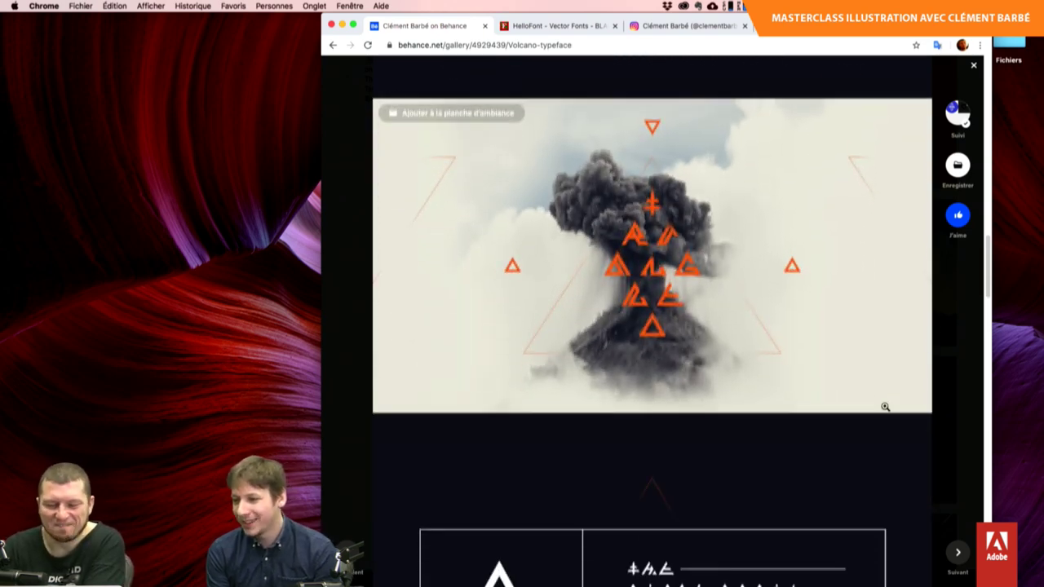
pyautogui.scroll(-1, 886, 406)
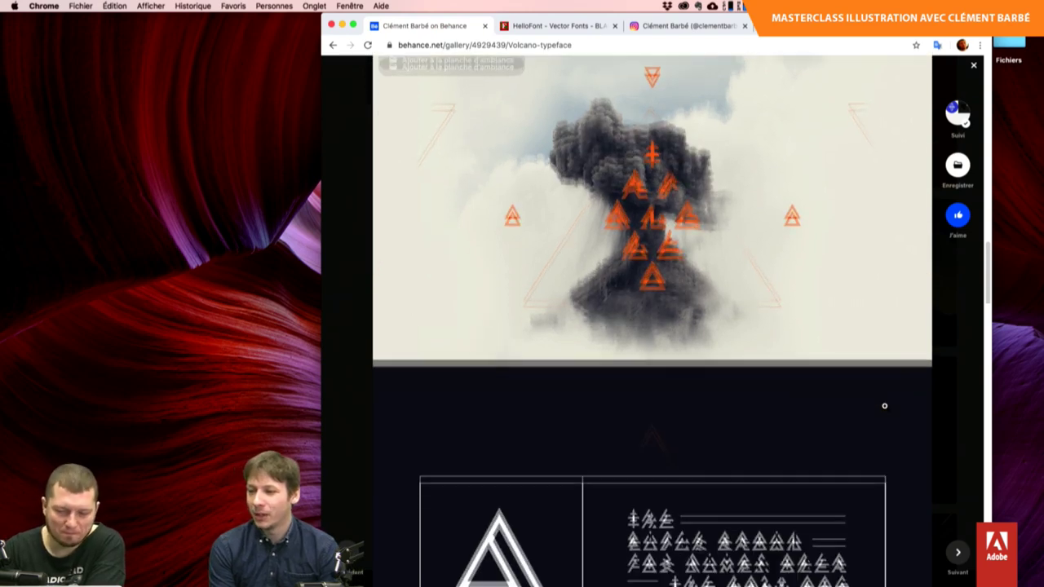
pyautogui.scroll(-6, 886, 405)
pyautogui.scroll(-2, 884, 405)
pyautogui.scroll(-1, 884, 406)
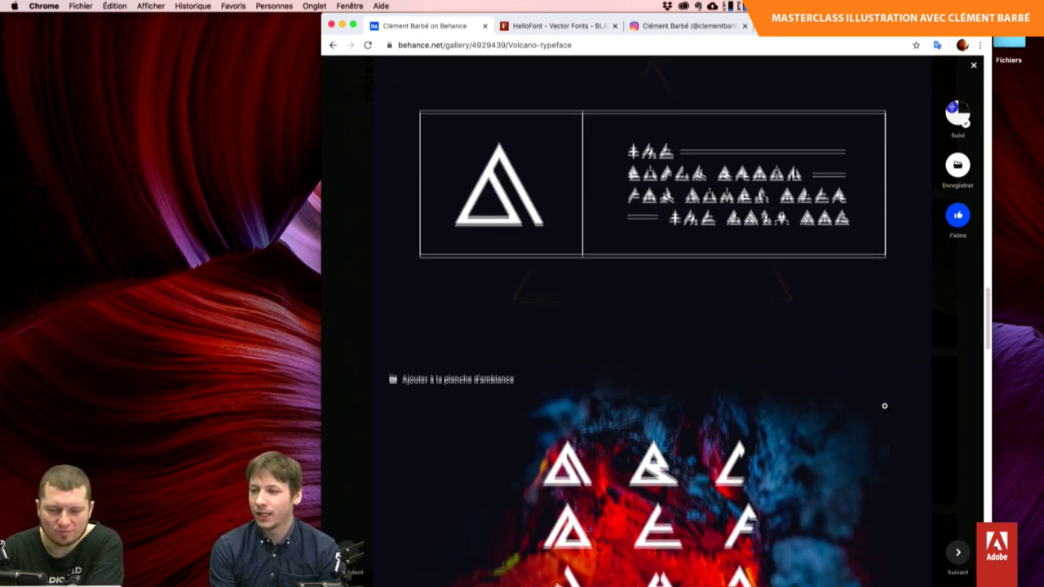
pyautogui.scroll(-4, 884, 405)
pyautogui.scroll(-2, 884, 406)
pyautogui.scroll(-1, 884, 406)
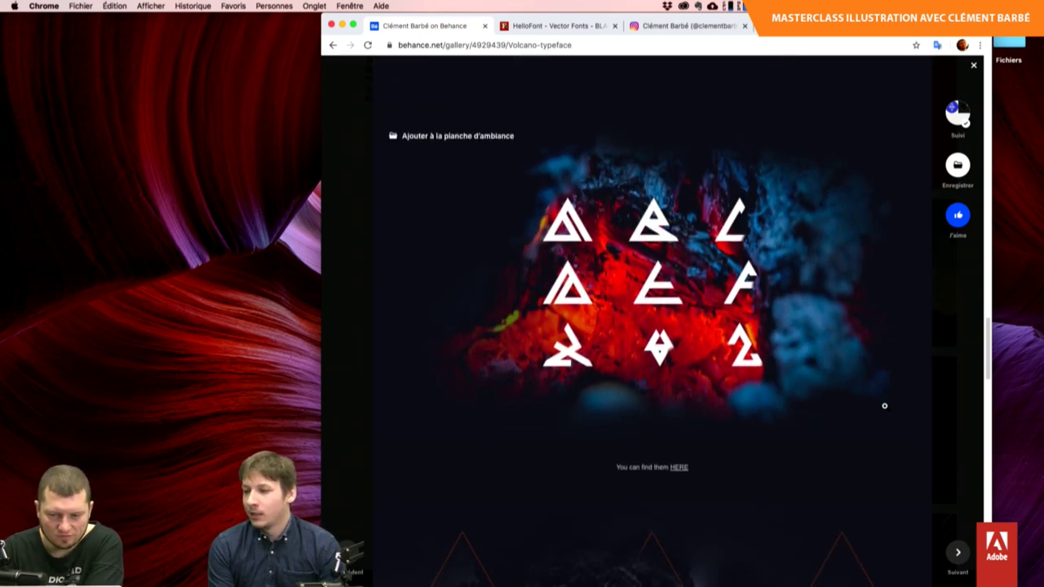
pyautogui.scroll(-2, 884, 405)
pyautogui.scroll(-1, 884, 405)
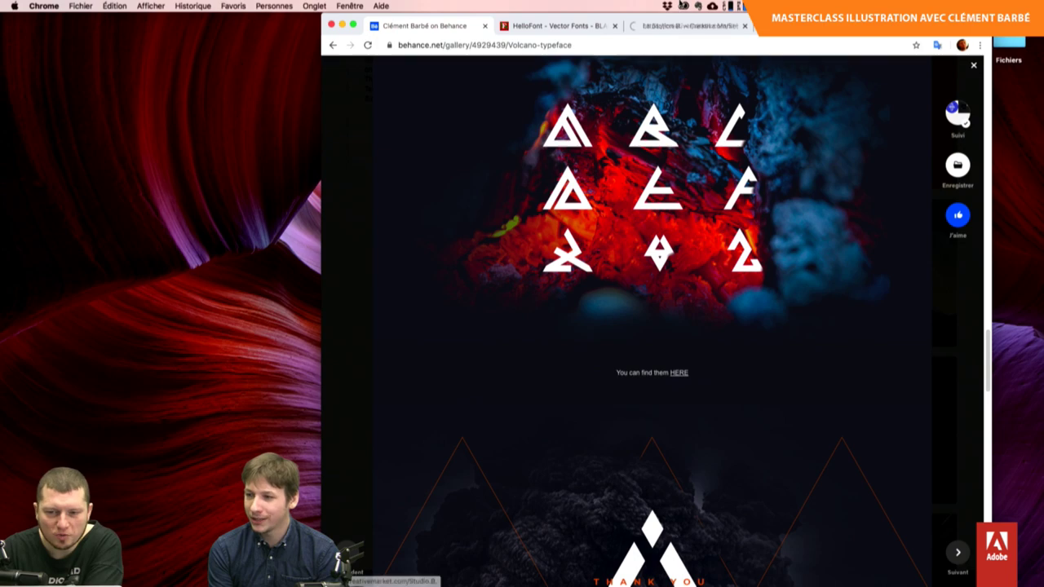
# Browse the La Station B. Creative Market shop's Volcano fonts, priced $14 to $30.
pyautogui.click(667, 28)
pyautogui.moveTo(674, 97)
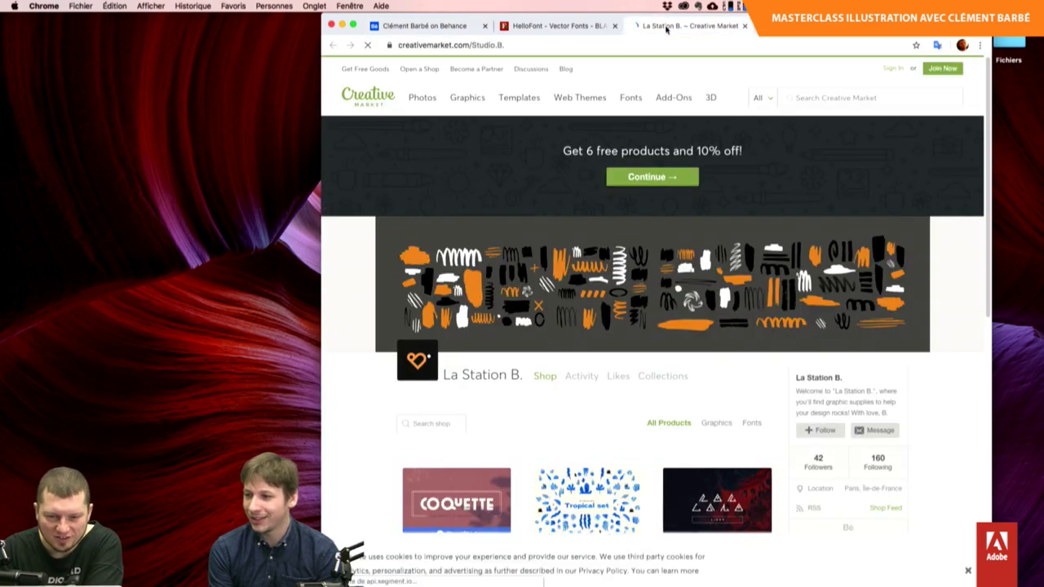
pyautogui.scroll(-3, 716, 345)
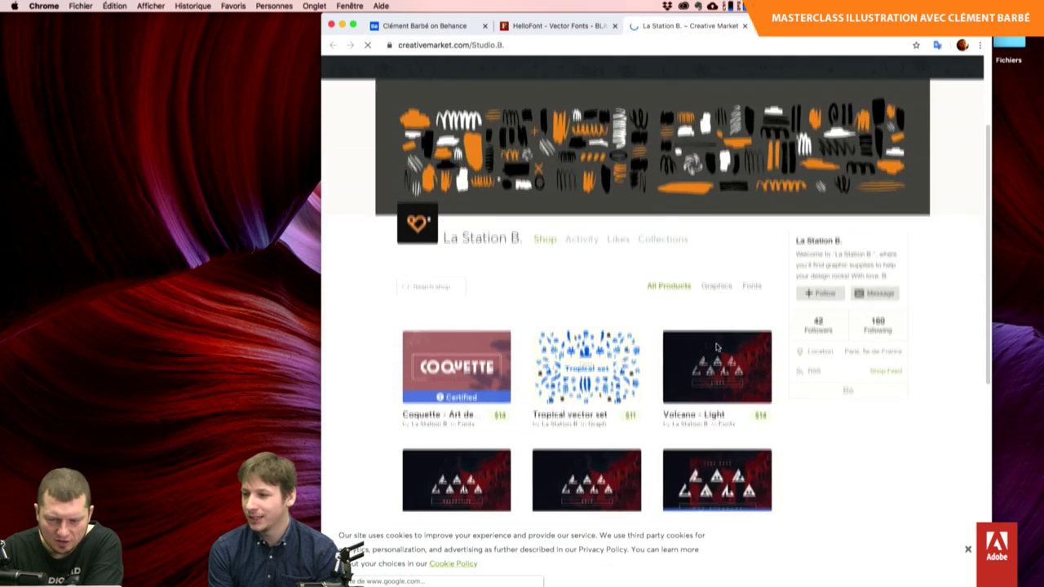
pyautogui.scroll(-2, 716, 349)
pyautogui.scroll(-1, 717, 349)
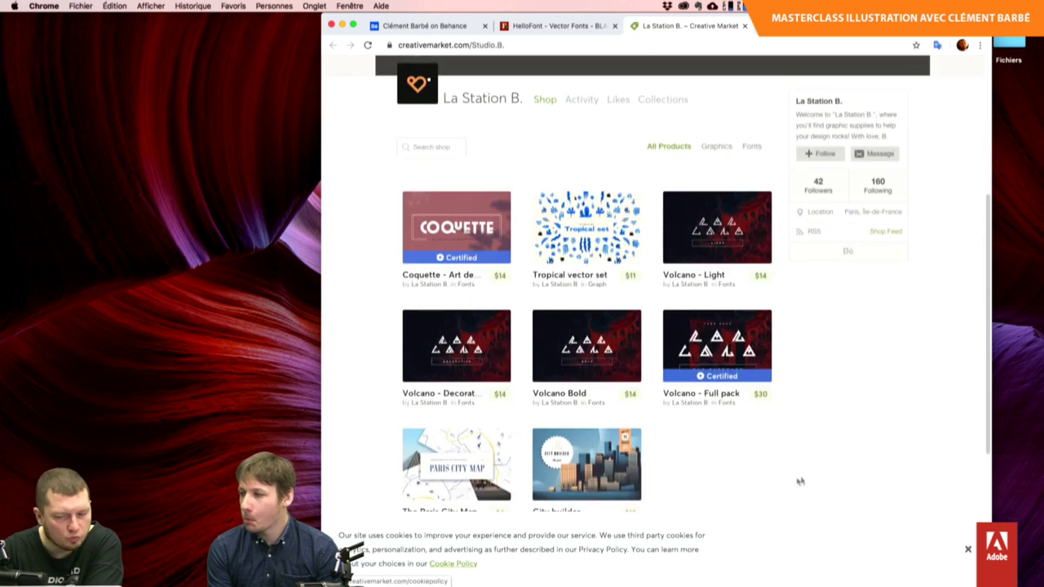
pyautogui.scroll(-1, 838, 449)
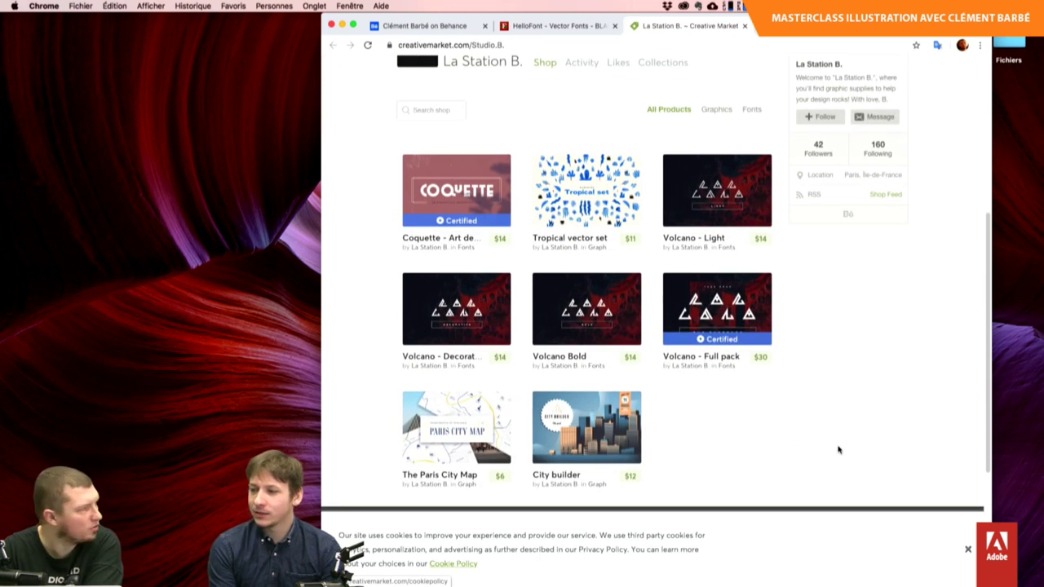
pyautogui.scroll(-1, 838, 450)
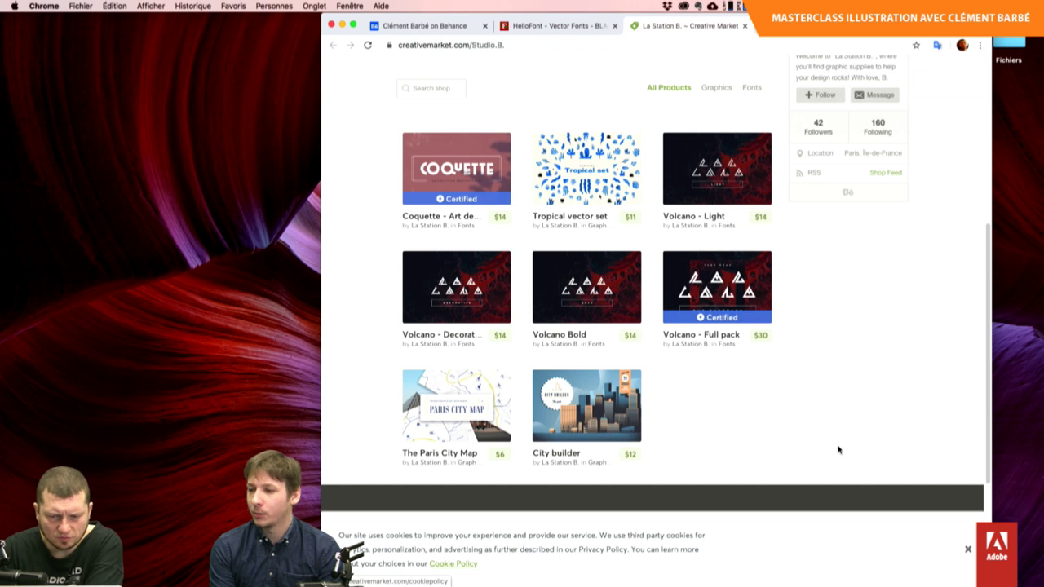
pyautogui.scroll(-1, 838, 450)
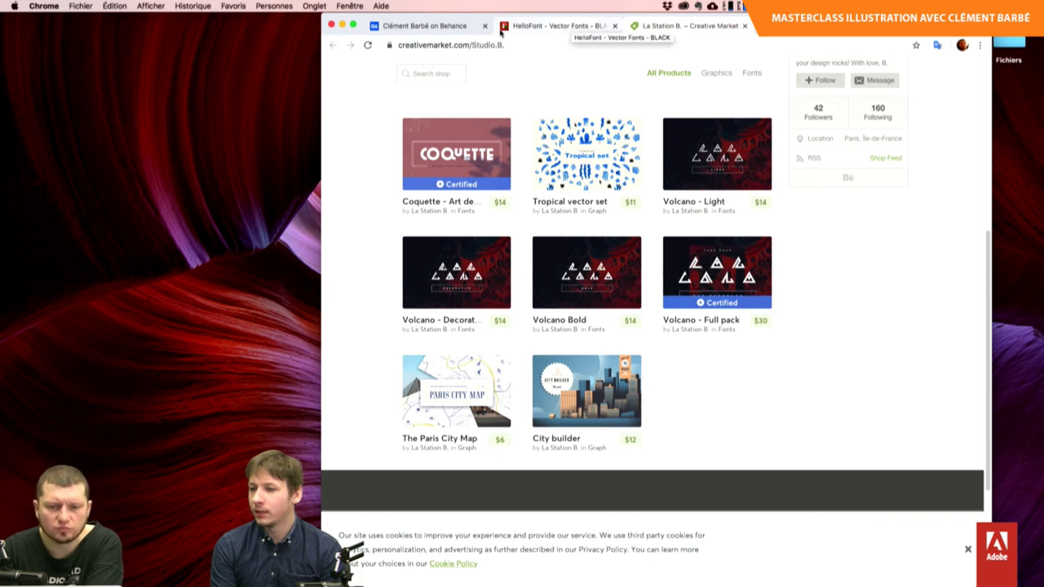
# Return to the Behance tab and open the Tropical set project.
pyautogui.click(458, 28)
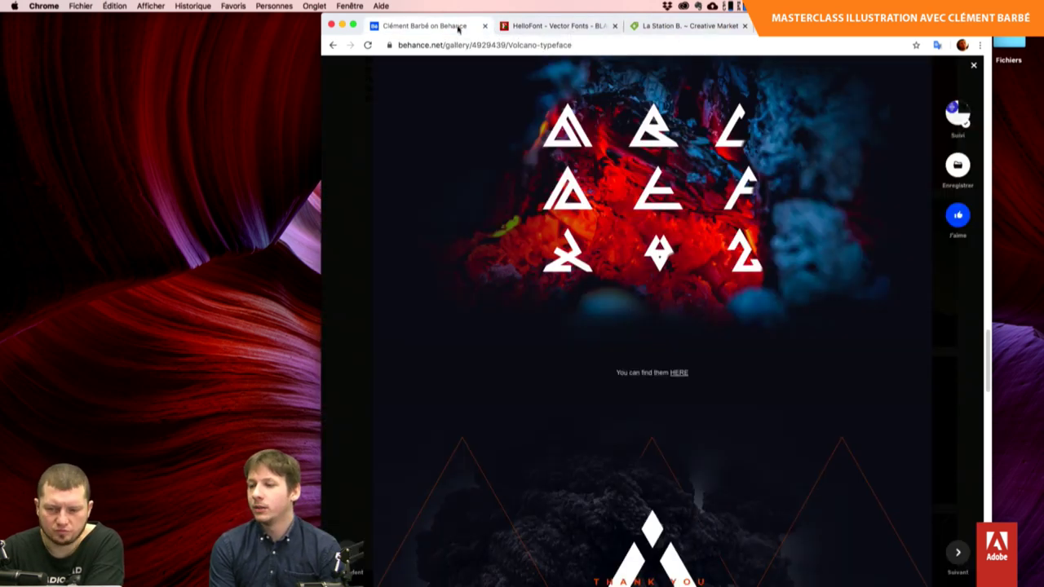
pyautogui.scroll(5, 863, 163)
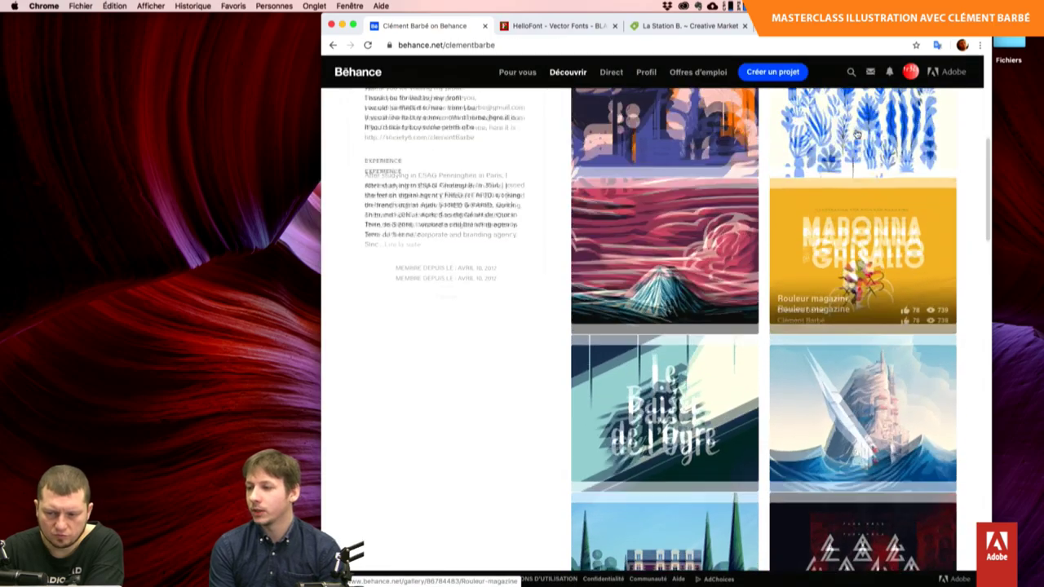
pyautogui.click(863, 292)
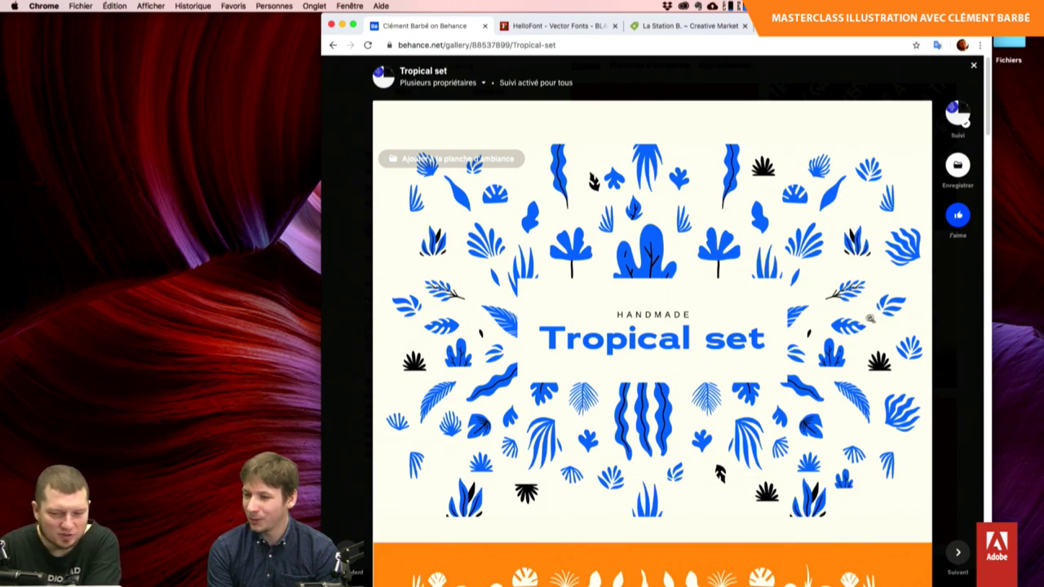
# Scroll through the Tropical set project to its closing leaf grid framing 'Enjoy !'.
pyautogui.scroll(-2, 794, 340)
pyautogui.scroll(-3, 793, 341)
pyautogui.scroll(-1, 794, 340)
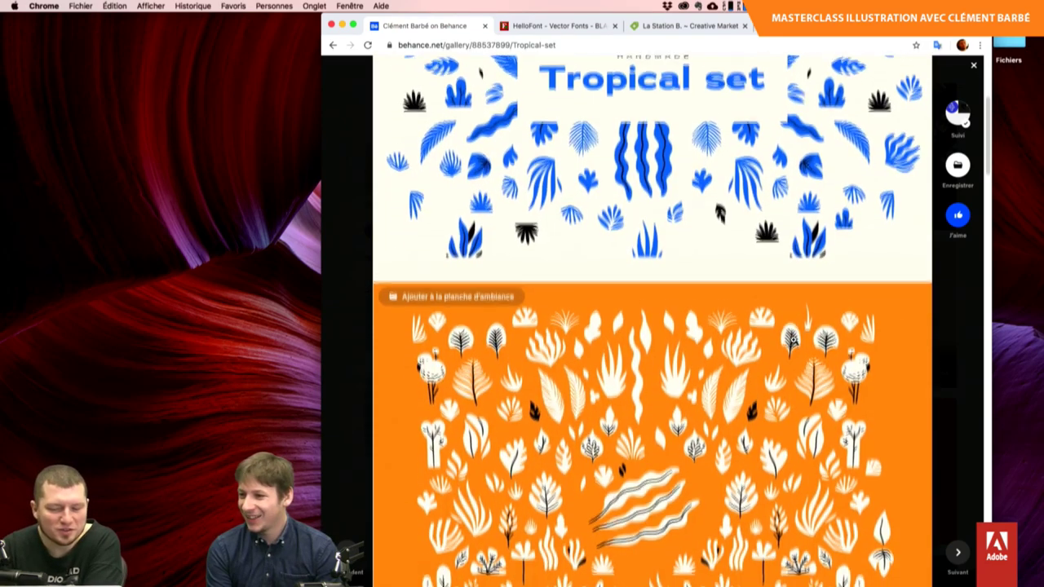
pyautogui.scroll(-3, 794, 340)
pyautogui.scroll(-1, 794, 340)
pyautogui.scroll(-1, 794, 340)
pyautogui.scroll(-4, 793, 340)
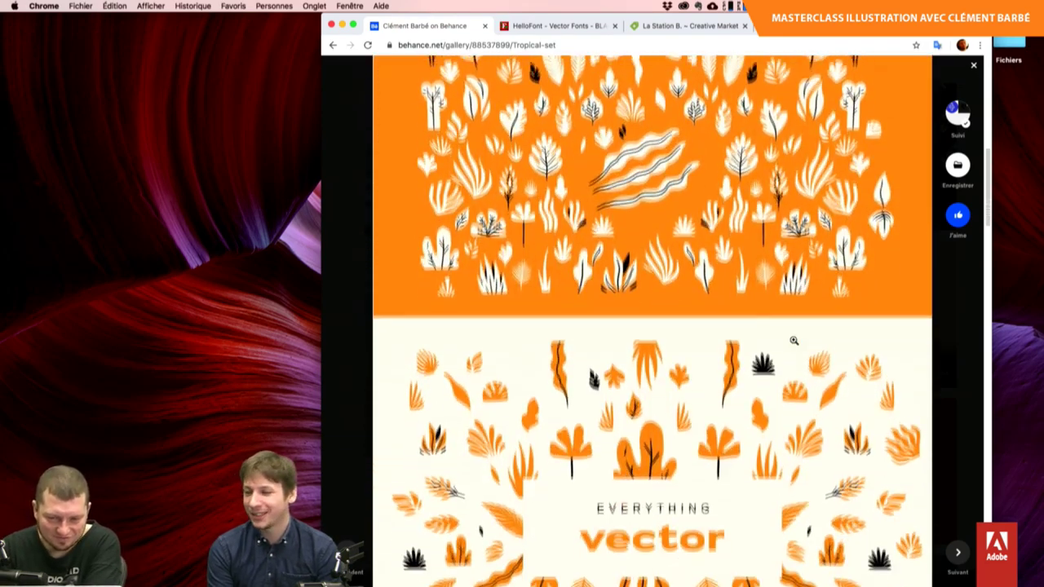
pyautogui.scroll(-1, 794, 341)
pyautogui.scroll(-2, 794, 340)
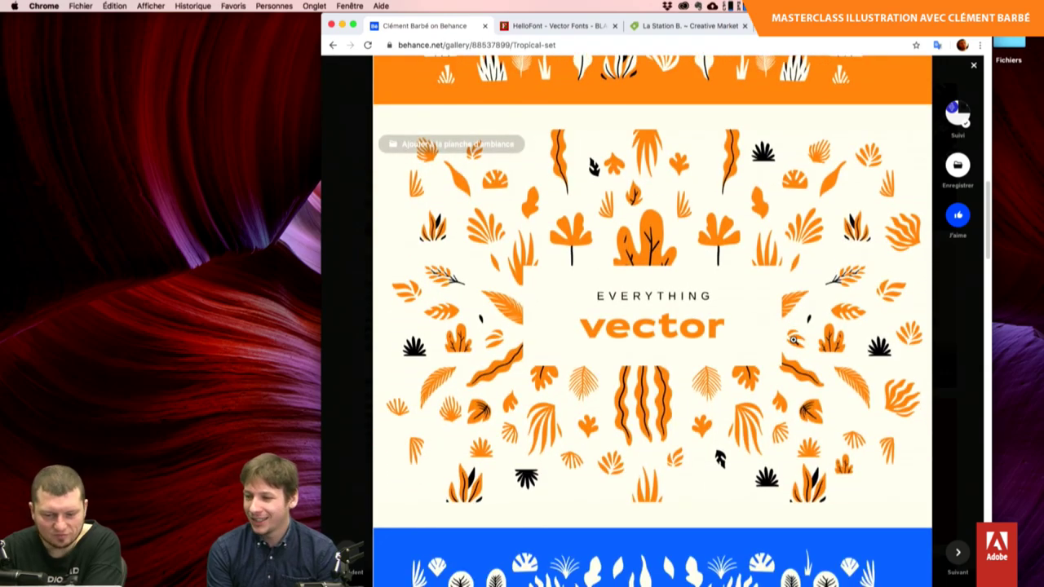
pyautogui.scroll(-1, 794, 341)
pyautogui.scroll(-2, 794, 340)
pyautogui.scroll(-3, 794, 340)
pyautogui.scroll(-2, 794, 340)
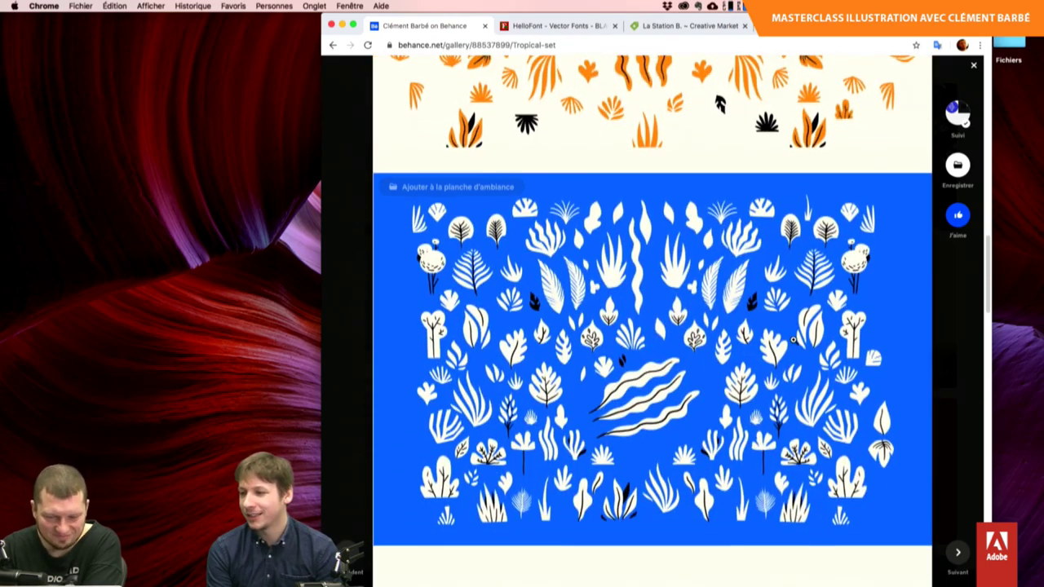
pyautogui.scroll(-1, 794, 341)
pyautogui.scroll(-2, 793, 340)
pyautogui.scroll(-5, 793, 340)
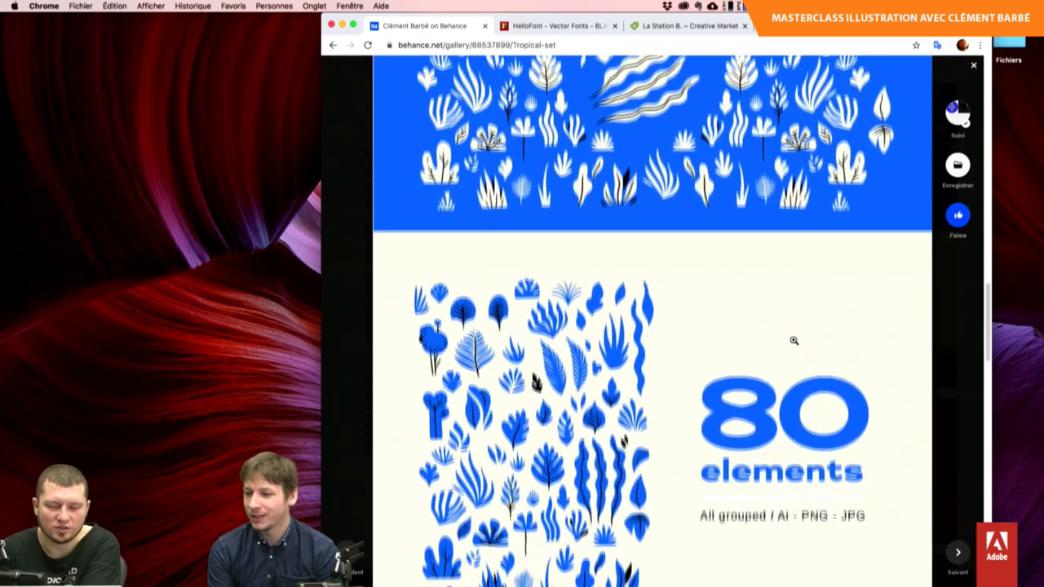
pyautogui.scroll(-1, 794, 340)
pyautogui.scroll(-2, 794, 340)
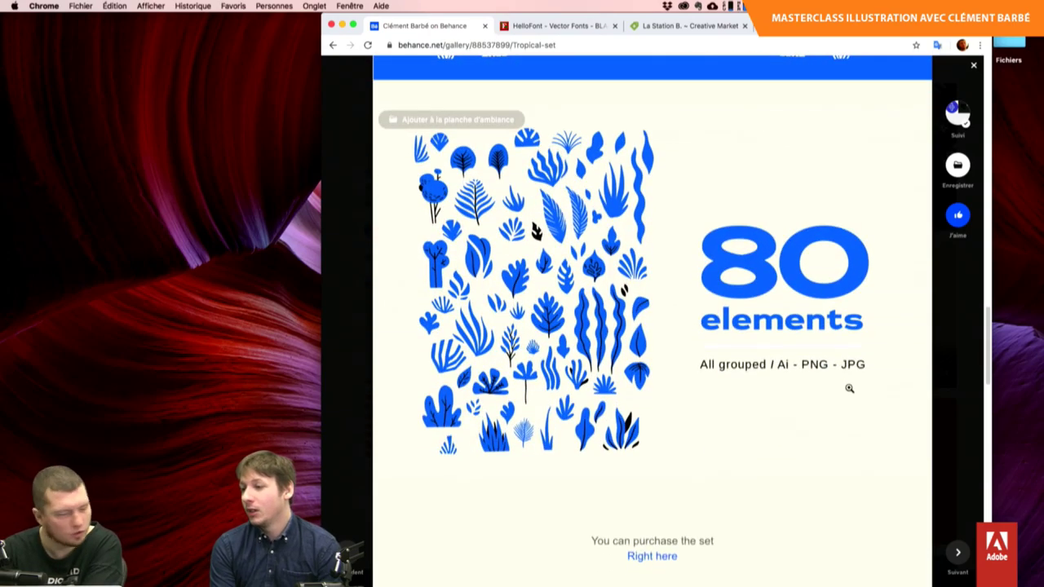
pyautogui.scroll(-3, 865, 444)
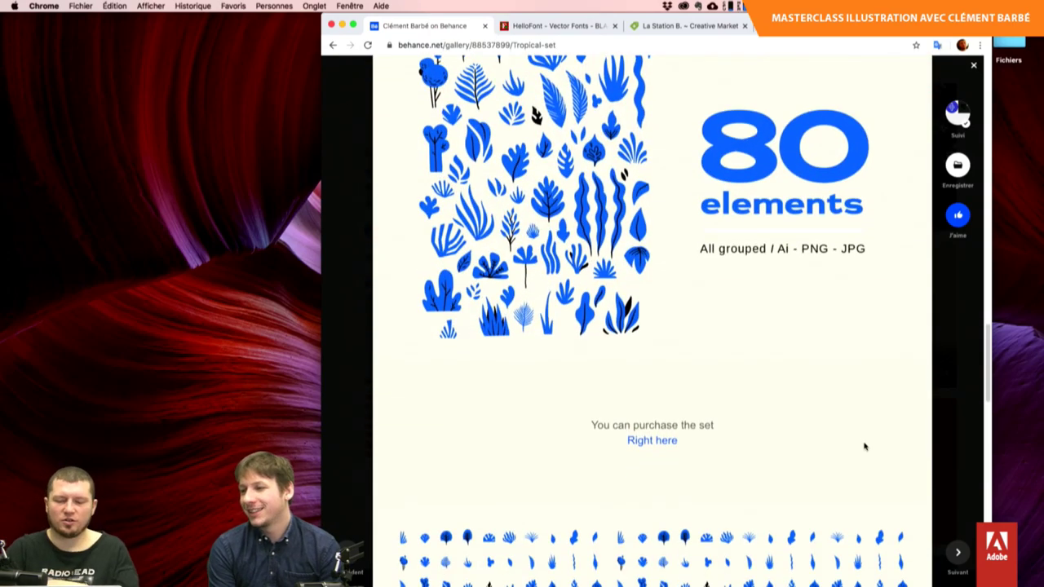
pyautogui.scroll(-1, 865, 446)
pyautogui.scroll(-1, 865, 446)
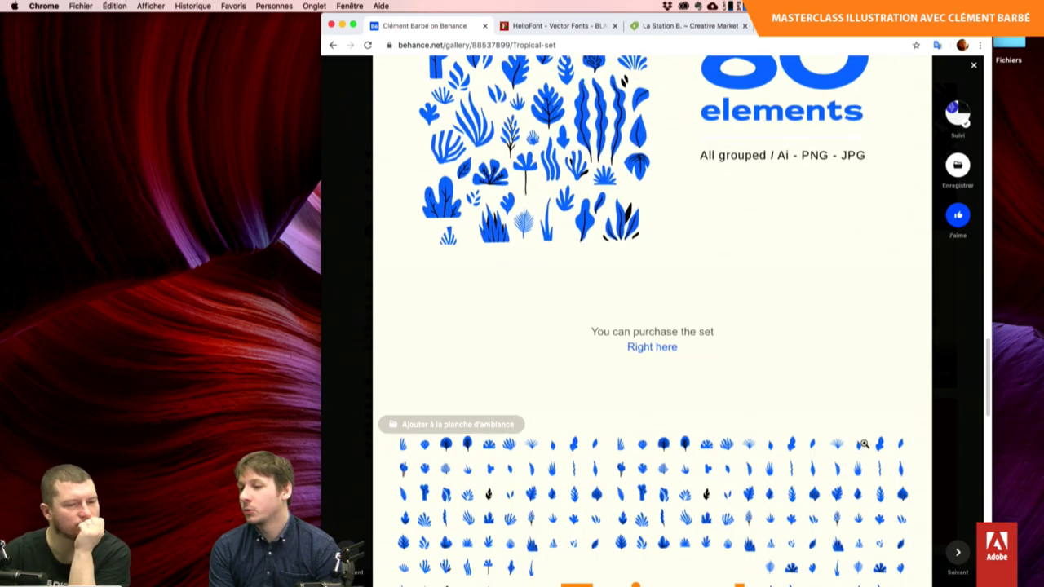
pyautogui.scroll(-3, 864, 446)
pyautogui.scroll(-2, 863, 444)
pyautogui.scroll(-3, 865, 444)
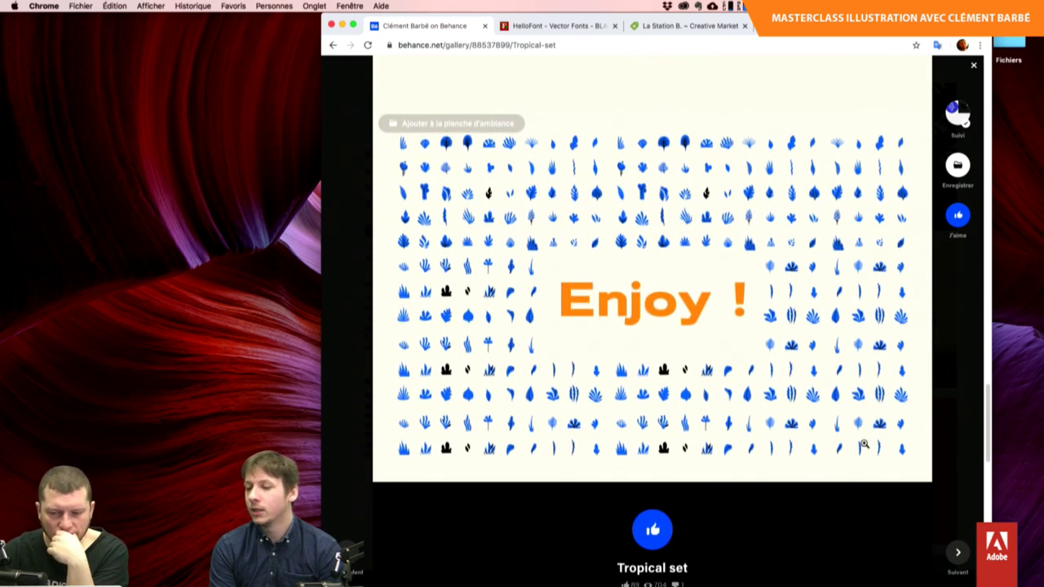
pyautogui.scroll(1, 863, 444)
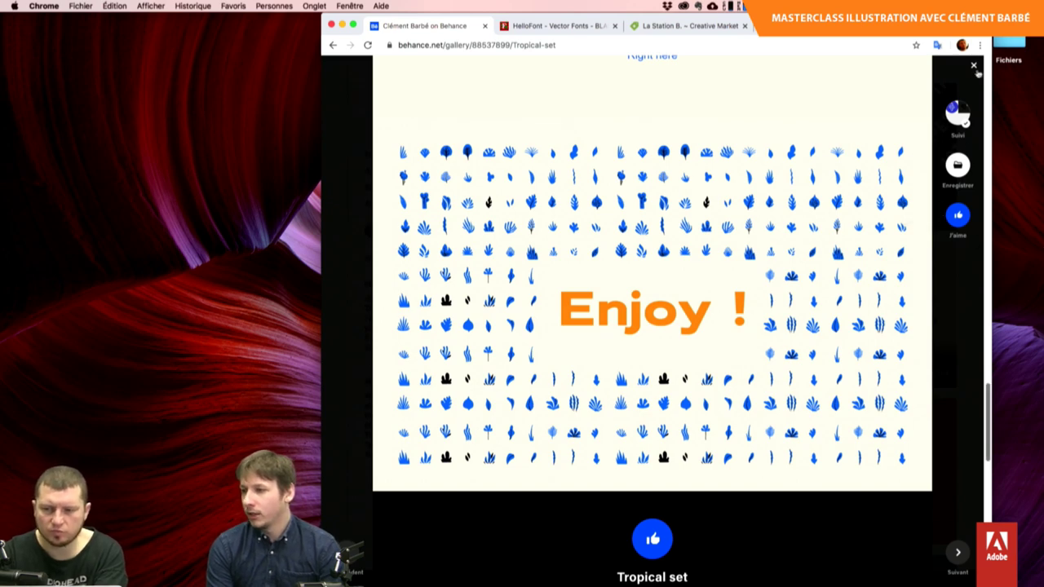
# Close the Tropical set project and open Panorama n°1 from the profile.
pyautogui.click(973, 68)
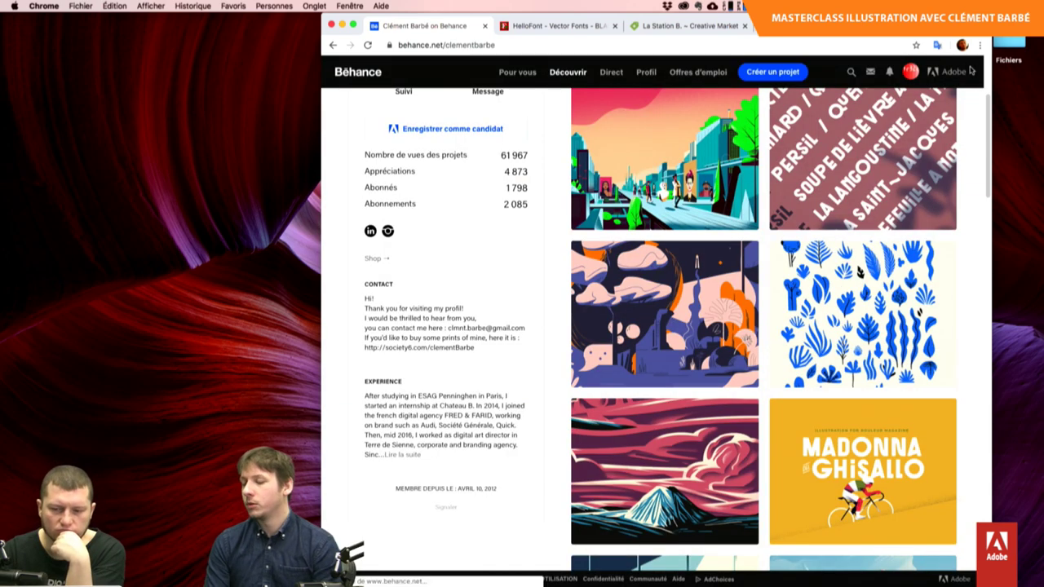
pyautogui.scroll(1, 871, 173)
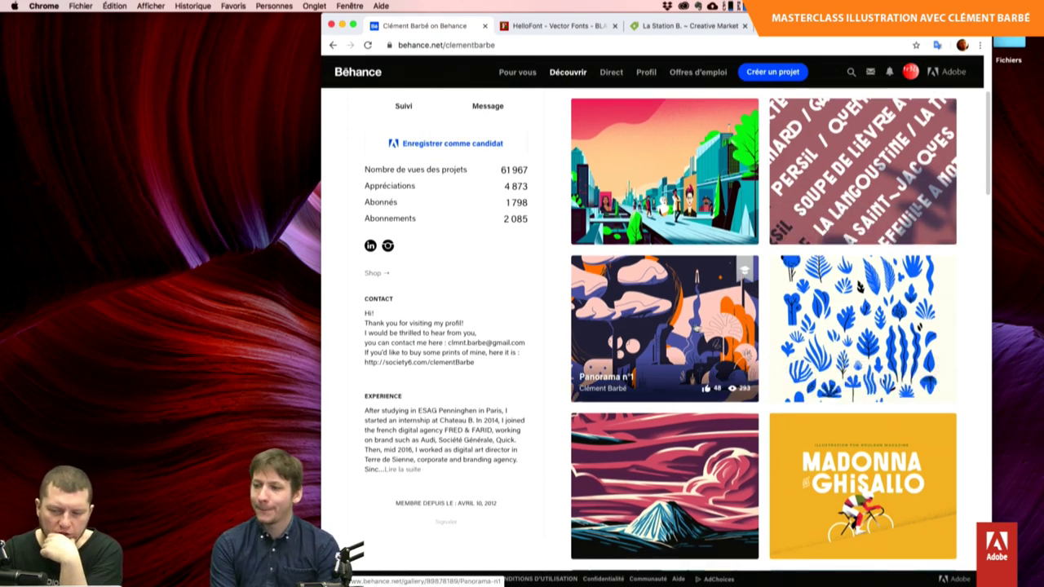
pyautogui.click(692, 324)
# Scroll Panorama n°1 down to its nine-panel purple, peach and orange overview.
pyautogui.scroll(-3, 734, 441)
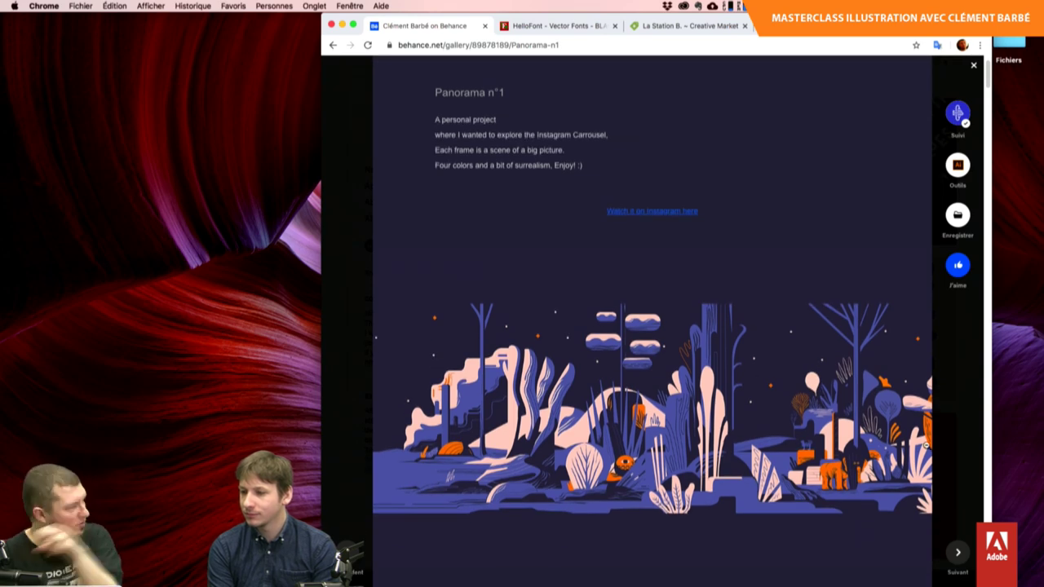
pyautogui.scroll(-2, 906, 430)
pyautogui.moveTo(652, 382)
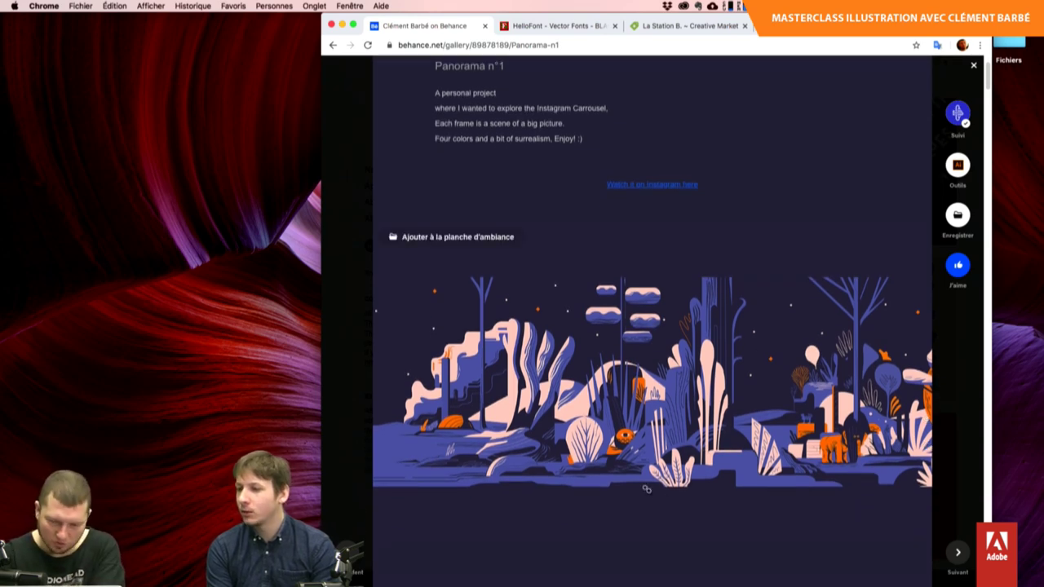
pyautogui.scroll(-1, 915, 512)
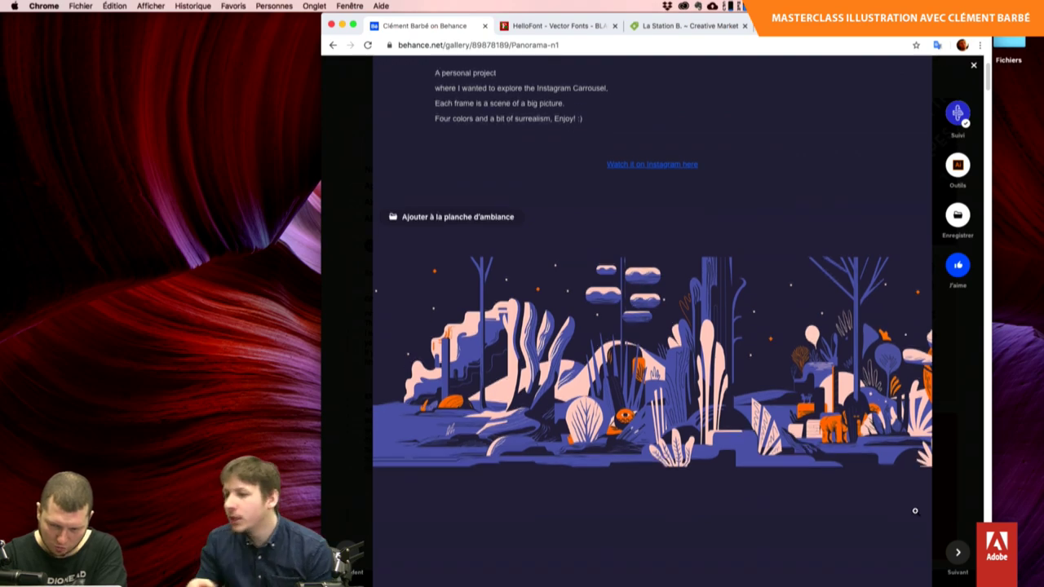
pyautogui.scroll(-3, 686, 469)
pyautogui.scroll(-3, 685, 469)
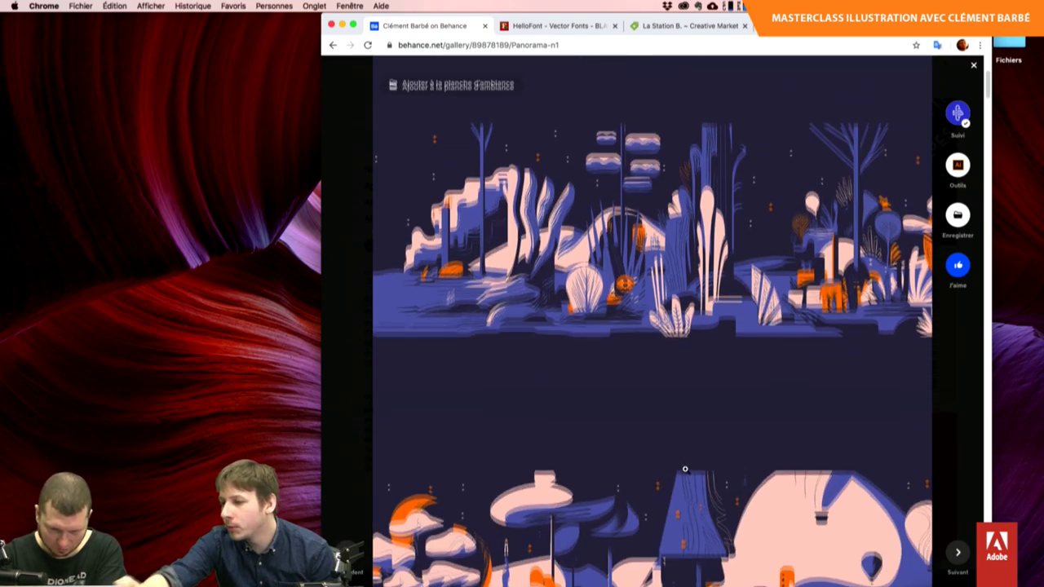
pyautogui.scroll(-2, 685, 469)
pyautogui.scroll(-5, 686, 469)
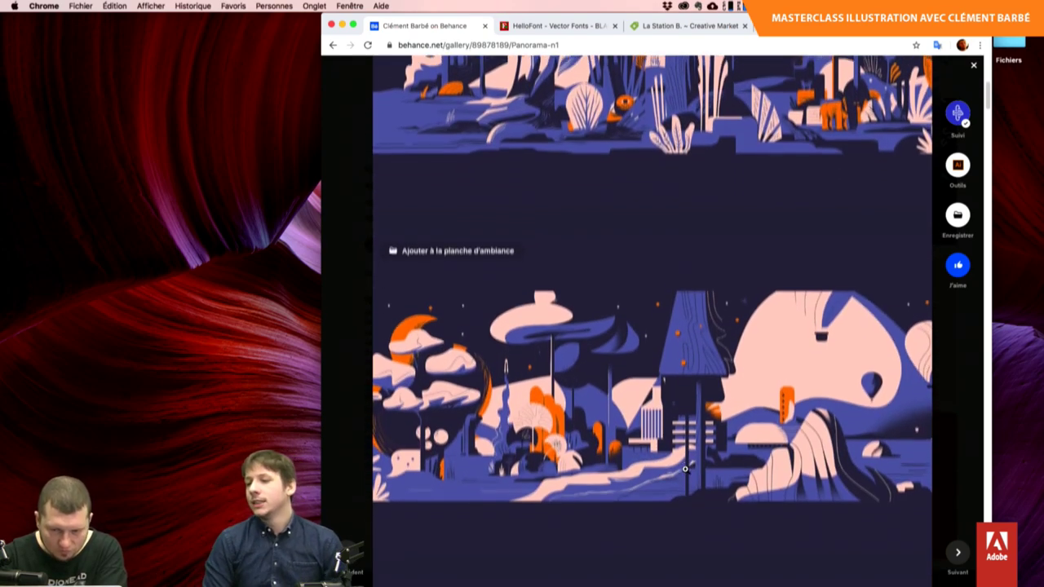
pyautogui.scroll(-3, 685, 469)
pyautogui.scroll(-3, 686, 469)
pyautogui.scroll(-5, 686, 469)
pyautogui.scroll(-2, 685, 470)
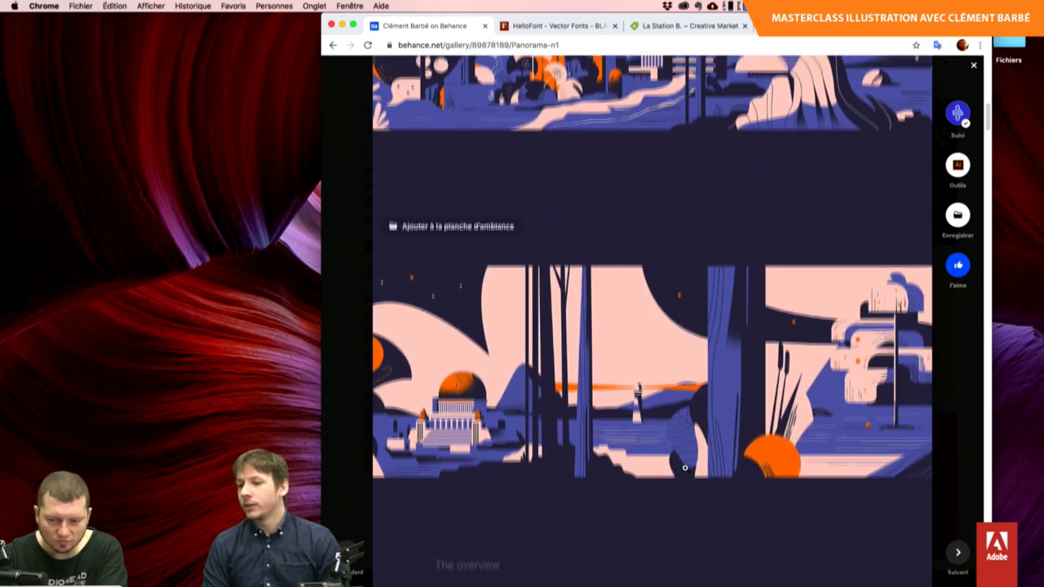
pyautogui.scroll(-2, 685, 469)
pyautogui.scroll(-2, 685, 469)
pyautogui.scroll(-1, 685, 468)
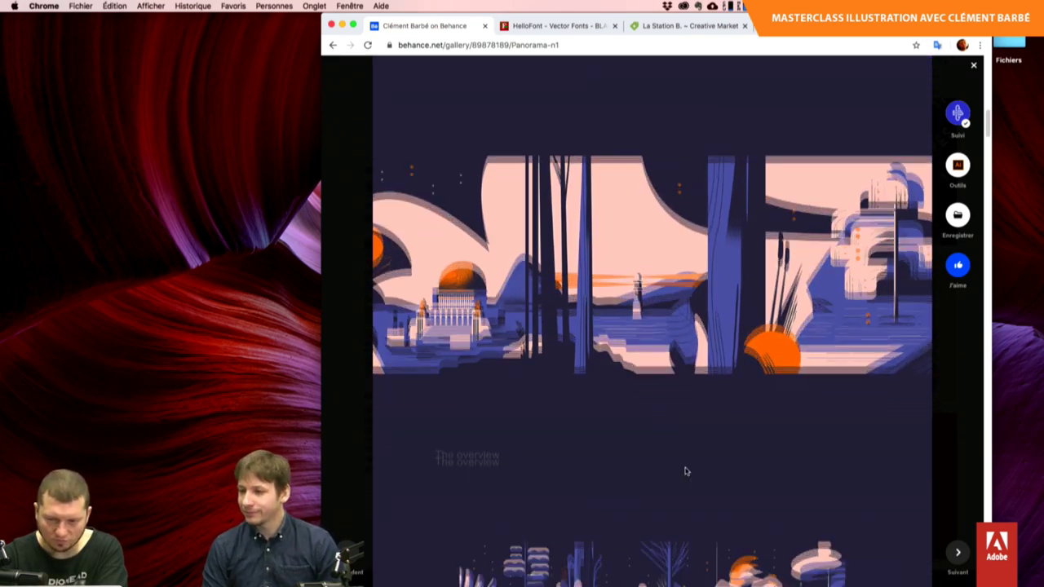
pyautogui.scroll(-5, 685, 468)
pyautogui.scroll(-2, 685, 469)
pyautogui.scroll(-2, 686, 469)
pyautogui.scroll(-1, 686, 469)
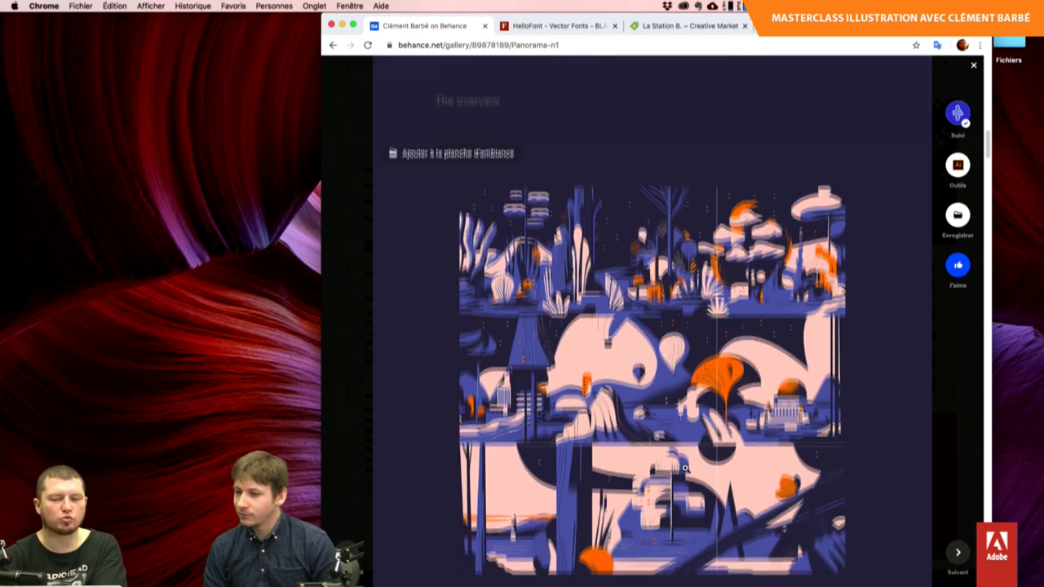
pyautogui.scroll(-2, 685, 469)
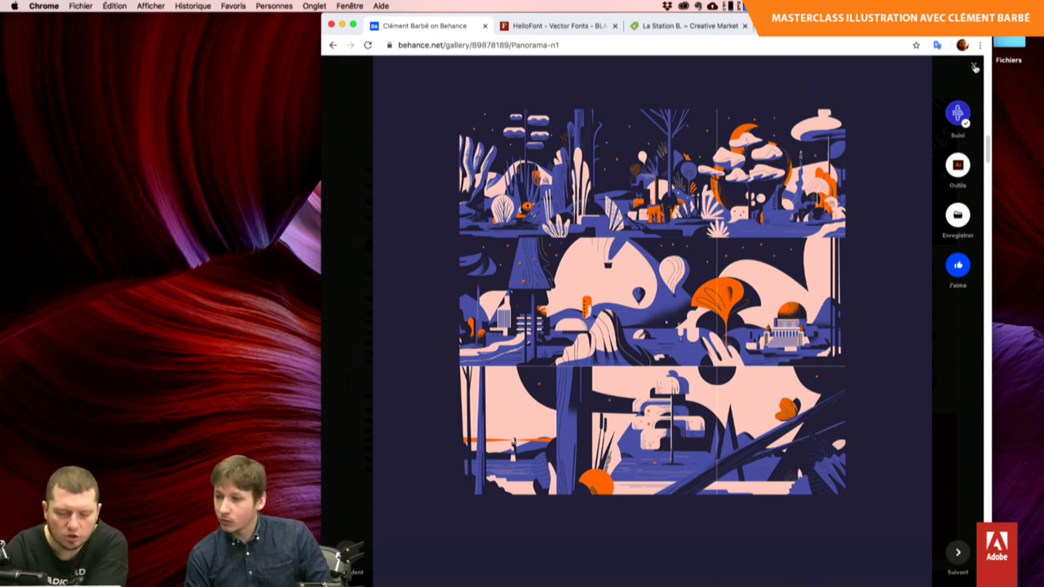
# Load Adobe Stock (stock.adobe.com/fr) in a new browser tab via 'sto'.
pyautogui.press('super+t')
pyautogui.write('a')
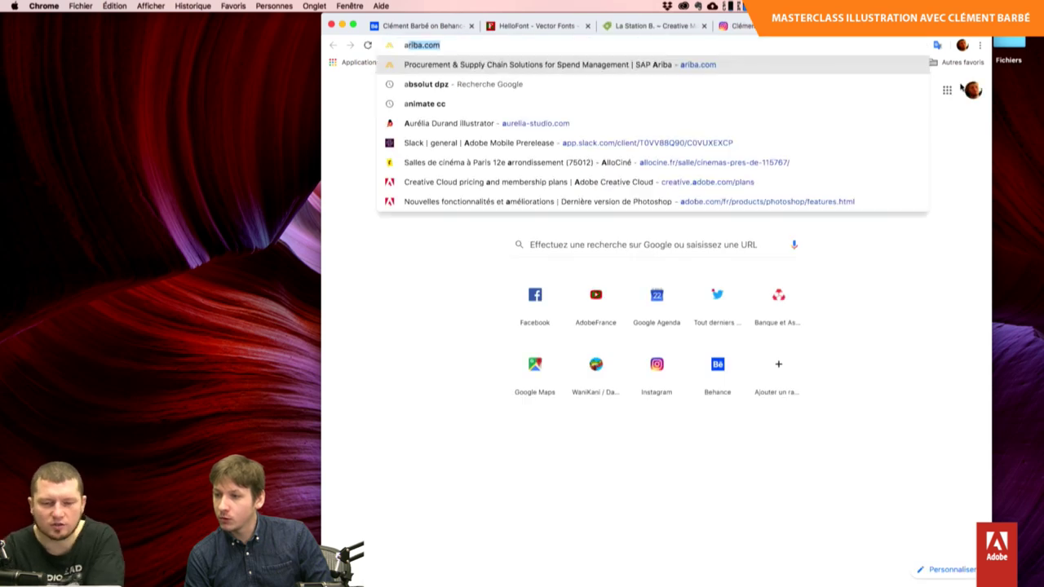
pyautogui.press('BackSpace')
pyautogui.press('BackSpace')
pyautogui.write('sto')
pyautogui.press('Return')
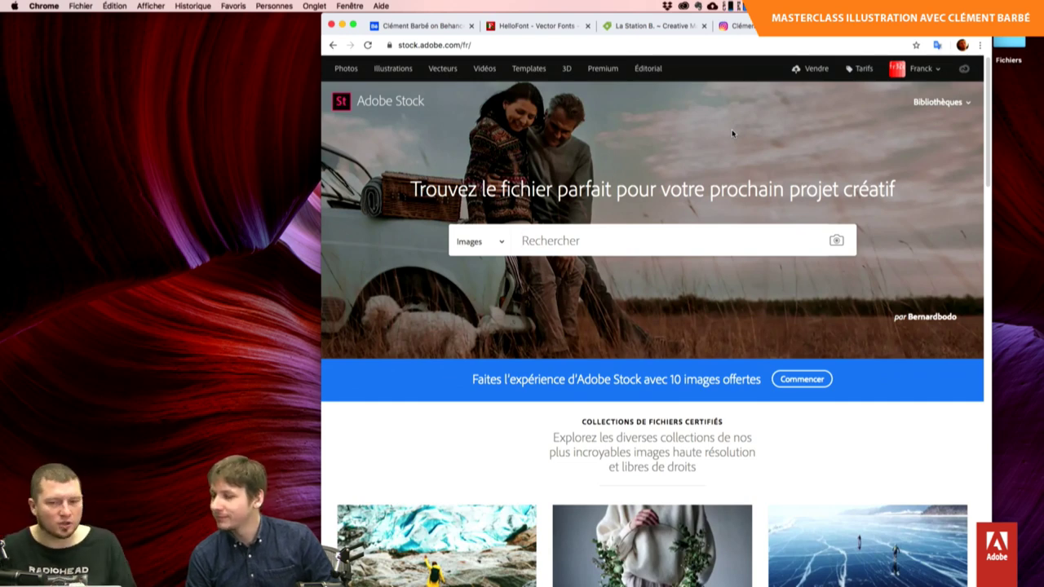
# Go to the Vecteurs section and browse its curated vector collections.
pyautogui.click(443, 69)
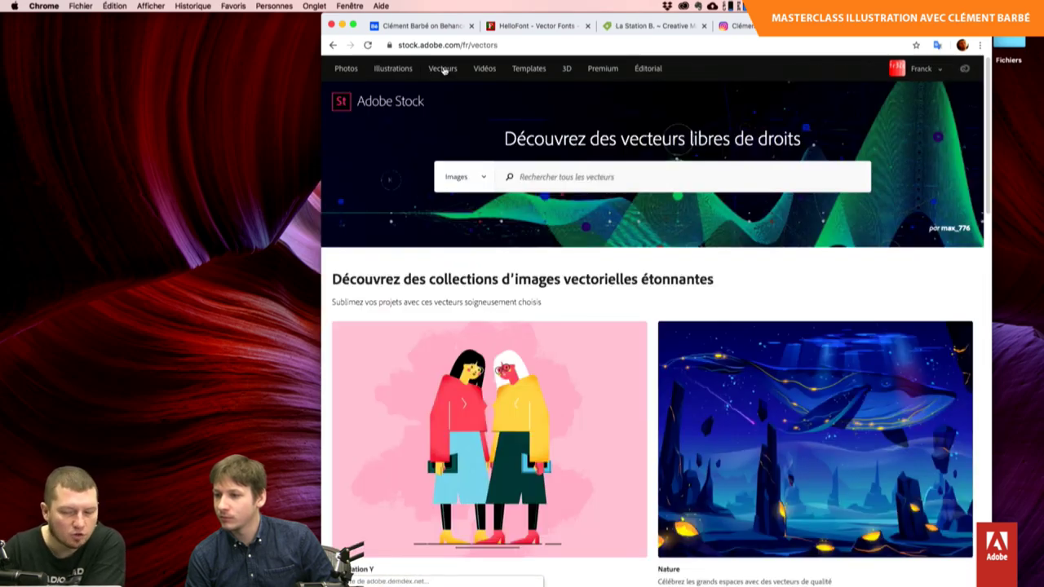
pyautogui.scroll(-4, 606, 416)
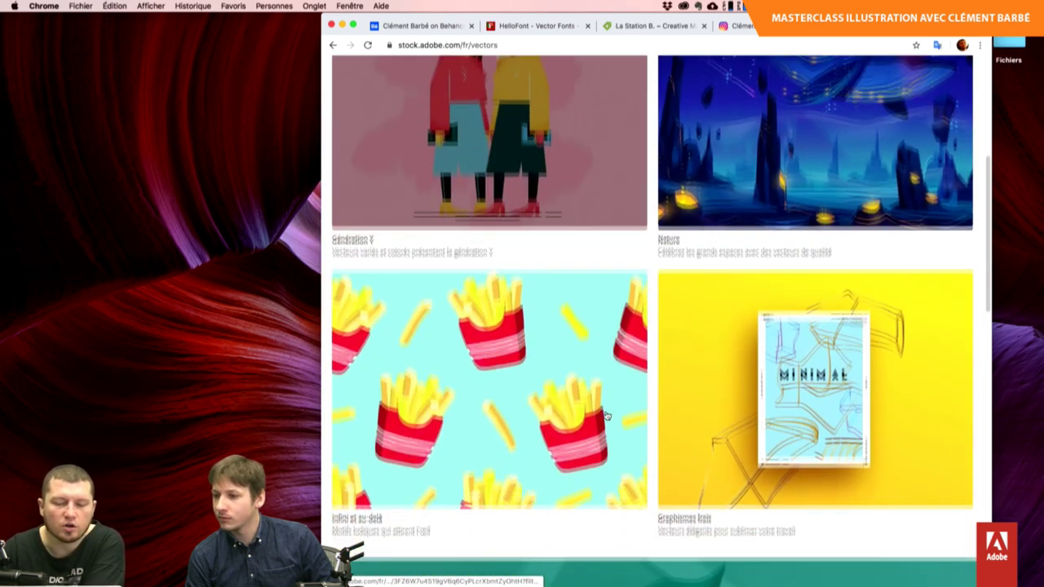
pyautogui.scroll(-2, 606, 416)
pyautogui.scroll(-5, 606, 416)
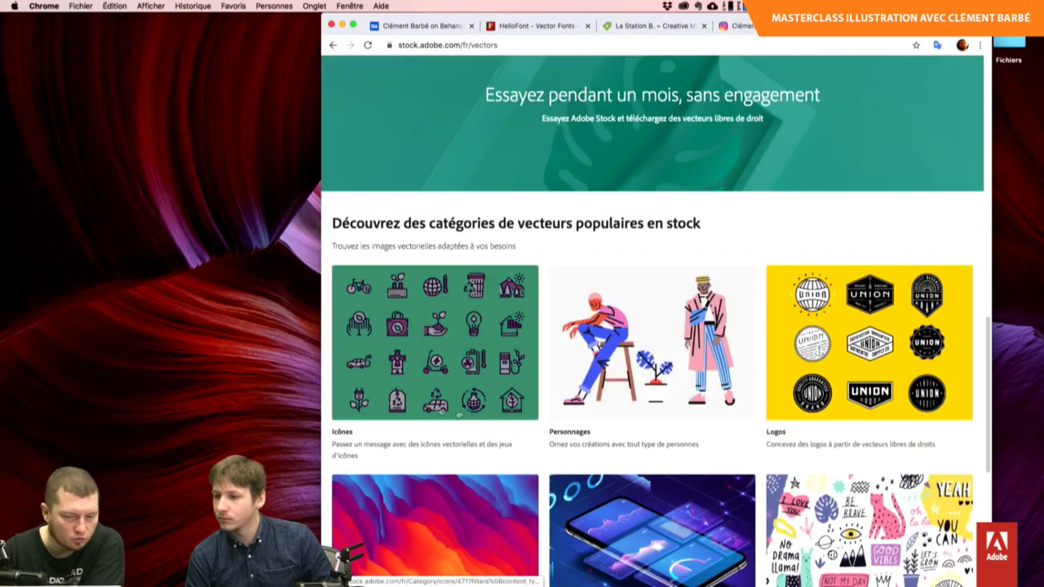
pyautogui.scroll(2, 448, 291)
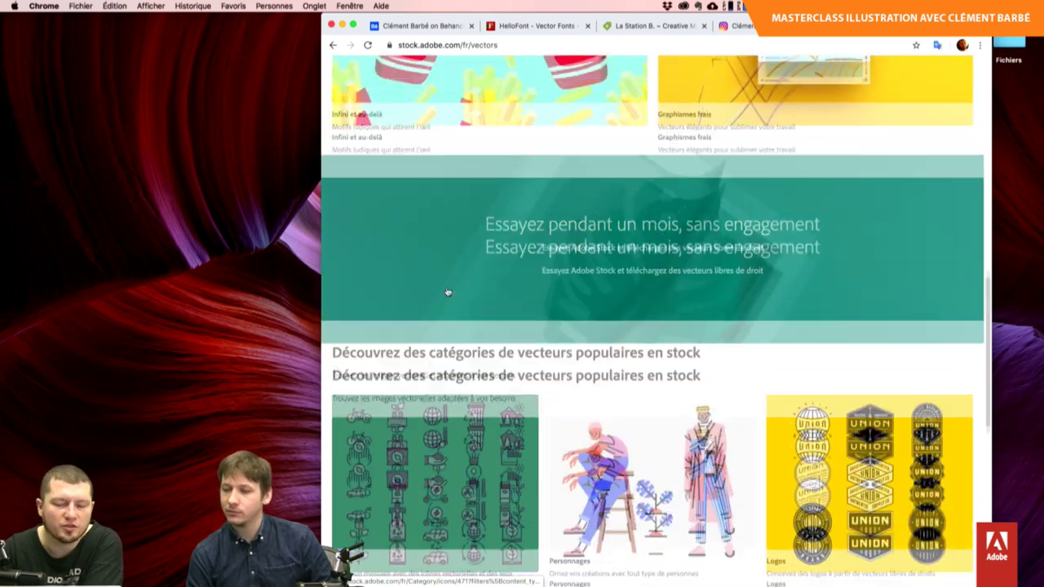
pyautogui.scroll(4, 447, 292)
pyautogui.scroll(3, 447, 291)
pyautogui.scroll(2, 447, 292)
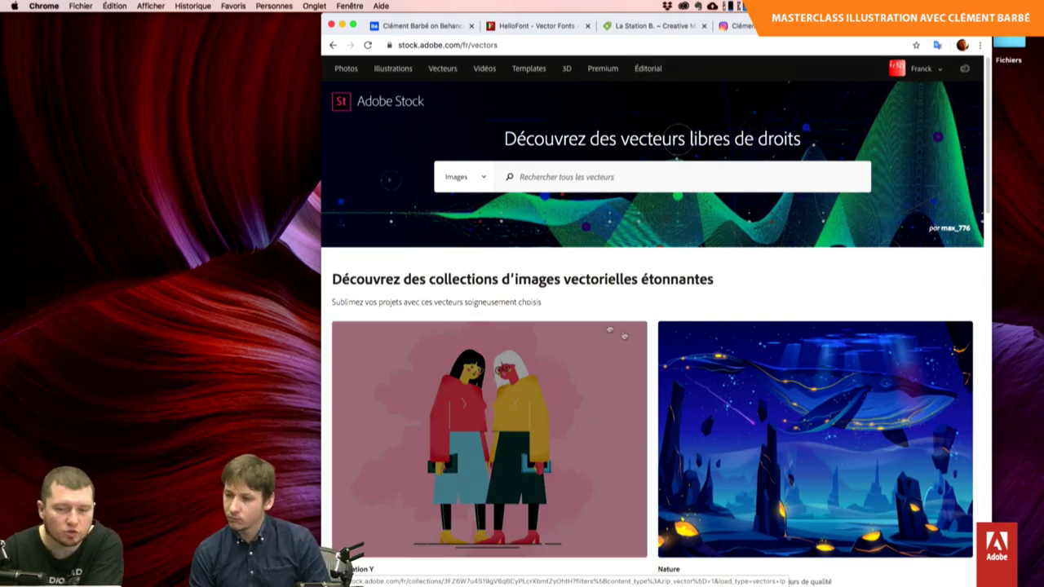
# Search Adobe Stock vectors for 'feuillage'.
pyautogui.click(489, 177)
pyautogui.click(534, 177)
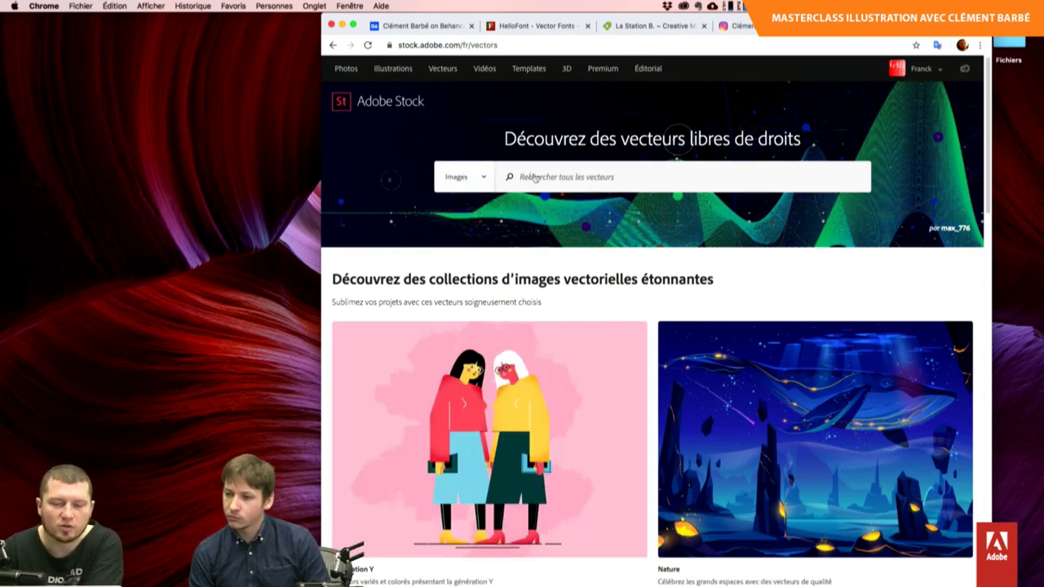
pyautogui.write('feuil')
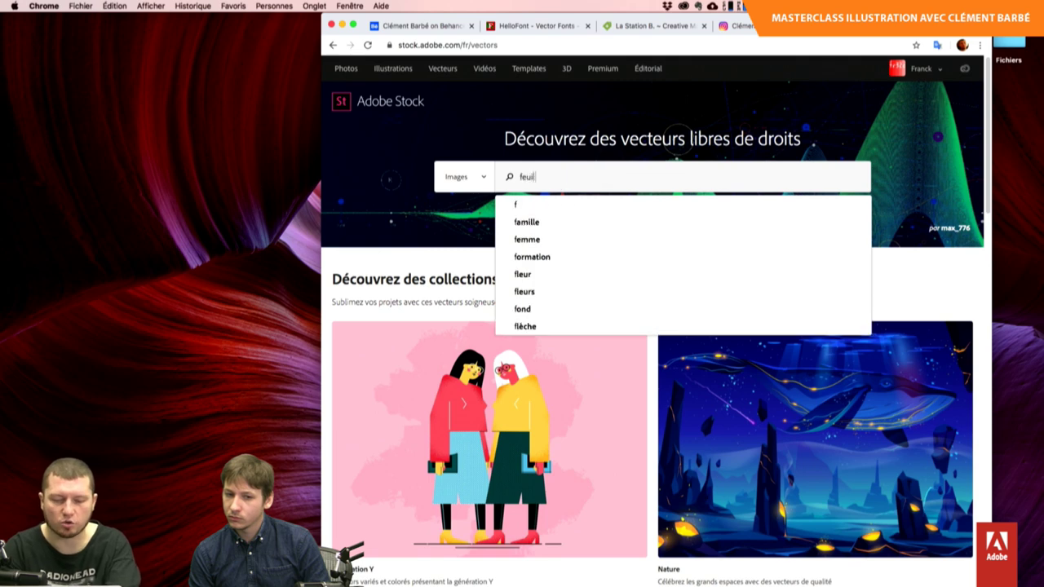
pyautogui.write('lage')
pyautogui.press('Return')
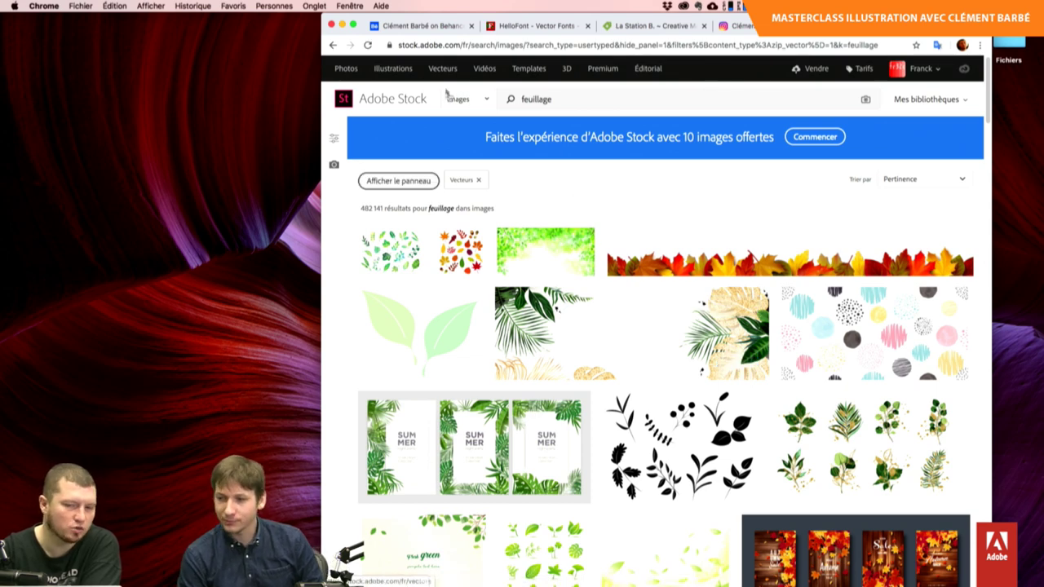
# Show the filter panel, tick Contenu inexploité, and collapse then re-expand Couleur.
pyautogui.scroll(-1, 612, 328)
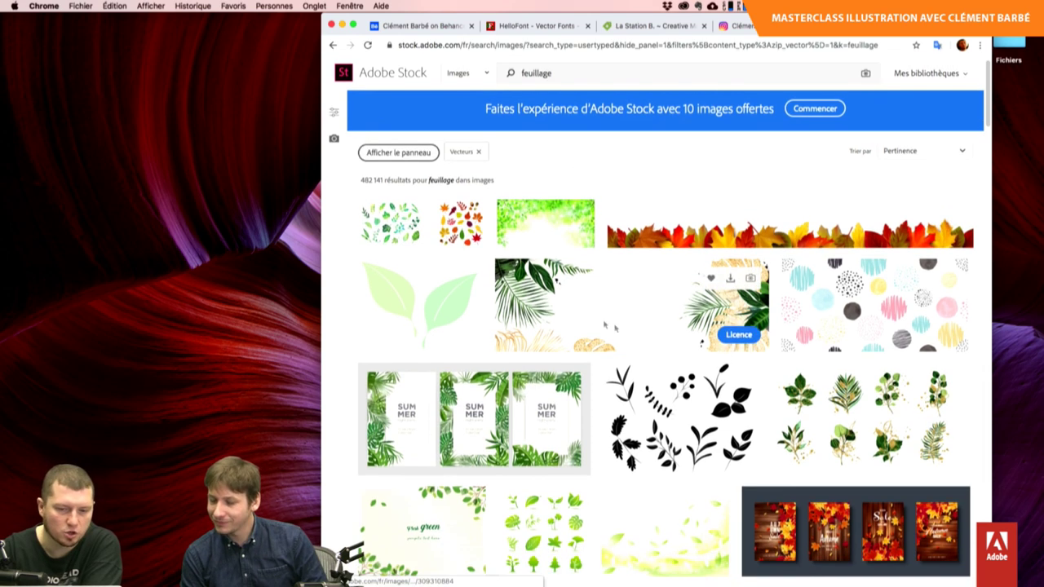
pyautogui.click(333, 112)
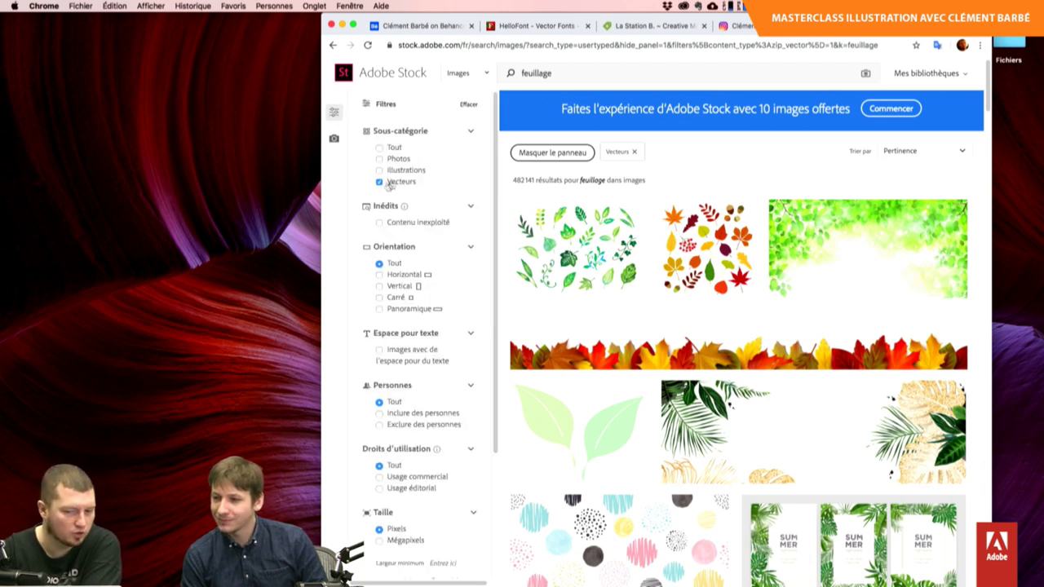
pyautogui.click(384, 225)
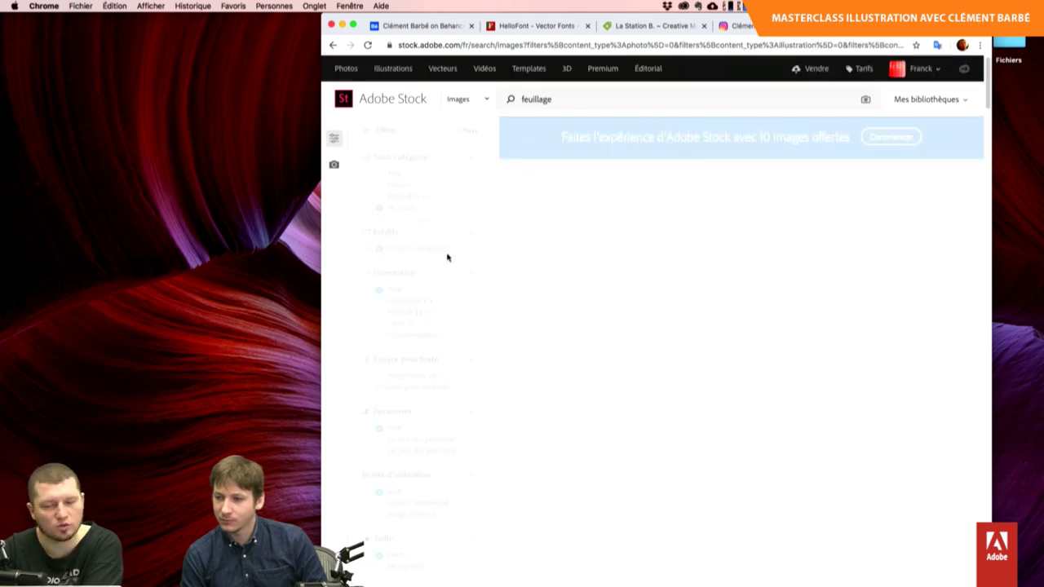
pyautogui.scroll(-3, 408, 324)
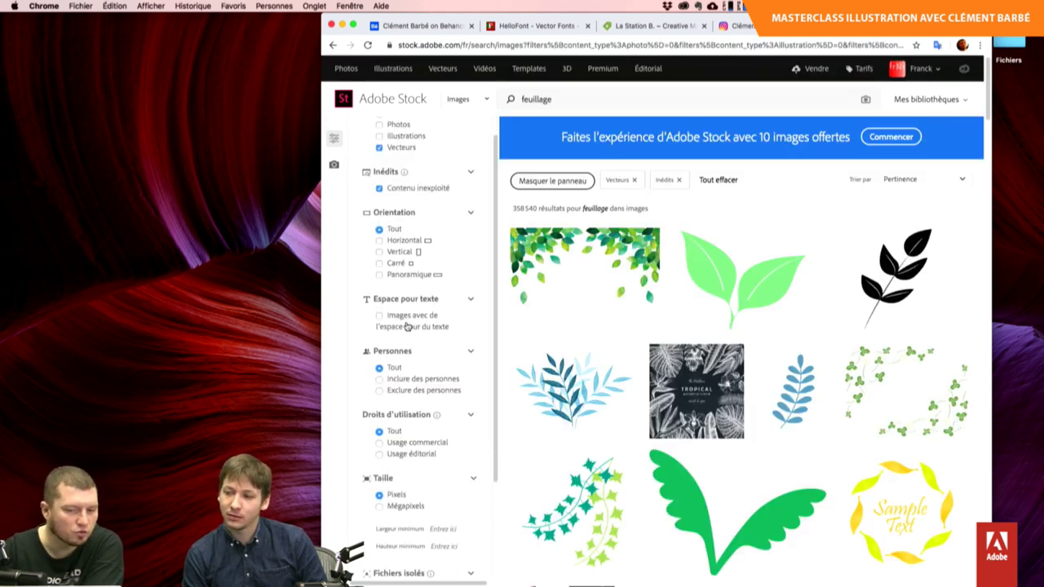
pyautogui.scroll(-2, 406, 302)
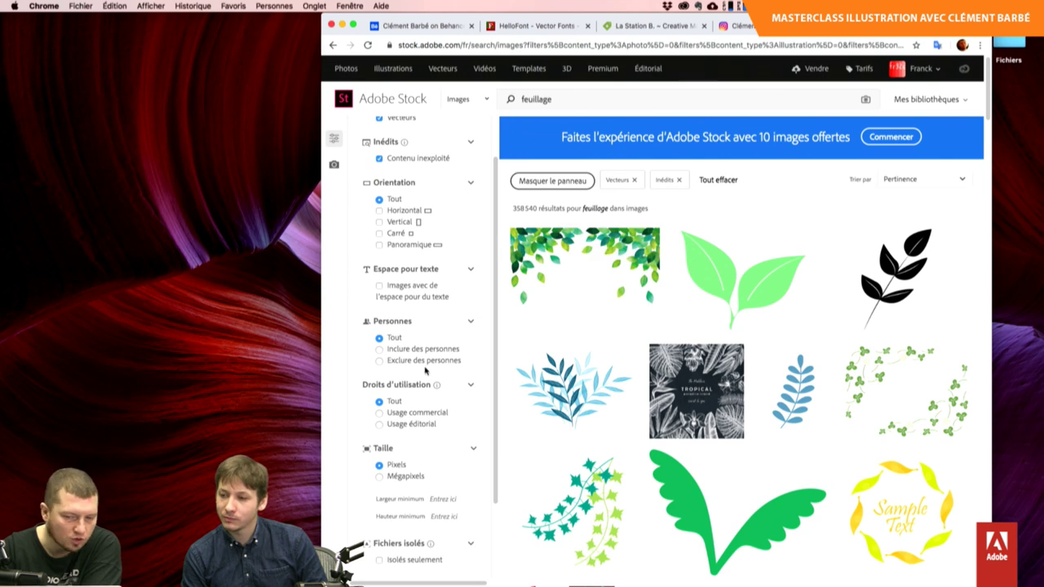
pyautogui.scroll(-2, 427, 369)
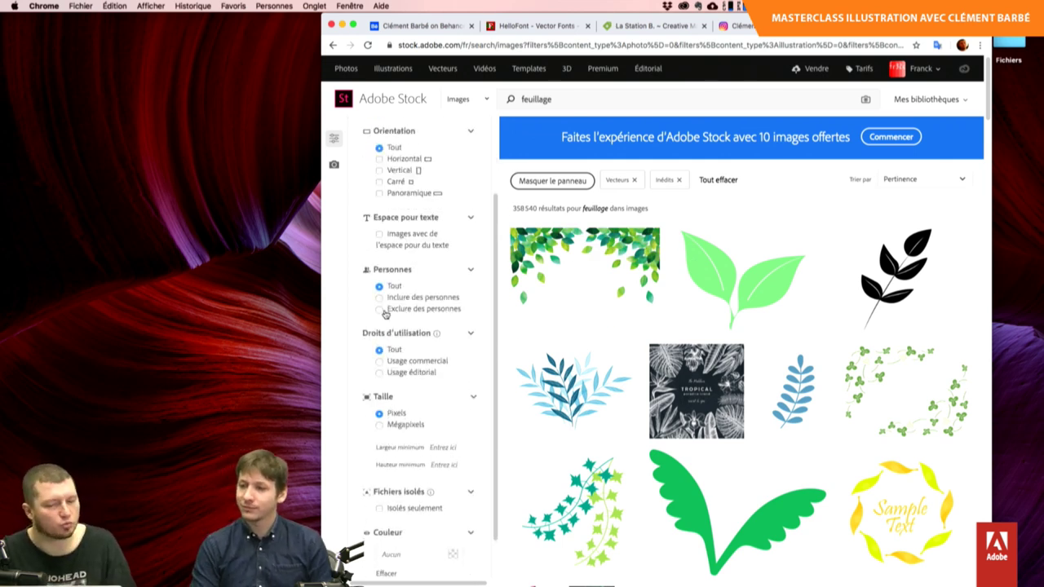
pyautogui.scroll(-2, 416, 342)
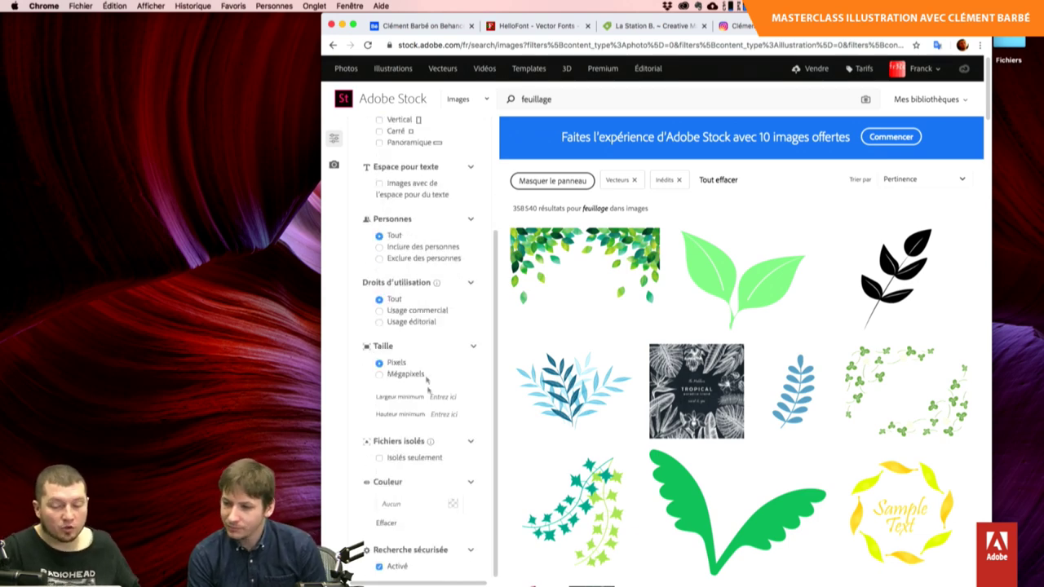
pyautogui.click(470, 483)
pyautogui.click(475, 526)
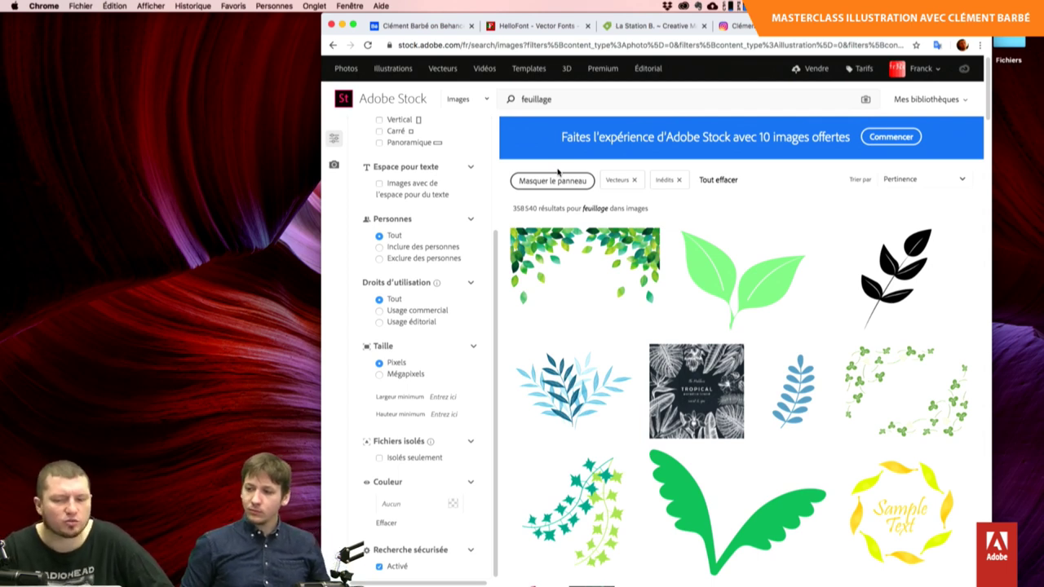
# From Vendre, sign in to the contributor account with its e-mail and password.
pyautogui.click(809, 73)
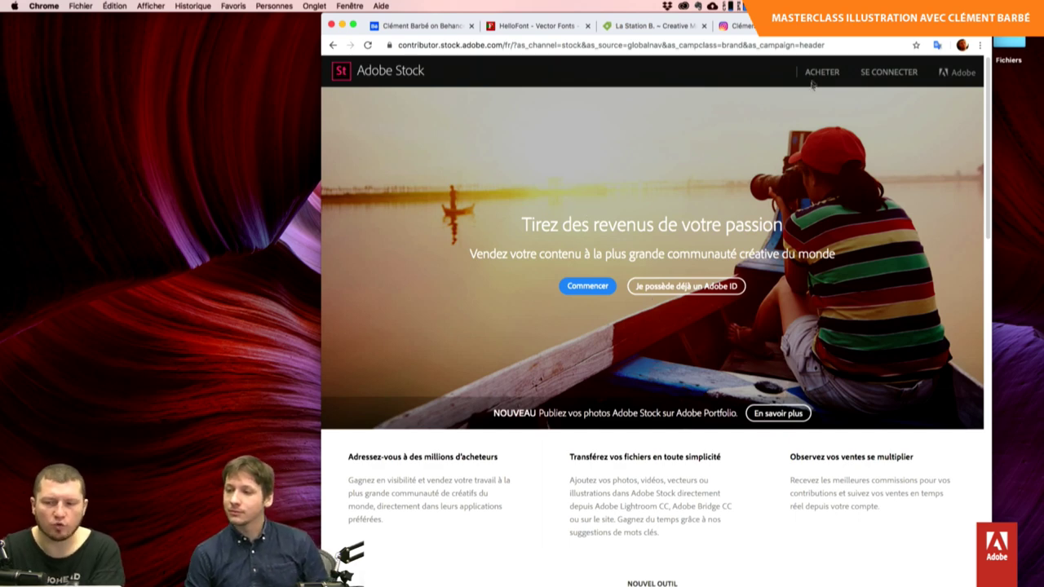
pyautogui.click(889, 73)
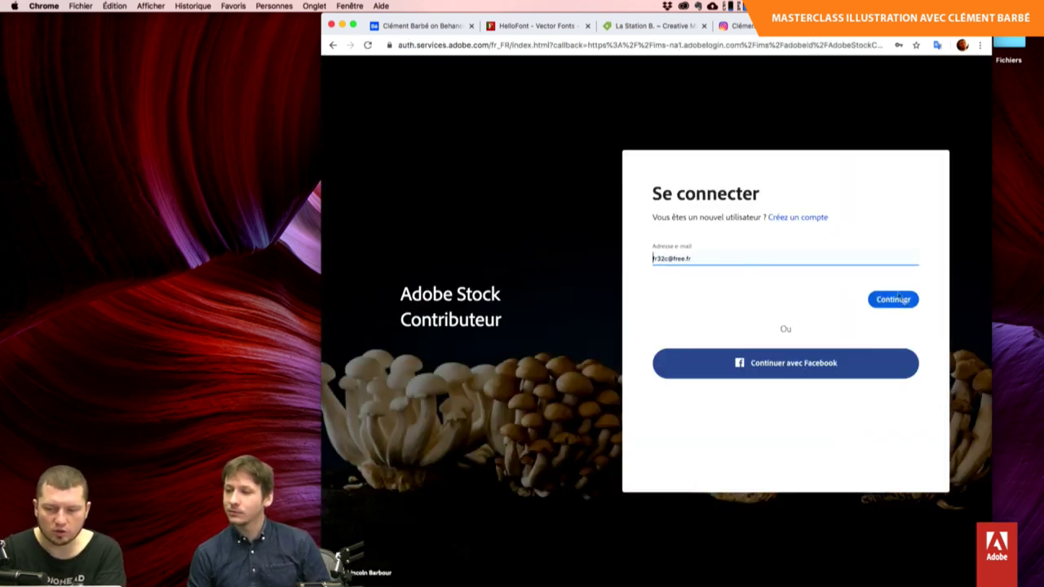
pyautogui.click(898, 300)
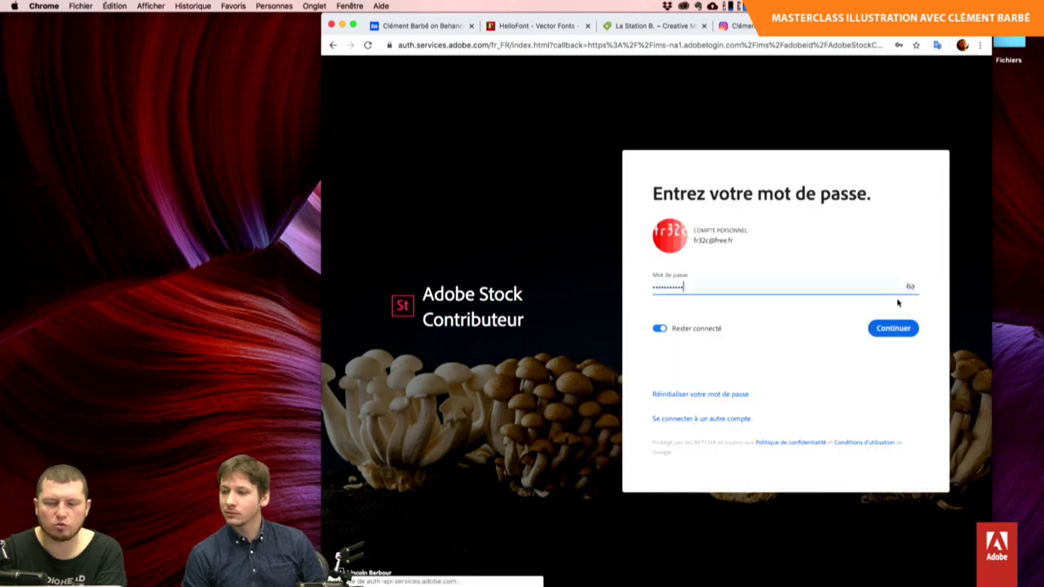
pyautogui.click(904, 333)
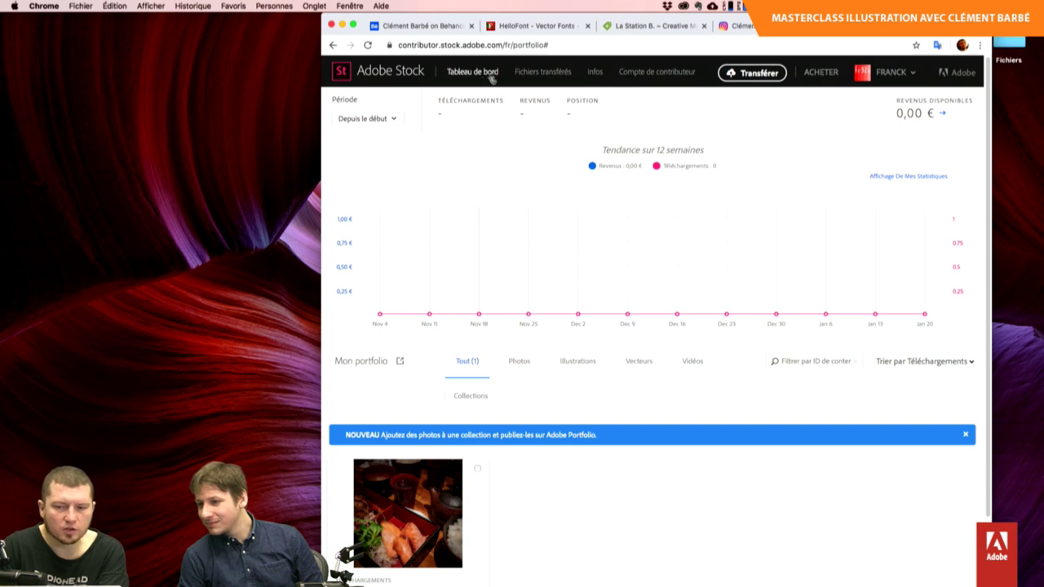
# View Fichiers transférés, briefly check Behance, then open the Transférer upload window.
pyautogui.click(535, 74)
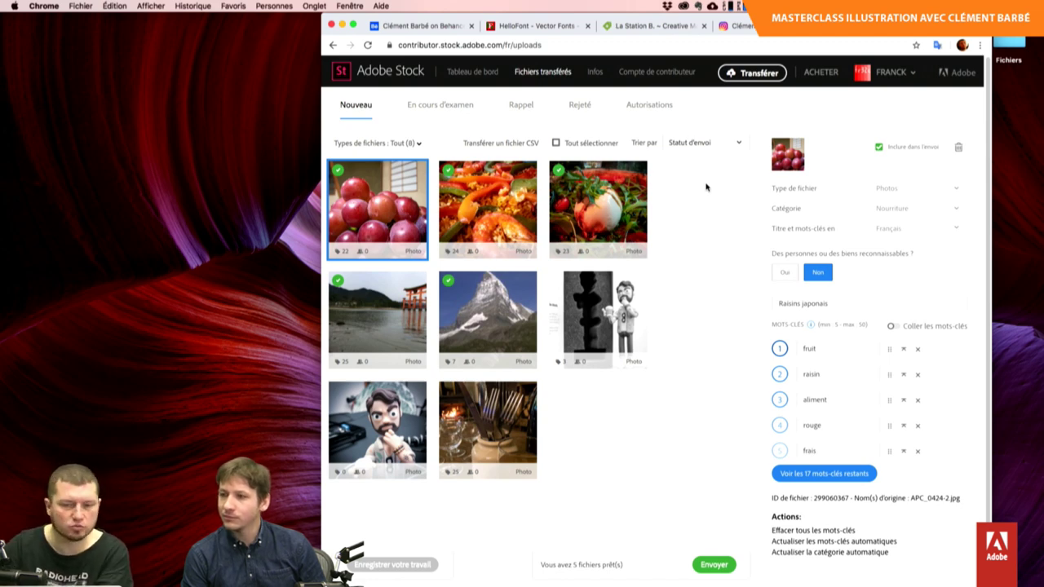
pyautogui.click(439, 28)
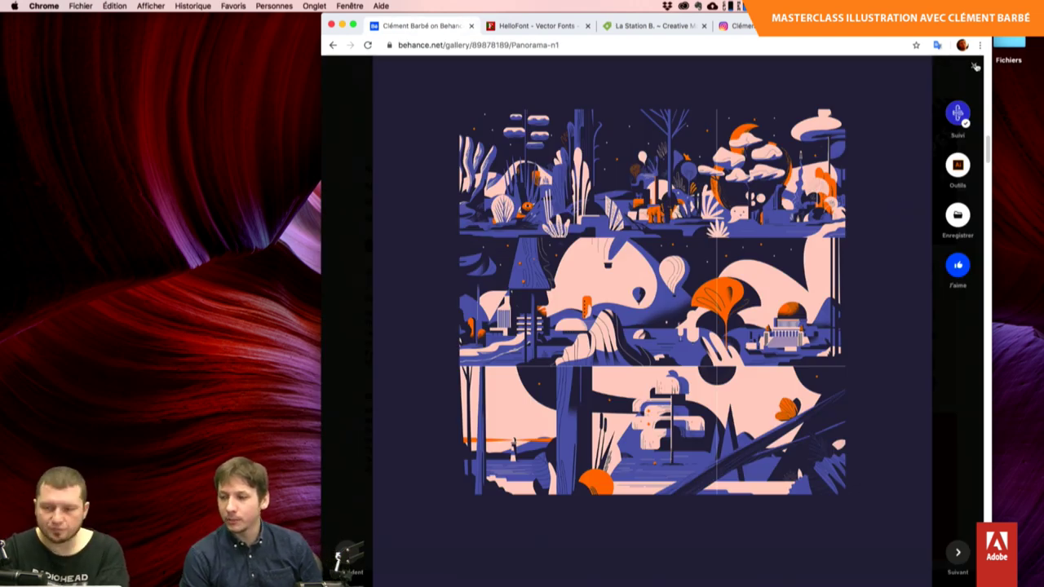
pyautogui.hotkey('ctrl', 'shift', 'Tab')
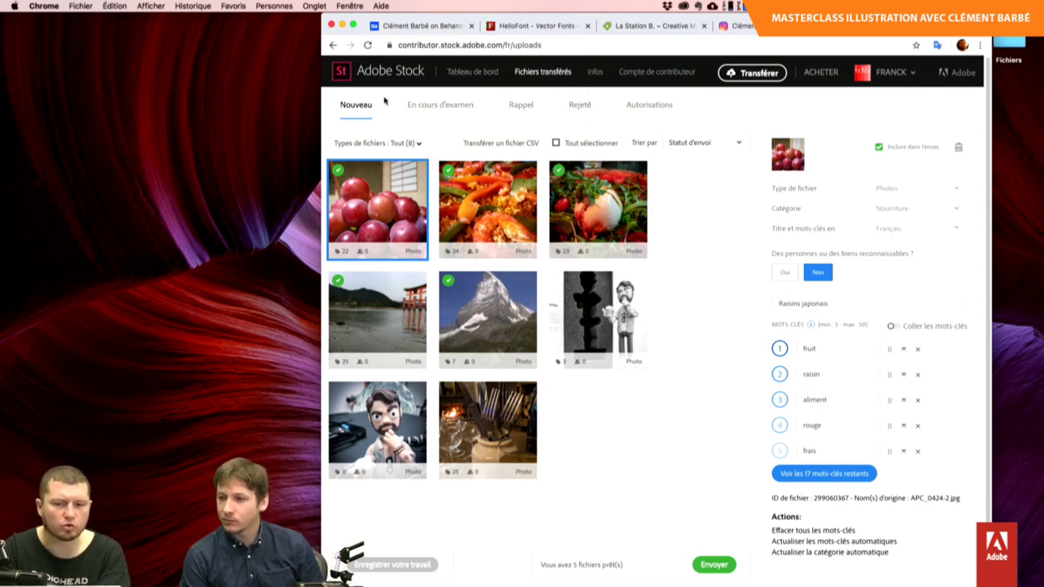
pyautogui.click(736, 75)
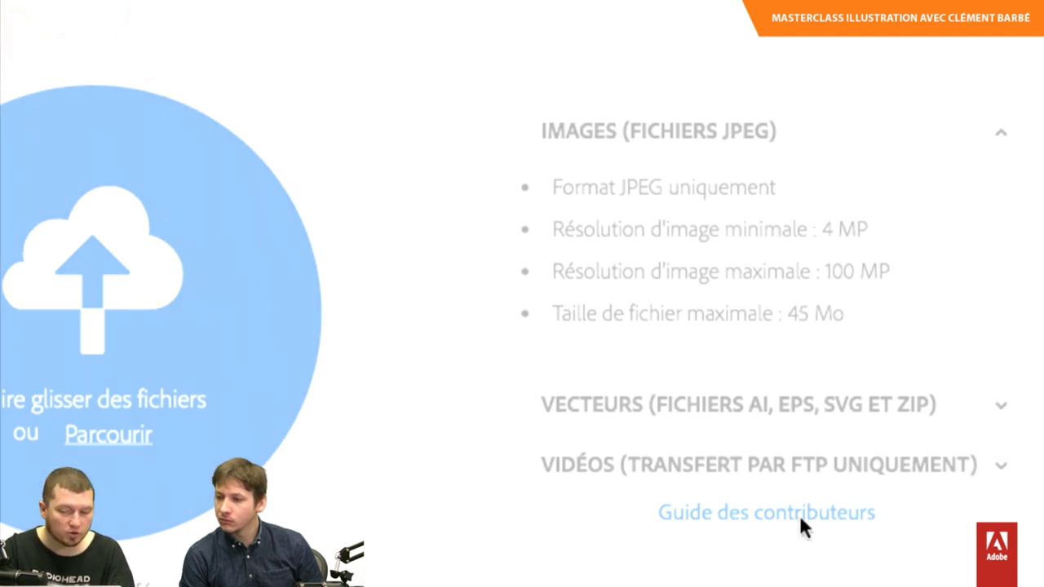
# Read through the Stock contributor submission guidelines, then switch back to the Behance tab.
pyautogui.click(799, 514)
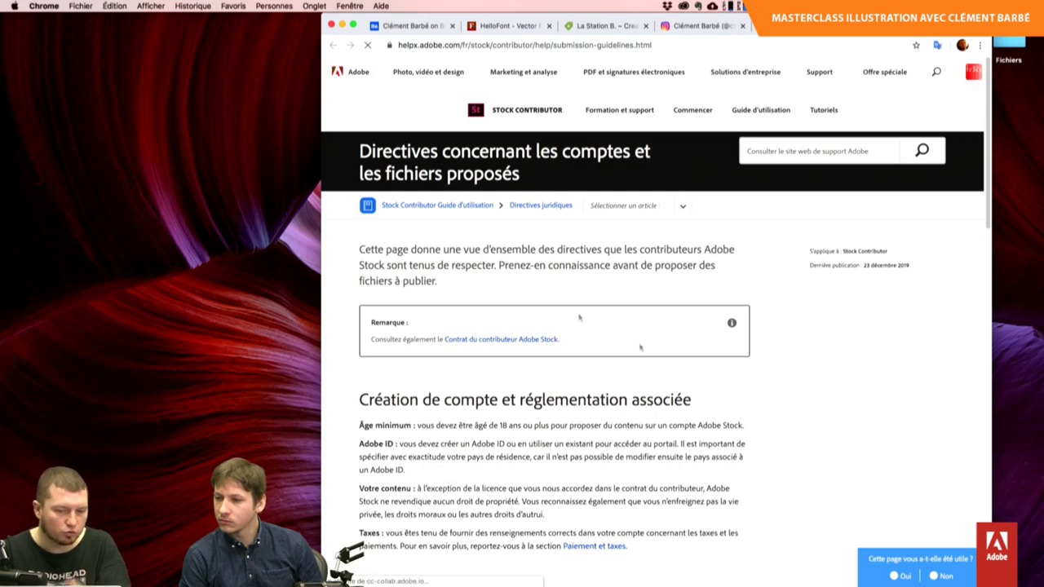
pyautogui.scroll(-5, 519, 418)
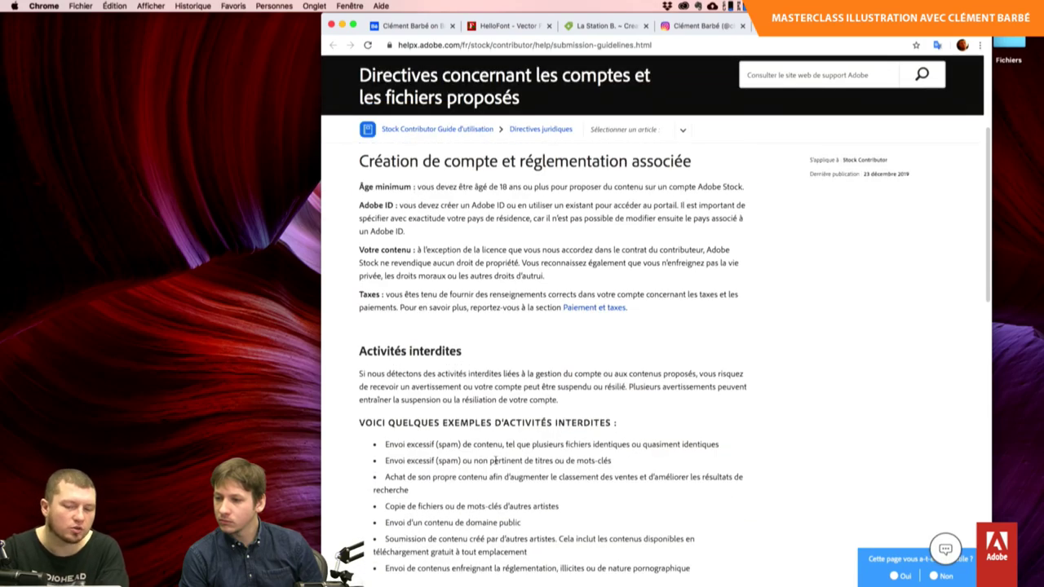
pyautogui.scroll(-3, 495, 461)
pyautogui.scroll(-2, 495, 461)
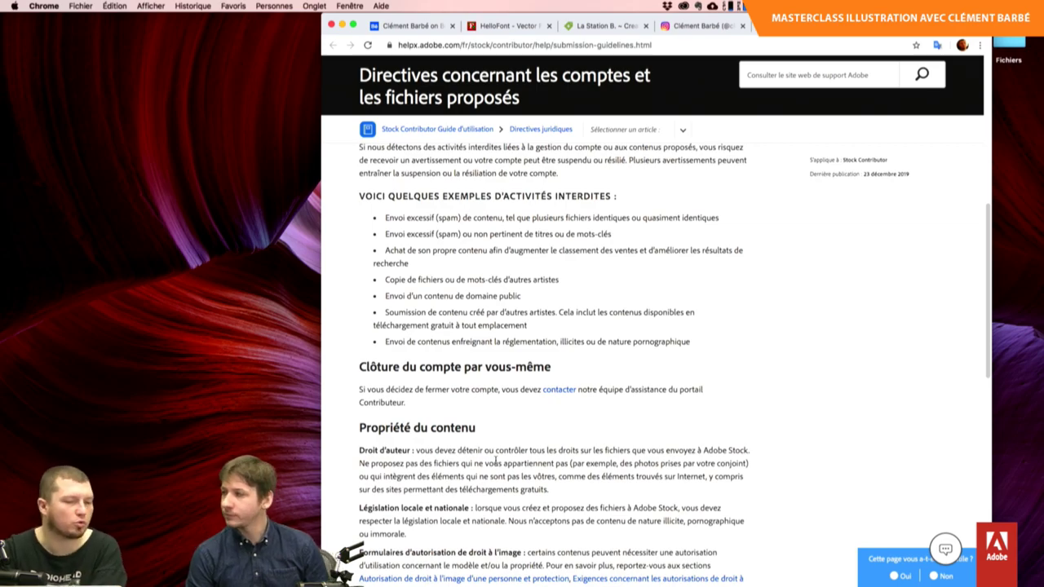
pyautogui.scroll(-8, 497, 460)
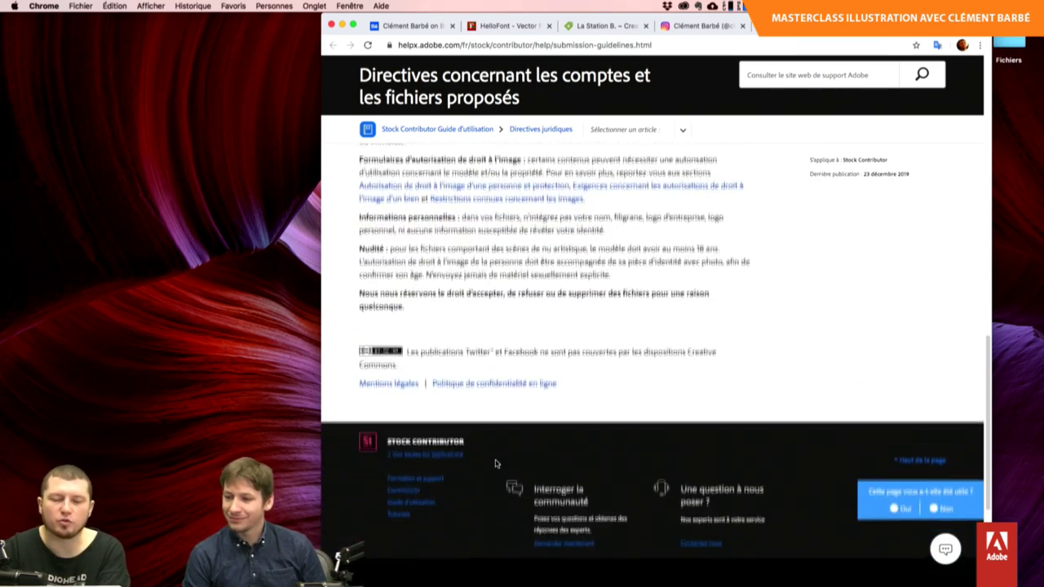
pyautogui.scroll(5, 495, 463)
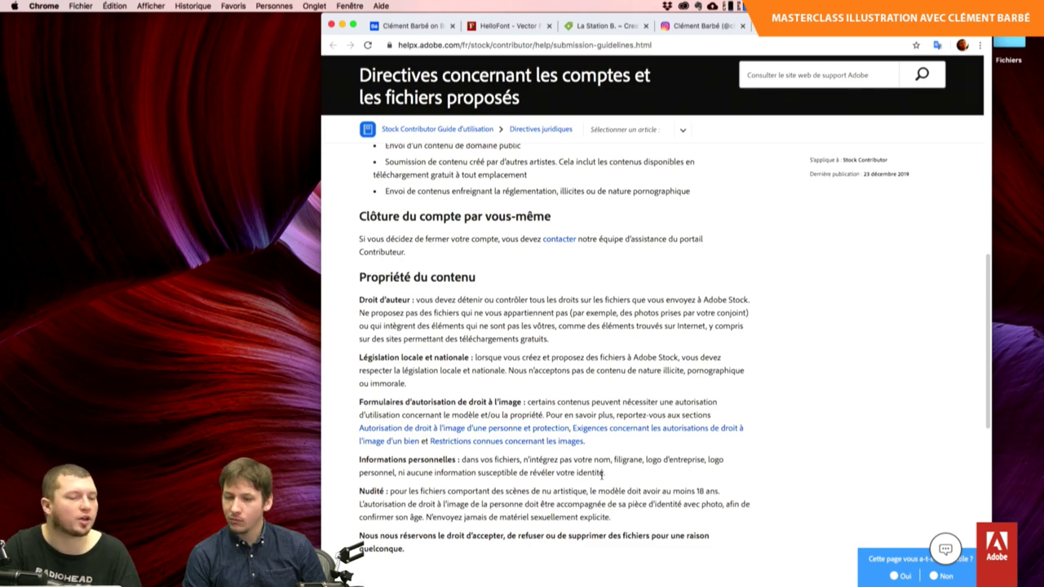
pyautogui.scroll(6, 654, 327)
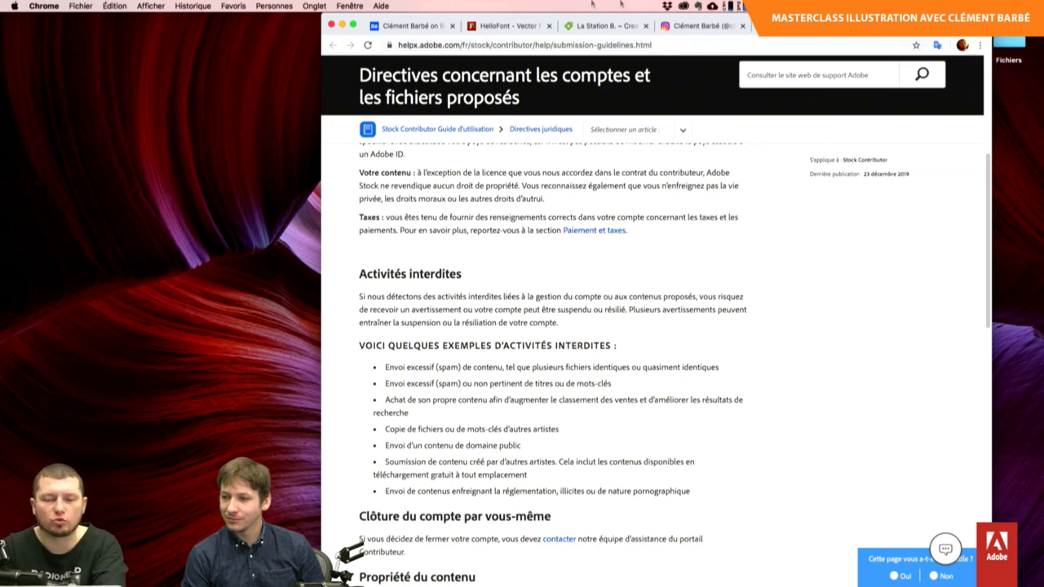
pyautogui.press('super+1')
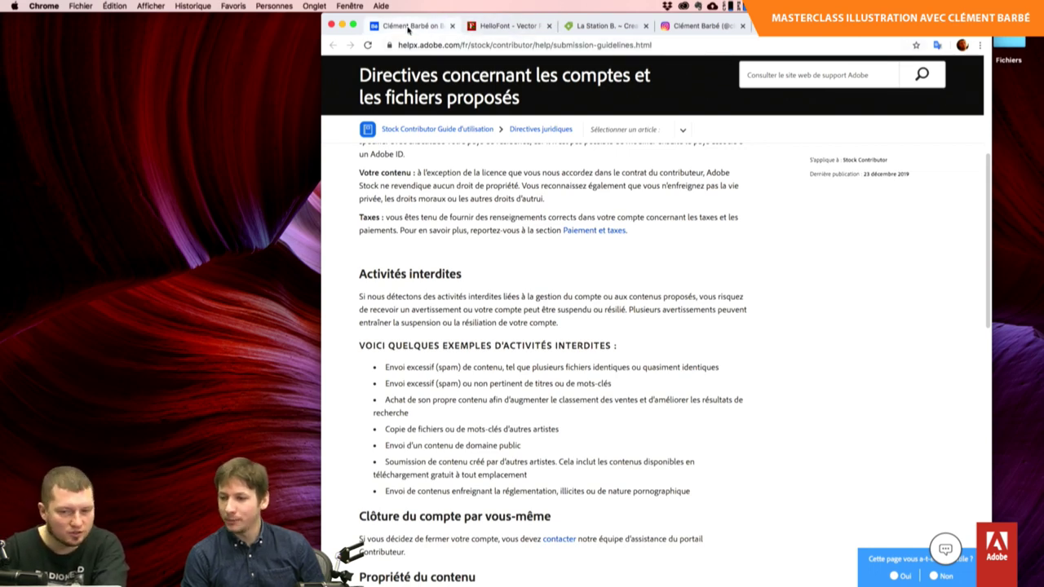
# Close the open project and scroll through the illustrator's profile gallery.
pyautogui.press('Escape')
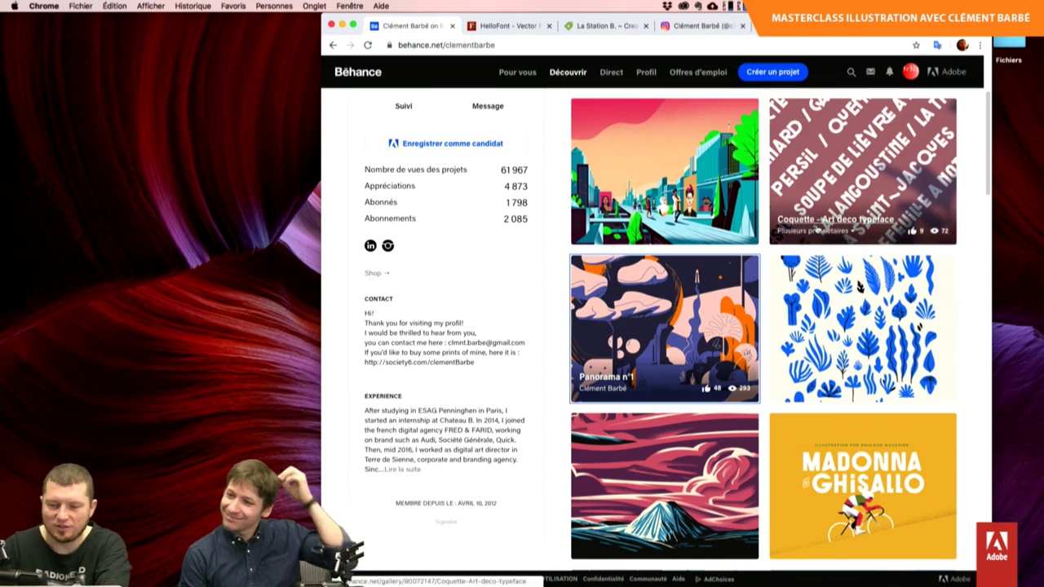
pyautogui.scroll(-2, 817, 231)
pyautogui.scroll(-2, 817, 231)
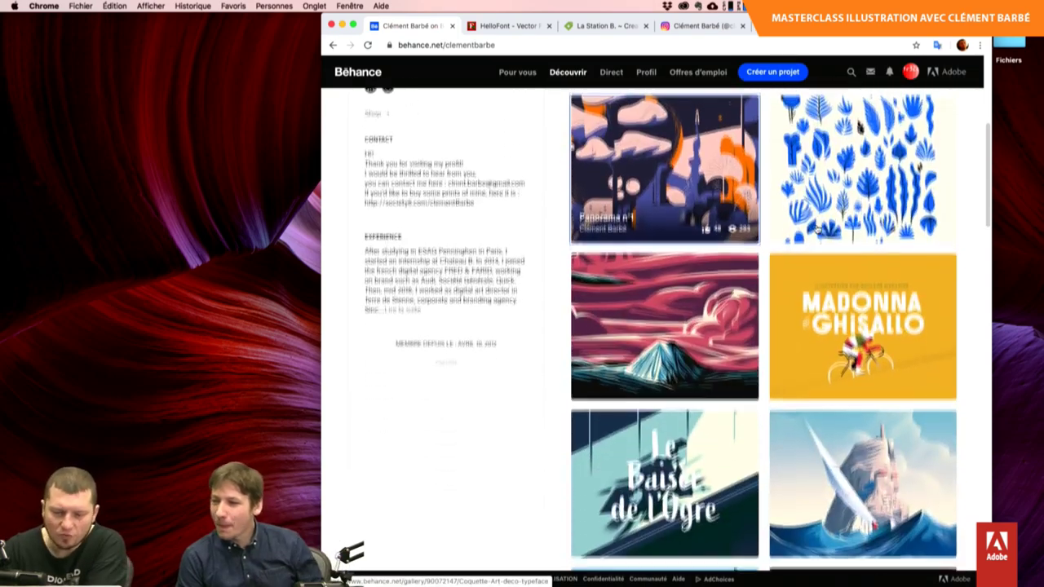
pyautogui.scroll(-2, 816, 231)
pyautogui.scroll(-2, 816, 231)
pyautogui.scroll(-3, 816, 231)
pyautogui.scroll(-2, 817, 231)
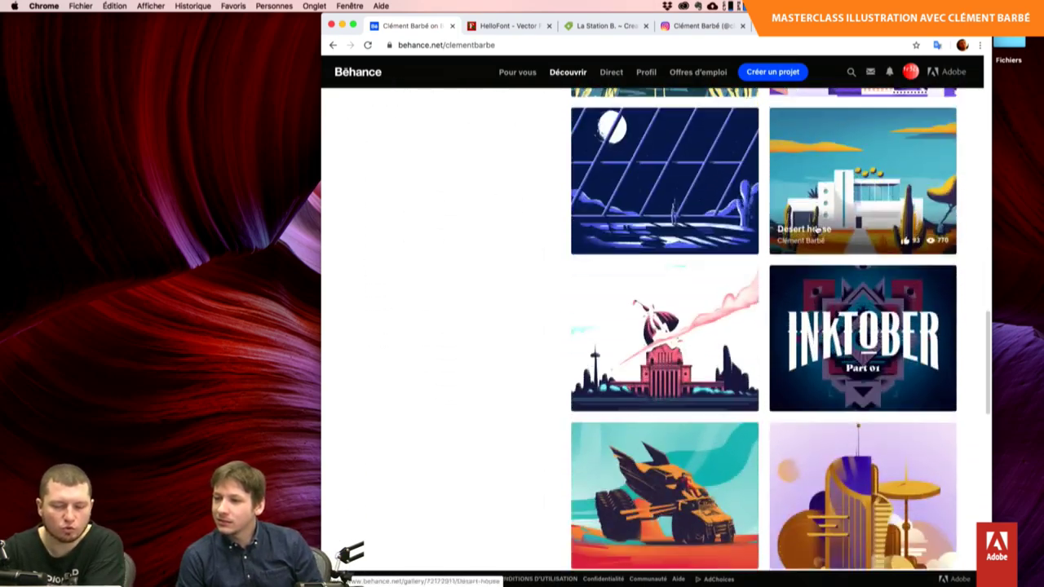
pyautogui.scroll(-2, 816, 231)
pyautogui.scroll(-3, 817, 231)
pyautogui.scroll(2, 817, 245)
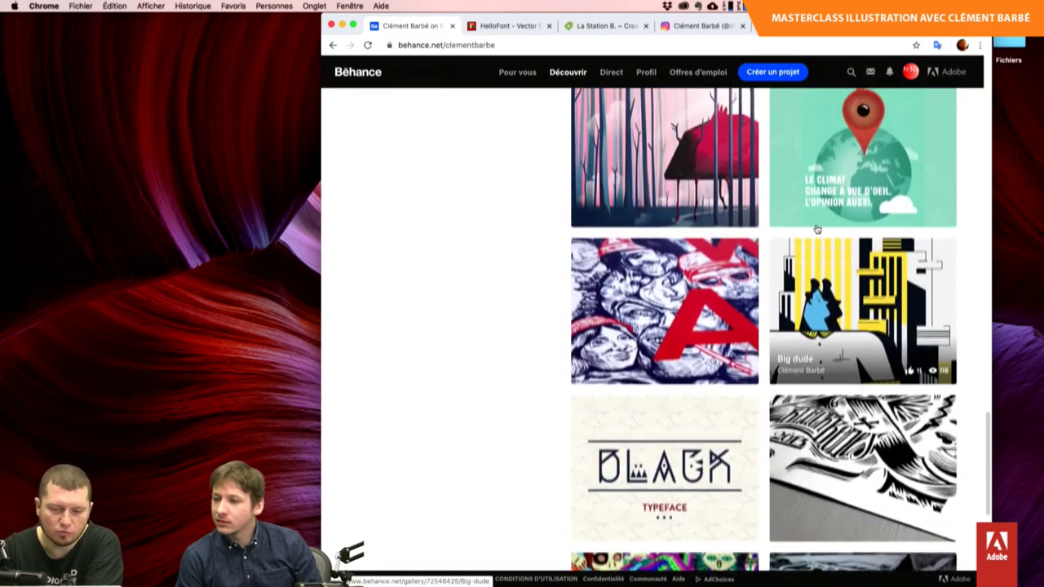
pyautogui.scroll(1, 938, 367)
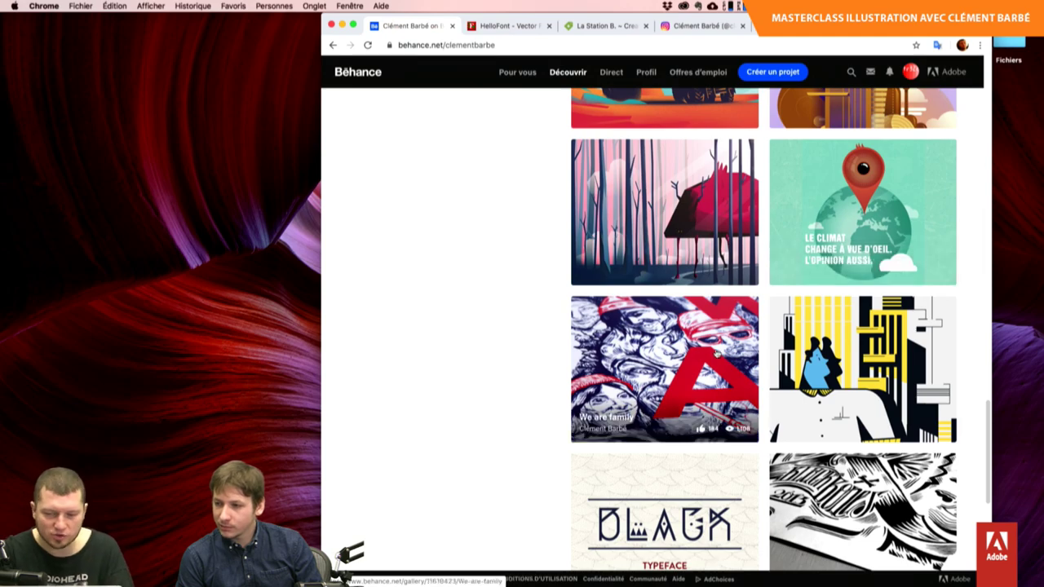
# Open the We are family poster project and scroll through its images.
pyautogui.click(699, 345)
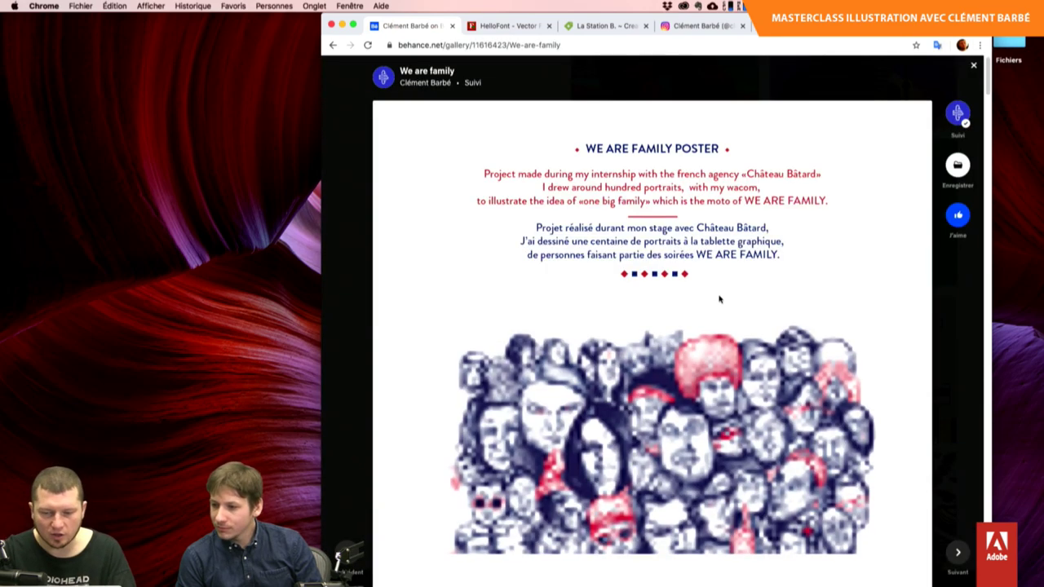
pyautogui.scroll(-1, 813, 251)
pyautogui.scroll(-1, 814, 251)
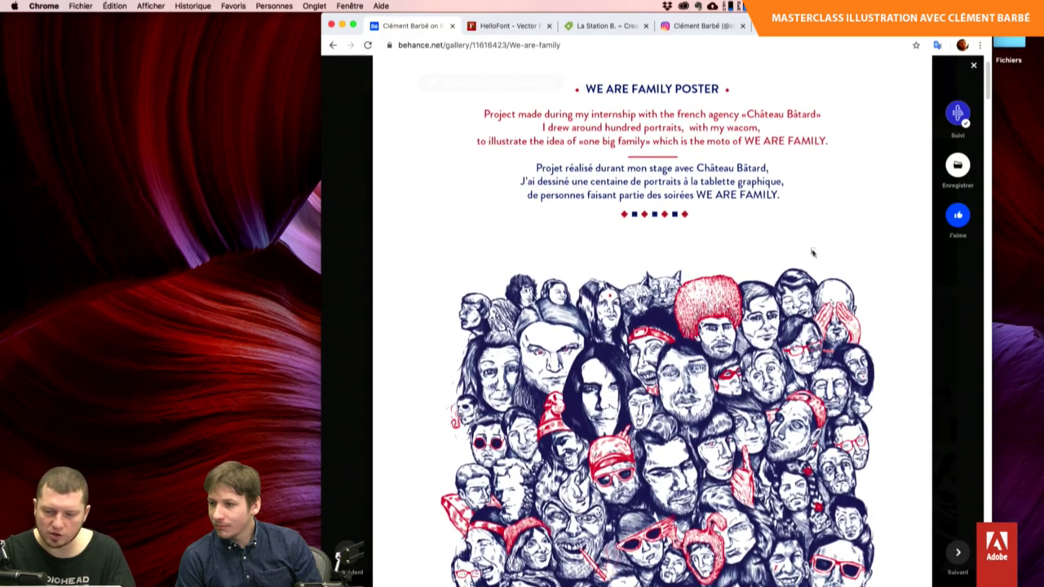
pyautogui.scroll(-2, 814, 251)
pyautogui.scroll(-3, 813, 251)
pyautogui.scroll(-2, 814, 251)
pyautogui.scroll(-1, 816, 251)
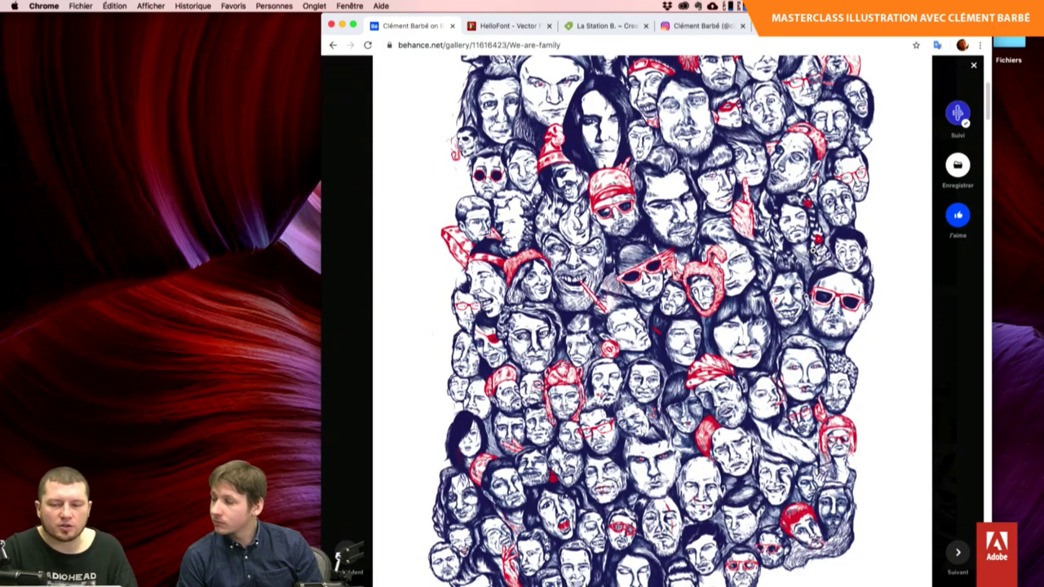
pyautogui.scroll(1, 813, 251)
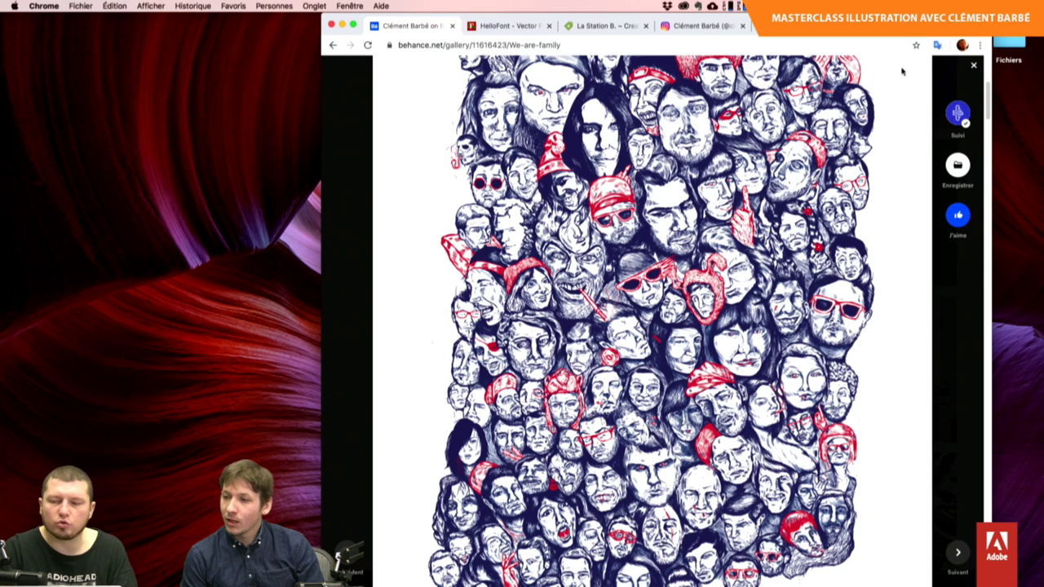
# Step back to the Big dude project, browse it, then close it too.
pyautogui.click(974, 68)
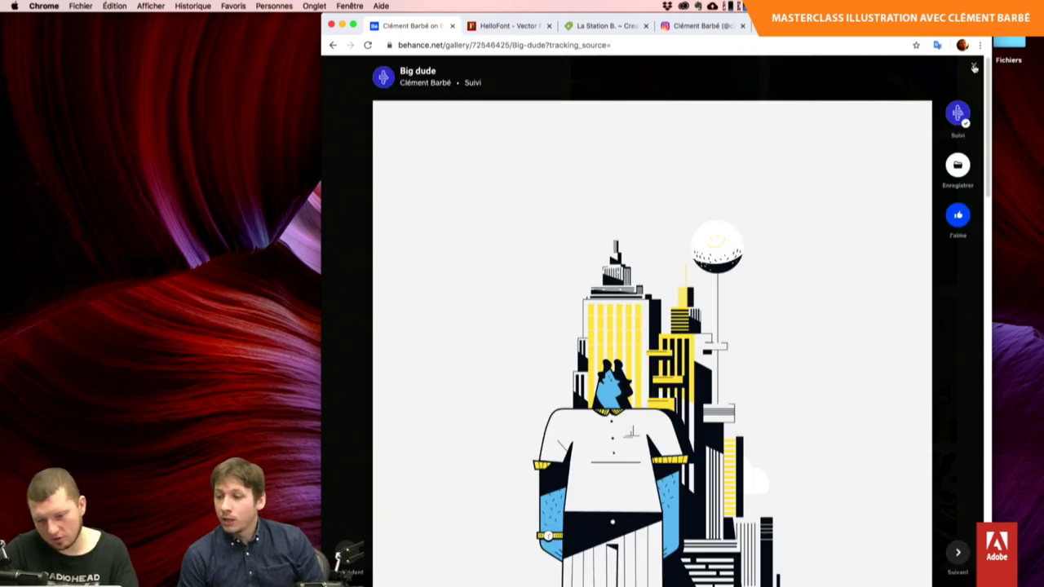
pyautogui.scroll(-1, 974, 67)
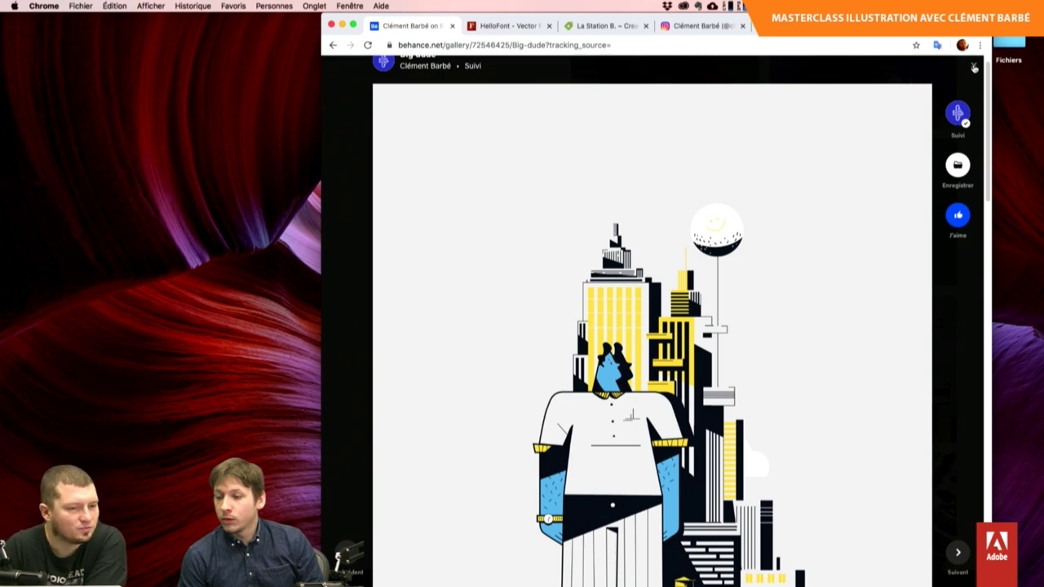
pyautogui.scroll(-2, 974, 67)
pyautogui.scroll(-3, 974, 68)
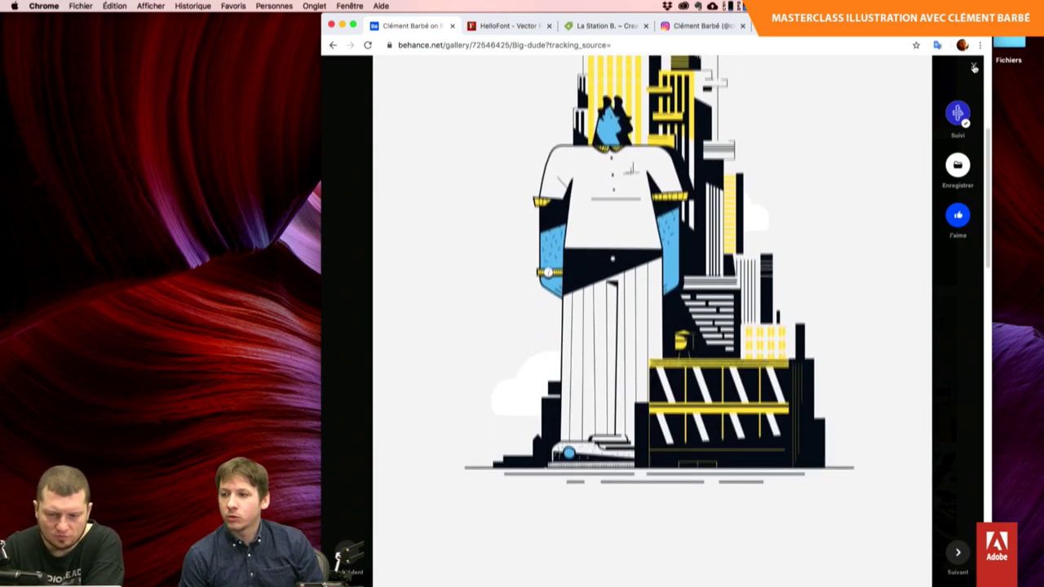
pyautogui.scroll(-1, 974, 68)
pyautogui.scroll(-3, 974, 68)
pyautogui.scroll(-2, 974, 68)
pyautogui.scroll(-3, 974, 68)
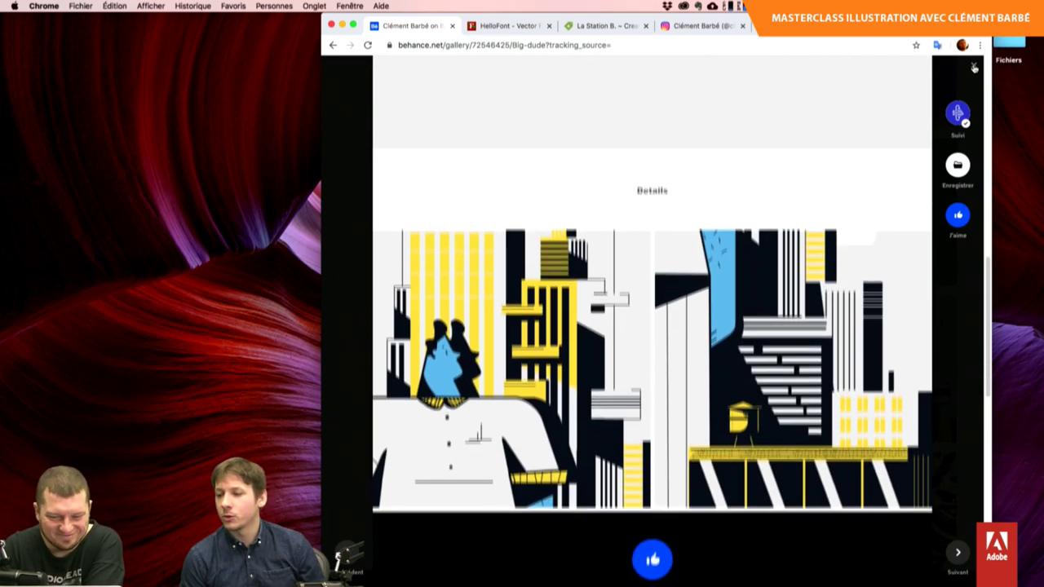
pyautogui.scroll(-1, 974, 68)
pyautogui.scroll(1, 974, 68)
pyautogui.scroll(2, 974, 68)
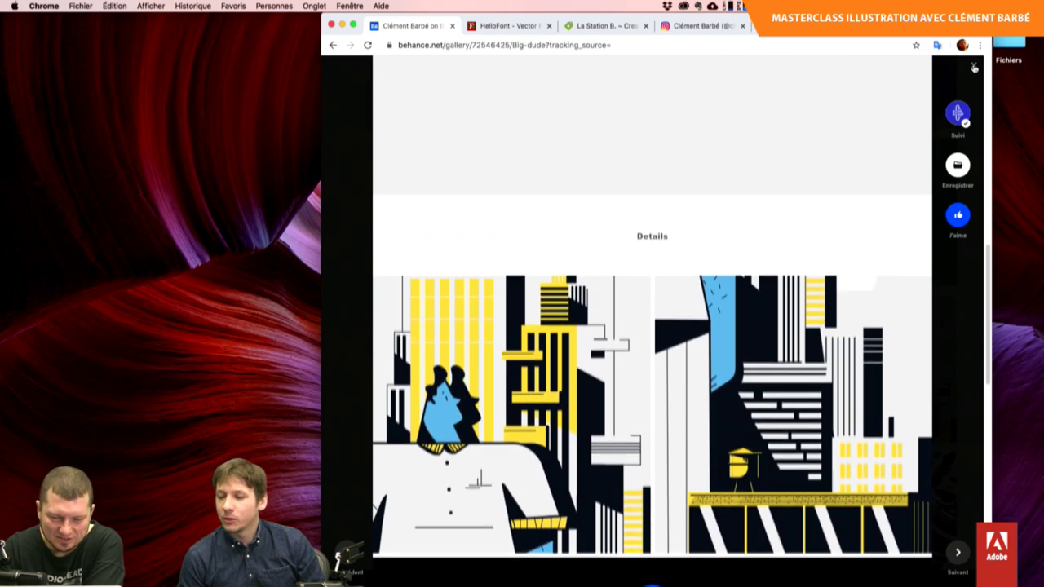
pyautogui.click(975, 68)
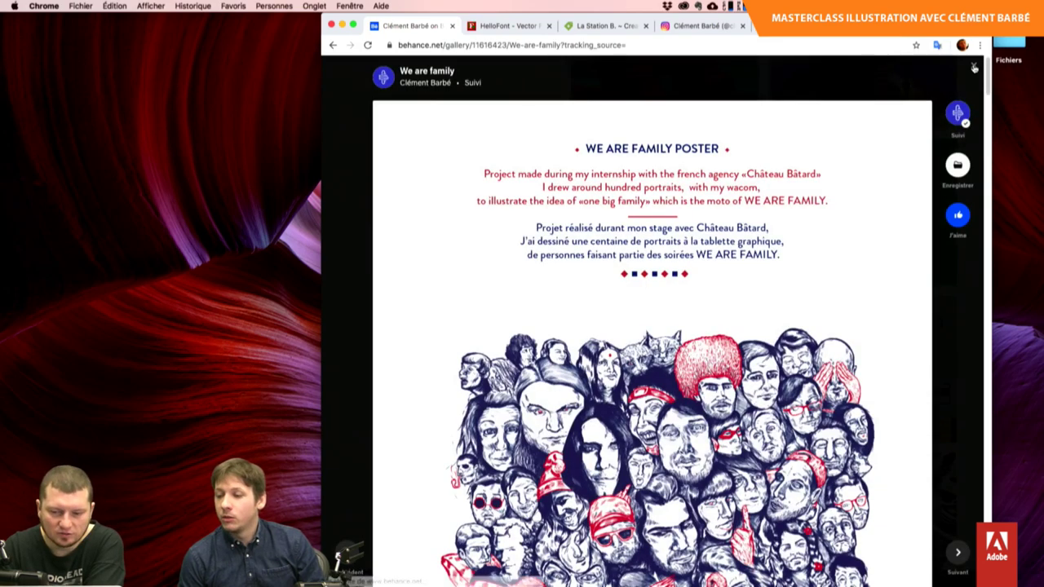
# Browse the Gov - digital democratie climate poster, then close it back to the profile grid.
pyautogui.click(974, 68)
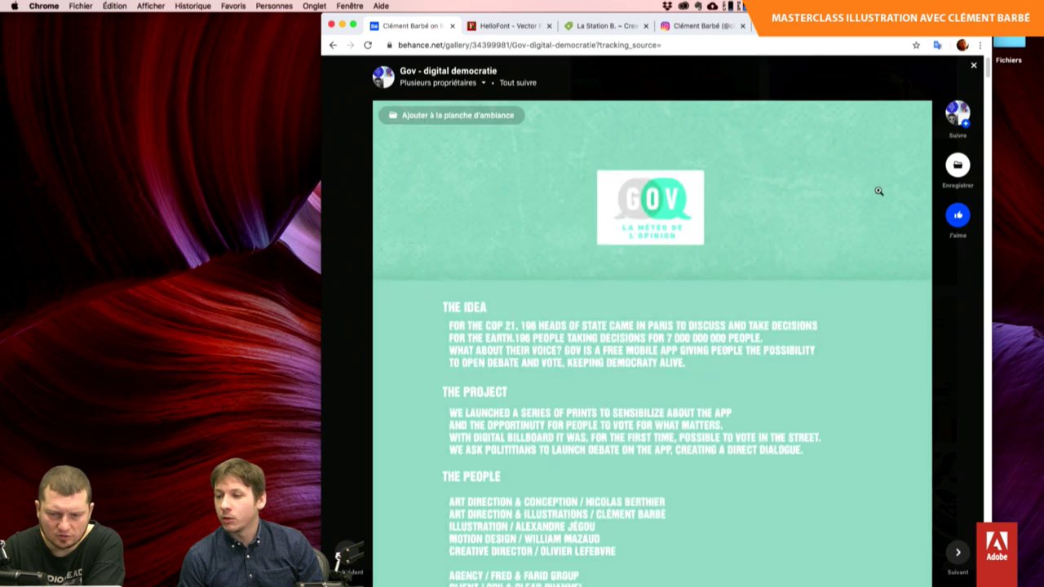
pyautogui.scroll(-1, 879, 190)
pyautogui.scroll(-1, 879, 191)
pyautogui.scroll(-1, 879, 191)
pyautogui.scroll(-2, 879, 191)
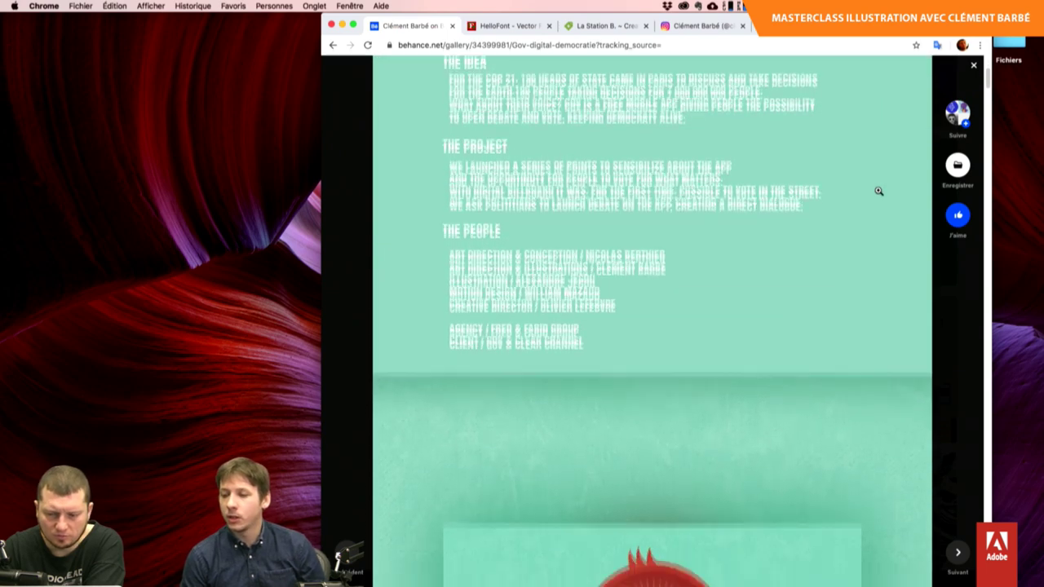
pyautogui.scroll(-3, 878, 191)
pyautogui.scroll(-2, 879, 191)
pyautogui.scroll(-2, 878, 191)
pyautogui.scroll(-1, 879, 191)
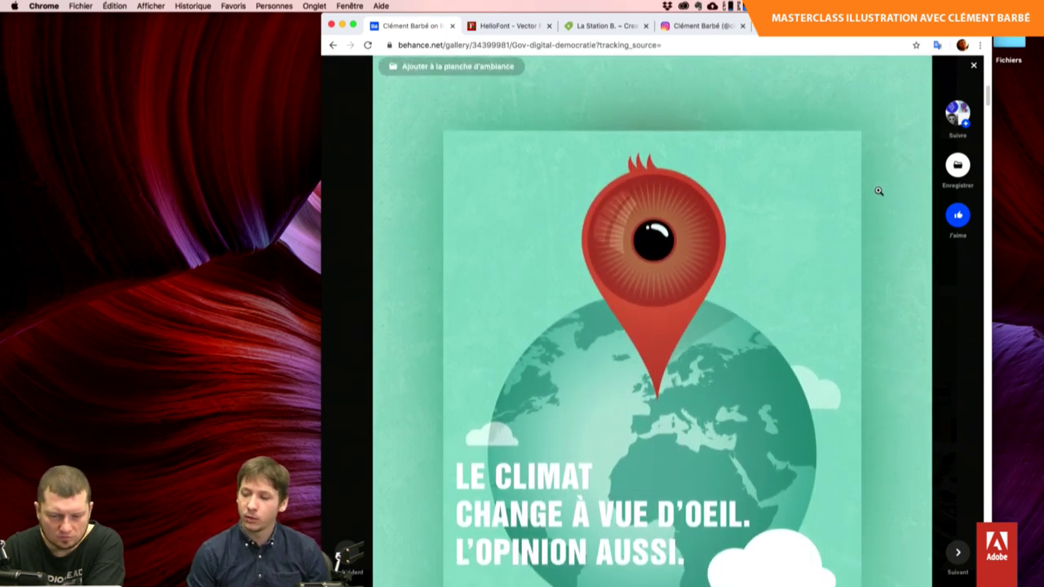
pyautogui.scroll(-1, 879, 191)
pyautogui.scroll(-2, 877, 190)
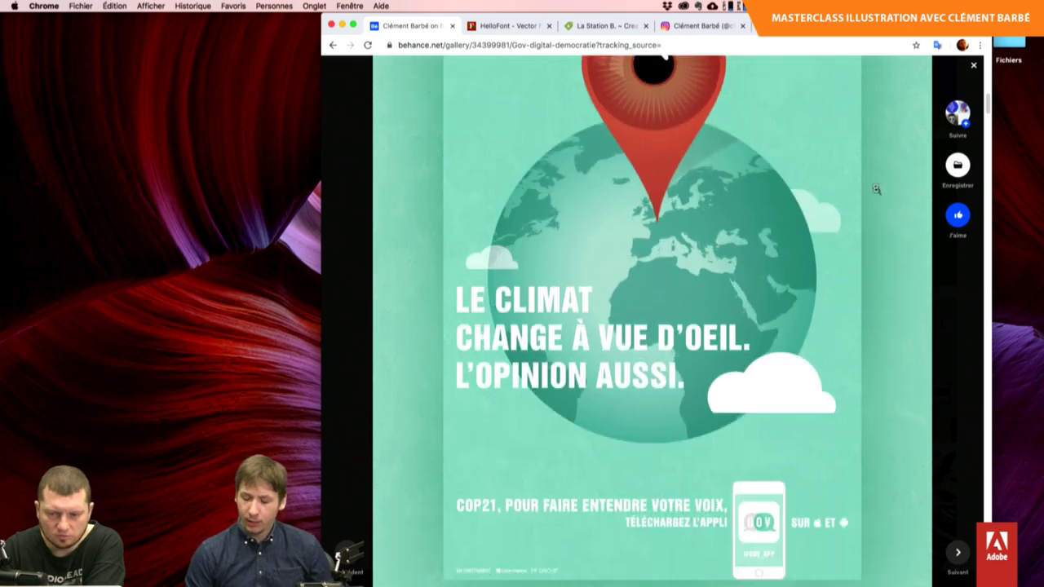
pyautogui.click(976, 66)
# Scroll the Travaux grid back up to the header, where Marco by Jobteaser leads the projects.
pyautogui.scroll(1, 881, 190)
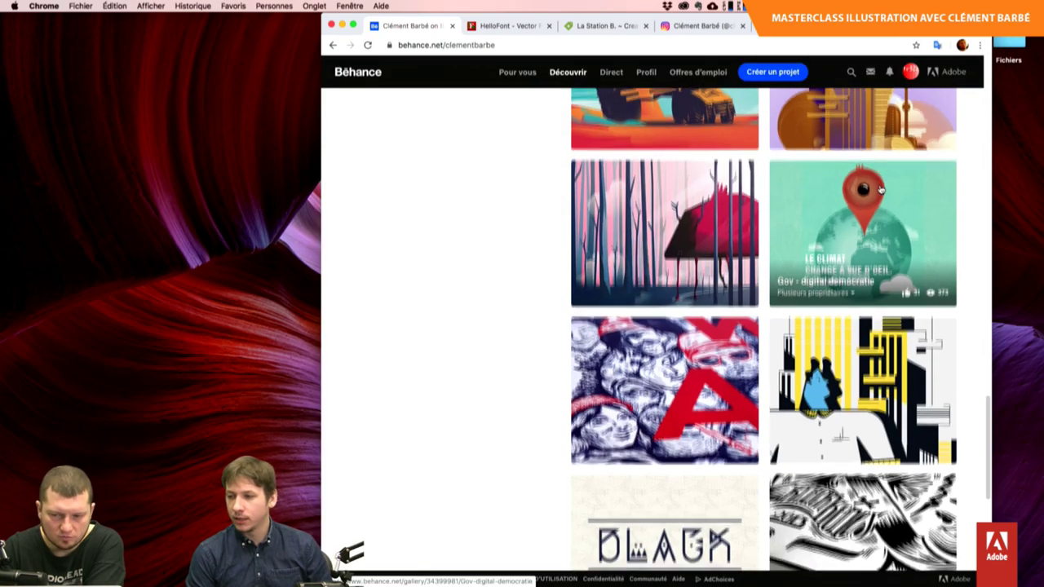
pyautogui.scroll(2, 881, 190)
pyautogui.scroll(1, 881, 190)
pyautogui.scroll(1, 882, 190)
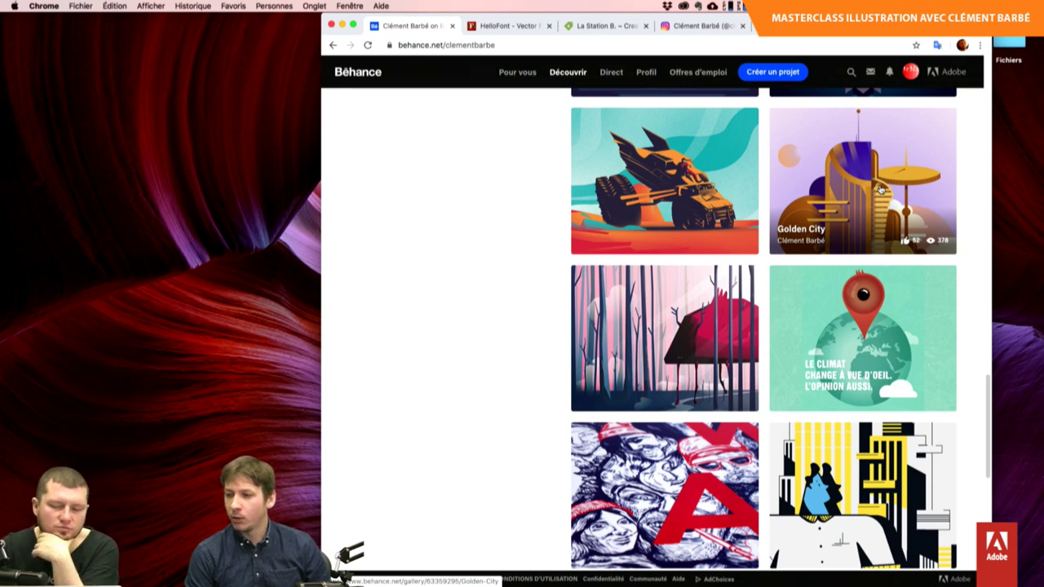
pyautogui.scroll(2, 881, 190)
pyautogui.scroll(1, 881, 190)
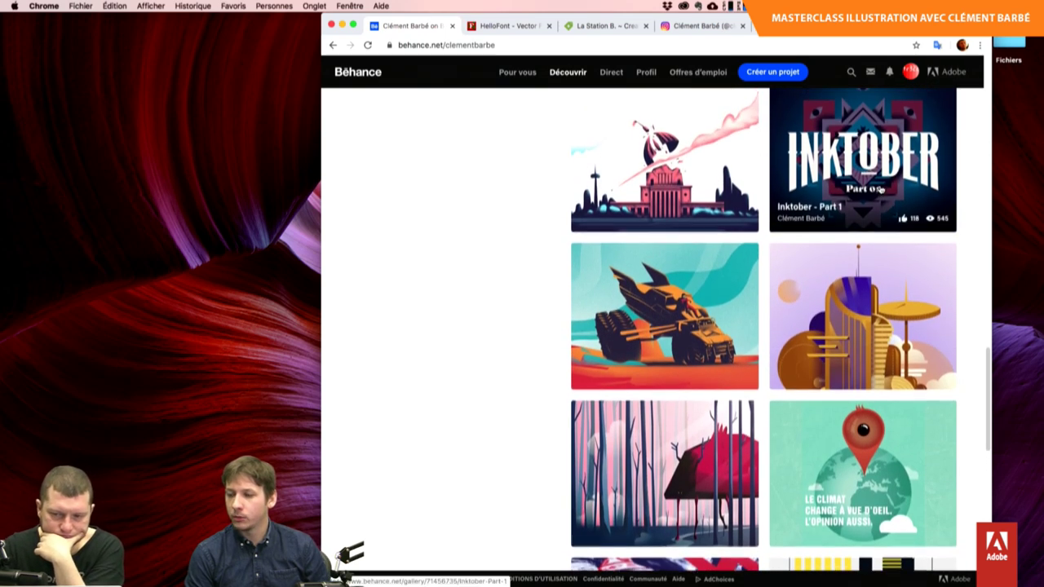
pyautogui.scroll(1, 881, 190)
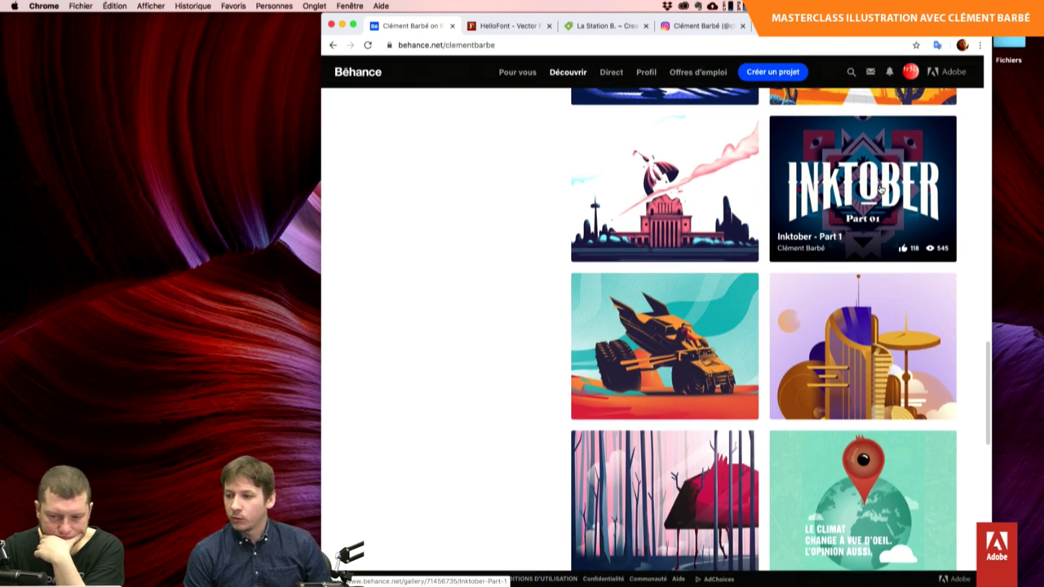
pyautogui.scroll(1, 881, 190)
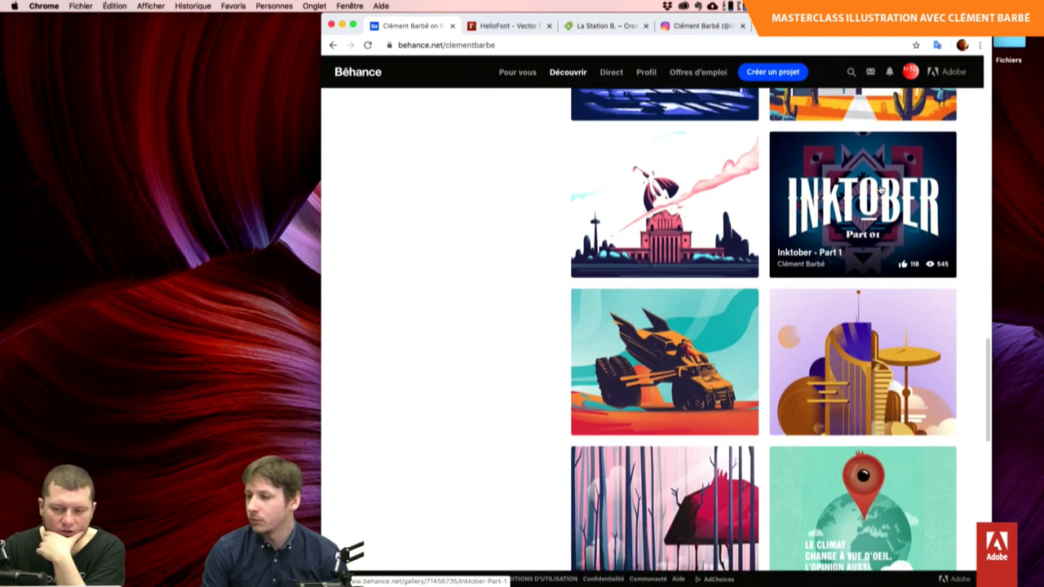
pyautogui.scroll(2, 881, 190)
pyautogui.scroll(1, 881, 190)
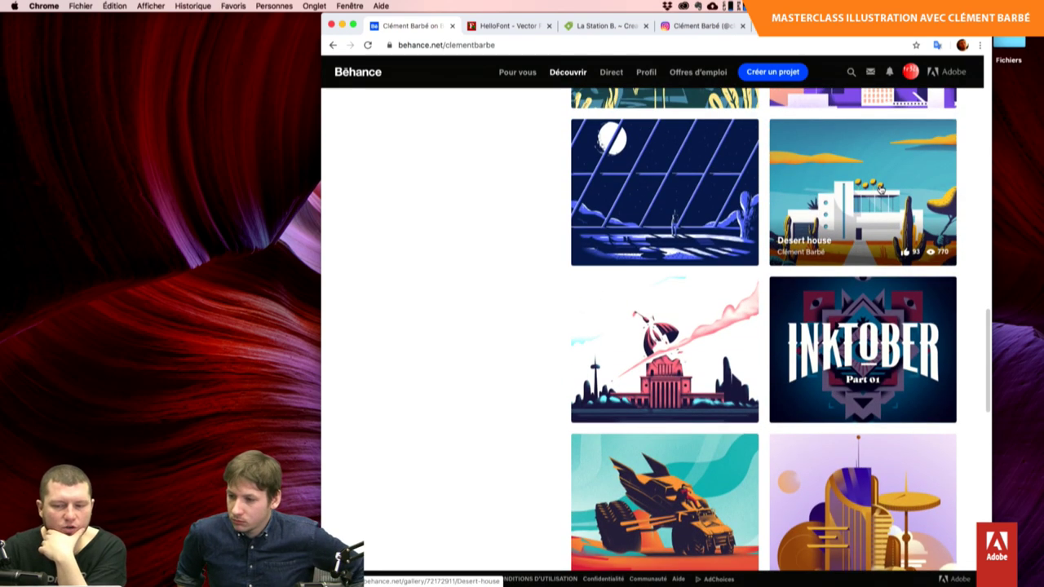
pyautogui.scroll(2, 881, 189)
pyautogui.scroll(1, 881, 189)
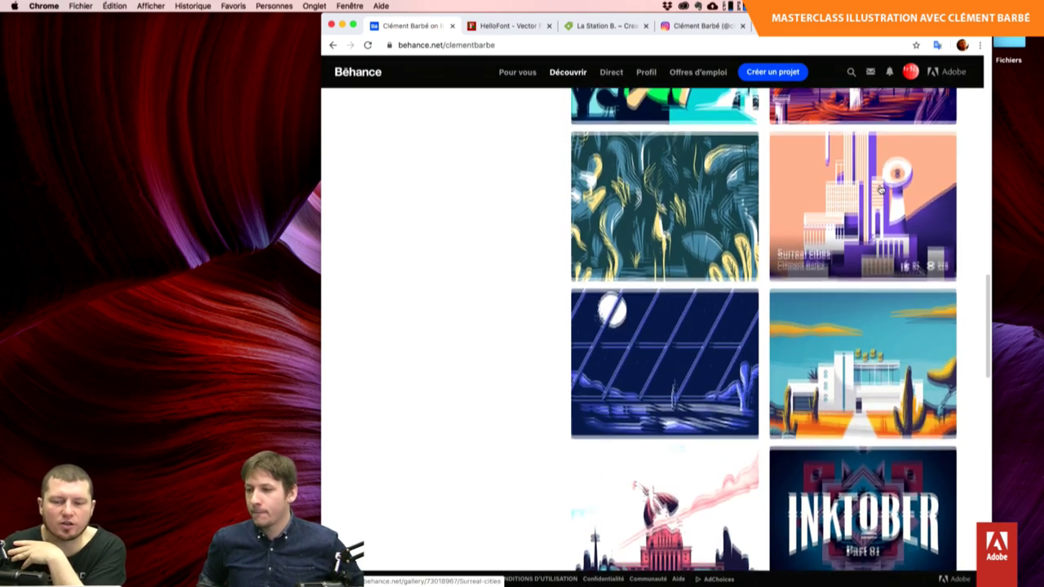
pyautogui.scroll(1, 881, 189)
pyautogui.scroll(1, 882, 189)
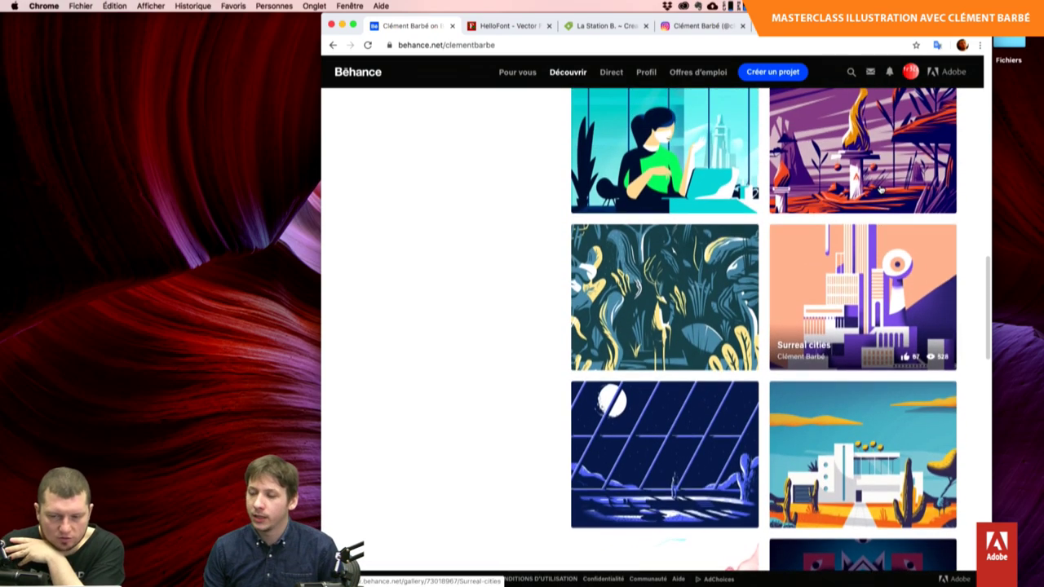
pyautogui.scroll(1, 881, 189)
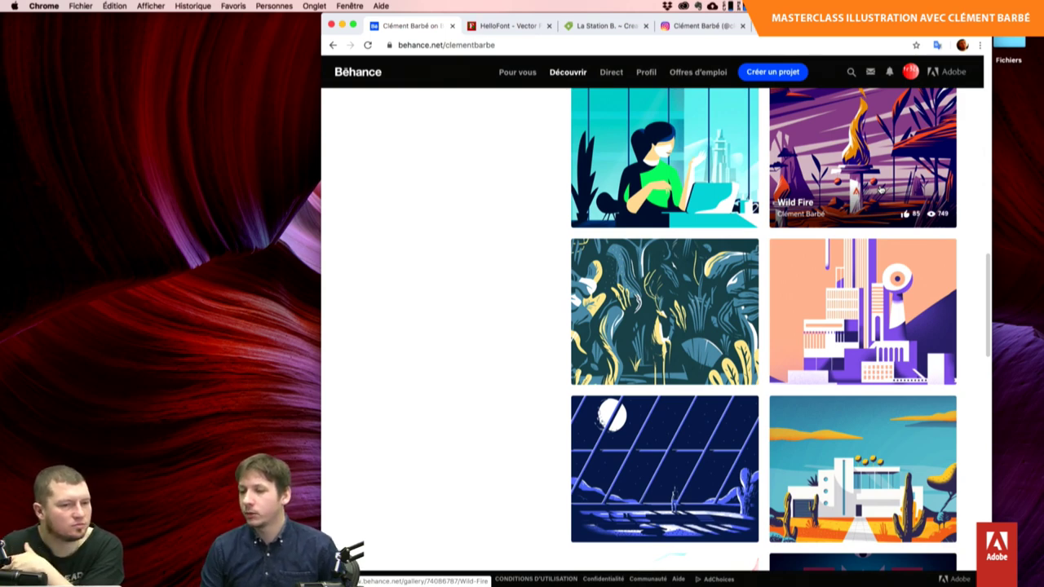
pyautogui.scroll(1, 881, 189)
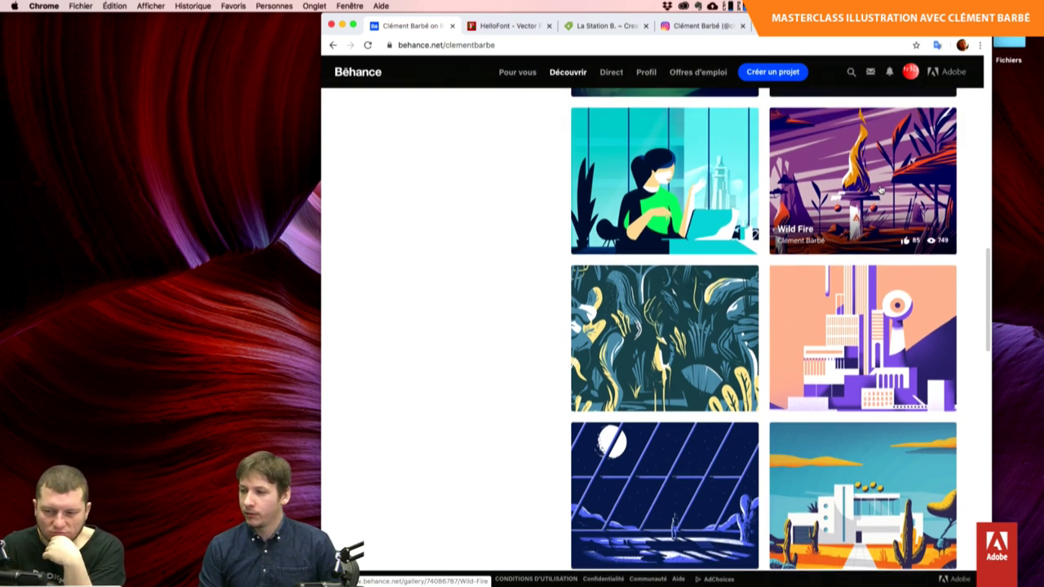
pyautogui.scroll(1, 881, 190)
pyautogui.scroll(1, 882, 189)
pyautogui.scroll(1, 881, 189)
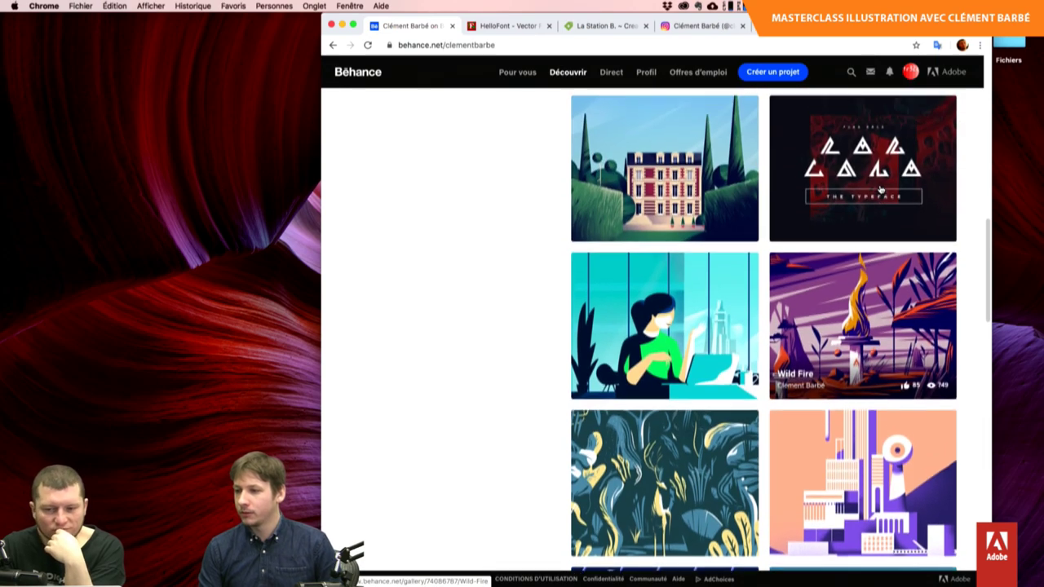
pyautogui.scroll(1, 882, 190)
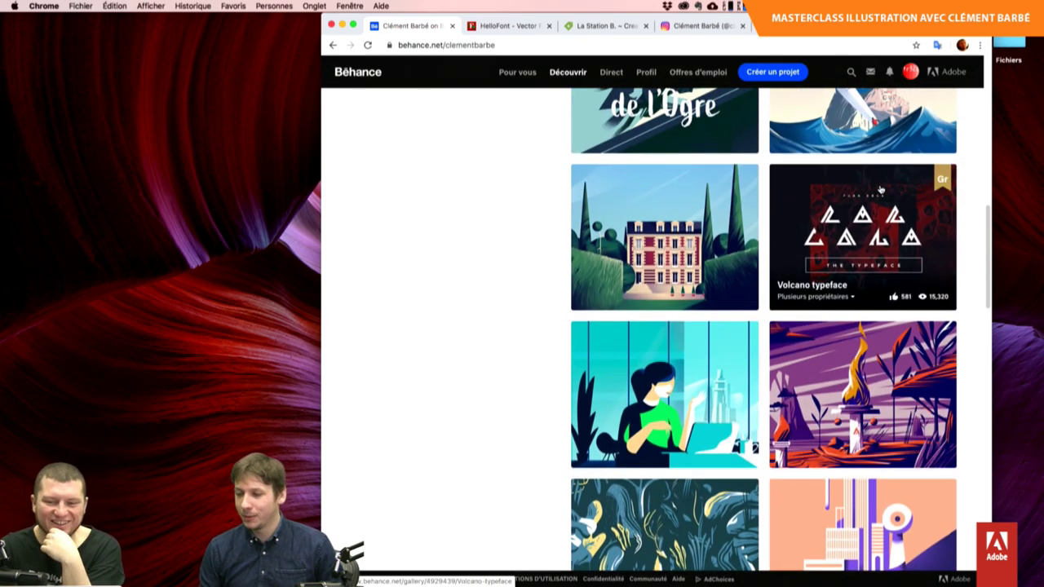
pyautogui.scroll(1, 881, 190)
pyautogui.scroll(1, 881, 189)
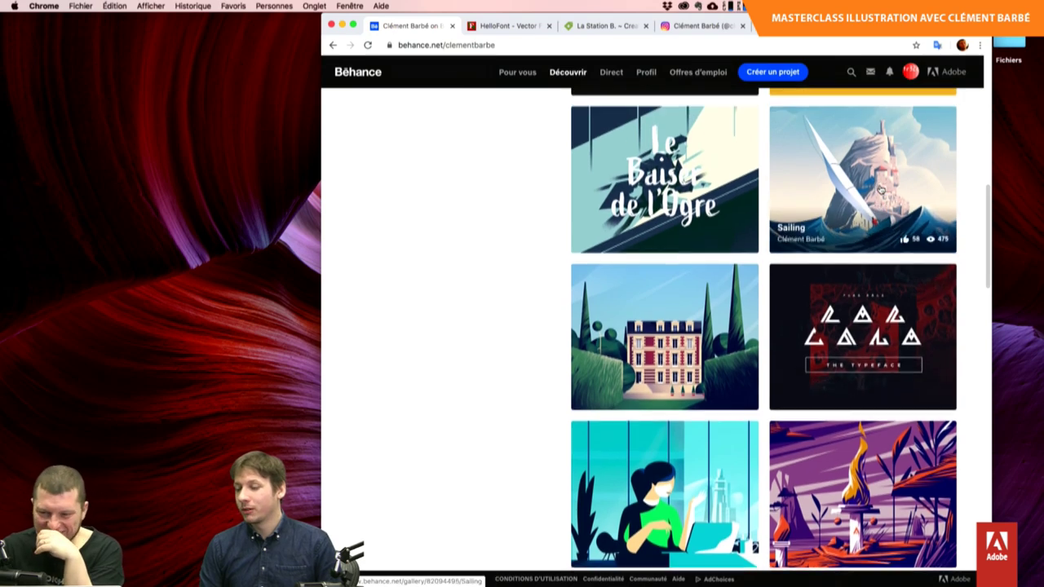
pyautogui.scroll(2, 881, 189)
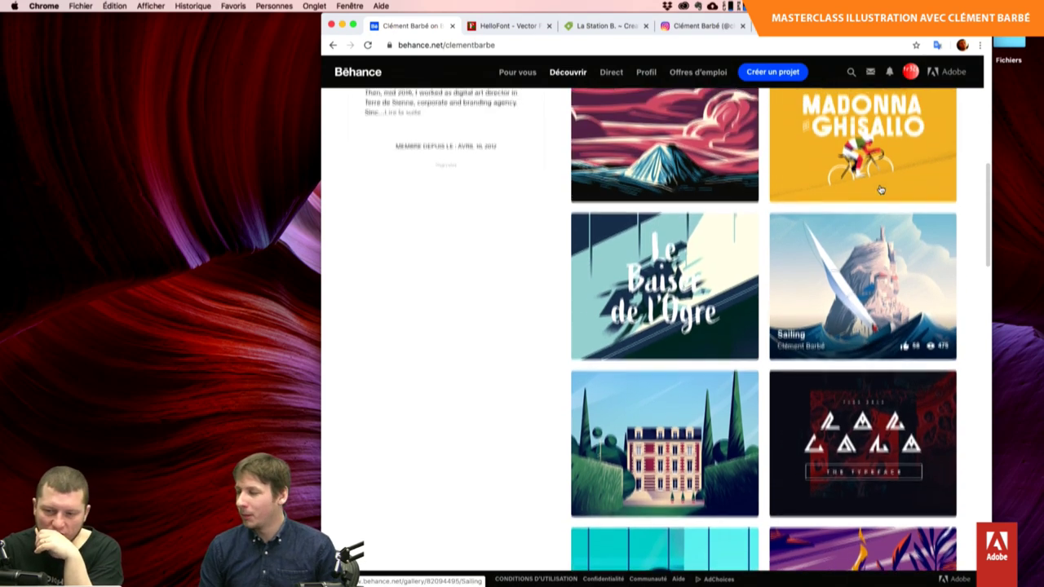
pyautogui.scroll(1, 881, 189)
pyautogui.scroll(1, 881, 190)
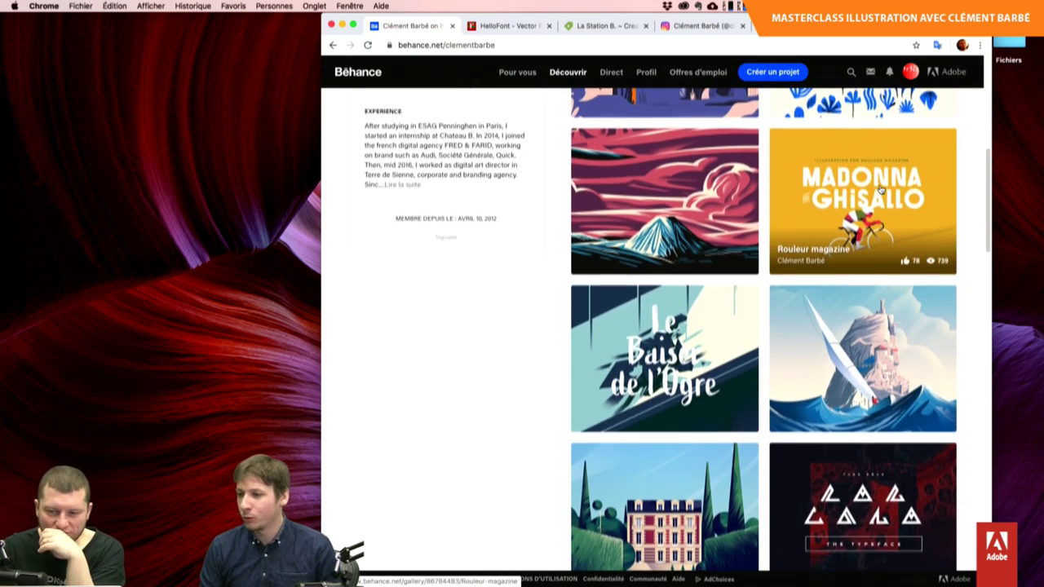
pyautogui.scroll(1, 881, 189)
pyautogui.scroll(1, 881, 190)
pyautogui.scroll(1, 881, 189)
pyautogui.scroll(1, 882, 190)
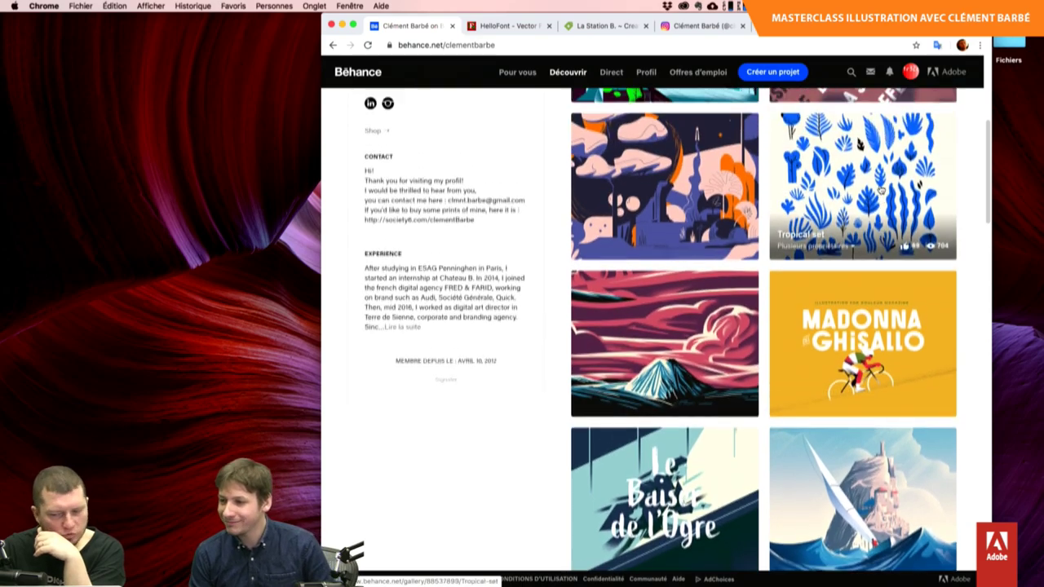
pyautogui.scroll(1, 881, 189)
pyautogui.scroll(2, 881, 189)
pyautogui.scroll(1, 881, 189)
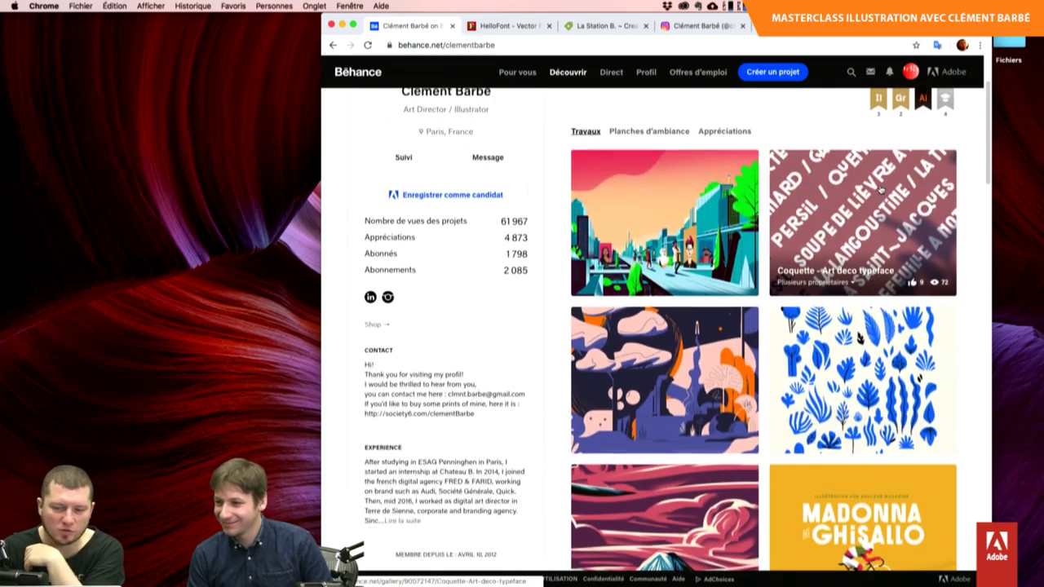
pyautogui.scroll(-3, 881, 189)
pyautogui.scroll(-6, 881, 190)
pyautogui.scroll(-2, 881, 189)
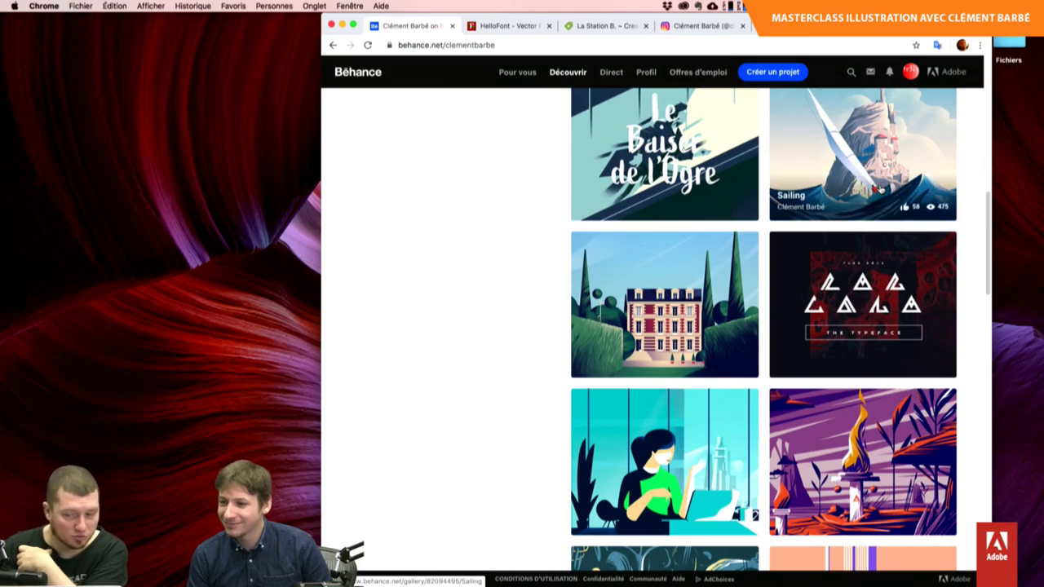
pyautogui.scroll(-3, 881, 189)
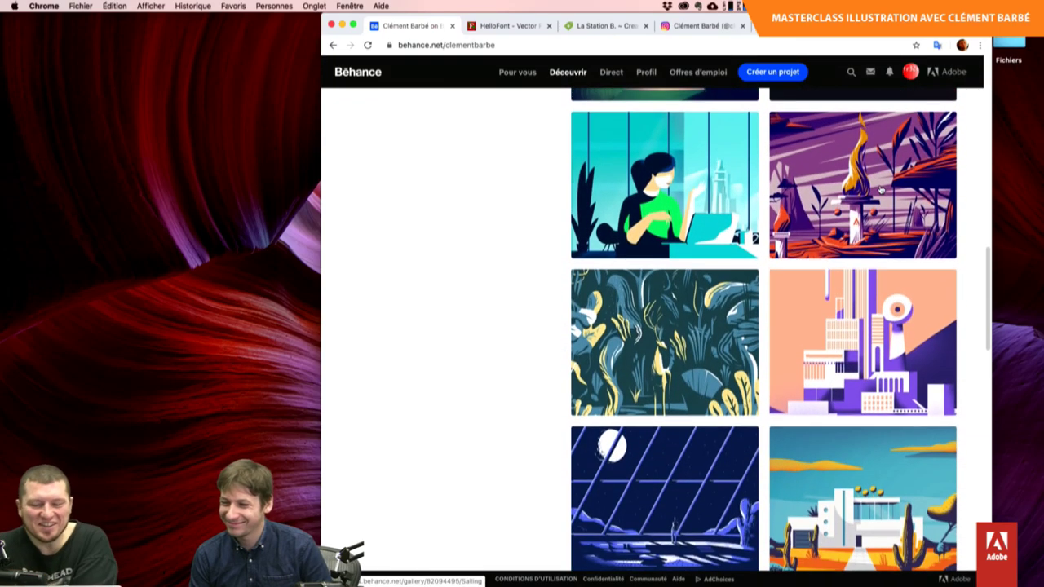
pyautogui.scroll(-2, 844, 377)
pyautogui.scroll(-3, 845, 377)
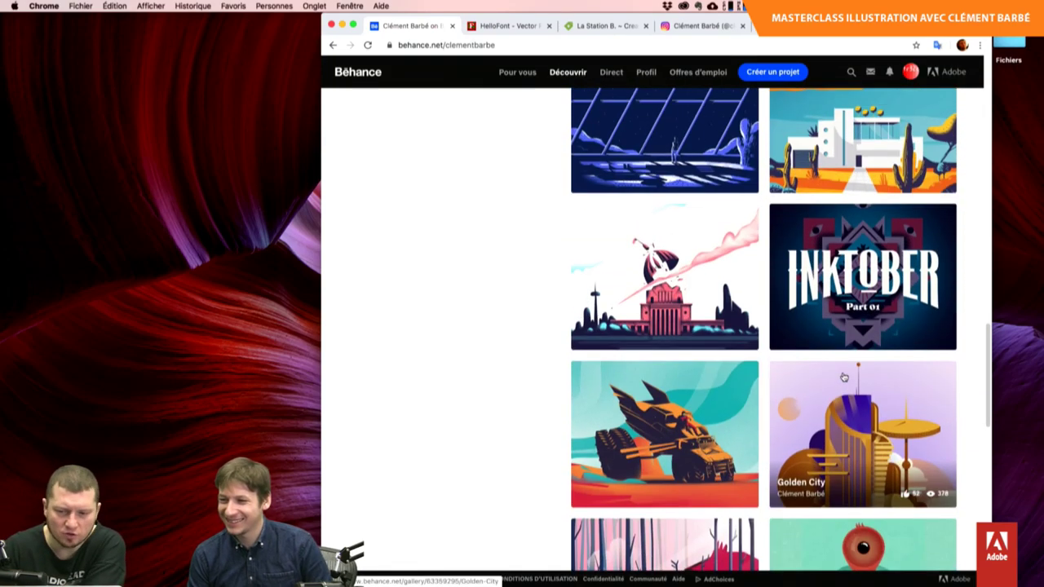
pyautogui.scroll(-1, 845, 377)
pyautogui.scroll(2, 845, 377)
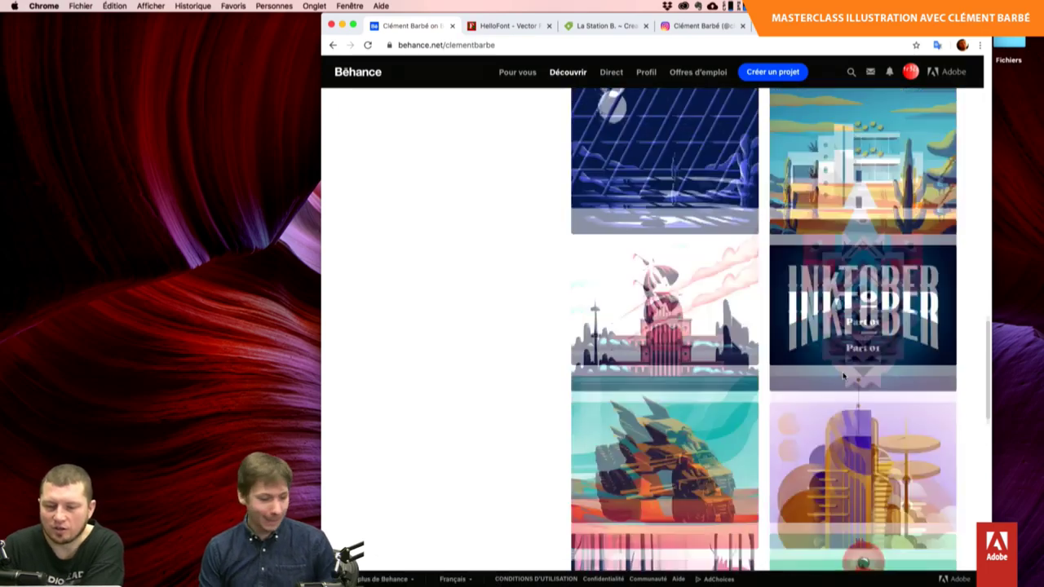
pyautogui.scroll(5, 844, 376)
pyautogui.scroll(2, 844, 377)
pyautogui.scroll(4, 844, 377)
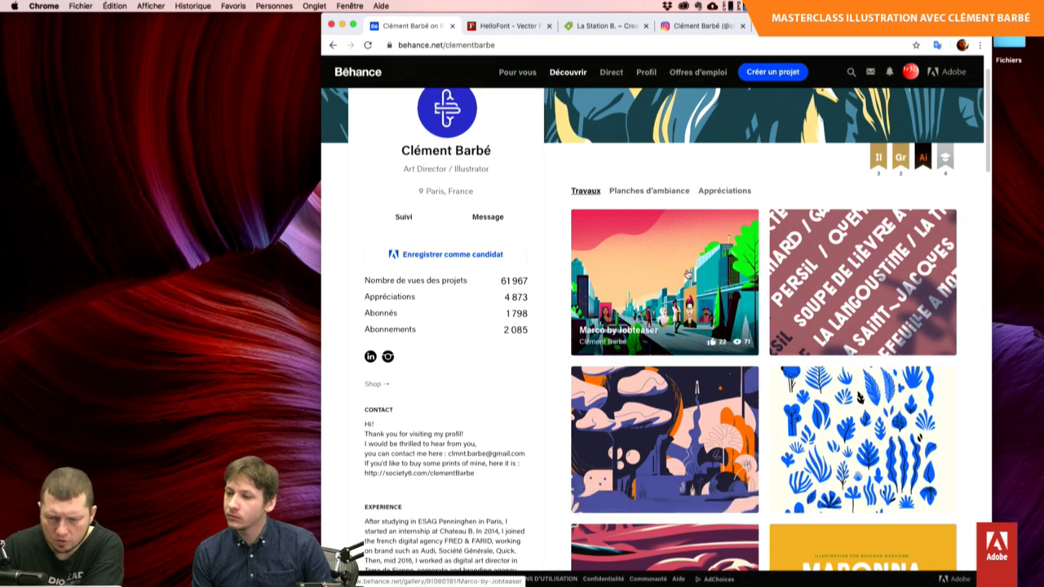
# Open Coquette - Art deco typeface, show its owners list, and scroll through the specimens.
pyautogui.click(853, 236)
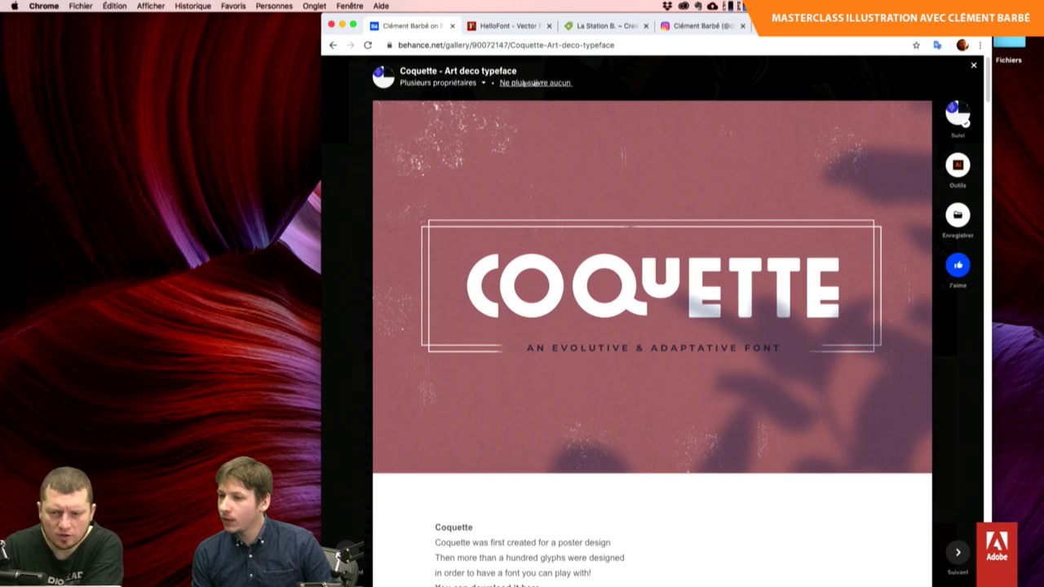
pyautogui.click(463, 84)
pyautogui.moveTo(684, 151)
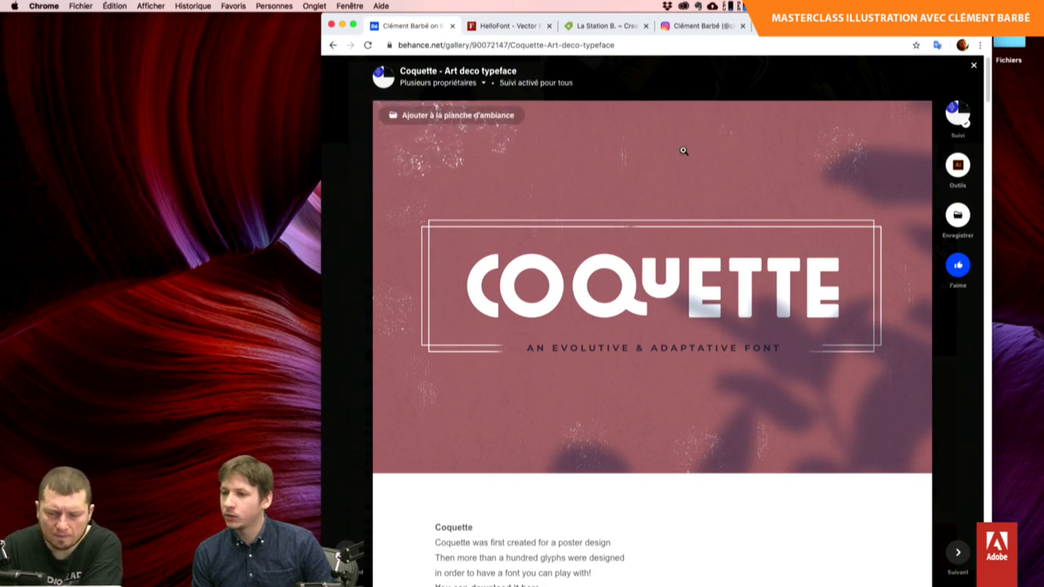
pyautogui.scroll(-1, 684, 150)
pyautogui.scroll(-2, 684, 151)
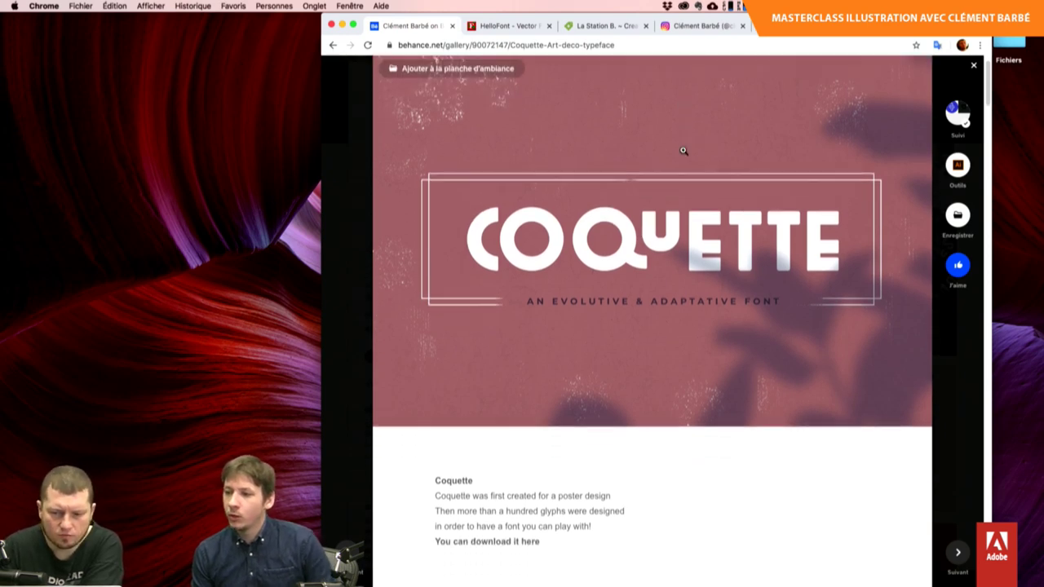
pyautogui.scroll(-2, 684, 150)
pyautogui.scroll(-1, 684, 151)
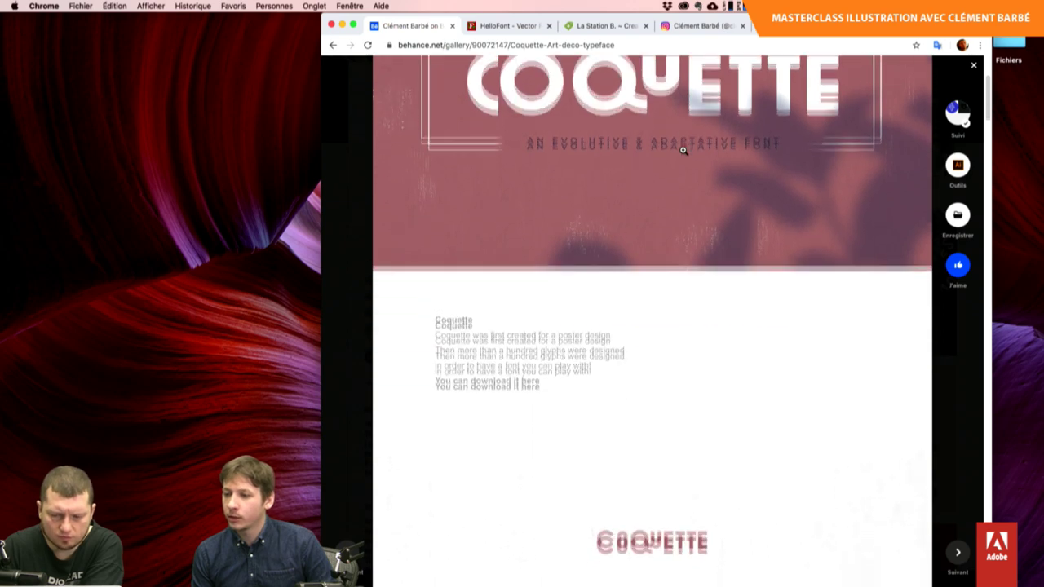
pyautogui.scroll(-3, 684, 150)
pyautogui.scroll(-1, 696, 228)
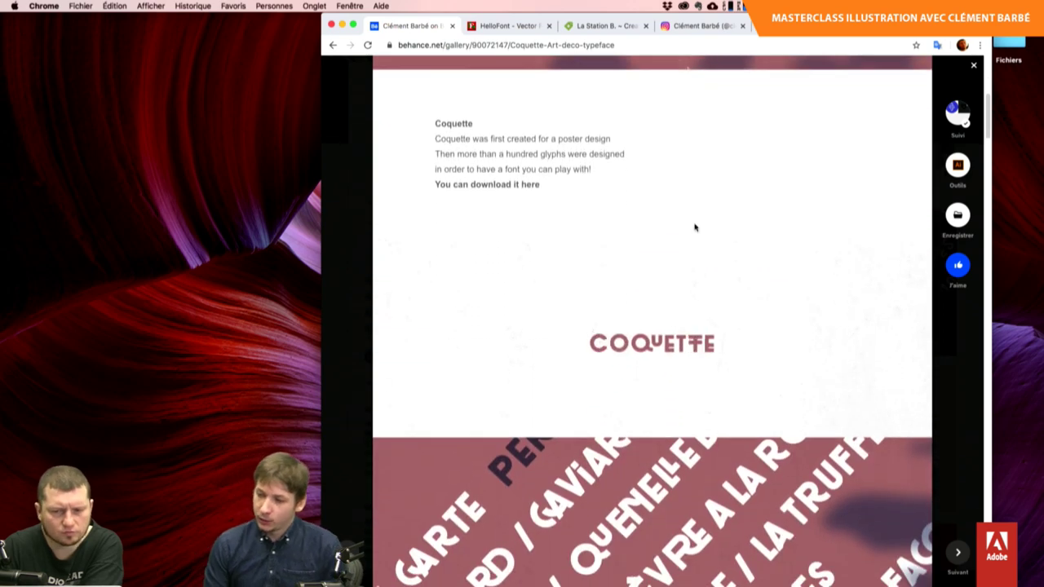
pyautogui.scroll(-1, 695, 227)
pyautogui.scroll(-1, 695, 227)
pyautogui.scroll(-1, 695, 228)
pyautogui.scroll(-1, 695, 228)
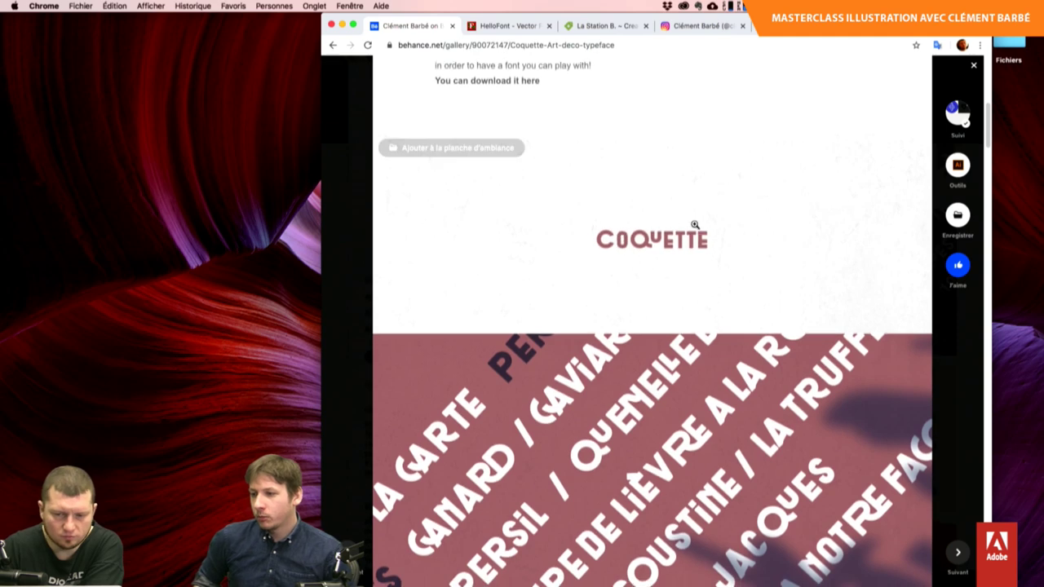
pyautogui.scroll(-1, 695, 225)
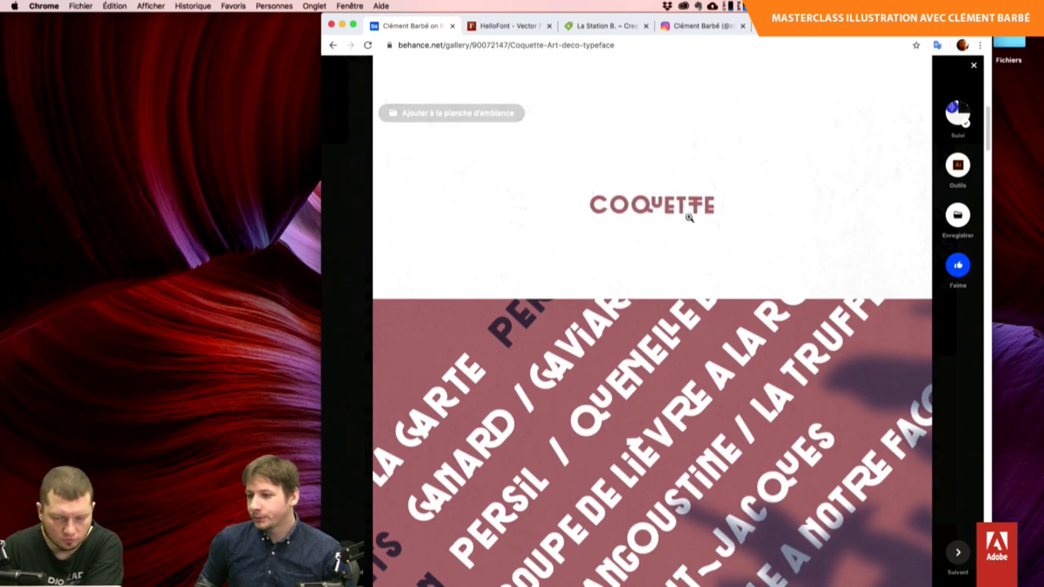
pyautogui.scroll(-1, 688, 213)
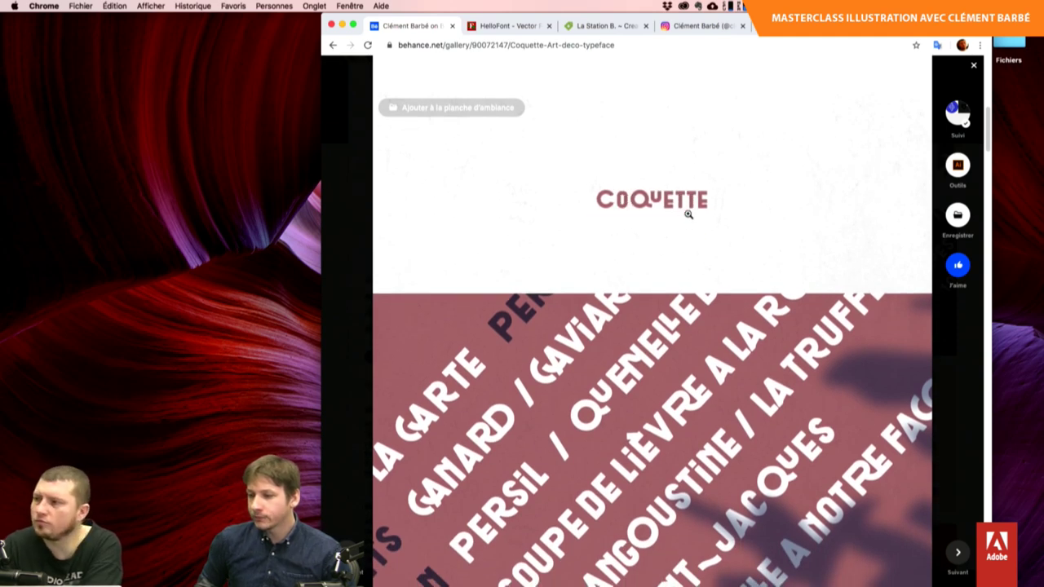
pyautogui.scroll(-5, 689, 214)
pyautogui.scroll(-3, 688, 214)
pyautogui.scroll(-1, 689, 213)
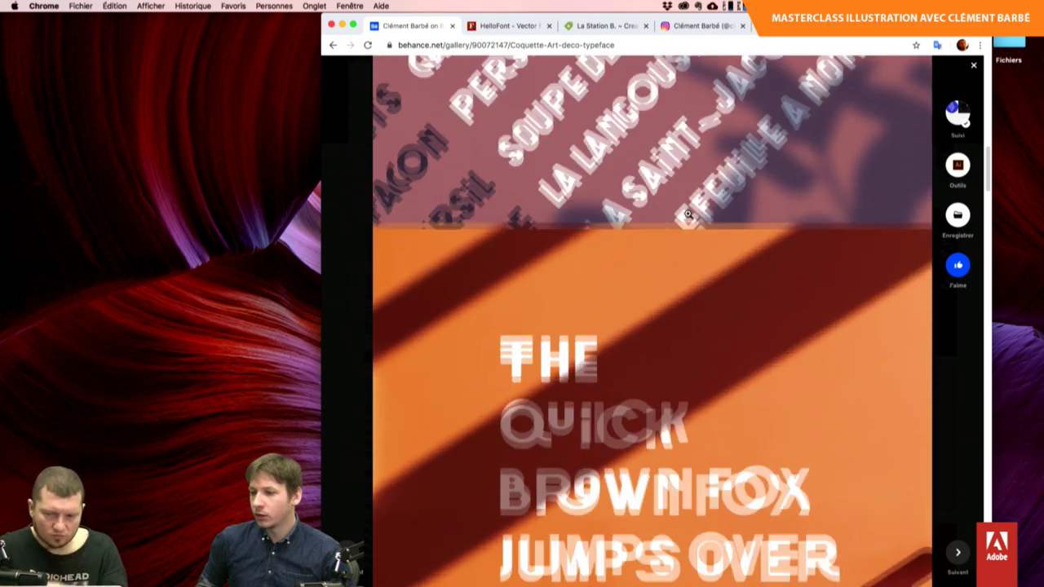
pyautogui.scroll(-2, 689, 214)
pyautogui.scroll(-2, 688, 214)
pyautogui.scroll(-2, 688, 214)
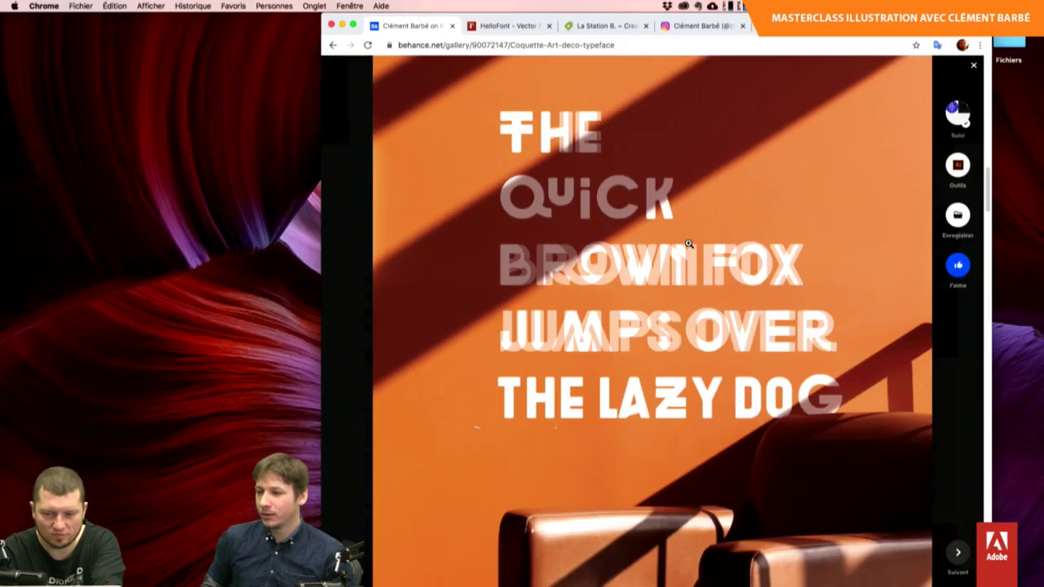
# Scroll on down to the typeface's word list, then open a new browser tab.
pyautogui.scroll(-2, 688, 243)
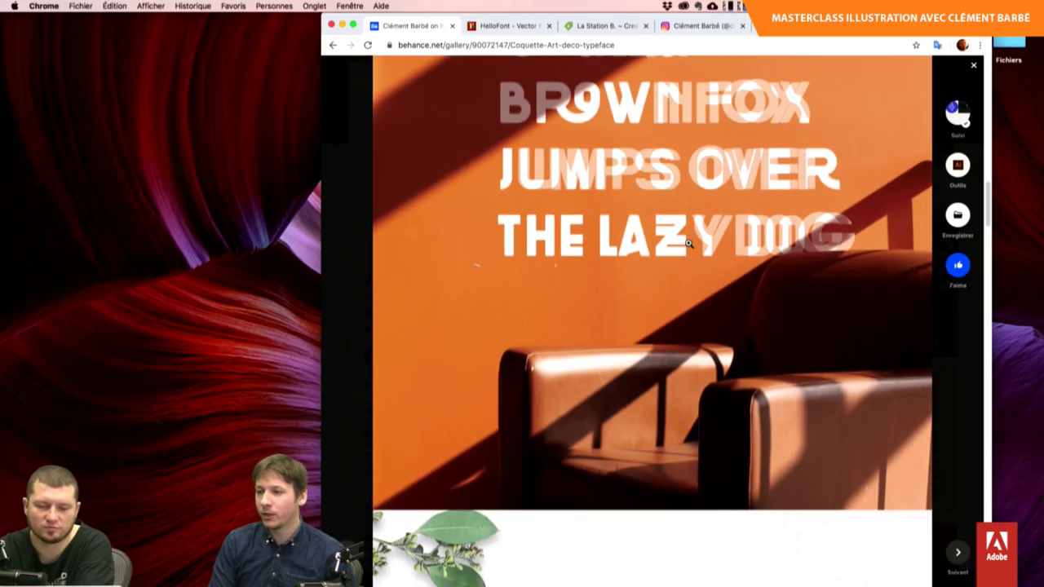
pyautogui.scroll(-2, 689, 244)
pyautogui.scroll(-2, 688, 243)
pyautogui.scroll(-2, 689, 243)
pyautogui.scroll(-3, 688, 243)
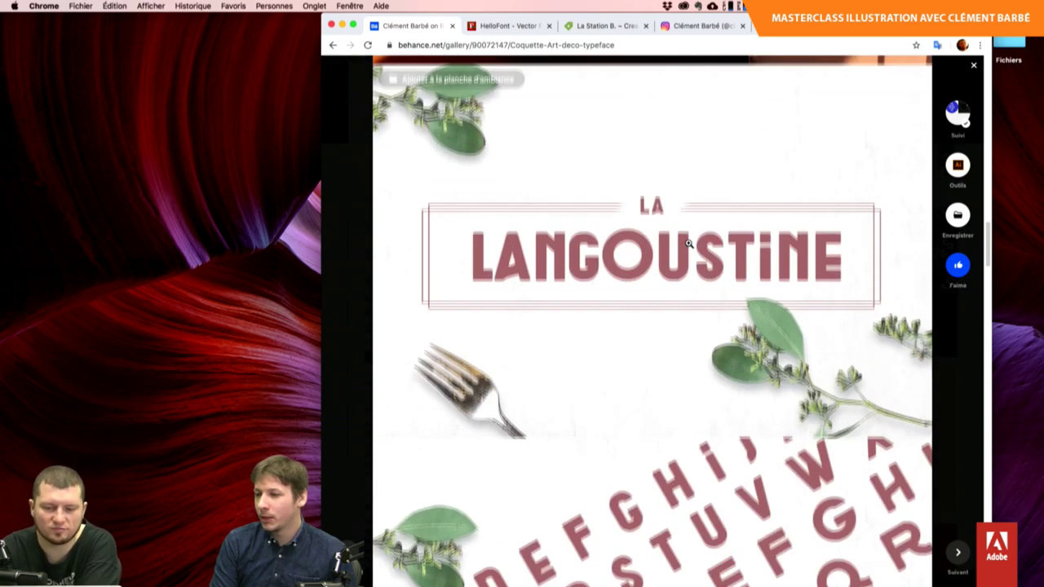
pyautogui.scroll(-2, 688, 243)
pyautogui.scroll(-1, 688, 243)
pyautogui.scroll(-2, 688, 243)
pyautogui.scroll(-1, 689, 243)
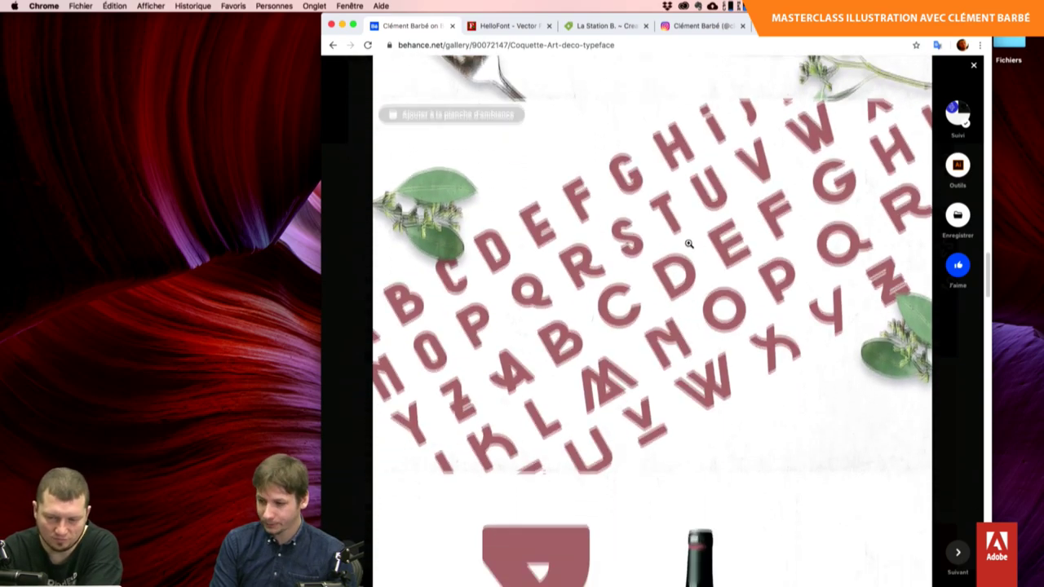
pyautogui.scroll(-3, 689, 243)
pyautogui.scroll(-2, 689, 244)
pyautogui.scroll(-3, 688, 244)
pyautogui.scroll(-2, 689, 243)
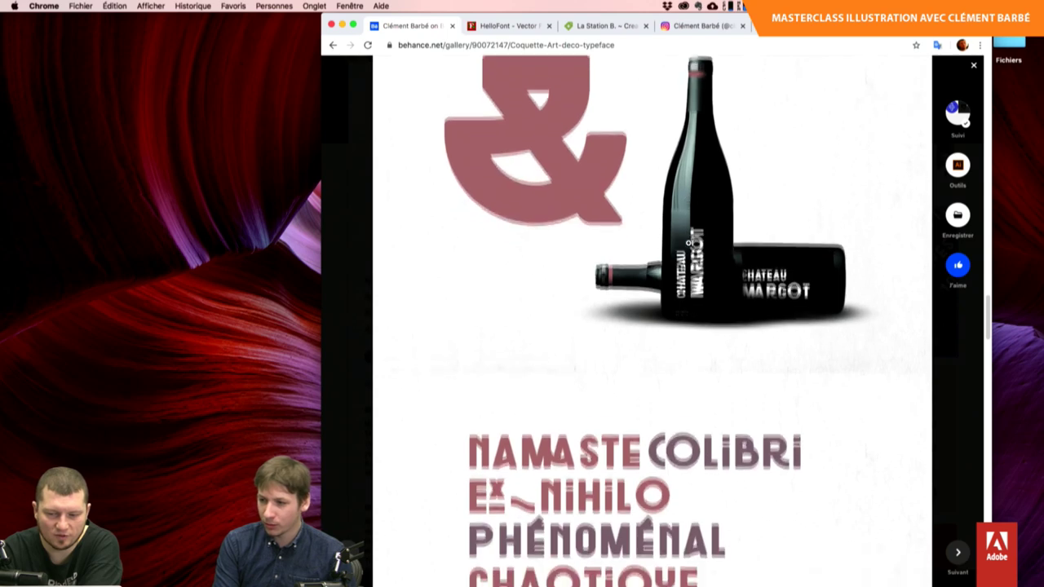
pyautogui.scroll(-1, 688, 243)
pyautogui.scroll(-2, 689, 243)
pyautogui.scroll(-1, 689, 243)
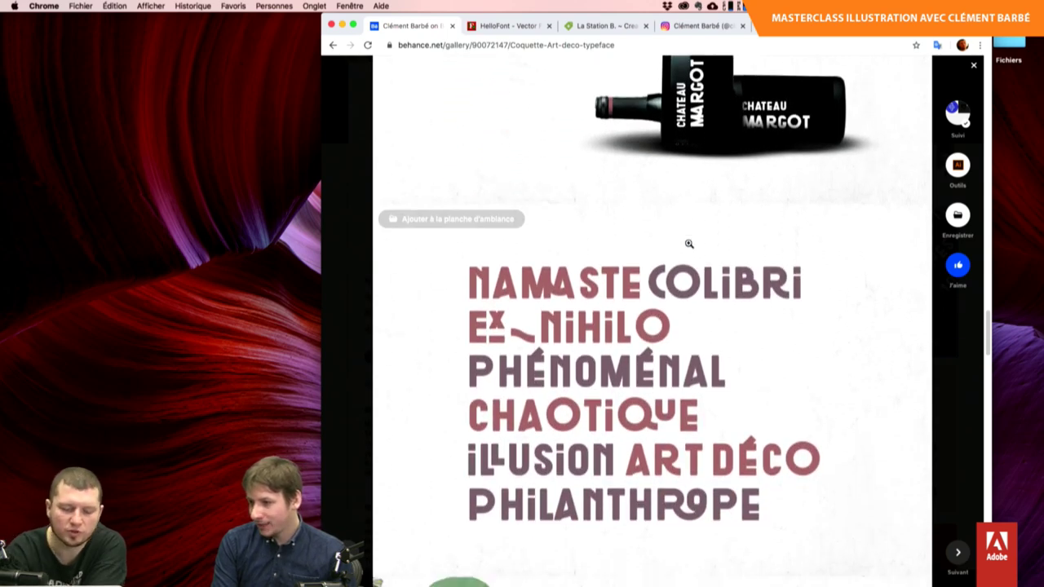
pyautogui.press('super+t')
# Go to the Adobe Fonts site from the address bar.
pyautogui.write('fo,nt')
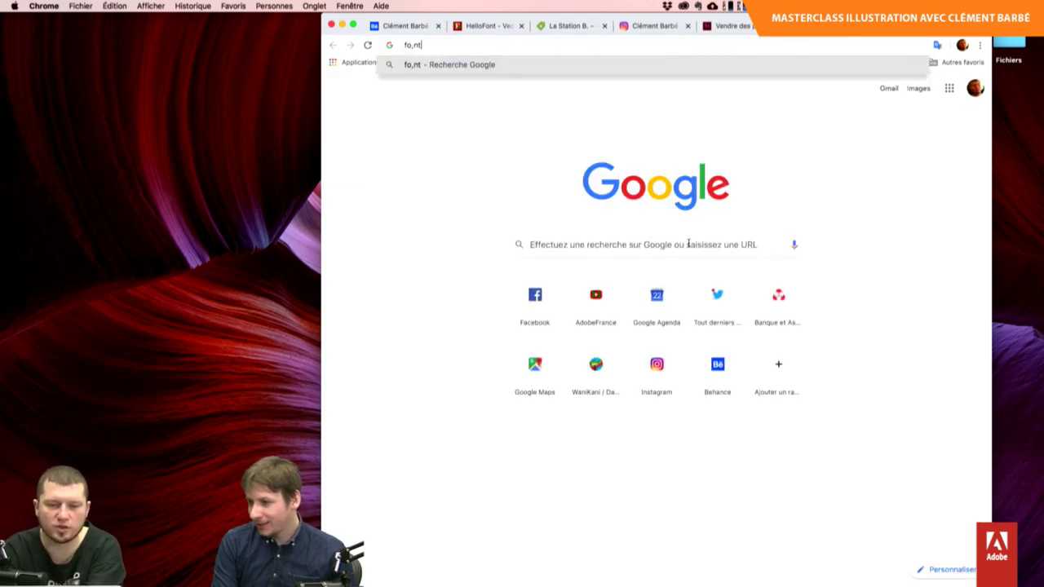
pyautogui.press('BackSpace')
pyautogui.write('nt')
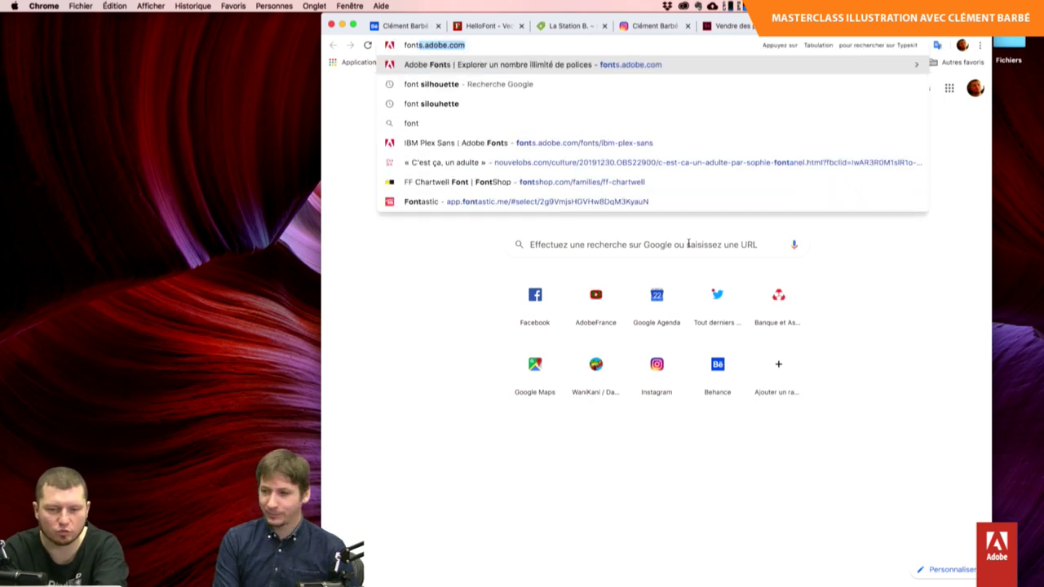
pyautogui.press('Return')
# In a new tab, load the instagram.com/fontself profile from the 'fontse' suggestion.
pyautogui.press('super+t')
pyautogui.write('fpnt')
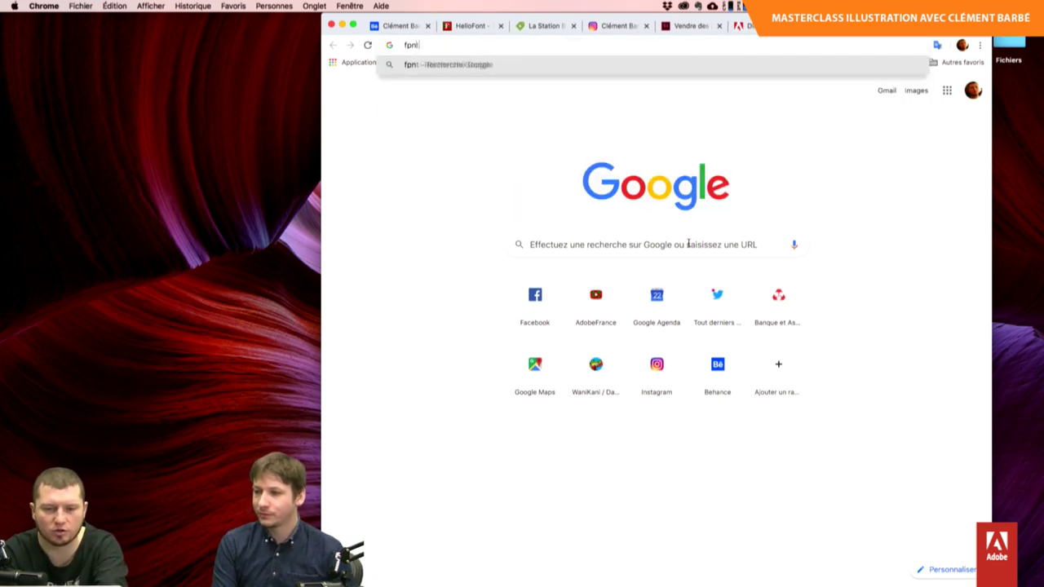
pyautogui.press('BackSpace')
pyautogui.press('BackSpace')
pyautogui.write('ont')
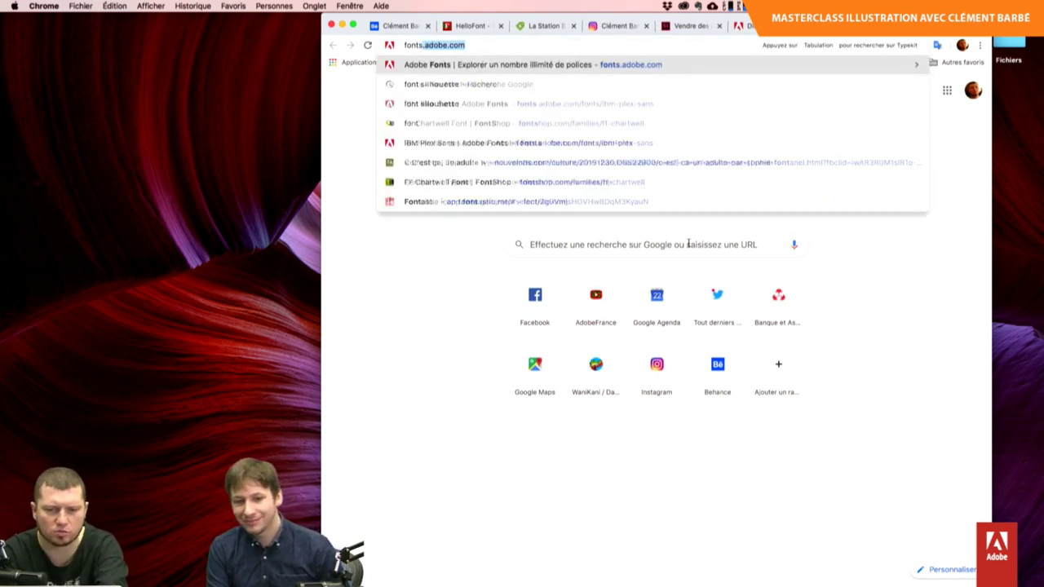
pyautogui.write('se')
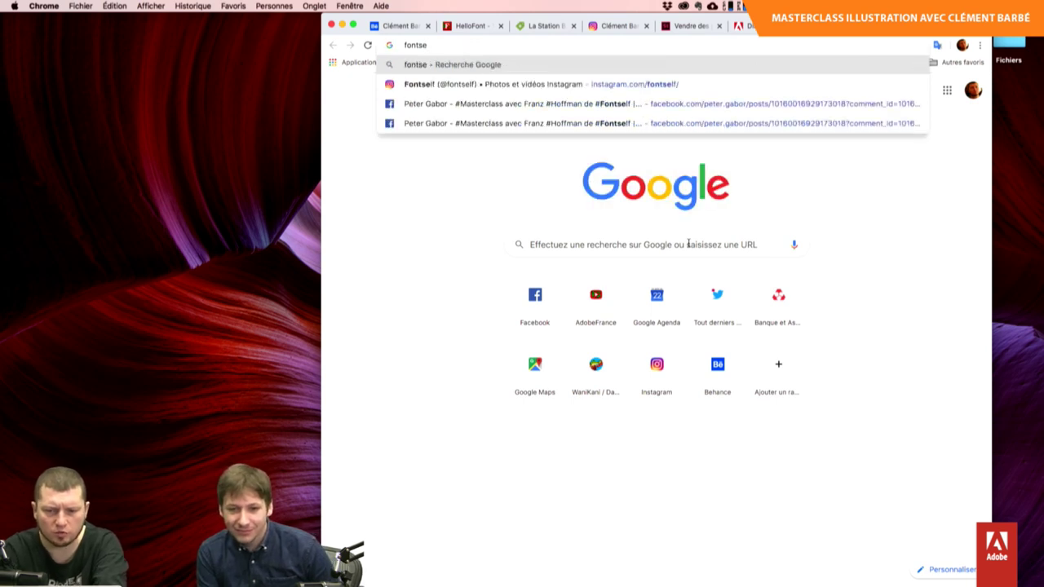
pyautogui.press('Down')
pyautogui.press('Return')
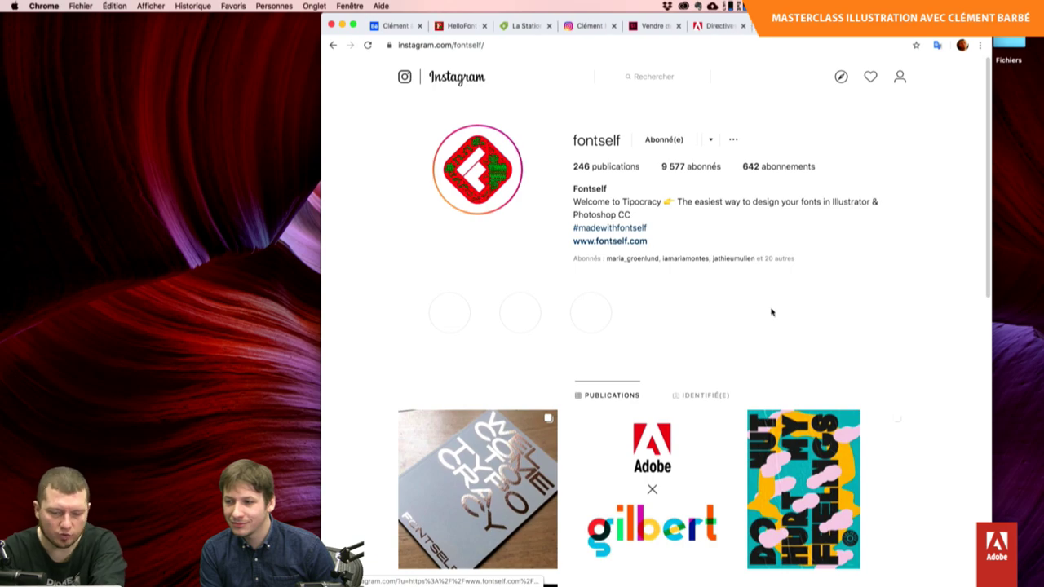
# Scroll down through the Fontself Instagram post grid and back up.
pyautogui.scroll(-1, 771, 311)
pyautogui.scroll(-3, 775, 342)
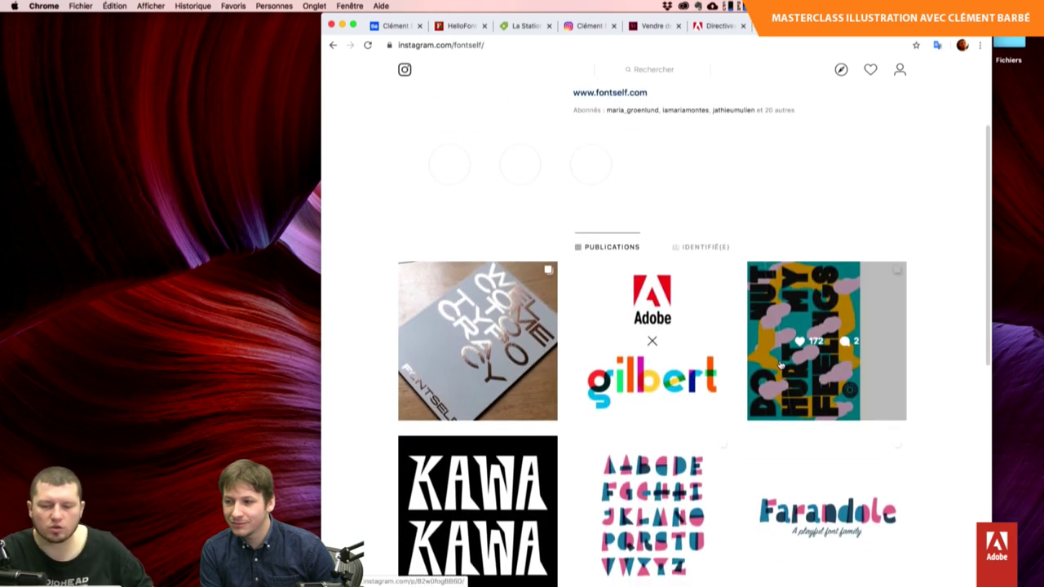
pyautogui.scroll(-4, 925, 461)
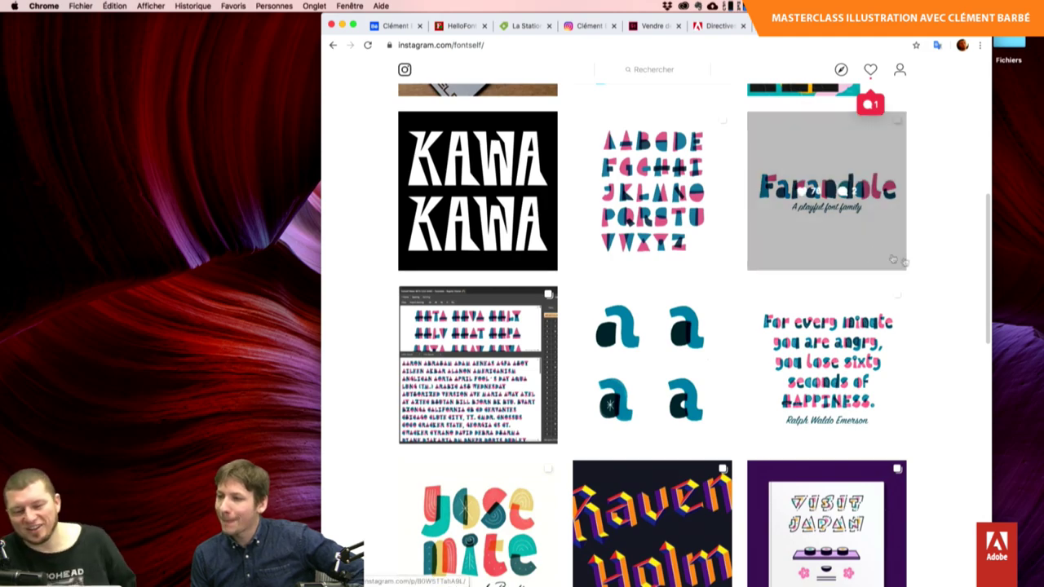
pyautogui.scroll(-1, 955, 296)
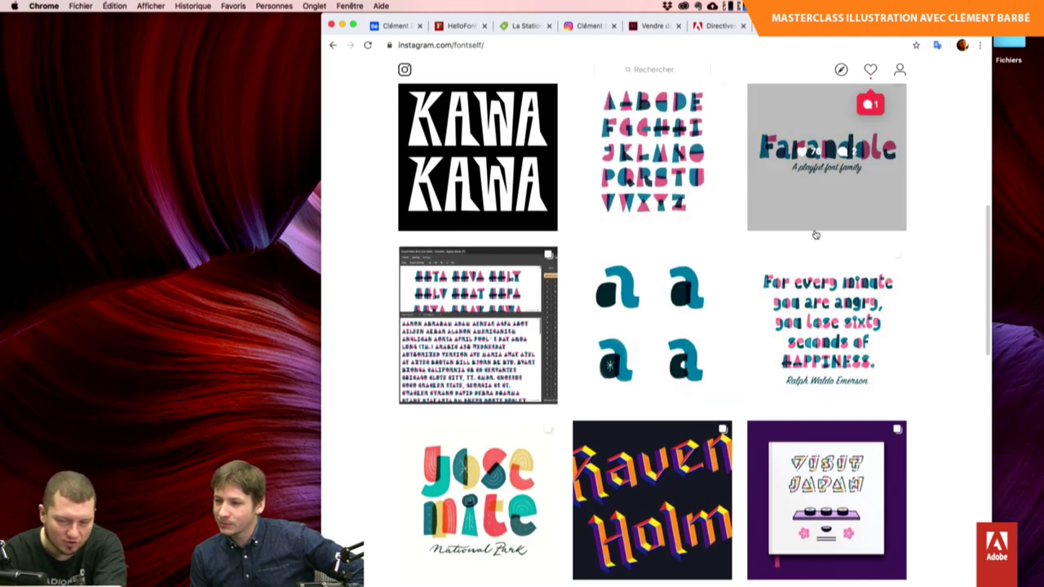
pyautogui.scroll(-5, 841, 277)
pyautogui.scroll(-2, 851, 294)
pyautogui.scroll(-4, 851, 295)
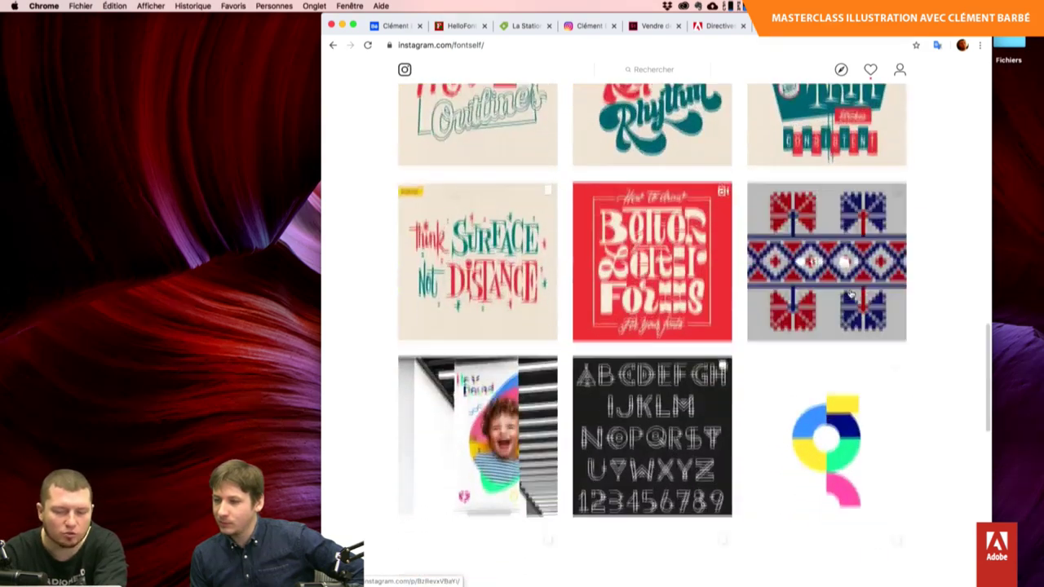
pyautogui.scroll(-5, 851, 294)
pyautogui.scroll(-1, 850, 295)
pyautogui.scroll(3, 851, 295)
pyautogui.scroll(7, 851, 294)
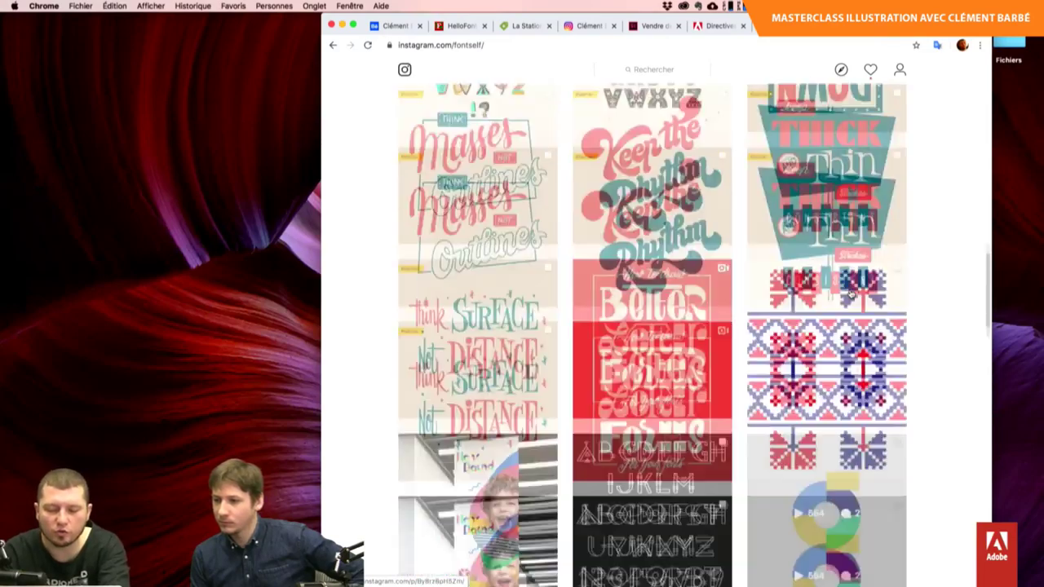
pyautogui.scroll(6, 850, 295)
pyautogui.scroll(1, 851, 291)
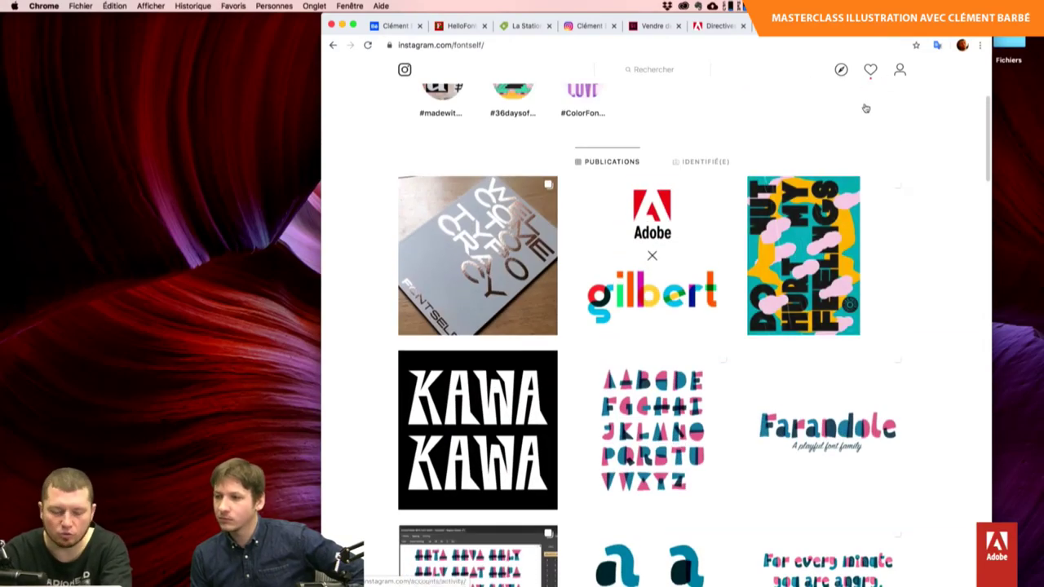
pyautogui.press('super+t')
# Load the AdobeFrance YouTube videos page and search the channel for 'fontself'.
pyautogui.write('you')
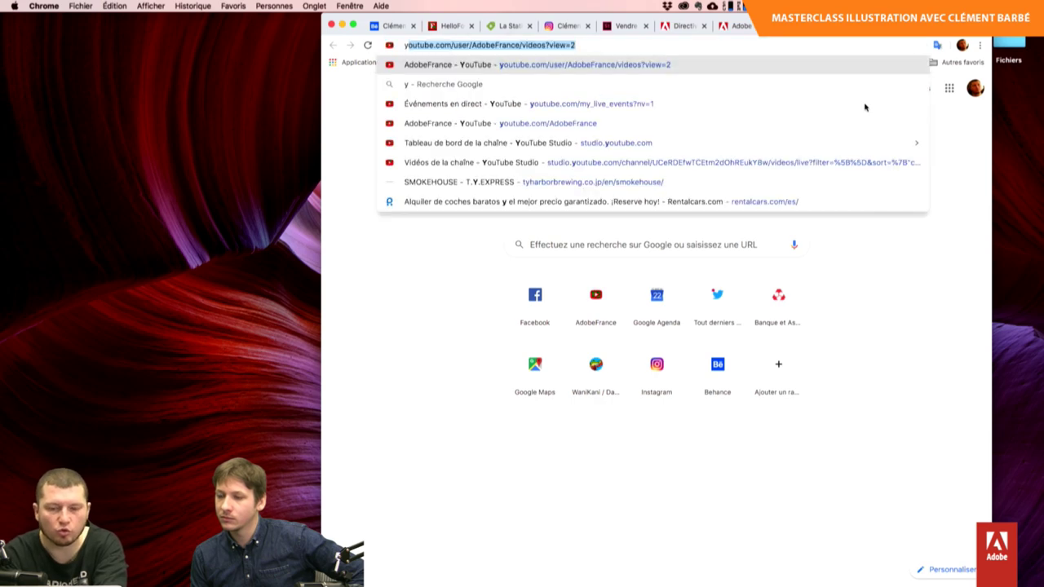
pyautogui.press('Return')
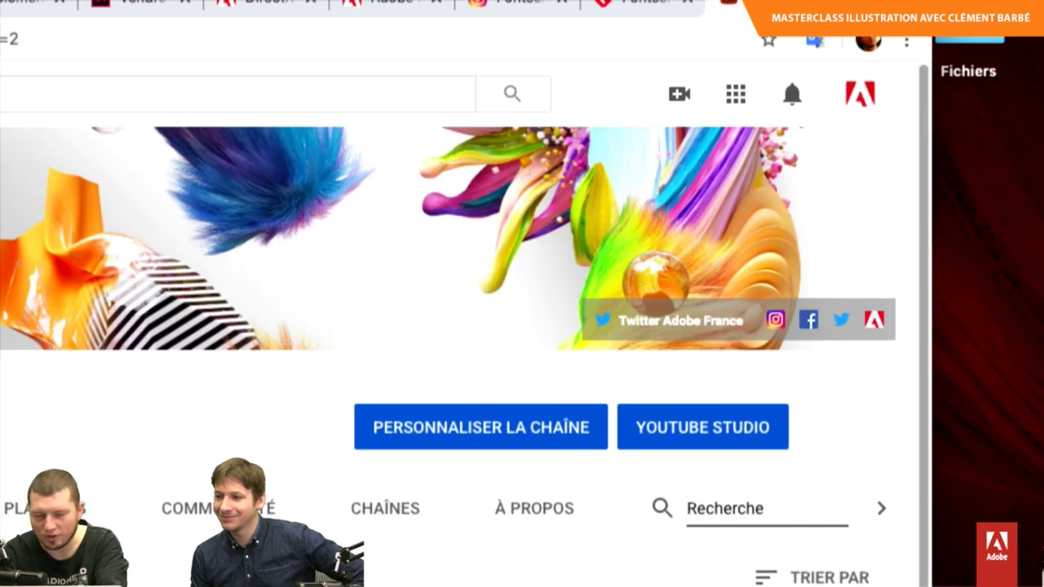
pyautogui.click(772, 512)
pyautogui.write('fontself')
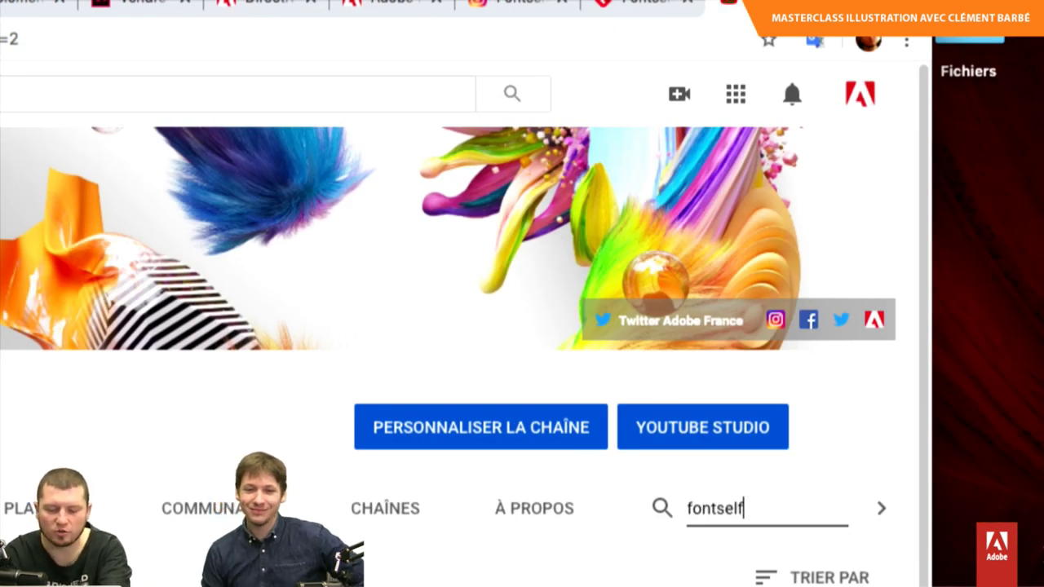
pyautogui.press('Return')
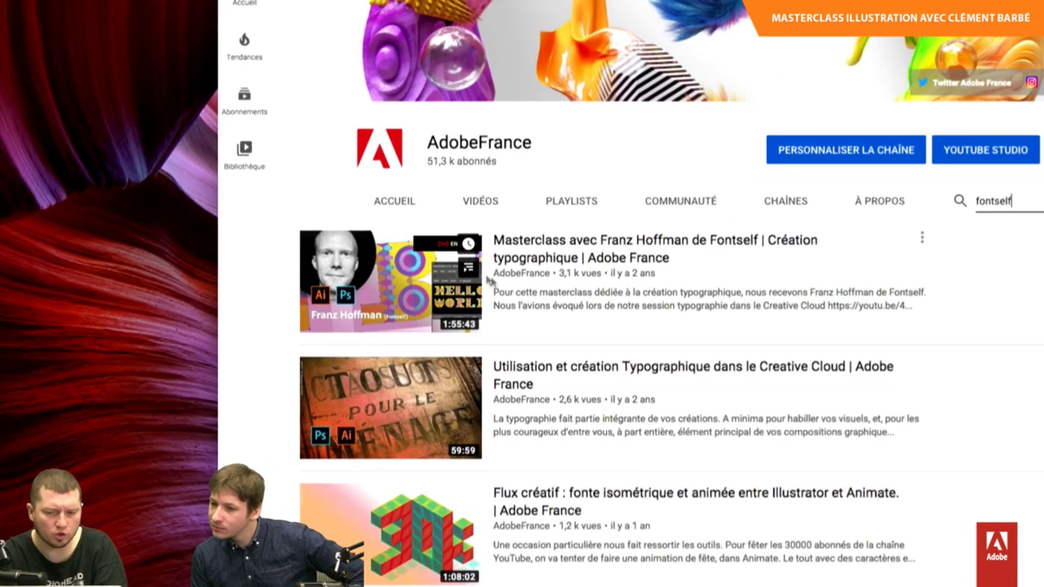
# Browse the fontself results, led by the typography masterclass, then close the YouTube tab.
pyautogui.scroll(-1, 565, 425)
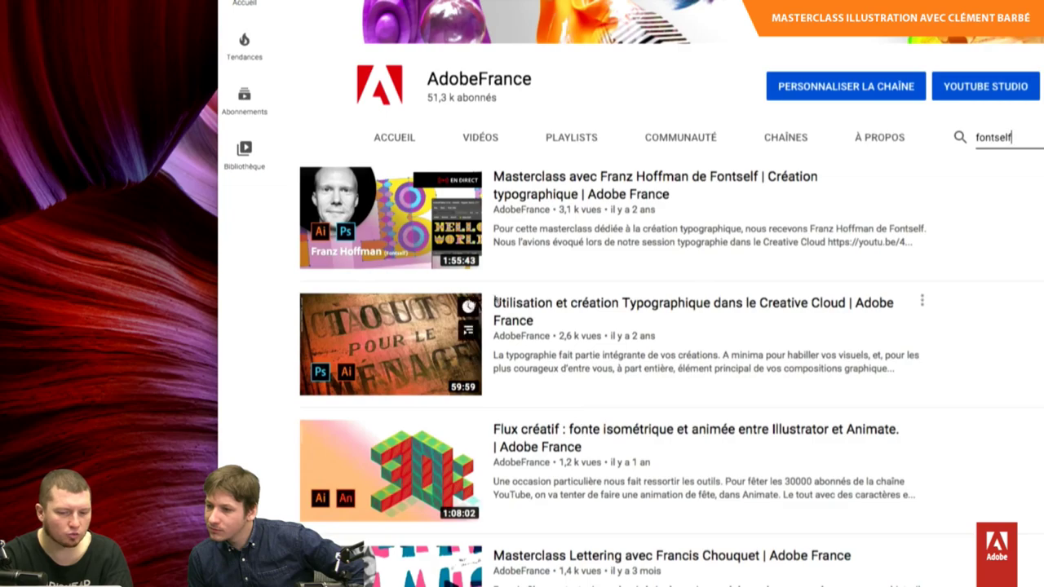
pyautogui.scroll(-1, 629, 401)
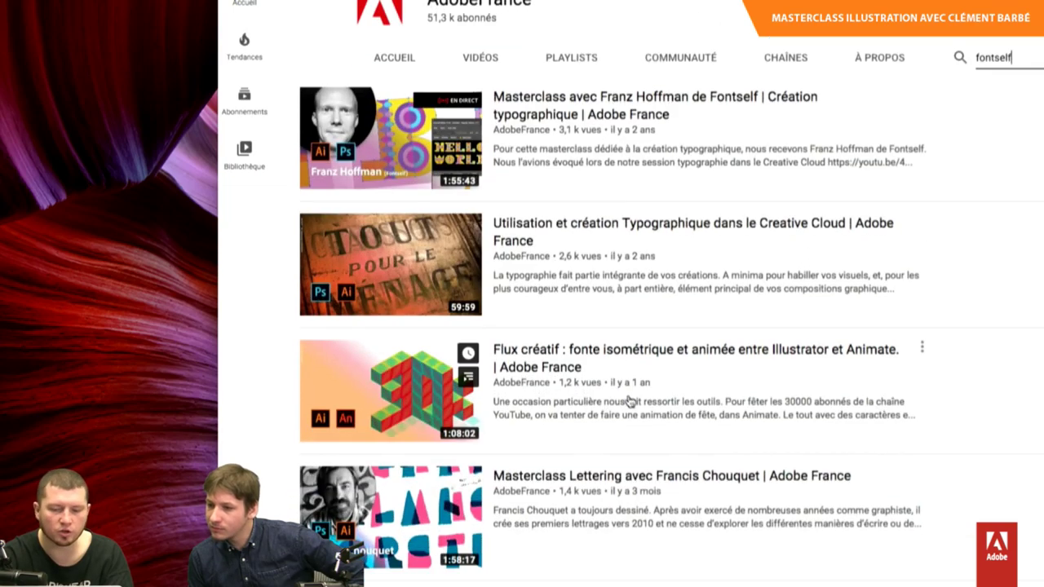
pyautogui.scroll(-1, 597, 444)
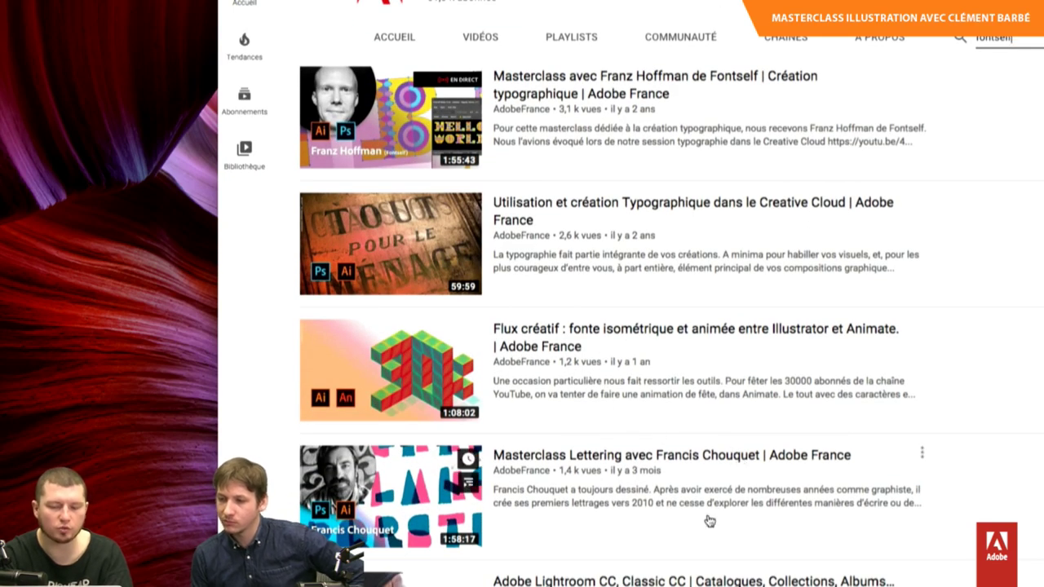
pyautogui.scroll(-1, 710, 520)
pyautogui.scroll(1, 709, 517)
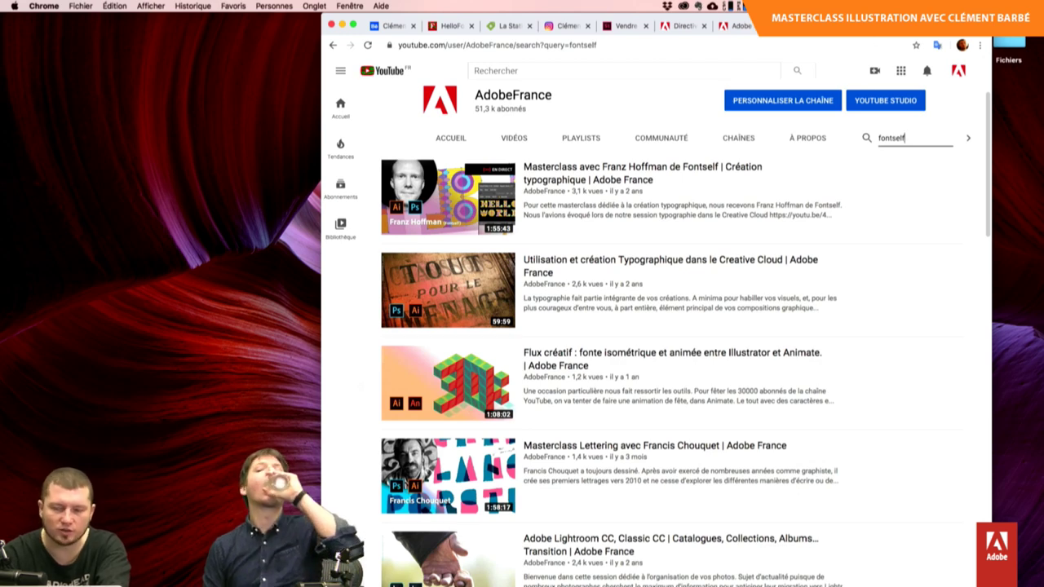
pyautogui.press('super+w')
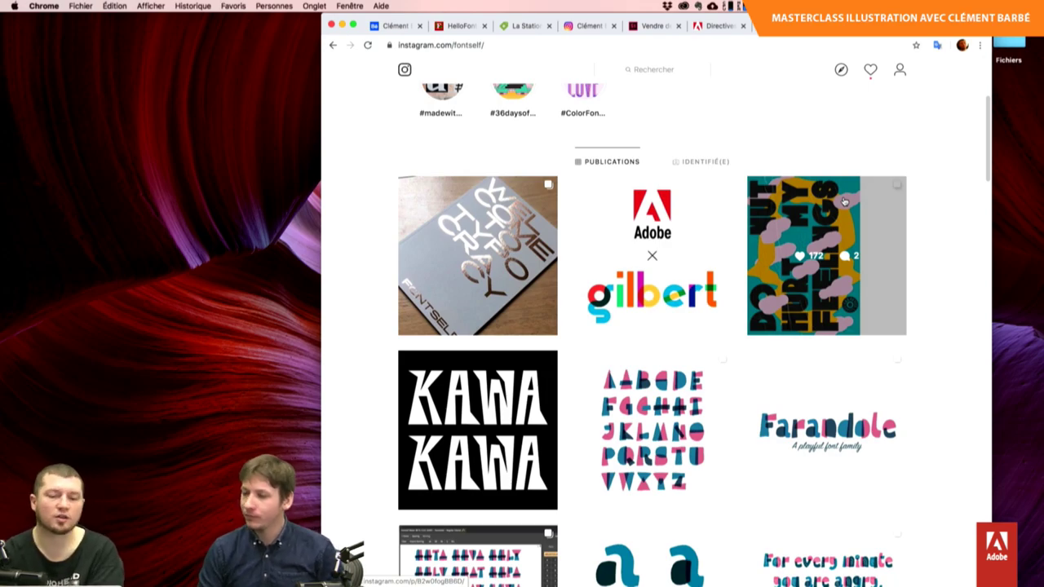
# Scroll the Fontself feed down to the stylised Y, Z, X, W and V letter posts.
pyautogui.scroll(-1, 845, 202)
pyautogui.scroll(-5, 845, 201)
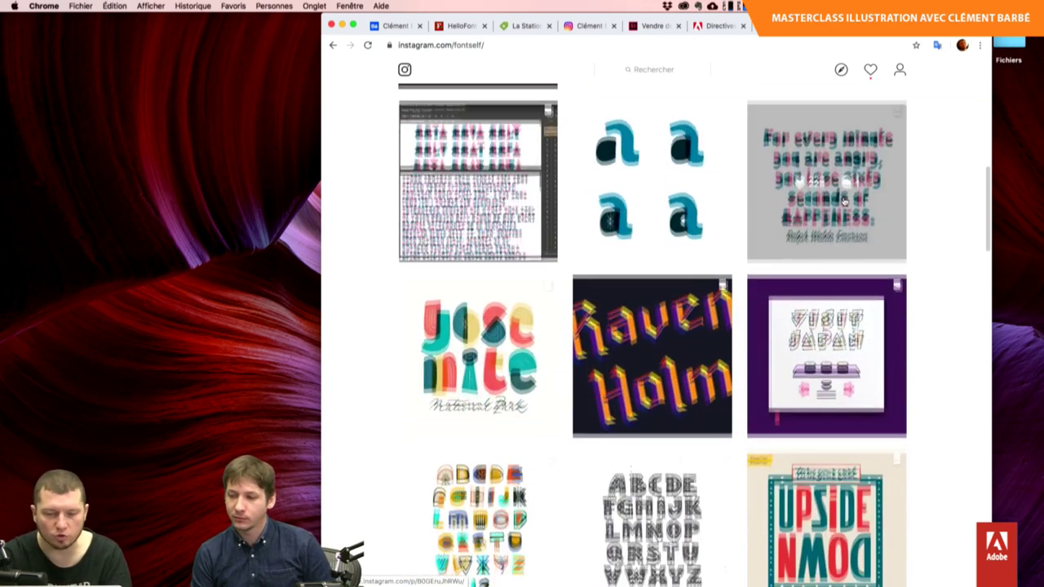
pyautogui.scroll(-5, 845, 200)
pyautogui.scroll(-1, 845, 199)
pyautogui.scroll(-4, 845, 200)
pyautogui.scroll(-5, 844, 201)
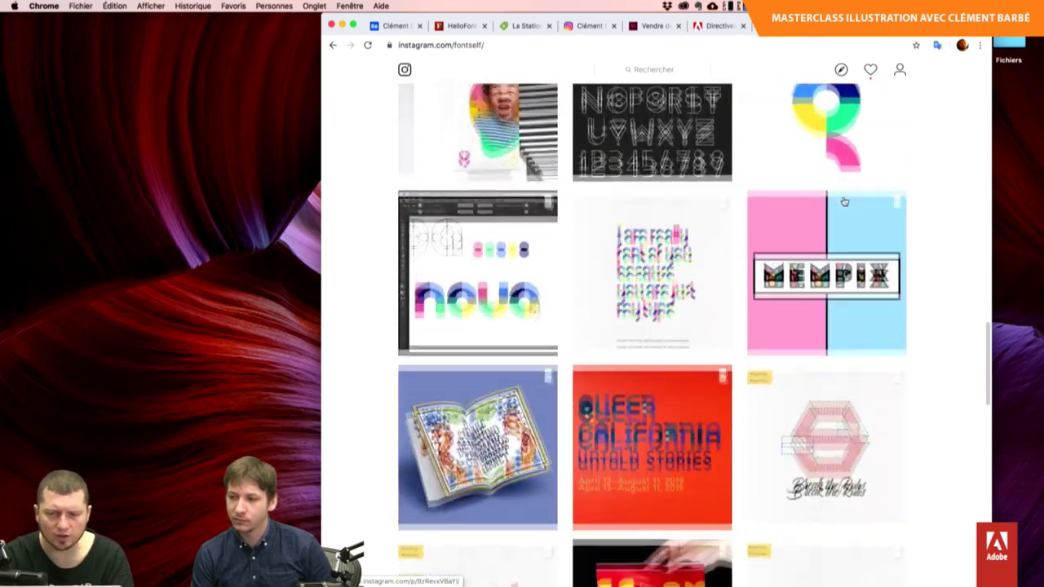
pyautogui.scroll(-3, 844, 202)
pyautogui.scroll(-2, 845, 202)
pyautogui.scroll(-1, 845, 202)
pyautogui.scroll(-4, 844, 202)
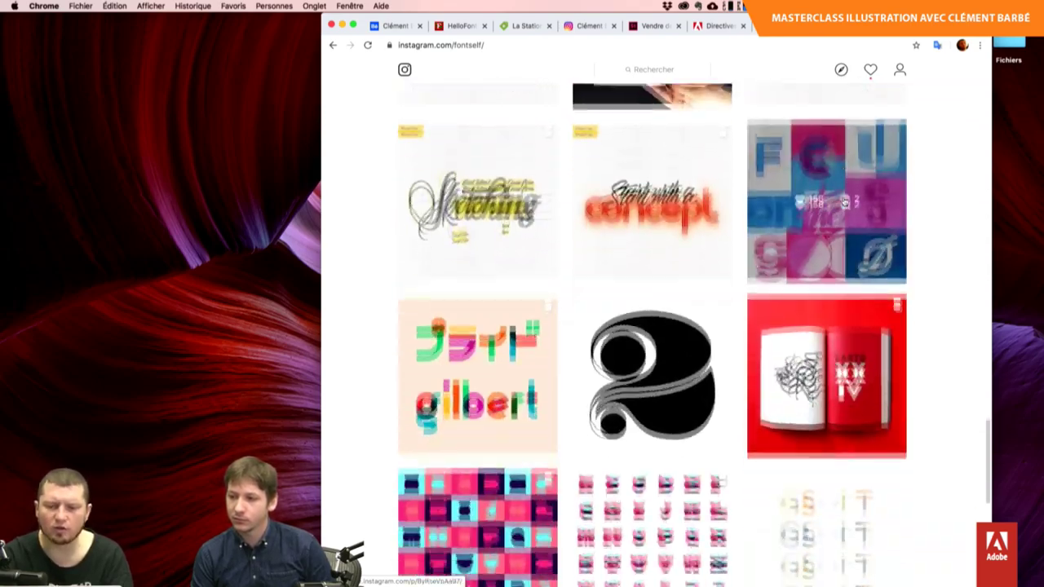
pyautogui.scroll(-2, 844, 202)
pyautogui.scroll(-2, 844, 202)
pyautogui.scroll(-4, 845, 202)
pyautogui.scroll(-1, 845, 202)
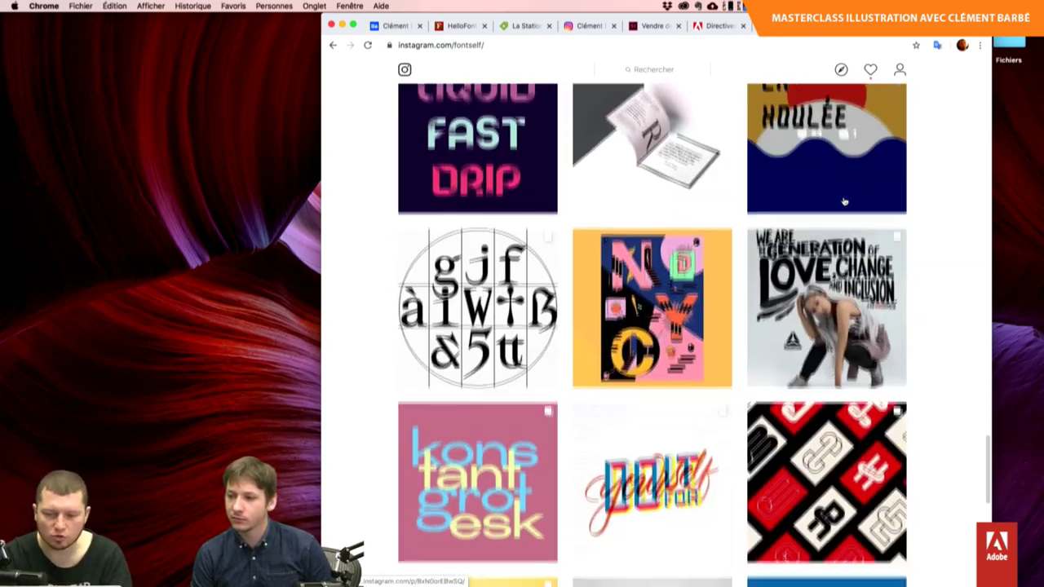
pyautogui.scroll(-2, 845, 202)
pyautogui.scroll(-1, 845, 202)
pyautogui.scroll(-2, 845, 202)
pyautogui.scroll(-2, 840, 197)
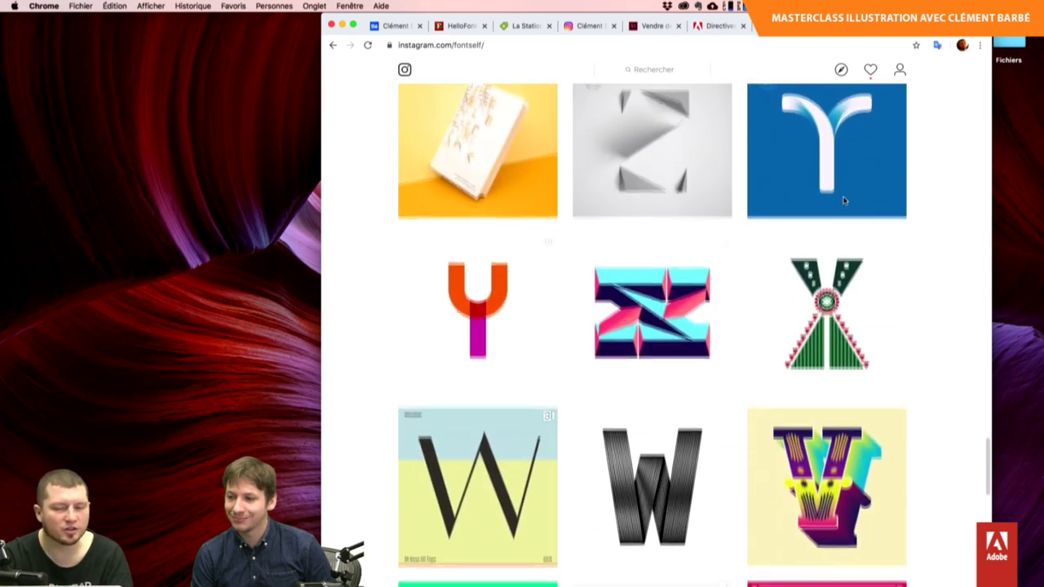
pyautogui.scroll(-1, 833, 193)
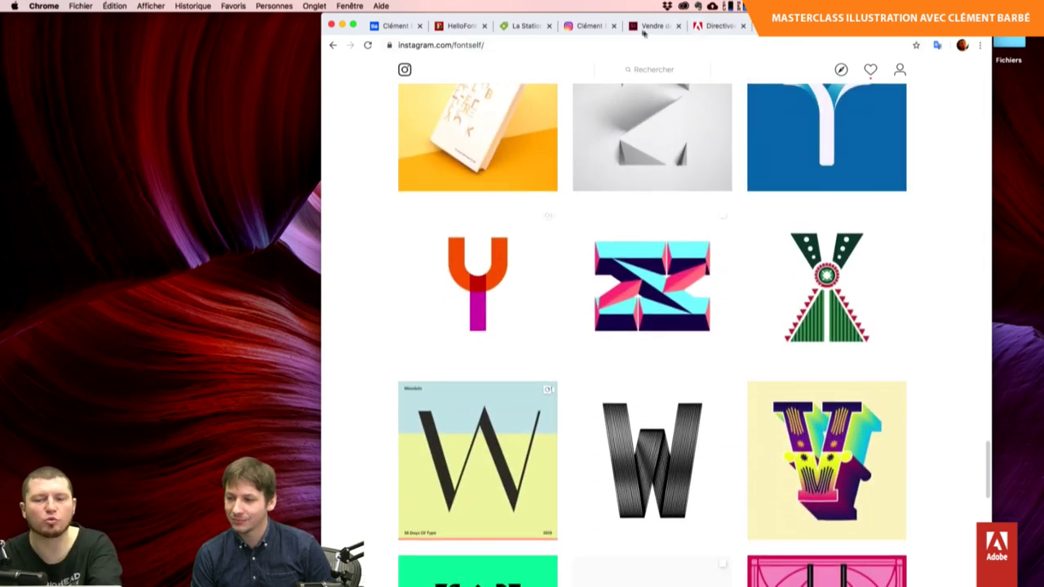
# Back in Behance, scroll the Coquette Art Deco project down to the Bon Appétit image.
pyautogui.click(387, 29)
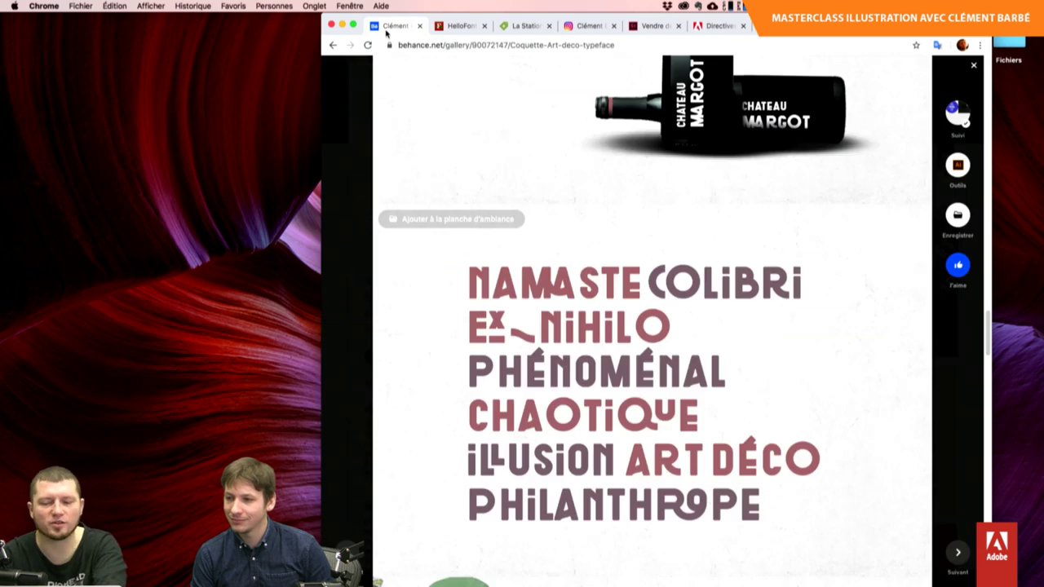
pyautogui.scroll(-1, 613, 325)
pyautogui.scroll(-1, 613, 325)
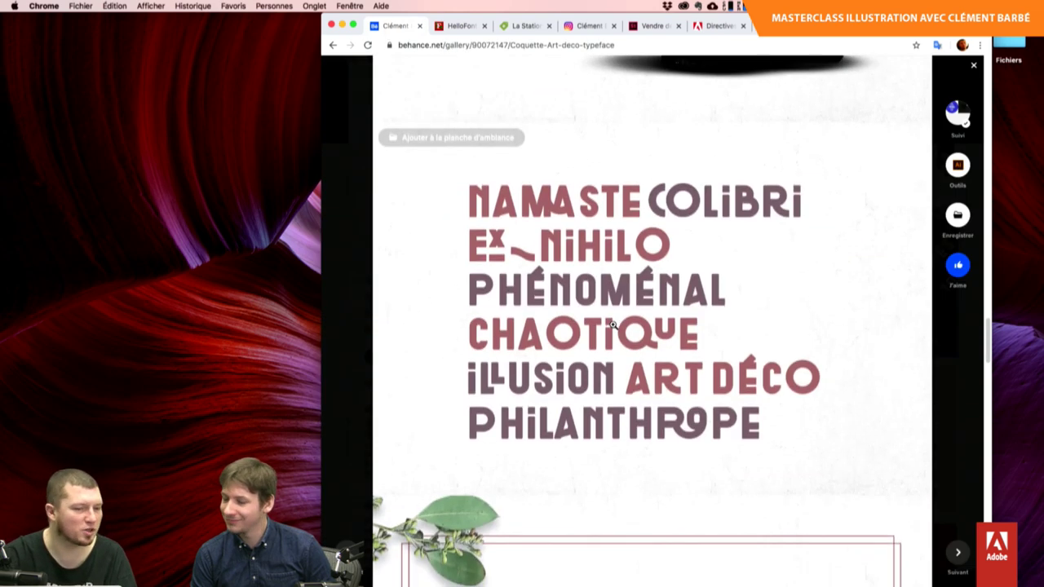
pyautogui.scroll(-1, 613, 324)
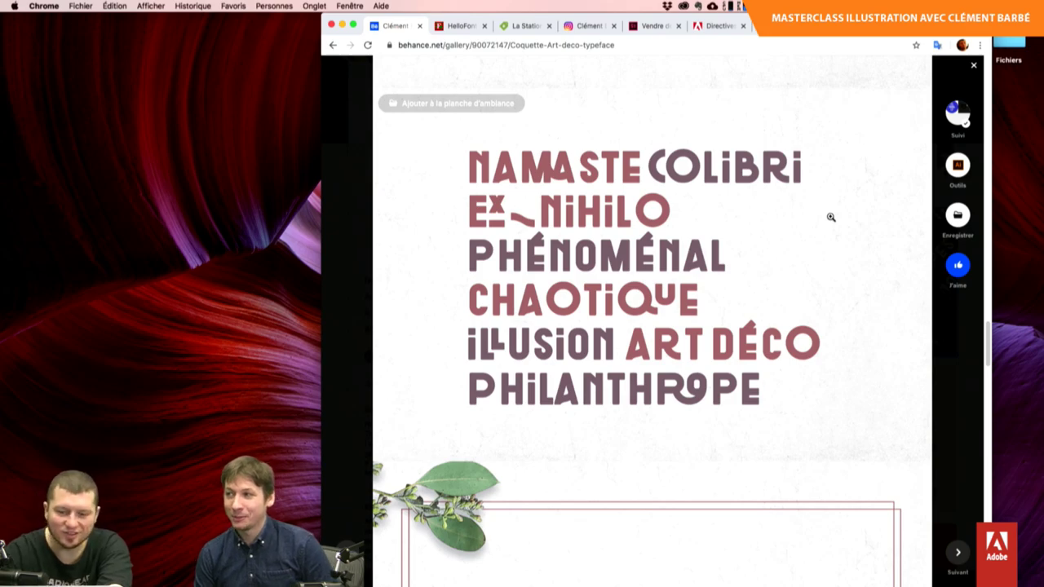
pyautogui.scroll(-5, 831, 217)
pyautogui.scroll(-3, 830, 217)
pyautogui.scroll(-4, 830, 217)
pyautogui.scroll(-2, 831, 217)
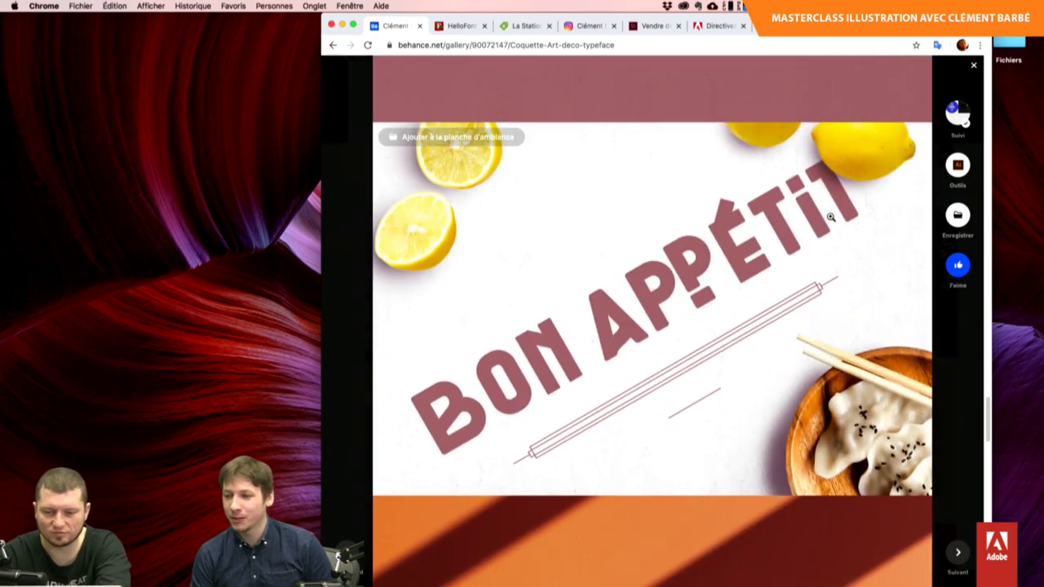
# Close the project viewer and scroll the profile gallery back to the top.
pyautogui.press('Escape')
pyautogui.scroll(-1, 859, 398)
pyautogui.scroll(-3, 865, 388)
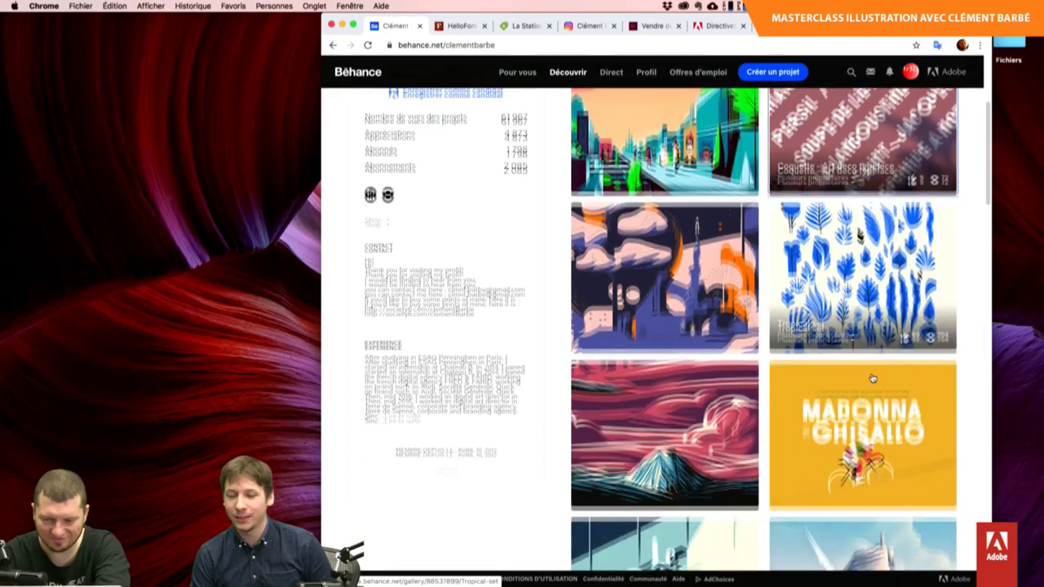
pyautogui.scroll(-2, 869, 382)
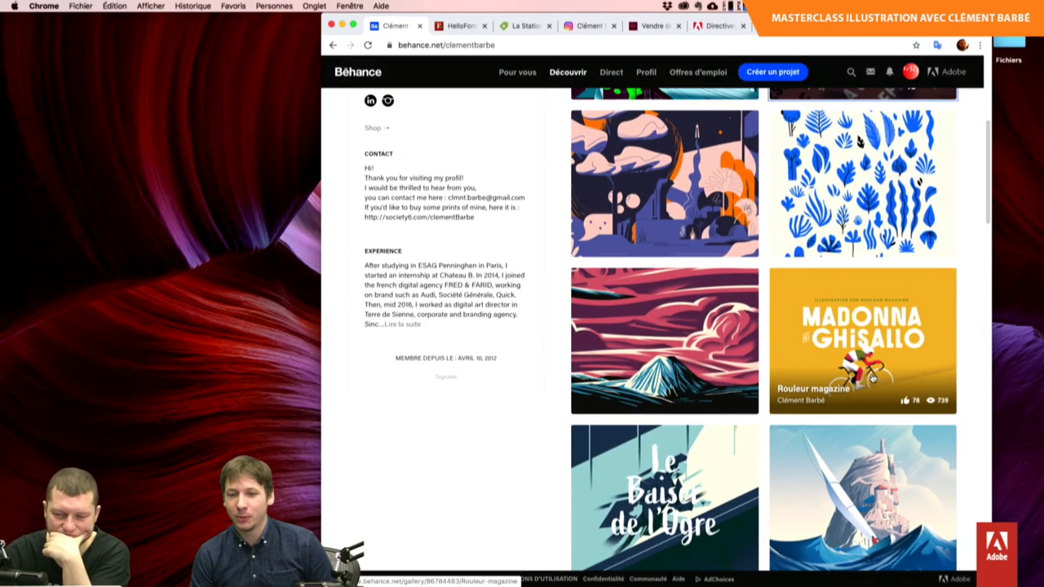
pyautogui.scroll(2, 871, 378)
pyautogui.scroll(1, 871, 378)
pyautogui.scroll(1, 873, 377)
pyautogui.scroll(1, 873, 377)
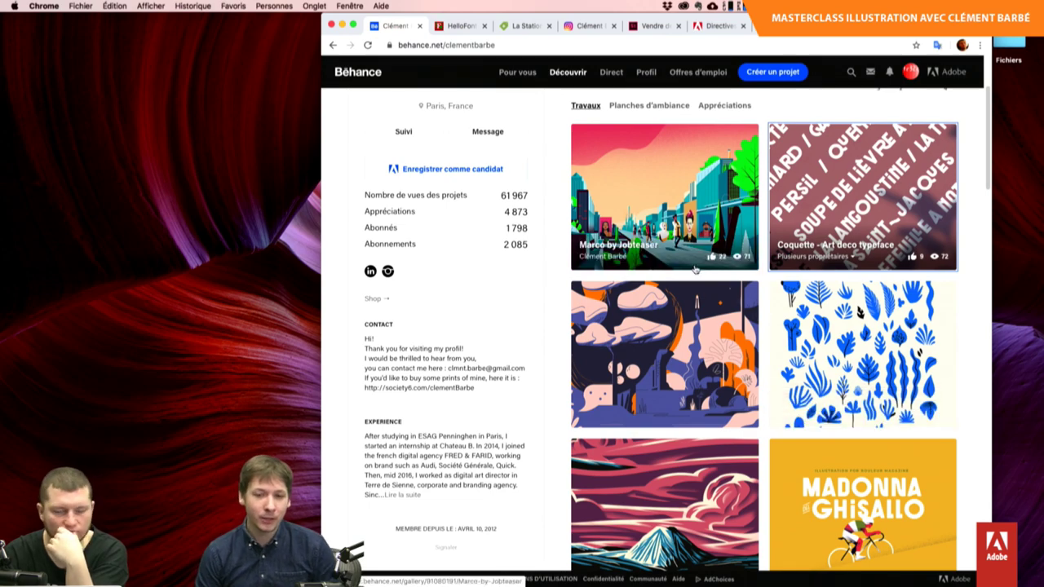
# Open the Marco by Jobteaser project and look over its opening images.
pyautogui.click(705, 199)
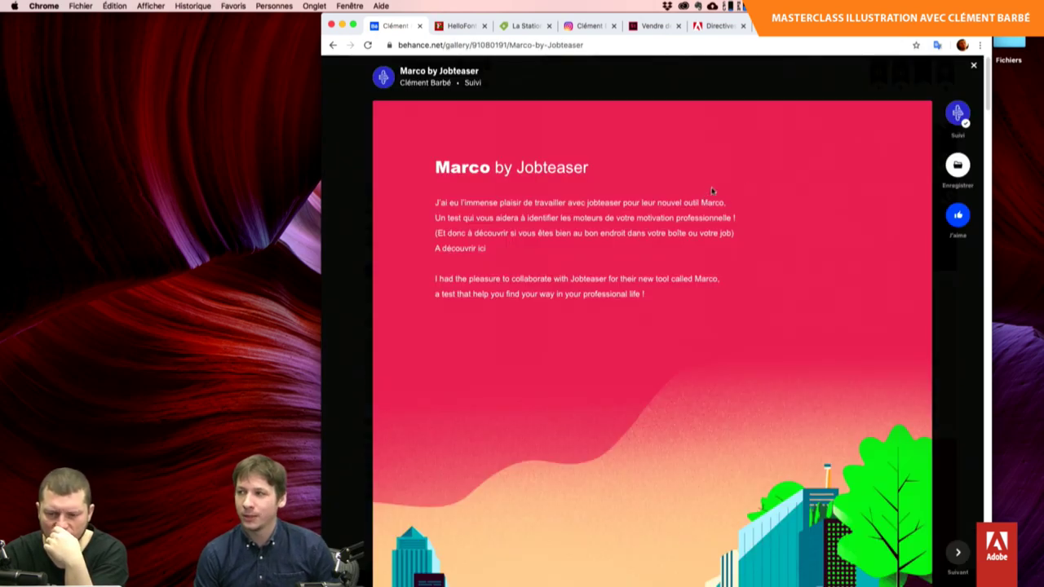
pyautogui.scroll(-5, 857, 245)
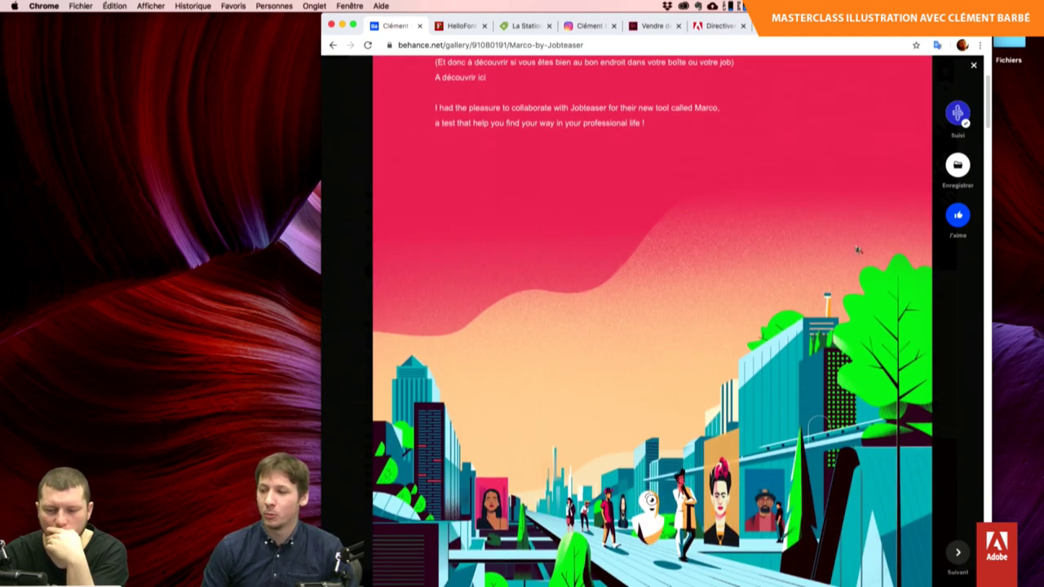
pyautogui.scroll(-2, 856, 246)
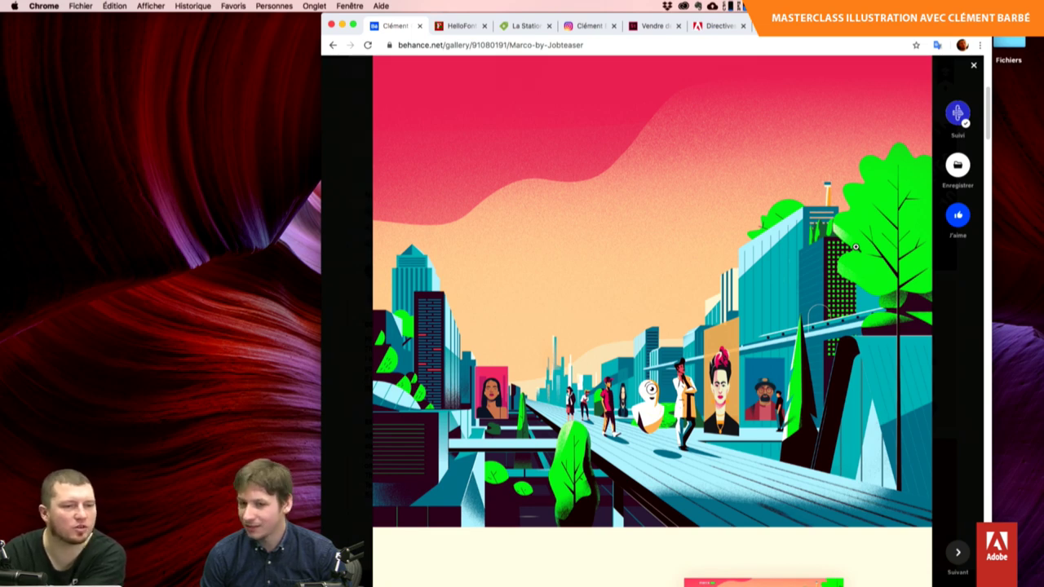
pyautogui.scroll(2, 856, 246)
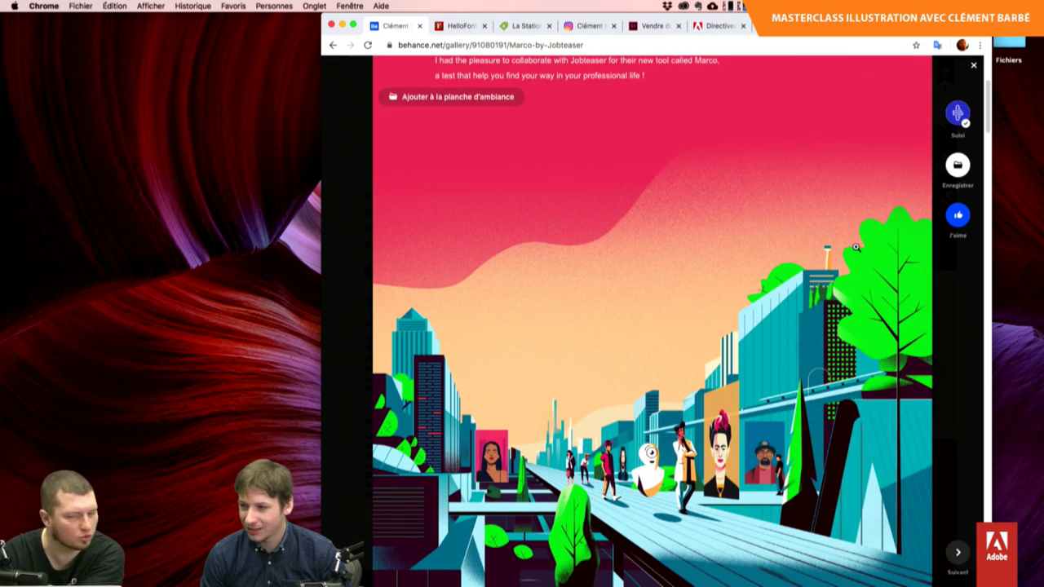
pyautogui.scroll(5, 855, 246)
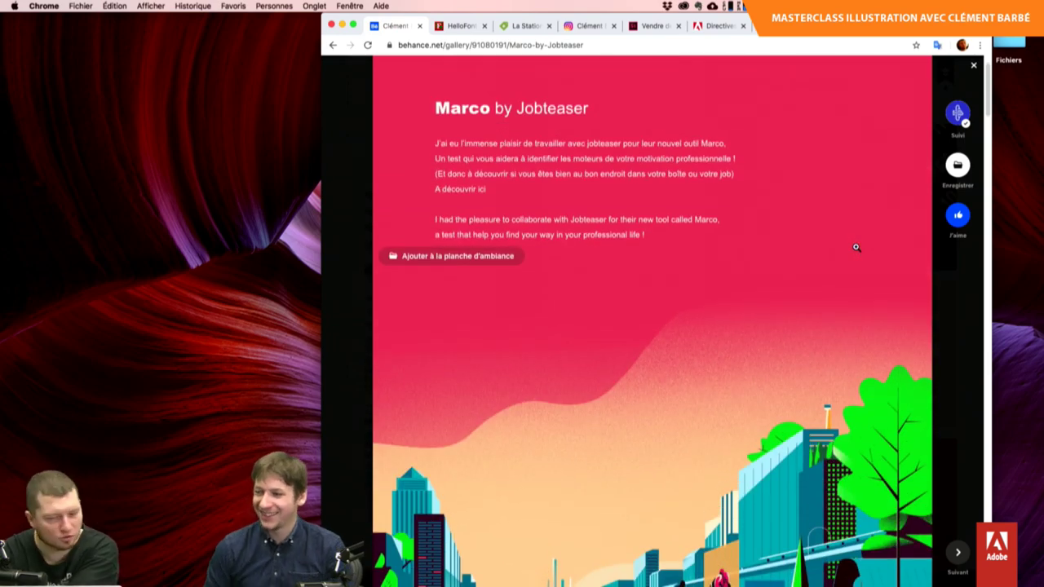
# Scroll the project down to the grid of colourful flat-style celebrity portraits.
pyautogui.scroll(-3, 855, 246)
pyautogui.scroll(-4, 856, 247)
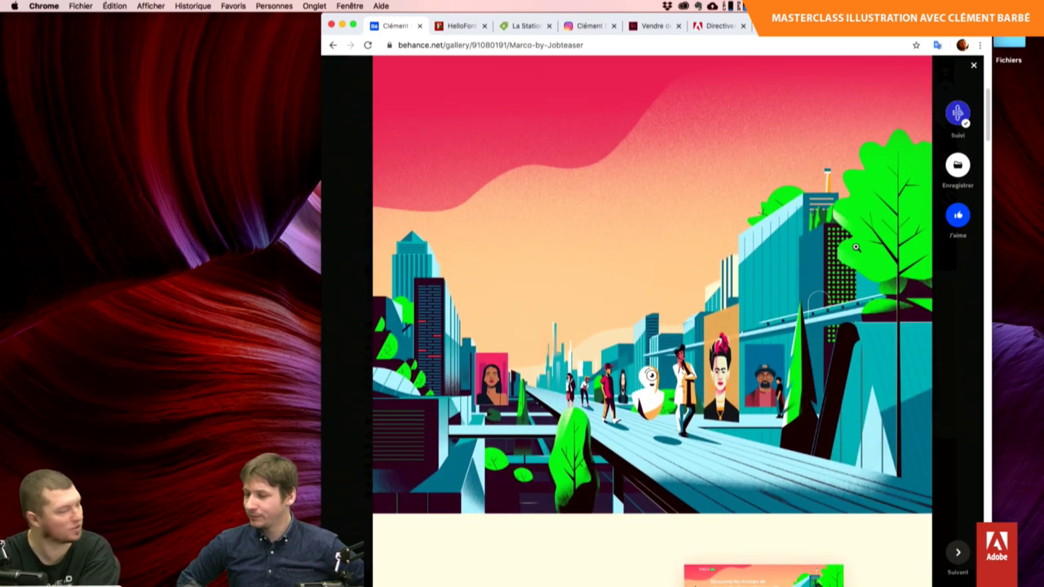
pyautogui.scroll(-6, 856, 247)
pyautogui.scroll(-2, 856, 247)
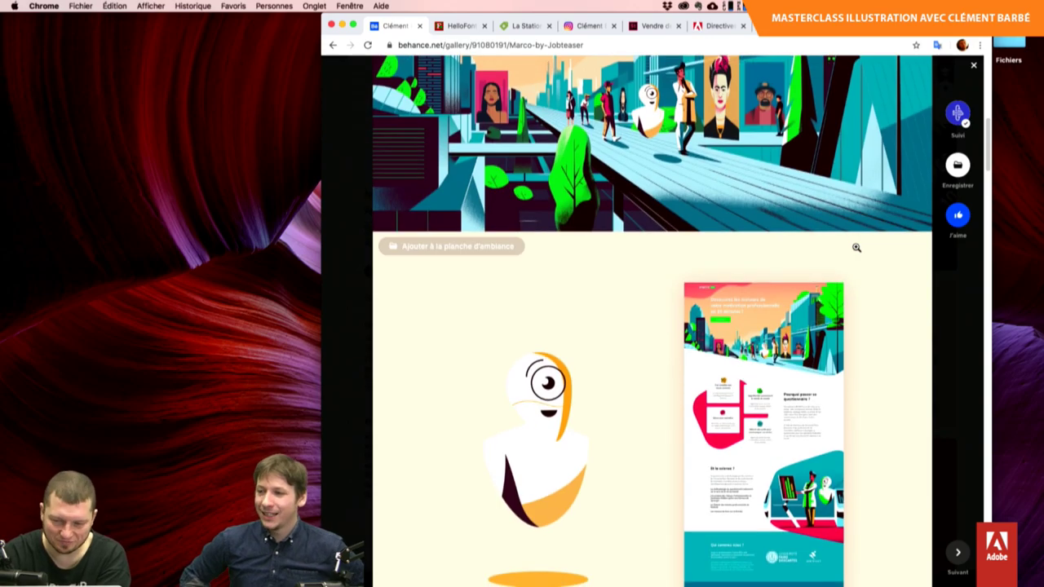
pyautogui.scroll(-1, 855, 246)
pyautogui.scroll(-4, 856, 247)
pyautogui.scroll(-2, 856, 247)
pyautogui.scroll(-3, 856, 246)
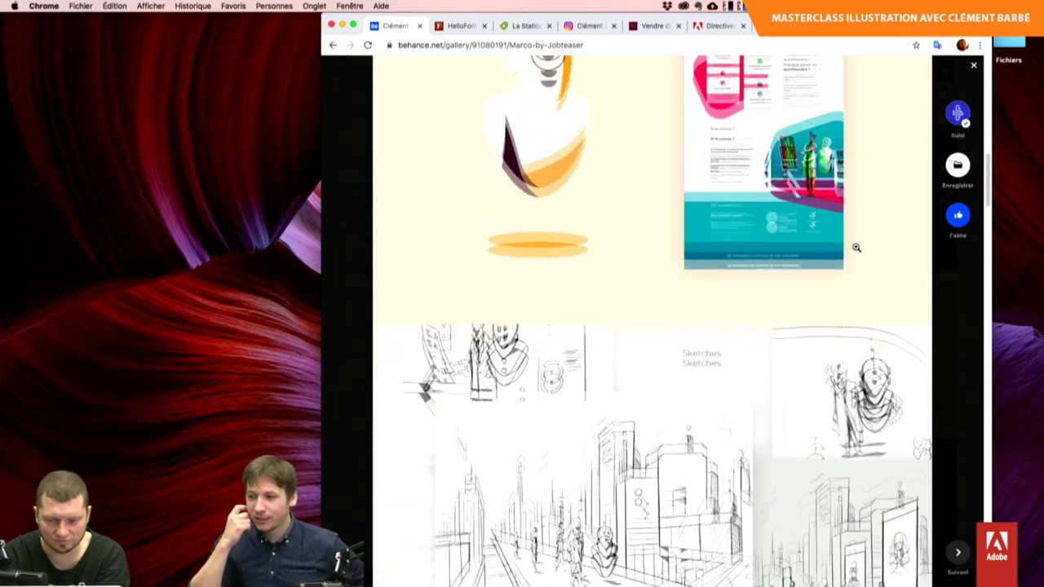
pyautogui.scroll(-4, 856, 247)
pyautogui.scroll(-1, 856, 247)
pyautogui.scroll(-2, 856, 246)
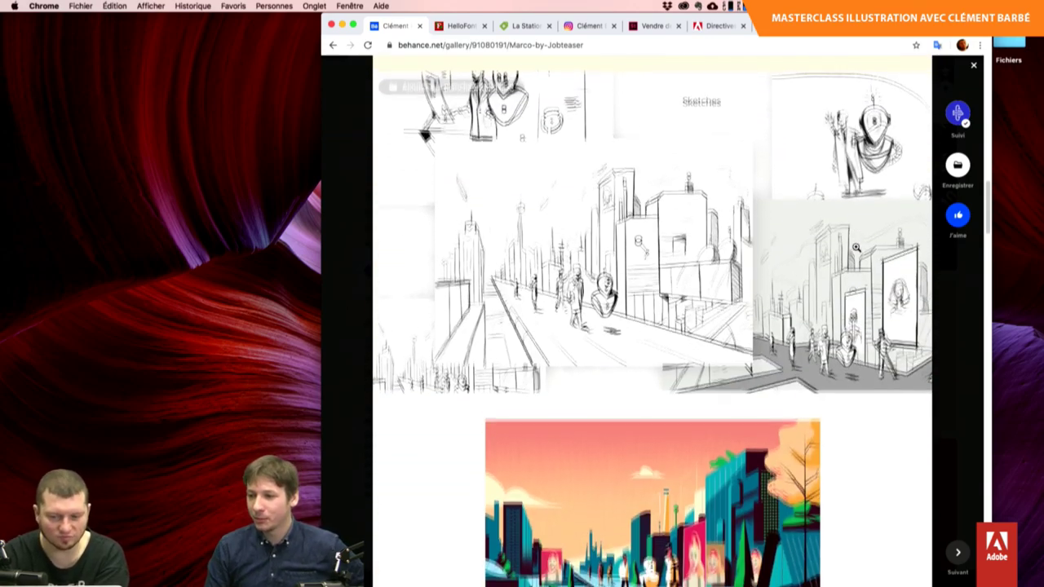
pyautogui.scroll(-1, 856, 246)
pyautogui.scroll(-1, 856, 247)
pyautogui.scroll(-1, 856, 246)
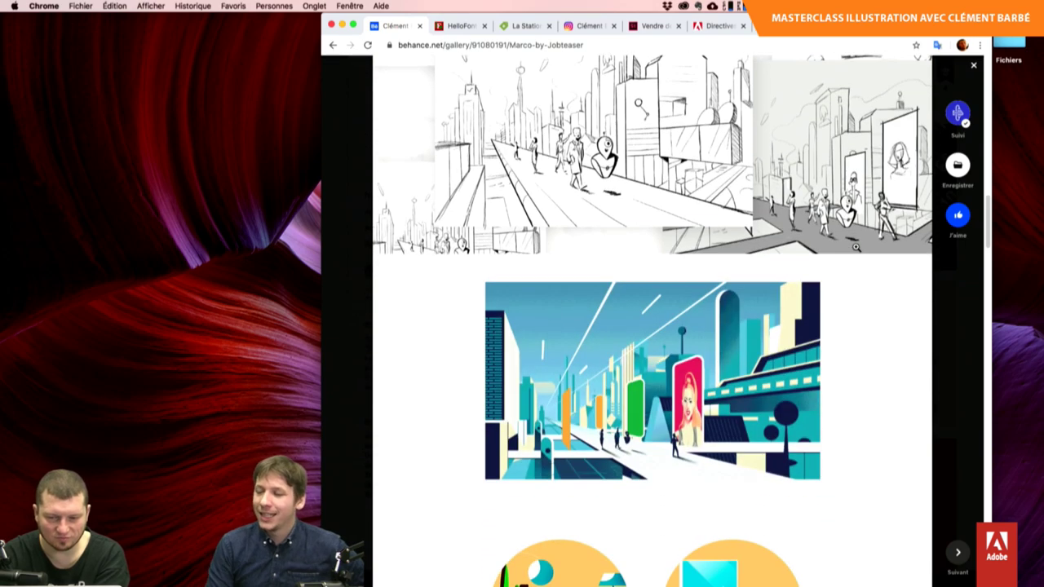
pyautogui.scroll(-1, 856, 247)
pyautogui.scroll(-1, 856, 246)
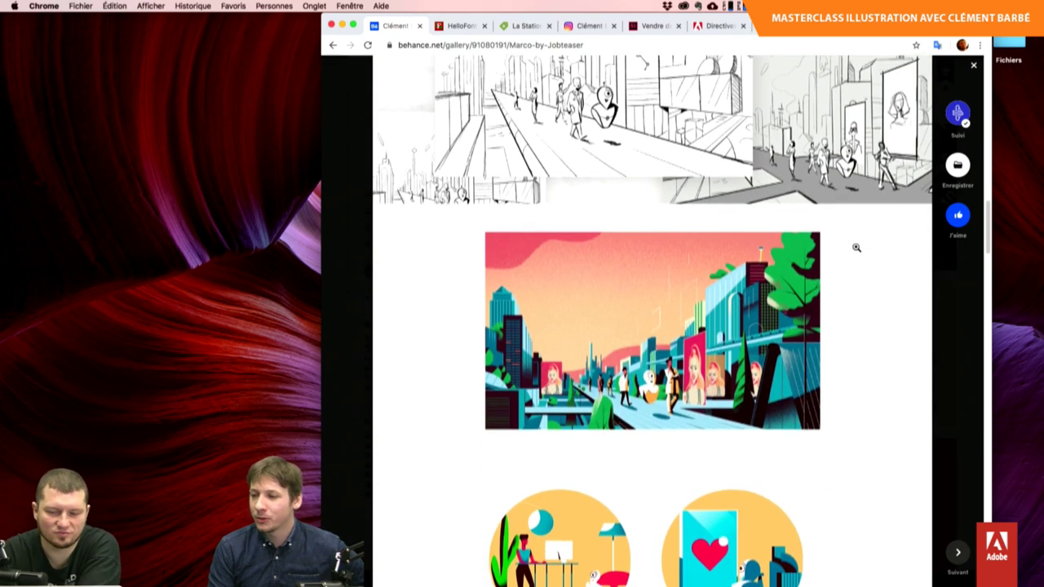
pyautogui.scroll(-1, 856, 246)
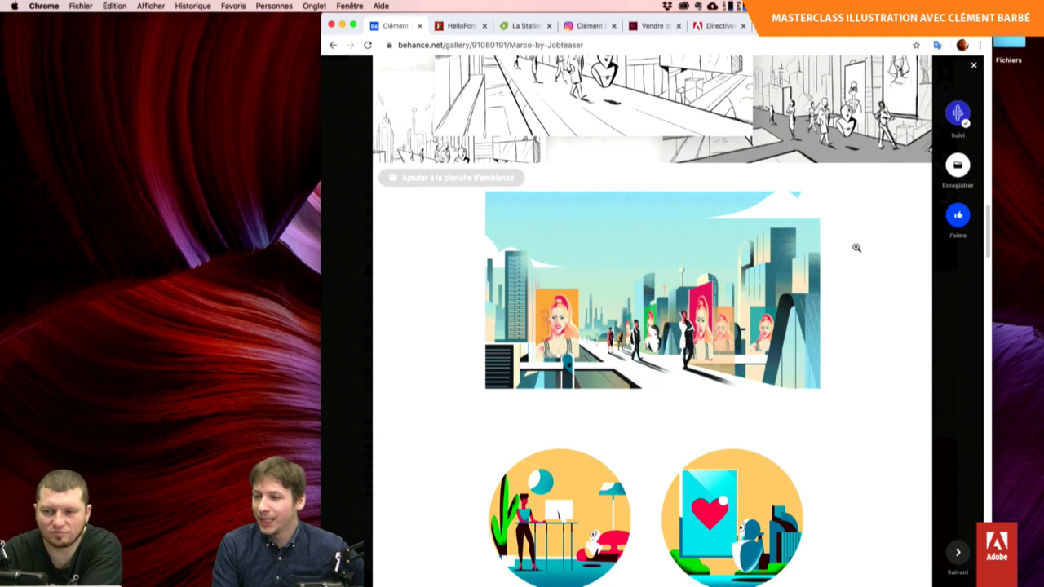
pyautogui.scroll(-1, 856, 247)
pyautogui.scroll(-1, 856, 247)
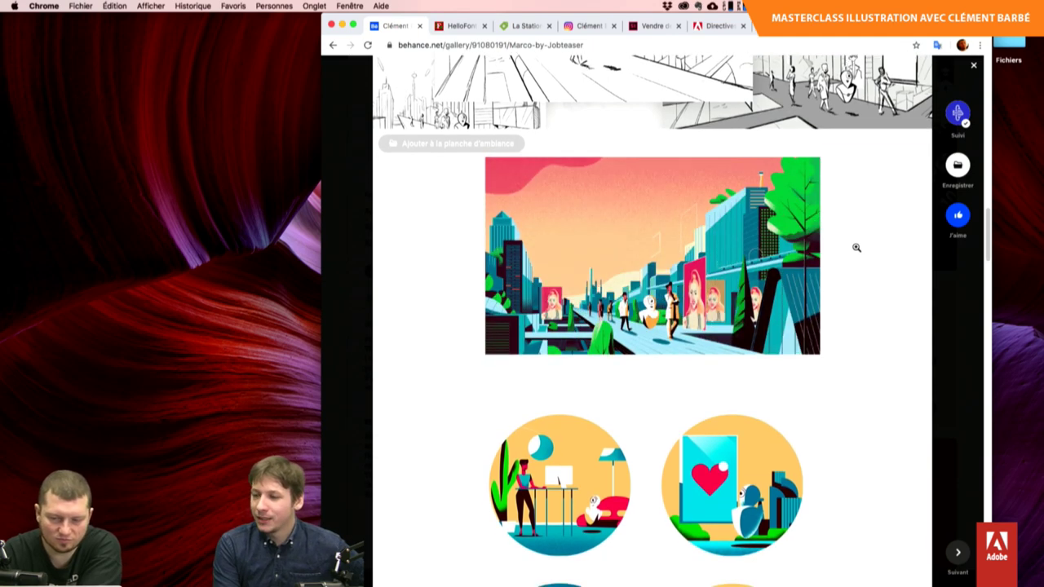
pyautogui.scroll(-1, 856, 246)
pyautogui.scroll(-1, 856, 247)
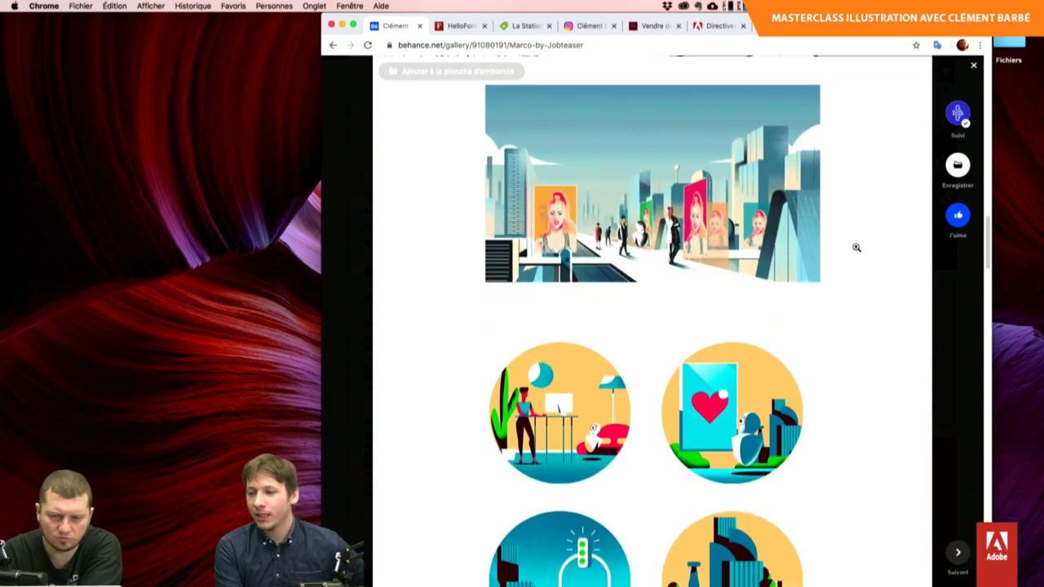
pyautogui.scroll(-1, 856, 246)
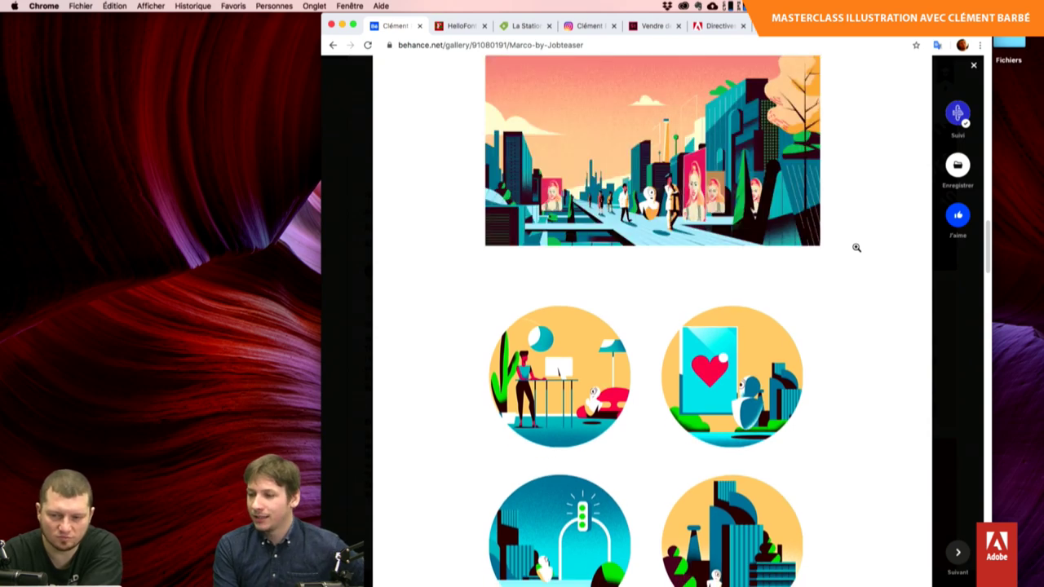
pyautogui.scroll(-1, 856, 246)
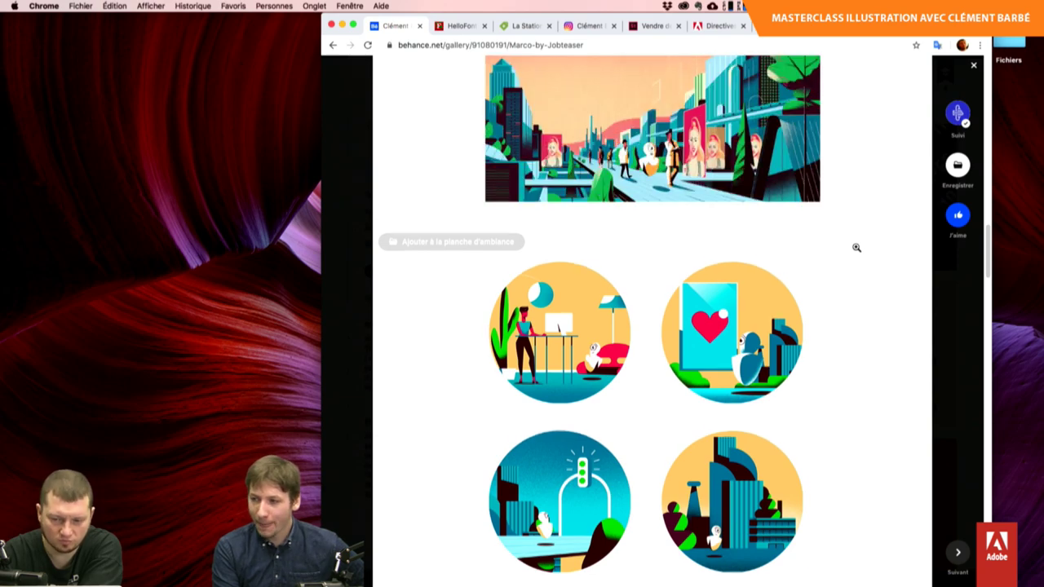
pyautogui.scroll(-2, 855, 246)
pyautogui.scroll(-2, 856, 246)
pyautogui.scroll(-4, 856, 247)
pyautogui.scroll(-3, 856, 246)
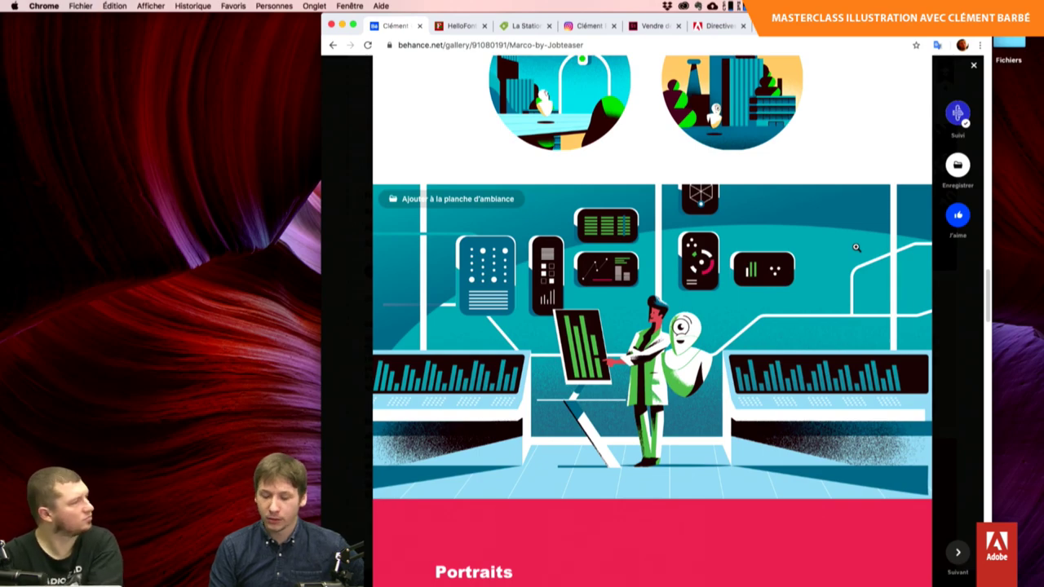
pyautogui.scroll(-3, 856, 247)
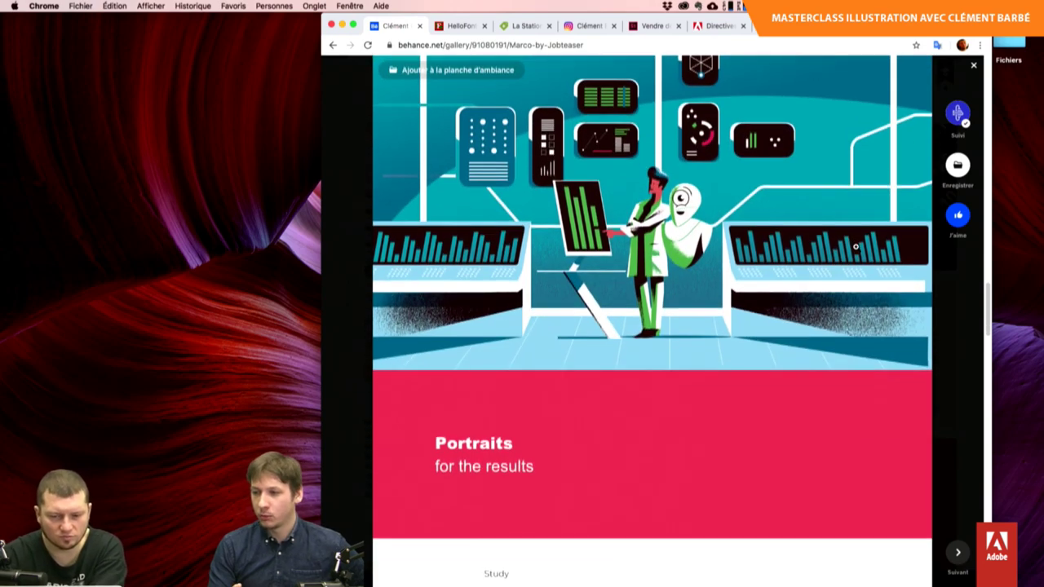
pyautogui.scroll(-3, 856, 246)
pyautogui.scroll(-3, 856, 246)
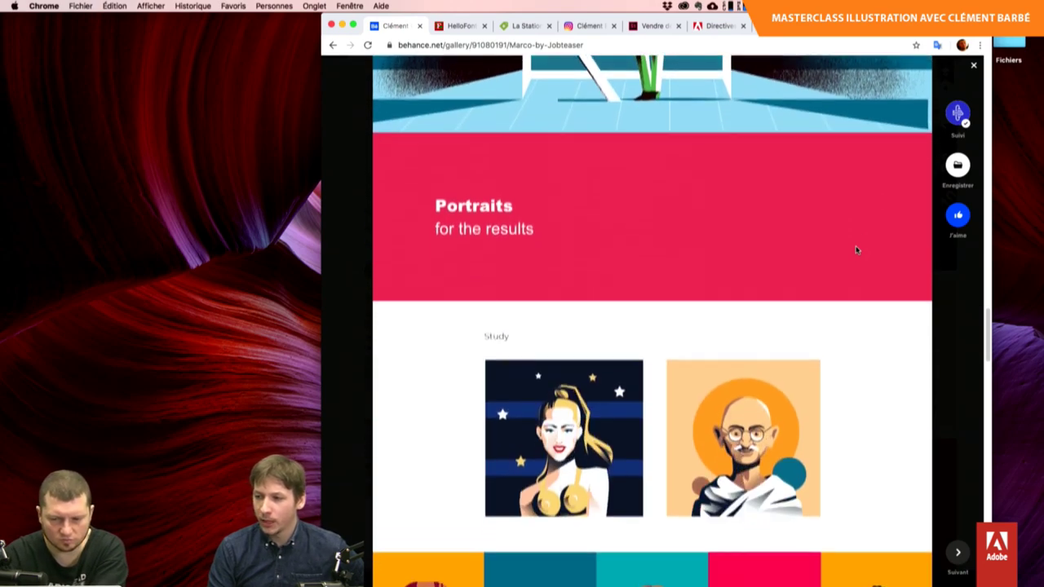
pyautogui.scroll(-3, 856, 249)
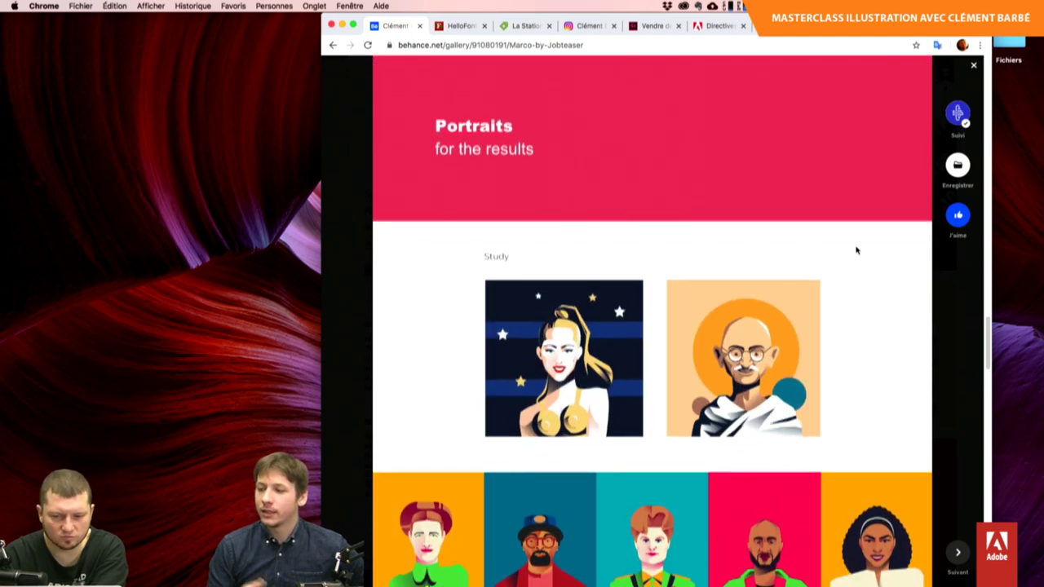
pyautogui.scroll(-2, 856, 251)
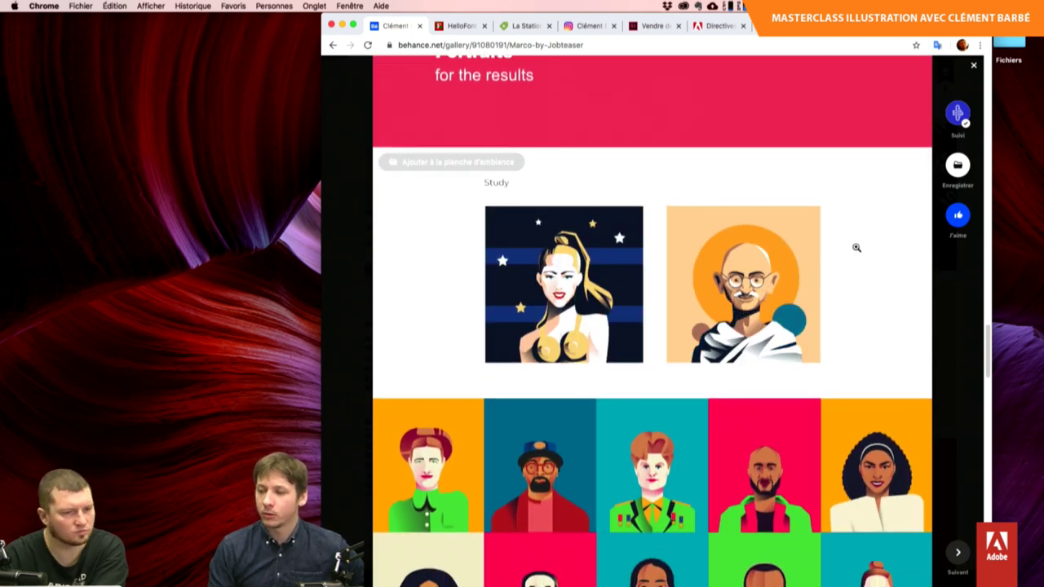
pyautogui.scroll(-2, 856, 248)
pyautogui.scroll(-2, 856, 247)
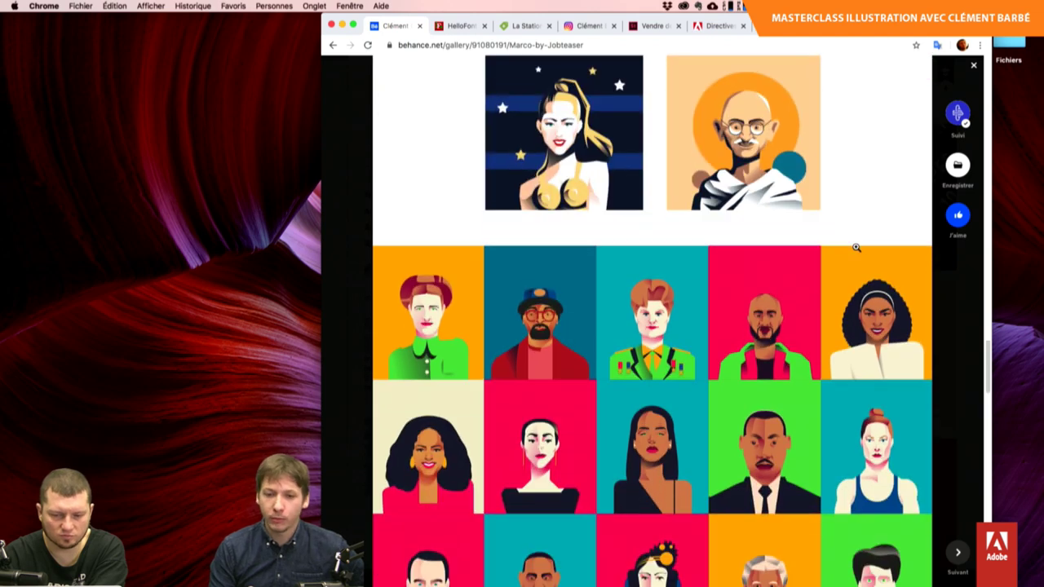
pyautogui.scroll(-3, 856, 247)
pyautogui.scroll(-2, 855, 247)
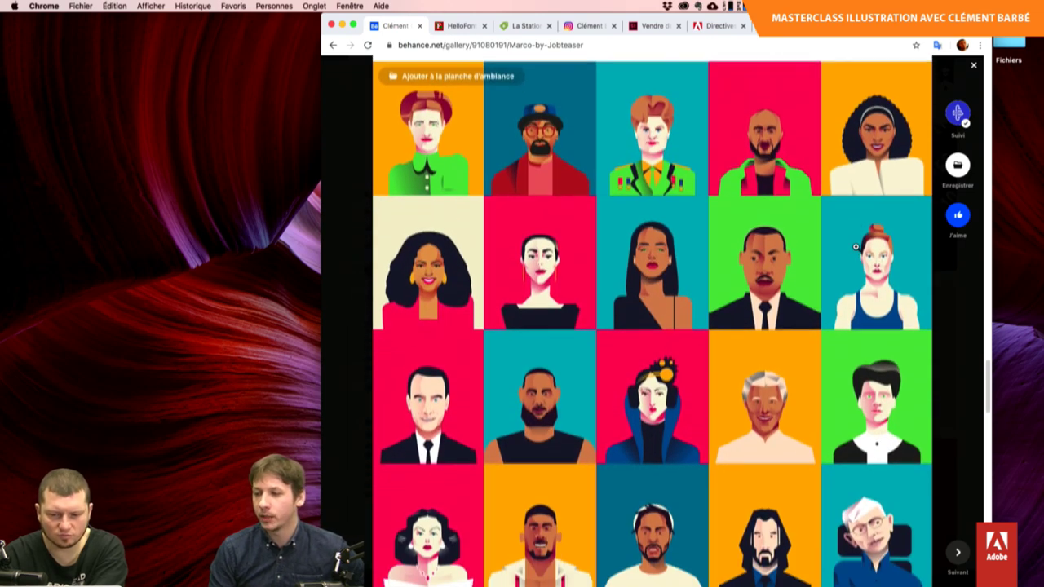
pyautogui.scroll(-1, 856, 248)
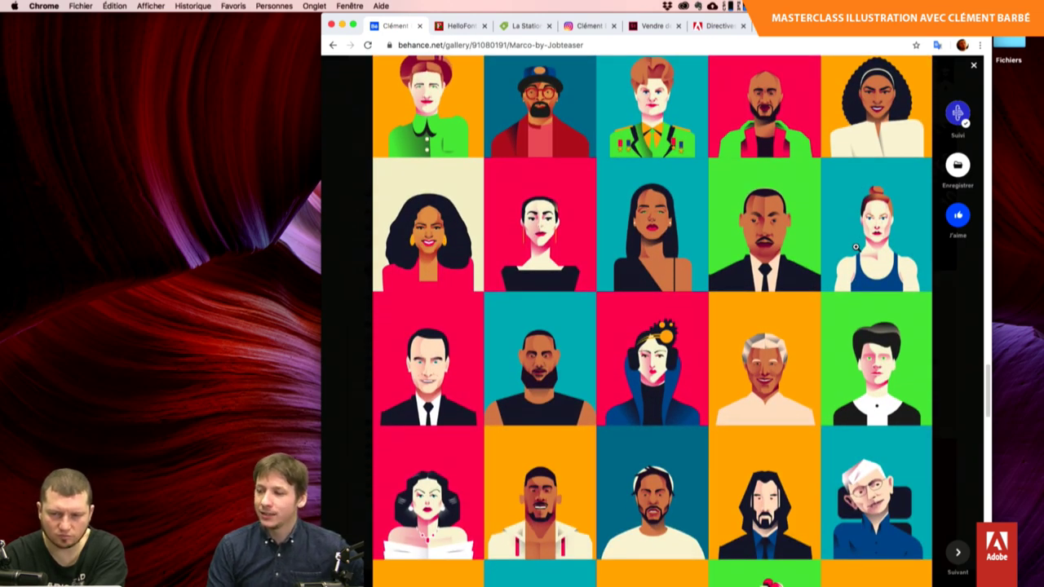
pyautogui.scroll(-2, 856, 247)
pyautogui.scroll(-1, 855, 247)
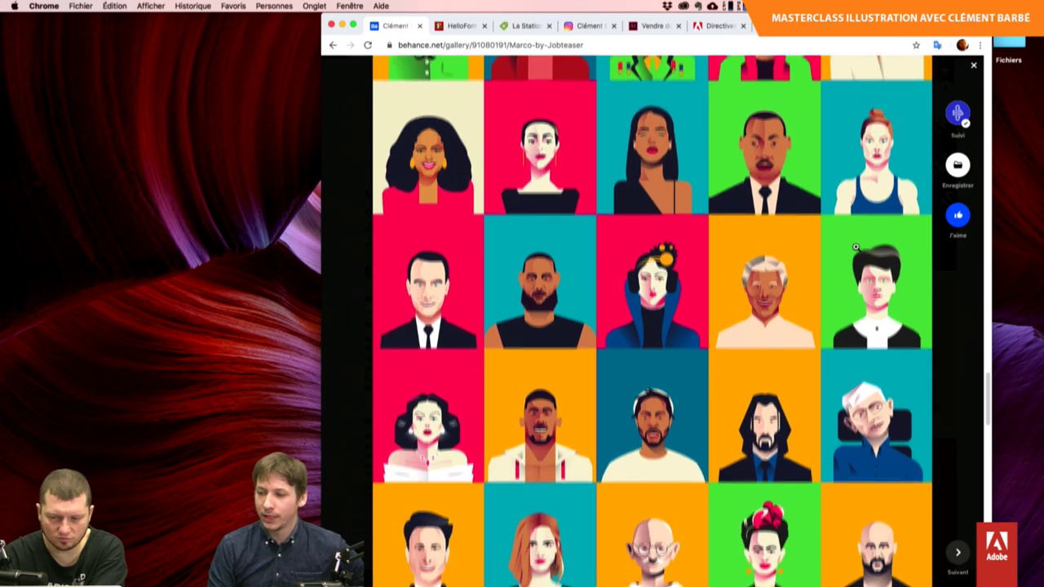
pyautogui.scroll(-1, 856, 247)
pyautogui.scroll(-2, 855, 247)
pyautogui.scroll(-1, 855, 247)
pyautogui.scroll(-1, 855, 247)
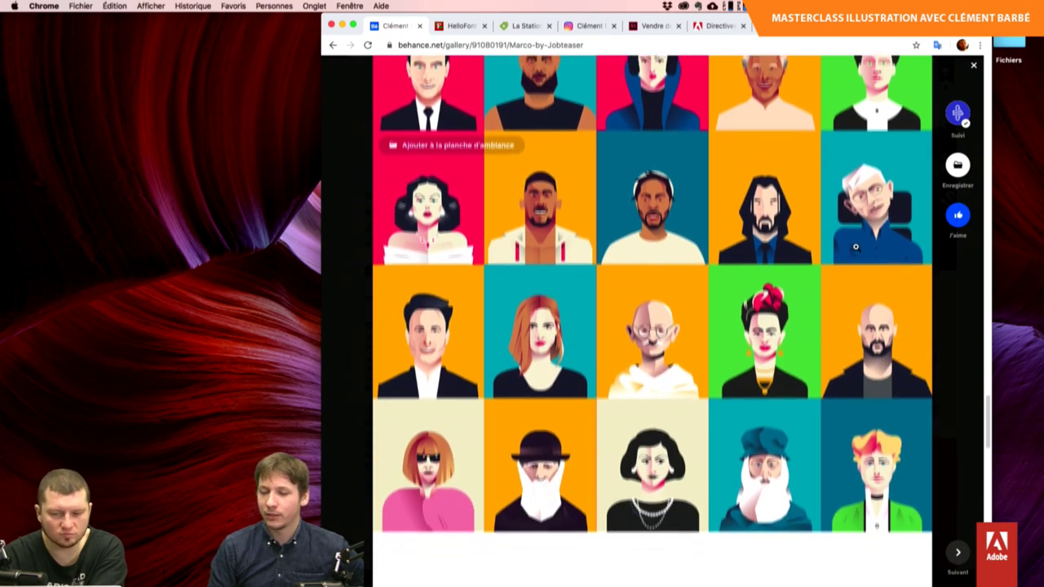
pyautogui.scroll(-1, 856, 247)
pyautogui.scroll(-2, 855, 247)
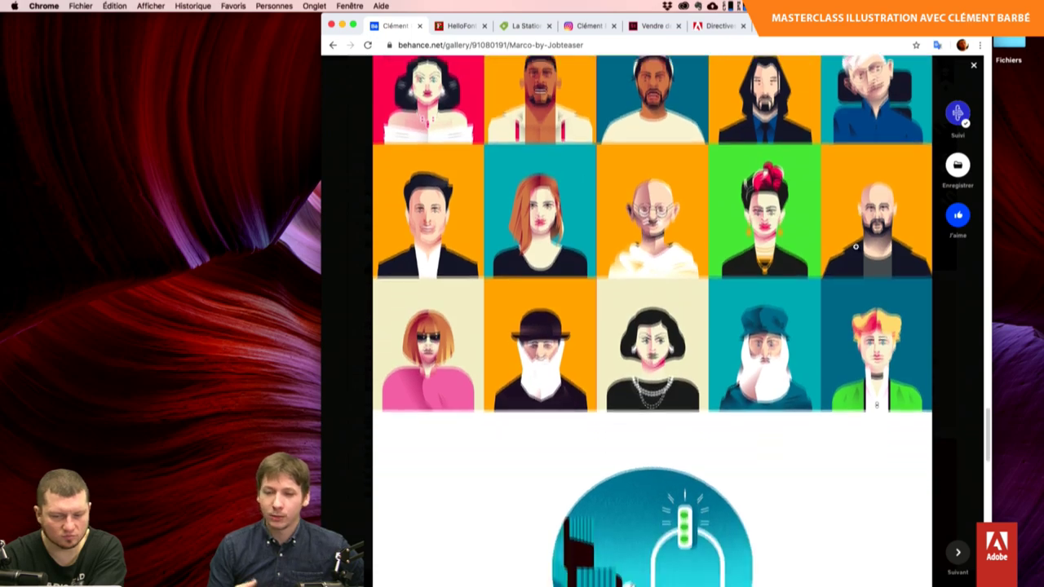
pyautogui.scroll(-3, 855, 247)
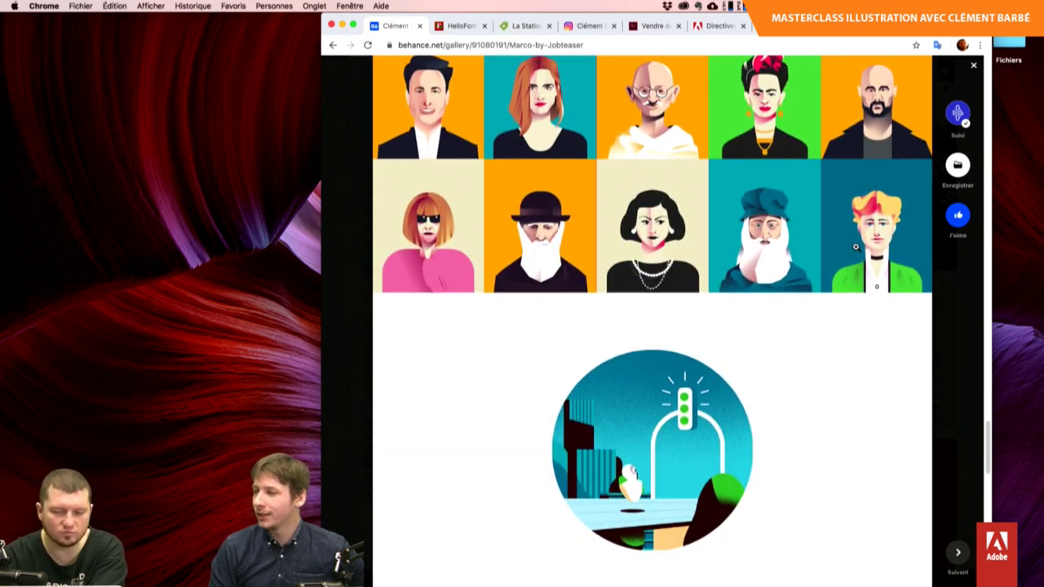
pyautogui.scroll(-3, 855, 247)
pyautogui.scroll(-1, 856, 248)
pyautogui.scroll(-4, 856, 247)
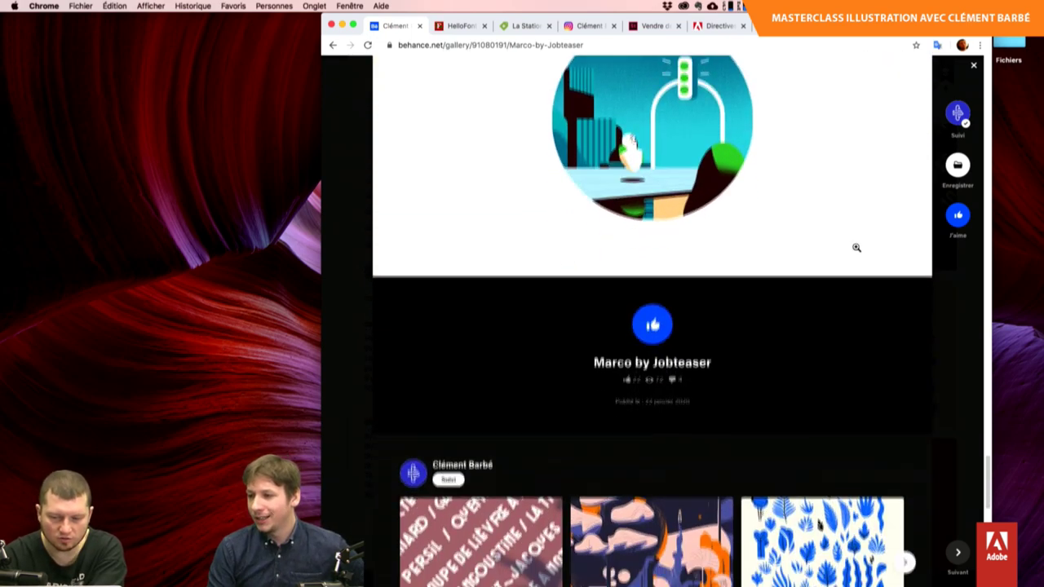
pyautogui.scroll(5, 856, 247)
pyautogui.scroll(-2, 857, 247)
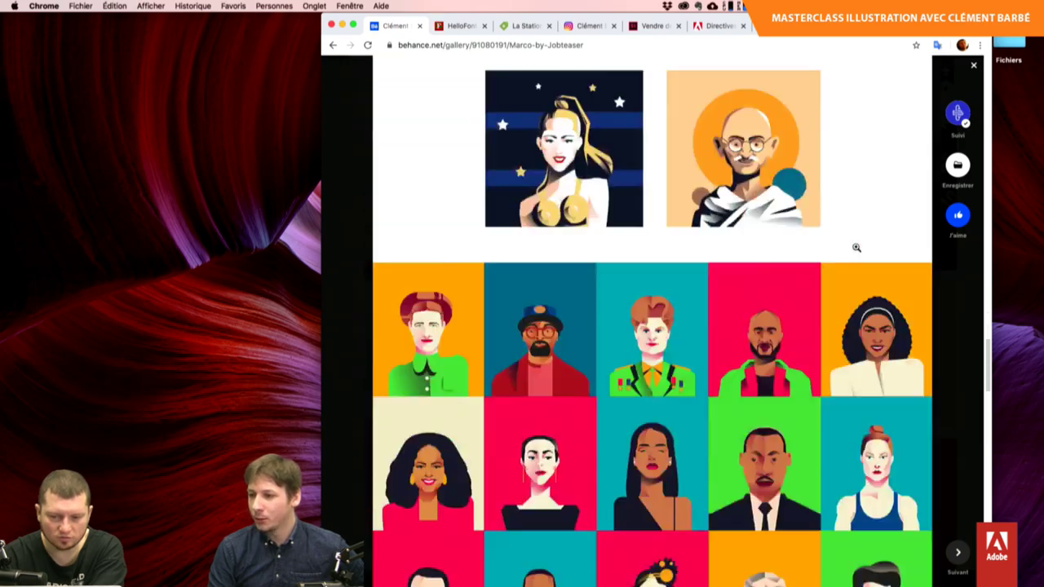
pyautogui.scroll(-5, 857, 247)
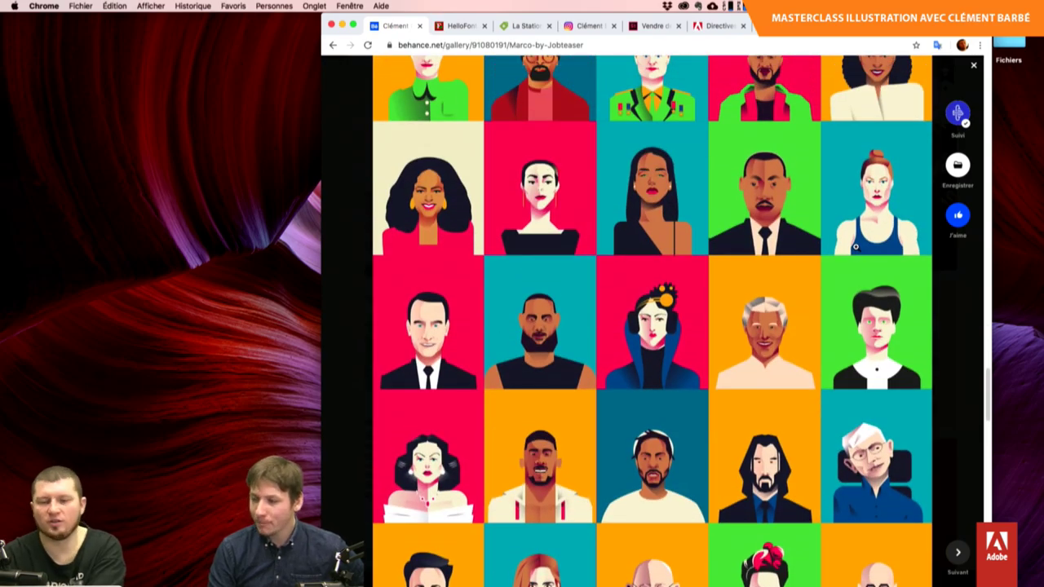
pyautogui.scroll(1, 855, 247)
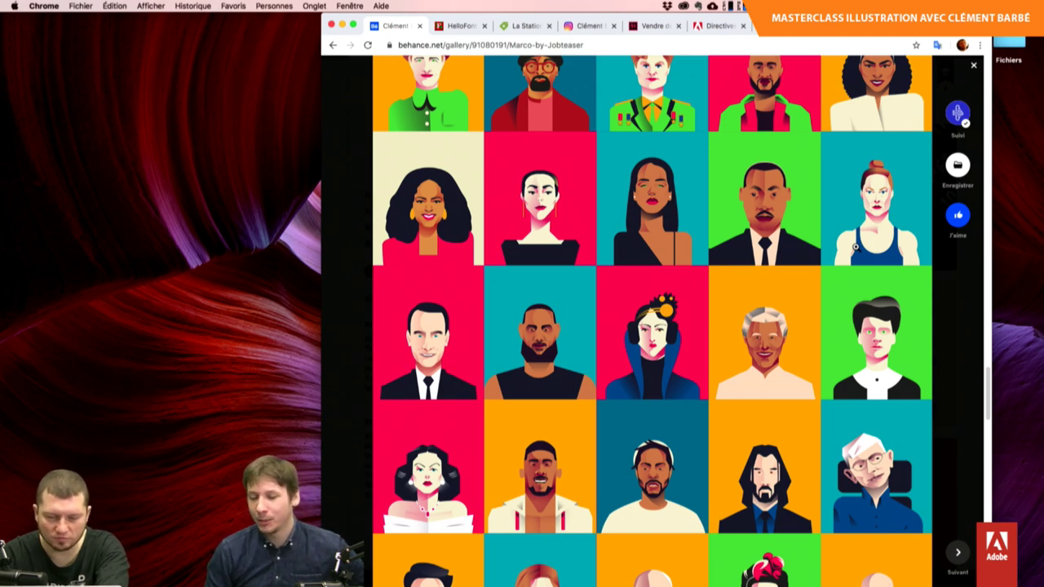
pyautogui.scroll(2, 855, 247)
pyautogui.scroll(1, 855, 247)
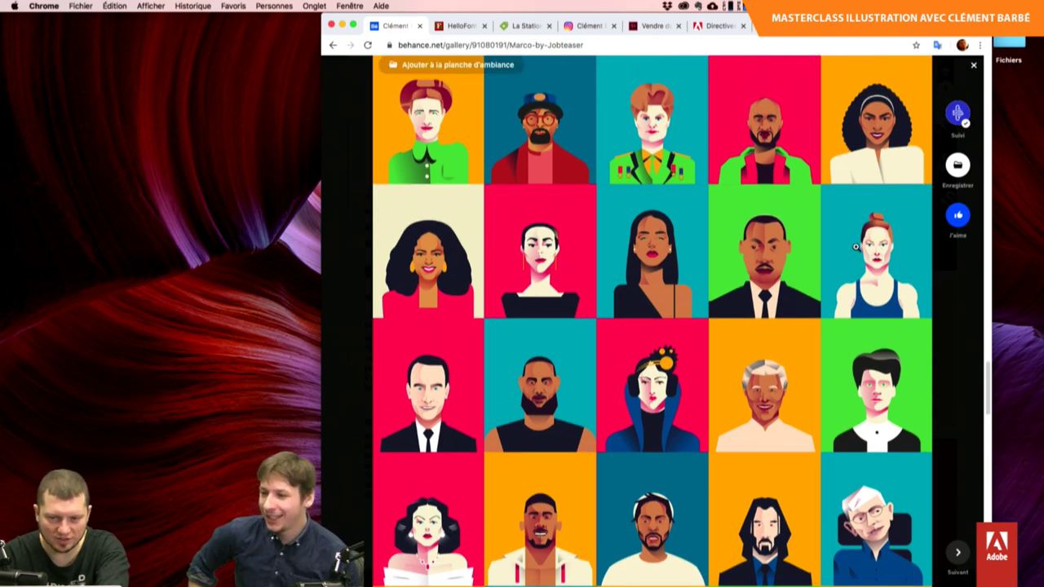
pyautogui.scroll(-1, 855, 247)
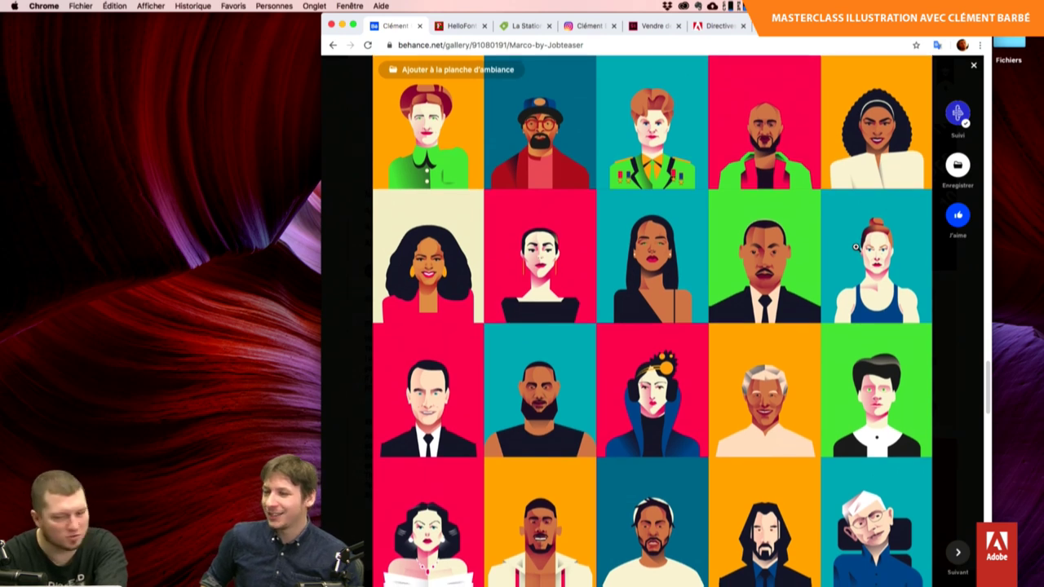
pyautogui.scroll(-1, 855, 247)
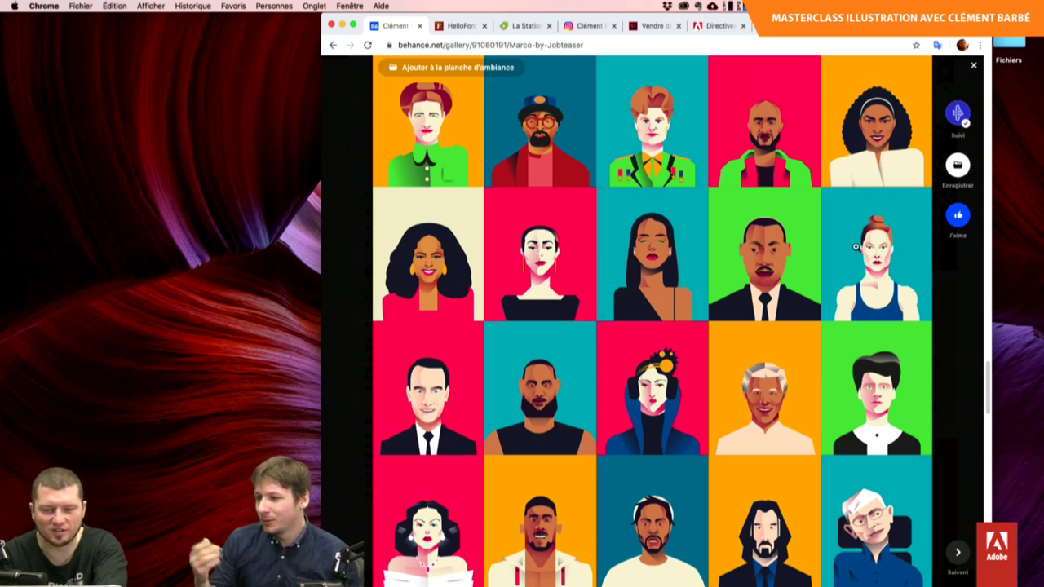
# Close the Marco by Jobteaser viewer with Esc and glance over the profile gallery.
pyautogui.press('Escape')
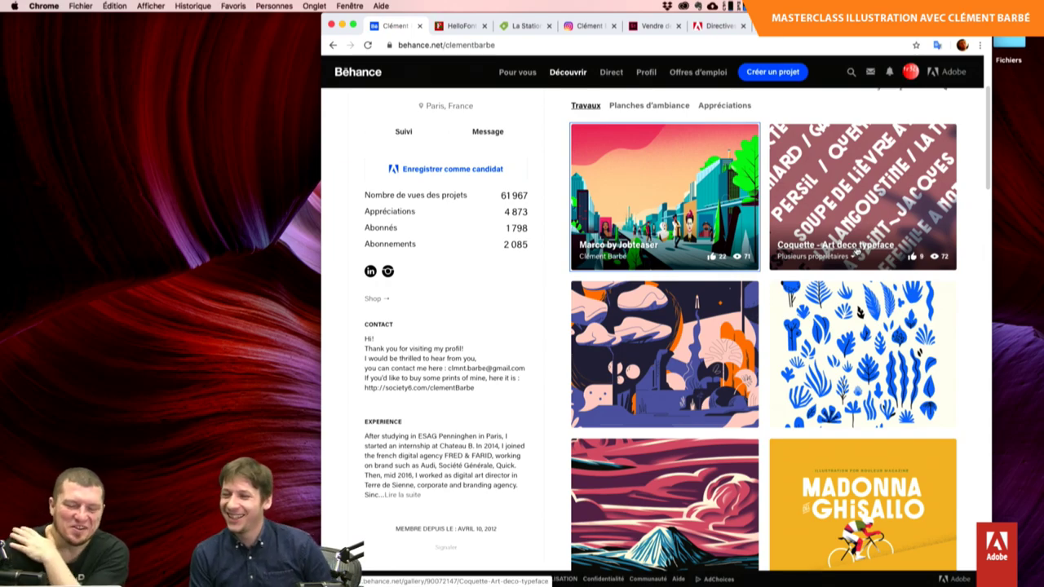
pyautogui.scroll(-2, 858, 253)
pyautogui.scroll(-3, 858, 253)
pyautogui.scroll(3, 858, 252)
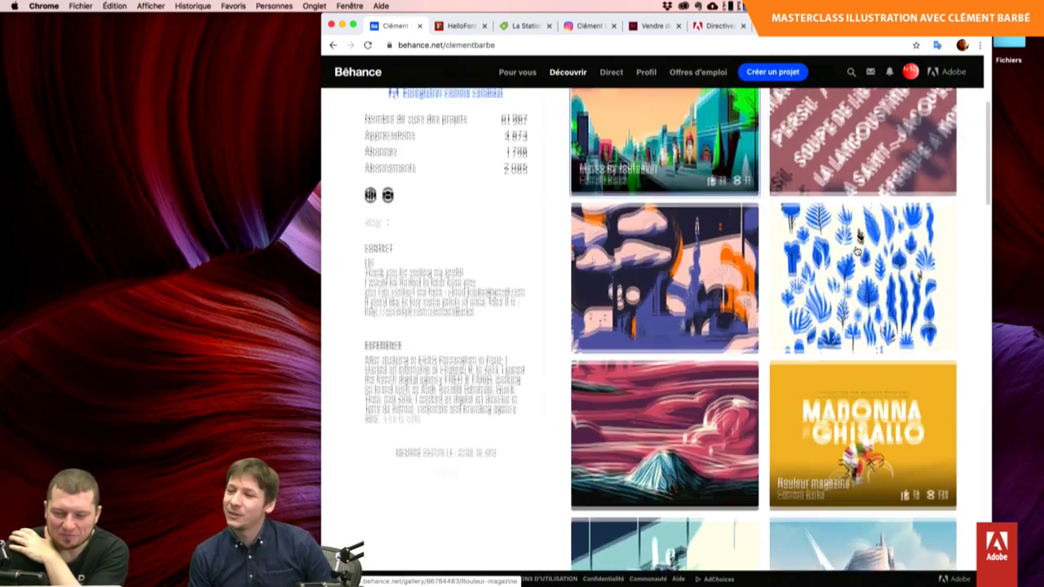
pyautogui.scroll(1, 858, 253)
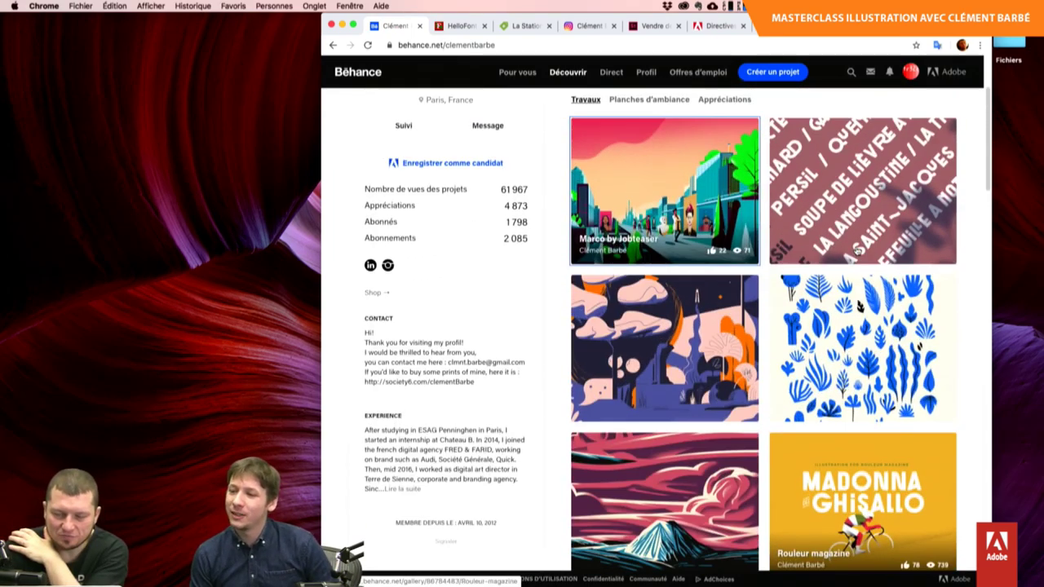
# Open the Marco by Jobteaser project and glance at its opening images.
pyautogui.click(701, 136)
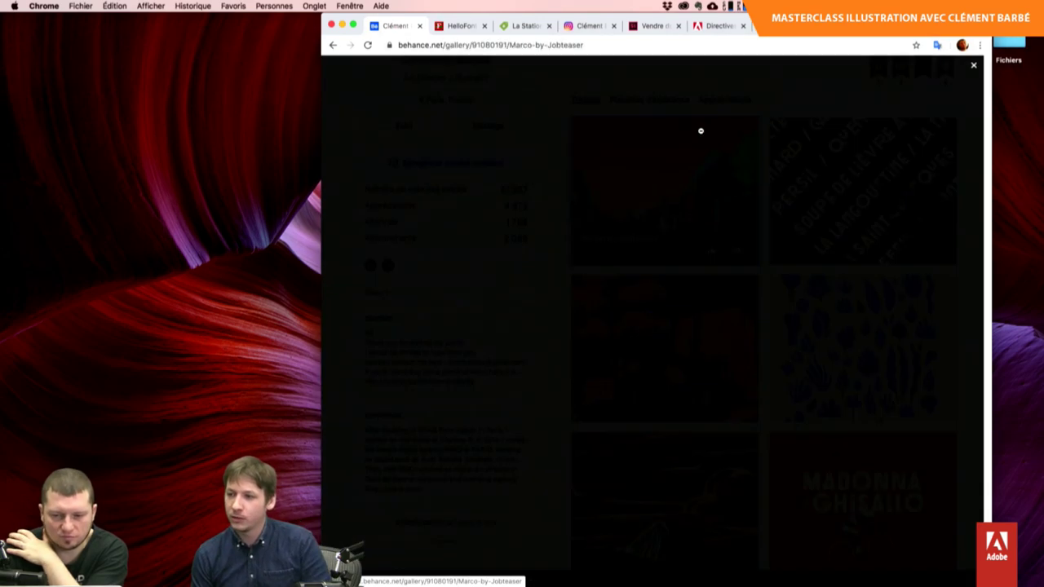
pyautogui.scroll(-2, 731, 195)
pyautogui.scroll(-5, 731, 195)
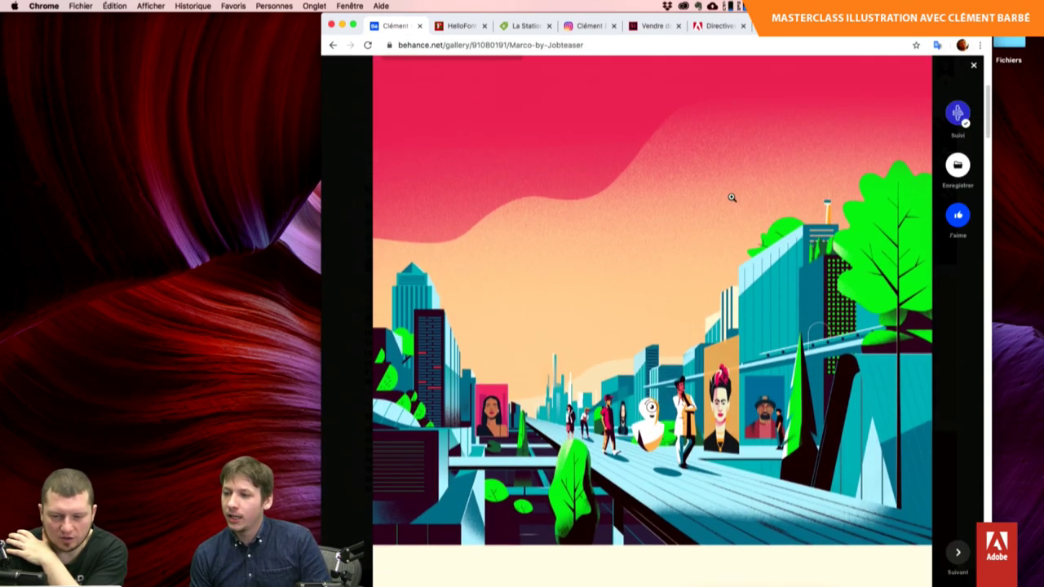
pyautogui.scroll(3, 731, 196)
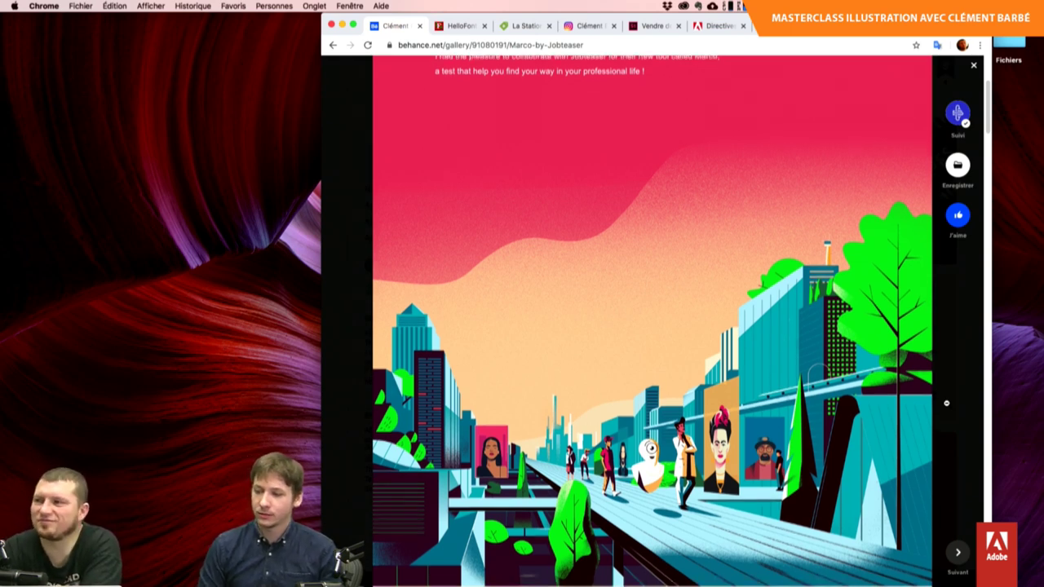
# Scroll further down the project, then back up to the pink-sky street illustration and intro text.
pyautogui.scroll(-5, 946, 403)
pyautogui.scroll(-4, 947, 403)
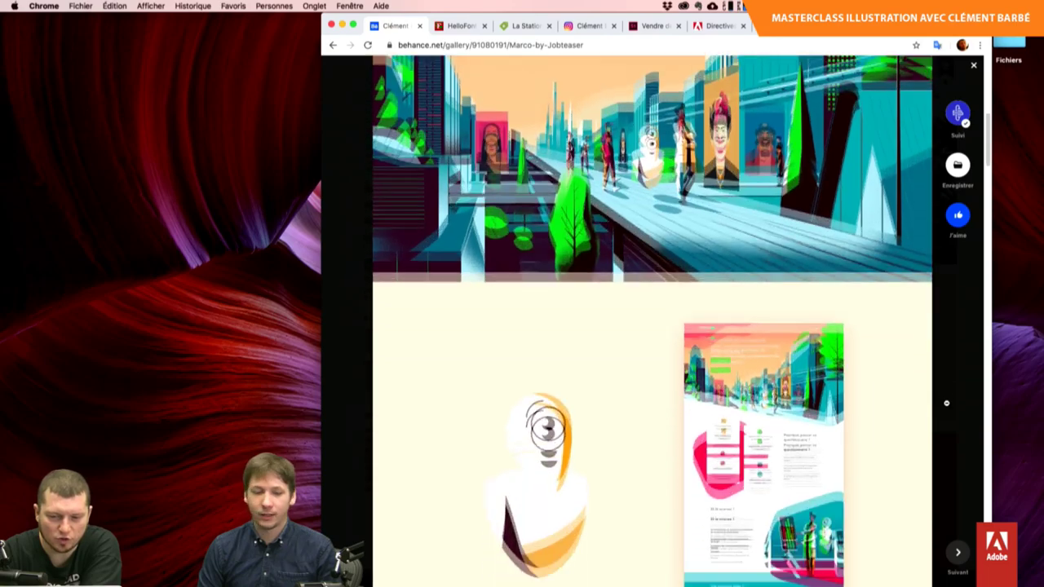
pyautogui.scroll(-5, 947, 403)
pyautogui.scroll(-2, 946, 403)
pyautogui.scroll(4, 946, 403)
pyautogui.scroll(5, 947, 403)
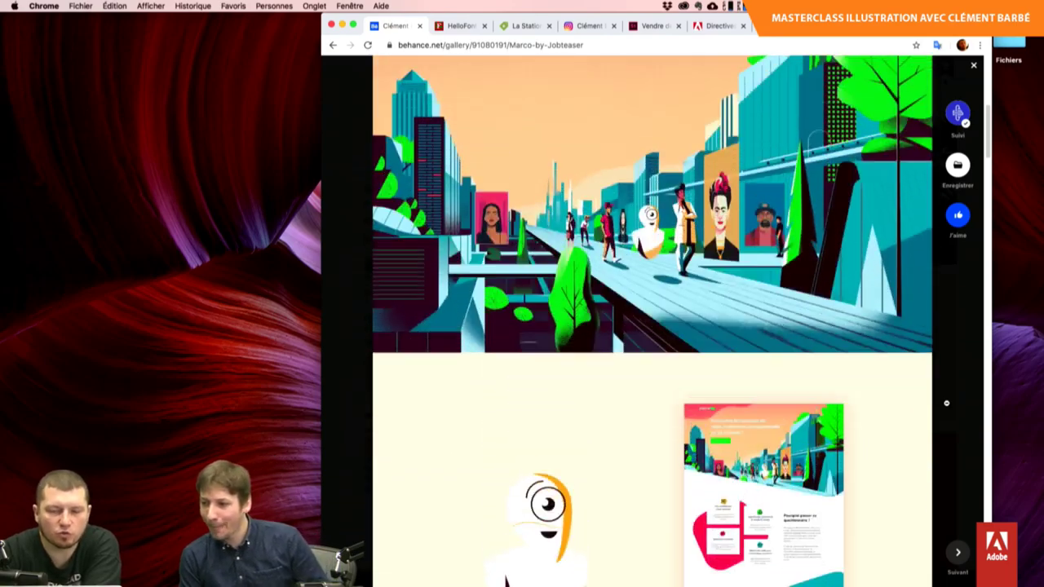
pyautogui.scroll(4, 947, 403)
pyautogui.scroll(2, 947, 403)
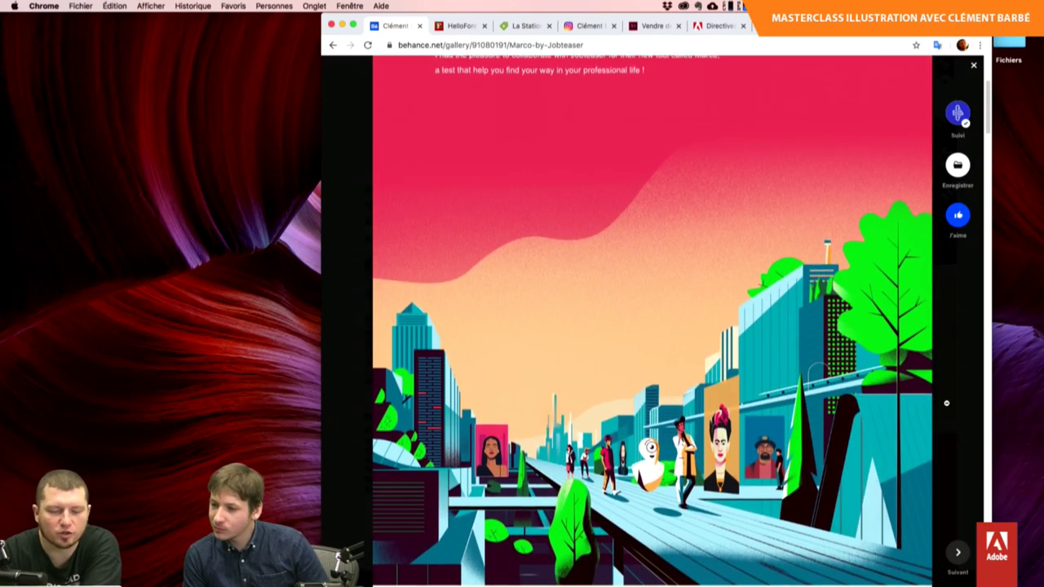
pyautogui.scroll(1, 946, 403)
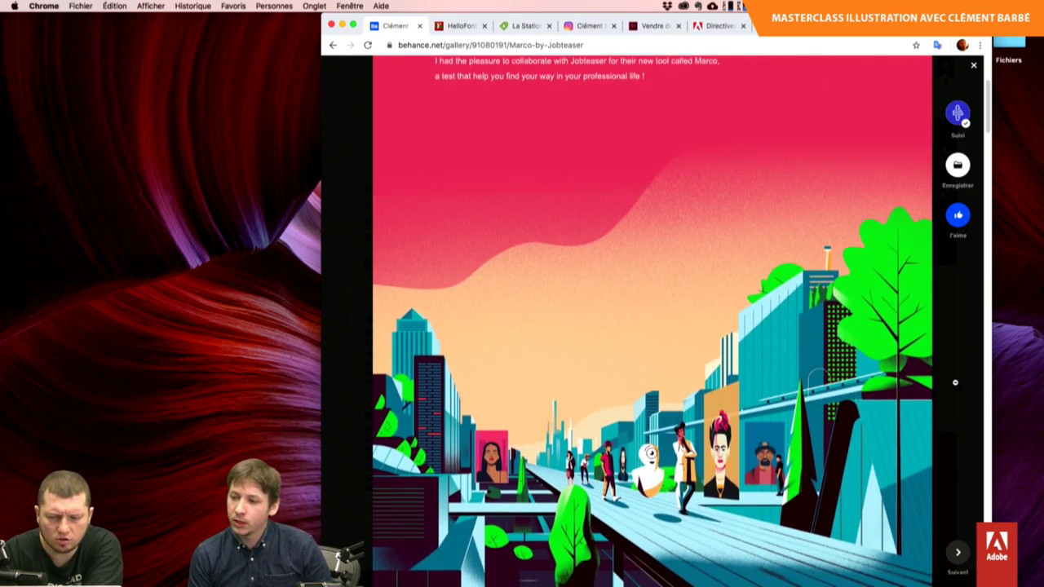
# Scroll down through the Marco by Jobteaser pencil sketches.
pyautogui.scroll(-3, 956, 382)
pyautogui.scroll(-3, 956, 382)
pyautogui.scroll(-5, 955, 382)
pyautogui.scroll(-2, 956, 382)
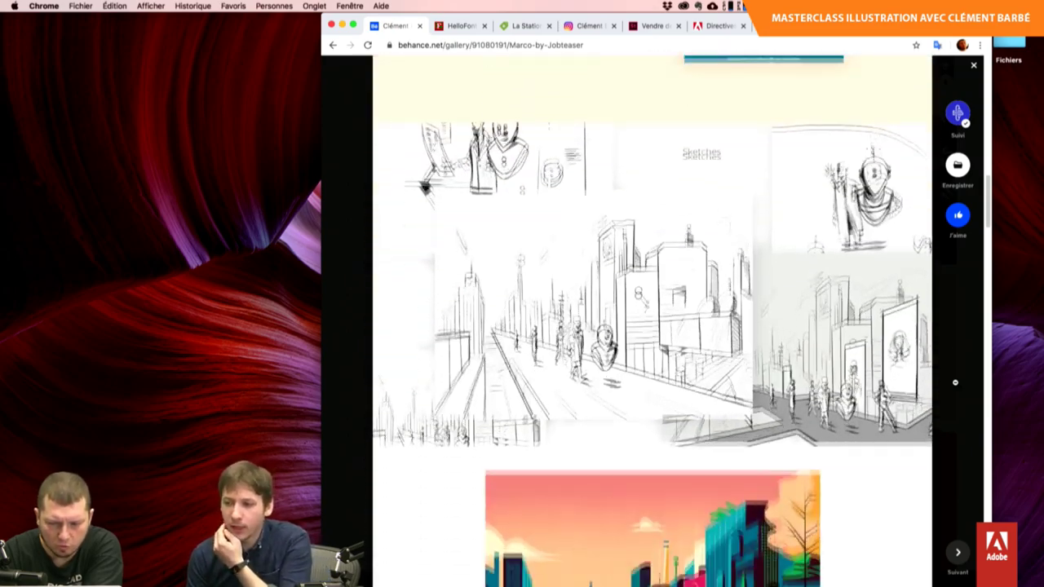
pyautogui.scroll(-3, 956, 382)
pyautogui.scroll(2, 956, 381)
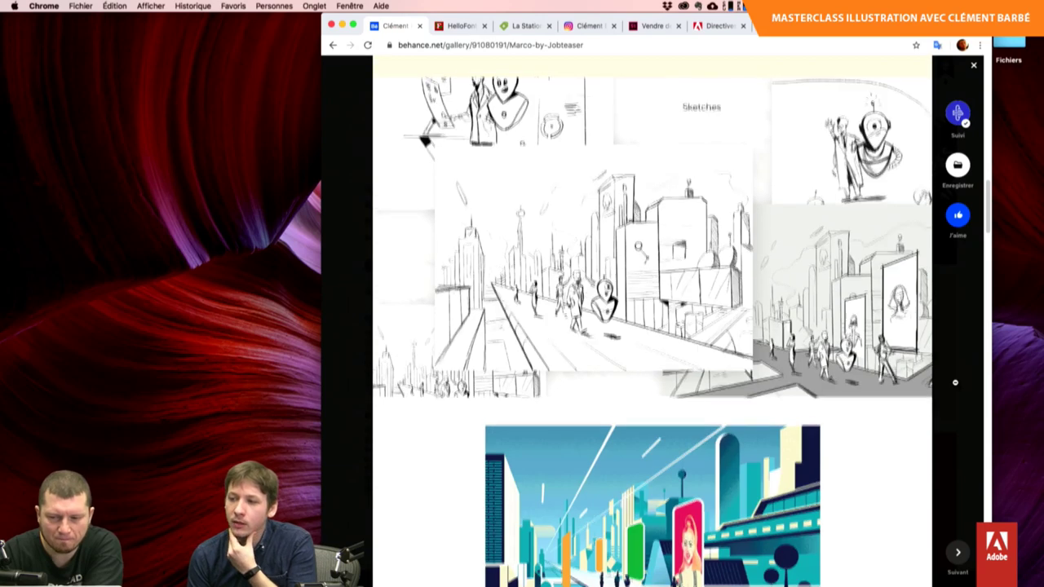
pyautogui.scroll(-1, 956, 382)
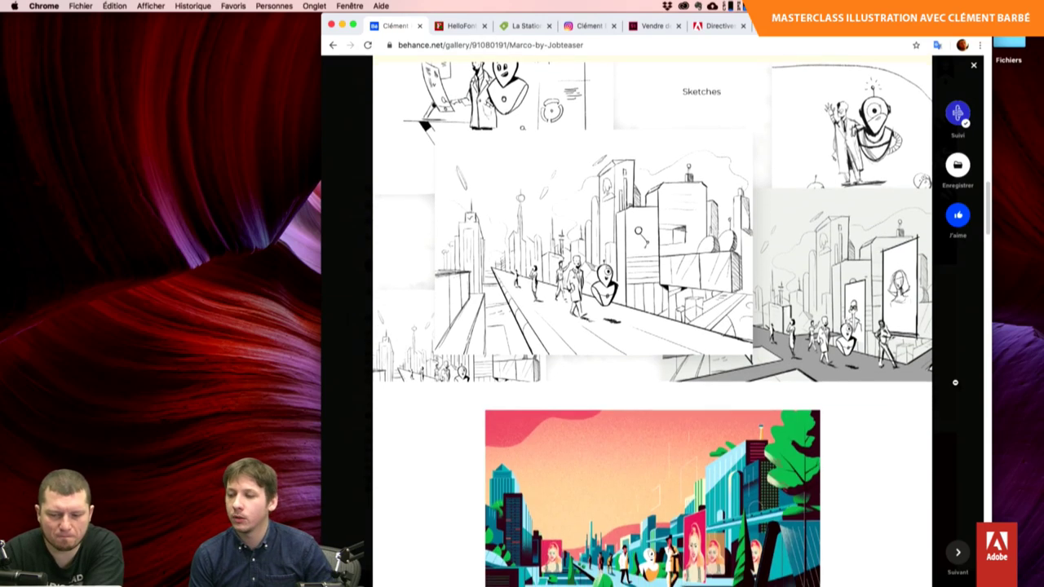
pyautogui.scroll(-2, 955, 382)
pyautogui.scroll(-3, 955, 382)
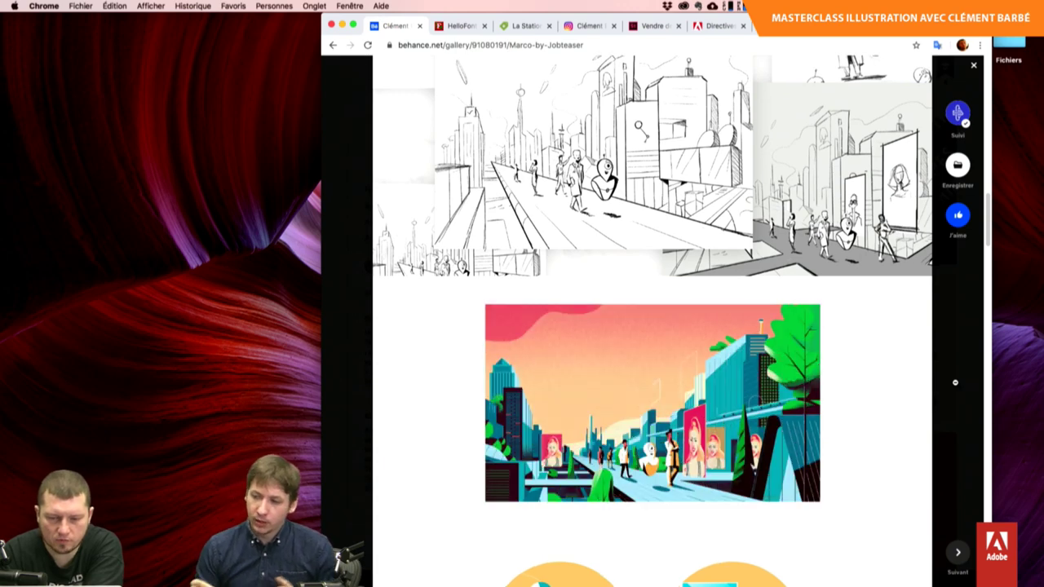
# Continue down to the circular illustrations, then scroll back up.
pyautogui.scroll(-5, 955, 382)
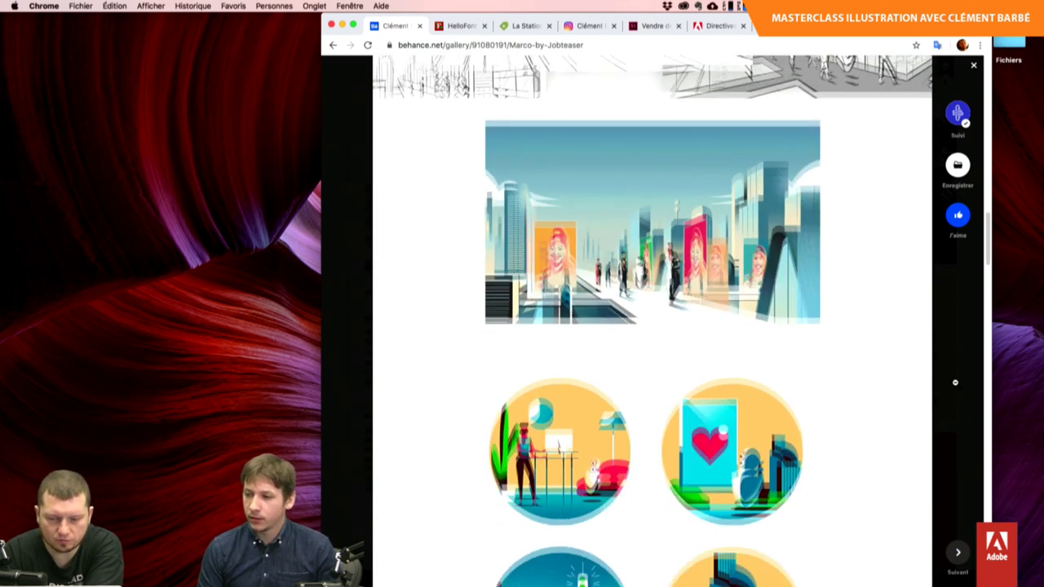
pyautogui.scroll(-3, 956, 382)
pyautogui.scroll(-3, 955, 382)
pyautogui.scroll(-1, 956, 381)
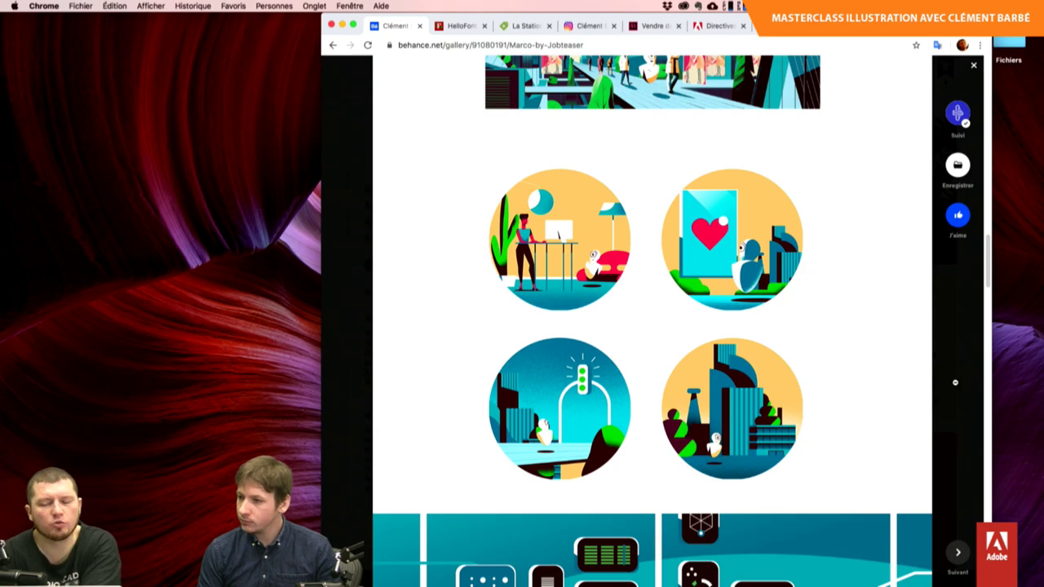
pyautogui.scroll(10, 956, 382)
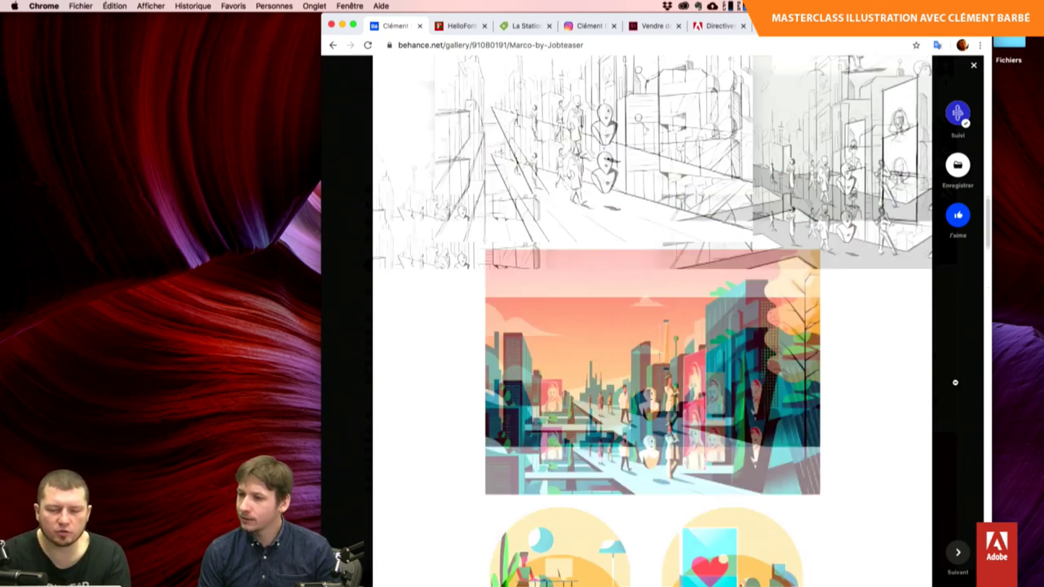
pyautogui.scroll(-10, 956, 382)
pyautogui.scroll(1, 955, 382)
pyautogui.scroll(2, 955, 382)
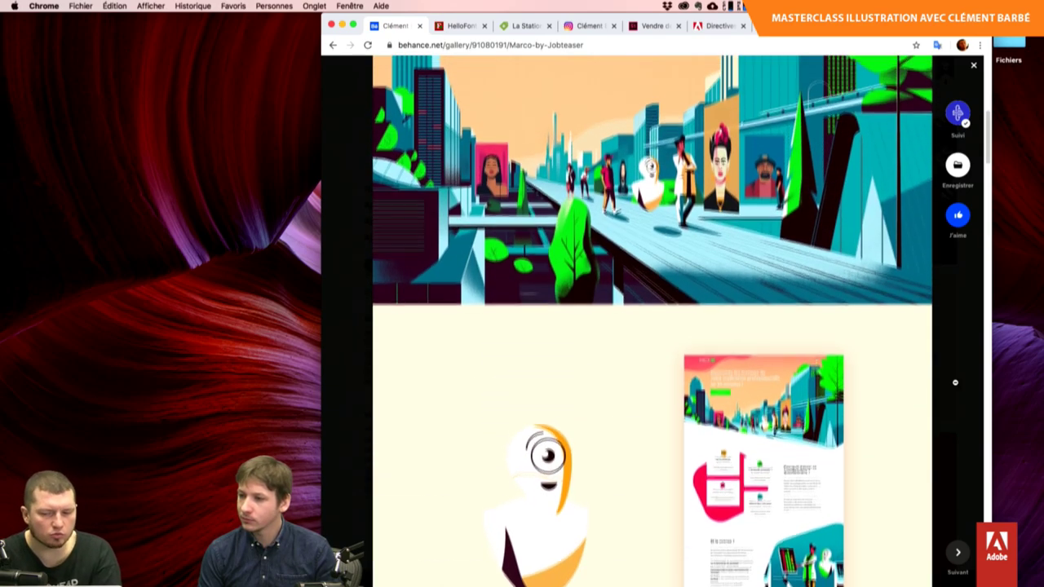
pyautogui.scroll(4, 955, 382)
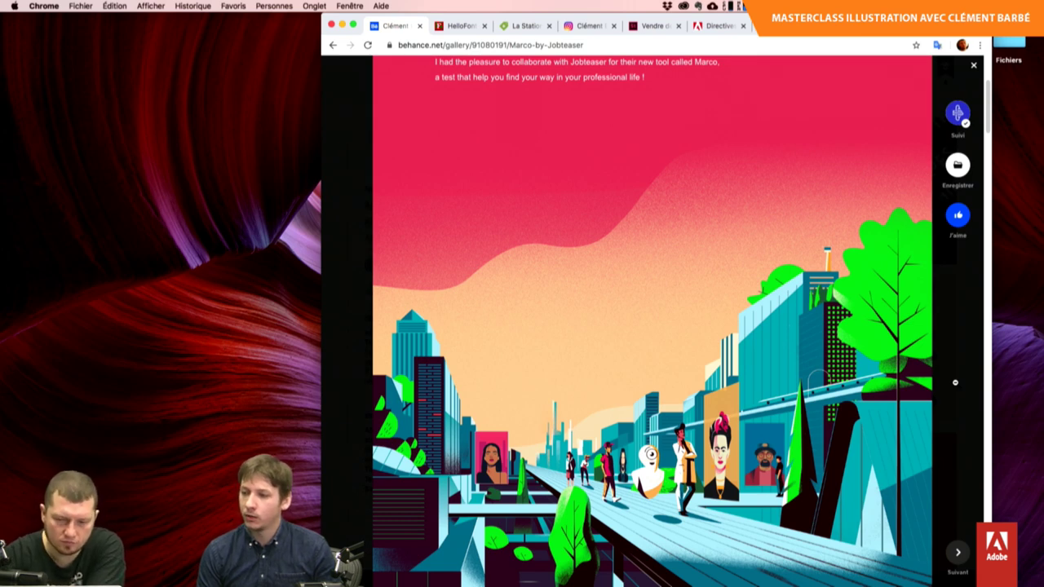
# Look over the project once more and close it to return to the illustrator's profile page.
pyautogui.scroll(-1, 956, 382)
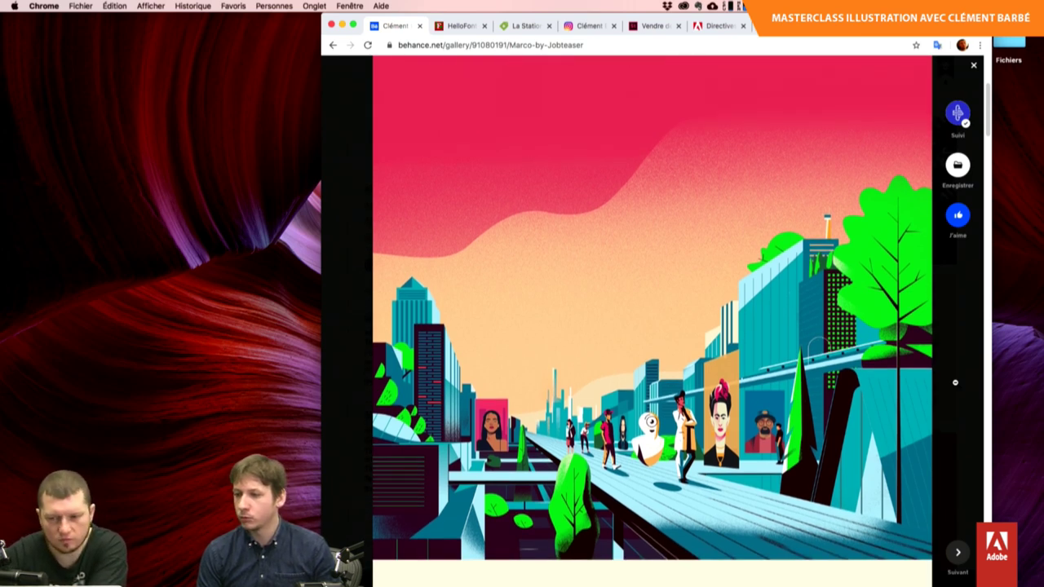
pyautogui.scroll(-1, 956, 382)
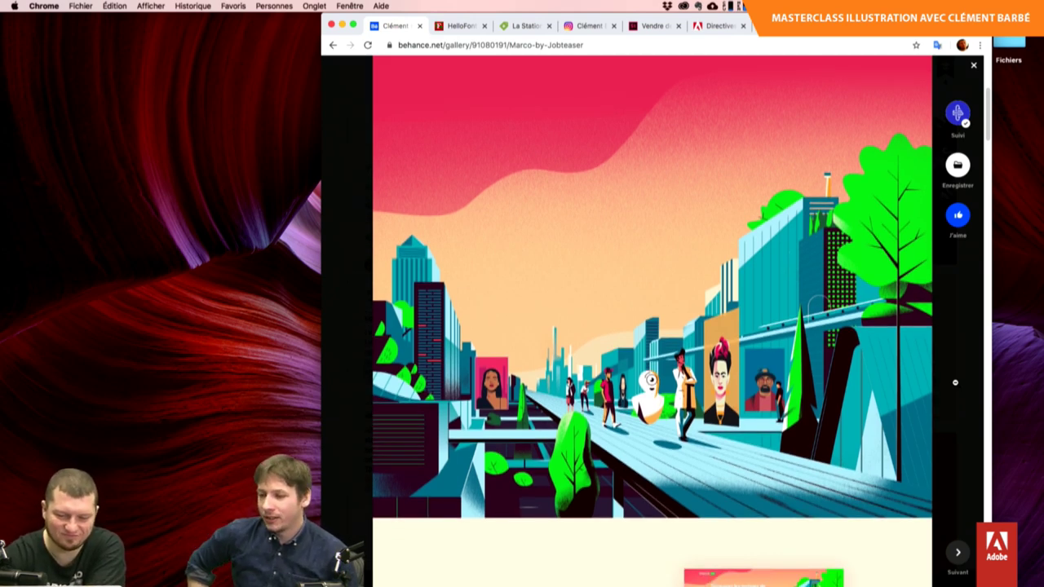
pyautogui.scroll(1, 955, 382)
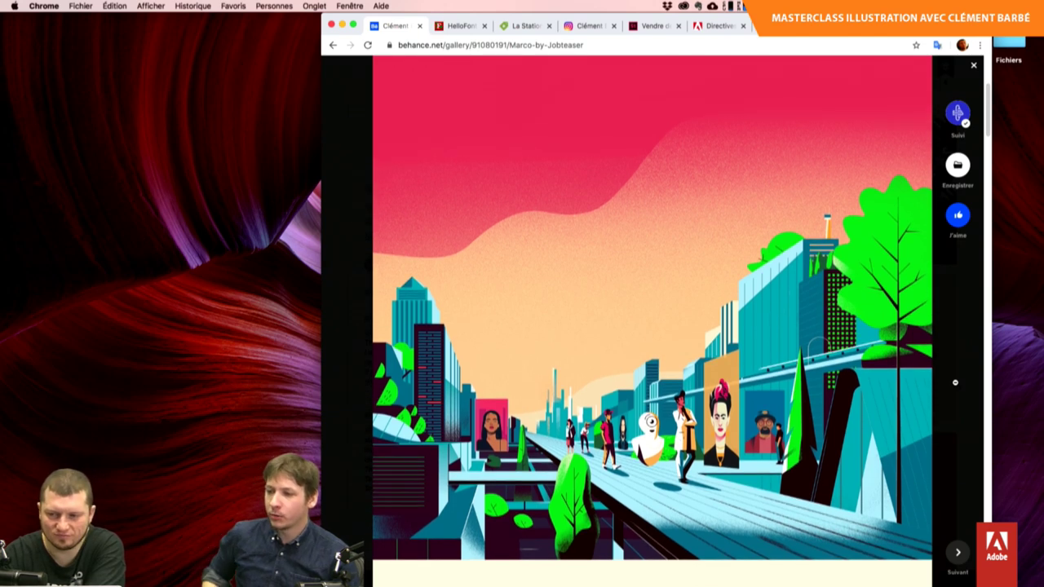
pyautogui.scroll(1, 956, 382)
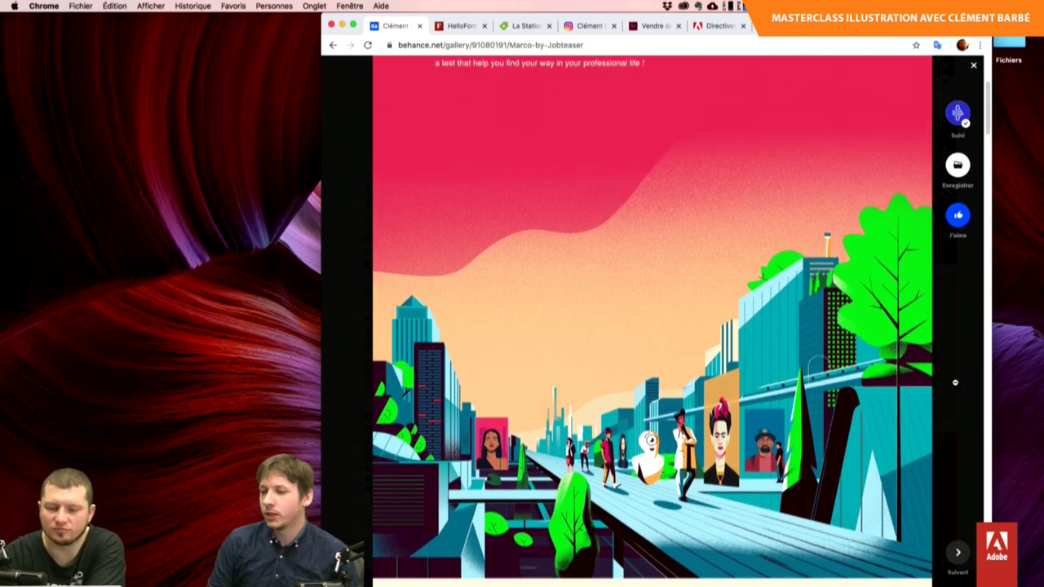
pyautogui.scroll(1, 955, 382)
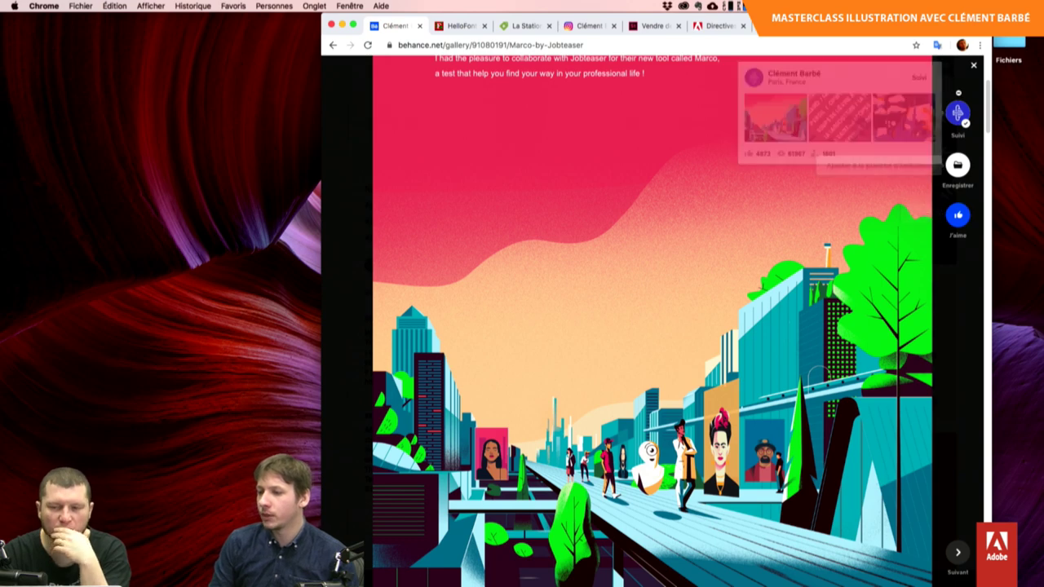
pyautogui.click(973, 66)
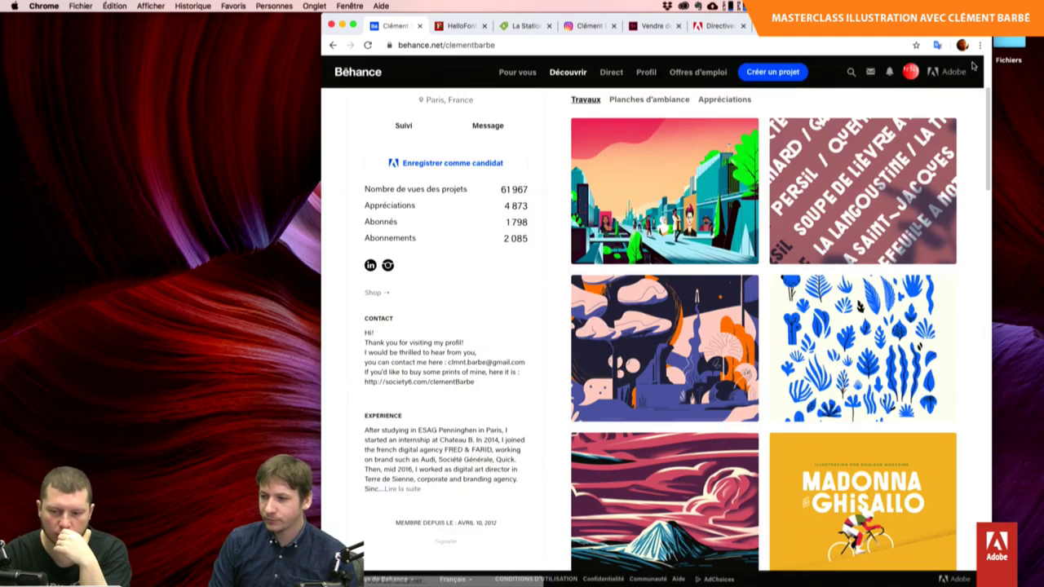
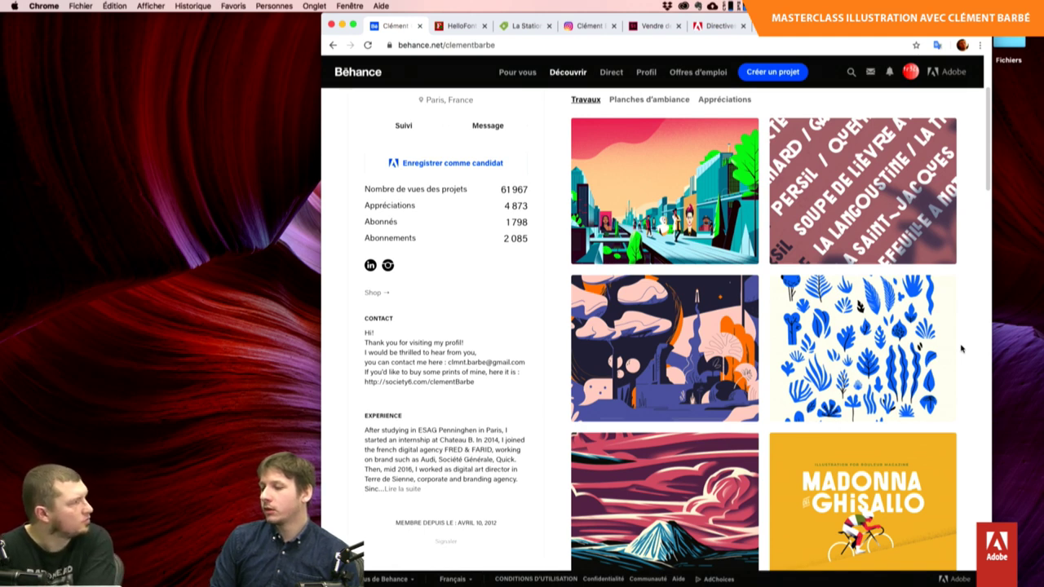
# Browse the illustrator's portfolio grid to locate the Tropical set project.
pyautogui.scroll(-1, 962, 349)
pyautogui.scroll(-1, 961, 348)
pyautogui.scroll(-1, 961, 348)
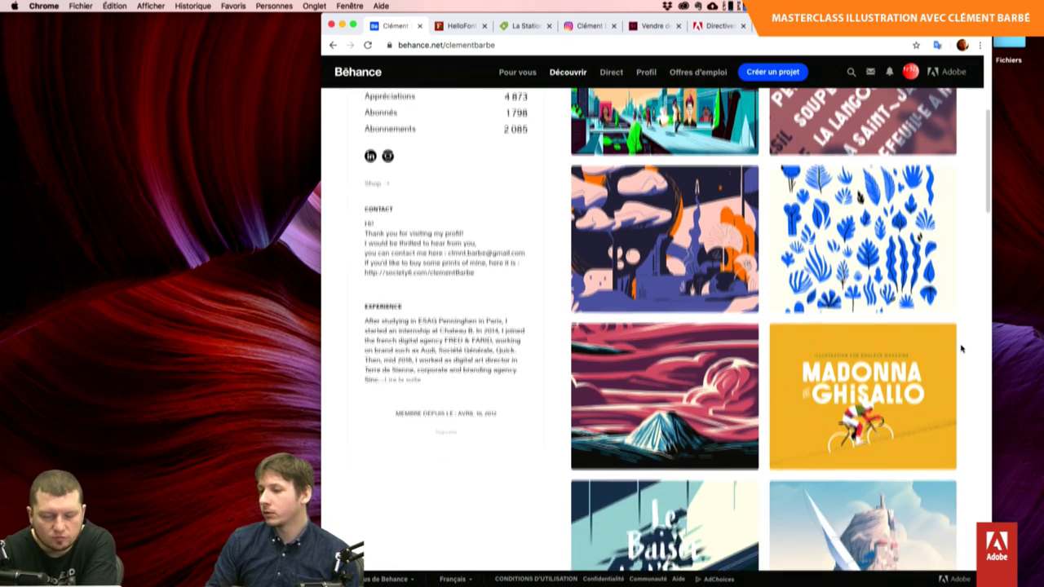
pyautogui.scroll(-1, 961, 349)
pyautogui.scroll(-1, 961, 349)
pyautogui.scroll(-1, 961, 349)
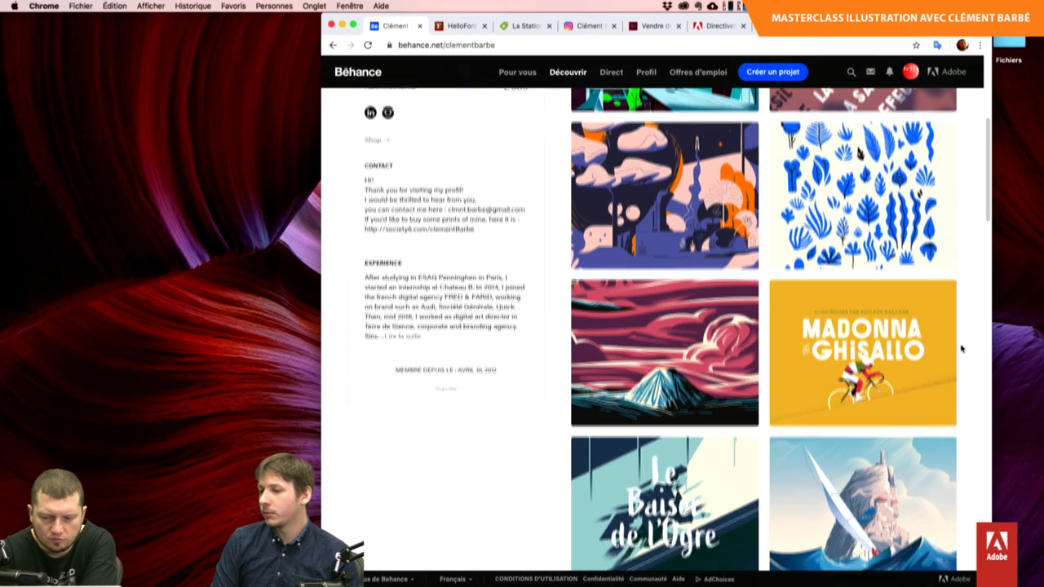
pyautogui.scroll(-1, 962, 348)
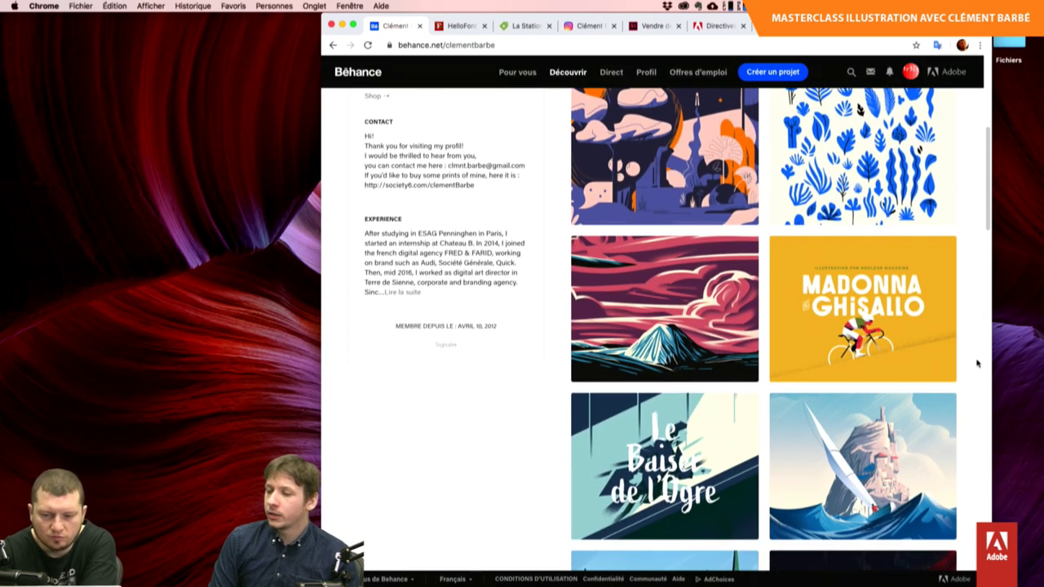
pyautogui.scroll(-1, 977, 363)
pyautogui.scroll(-2, 977, 363)
pyautogui.scroll(-1, 977, 363)
pyautogui.scroll(-3, 978, 363)
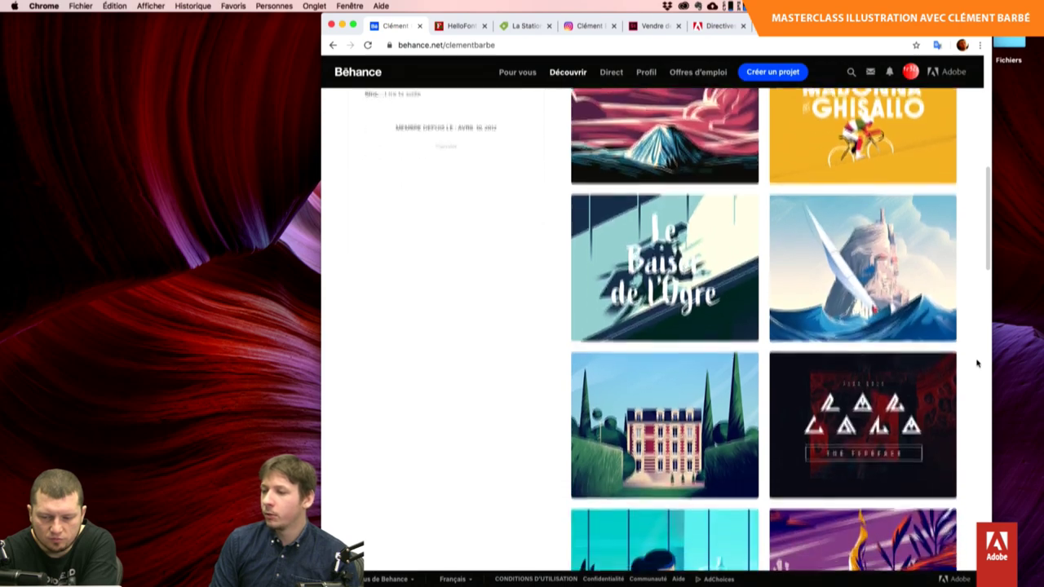
pyautogui.scroll(-1, 977, 363)
pyautogui.scroll(-1, 977, 366)
pyautogui.scroll(-1, 971, 383)
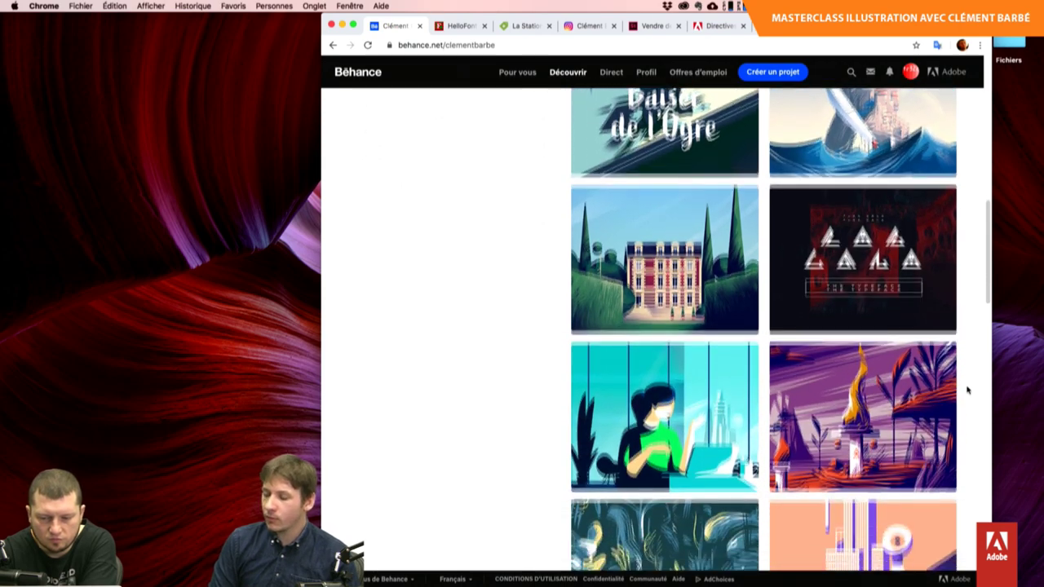
pyautogui.scroll(-2, 968, 390)
pyautogui.scroll(-1, 967, 390)
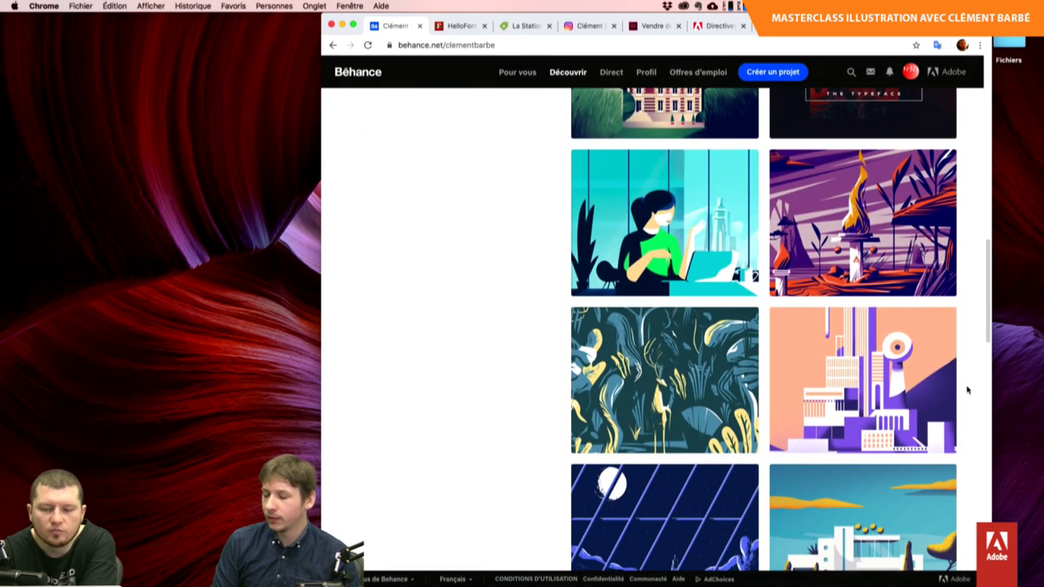
pyautogui.scroll(-2, 966, 344)
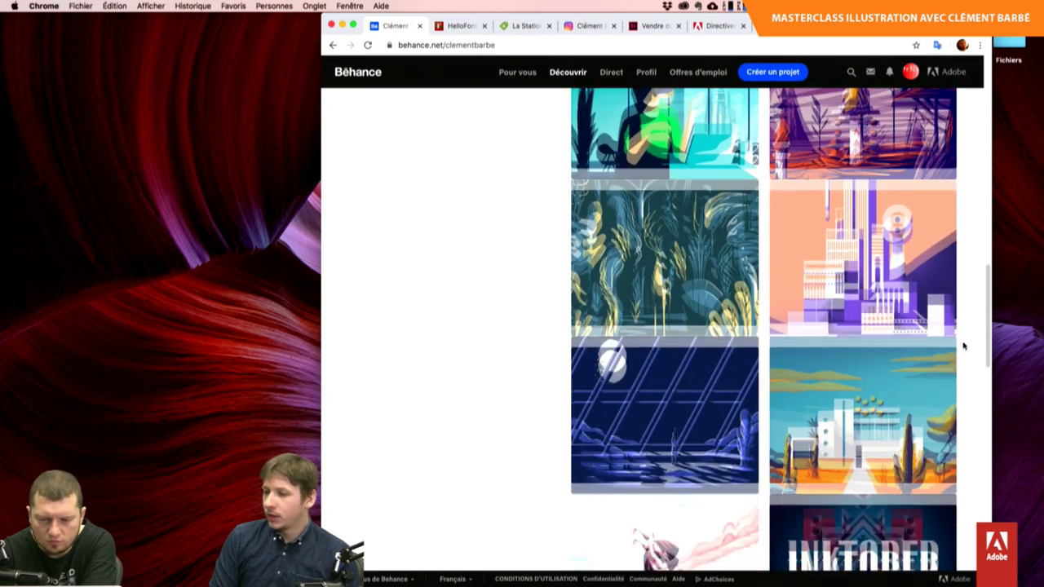
pyautogui.scroll(-3, 965, 345)
pyautogui.scroll(-2, 963, 346)
pyautogui.scroll(-1, 963, 346)
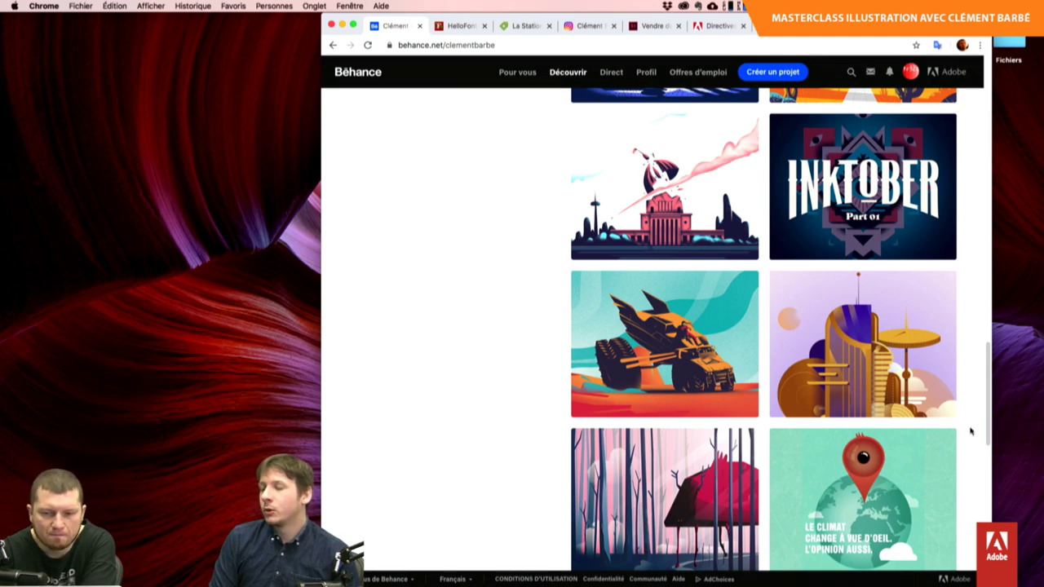
pyautogui.scroll(-1, 971, 432)
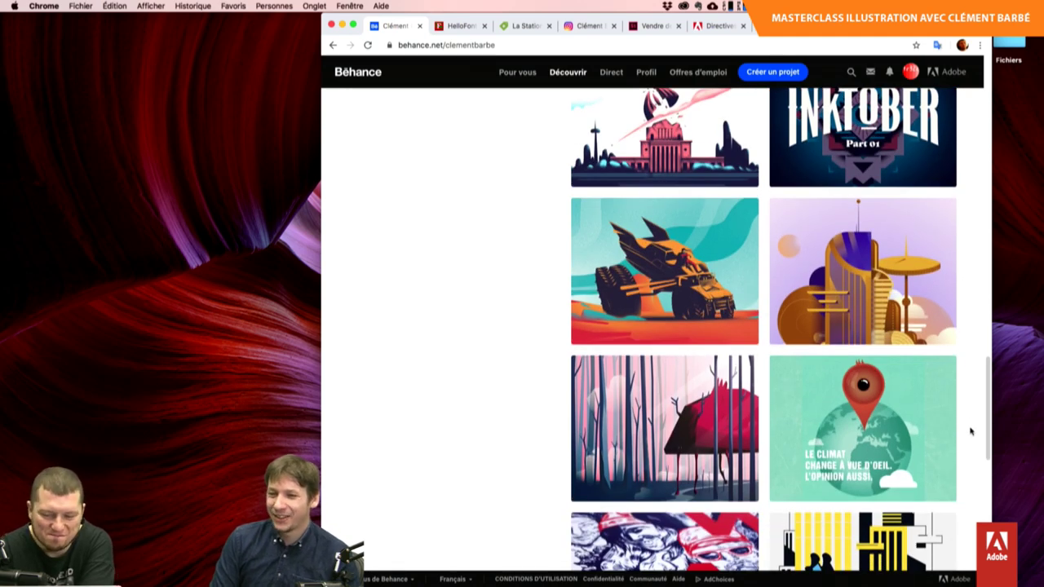
pyautogui.scroll(-1, 971, 432)
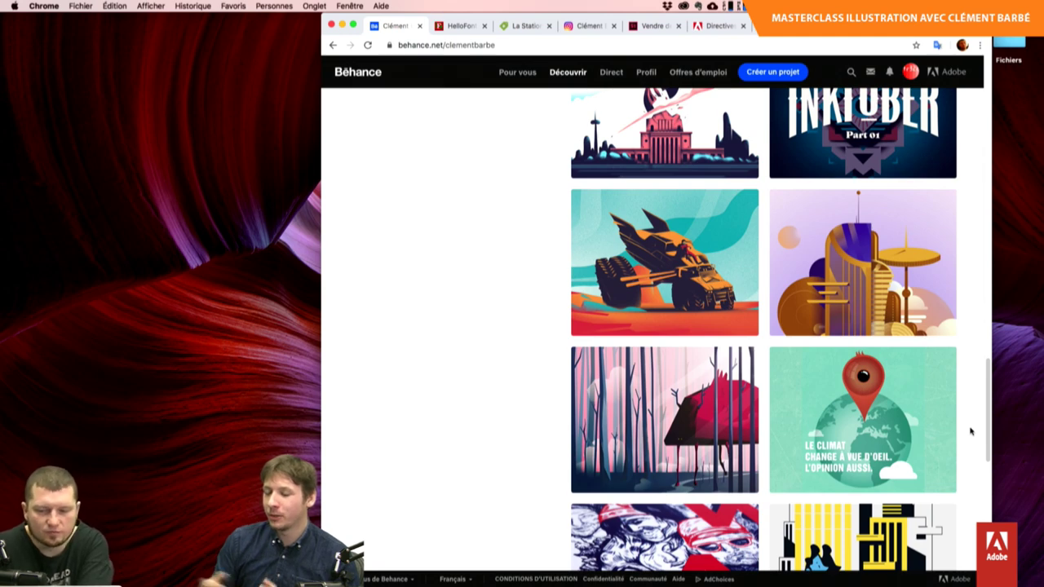
pyautogui.scroll(1, 971, 431)
pyautogui.scroll(1, 971, 432)
pyautogui.scroll(1, 971, 432)
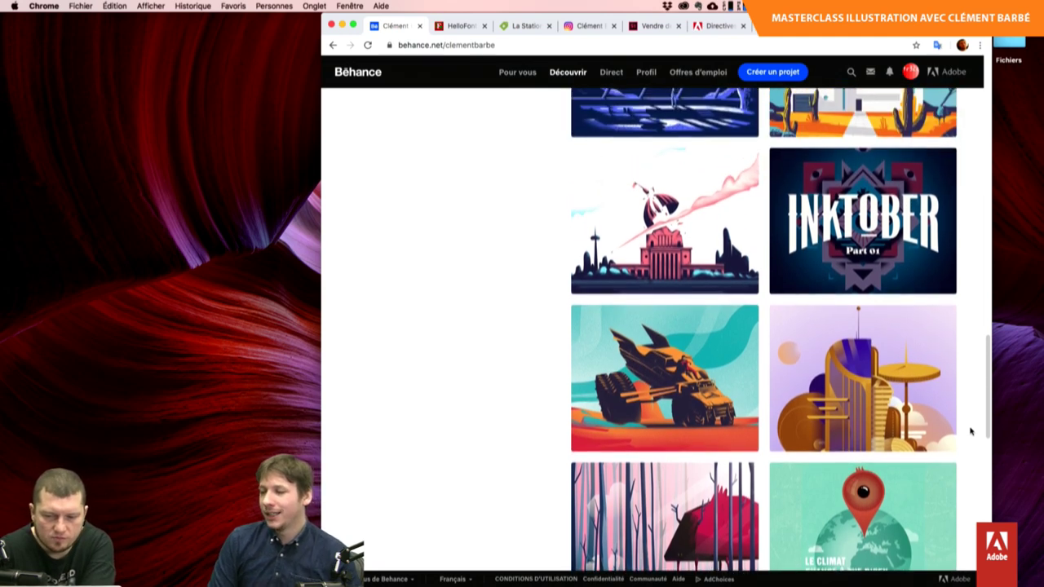
pyautogui.scroll(1, 971, 432)
pyautogui.scroll(1, 971, 432)
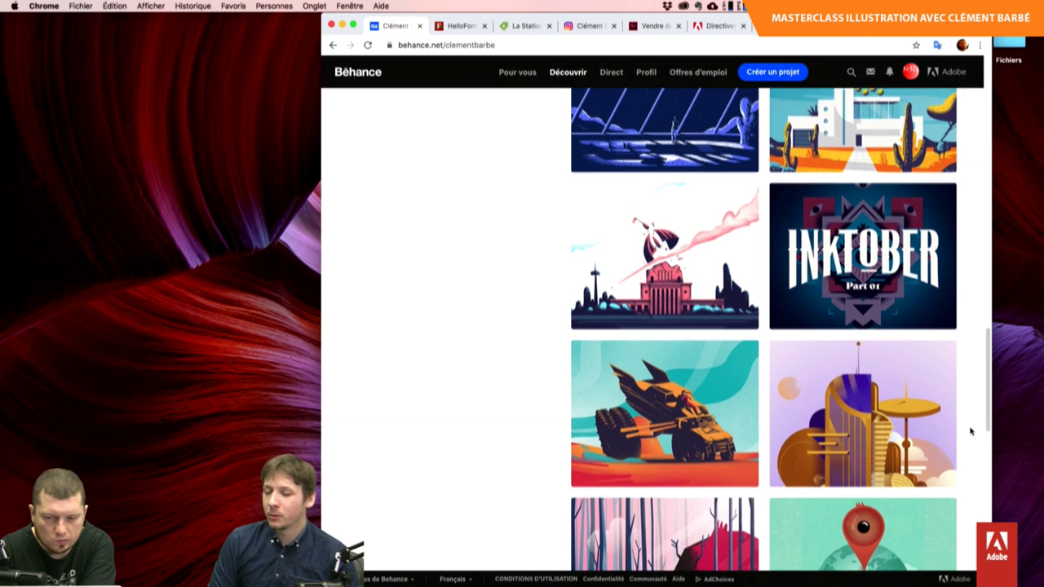
pyautogui.scroll(1, 970, 432)
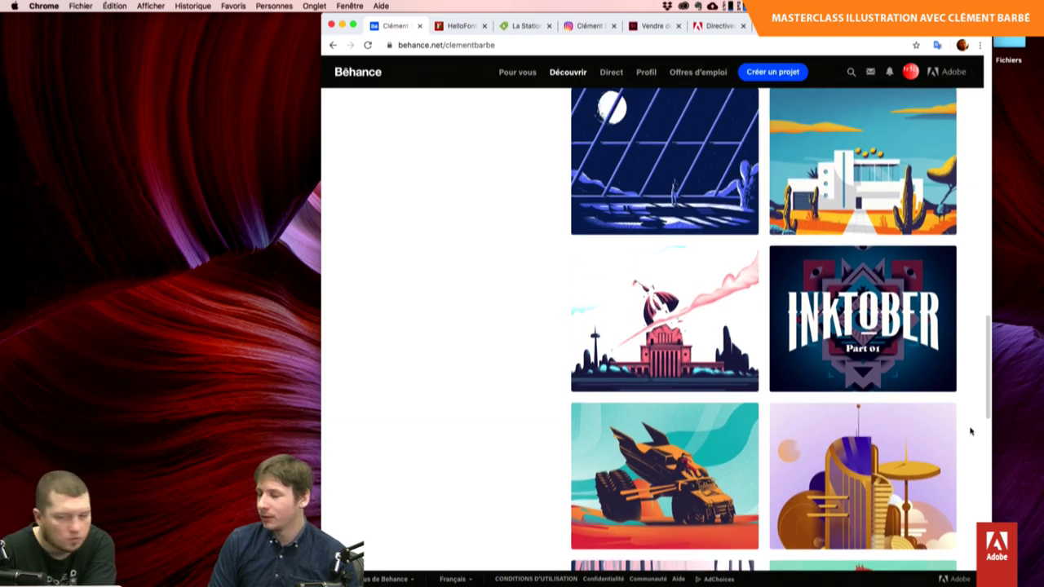
pyautogui.scroll(1, 971, 432)
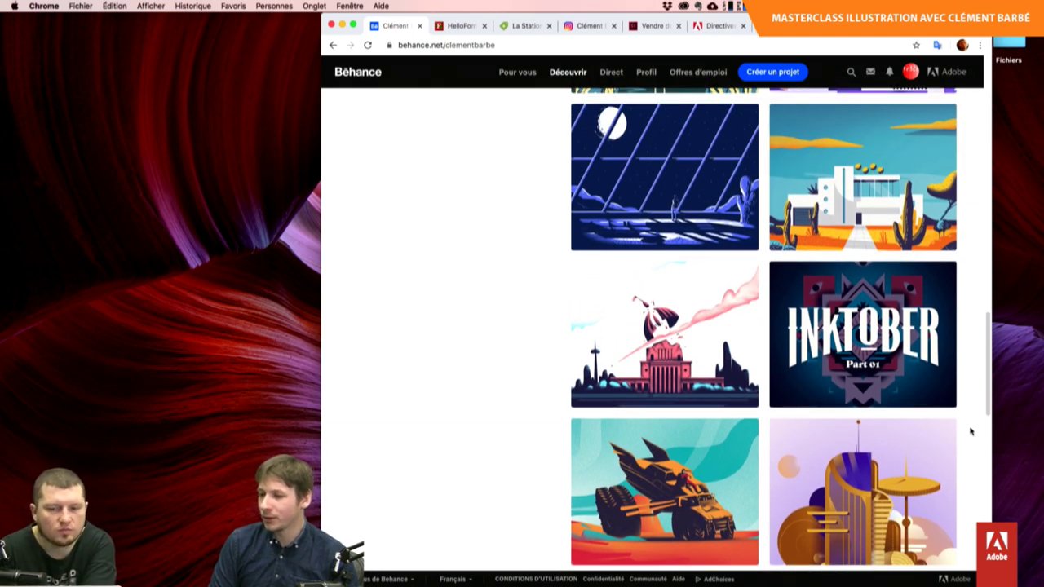
pyautogui.scroll(1, 971, 431)
pyautogui.scroll(1, 971, 431)
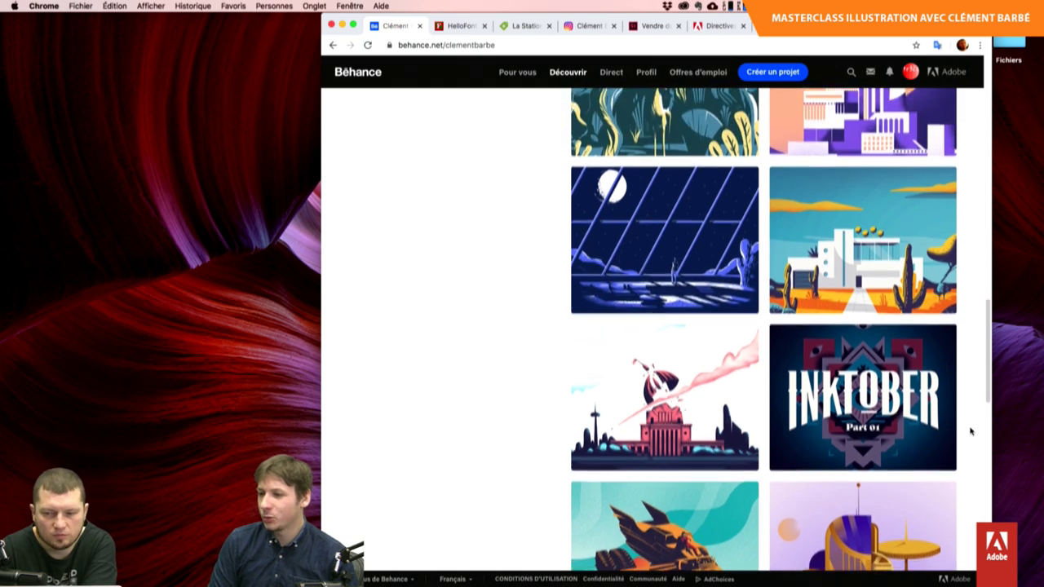
pyautogui.scroll(1, 971, 432)
pyautogui.scroll(1, 971, 432)
pyautogui.scroll(1, 971, 432)
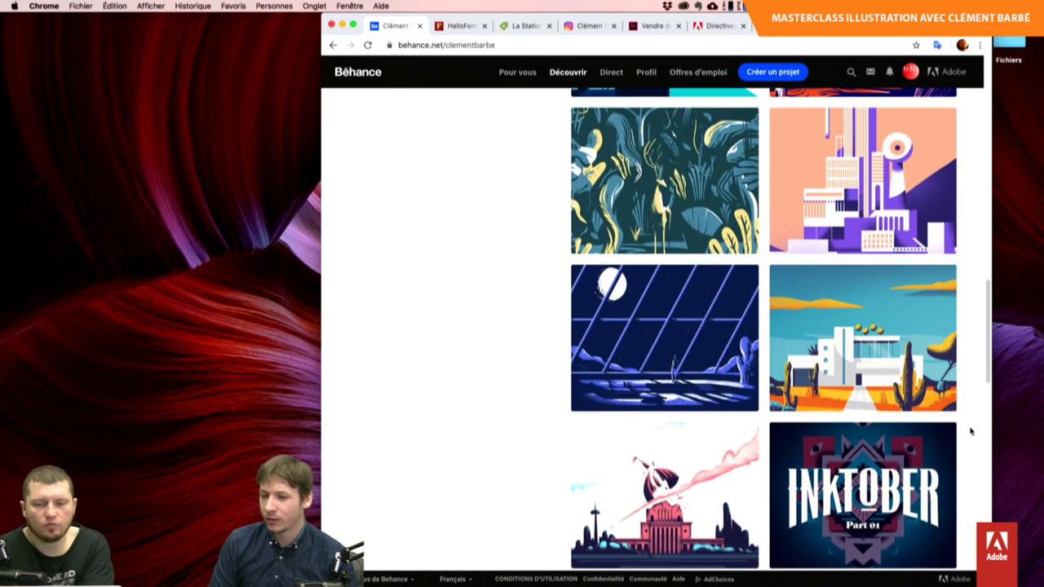
pyautogui.scroll(1, 970, 432)
pyautogui.scroll(1, 971, 432)
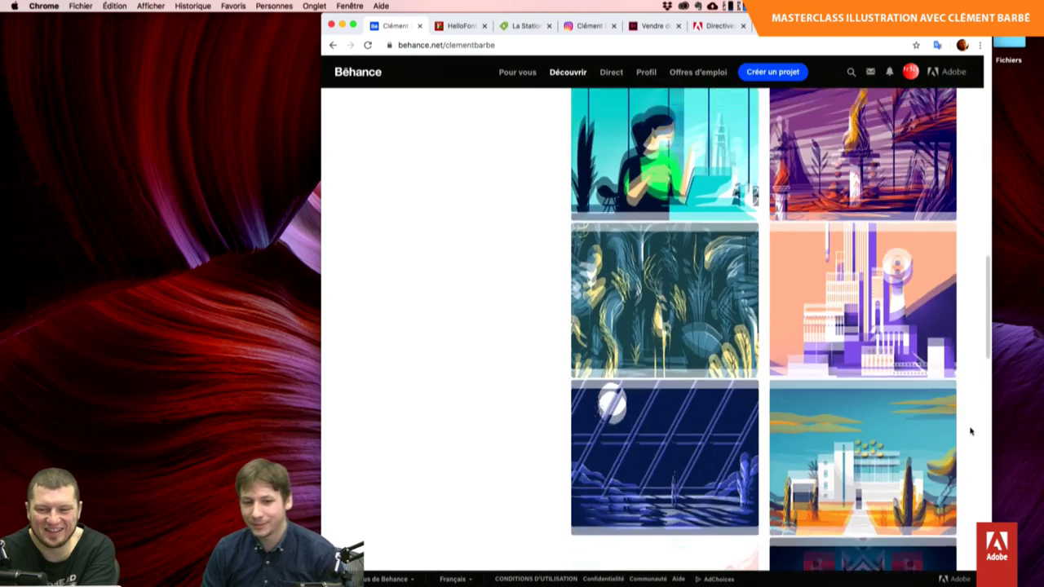
pyautogui.scroll(5, 971, 432)
pyautogui.scroll(3, 970, 432)
pyautogui.scroll(3, 970, 432)
pyautogui.scroll(2, 971, 431)
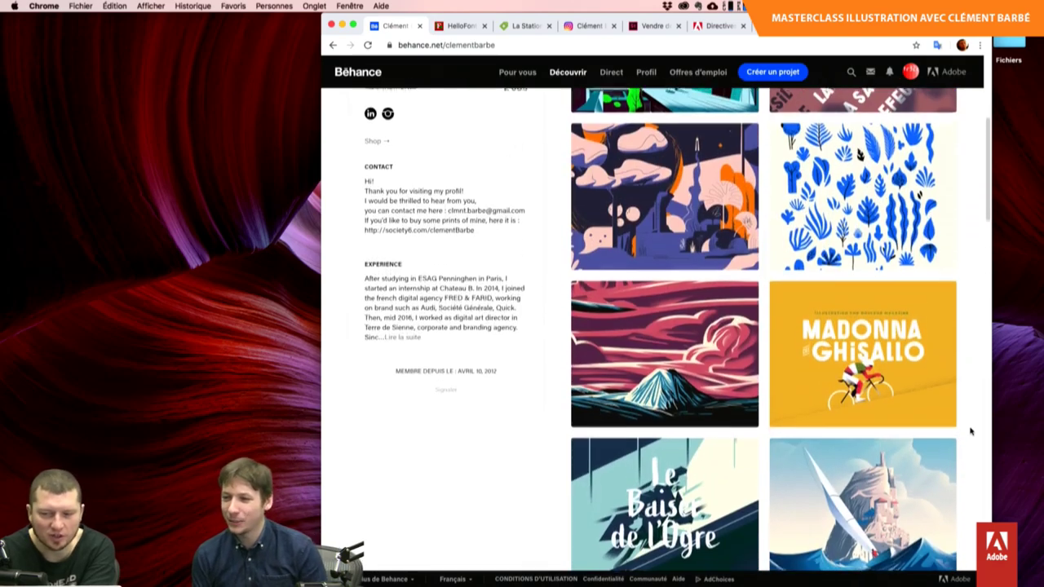
pyautogui.scroll(1, 971, 431)
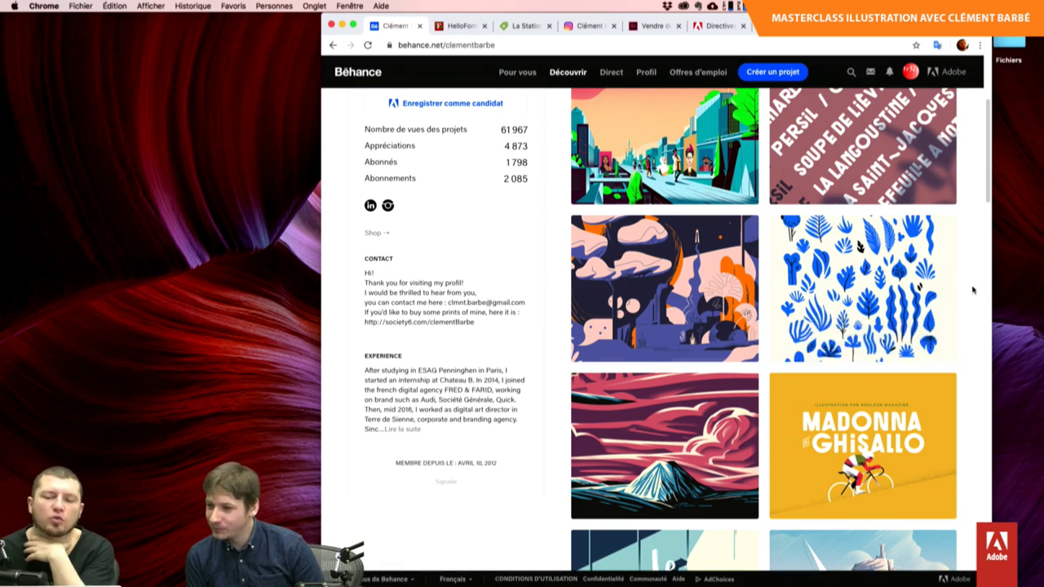
pyautogui.scroll(-1, 973, 290)
pyautogui.scroll(-2, 972, 289)
pyautogui.scroll(-1, 973, 290)
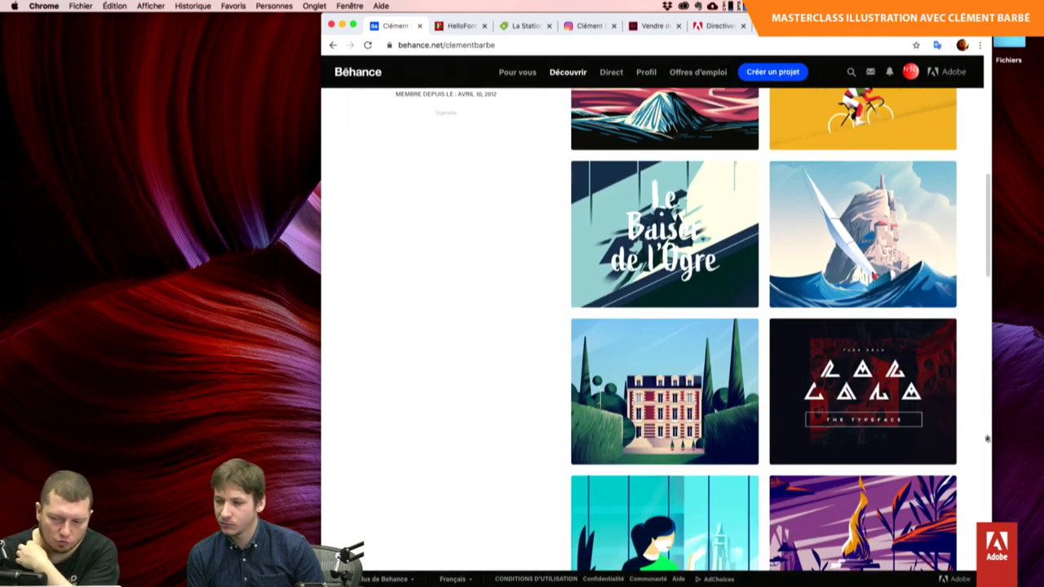
pyautogui.scroll(-1, 966, 461)
pyautogui.scroll(-3, 966, 461)
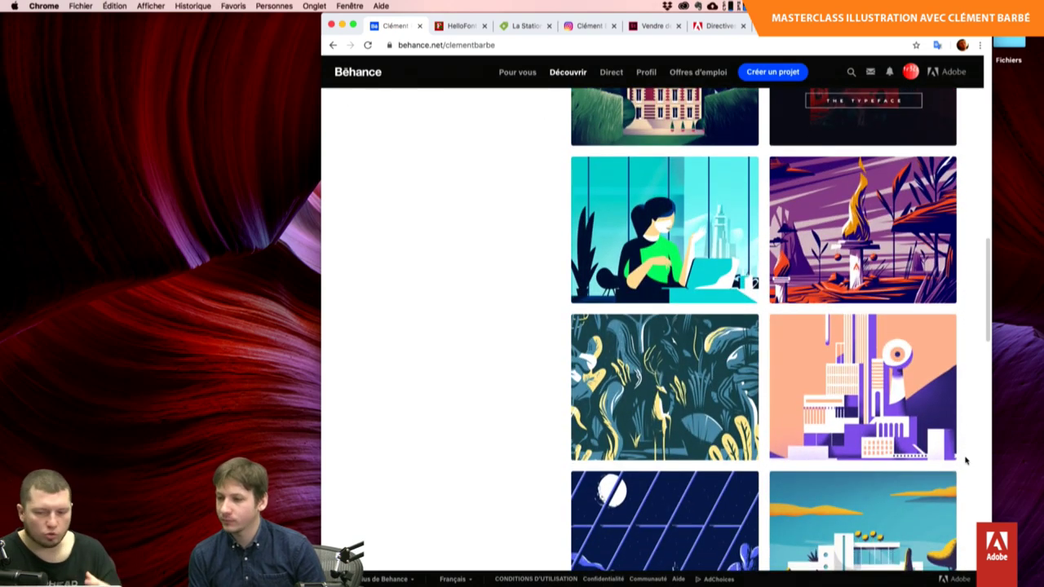
pyautogui.scroll(-2, 966, 461)
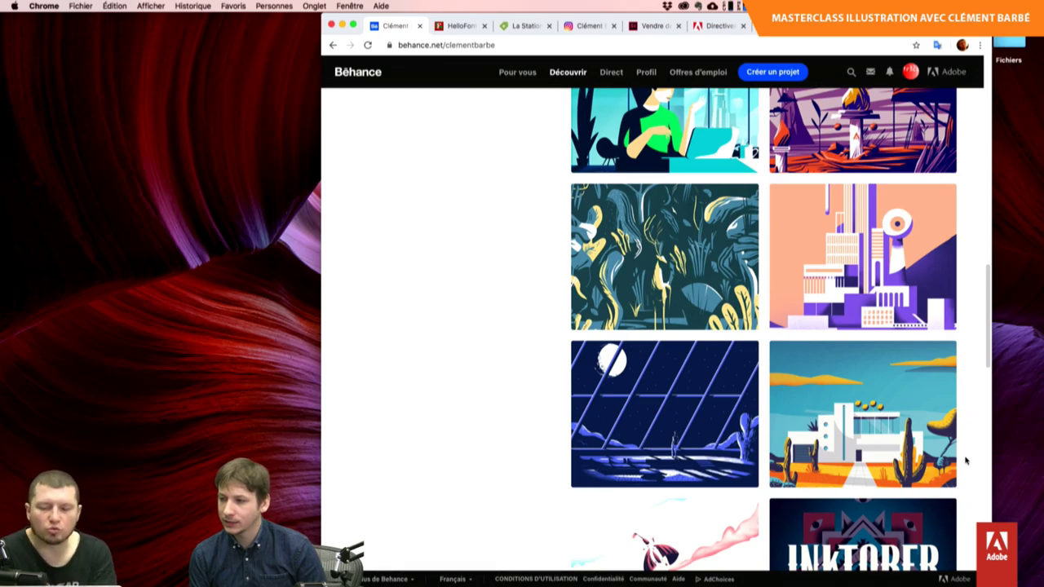
pyautogui.scroll(-2, 966, 461)
pyautogui.scroll(-2, 966, 461)
pyautogui.scroll(3, 966, 461)
pyautogui.scroll(6, 965, 461)
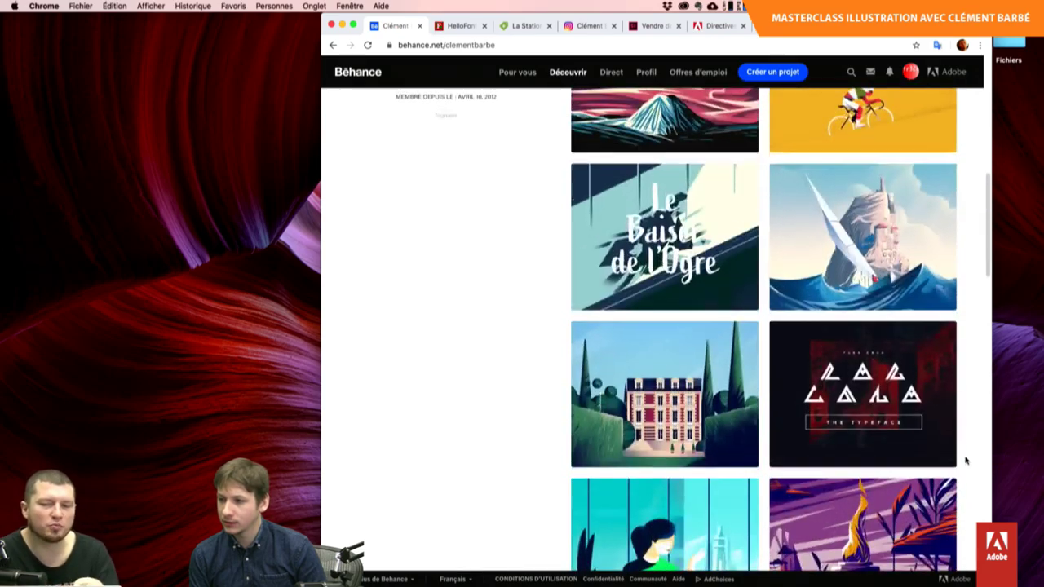
pyautogui.scroll(5, 966, 461)
pyautogui.scroll(2, 965, 461)
pyautogui.scroll(3, 966, 461)
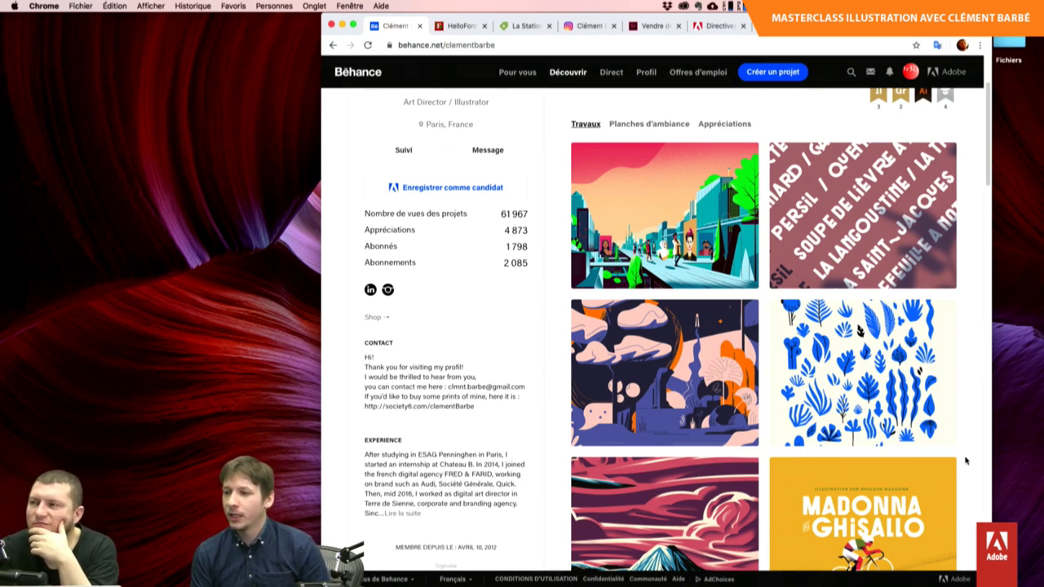
pyautogui.scroll(-1, 966, 461)
pyautogui.scroll(-1, 966, 461)
pyautogui.scroll(2, 966, 461)
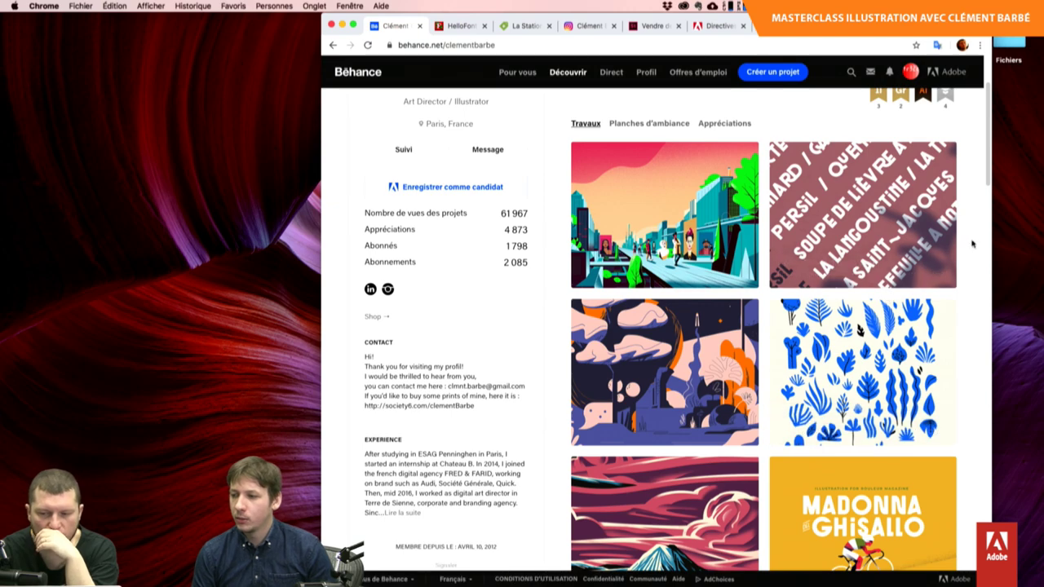
pyautogui.scroll(-2, 972, 243)
pyautogui.scroll(-1, 973, 243)
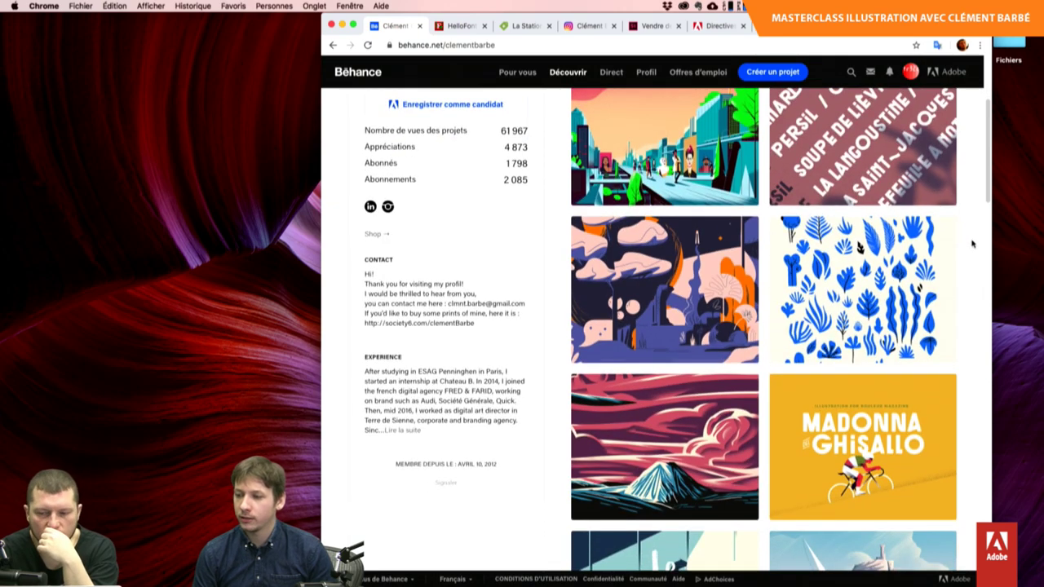
# Open the Tropical set project, glance at its owners, and scroll down to the purchase link.
pyautogui.click(917, 255)
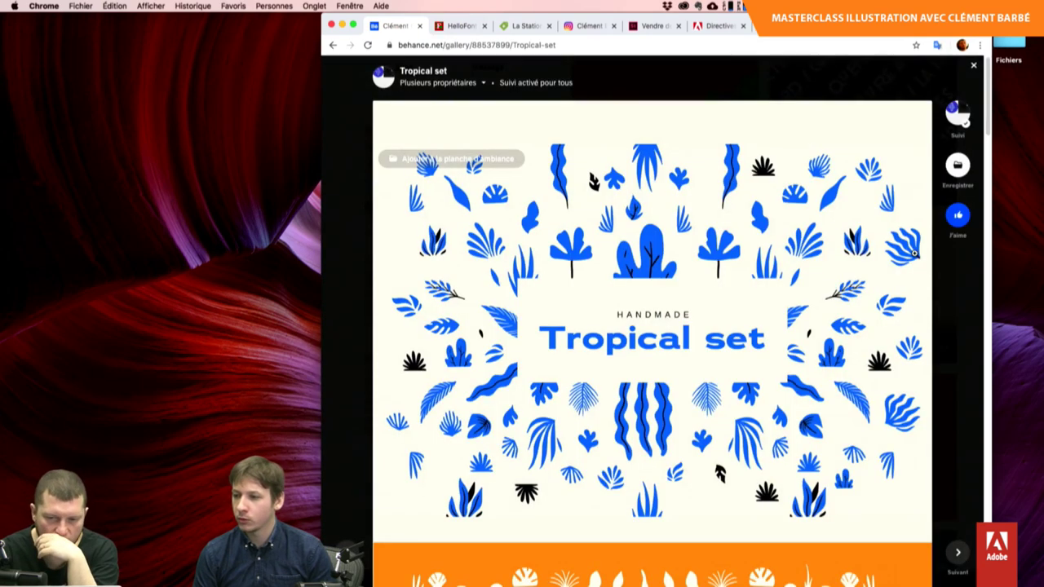
pyautogui.click(455, 83)
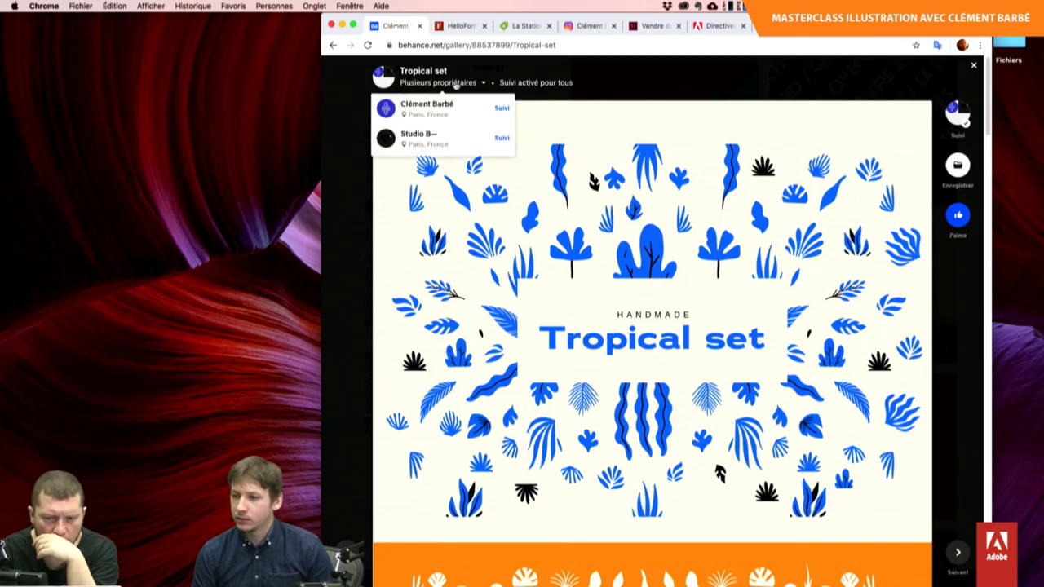
pyautogui.moveTo(653, 327)
pyautogui.scroll(-2, 735, 364)
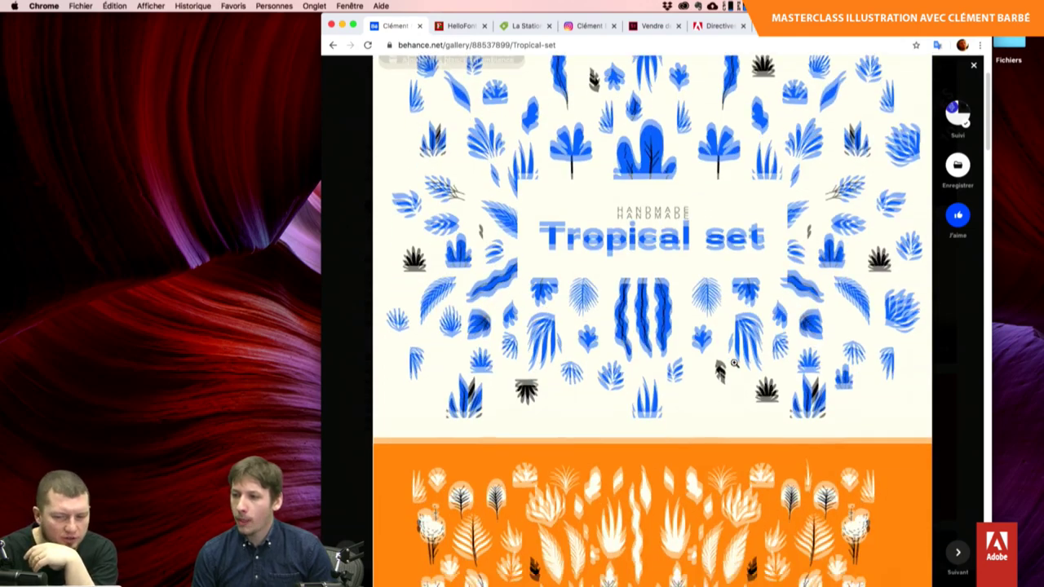
pyautogui.scroll(-5, 734, 364)
pyautogui.scroll(-3, 734, 364)
pyautogui.scroll(-3, 734, 364)
pyautogui.scroll(-1, 734, 363)
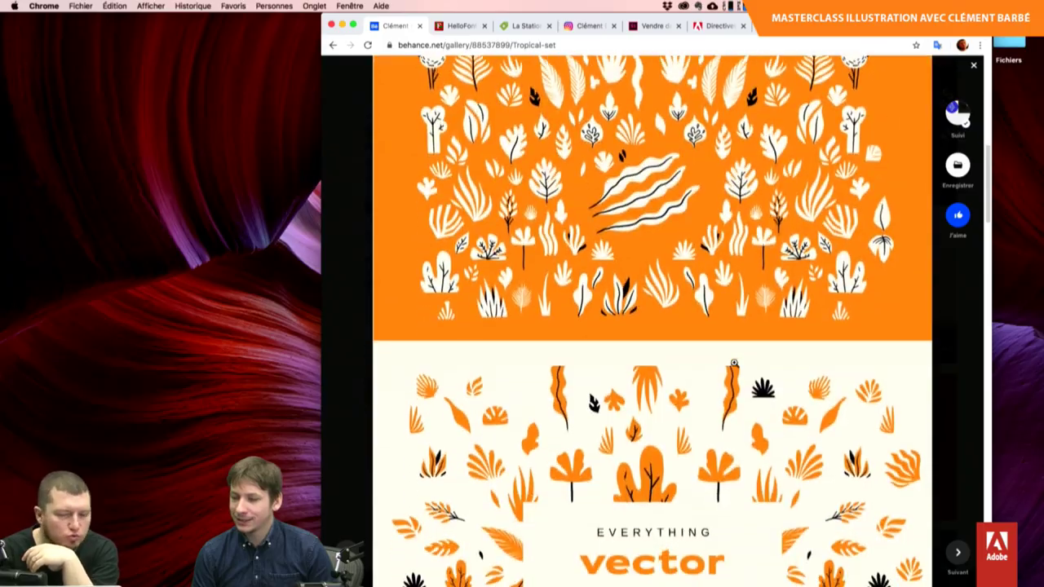
pyautogui.scroll(-2, 734, 363)
pyautogui.scroll(-1, 735, 364)
pyautogui.scroll(-3, 734, 363)
pyautogui.scroll(-2, 735, 364)
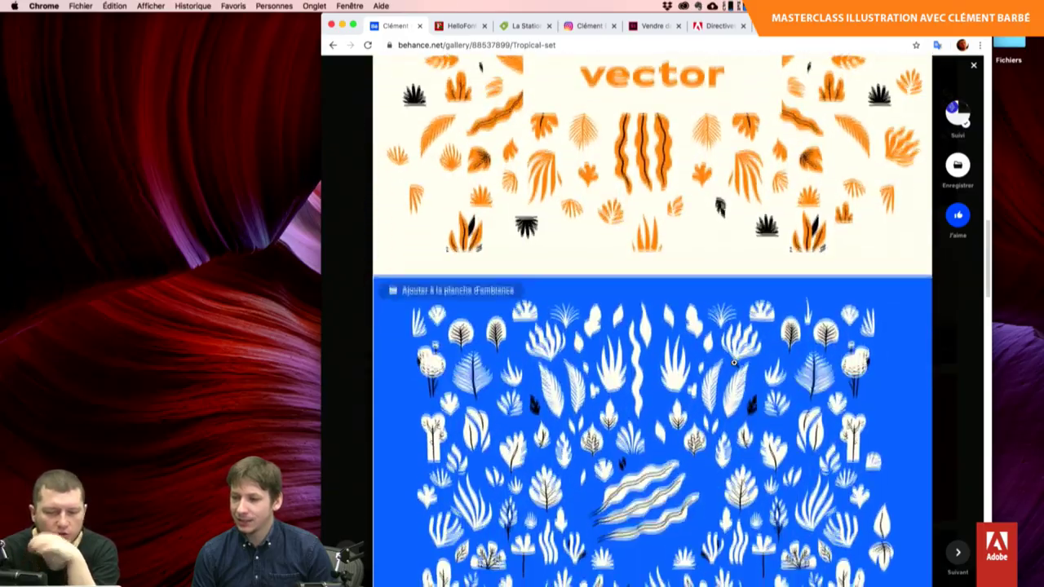
pyautogui.scroll(-5, 734, 364)
pyautogui.scroll(-1, 734, 364)
pyautogui.scroll(6, 734, 364)
pyautogui.scroll(3, 734, 364)
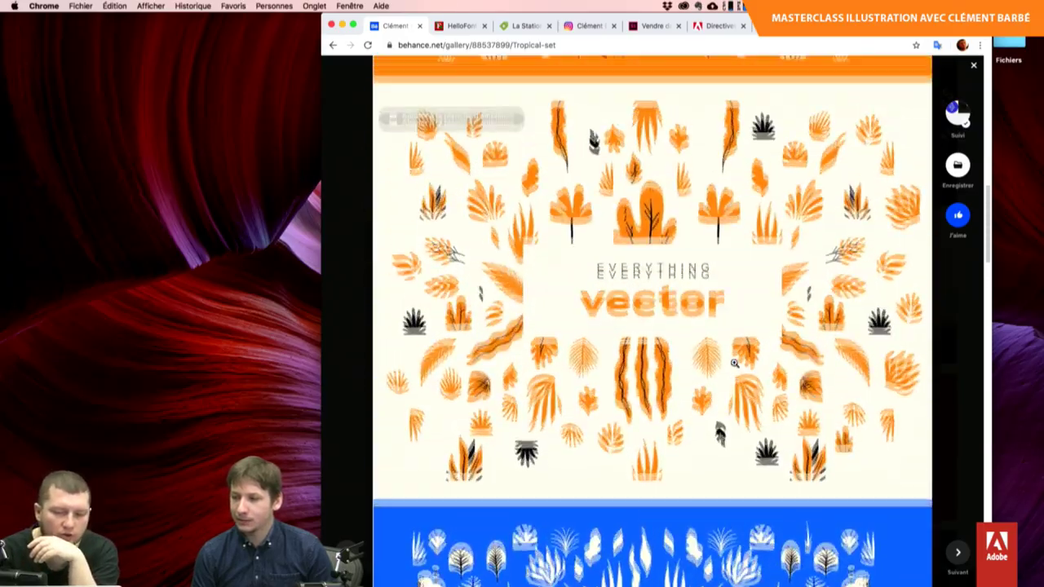
pyautogui.scroll(-5, 734, 364)
pyautogui.scroll(-1, 733, 364)
pyautogui.scroll(-2, 735, 364)
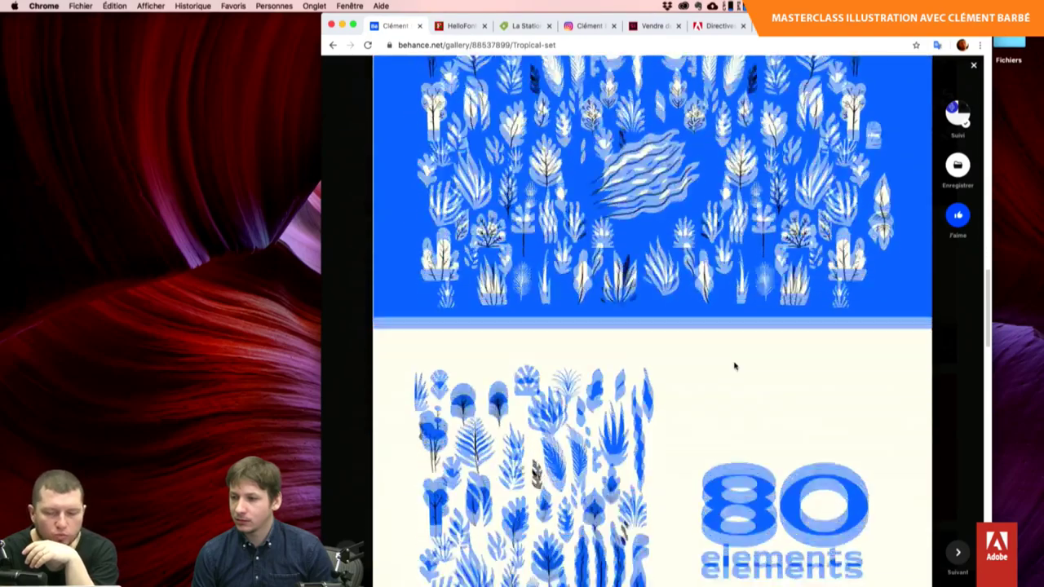
pyautogui.scroll(-5, 734, 364)
pyautogui.scroll(-1, 735, 364)
pyautogui.scroll(-1, 734, 364)
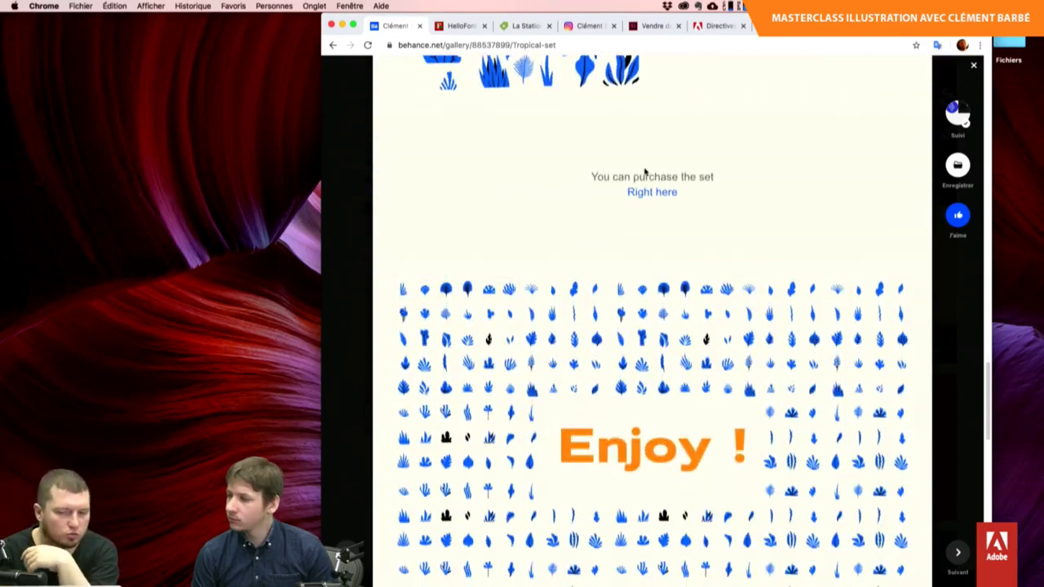
# Open the 'Right here' purchase page in a new tab, then return and list the project's owners.
pyautogui.click(659, 197)
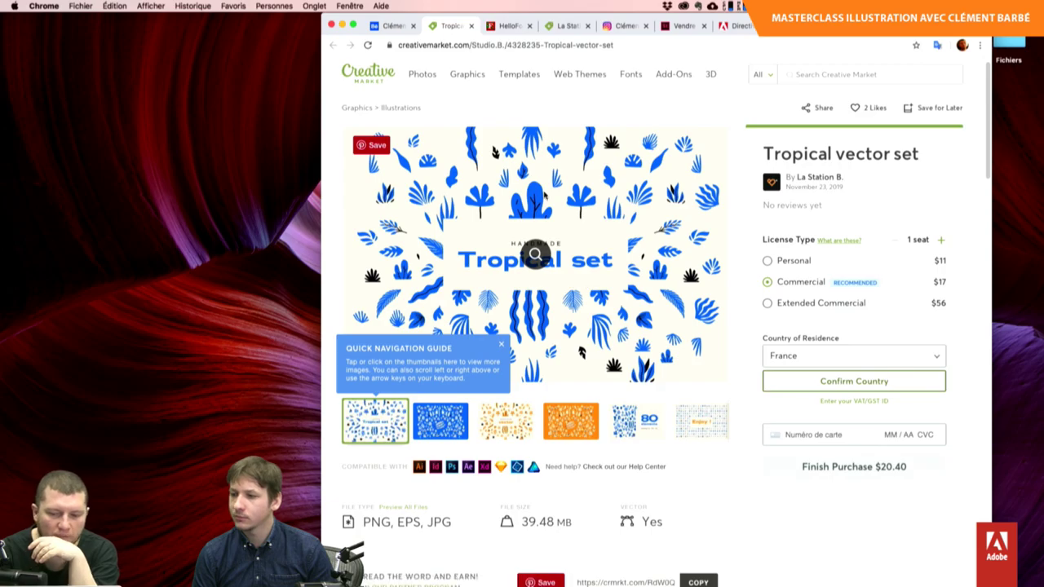
pyautogui.click(392, 26)
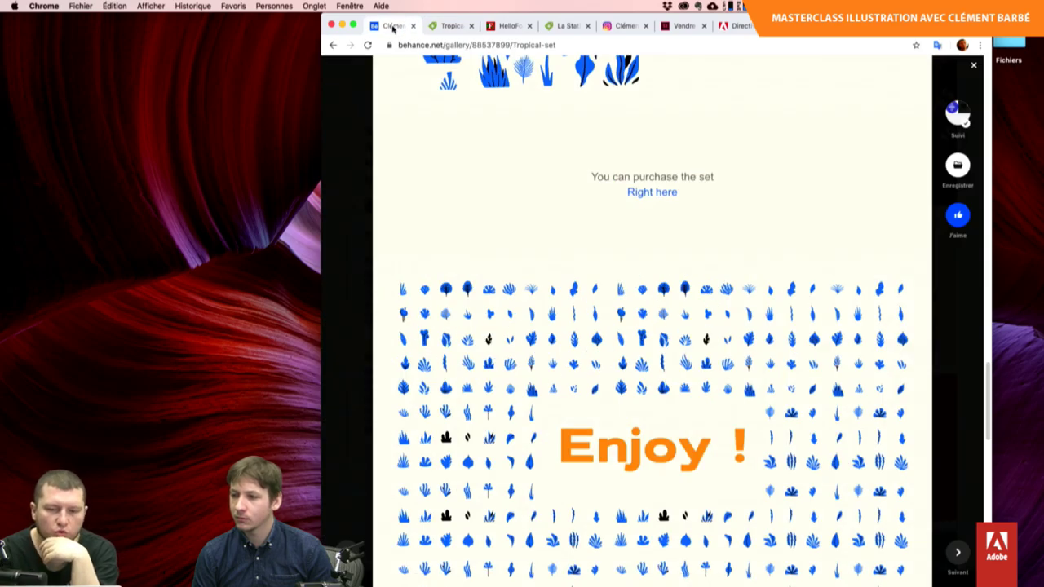
pyautogui.scroll(10, 550, 256)
pyautogui.scroll(10, 550, 256)
pyautogui.scroll(10, 547, 265)
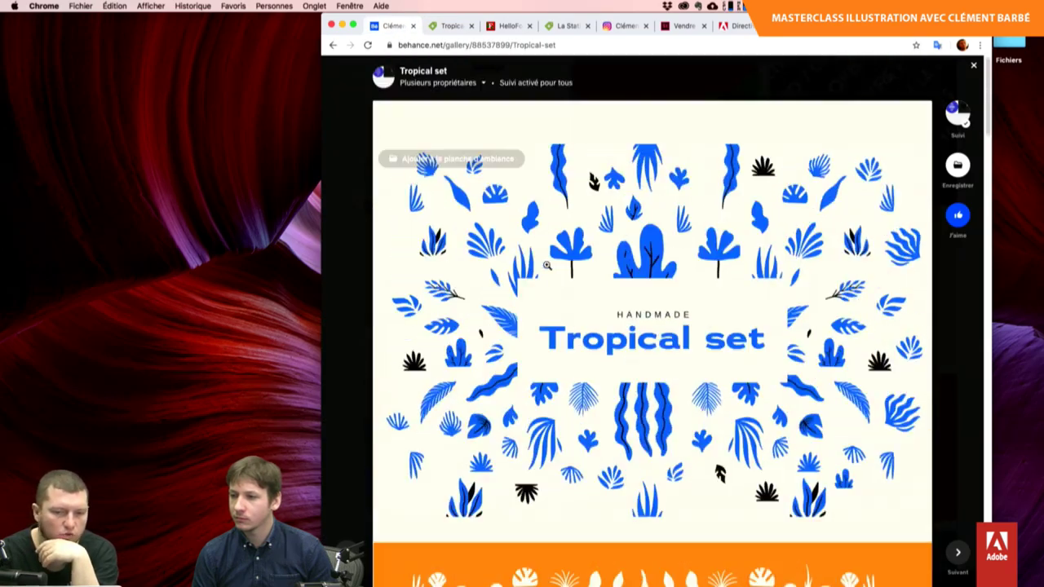
pyautogui.click(450, 84)
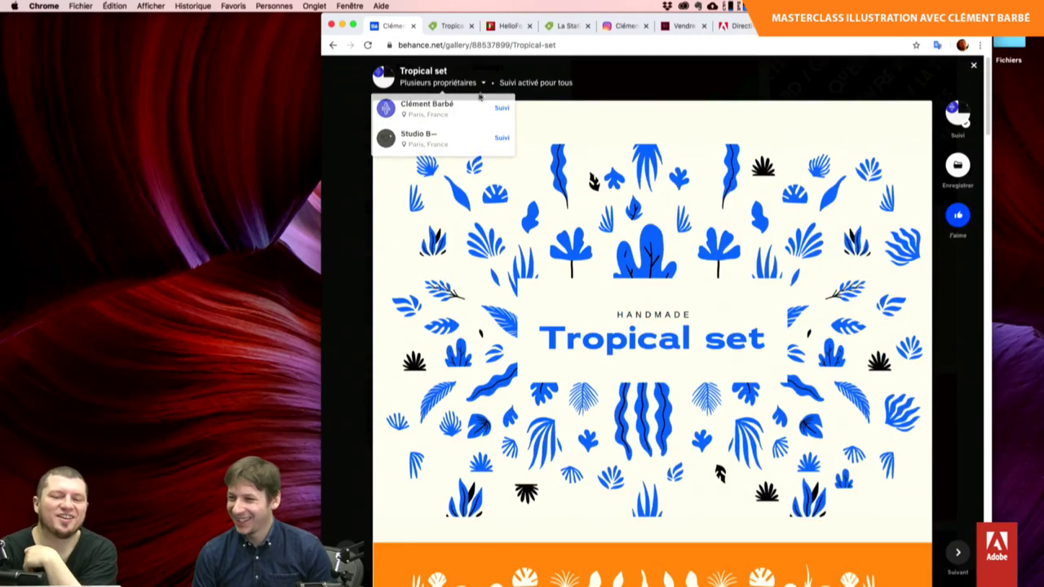
# Open the Studio B— owner's profile and scroll through its projects, such as Volcano typeface.
pyautogui.click(417, 135)
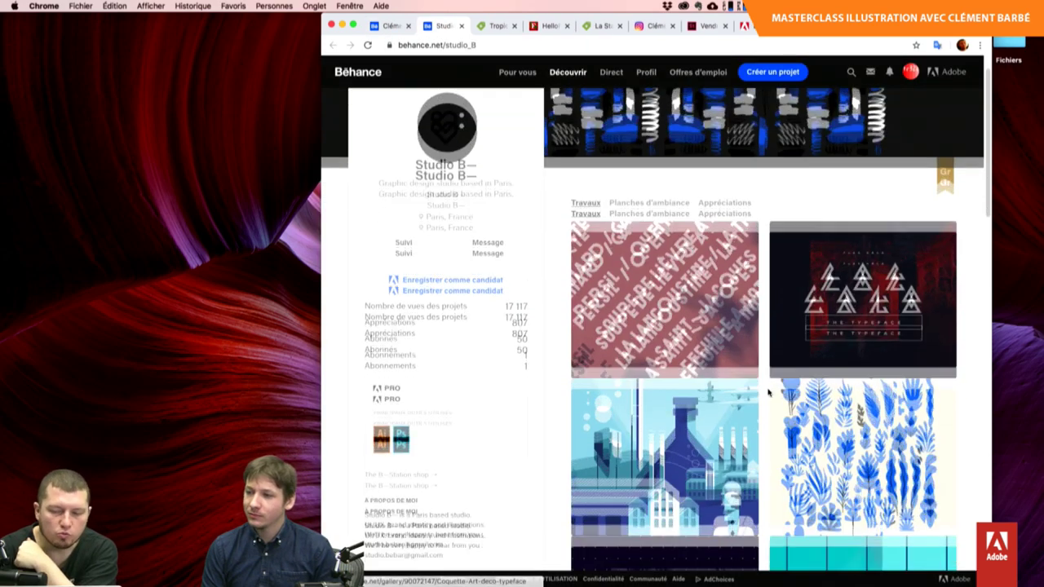
pyautogui.scroll(-5, 770, 392)
pyautogui.scroll(-5, 770, 392)
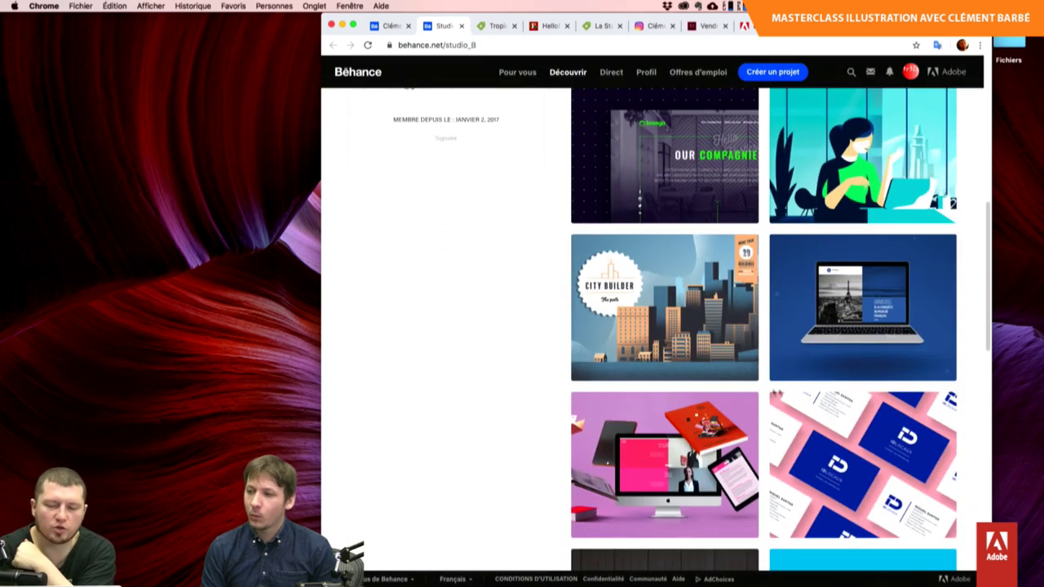
pyautogui.scroll(-5, 964, 460)
pyautogui.scroll(-3, 963, 460)
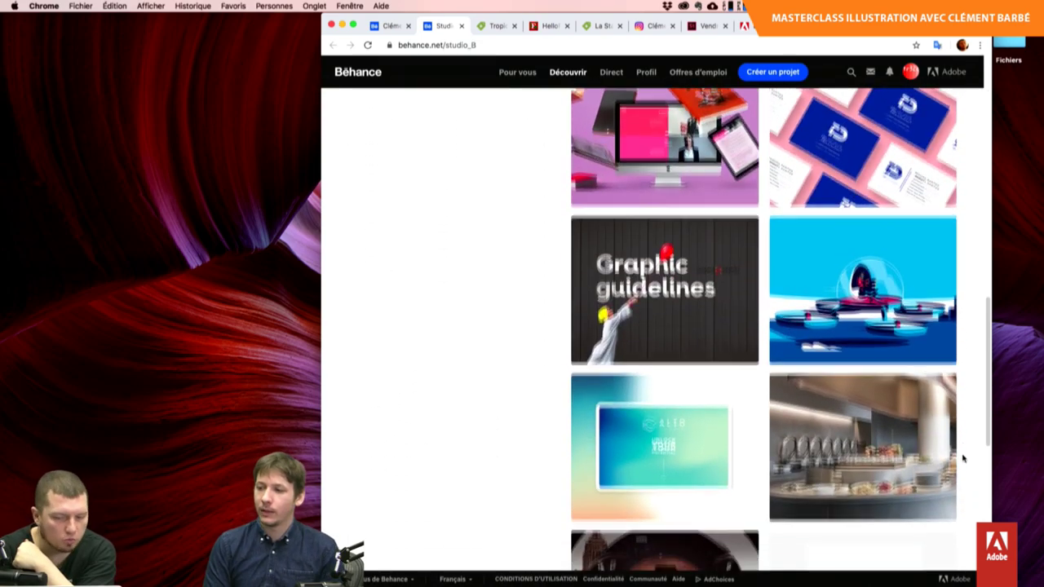
pyautogui.scroll(-1, 964, 460)
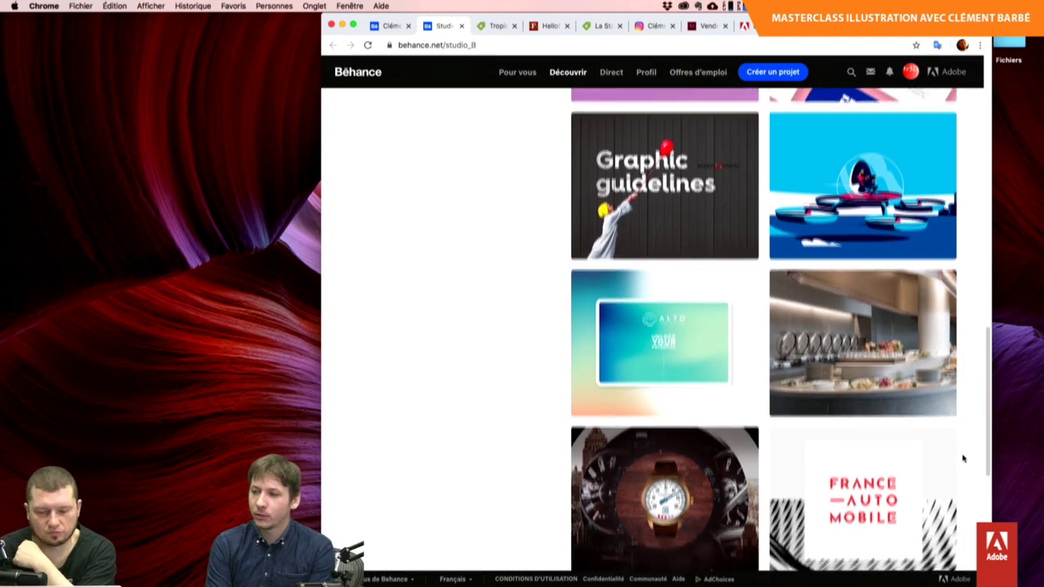
pyautogui.scroll(-2, 964, 459)
pyautogui.scroll(-1, 964, 459)
pyautogui.scroll(-2, 964, 459)
pyautogui.scroll(-2, 963, 460)
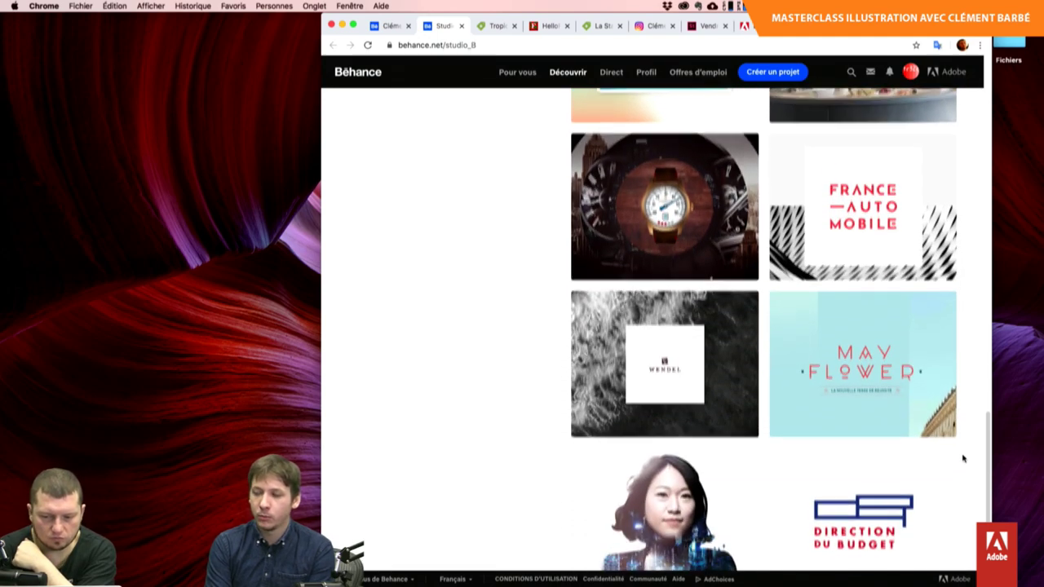
pyautogui.scroll(-2, 963, 459)
pyautogui.scroll(1, 963, 459)
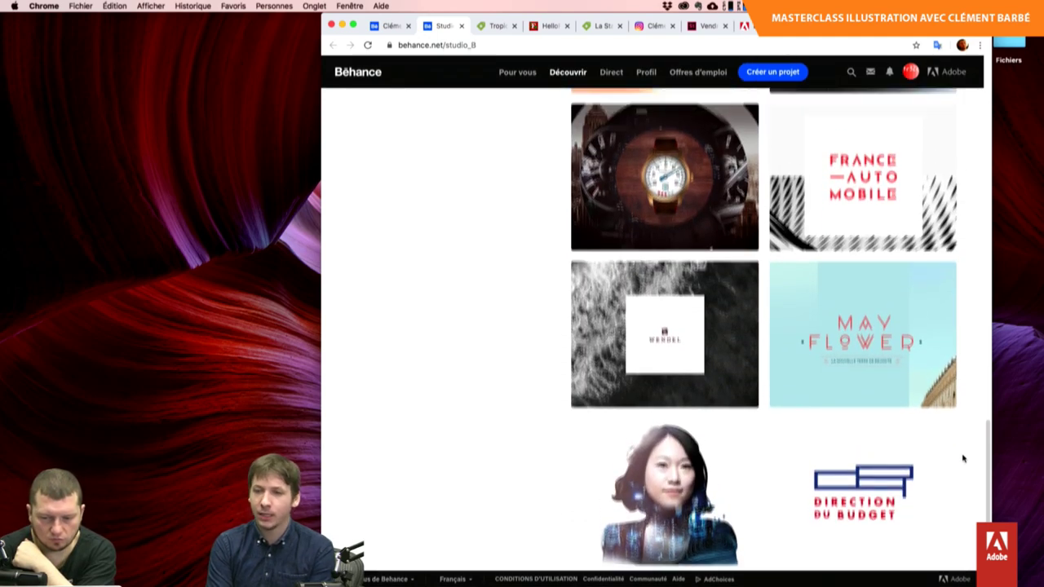
pyautogui.scroll(2, 964, 459)
pyautogui.scroll(3, 964, 460)
pyautogui.scroll(1, 964, 459)
pyautogui.scroll(2, 964, 460)
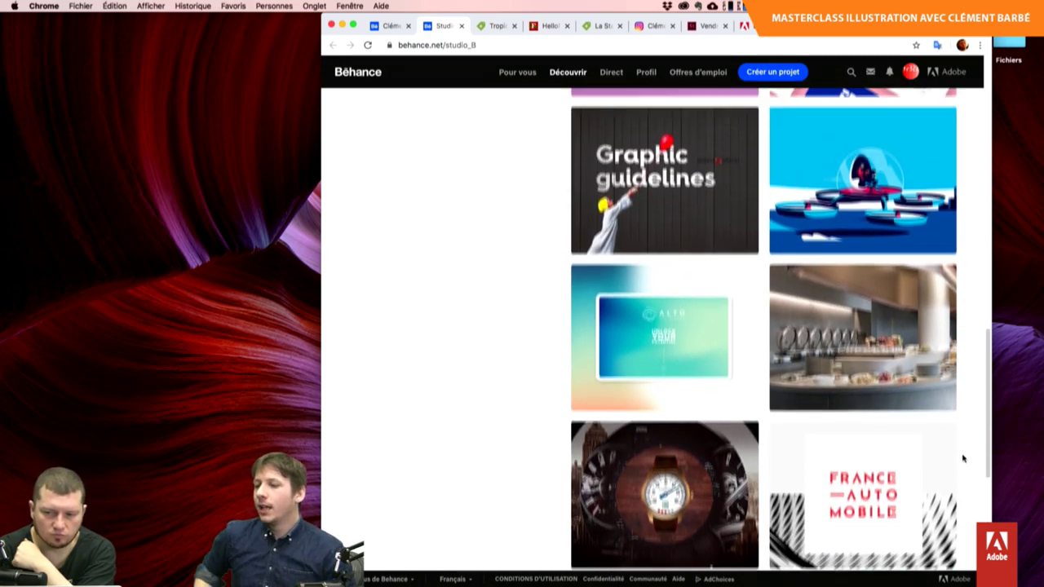
pyautogui.scroll(2, 964, 460)
pyautogui.scroll(2, 963, 459)
pyautogui.scroll(1, 964, 459)
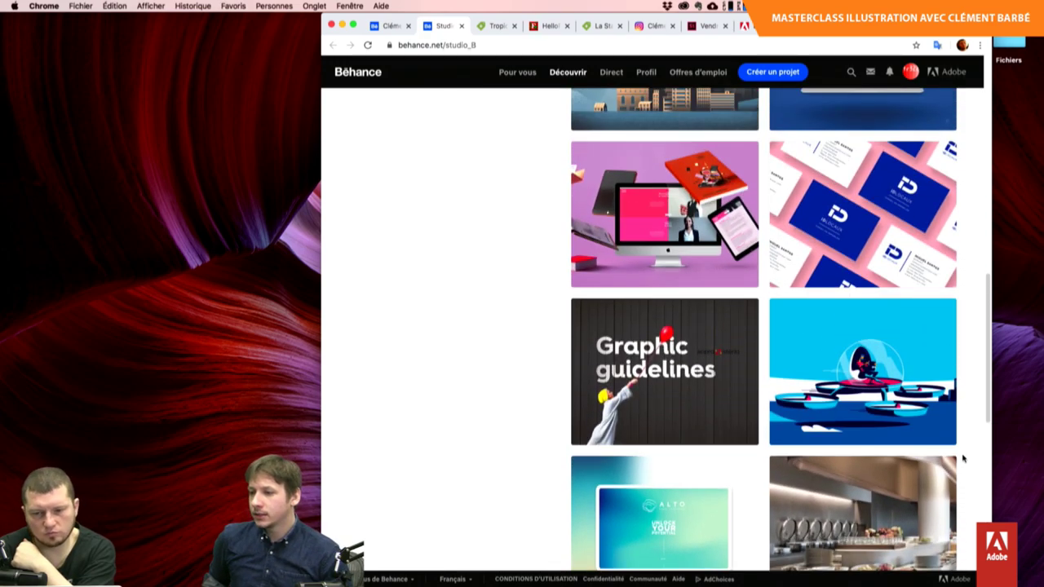
pyautogui.scroll(1, 964, 459)
pyautogui.scroll(2, 964, 460)
pyautogui.scroll(2, 963, 459)
pyautogui.scroll(2, 964, 459)
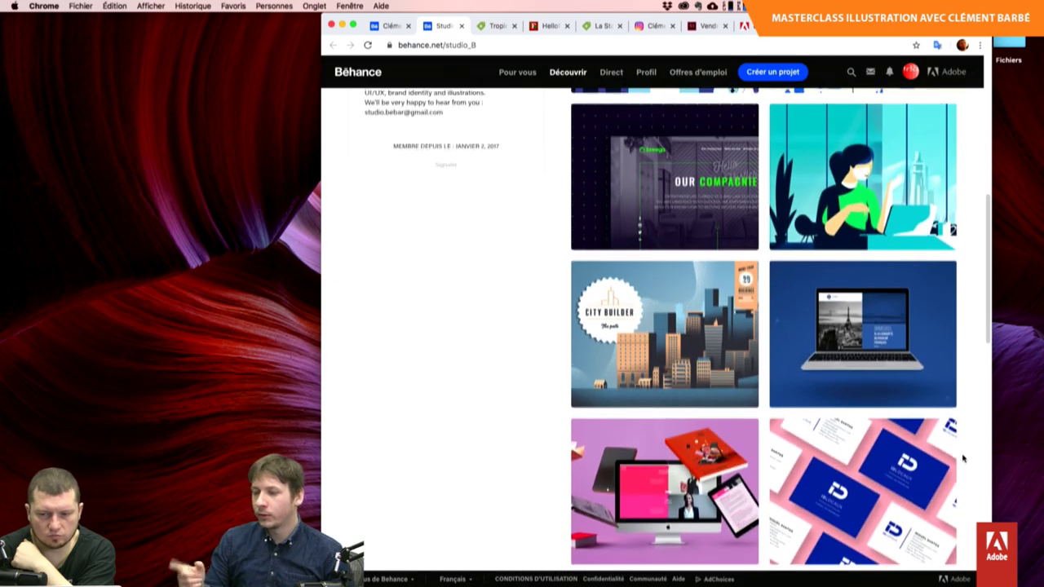
pyautogui.scroll(1, 964, 459)
pyautogui.scroll(2, 963, 459)
pyautogui.scroll(1, 964, 460)
pyautogui.scroll(1, 963, 459)
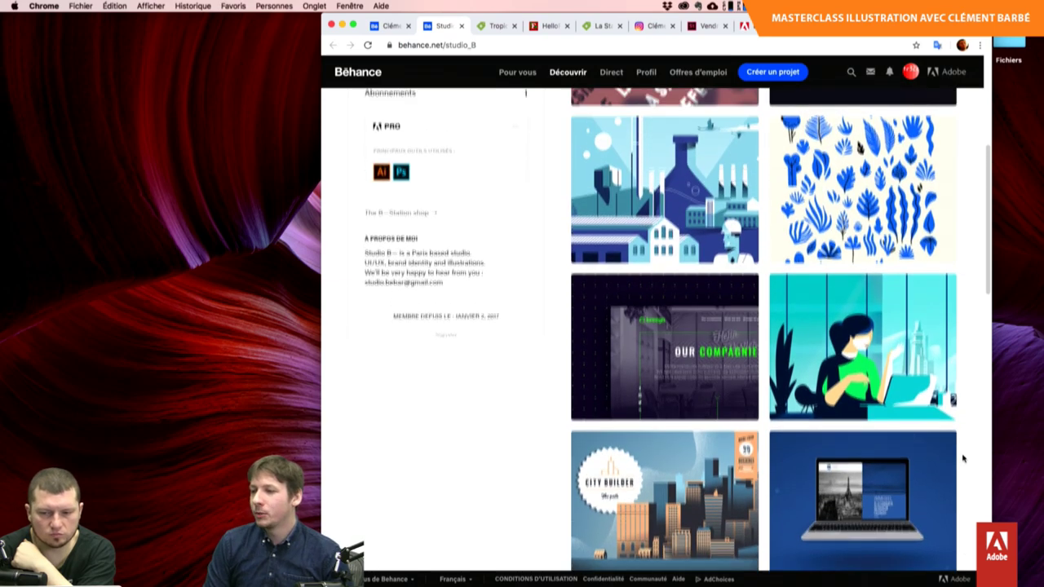
pyautogui.scroll(2, 964, 460)
pyautogui.scroll(1, 964, 459)
pyautogui.scroll(1, 964, 459)
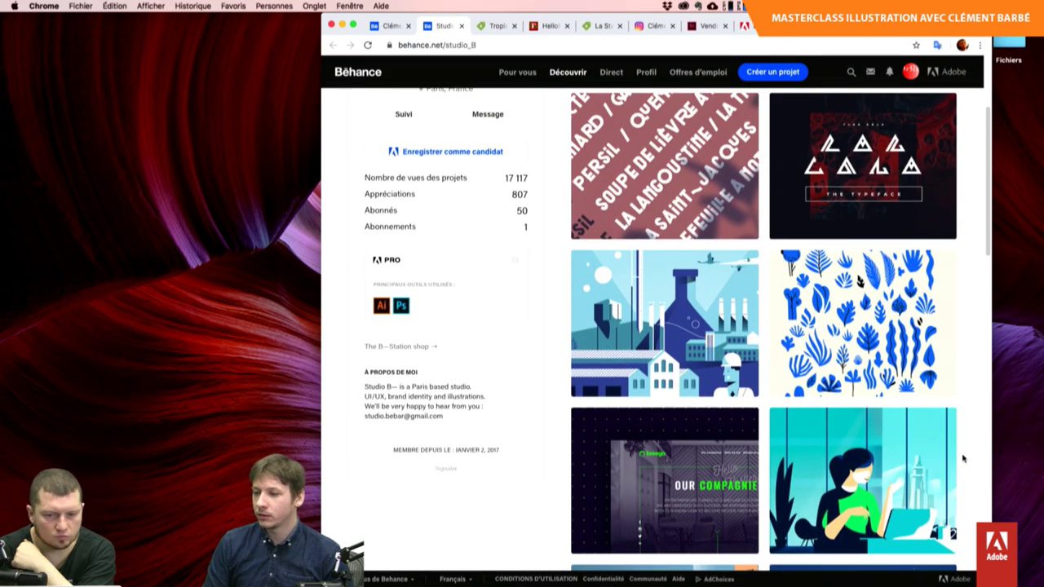
pyautogui.scroll(1, 964, 460)
pyautogui.scroll(1, 963, 459)
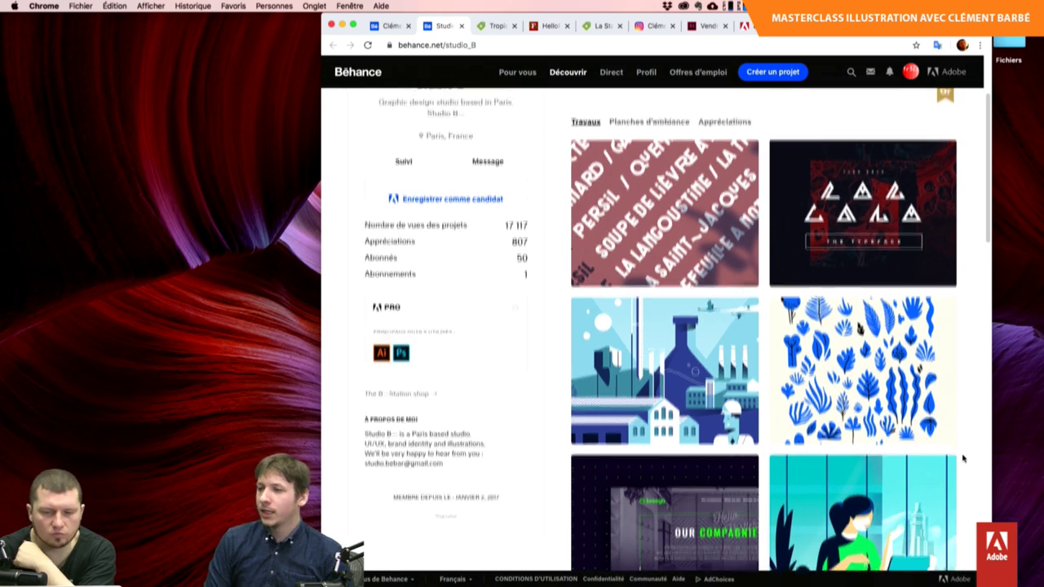
pyautogui.scroll(2, 963, 460)
pyautogui.scroll(1, 964, 459)
pyautogui.scroll(1, 963, 459)
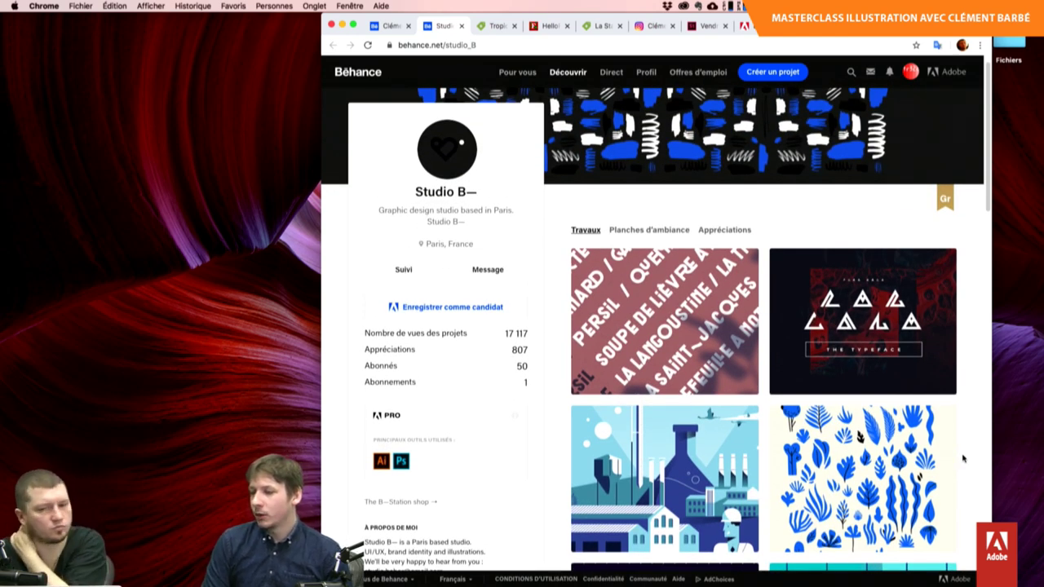
pyautogui.scroll(1, 942, 415)
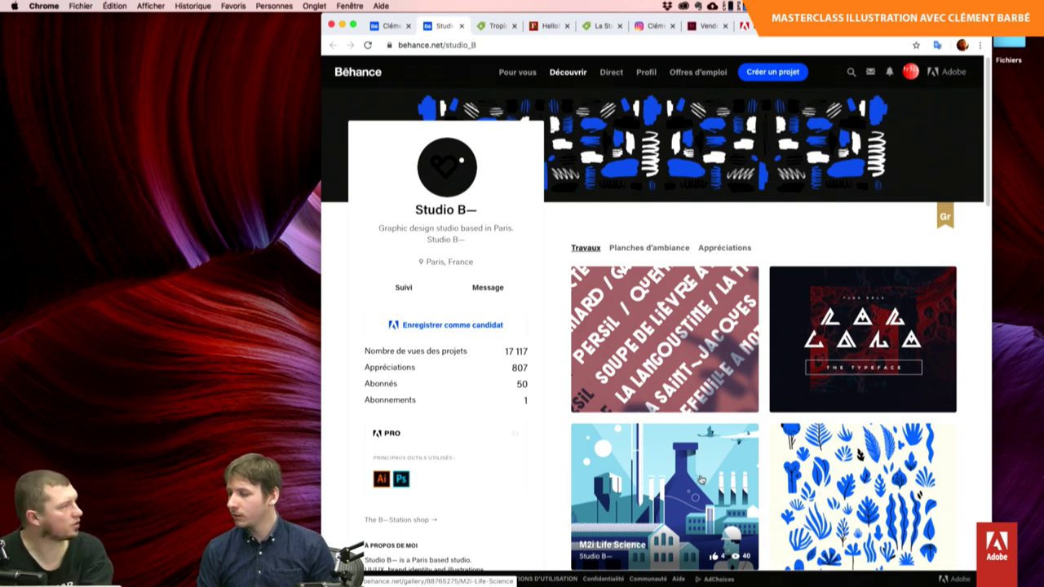
# Close the Tropical set gallery and return to the top of the illustrator's profile.
pyautogui.click(380, 32)
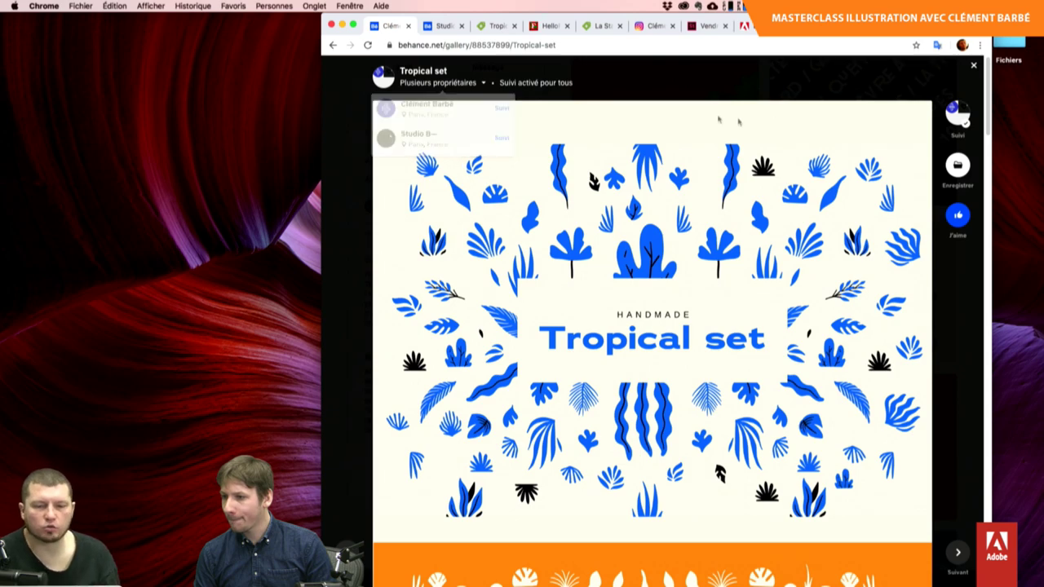
pyautogui.press('Escape')
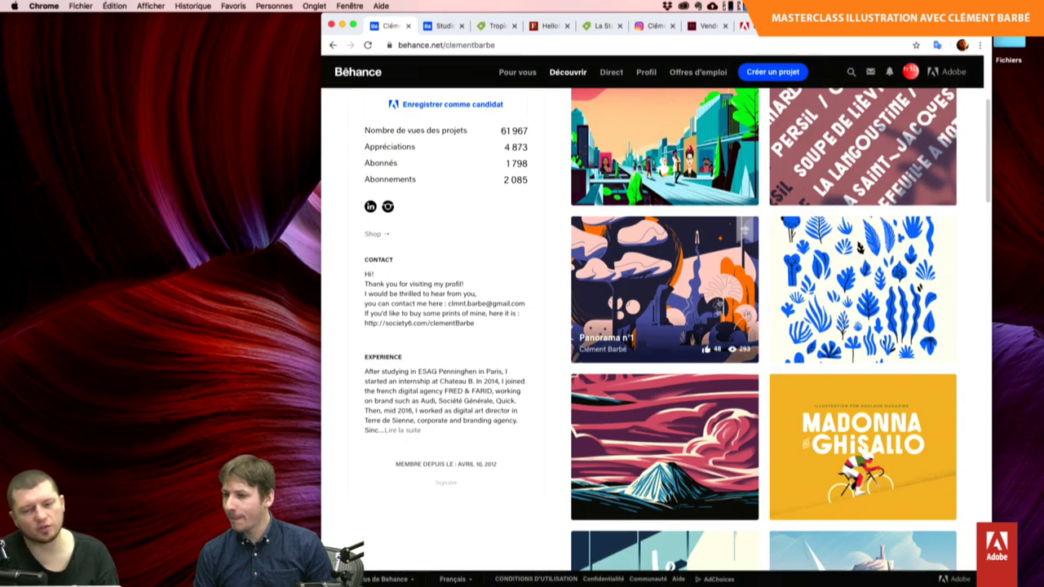
pyautogui.scroll(5, 718, 310)
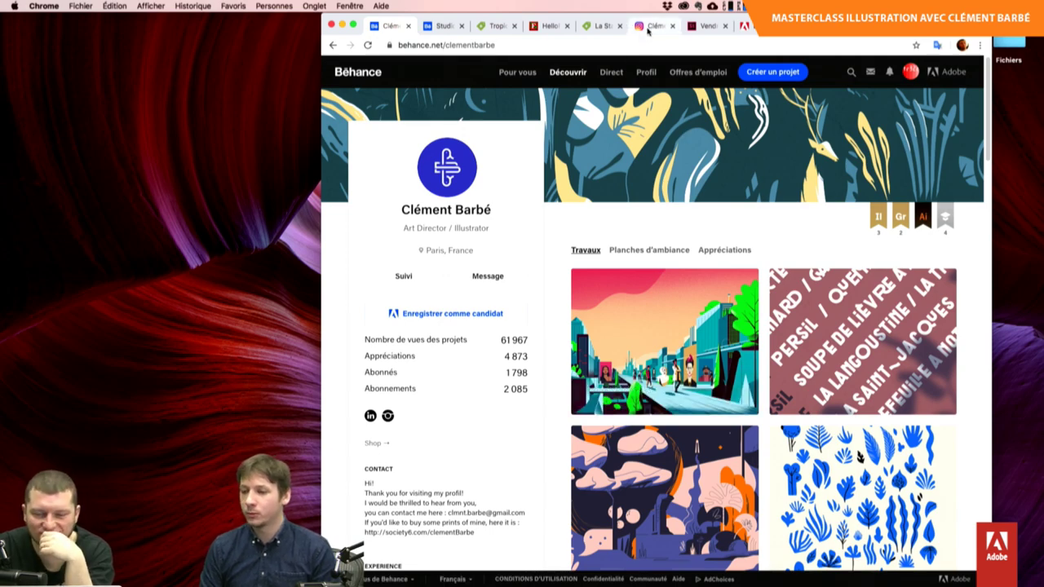
# Go to the Instagram tab and scroll down through the illustrator's entire post grid.
pyautogui.click(650, 26)
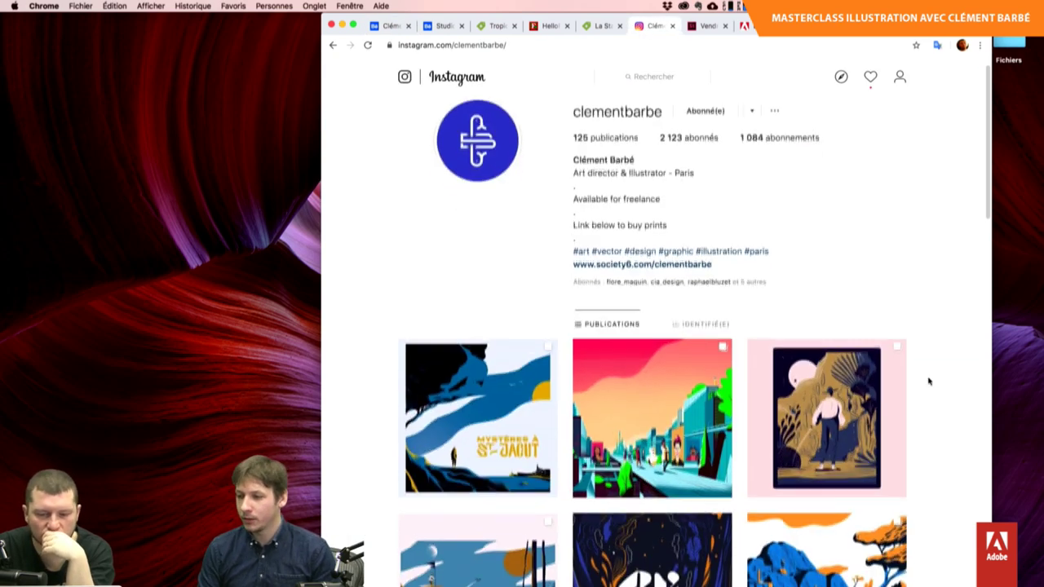
pyautogui.scroll(-3, 928, 381)
pyautogui.scroll(-3, 928, 381)
pyautogui.scroll(-2, 929, 381)
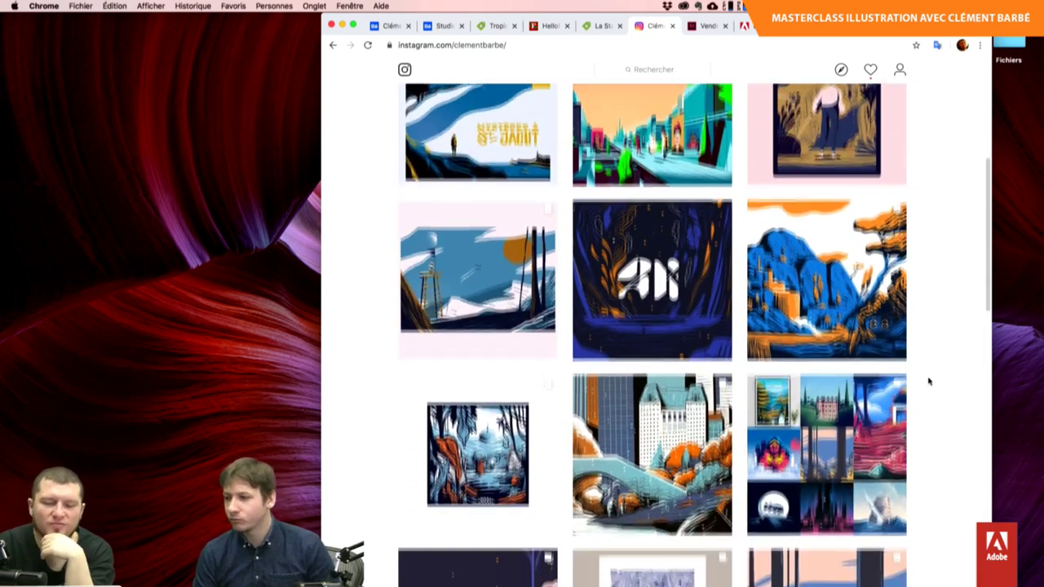
pyautogui.scroll(-1, 928, 381)
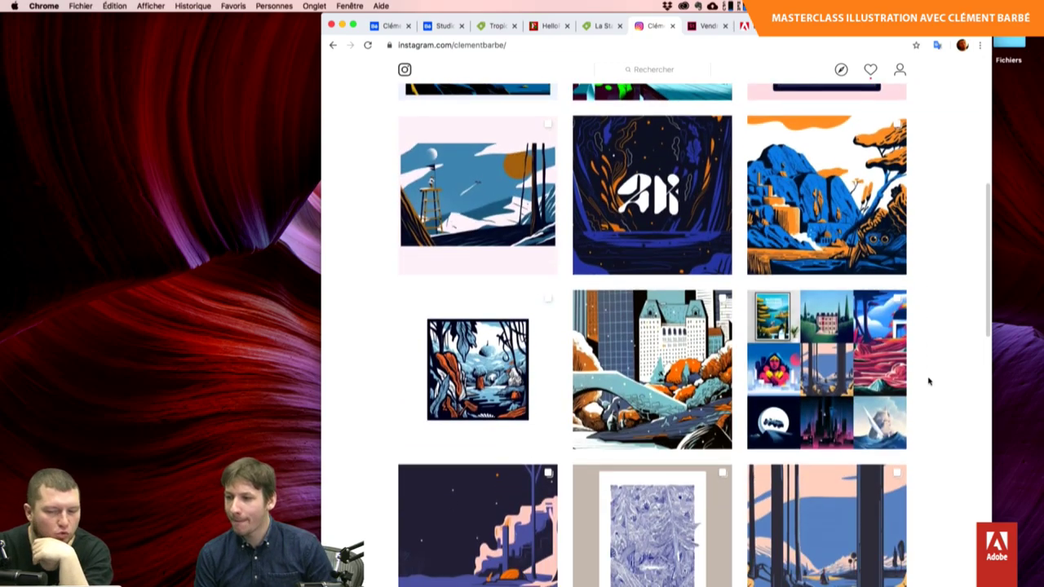
pyautogui.scroll(-4, 928, 381)
pyautogui.scroll(-1, 928, 381)
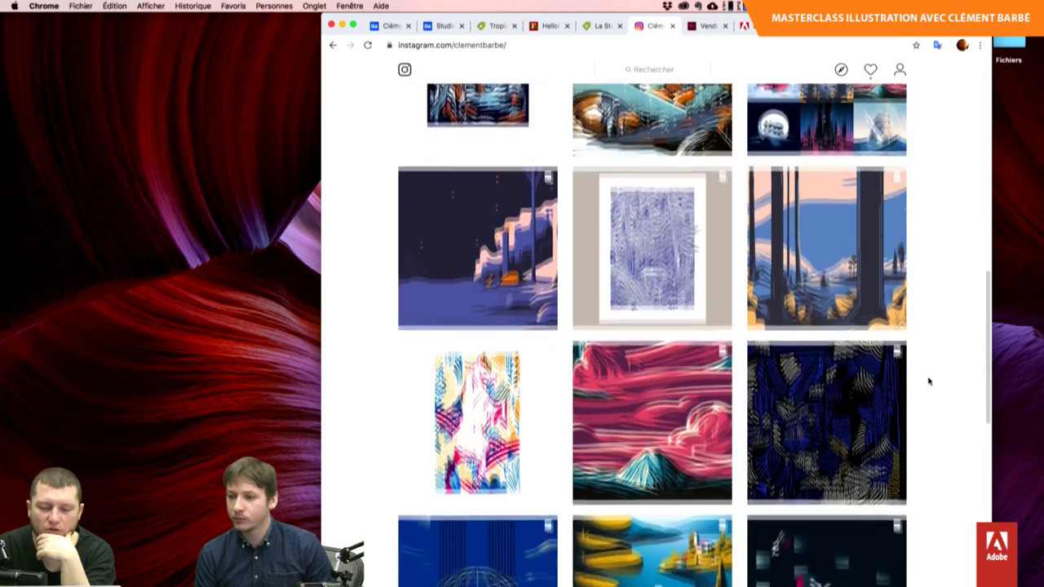
pyautogui.scroll(-2, 928, 381)
pyautogui.scroll(-1, 928, 381)
pyautogui.scroll(-1, 928, 381)
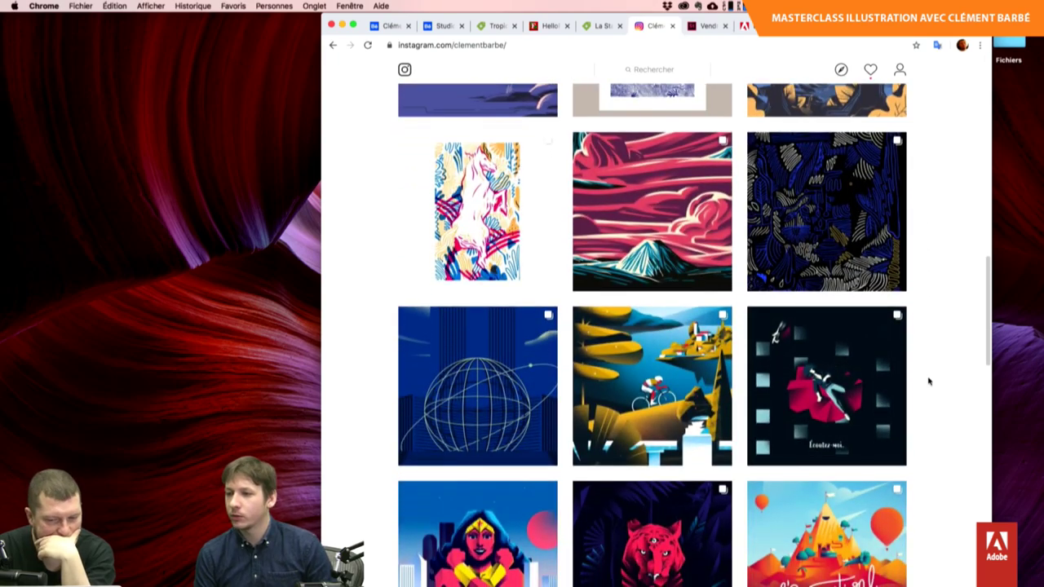
pyautogui.scroll(-1, 929, 381)
pyautogui.scroll(-1, 928, 381)
pyautogui.scroll(-1, 928, 381)
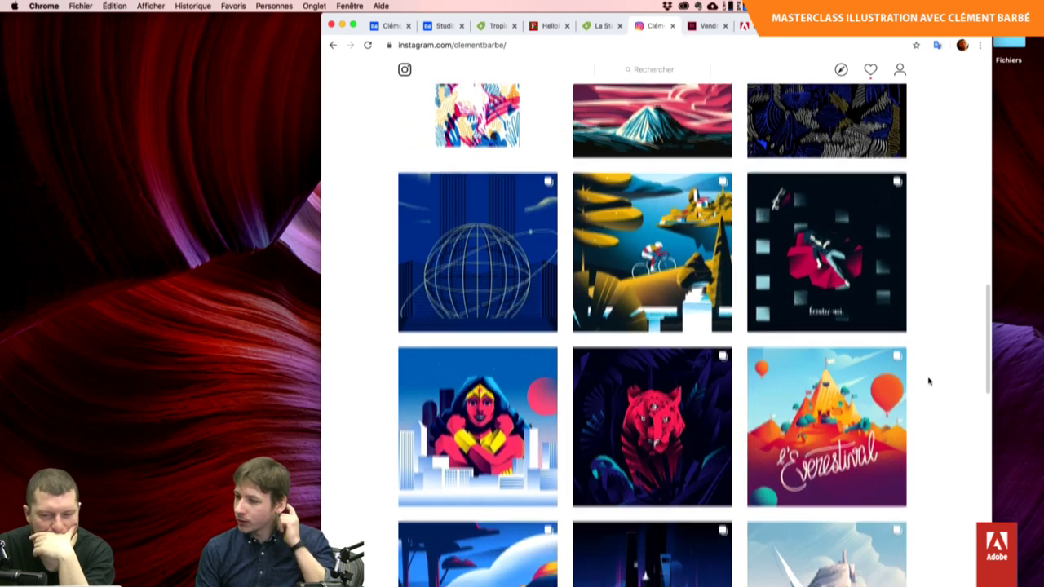
pyautogui.scroll(-1, 928, 381)
pyautogui.scroll(-2, 929, 381)
pyautogui.scroll(-1, 928, 381)
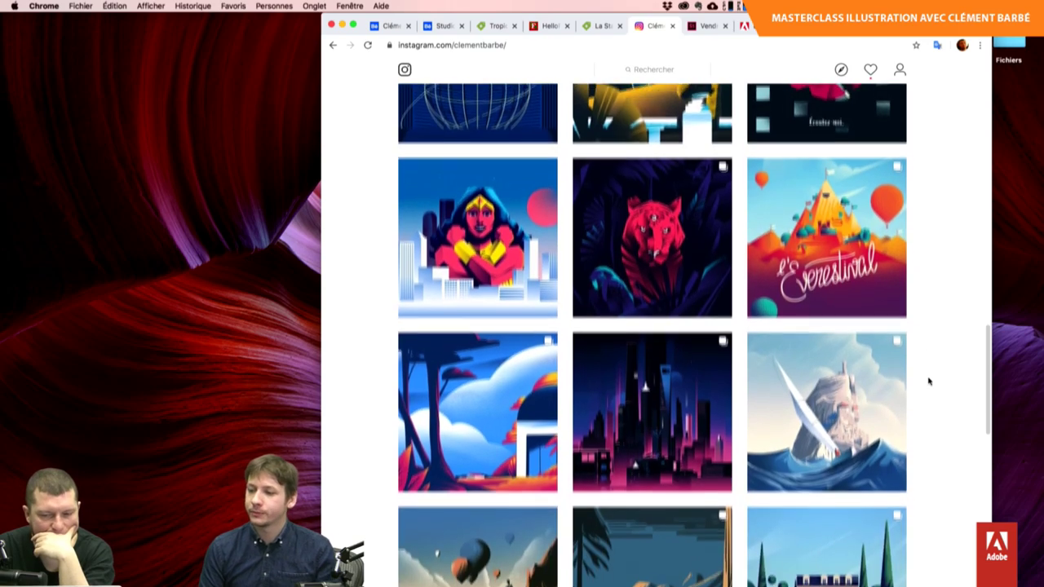
pyautogui.scroll(-1, 928, 381)
pyautogui.scroll(-1, 929, 381)
pyautogui.scroll(-2, 929, 381)
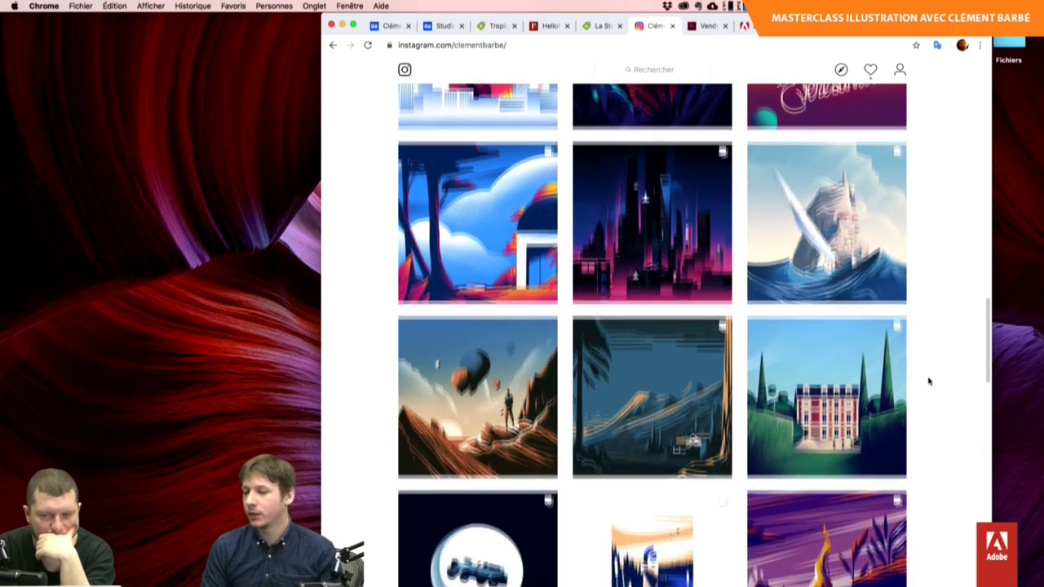
pyautogui.scroll(-2, 928, 381)
pyautogui.scroll(-2, 928, 381)
pyautogui.scroll(-2, 928, 381)
pyautogui.scroll(-1, 928, 381)
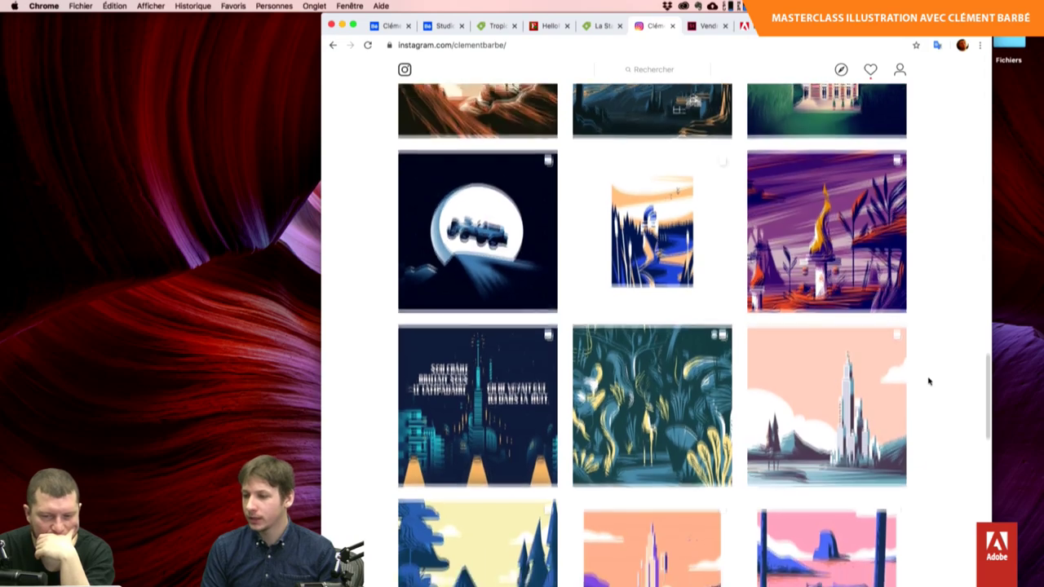
pyautogui.scroll(-2, 928, 381)
pyautogui.scroll(-2, 929, 381)
pyautogui.scroll(-2, 929, 381)
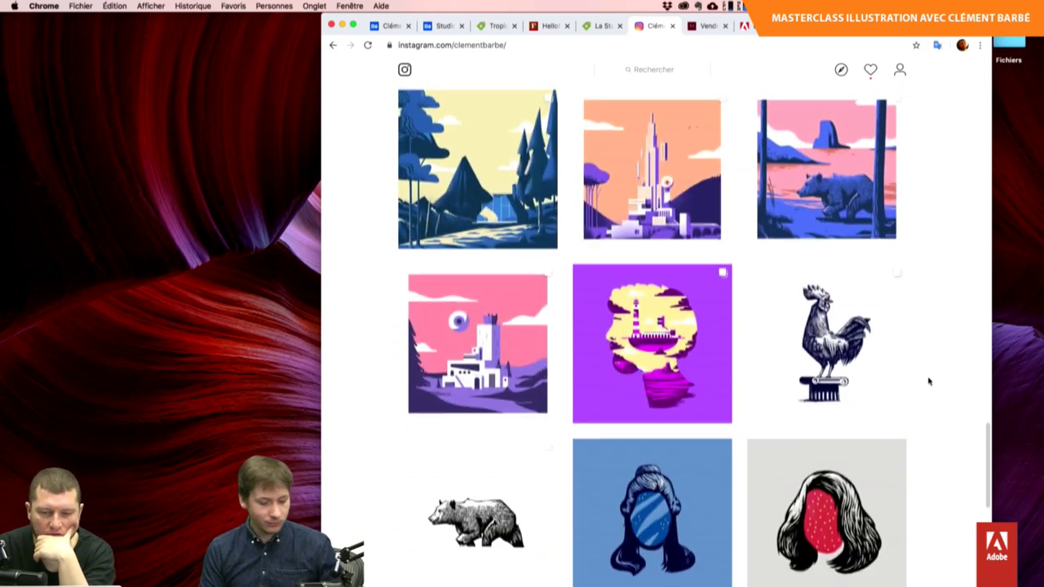
pyautogui.scroll(-2, 928, 381)
pyautogui.scroll(-1, 928, 381)
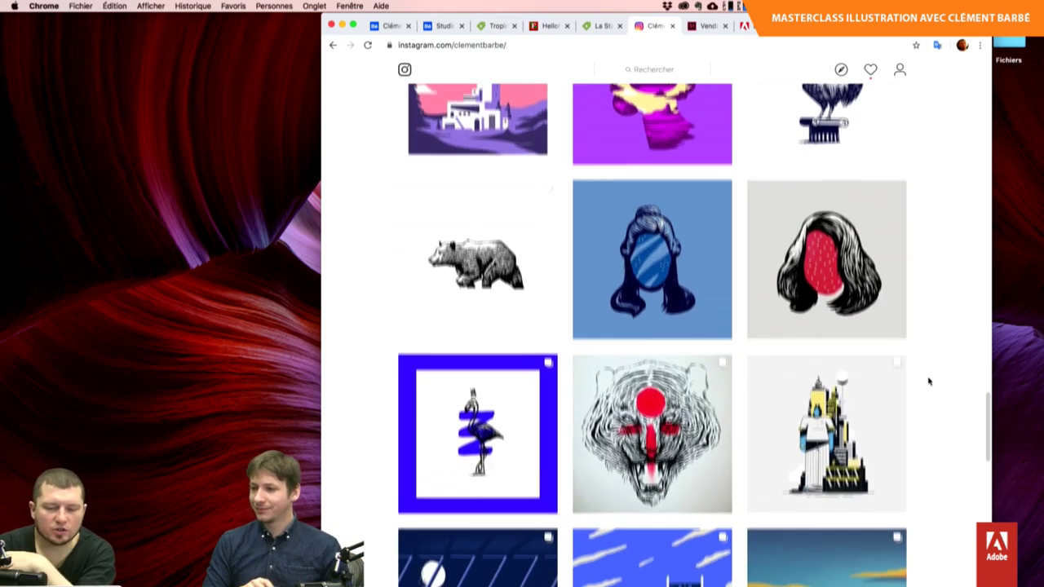
# Scroll back up to the top of the Instagram profile.
pyautogui.scroll(5, 929, 381)
pyautogui.scroll(3, 928, 381)
pyautogui.scroll(5, 928, 381)
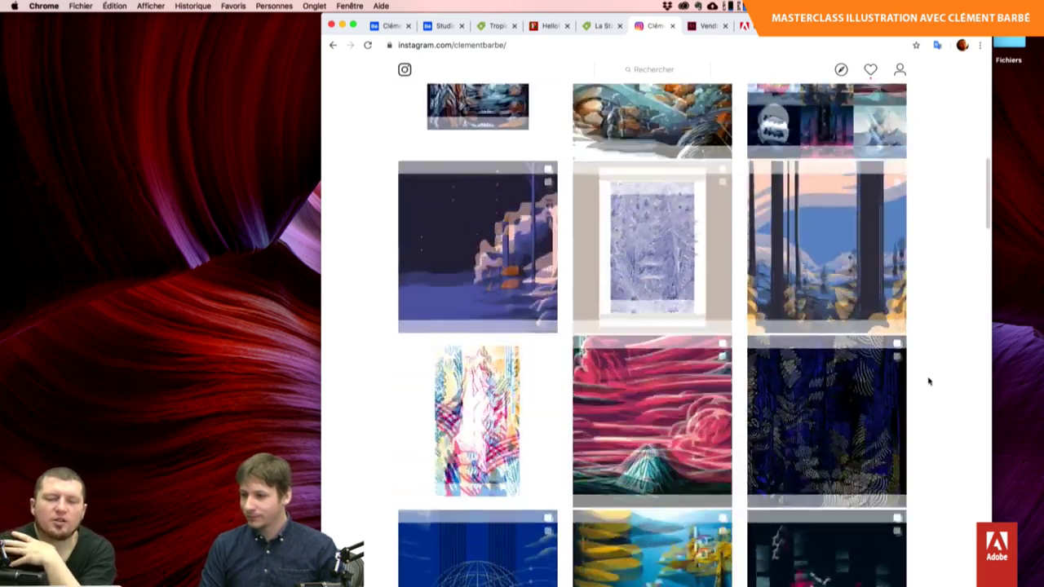
pyautogui.scroll(5, 929, 381)
pyautogui.scroll(5, 928, 381)
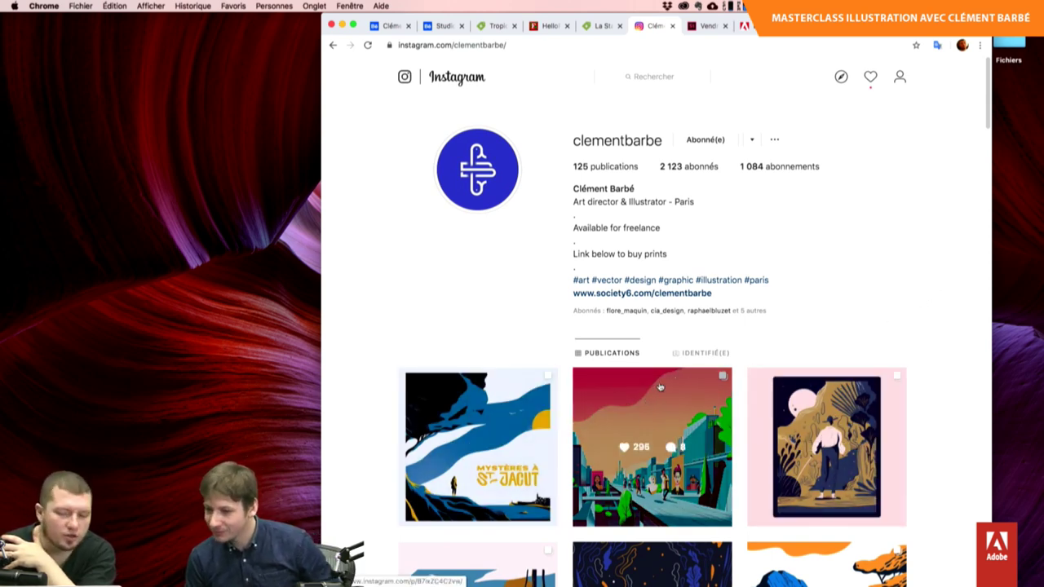
pyautogui.click(661, 387)
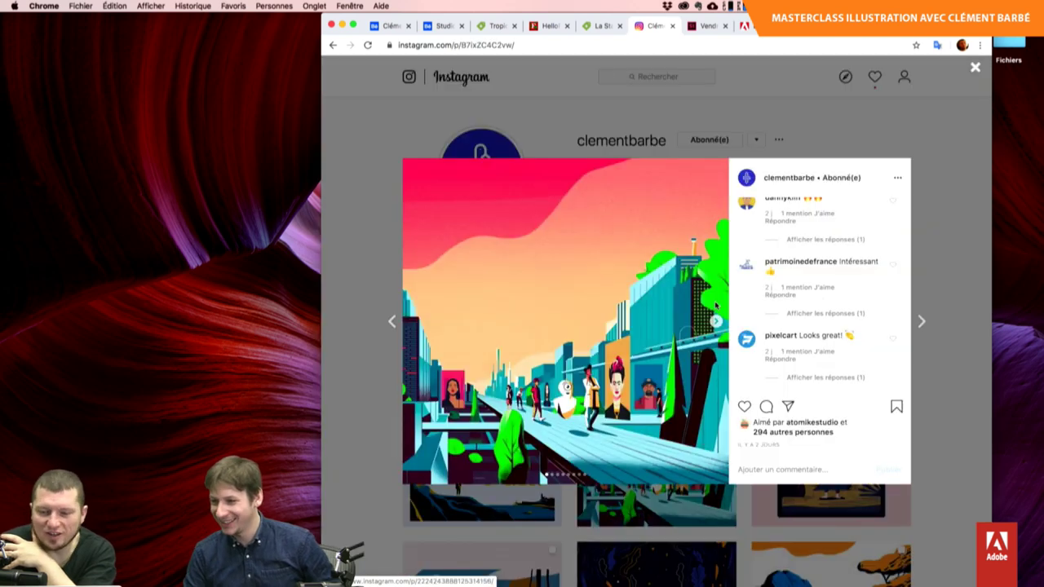
pyautogui.press('Right')
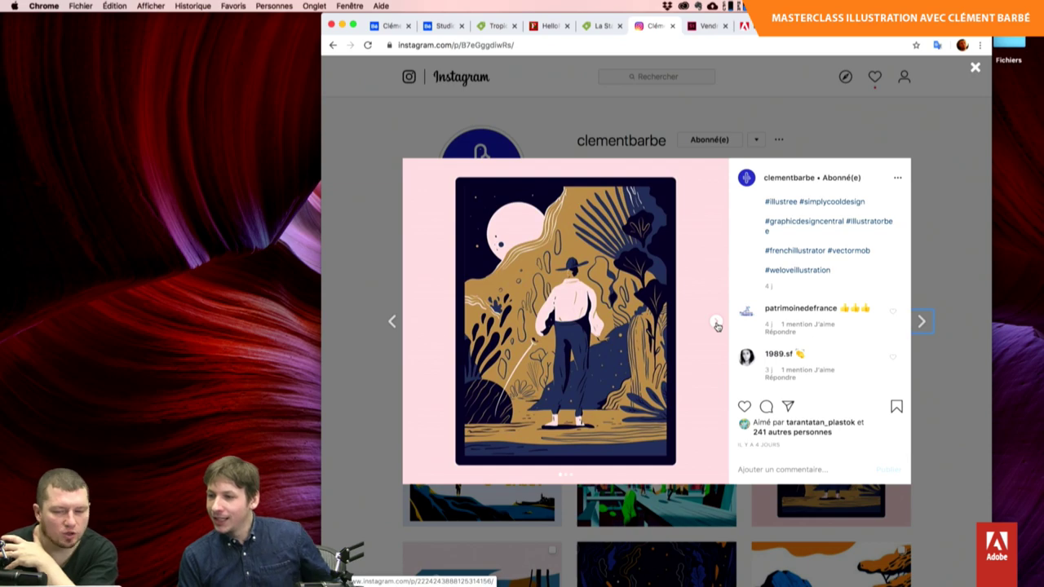
pyautogui.click(716, 324)
pyautogui.click(717, 324)
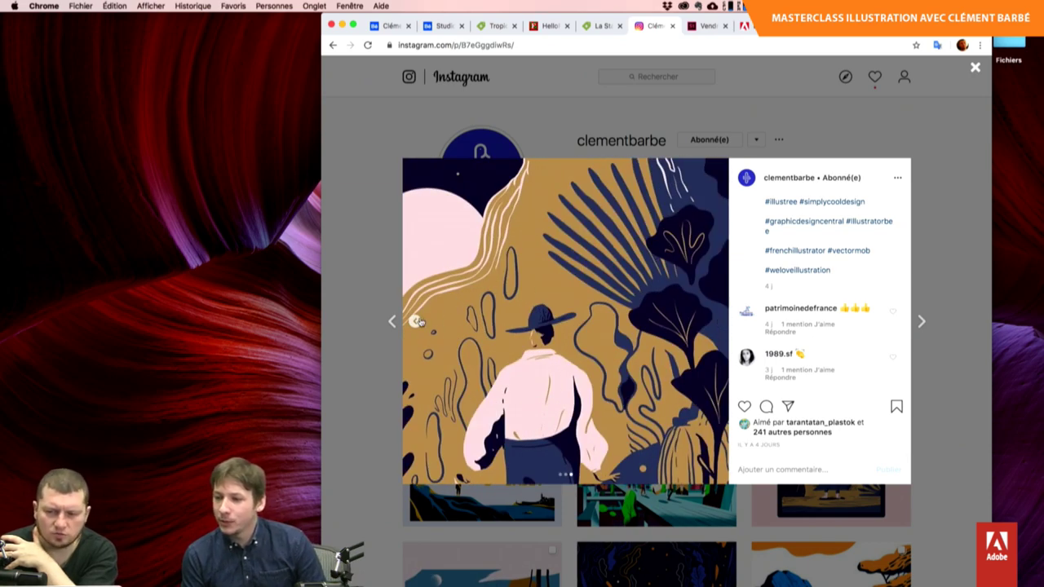
pyautogui.scroll(3, 791, 251)
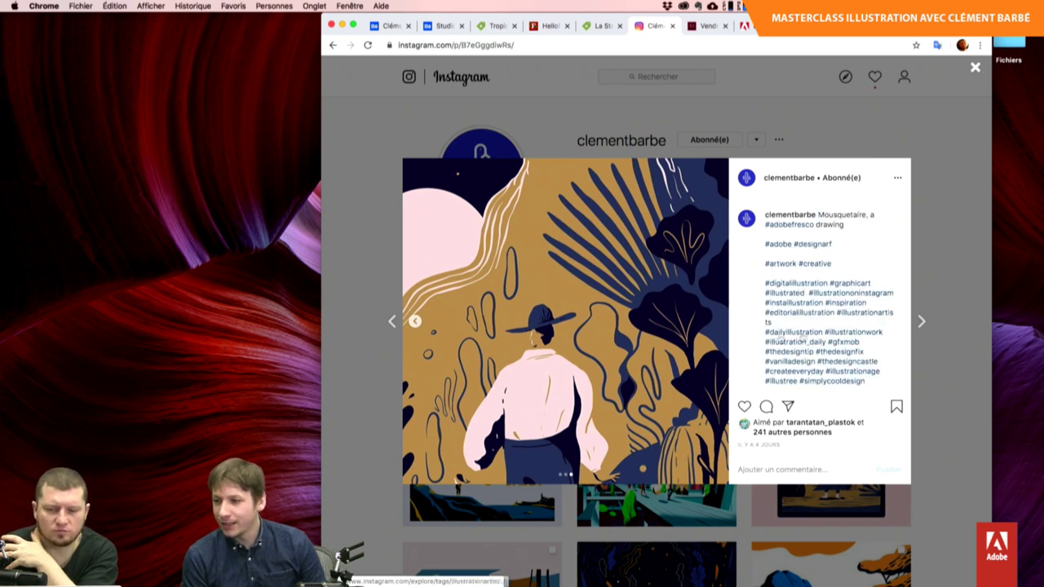
pyautogui.click(416, 322)
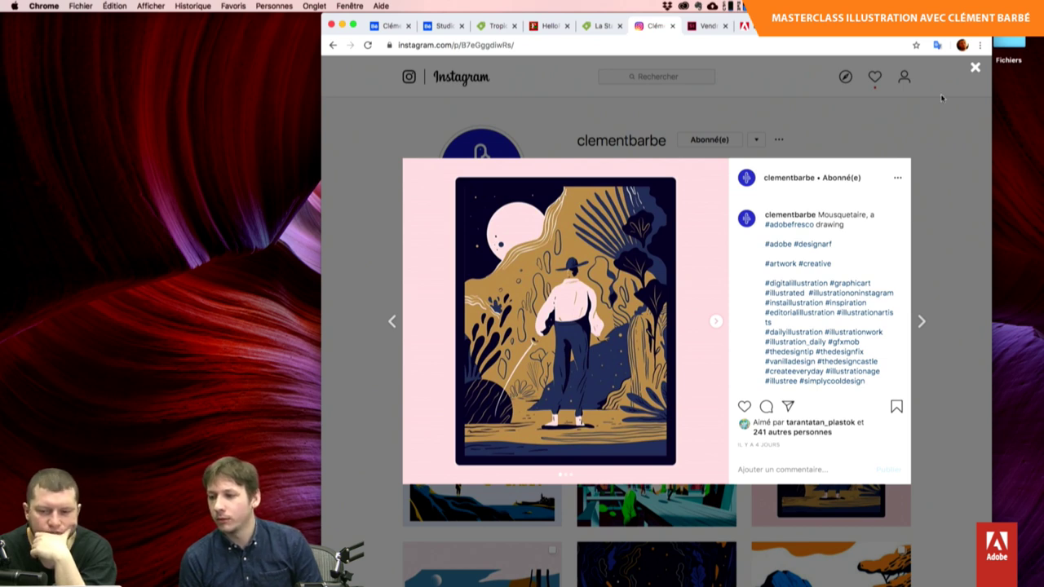
pyautogui.click(717, 322)
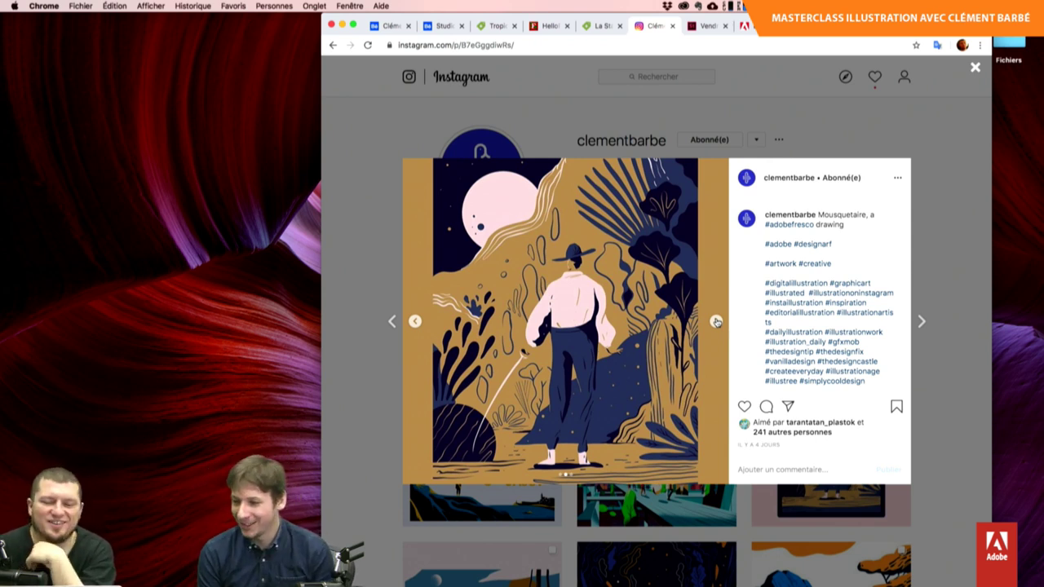
pyautogui.click(716, 322)
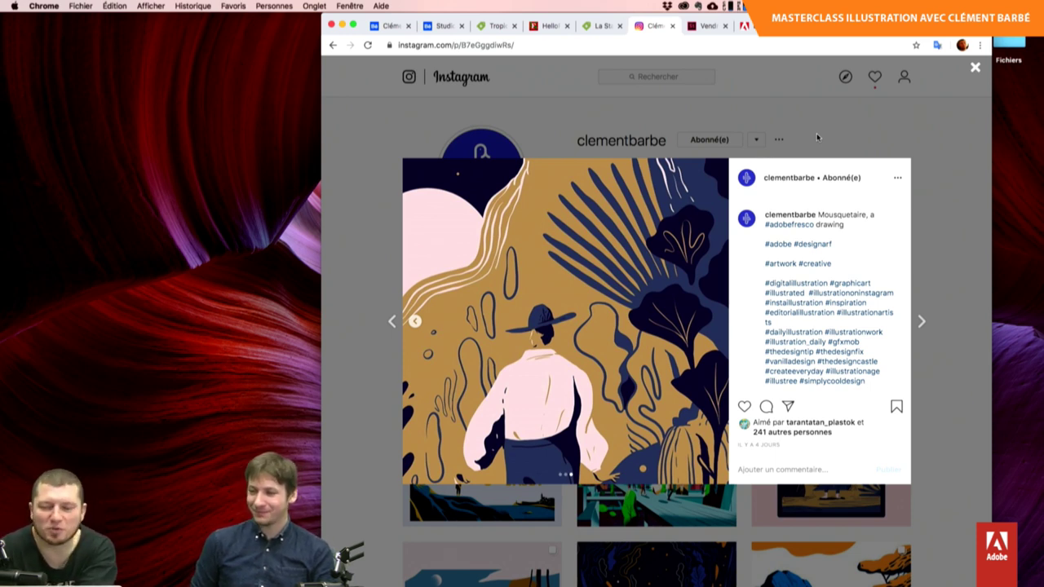
pyautogui.click(832, 141)
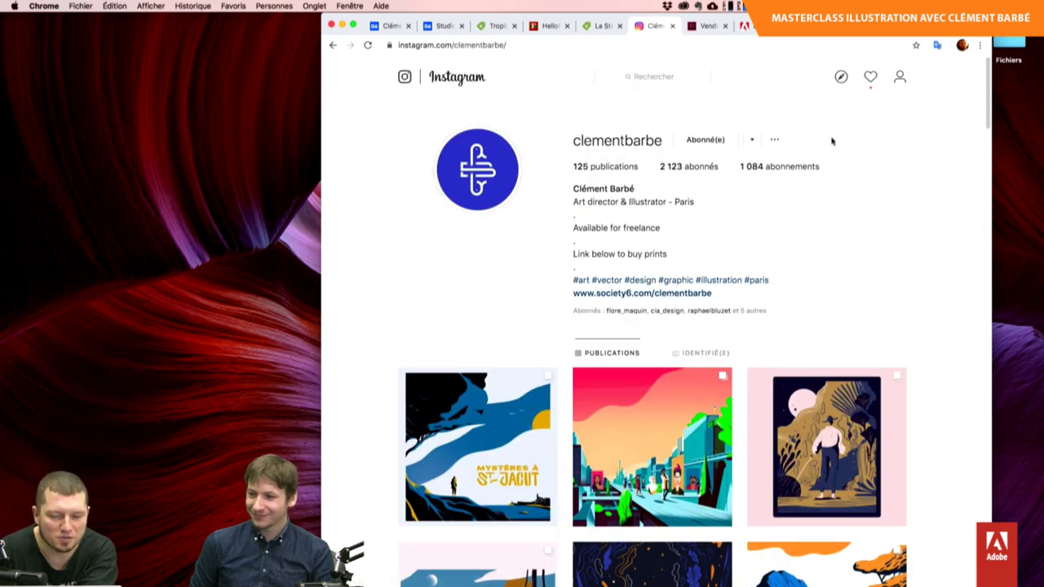
pyautogui.scroll(-3, 876, 252)
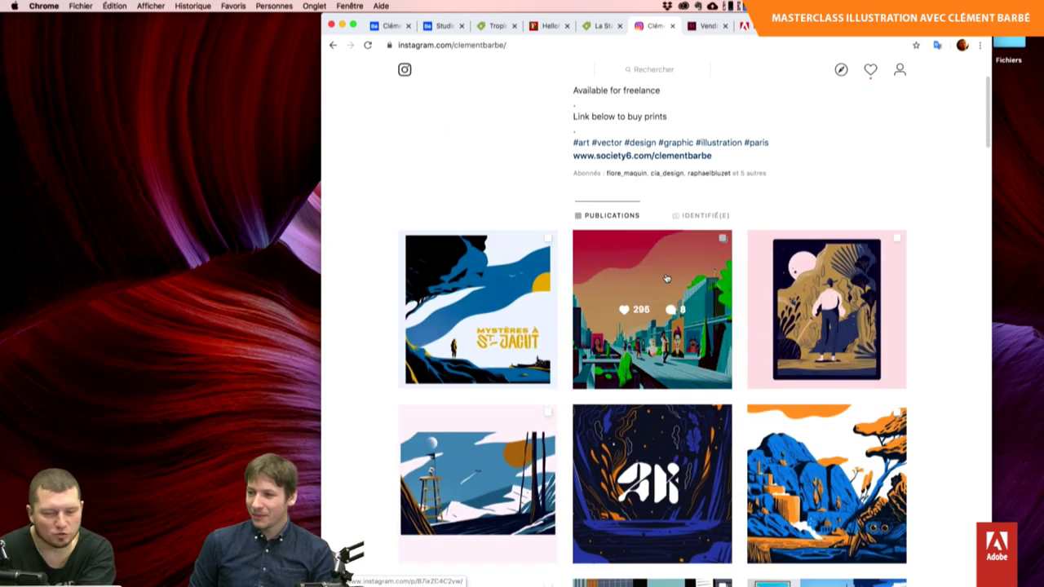
pyautogui.click(507, 278)
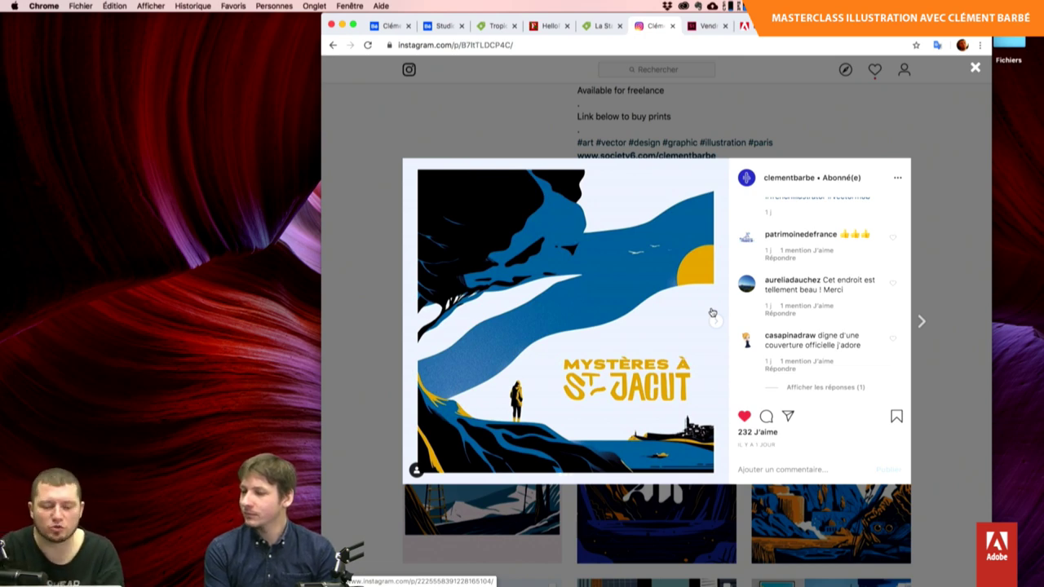
# Close the Mystères à St-Jacut post and open the type artist's Instagram in a new tab via 'iam'.
pyautogui.click(801, 126)
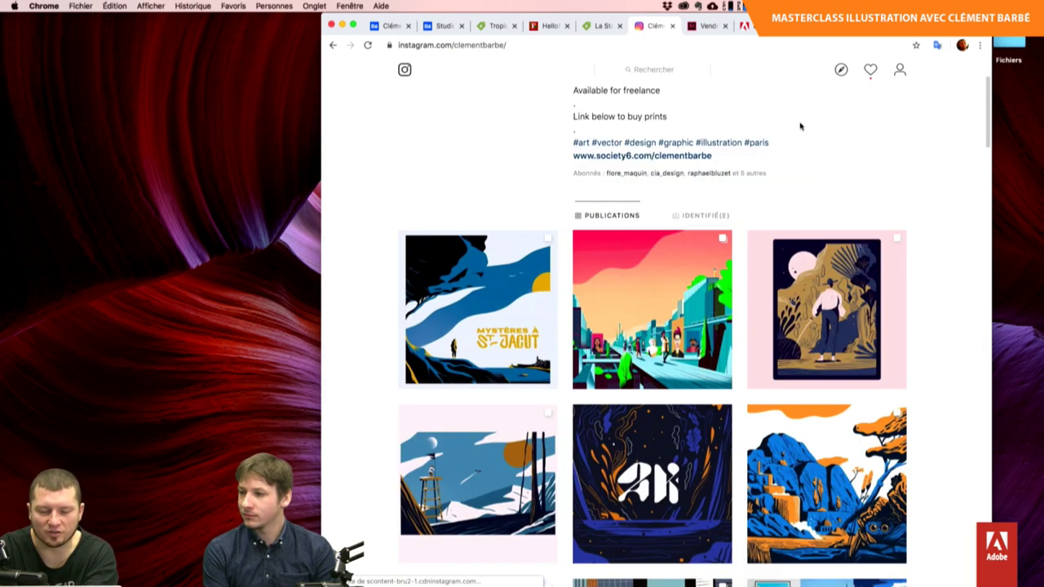
pyautogui.press('super+t')
pyautogui.write('ima')
pyautogui.press('BackSpace')
pyautogui.press('BackSpace')
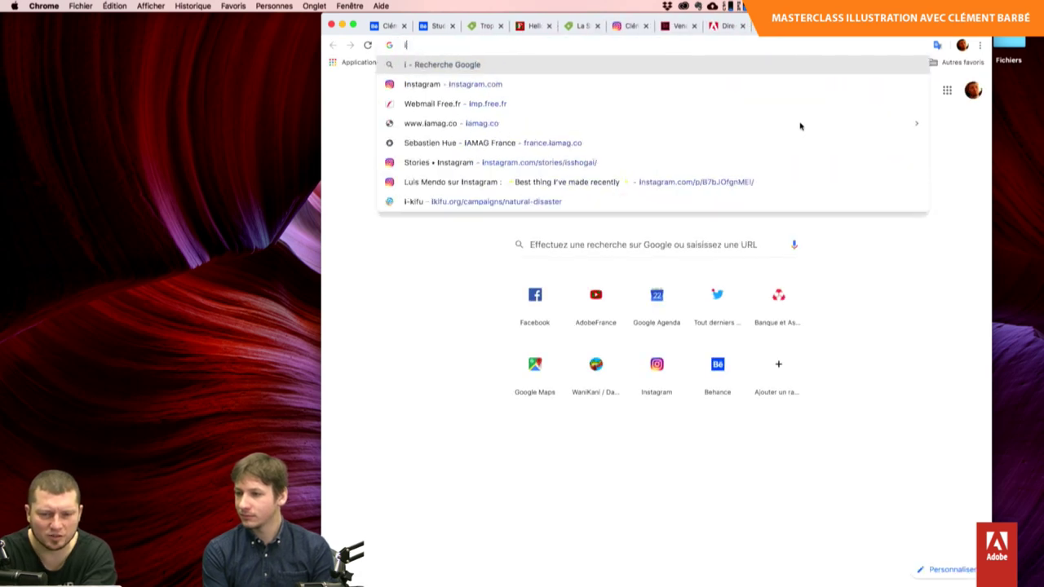
pyautogui.write('am')
pyautogui.press('Down')
pyautogui.press('Down')
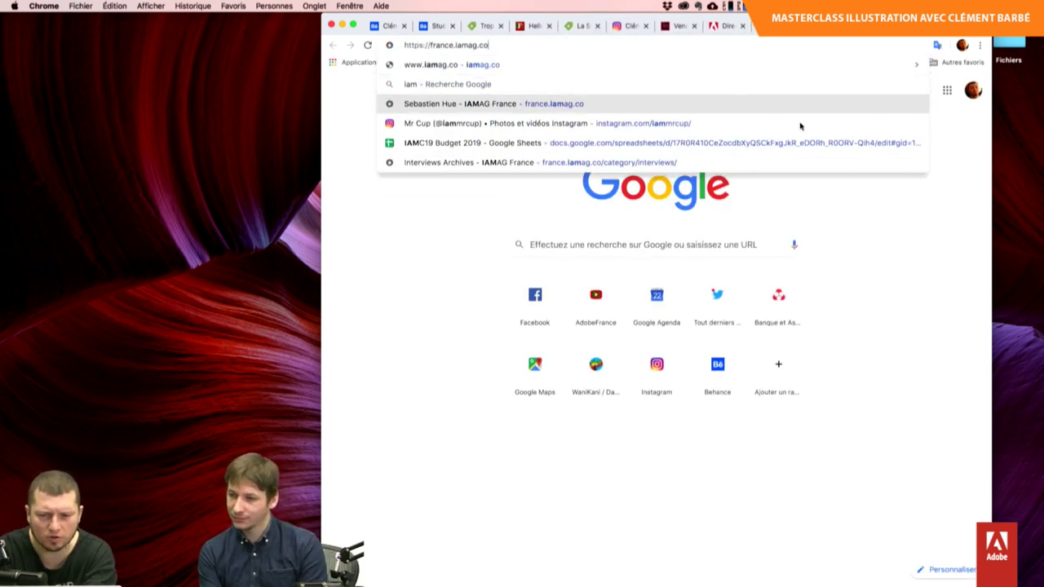
pyautogui.press('Down')
pyautogui.press('Return')
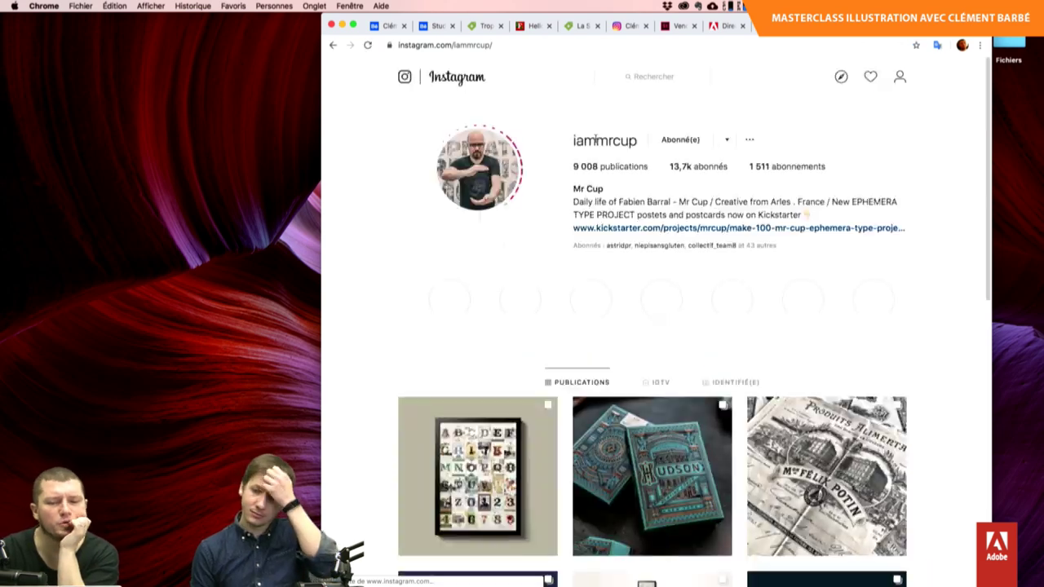
# Page through the artist's posts, from the alphabet board to The Ephemera Type's Kickstarter image.
pyautogui.click(493, 462)
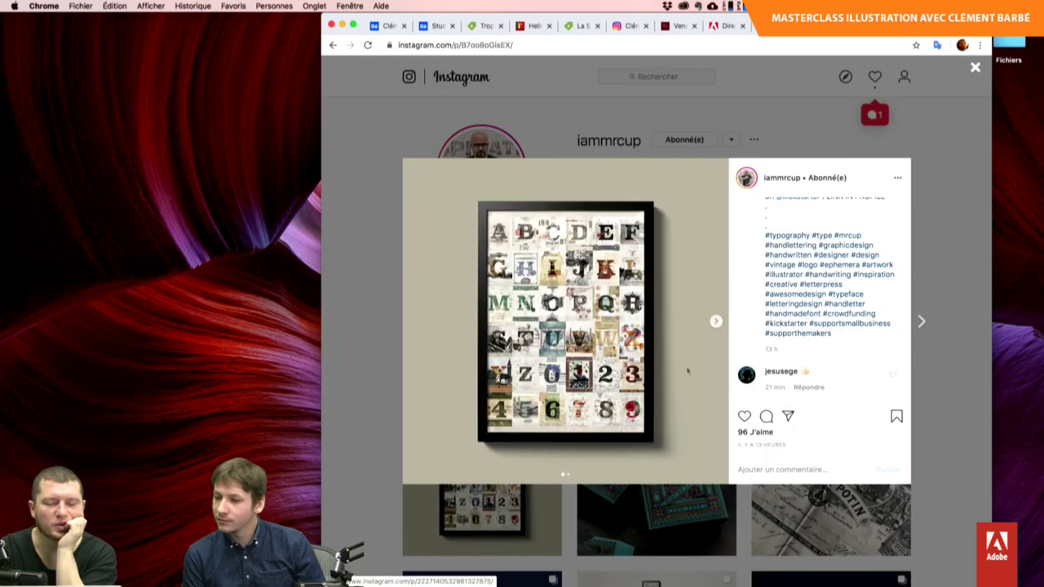
pyautogui.press('Right')
pyautogui.press('Right')
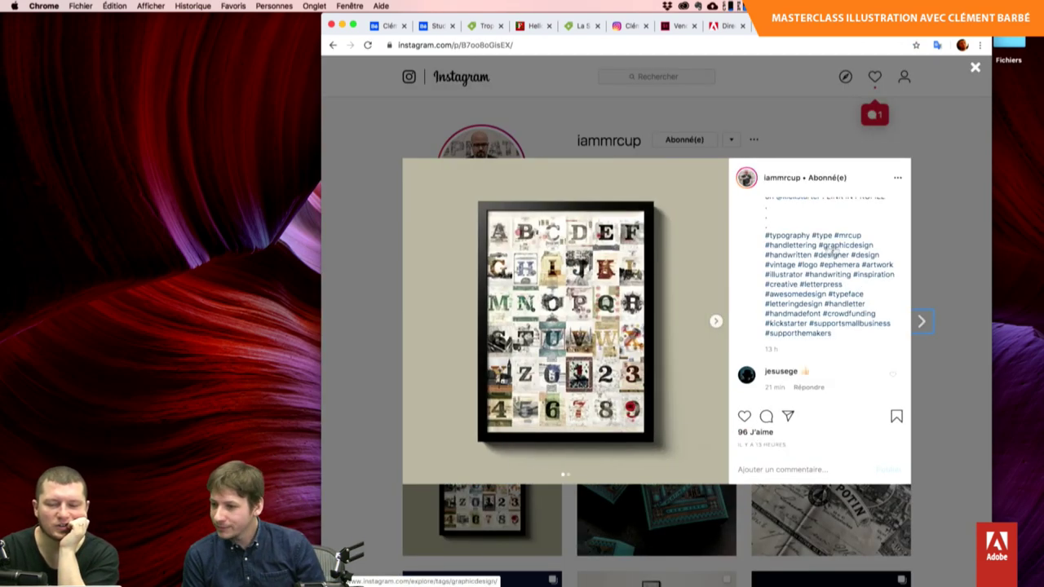
pyautogui.press('Right')
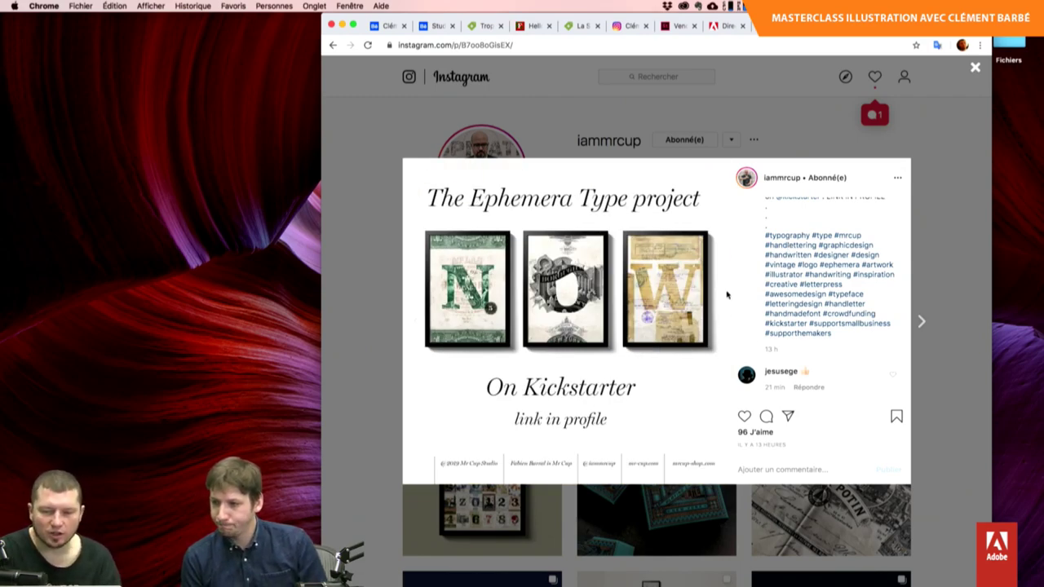
pyautogui.press('Right')
pyautogui.press('Right')
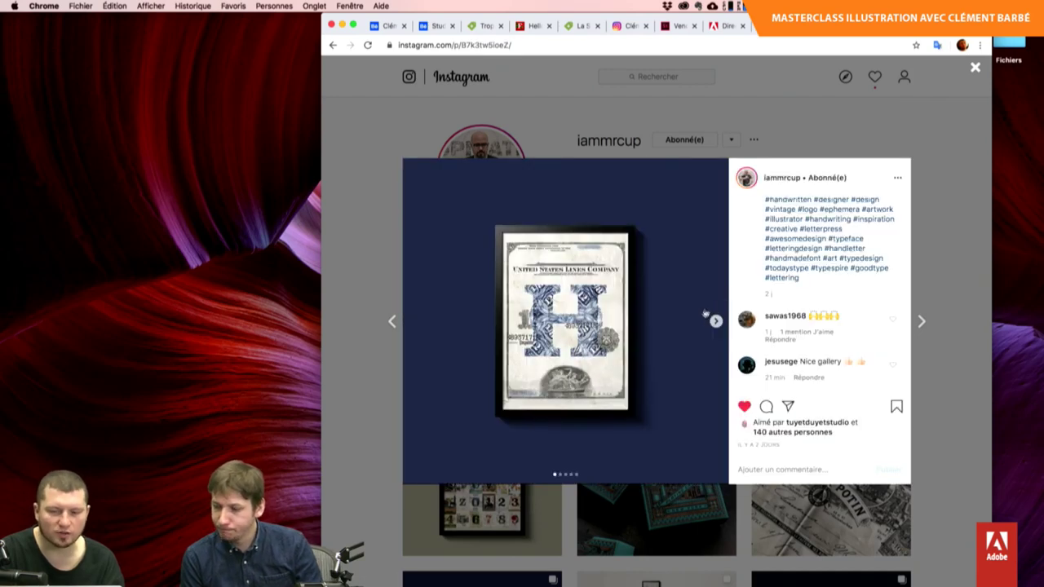
pyautogui.click(715, 322)
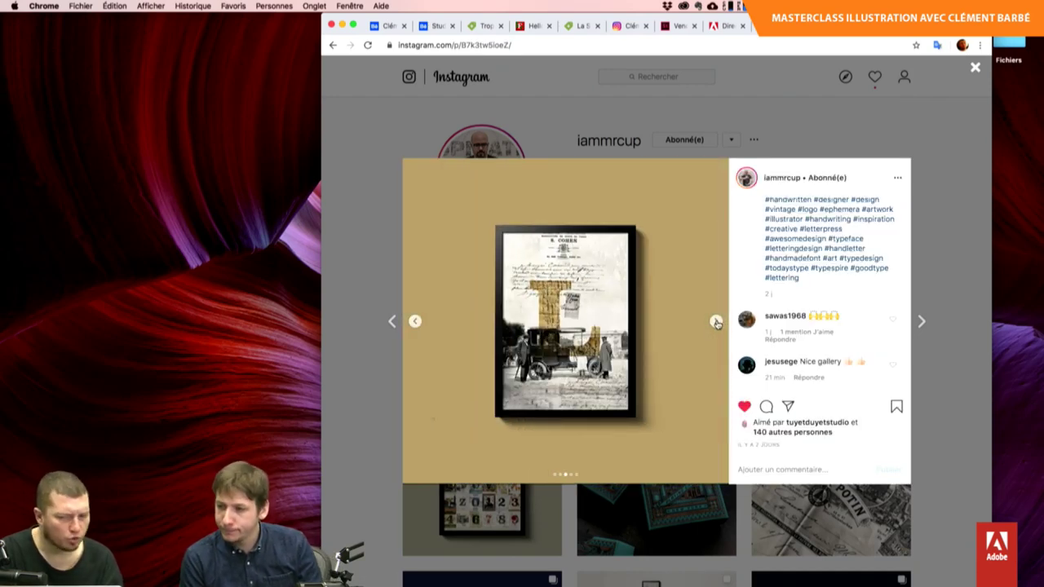
pyautogui.click(716, 322)
pyautogui.click(716, 322)
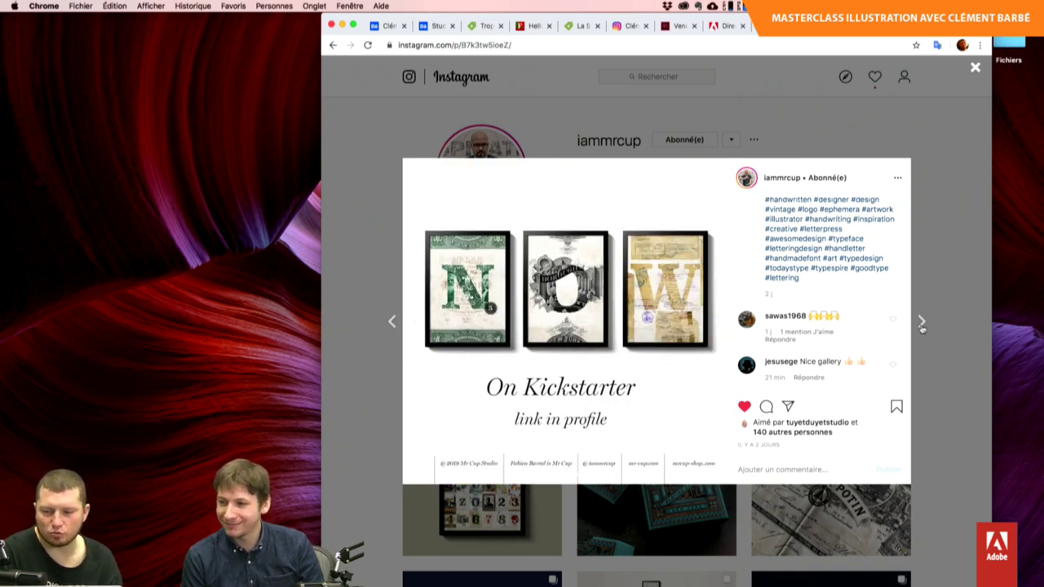
pyautogui.click(946, 263)
# Scroll down the artist's grid of vintage typographic prints and packaging posts.
pyautogui.scroll(-4, 946, 263)
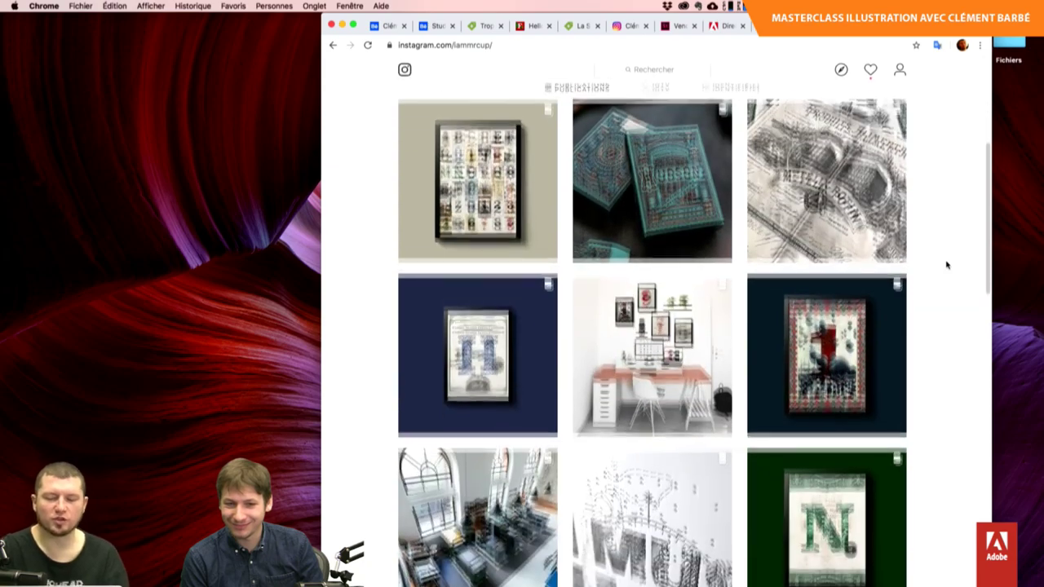
pyautogui.scroll(-1, 947, 264)
pyautogui.scroll(-2, 947, 264)
pyautogui.scroll(-1, 947, 264)
pyautogui.scroll(-2, 946, 265)
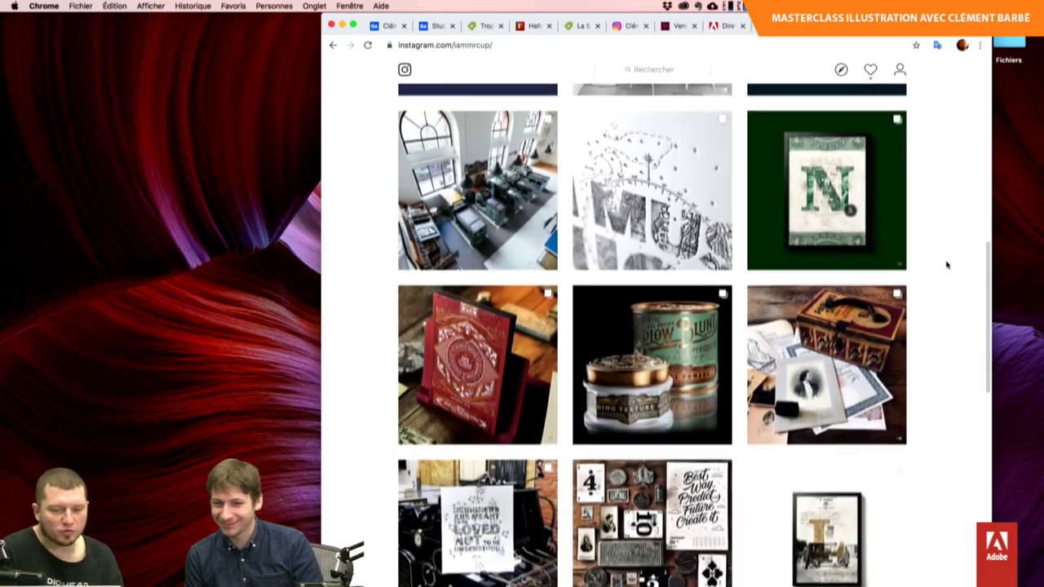
pyautogui.scroll(-4, 947, 264)
pyautogui.scroll(-1, 947, 264)
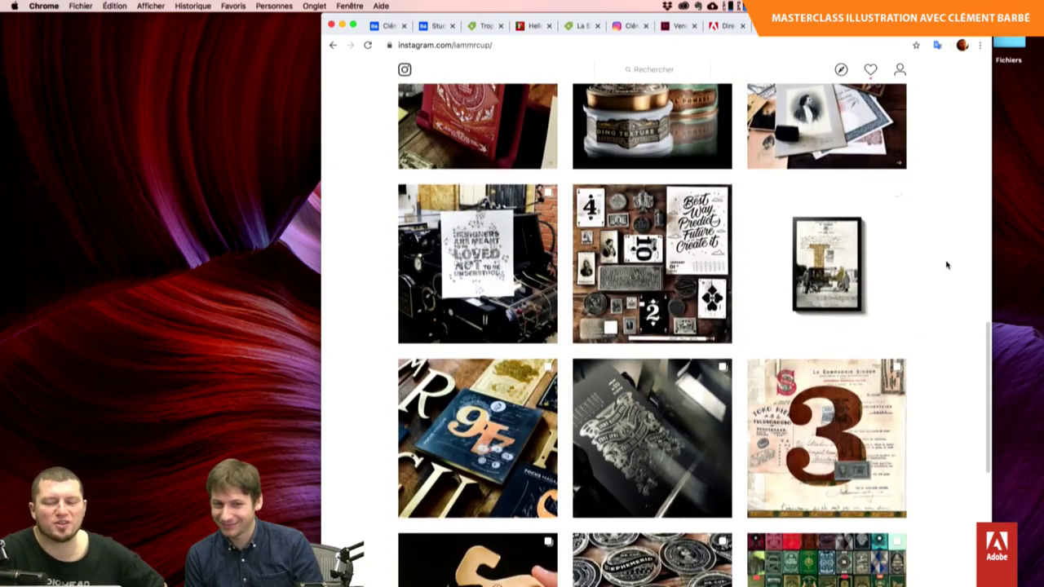
pyautogui.scroll(3, 946, 264)
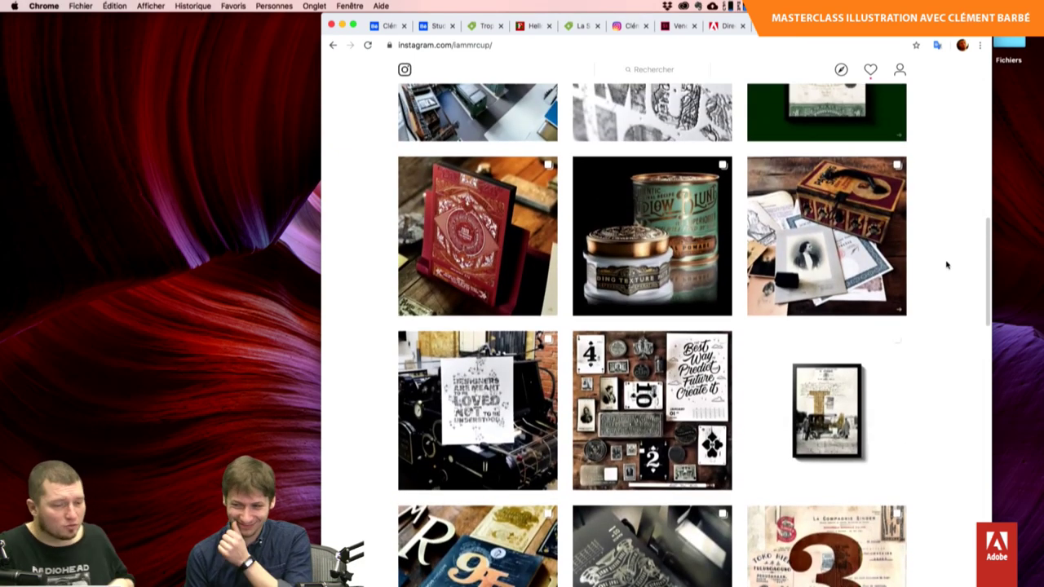
# Return to the Behance profile and scroll through the Travaux project grid.
pyautogui.click(381, 30)
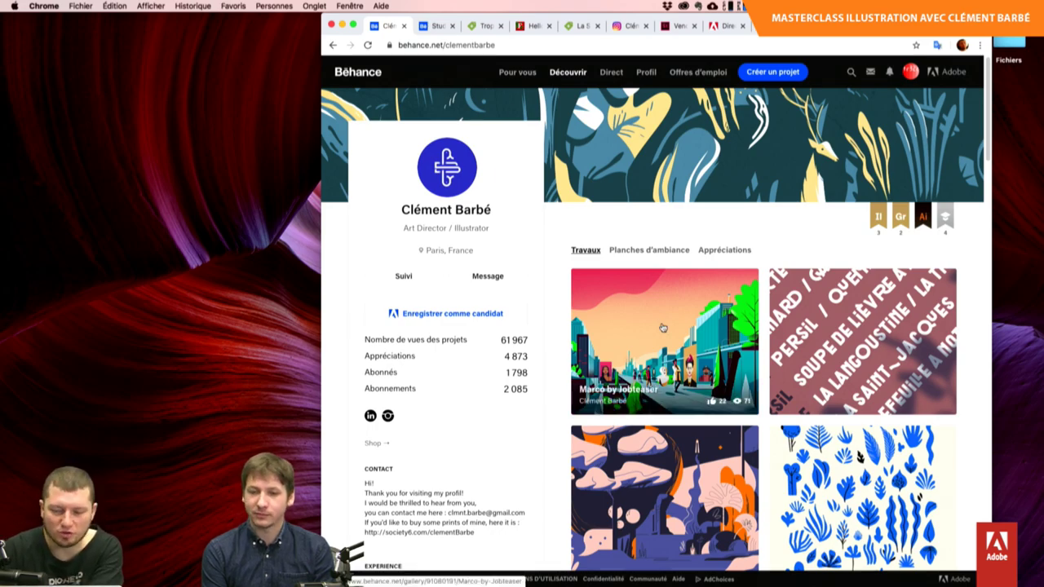
pyautogui.scroll(-10, 665, 327)
pyautogui.scroll(2, 665, 326)
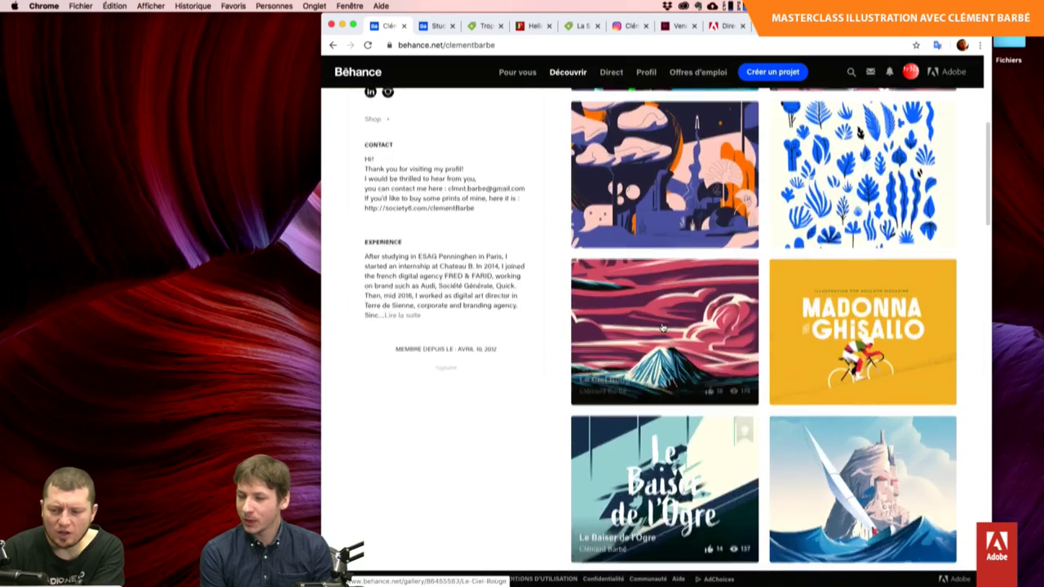
pyautogui.scroll(-2, 665, 326)
pyautogui.scroll(-1, 663, 327)
pyautogui.scroll(-2, 662, 328)
pyautogui.scroll(-4, 663, 327)
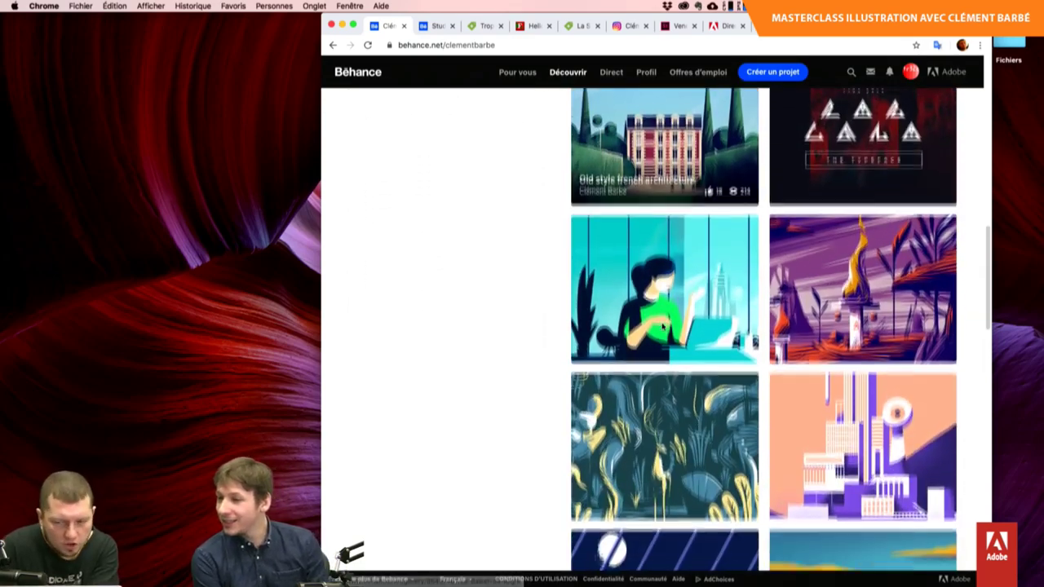
pyautogui.scroll(-3, 516, 356)
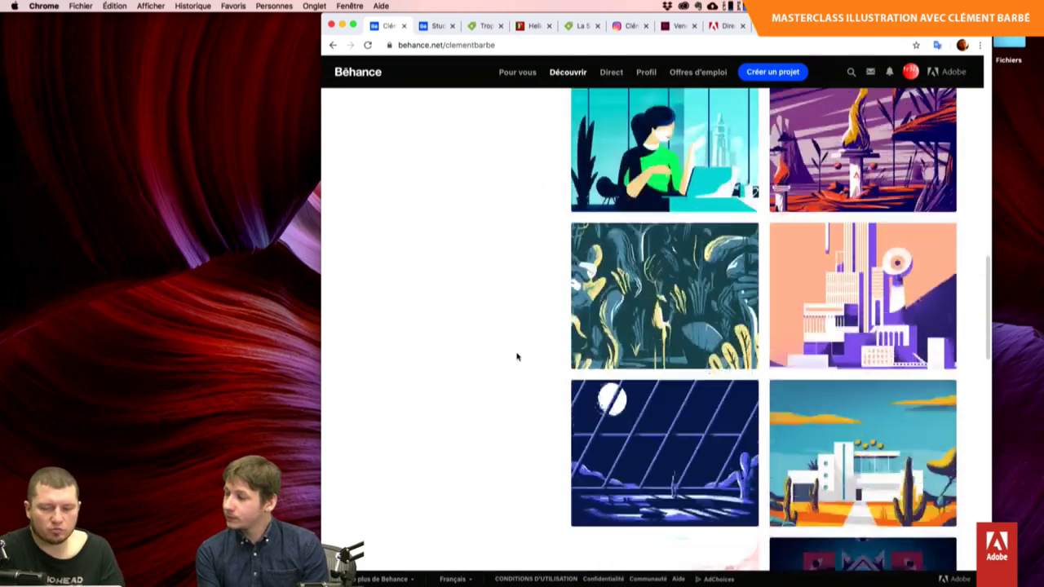
pyautogui.scroll(-5, 517, 356)
pyautogui.scroll(-2, 516, 357)
pyautogui.scroll(-3, 517, 357)
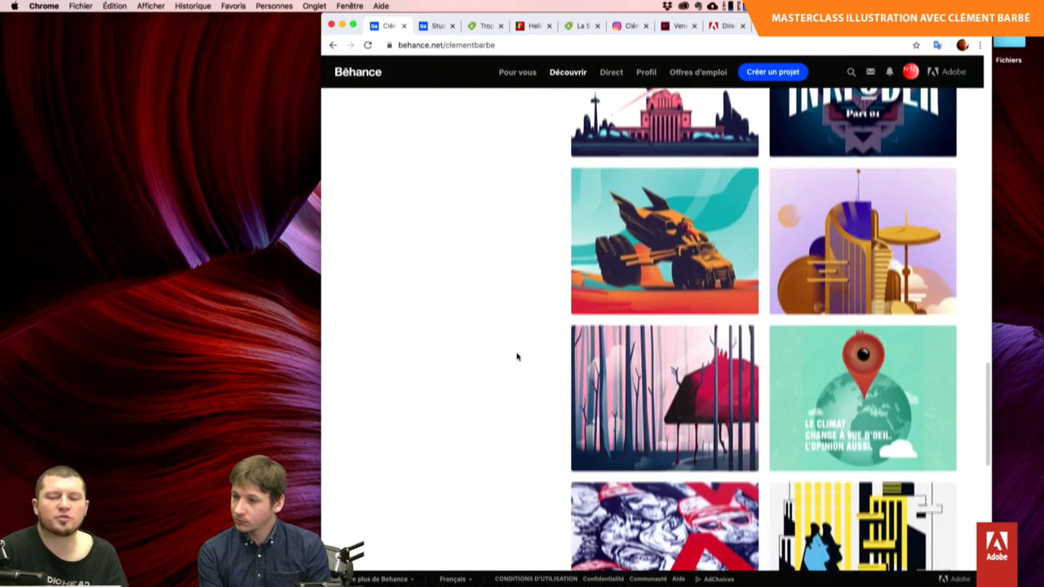
pyautogui.scroll(1, 517, 357)
pyautogui.scroll(1, 516, 356)
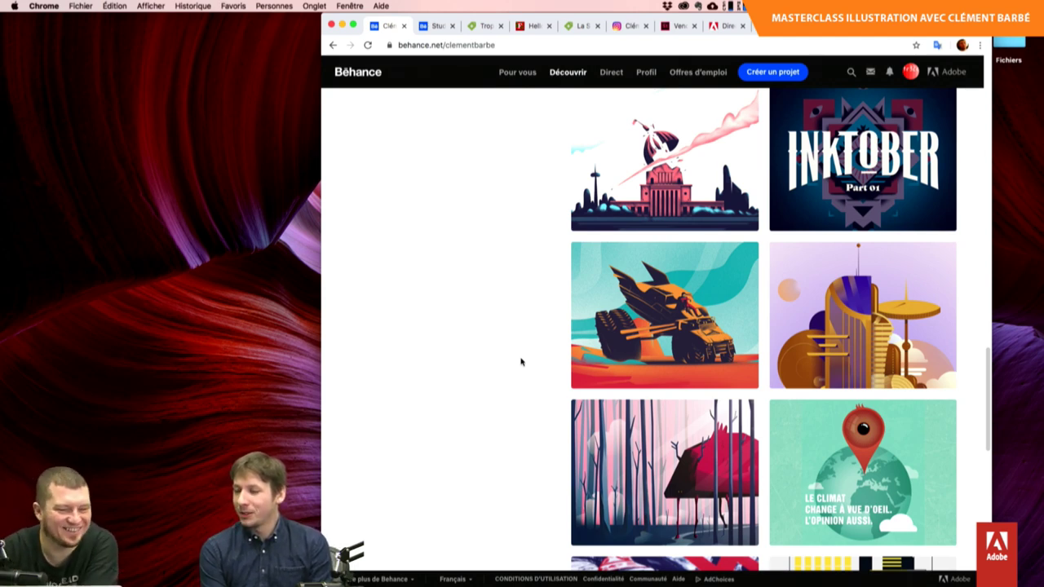
pyautogui.moveTo(664, 398)
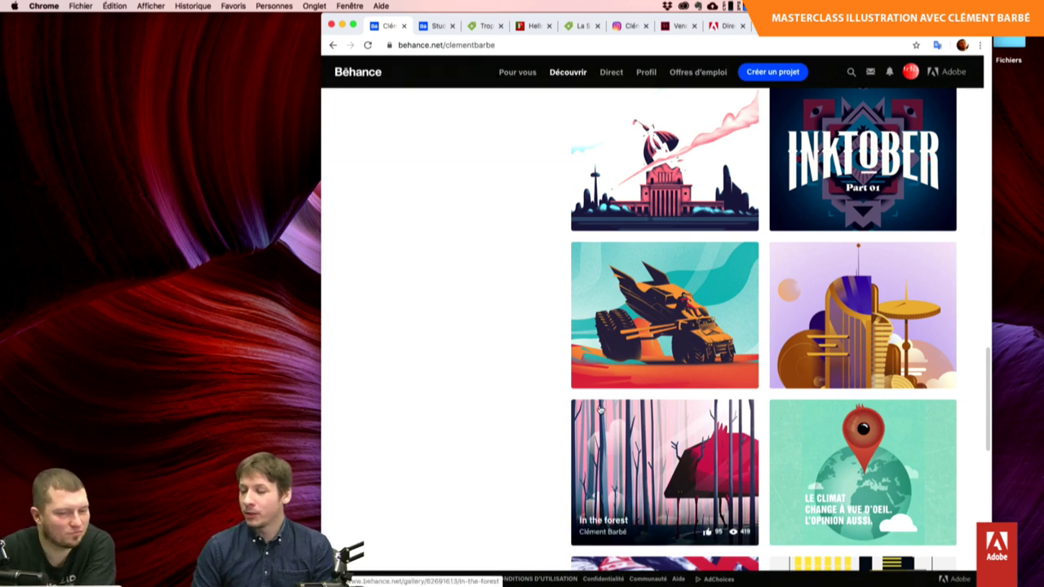
pyautogui.scroll(1, 599, 411)
pyautogui.scroll(1, 599, 410)
pyautogui.scroll(1, 600, 411)
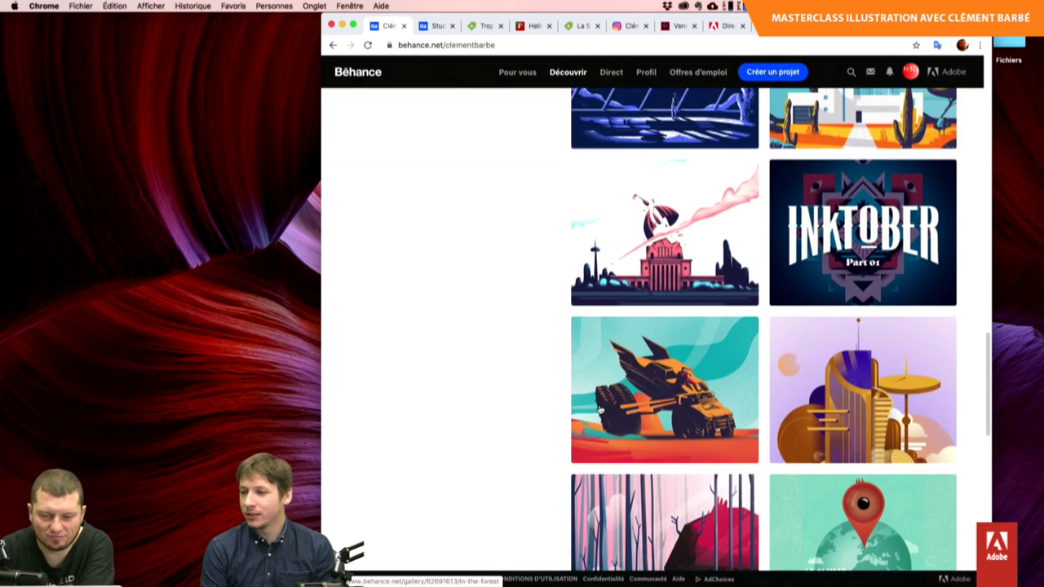
pyautogui.moveTo(665, 315)
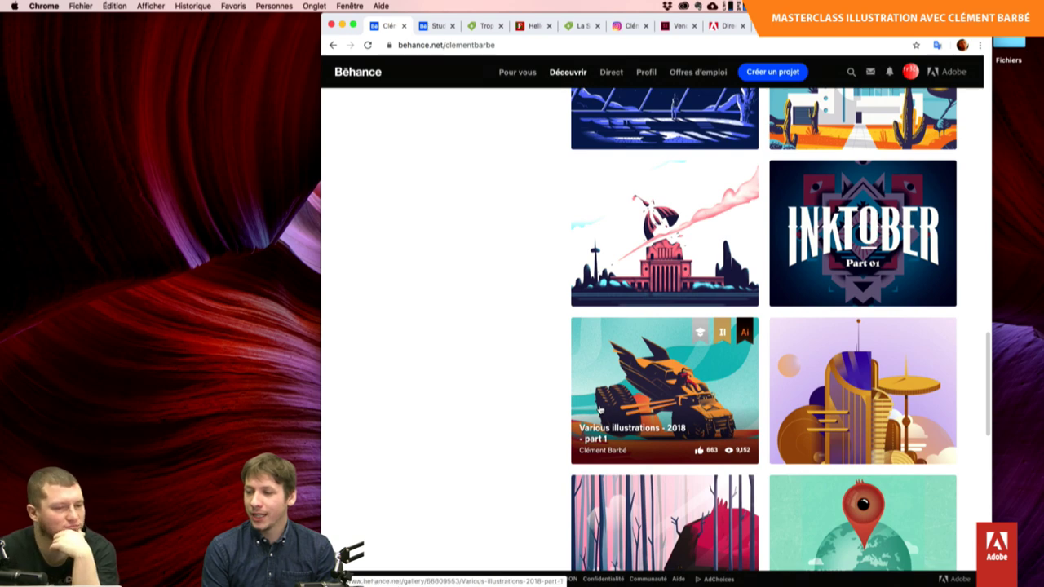
pyautogui.scroll(1, 600, 410)
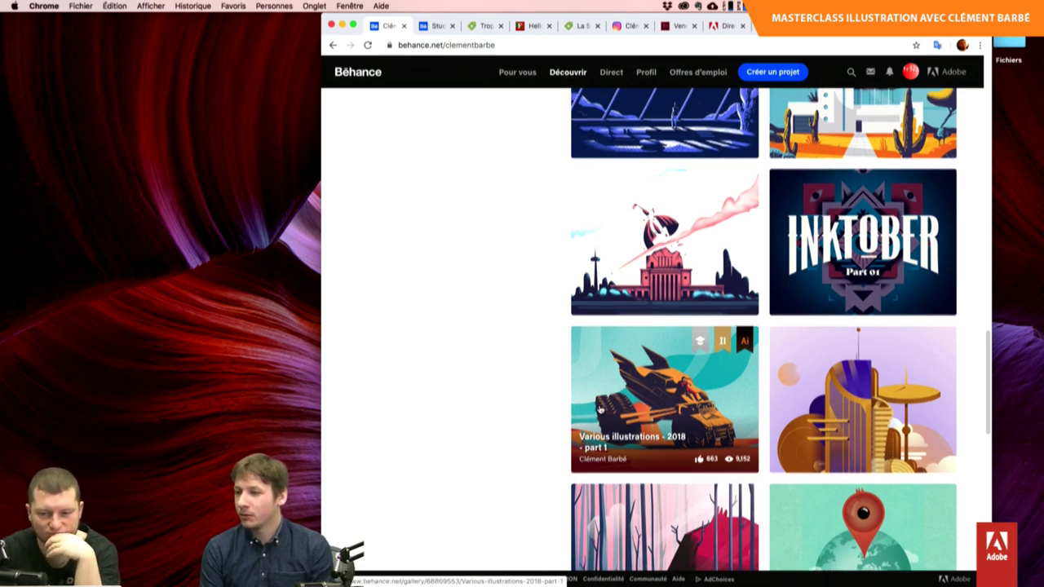
pyautogui.scroll(1, 600, 410)
pyautogui.scroll(1, 599, 410)
pyautogui.scroll(1, 600, 410)
pyautogui.scroll(1, 600, 410)
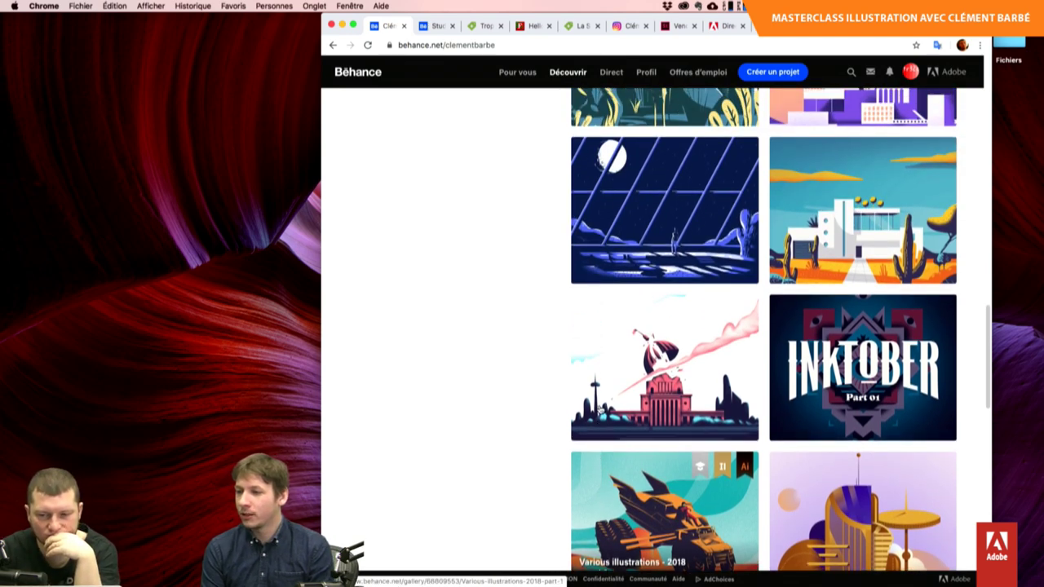
pyautogui.scroll(1, 527, 443)
pyautogui.scroll(1, 528, 447)
pyautogui.scroll(1, 528, 447)
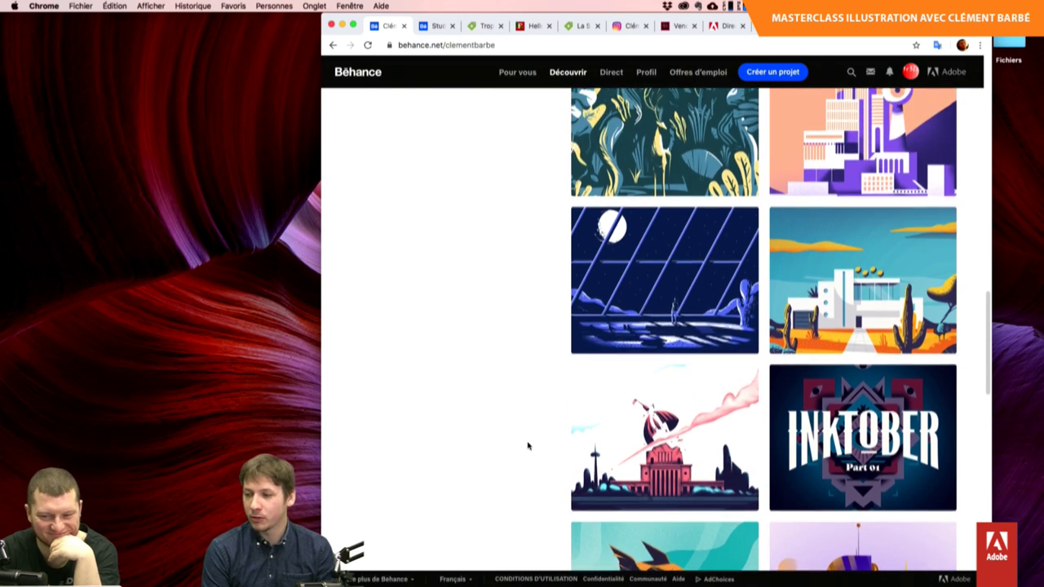
pyautogui.scroll(1, 528, 447)
pyautogui.scroll(1, 528, 447)
pyautogui.scroll(1, 528, 446)
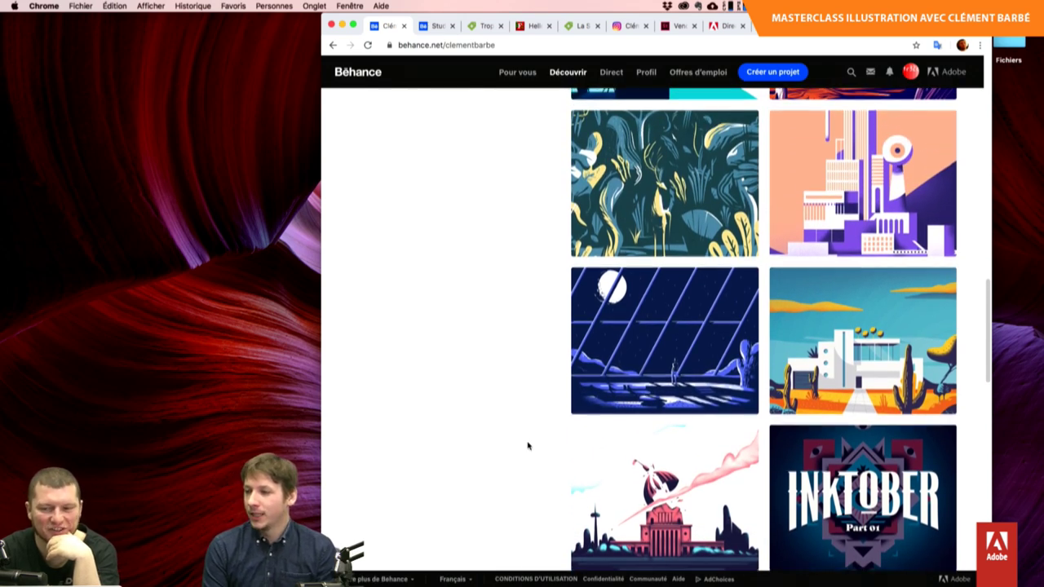
pyautogui.scroll(1, 527, 447)
pyautogui.scroll(1, 528, 446)
pyautogui.scroll(1, 528, 447)
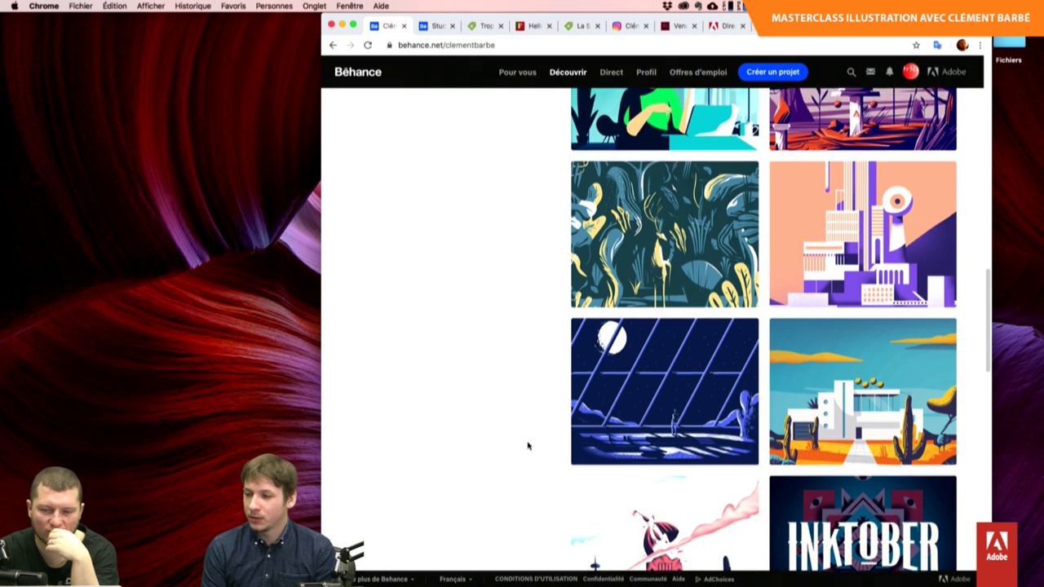
pyautogui.scroll(1, 528, 446)
pyautogui.scroll(1, 528, 447)
pyautogui.scroll(2, 527, 446)
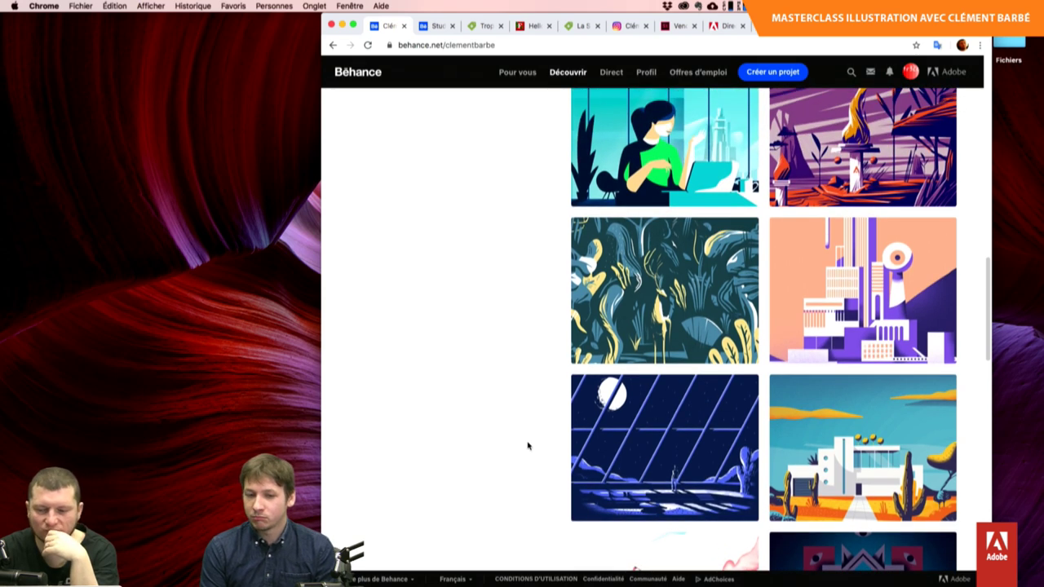
pyautogui.scroll(2, 528, 447)
pyautogui.scroll(2, 528, 446)
pyautogui.scroll(1, 528, 447)
pyautogui.scroll(1, 528, 447)
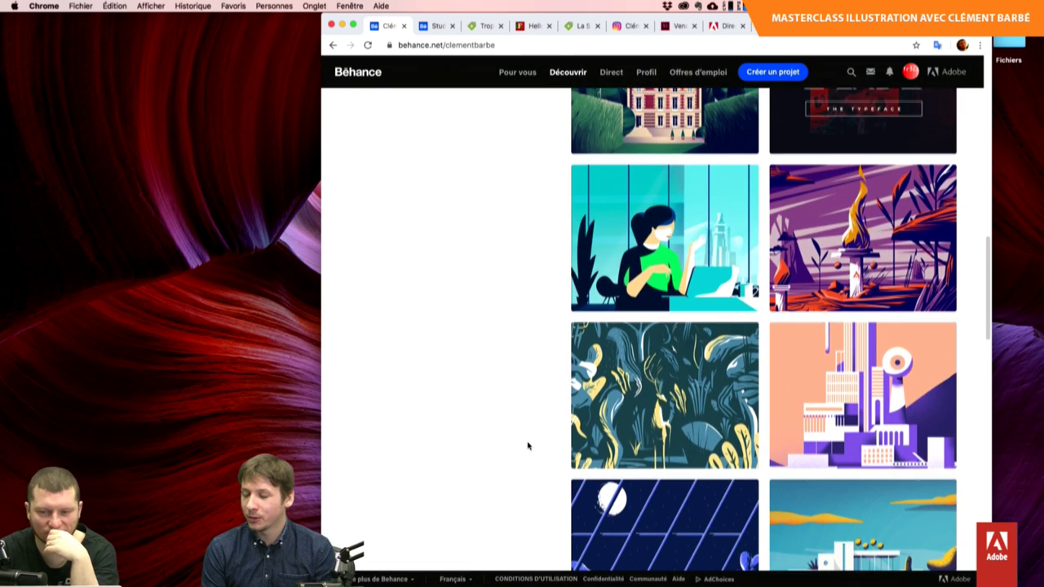
pyautogui.scroll(1, 528, 446)
pyautogui.scroll(1, 528, 446)
pyautogui.scroll(1, 528, 446)
pyautogui.scroll(2, 528, 446)
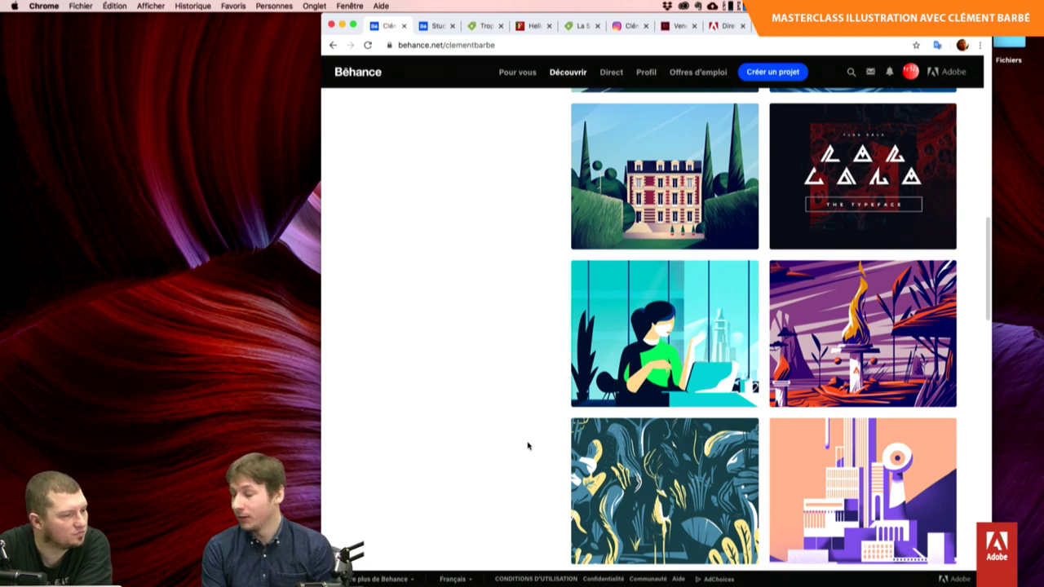
pyautogui.scroll(-1, 528, 445)
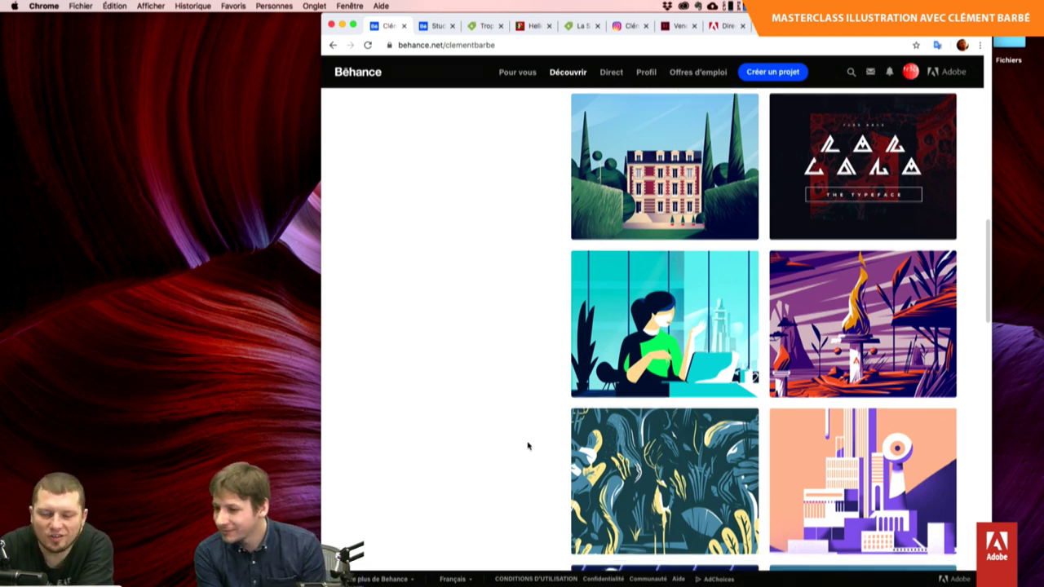
# Briefly open and close Wild Fire, then open the Woods project.
pyautogui.click(802, 318)
pyautogui.press('Escape')
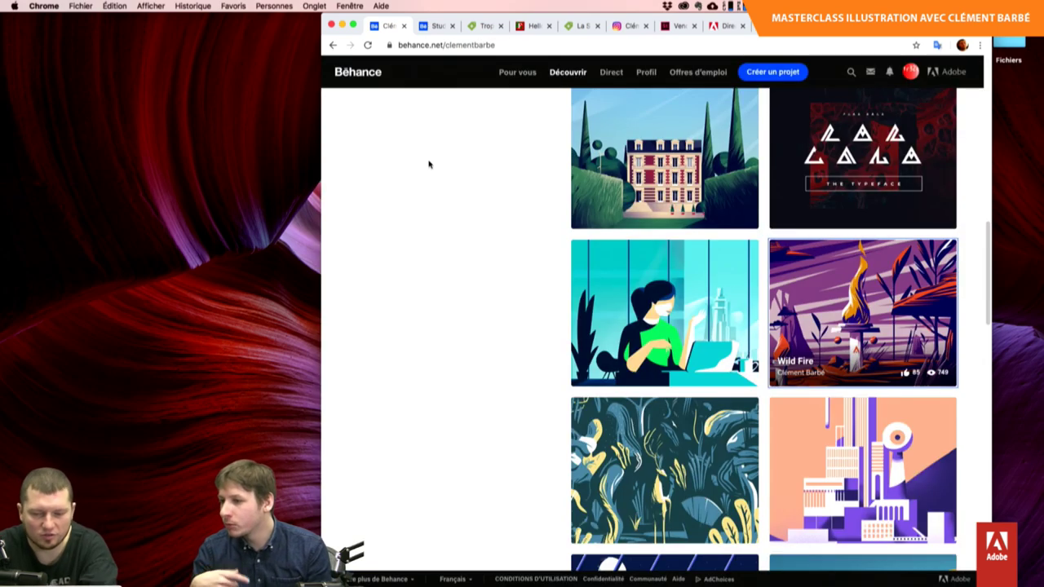
pyautogui.click(641, 448)
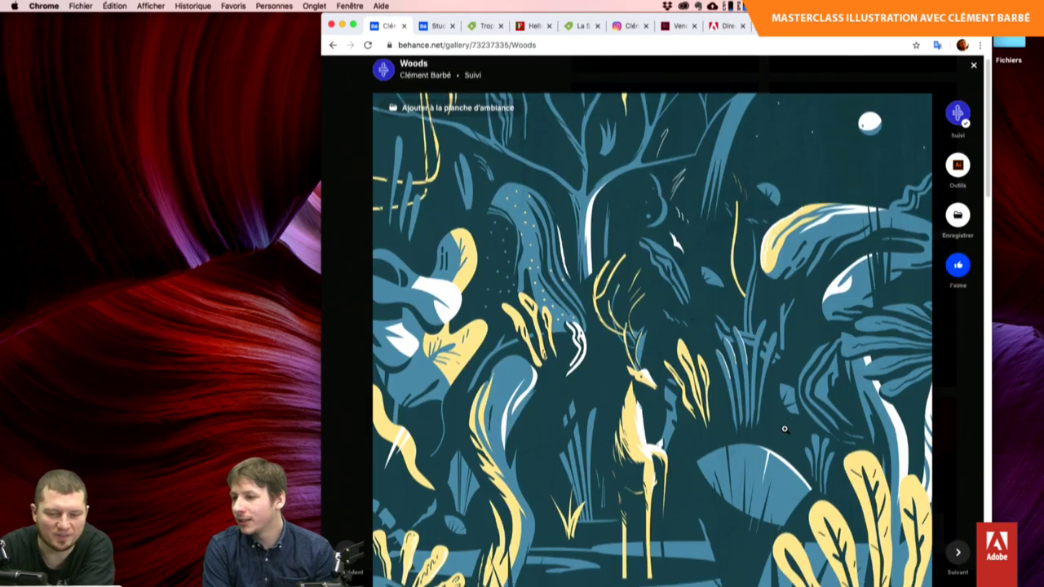
# Scroll up and down through the Woods forest illustration with its yellow-outlined deer.
pyautogui.scroll(-2, 784, 429)
pyautogui.scroll(-2, 785, 429)
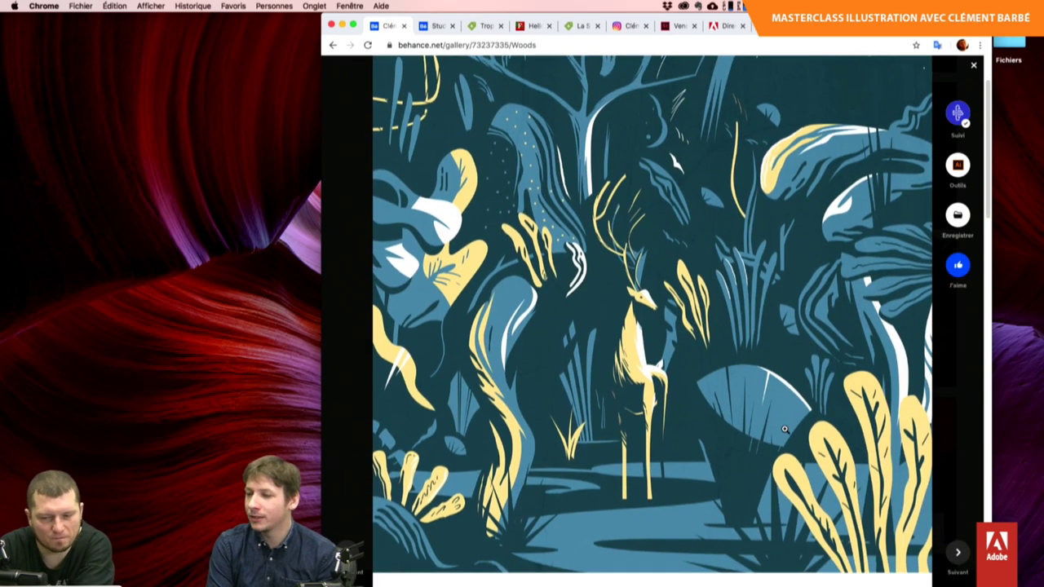
pyautogui.scroll(1, 785, 429)
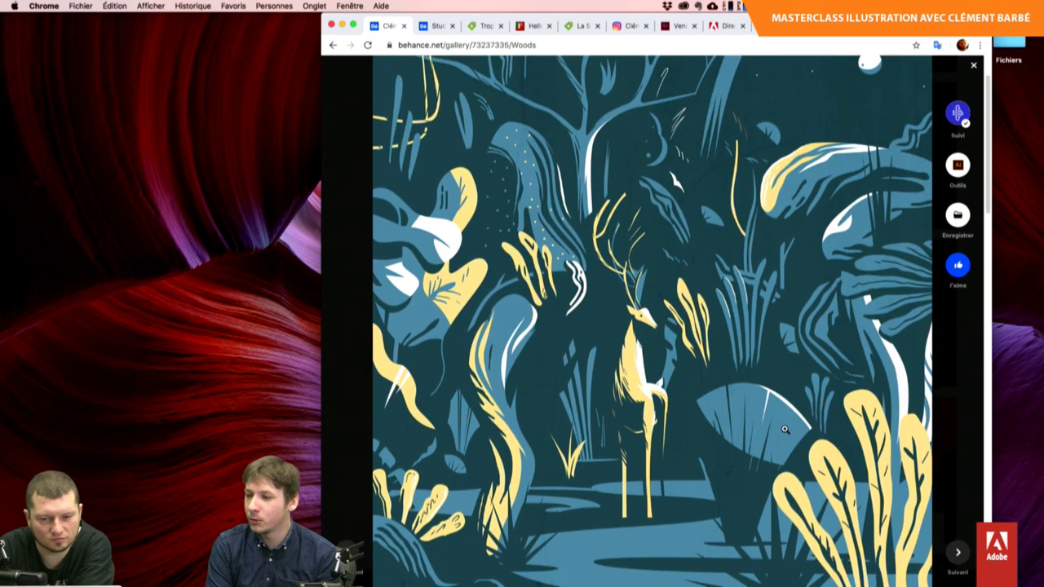
pyautogui.scroll(-10, 785, 429)
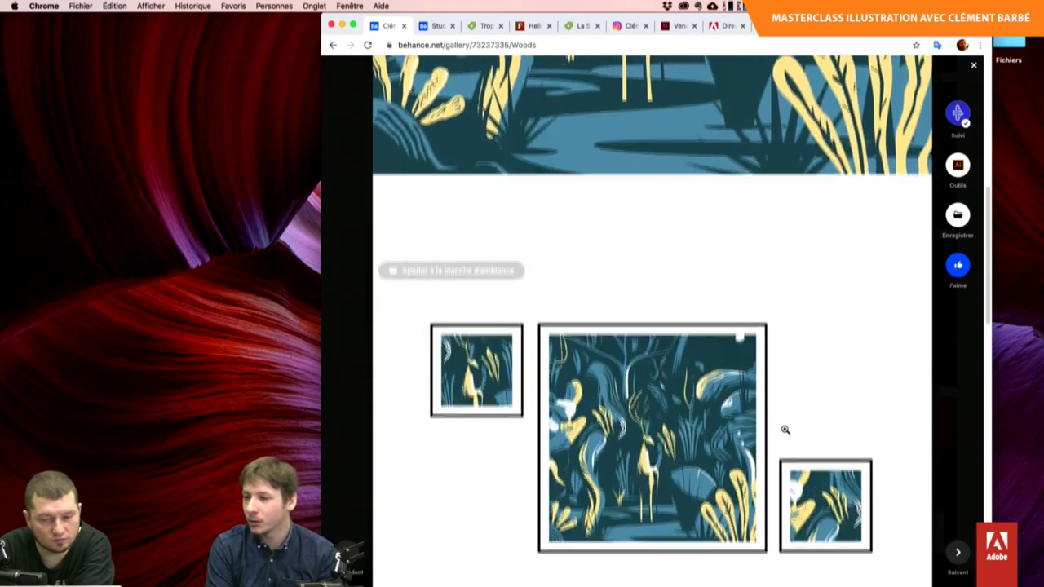
pyautogui.scroll(-2, 785, 429)
pyautogui.scroll(5, 785, 429)
pyautogui.scroll(2, 785, 429)
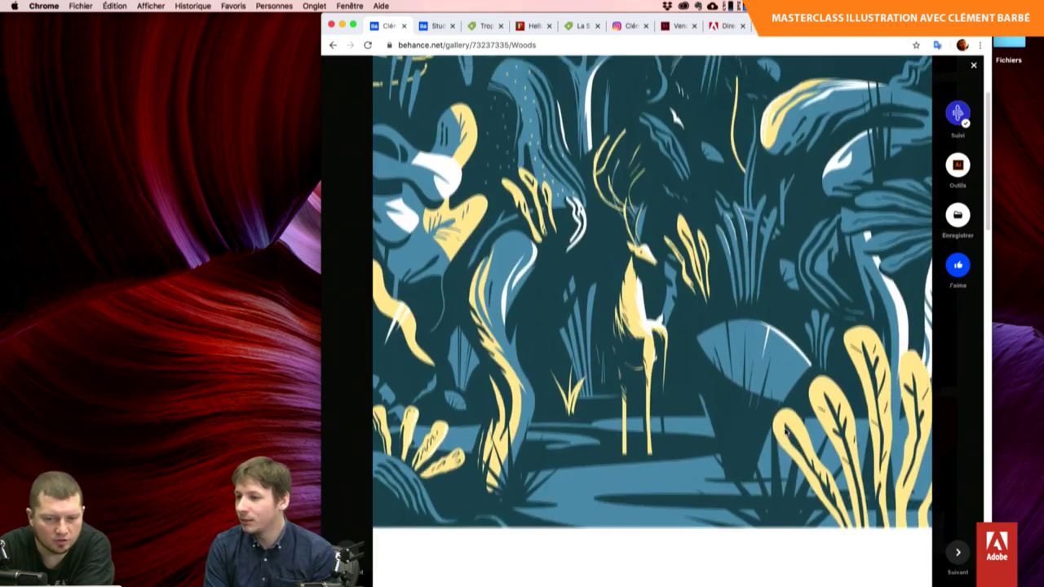
pyautogui.scroll(1, 784, 430)
pyautogui.scroll(-2, 785, 430)
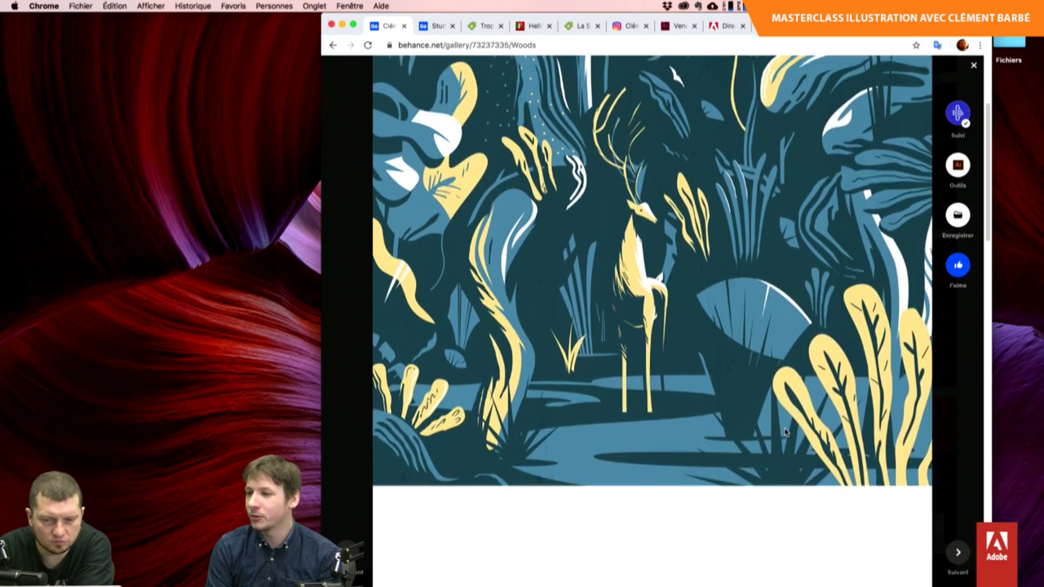
pyautogui.scroll(1, 785, 432)
pyautogui.scroll(1, 785, 431)
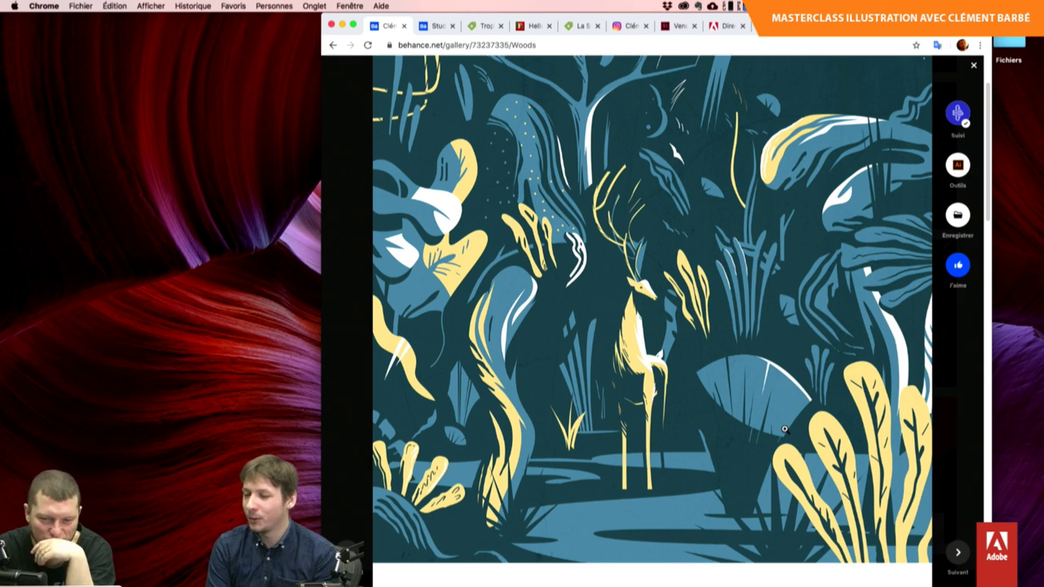
pyautogui.scroll(2, 785, 429)
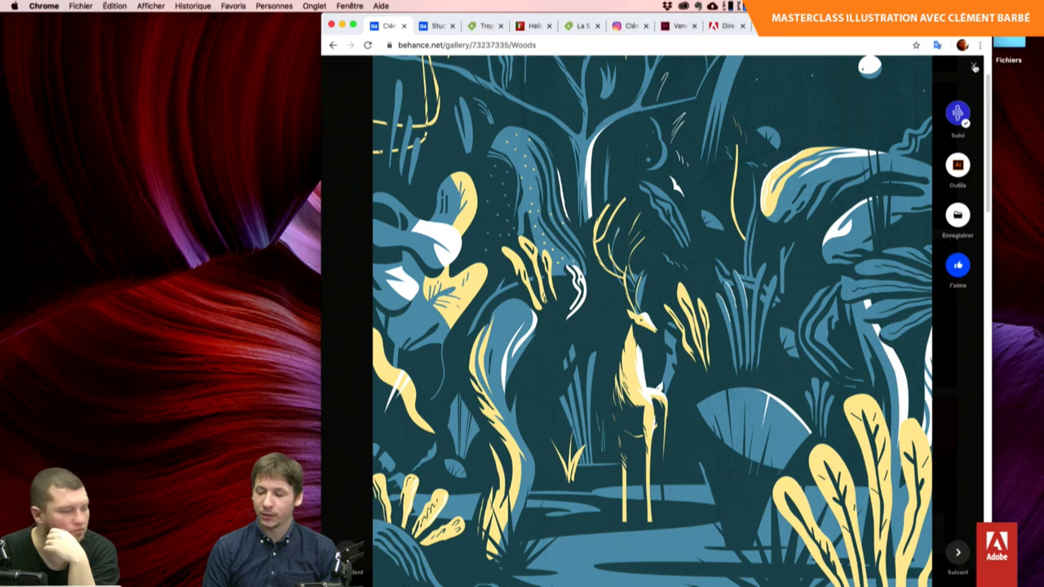
# Close the Woods project and scroll through the portfolio grid.
pyautogui.click(974, 67)
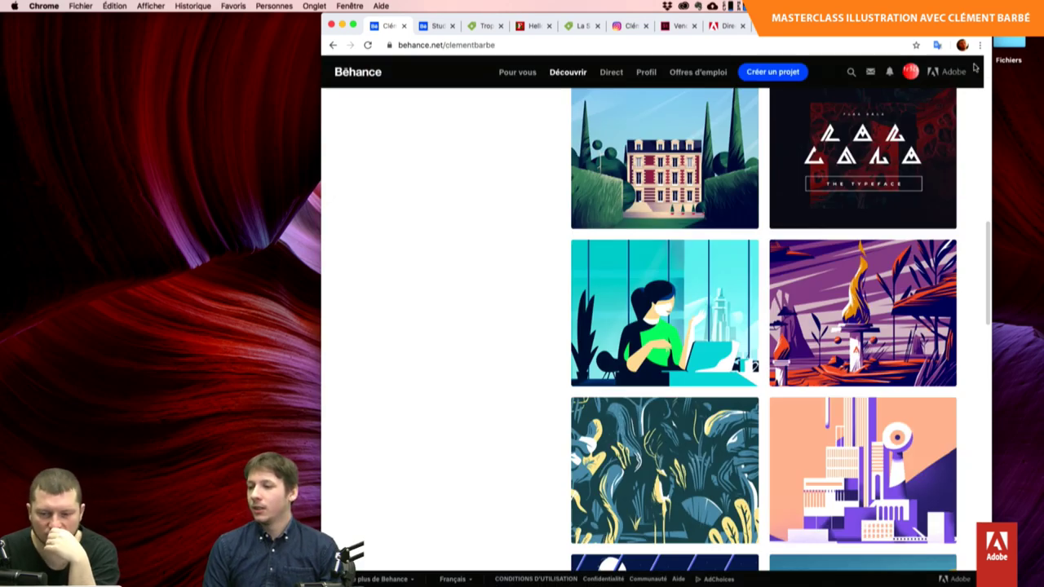
pyautogui.scroll(-5, 922, 341)
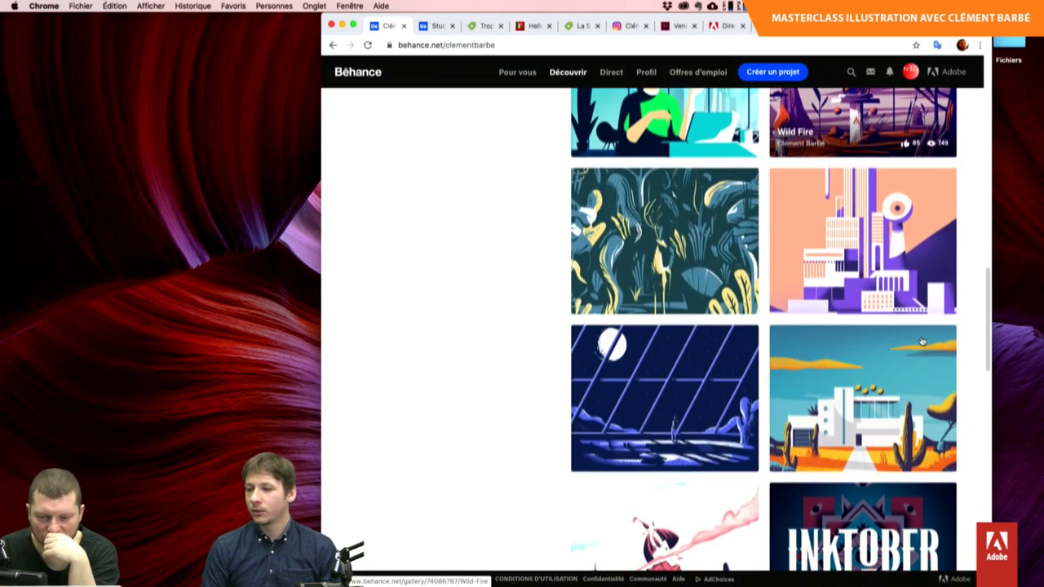
pyautogui.scroll(-1, 922, 341)
pyautogui.scroll(-1, 922, 341)
pyautogui.scroll(-2, 921, 341)
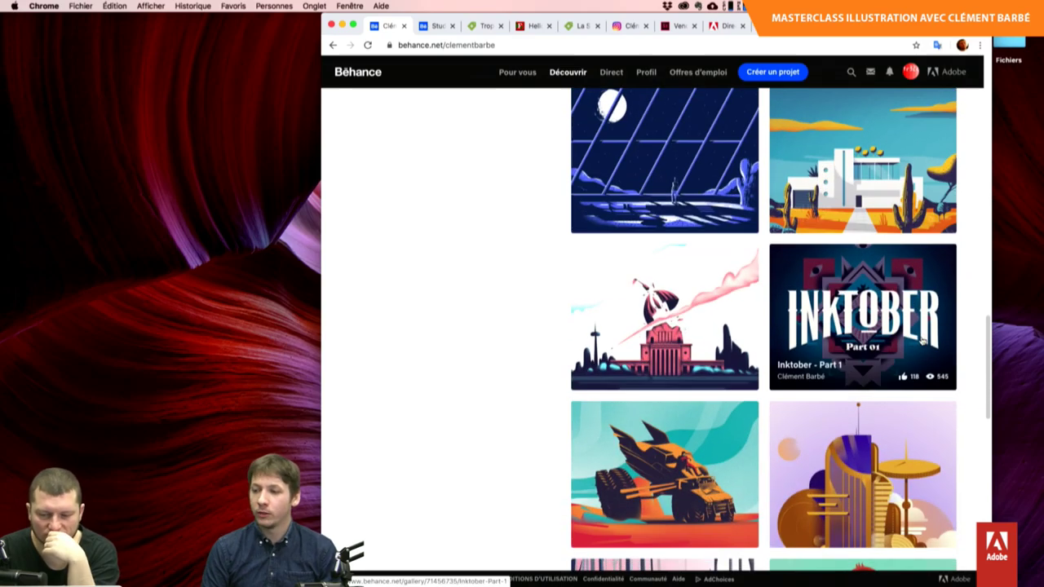
pyautogui.scroll(3, 922, 341)
pyautogui.scroll(1, 922, 341)
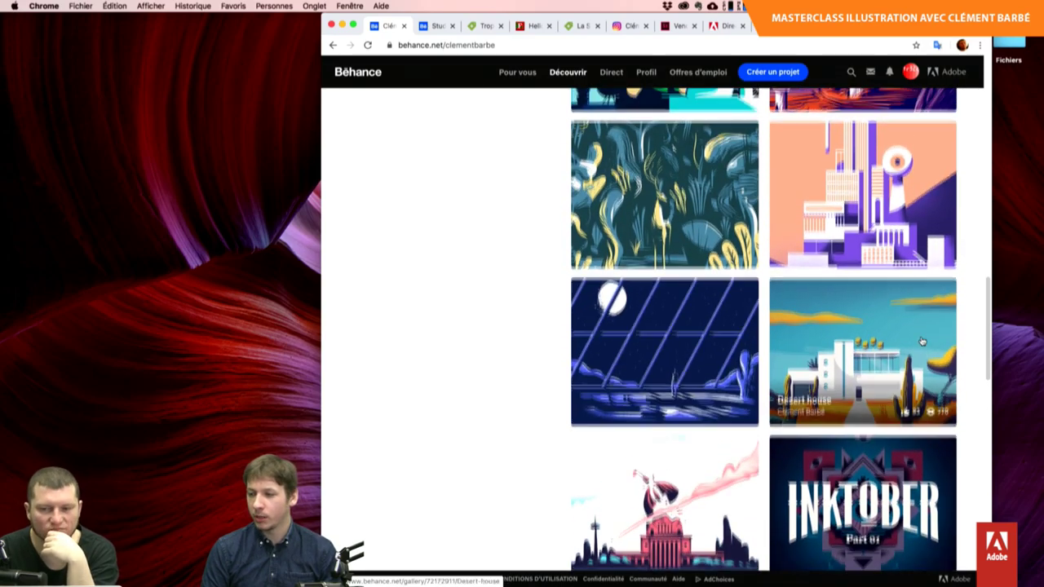
pyautogui.scroll(1, 922, 341)
pyautogui.scroll(1, 922, 341)
pyautogui.scroll(1, 922, 341)
pyautogui.scroll(1, 922, 341)
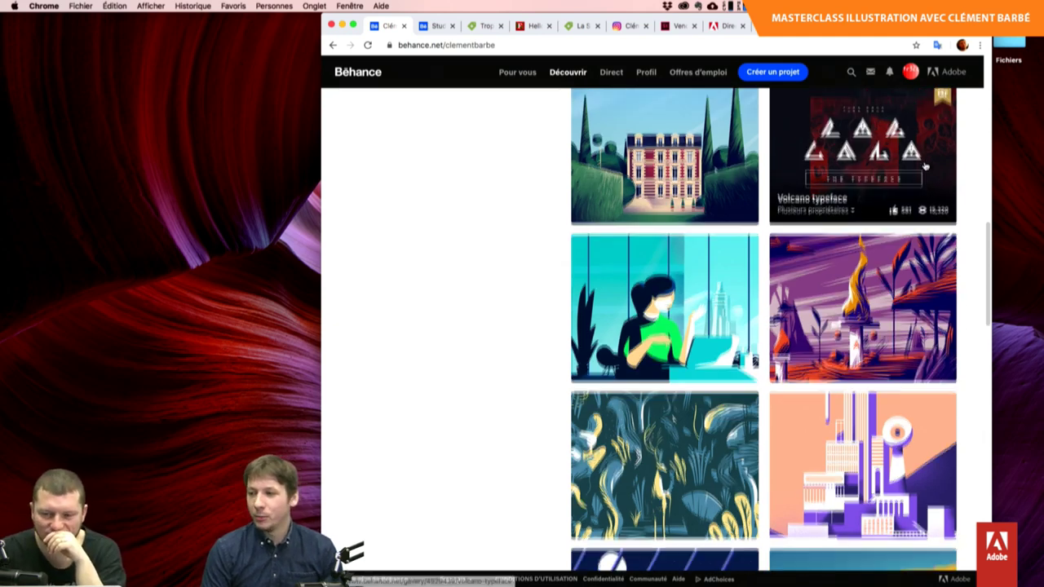
# Scroll up to the Sailing tile and open the Sailing project.
pyautogui.scroll(3, 927, 167)
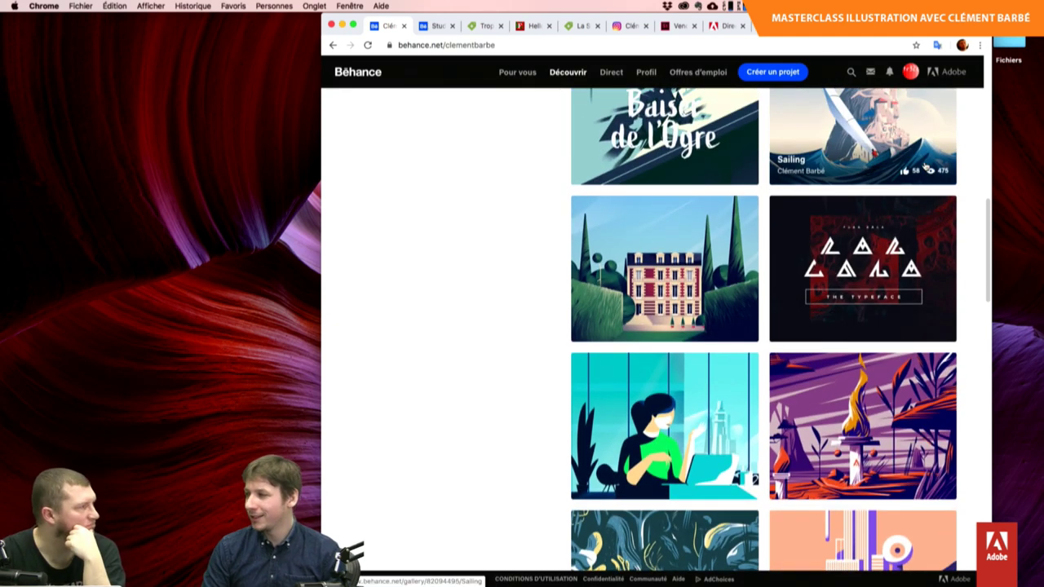
pyautogui.scroll(2, 927, 167)
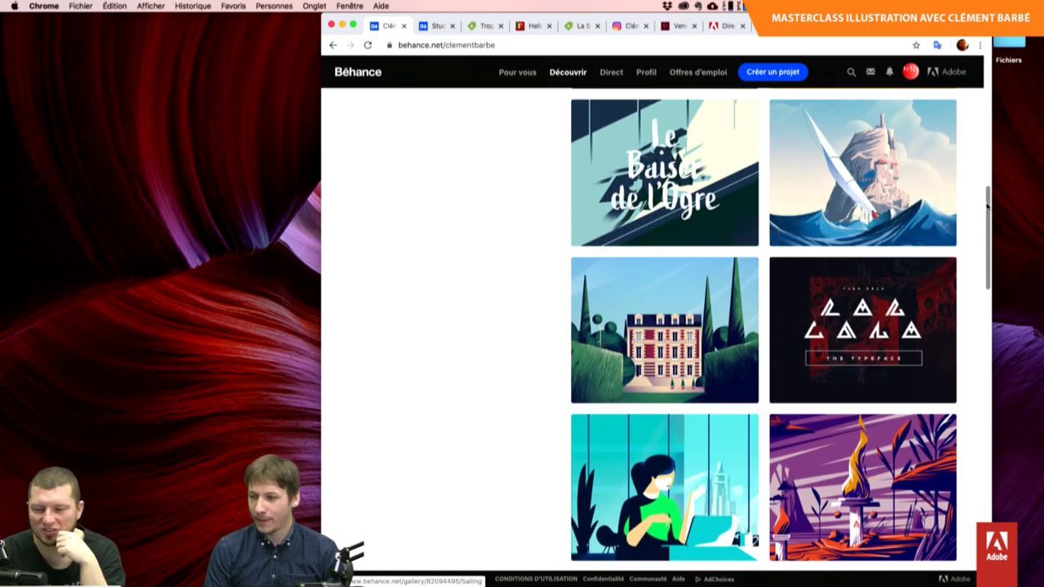
pyautogui.scroll(1, 972, 219)
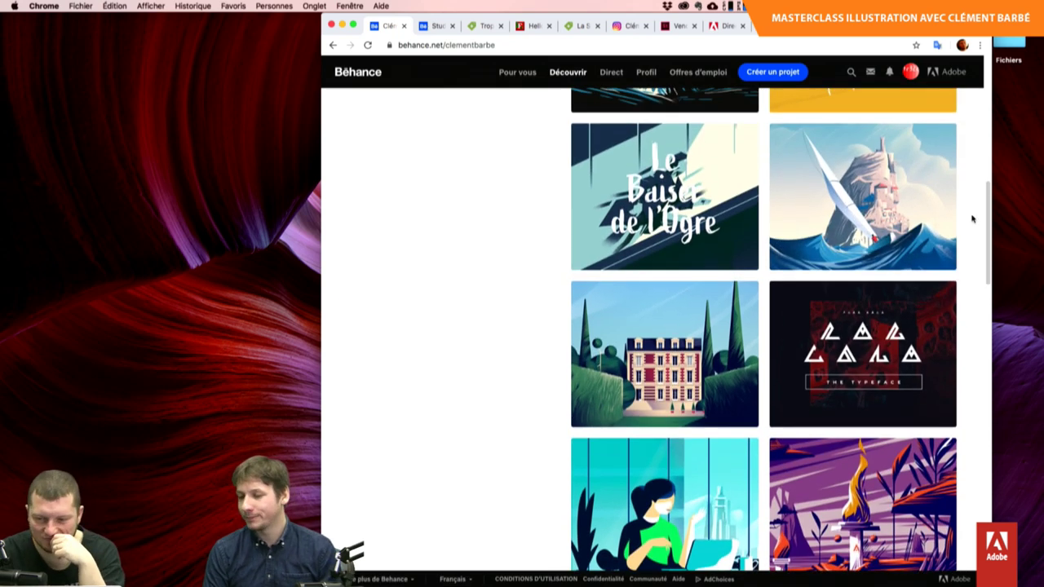
pyautogui.click(879, 193)
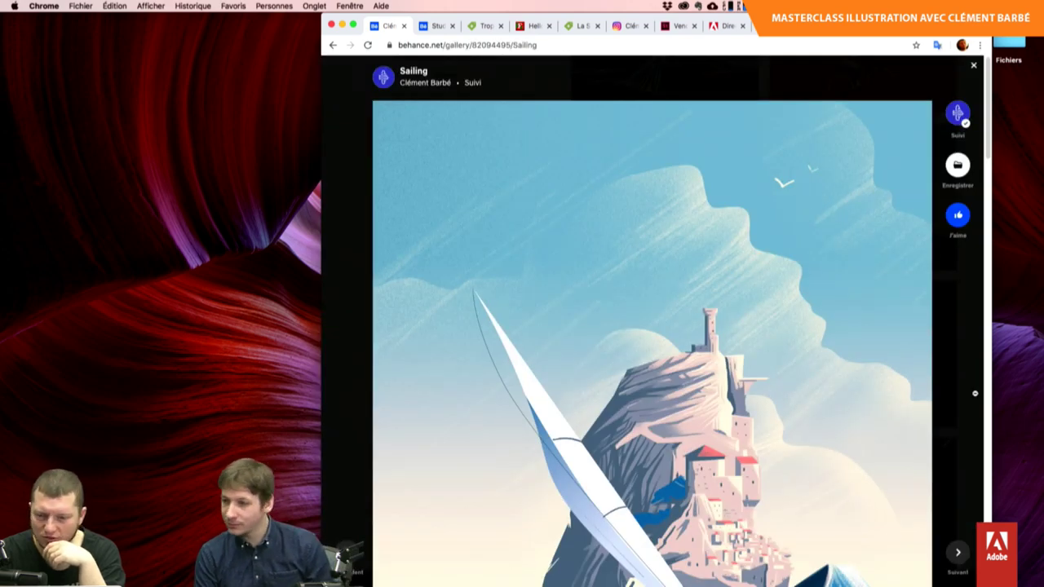
# Scroll down through the Sailing project's images to the vertical strips.
pyautogui.scroll(-3, 971, 399)
pyautogui.scroll(-1, 971, 398)
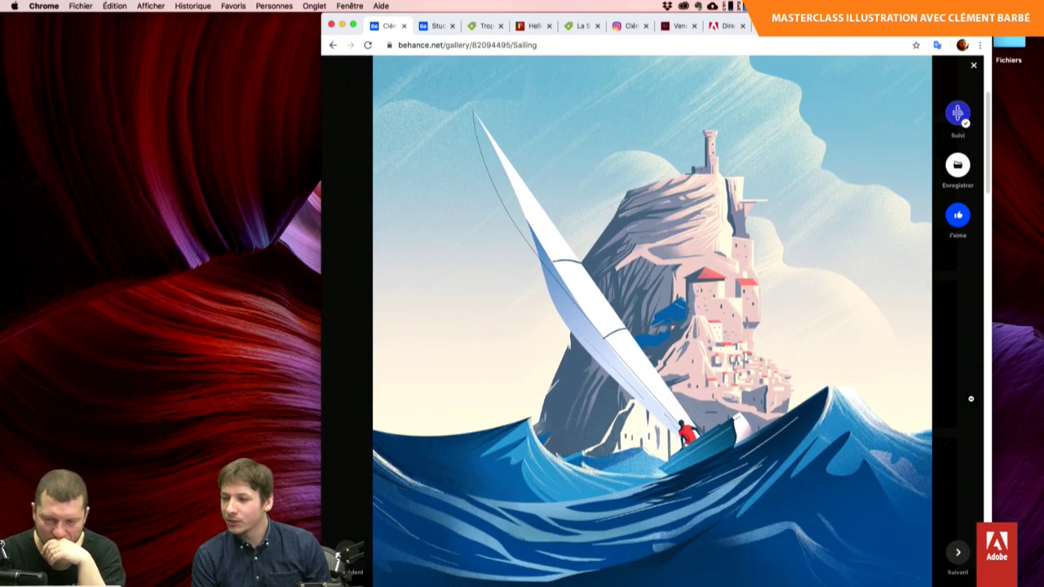
pyautogui.scroll(-1, 971, 399)
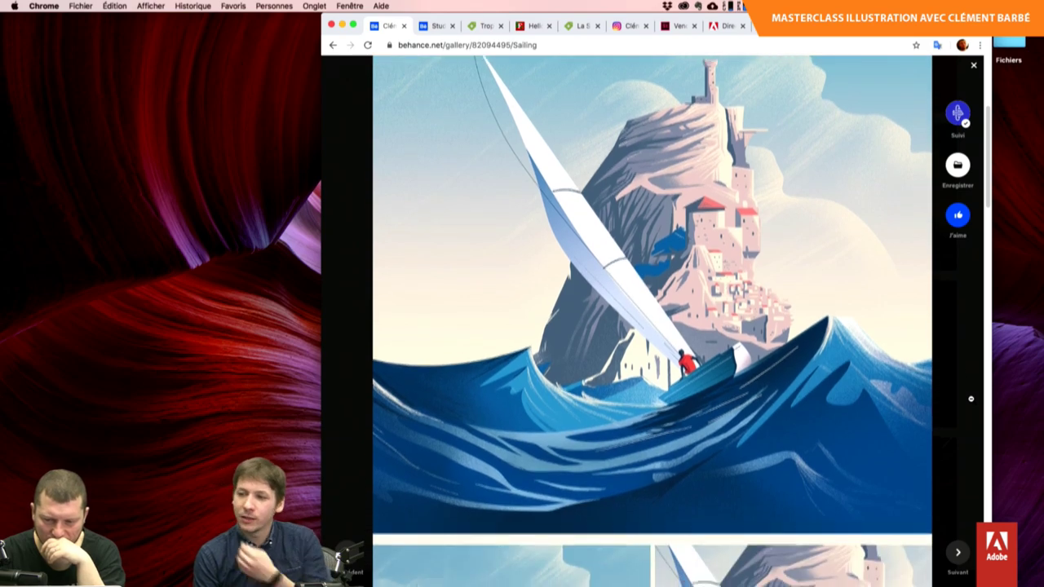
pyautogui.scroll(-3, 971, 399)
pyautogui.scroll(-1, 970, 399)
pyautogui.scroll(-2, 971, 399)
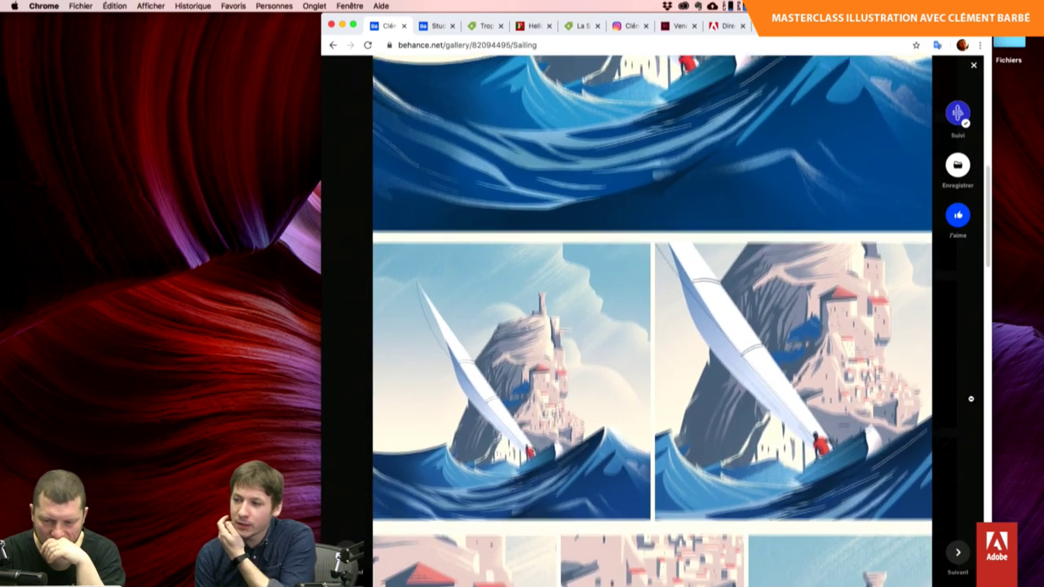
pyautogui.scroll(-2, 971, 399)
pyautogui.scroll(-1, 971, 399)
pyautogui.scroll(-1, 970, 399)
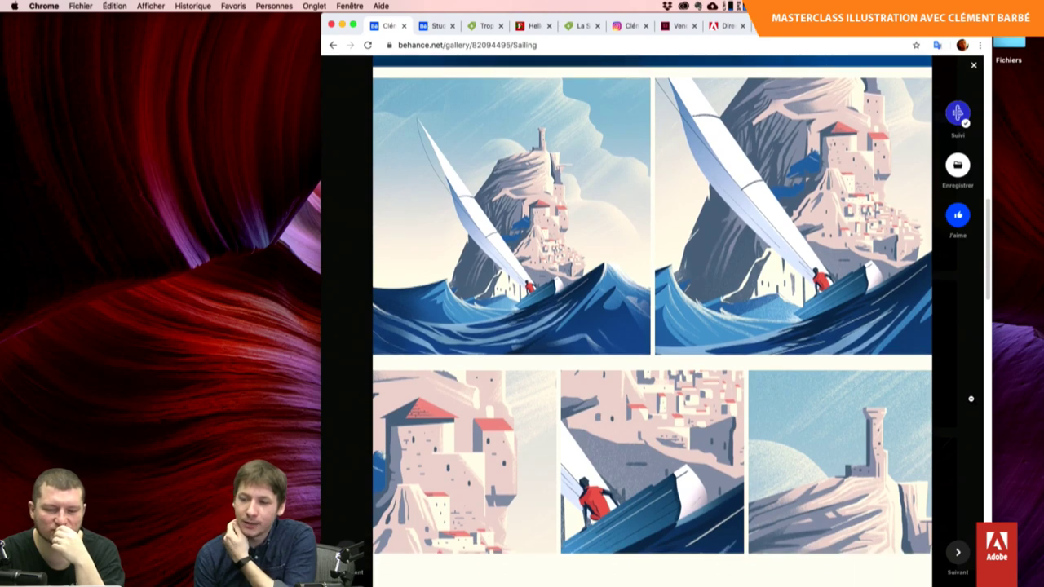
pyautogui.scroll(-1, 971, 399)
pyautogui.scroll(-1, 971, 399)
pyautogui.scroll(-1, 971, 399)
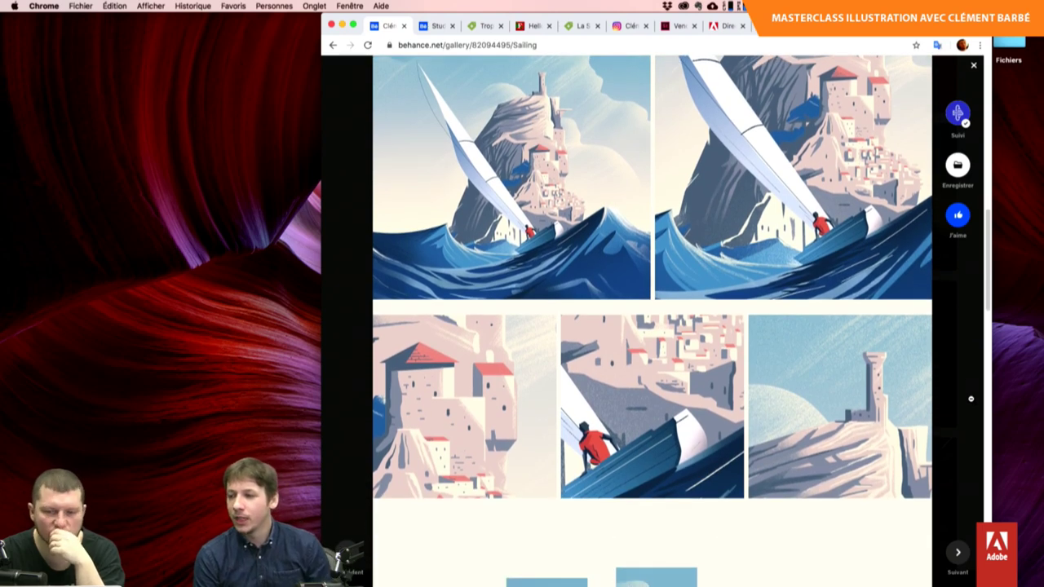
pyautogui.scroll(-1, 971, 399)
pyautogui.scroll(-1, 971, 399)
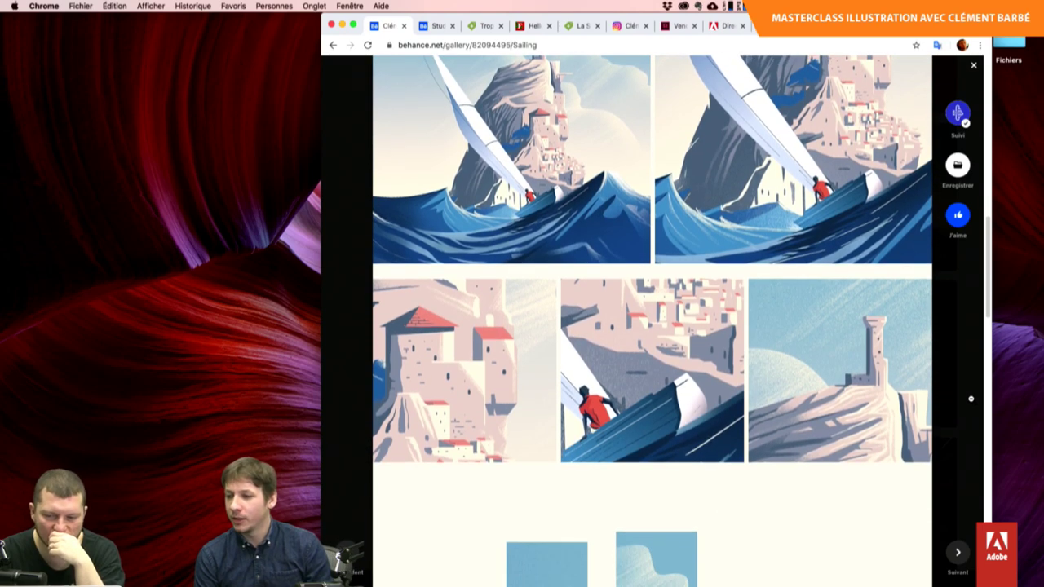
# Browse the Sailing images back up to the top and close the project.
pyautogui.scroll(1, 971, 399)
pyautogui.scroll(1, 971, 399)
pyautogui.scroll(-3, 971, 399)
pyautogui.scroll(-1, 971, 399)
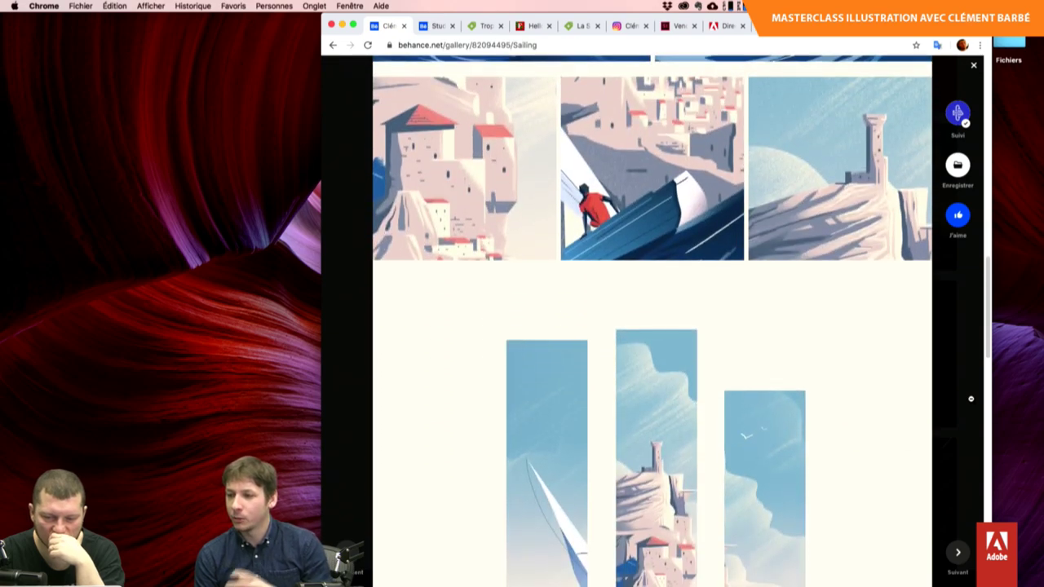
pyautogui.scroll(-2, 970, 399)
pyautogui.scroll(-1, 970, 399)
pyautogui.scroll(-2, 971, 399)
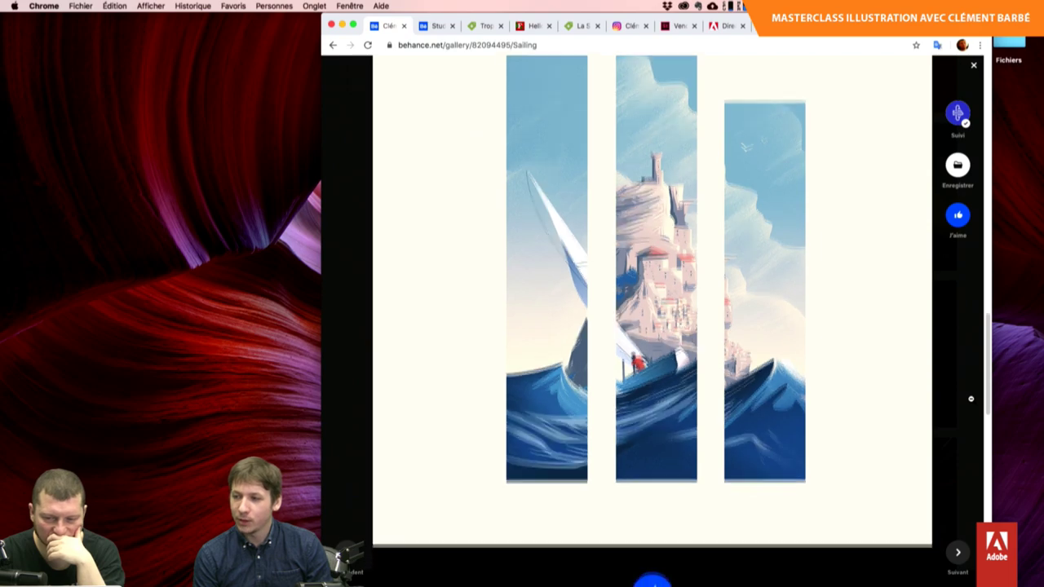
pyautogui.scroll(-3, 971, 399)
pyautogui.scroll(2, 971, 399)
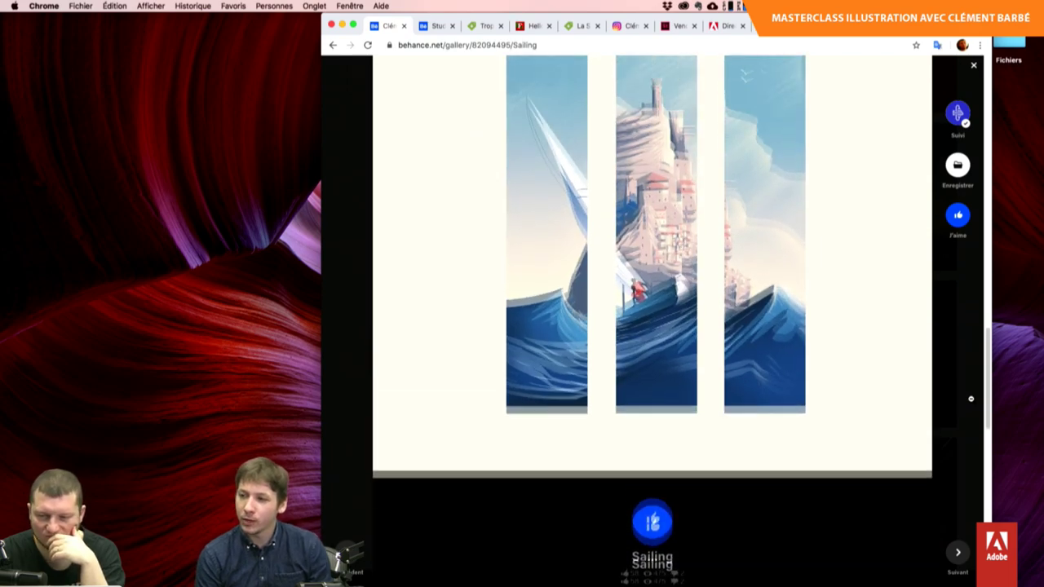
pyautogui.scroll(1, 971, 399)
pyautogui.scroll(2, 970, 399)
pyautogui.scroll(2, 971, 399)
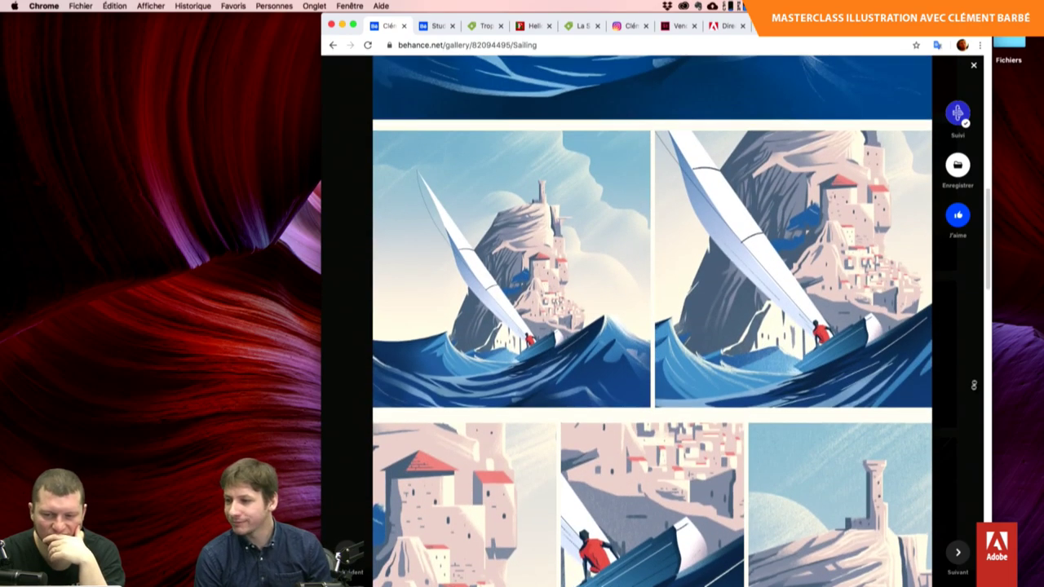
pyautogui.scroll(1, 977, 367)
pyautogui.scroll(1, 977, 367)
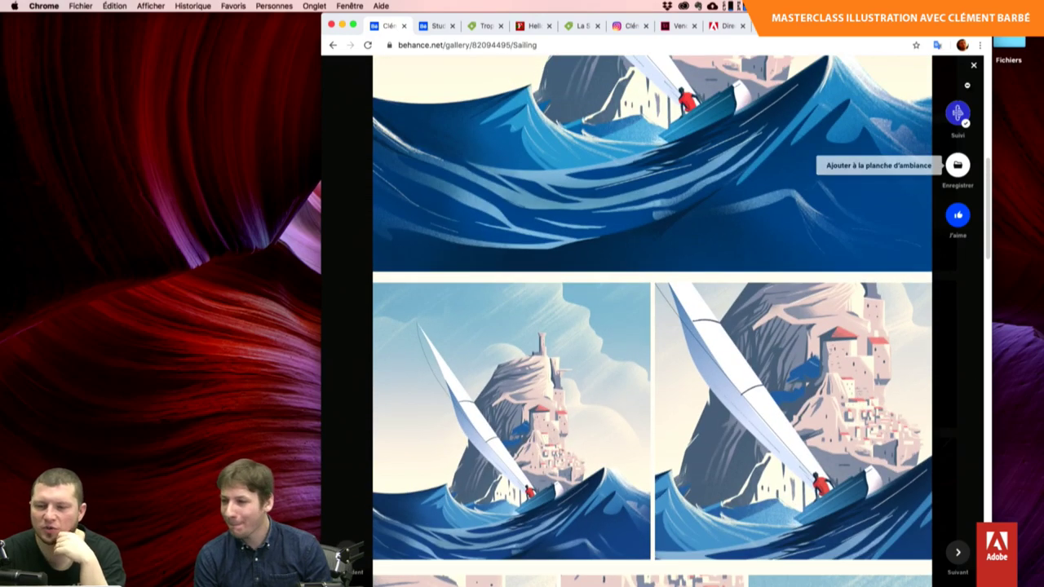
pyautogui.click(972, 67)
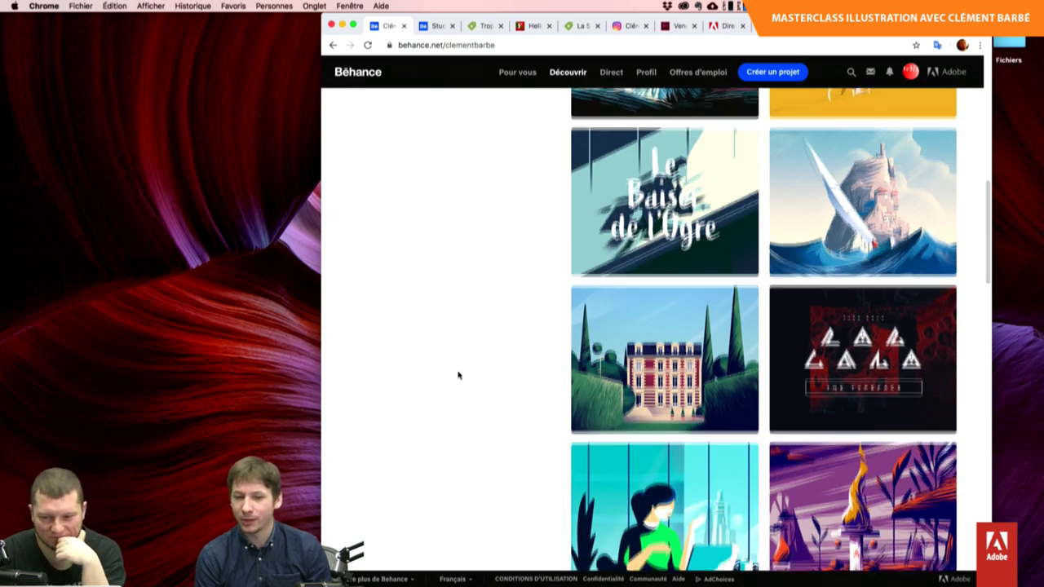
# Scroll the profile up until the yellow Madonna del Ghisallo tile of Rouleur magazine appears.
pyautogui.scroll(1, 459, 375)
pyautogui.scroll(2, 459, 376)
pyautogui.scroll(1, 459, 376)
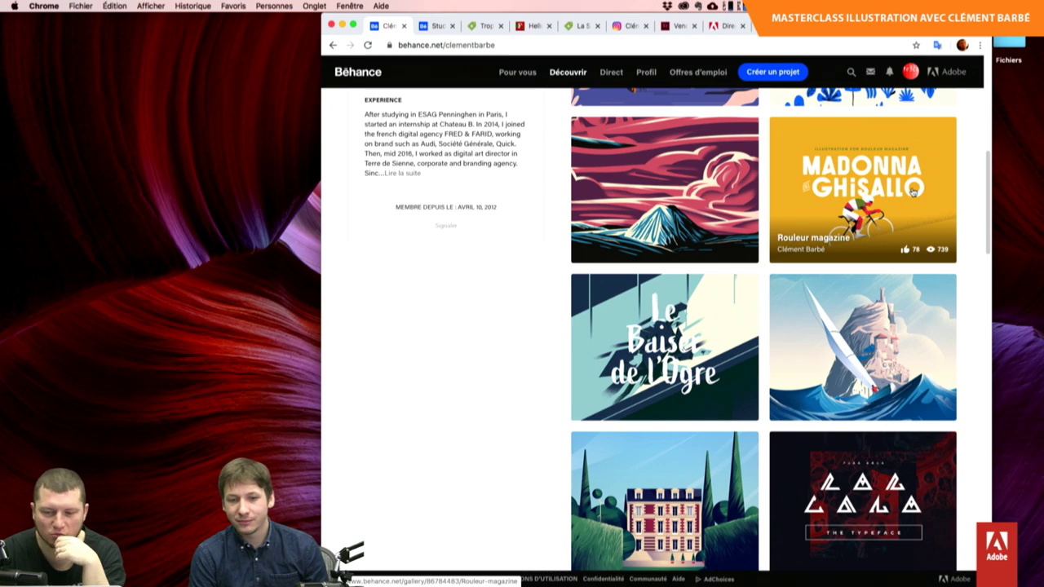
# Open Rouleur magazine and scroll down through the Madonna del Ghisallo images to the framed poster.
pyautogui.click(924, 182)
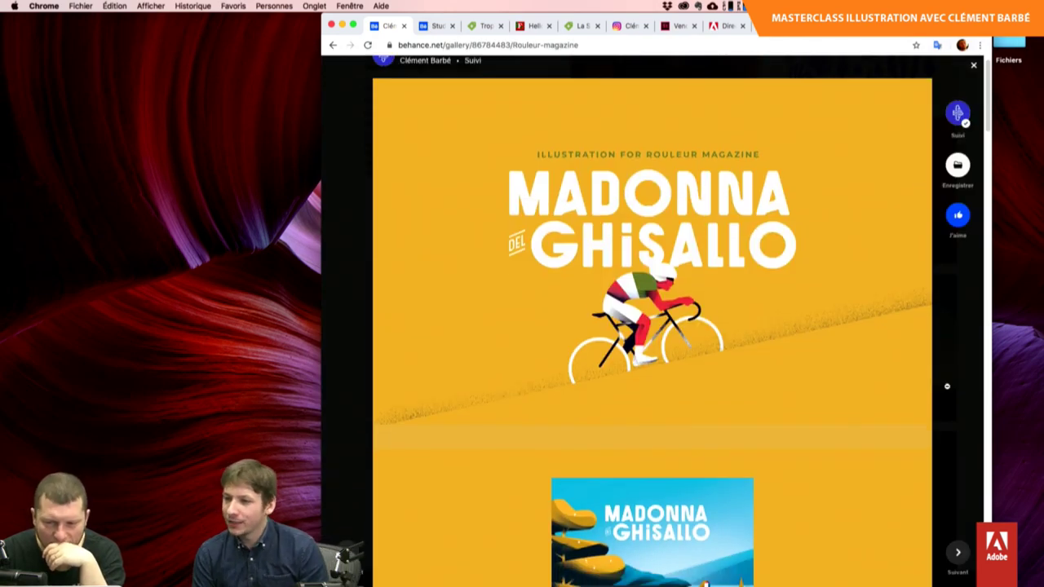
pyautogui.scroll(-2, 948, 386)
pyautogui.scroll(-1, 947, 386)
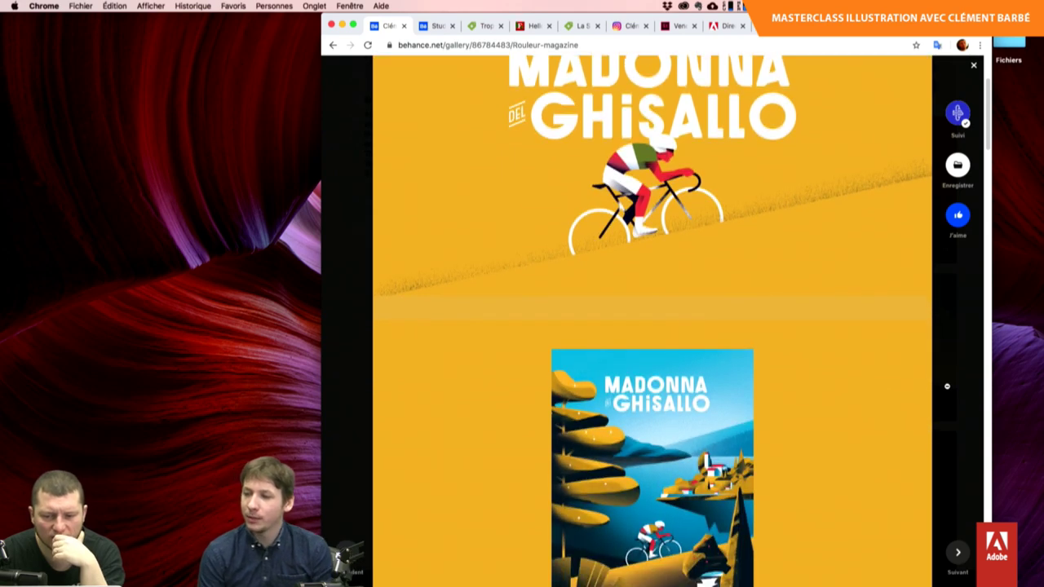
pyautogui.scroll(-1, 948, 386)
pyautogui.scroll(-2, 947, 386)
pyautogui.scroll(-1, 947, 386)
pyautogui.scroll(-2, 948, 386)
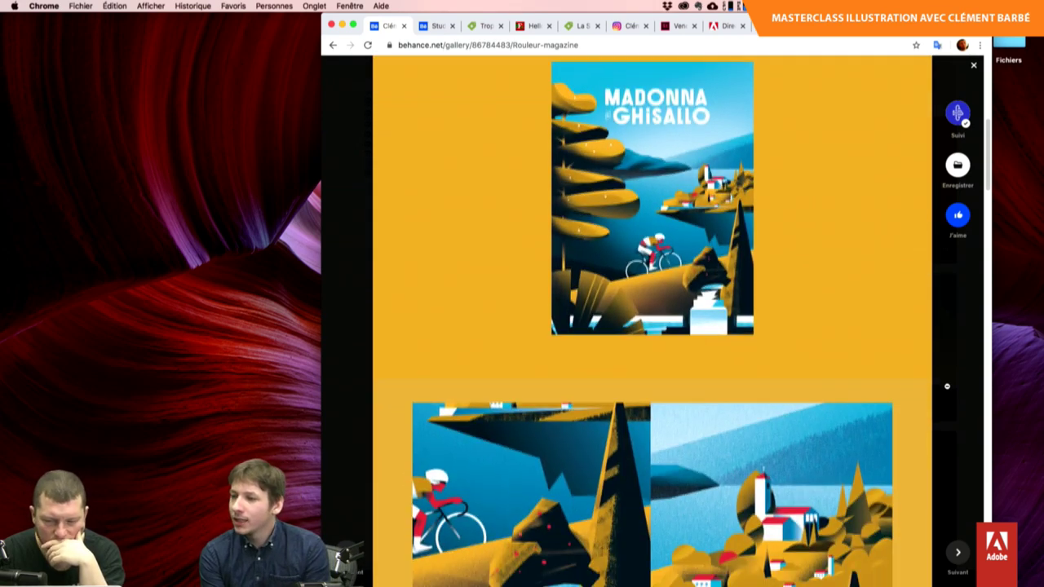
pyautogui.scroll(-1, 947, 386)
pyautogui.scroll(-1, 947, 385)
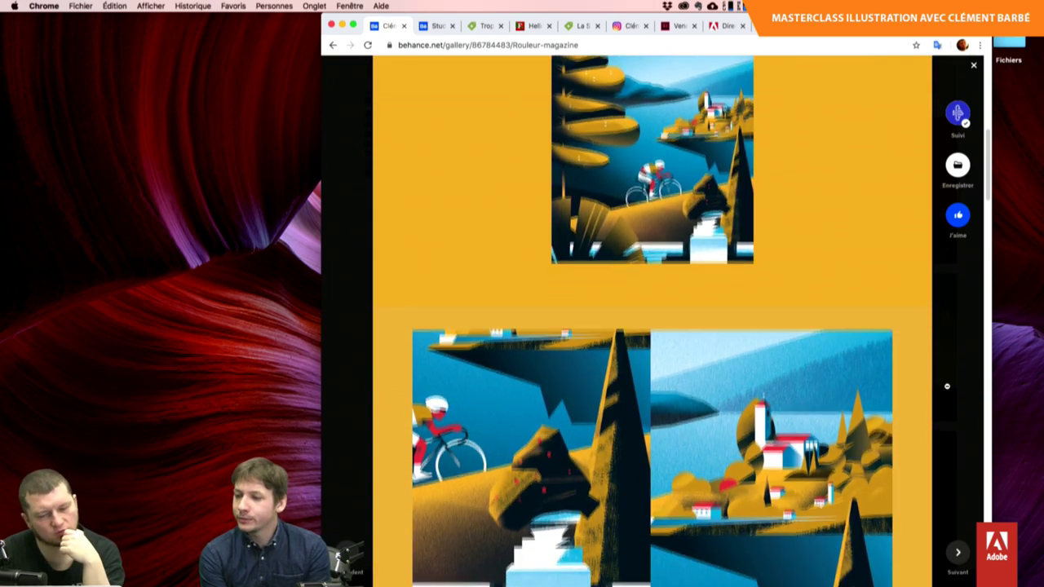
pyautogui.scroll(-1, 947, 386)
pyautogui.scroll(-1, 947, 386)
pyautogui.scroll(-1, 947, 386)
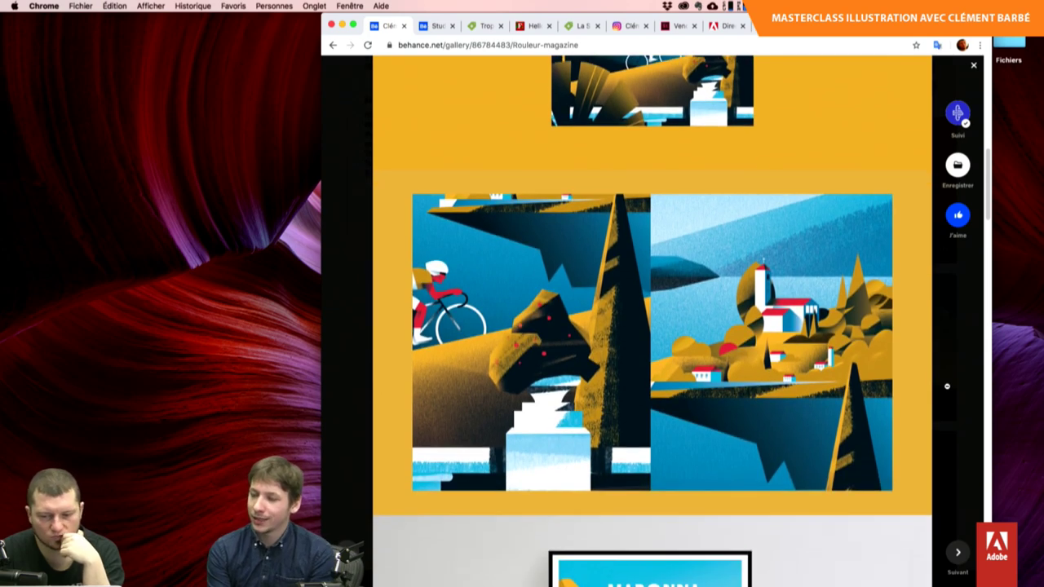
pyautogui.scroll(-1, 947, 386)
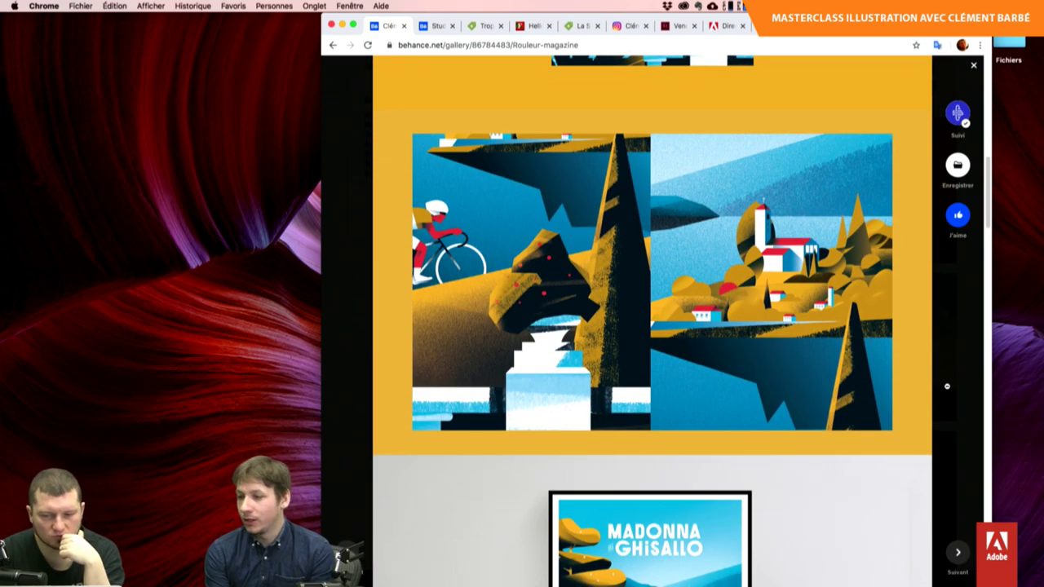
pyautogui.scroll(-1, 947, 386)
pyautogui.scroll(-3, 947, 386)
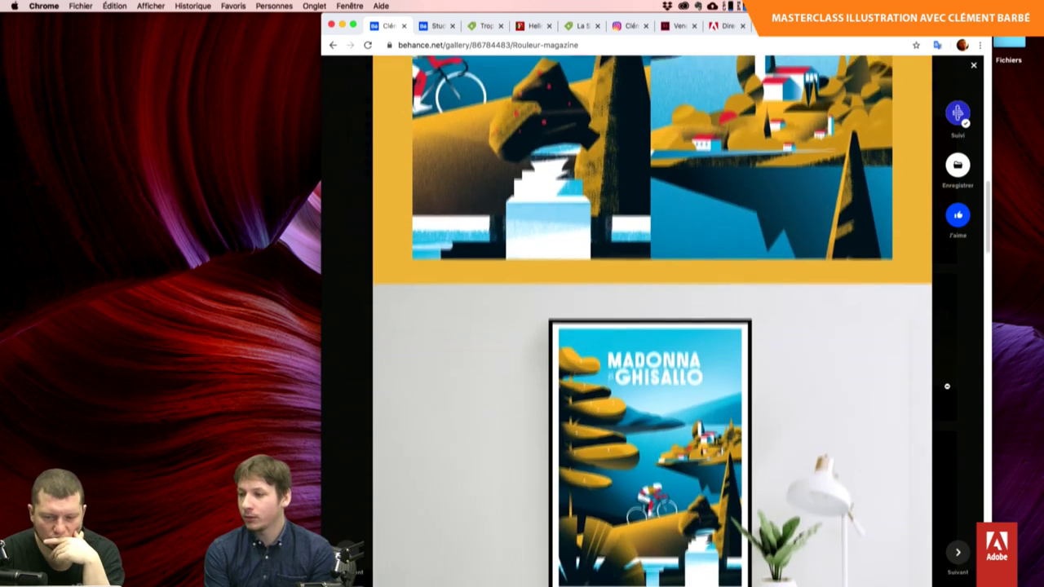
pyautogui.scroll(-1, 947, 386)
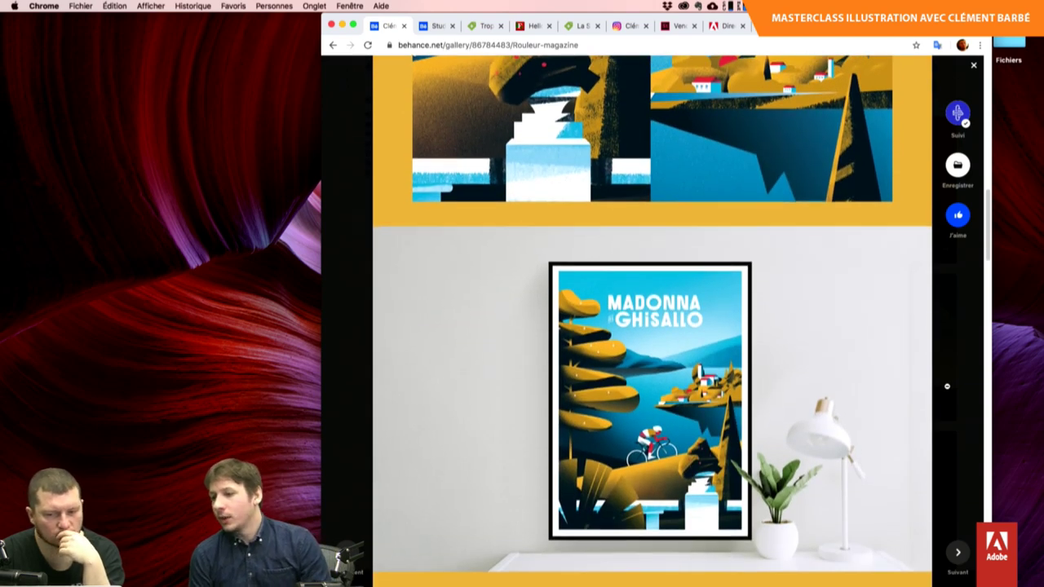
pyautogui.scroll(-1, 947, 386)
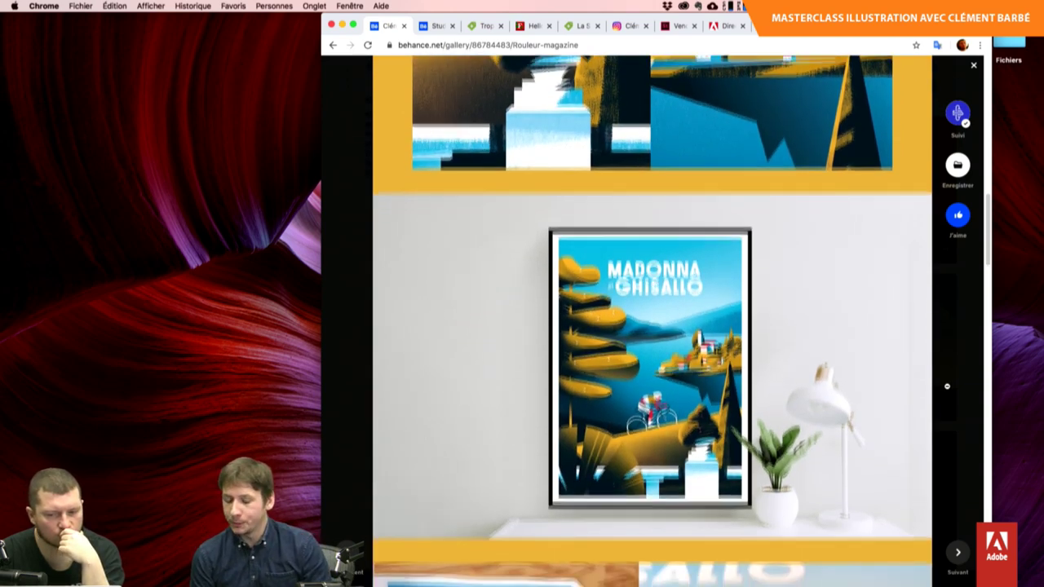
pyautogui.scroll(-3, 947, 386)
pyautogui.scroll(-2, 947, 385)
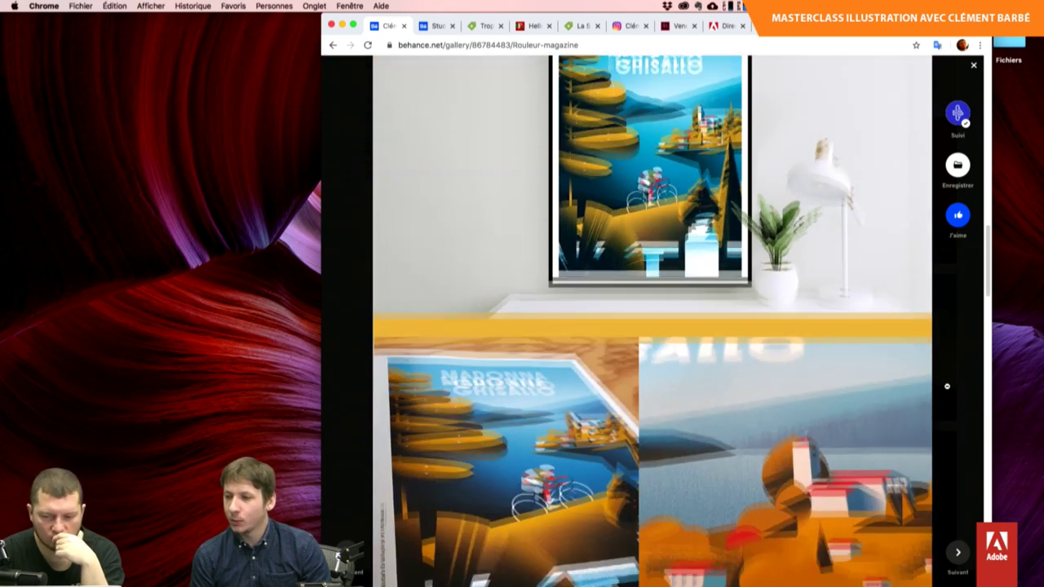
pyautogui.scroll(-3, 947, 386)
pyautogui.scroll(-1, 948, 386)
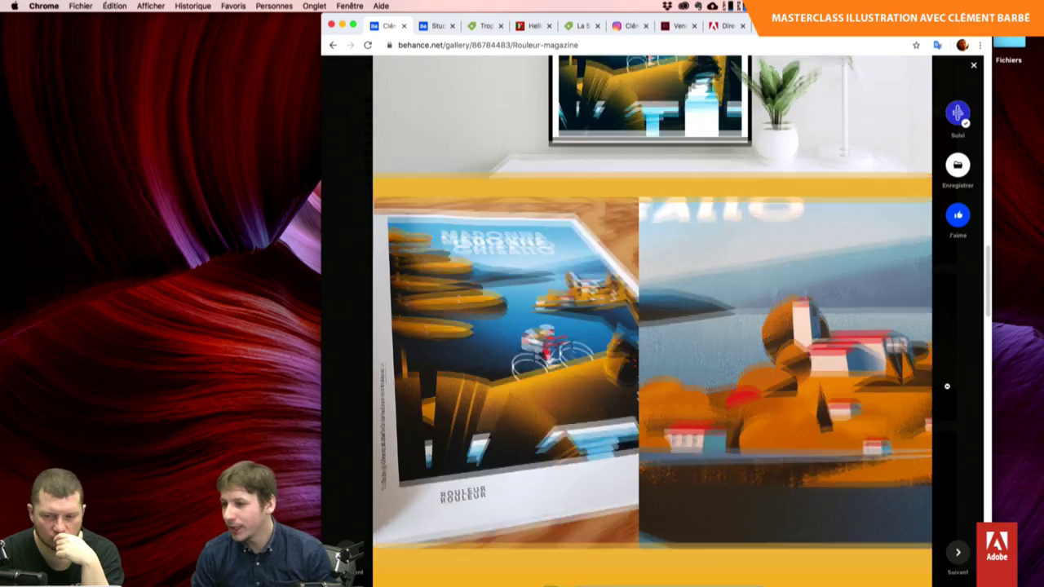
# Scroll the Rouleur magazine project back up to its title and close it.
pyautogui.scroll(2, 947, 386)
pyautogui.scroll(-2, 947, 386)
pyautogui.scroll(2, 947, 386)
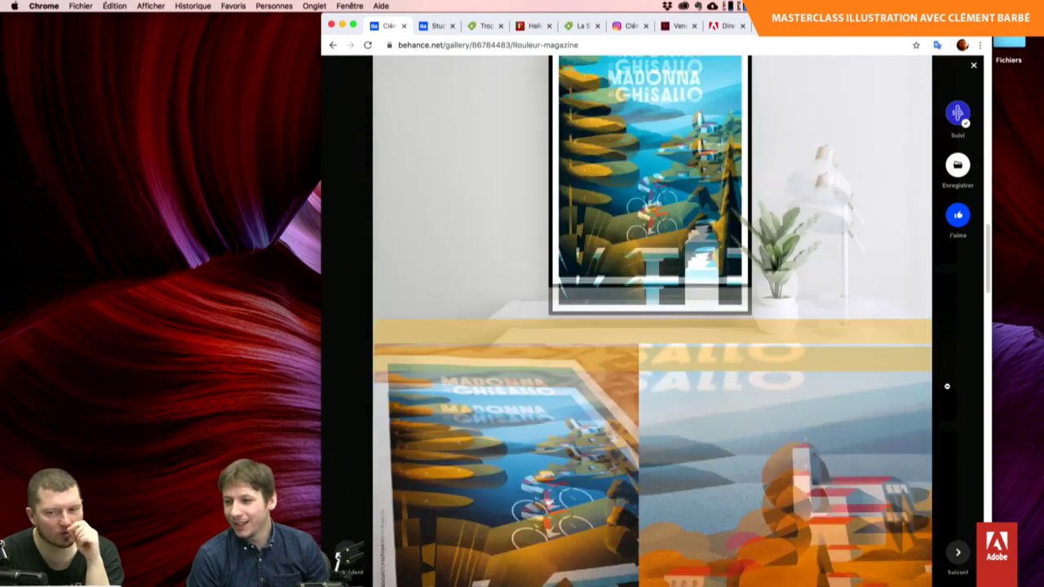
pyautogui.scroll(5, 948, 386)
pyautogui.scroll(3, 947, 385)
pyautogui.scroll(3, 947, 386)
pyautogui.scroll(2, 947, 386)
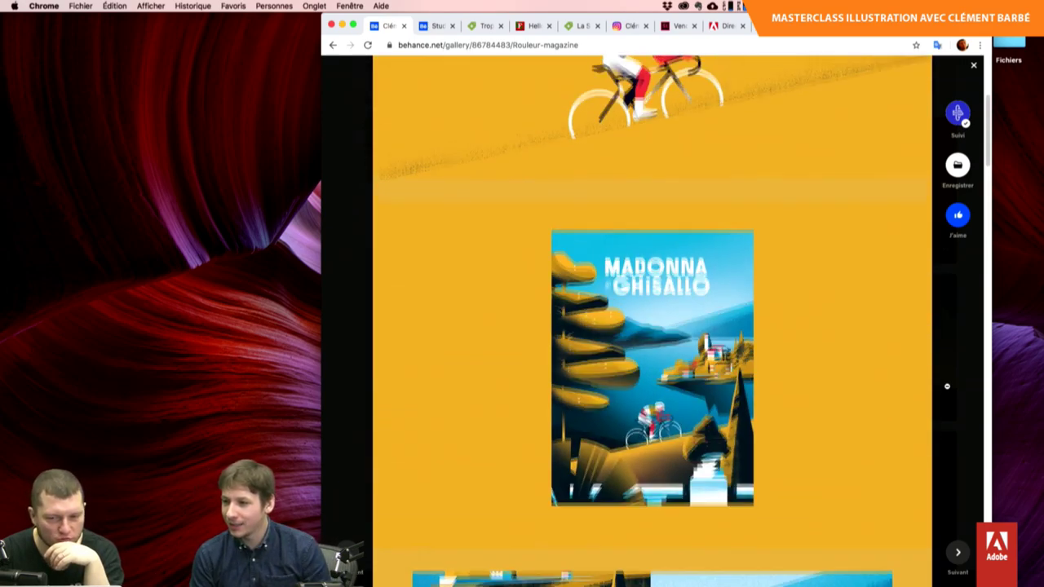
pyautogui.scroll(1, 947, 386)
pyautogui.scroll(1, 947, 386)
pyautogui.scroll(1, 948, 386)
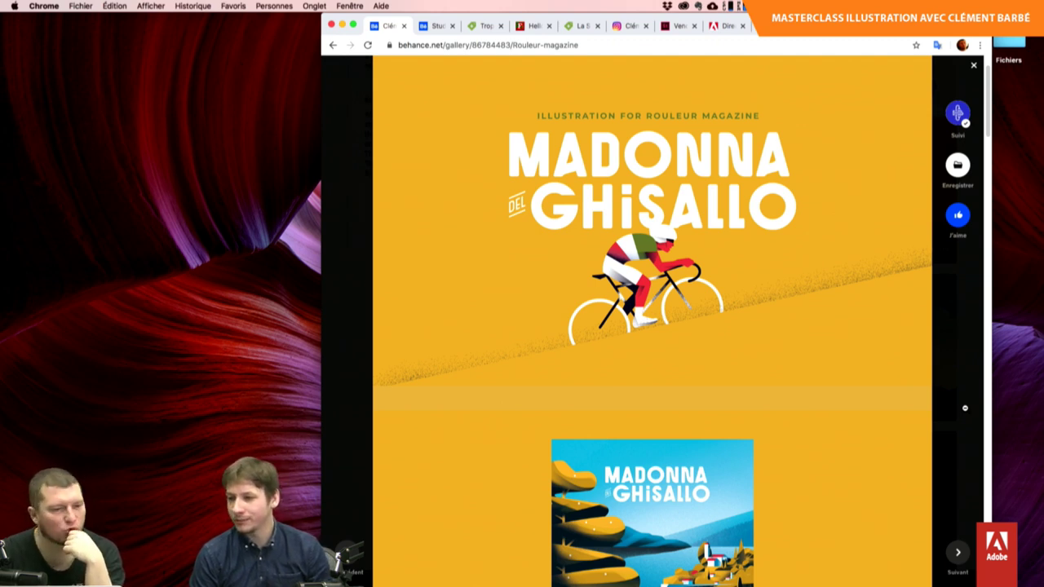
pyautogui.scroll(-1, 653, 343)
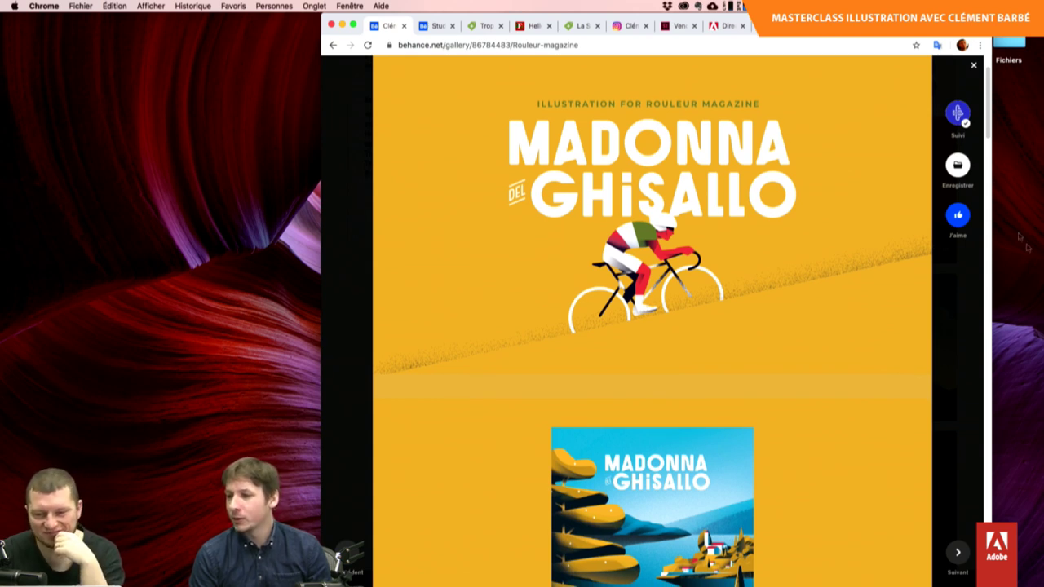
pyautogui.click(973, 69)
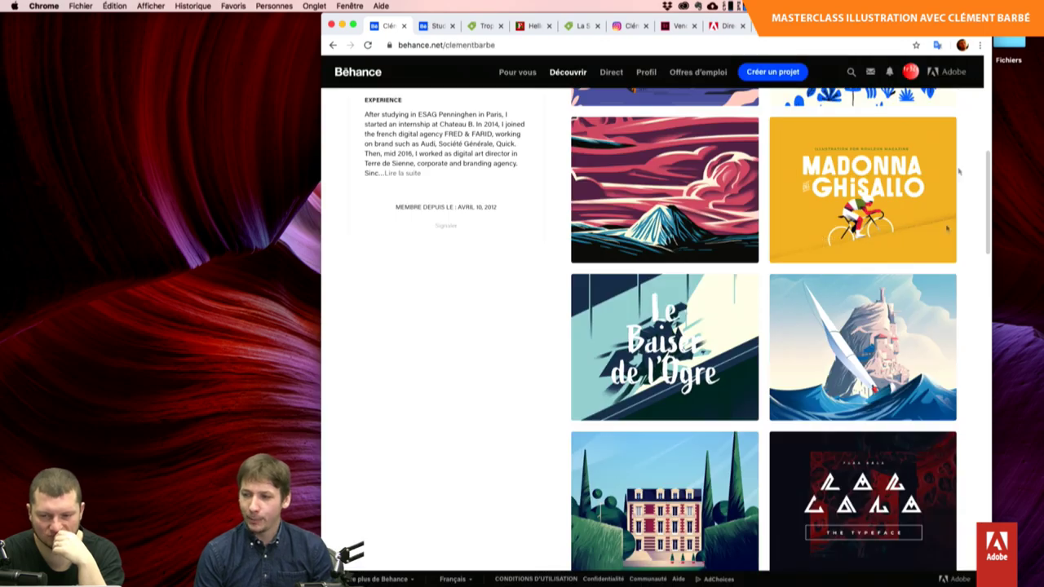
# Scroll the portfolio grid back up and open the Le Baiser de l'Ogre project.
pyautogui.scroll(-5, 960, 171)
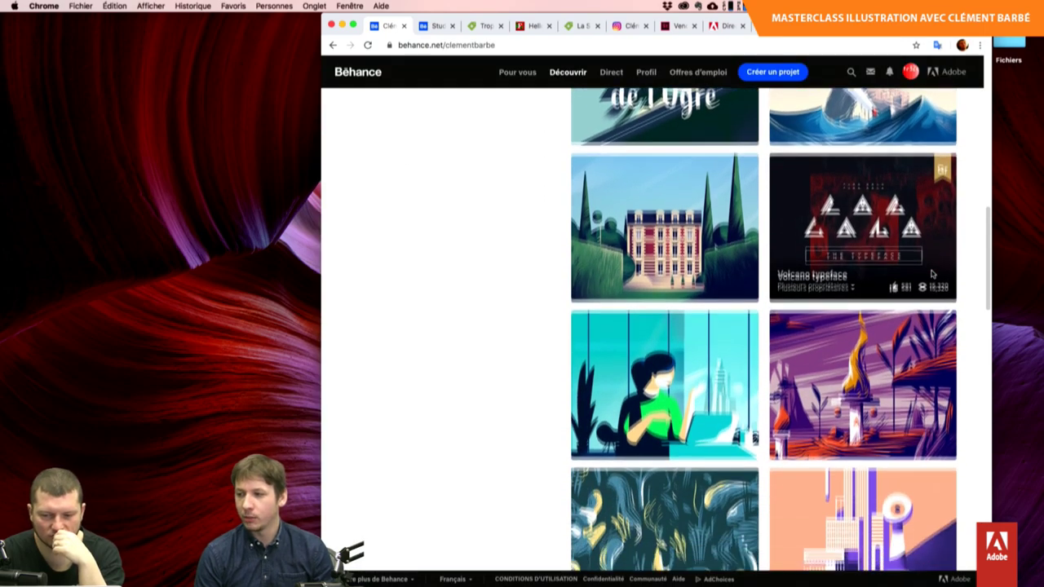
pyautogui.scroll(1, 933, 275)
pyautogui.scroll(1, 933, 275)
pyautogui.scroll(2, 933, 274)
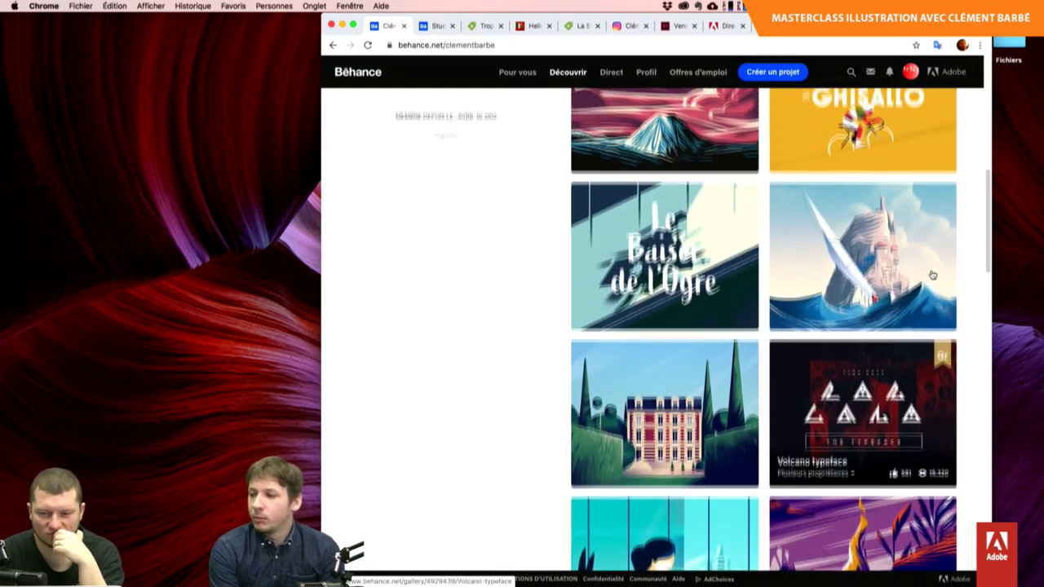
pyautogui.scroll(1, 933, 275)
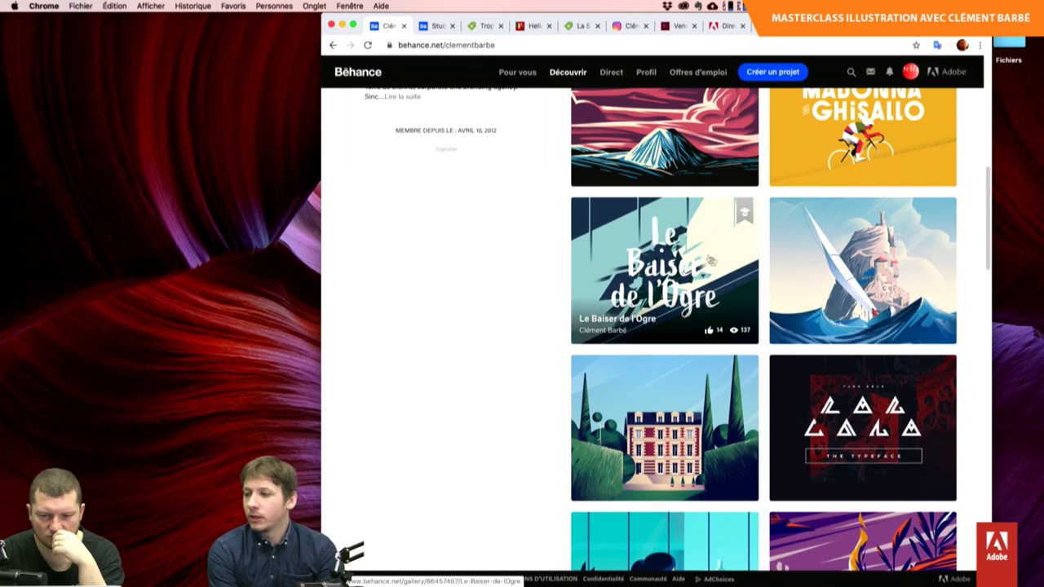
pyautogui.click(692, 242)
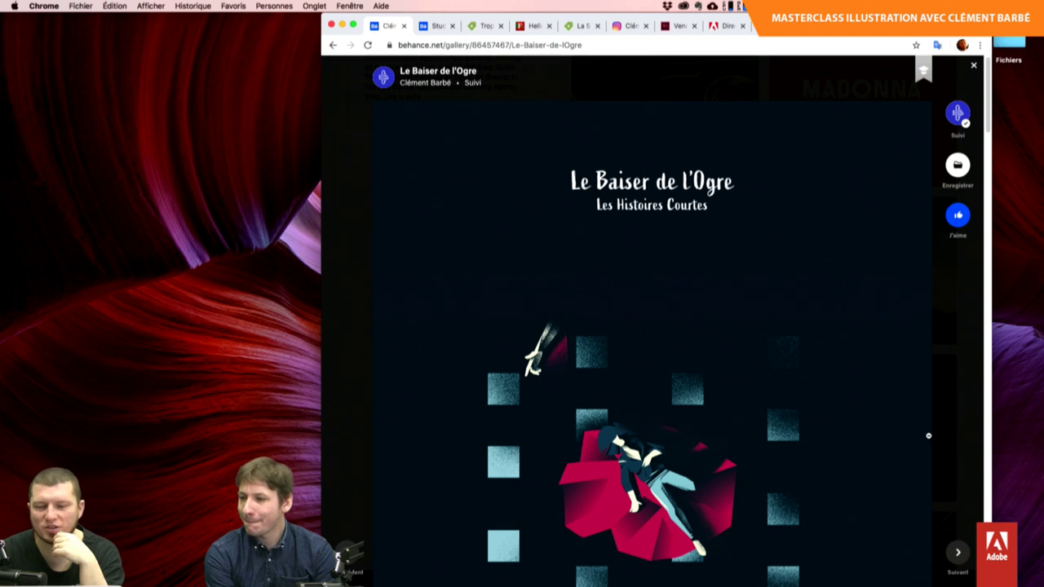
pyautogui.scroll(-1, 928, 436)
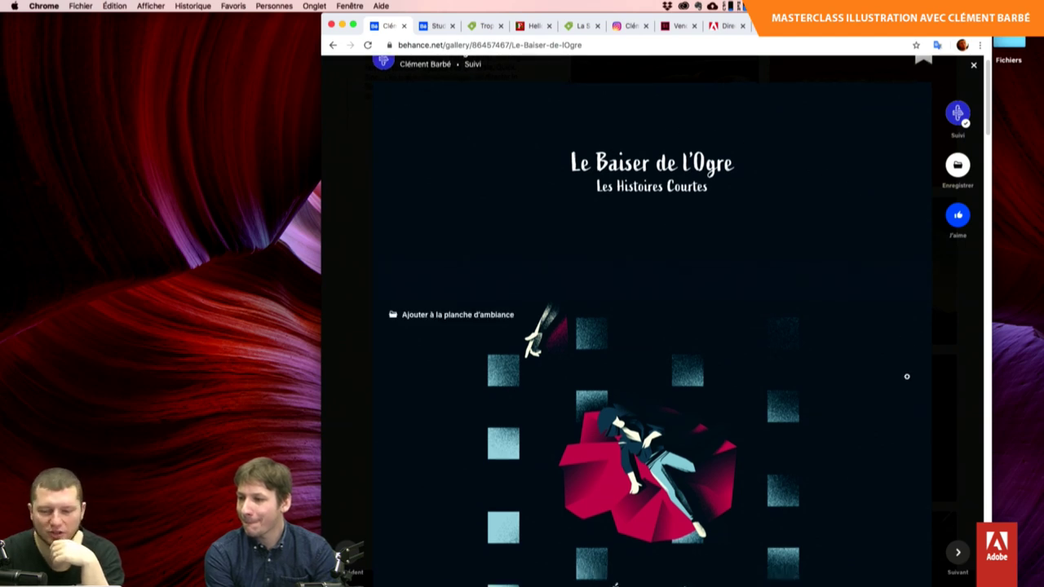
pyautogui.scroll(-5, 907, 376)
pyautogui.scroll(5, 907, 376)
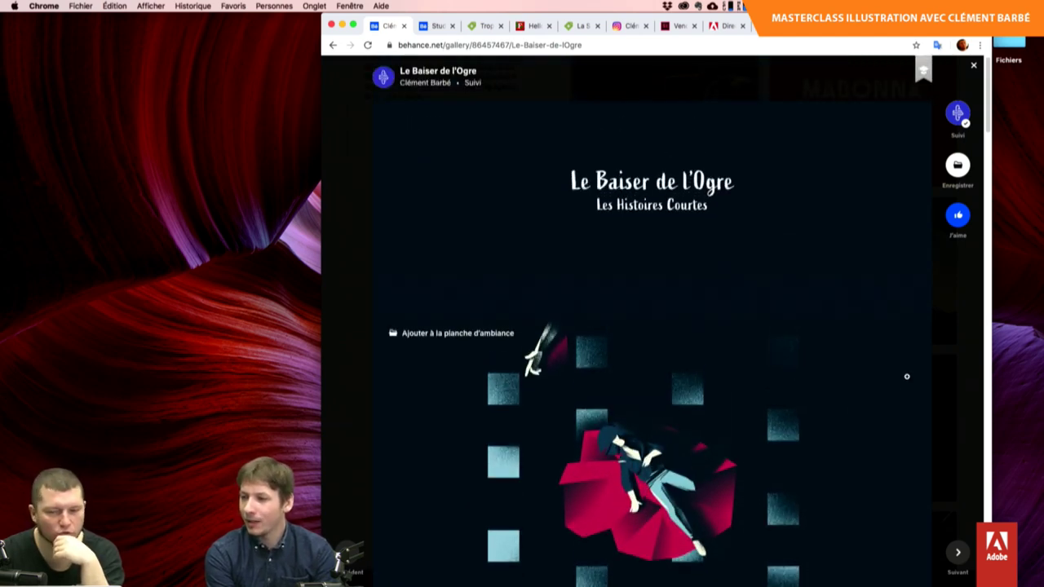
pyautogui.scroll(-2, 906, 376)
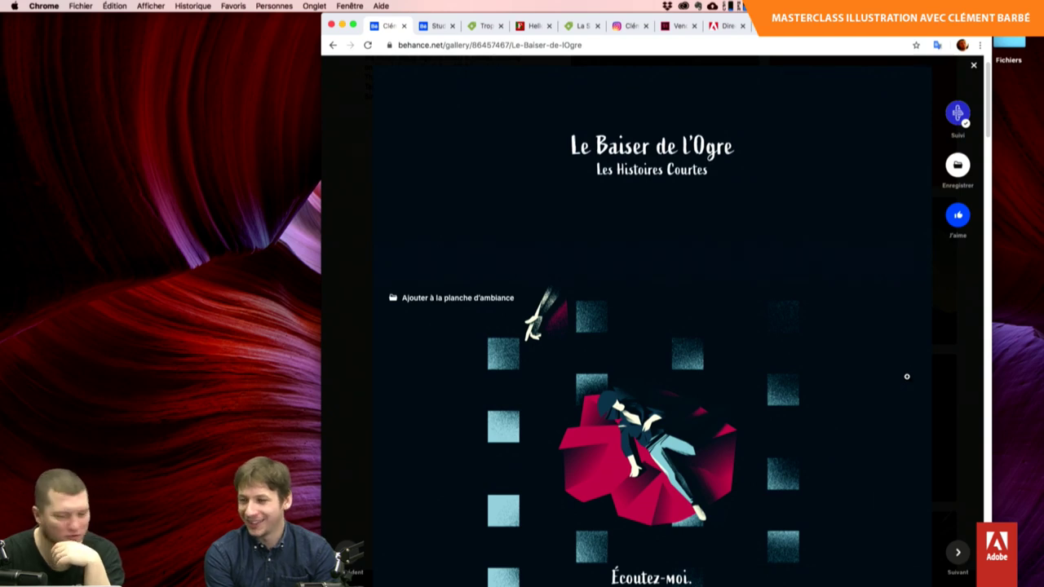
pyautogui.scroll(-4, 907, 376)
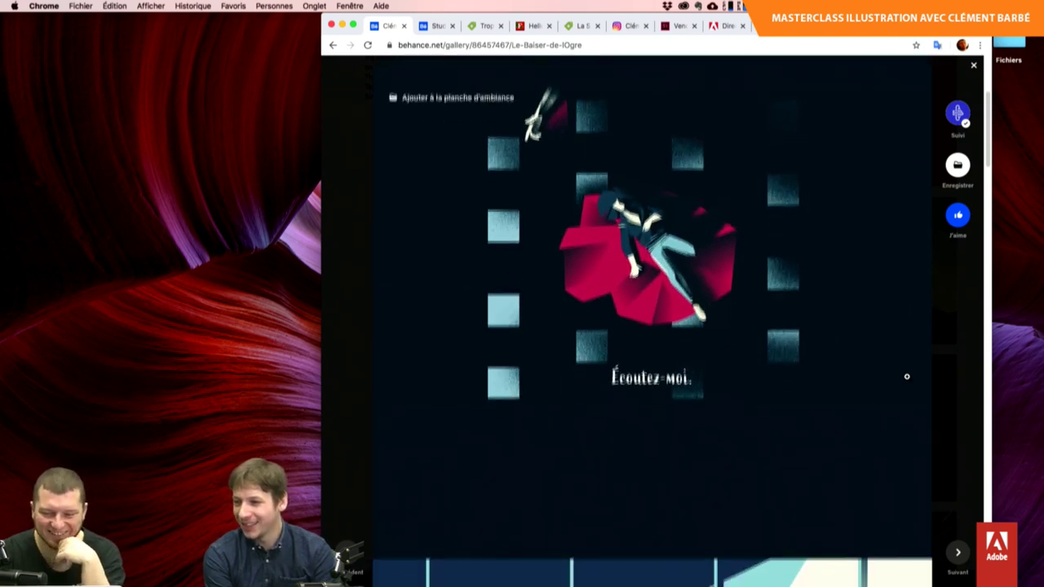
pyautogui.scroll(-4, 907, 376)
pyautogui.scroll(-2, 906, 377)
pyautogui.scroll(-4, 906, 376)
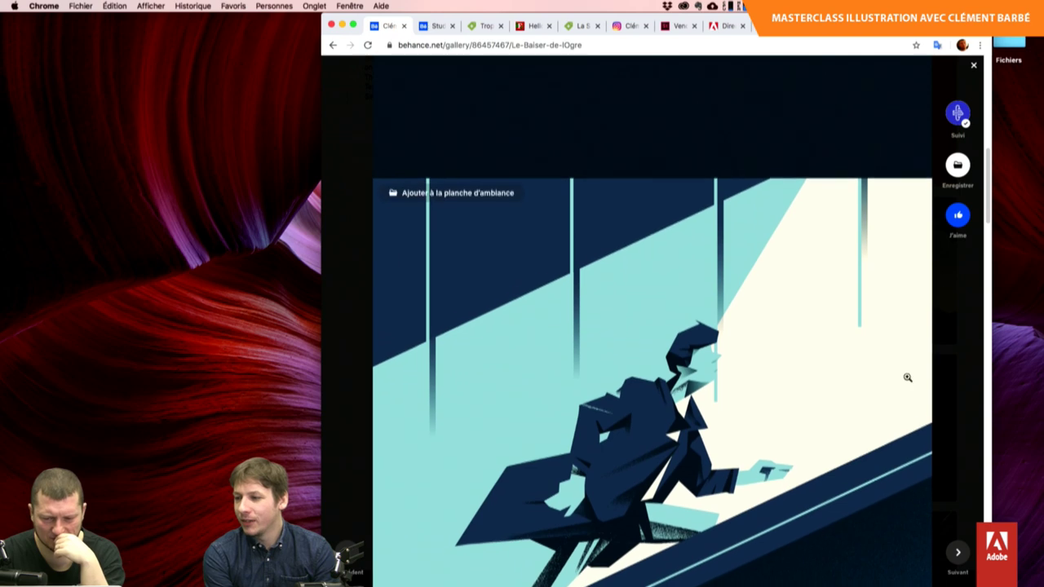
pyautogui.scroll(-1, 906, 377)
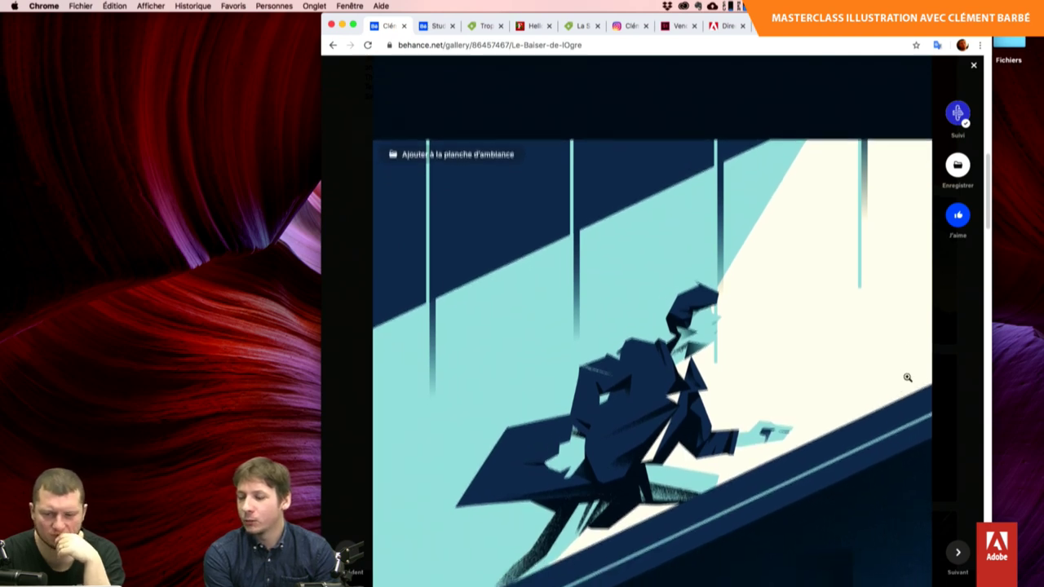
pyautogui.scroll(-2, 908, 378)
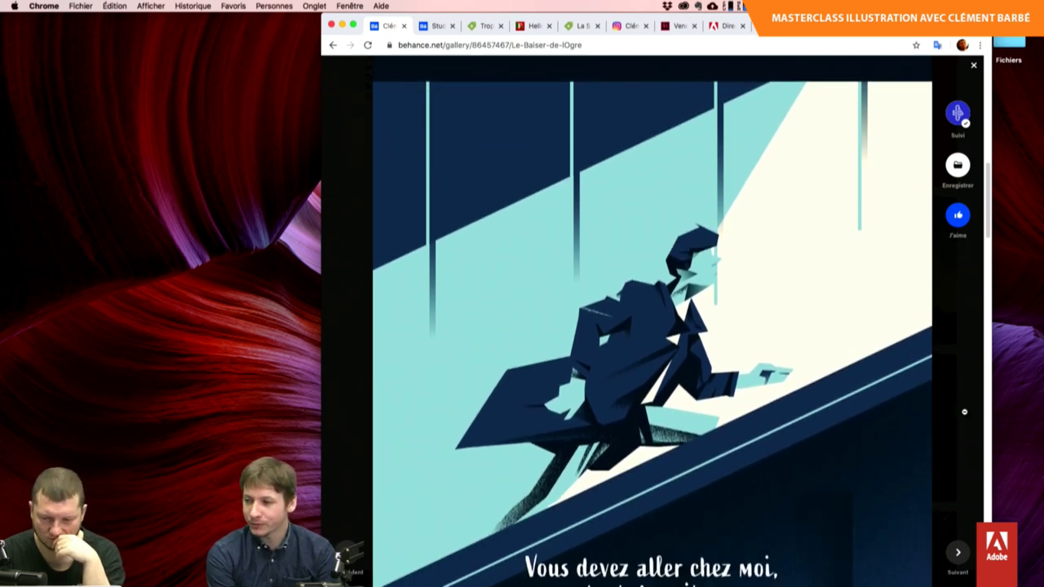
pyautogui.scroll(-1, 964, 412)
pyautogui.scroll(-1, 965, 412)
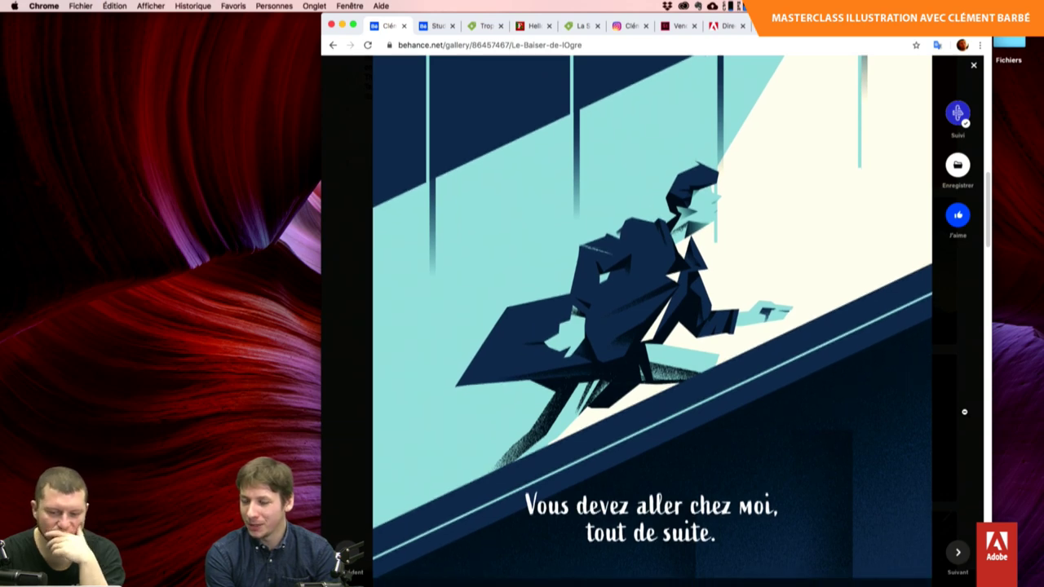
pyautogui.scroll(-1, 964, 412)
pyautogui.scroll(-1, 964, 412)
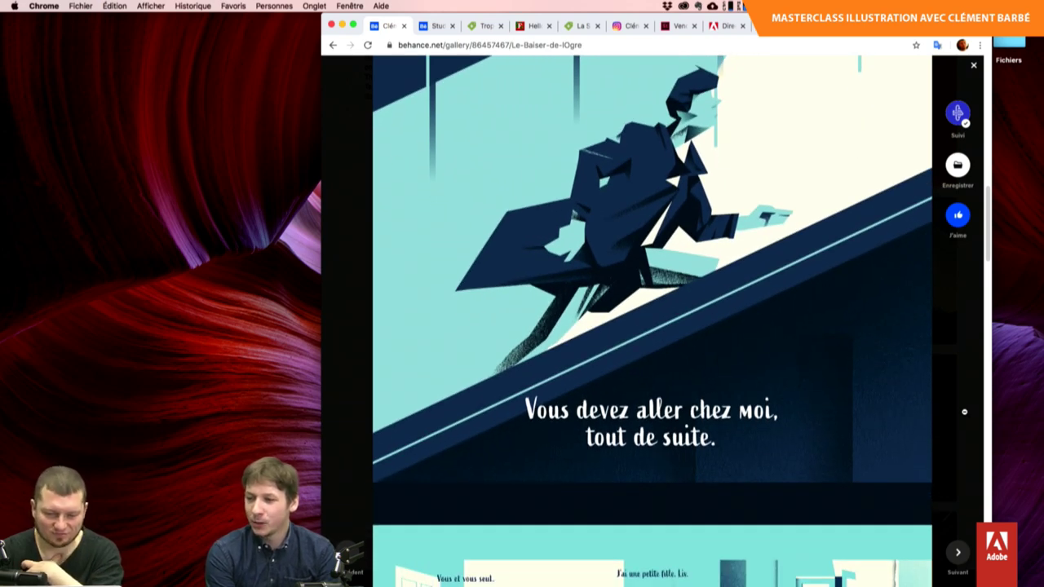
pyautogui.scroll(-3, 965, 412)
pyautogui.scroll(-4, 964, 412)
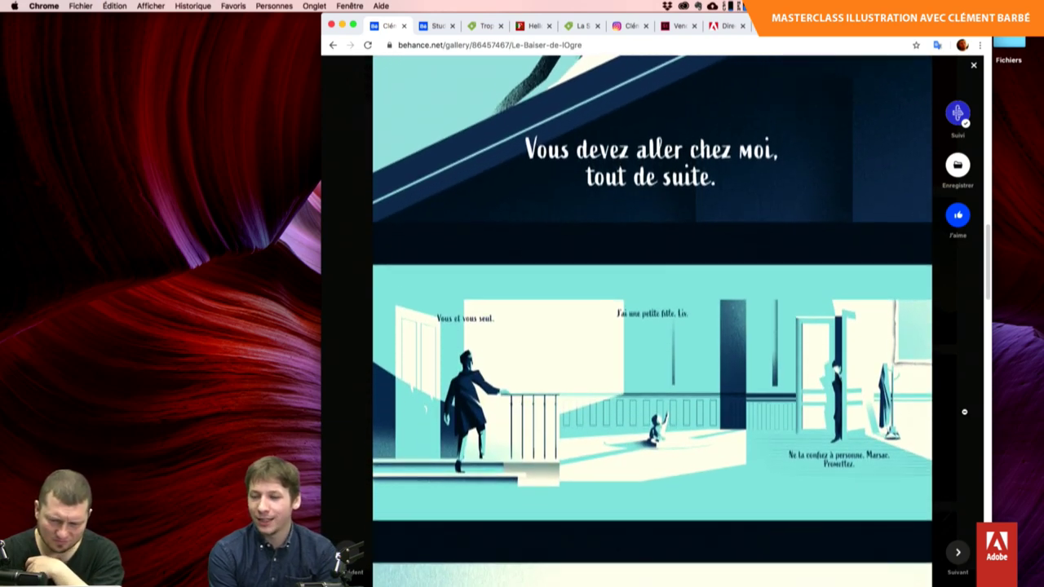
pyautogui.scroll(-1, 965, 412)
pyautogui.scroll(-2, 964, 412)
pyautogui.scroll(-1, 964, 412)
pyautogui.scroll(-1, 964, 412)
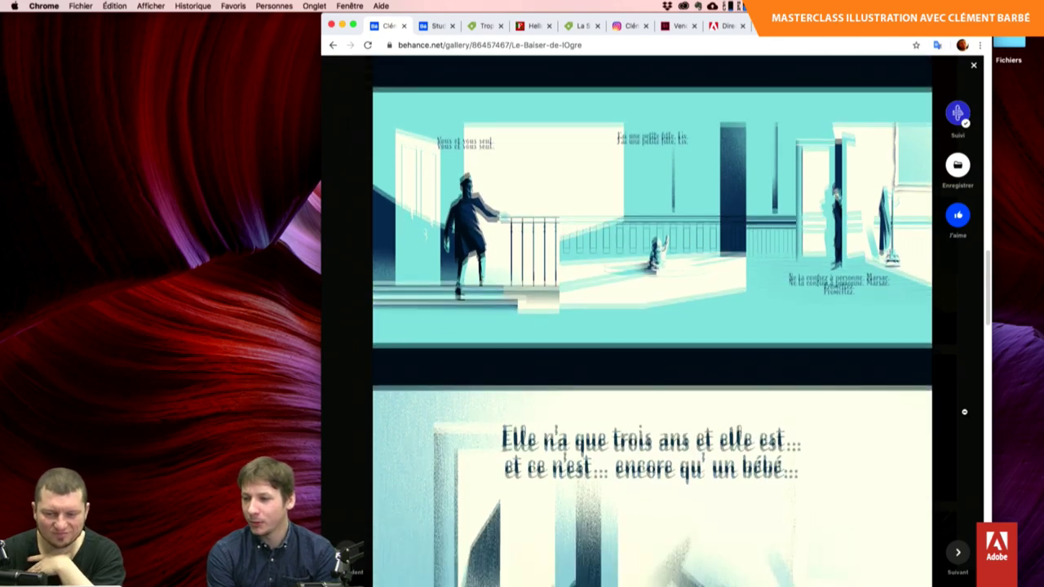
pyautogui.scroll(-2, 964, 412)
pyautogui.scroll(-1, 965, 412)
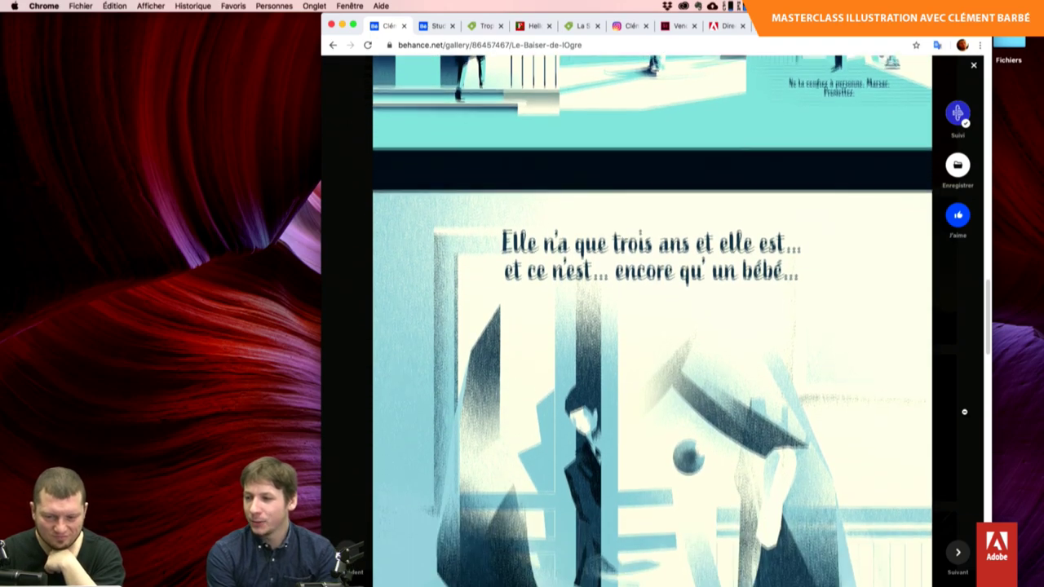
pyautogui.scroll(-1, 964, 412)
pyautogui.scroll(-2, 964, 412)
pyautogui.scroll(-1, 965, 412)
pyautogui.scroll(-2, 964, 412)
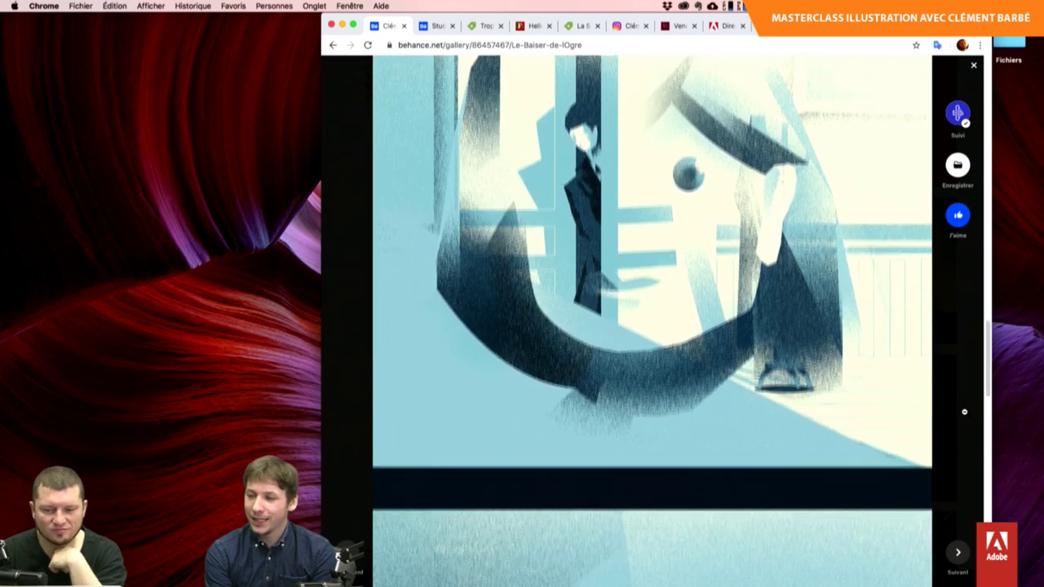
pyautogui.scroll(-2, 964, 412)
pyautogui.scroll(-1, 964, 412)
pyautogui.scroll(-1, 964, 412)
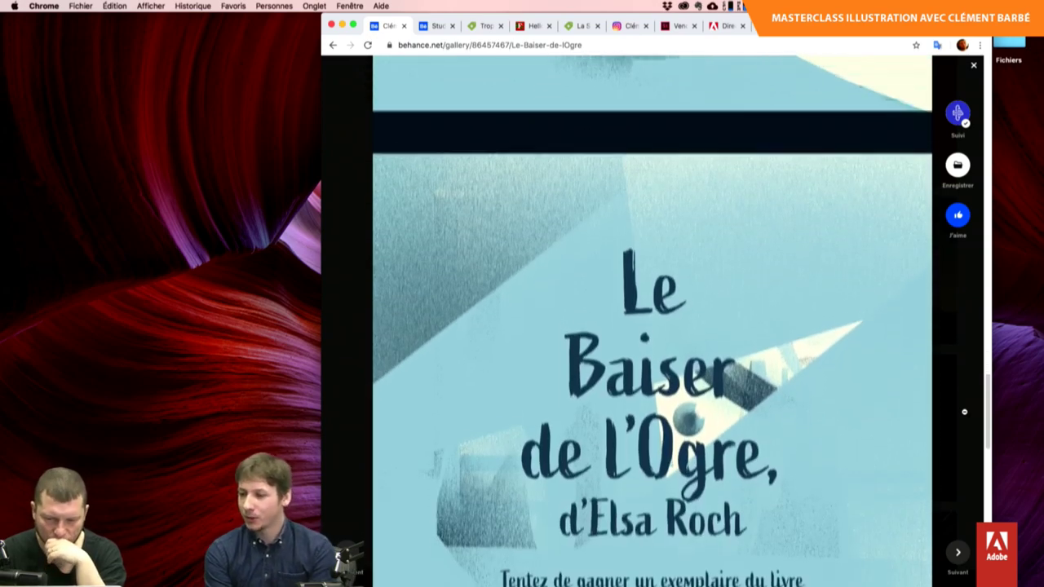
pyautogui.scroll(-1, 964, 412)
pyautogui.scroll(-1, 965, 412)
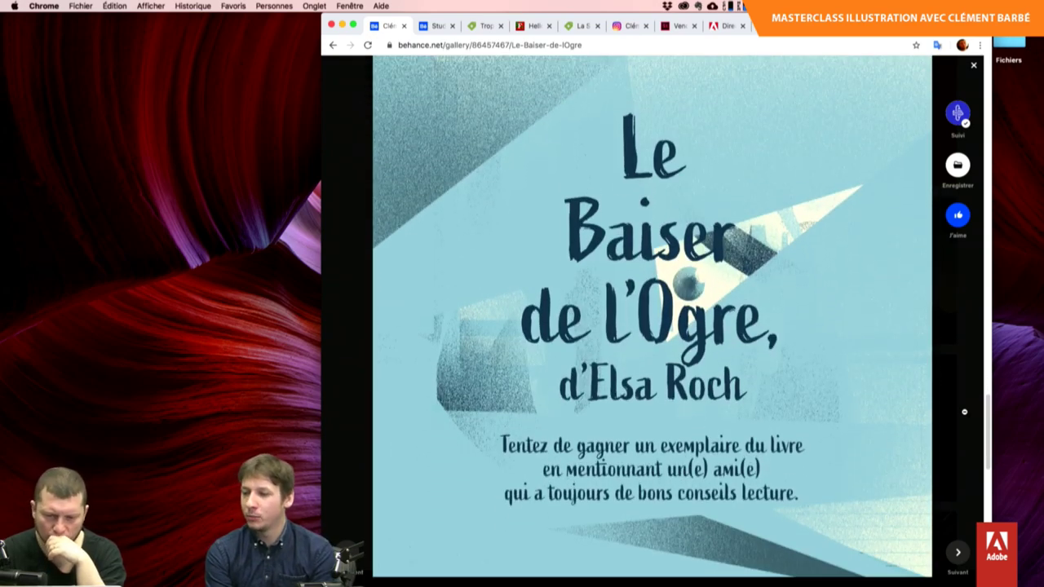
pyautogui.scroll(1, 964, 412)
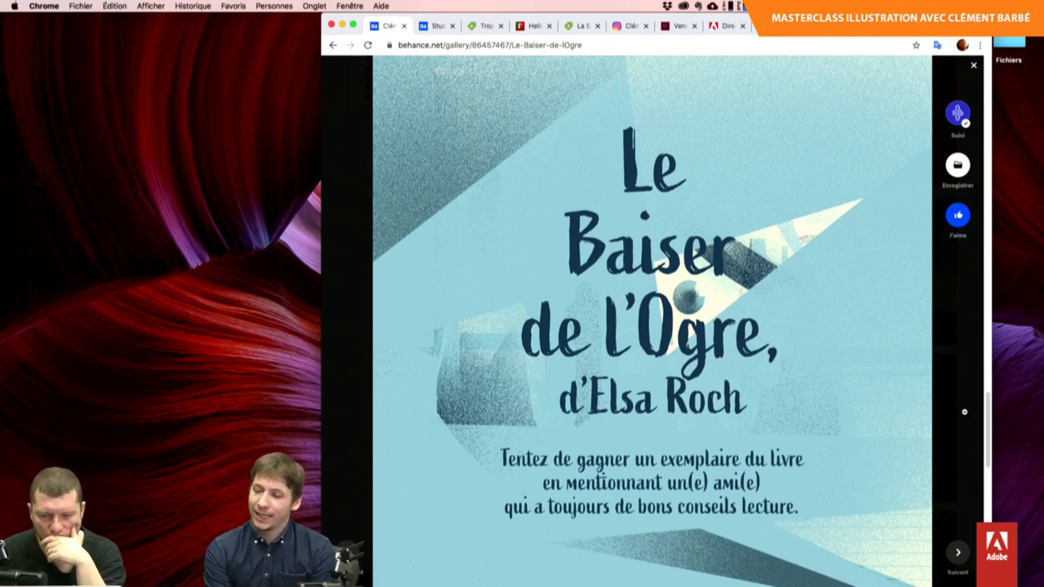
pyautogui.scroll(-1, 965, 412)
pyautogui.scroll(-1, 964, 412)
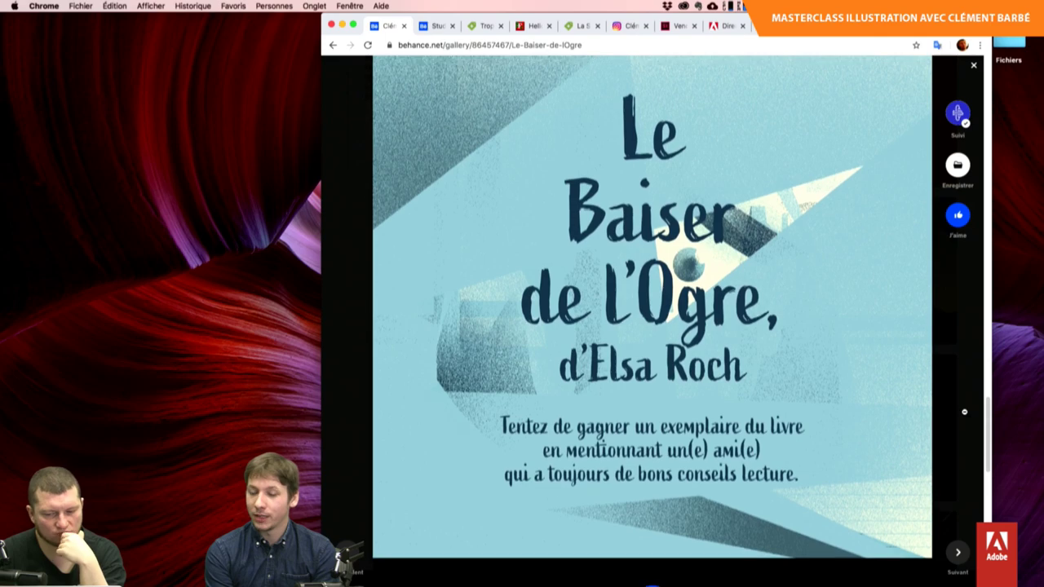
pyautogui.scroll(1, 965, 412)
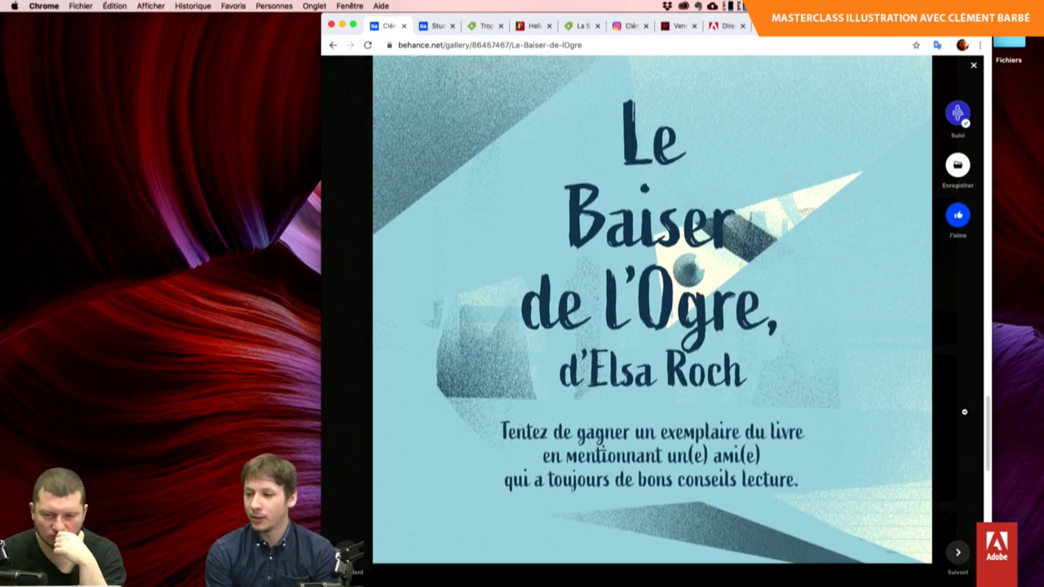
pyautogui.scroll(3, 964, 412)
pyautogui.scroll(5, 965, 412)
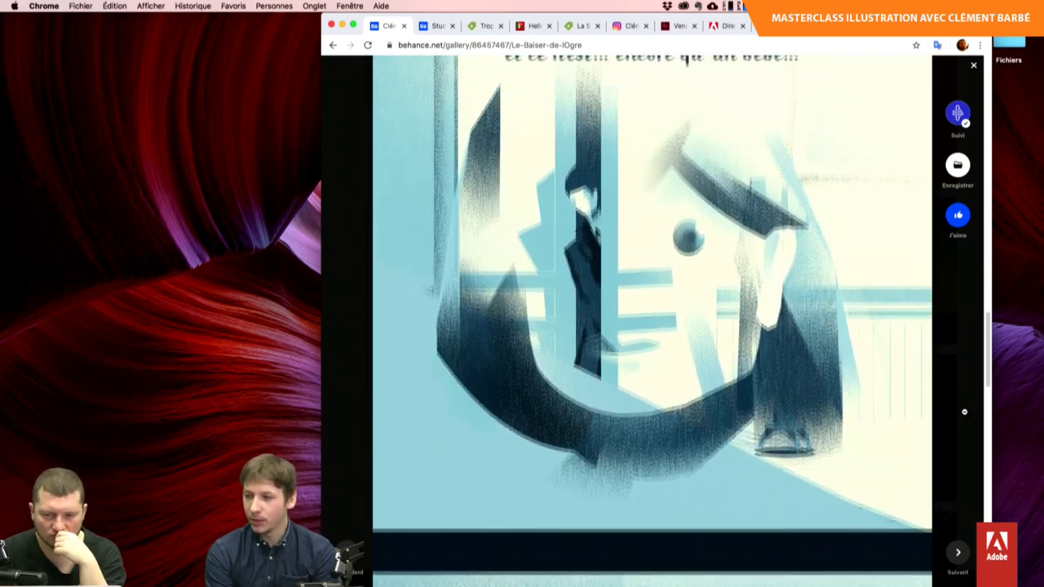
pyautogui.scroll(1, 964, 412)
pyautogui.scroll(1, 964, 412)
pyautogui.scroll(1, 964, 412)
pyautogui.scroll(1, 964, 412)
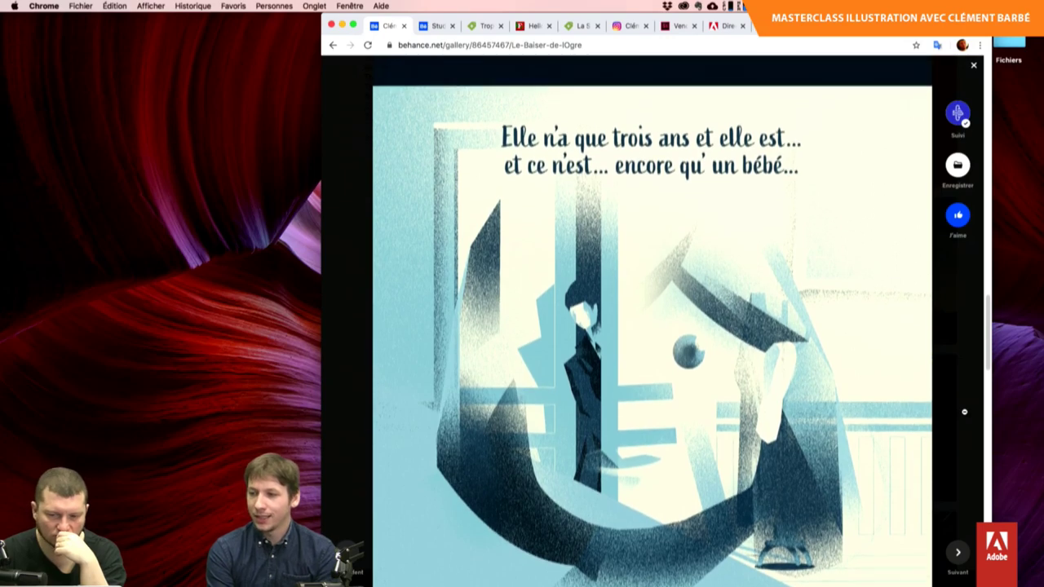
pyautogui.scroll(1, 964, 412)
pyautogui.scroll(3, 964, 412)
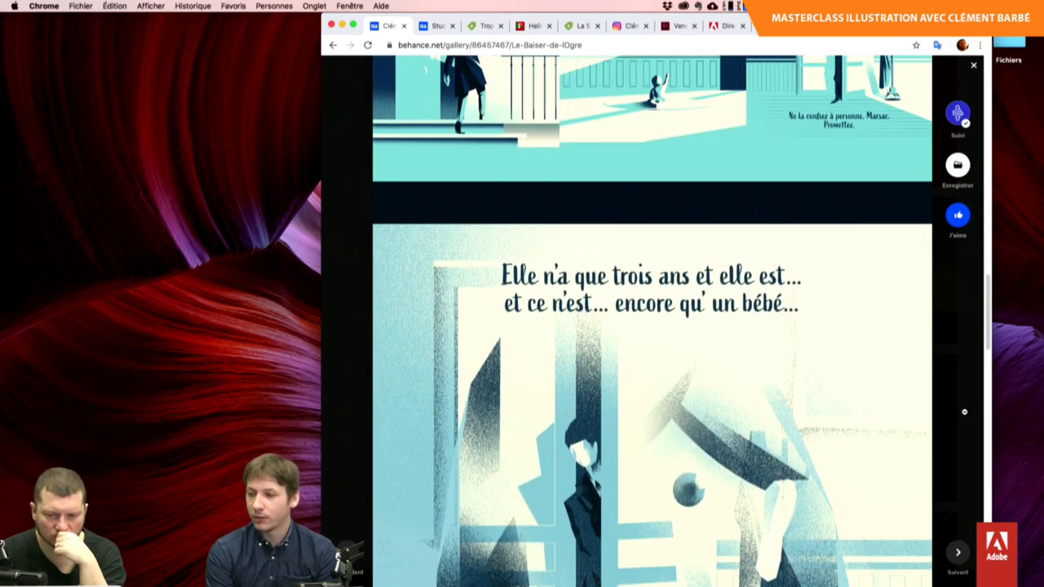
pyautogui.scroll(3, 964, 412)
pyautogui.scroll(2, 965, 412)
pyautogui.scroll(1, 964, 412)
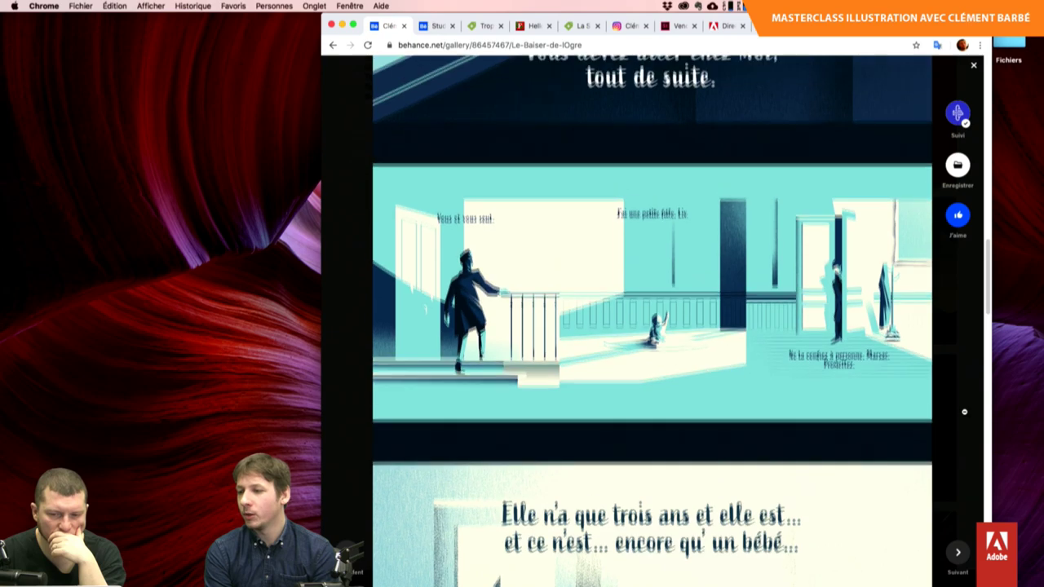
pyautogui.scroll(1, 964, 412)
pyautogui.scroll(1, 964, 412)
pyautogui.scroll(4, 964, 412)
pyautogui.scroll(2, 964, 412)
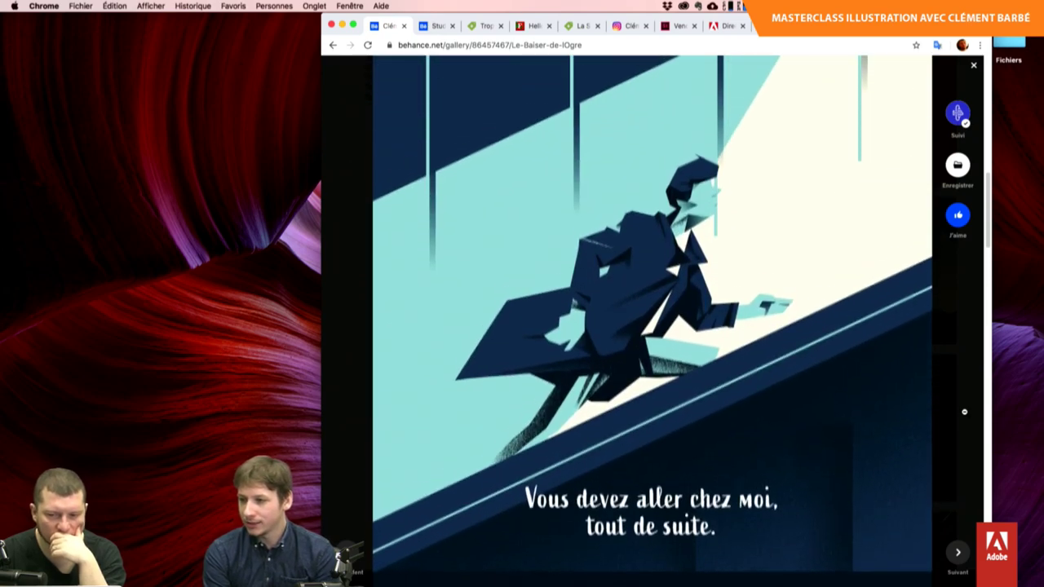
pyautogui.scroll(5, 965, 412)
pyautogui.scroll(2, 965, 412)
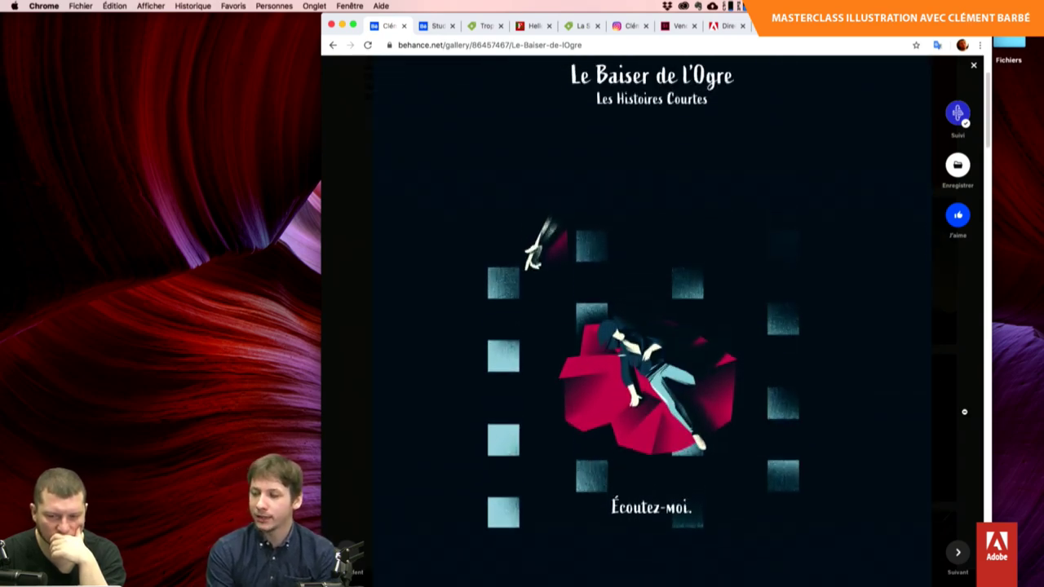
# Scroll through the Le Baiser de l'Ogre illustrations to the closing Elsa Roch title panel.
pyautogui.scroll(-1, 964, 412)
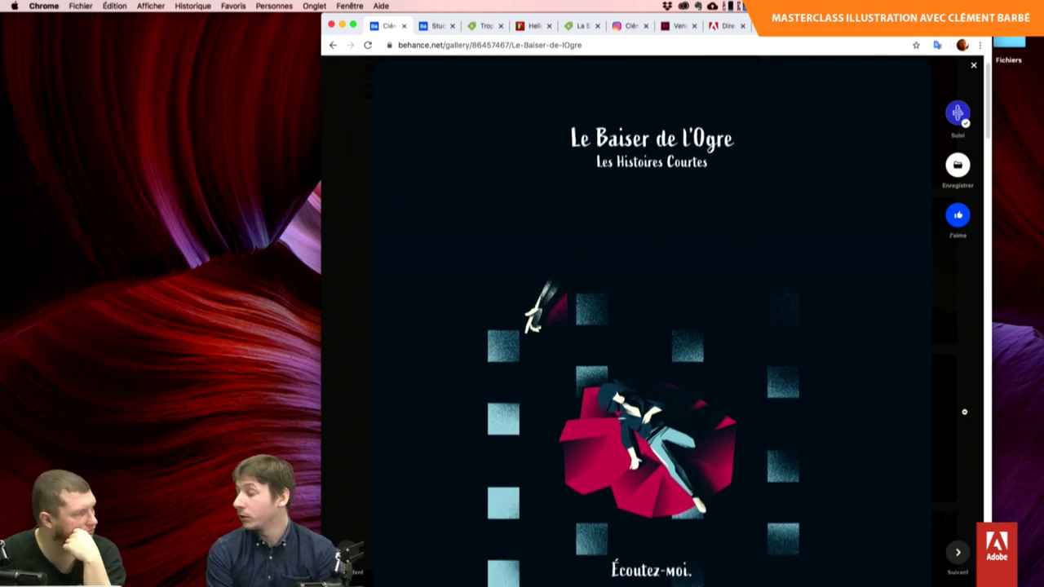
pyautogui.scroll(-5, 965, 412)
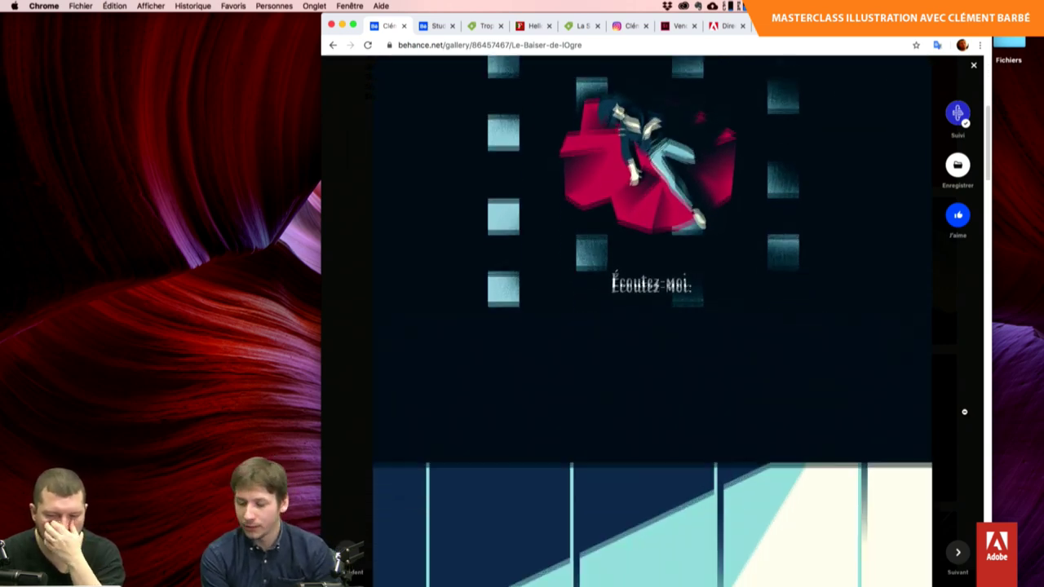
pyautogui.scroll(-5, 964, 412)
pyautogui.scroll(-5, 964, 412)
pyautogui.scroll(-2, 964, 412)
pyautogui.scroll(-4, 964, 412)
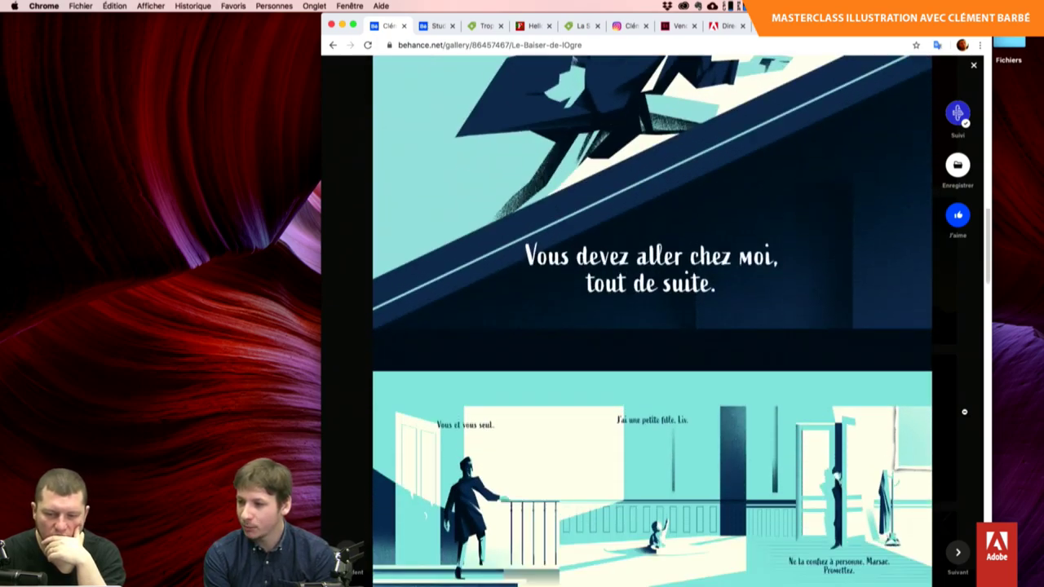
pyautogui.scroll(-6, 964, 412)
pyautogui.scroll(-2, 964, 412)
pyautogui.scroll(-4, 964, 412)
pyautogui.scroll(-1, 964, 412)
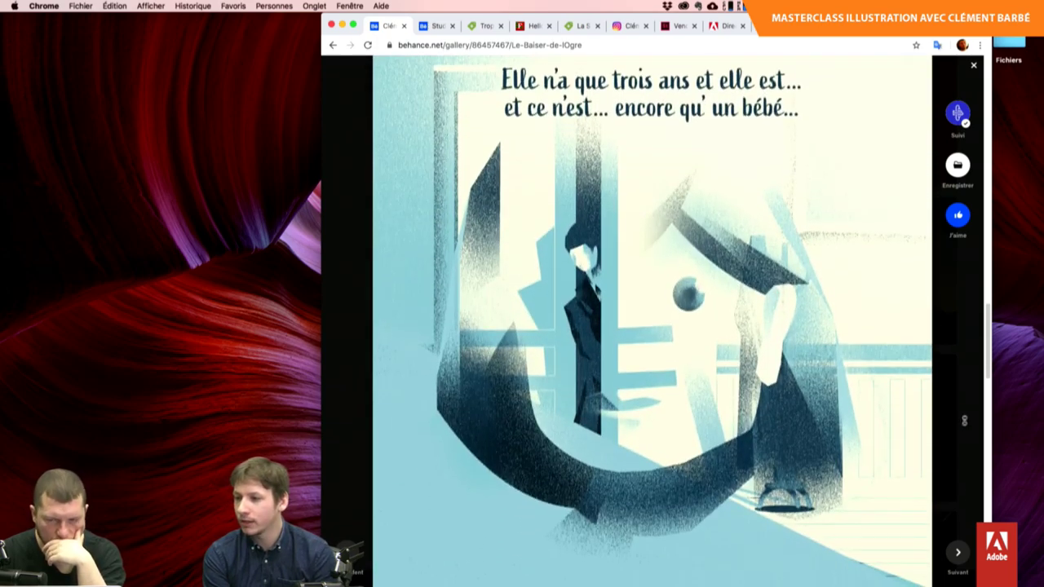
pyautogui.scroll(-2, 965, 412)
pyautogui.scroll(-2, 964, 412)
pyautogui.scroll(-4, 964, 412)
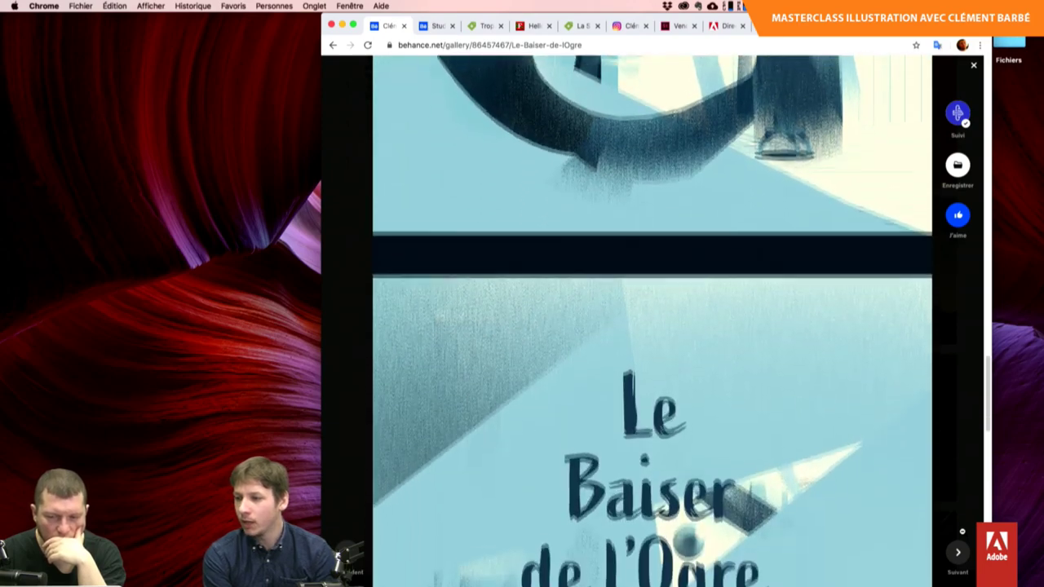
pyautogui.scroll(-1, 964, 412)
pyautogui.scroll(-5, 653, 326)
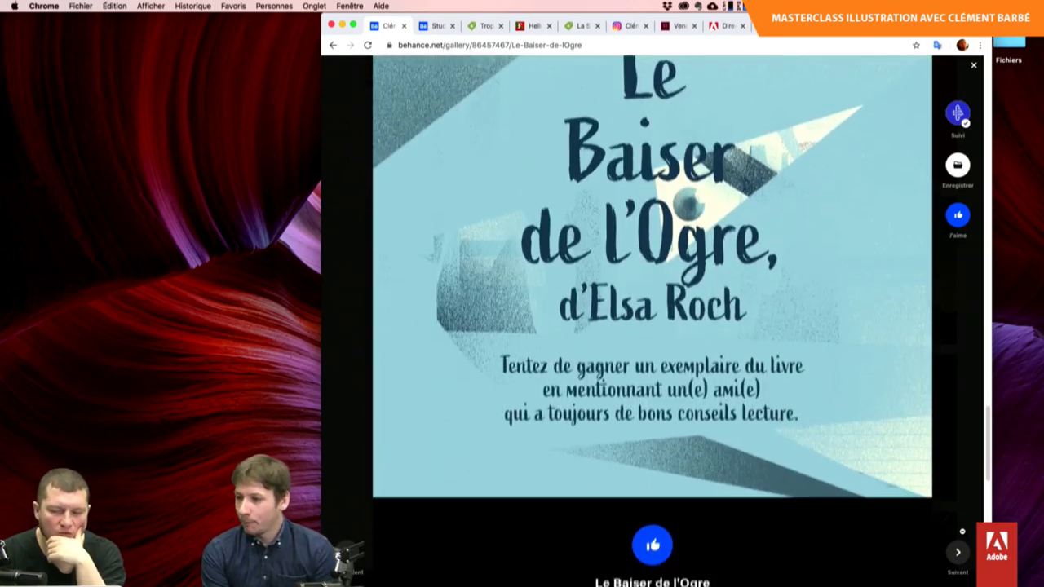
pyautogui.scroll(2, 653, 327)
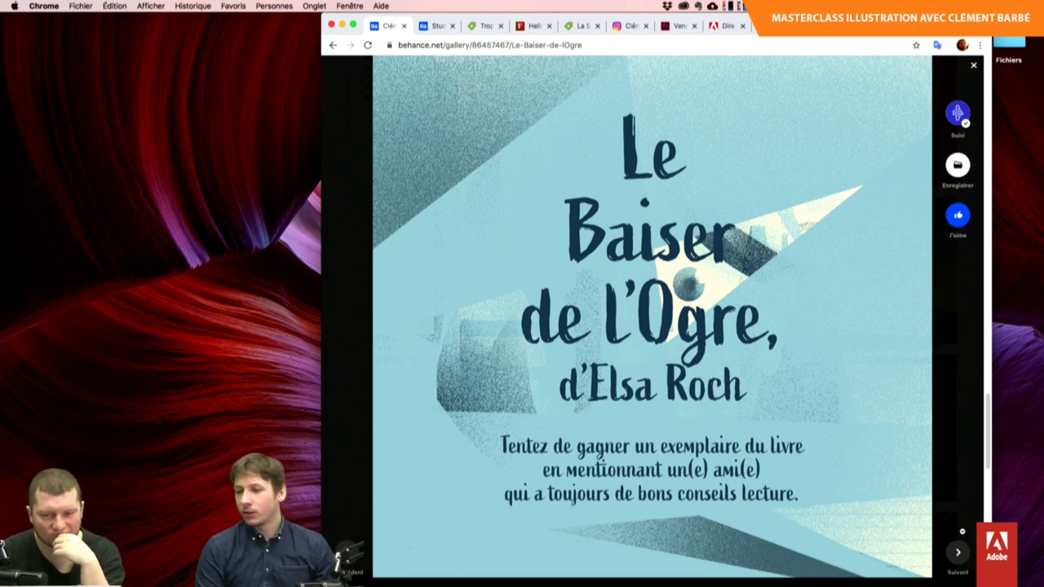
pyautogui.scroll(-1, 653, 318)
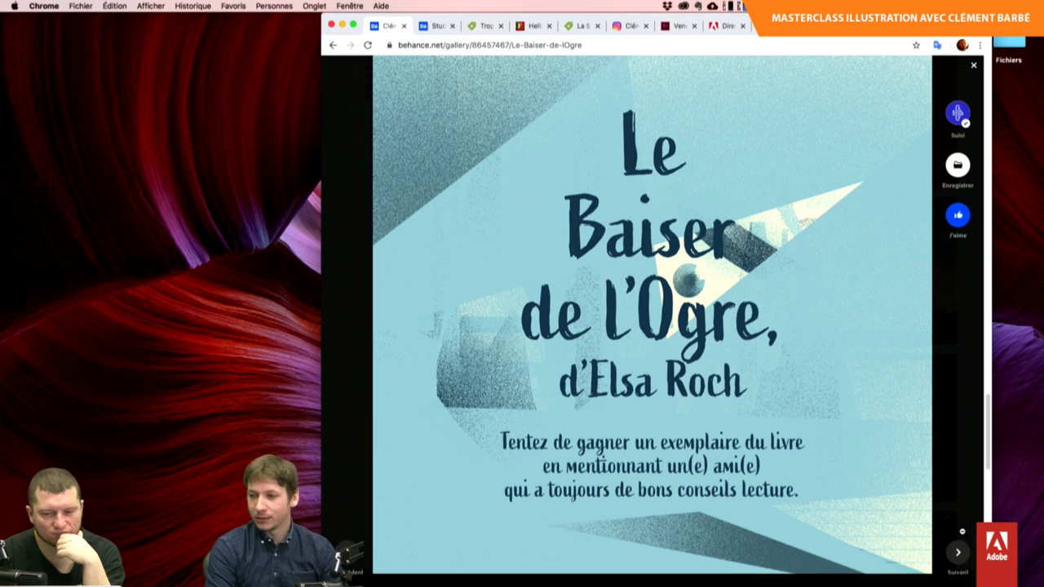
pyautogui.scroll(-1, 653, 318)
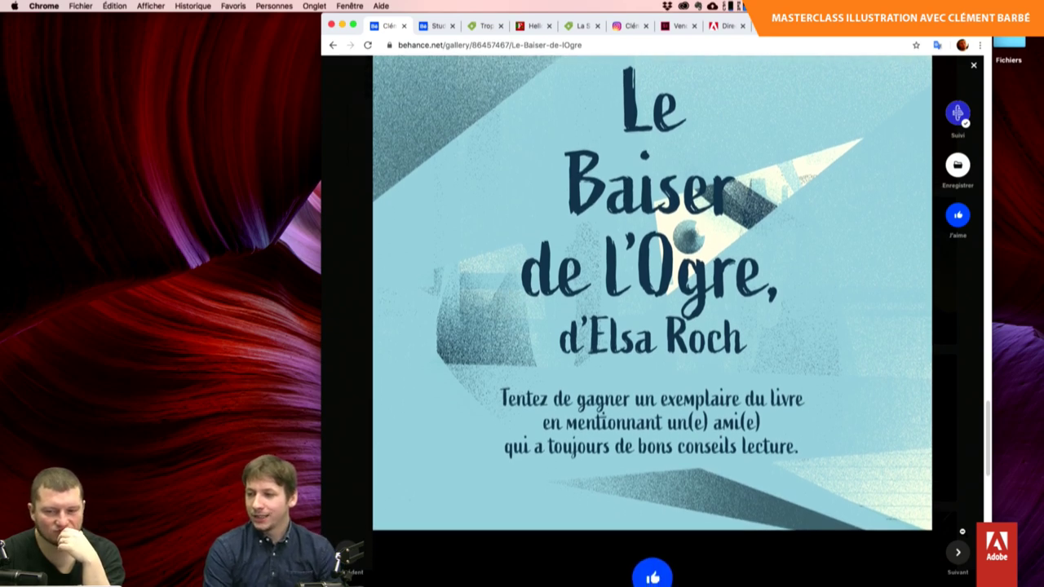
pyautogui.scroll(-2, 653, 318)
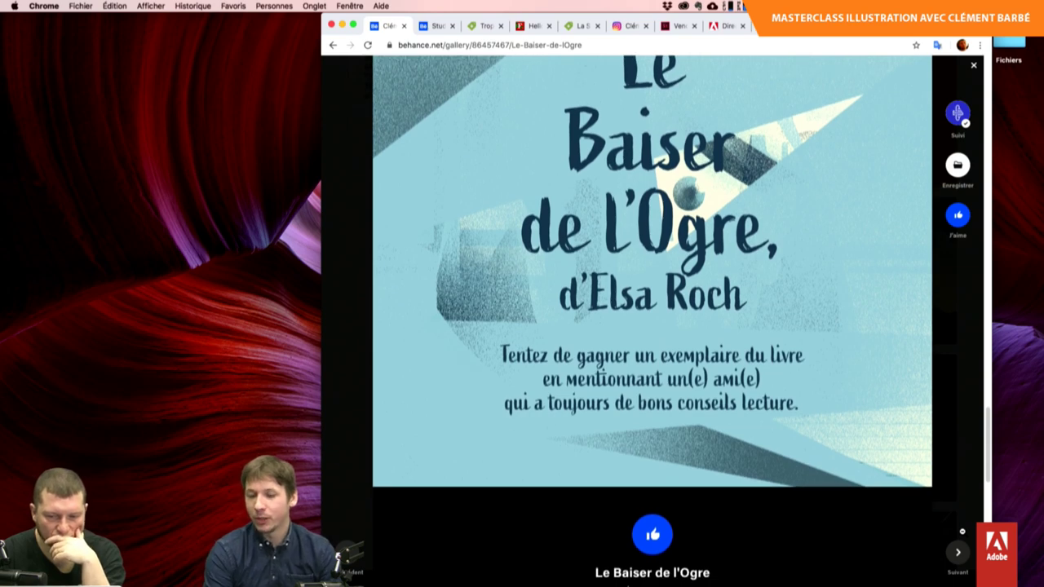
pyautogui.scroll(-2, 653, 318)
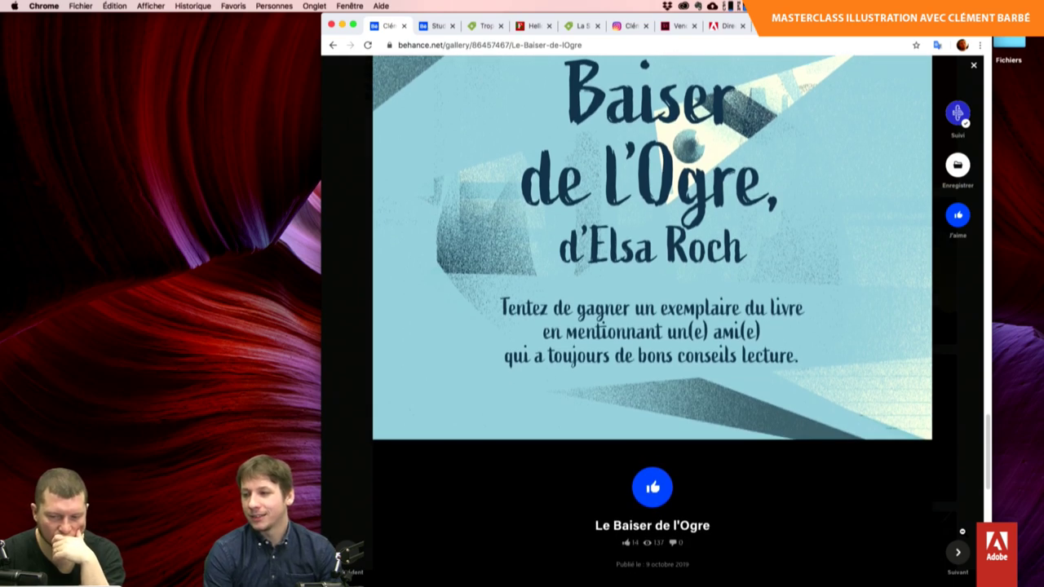
pyautogui.scroll(1, 653, 318)
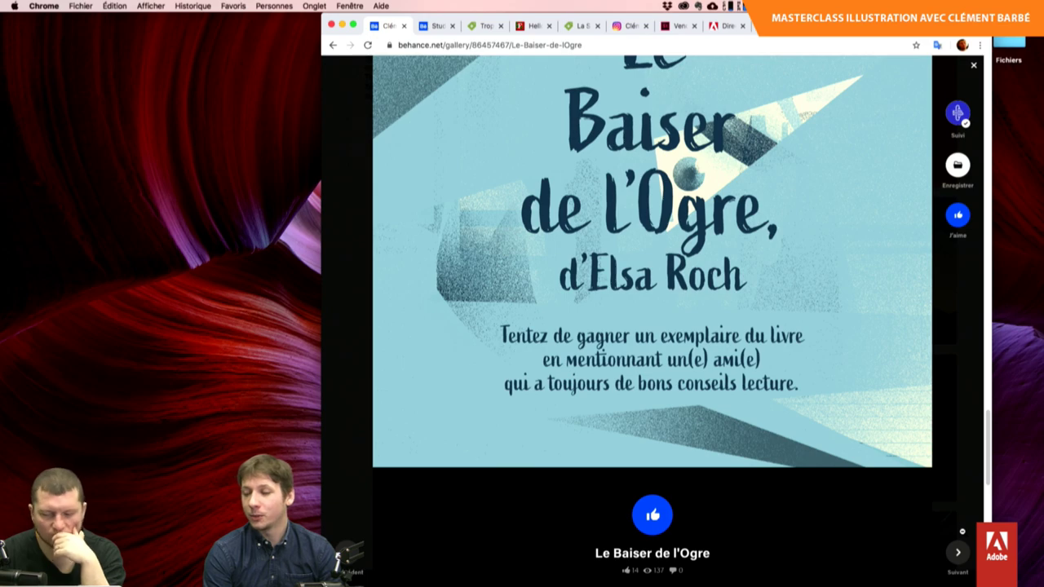
pyautogui.scroll(1, 652, 318)
pyautogui.scroll(1, 653, 319)
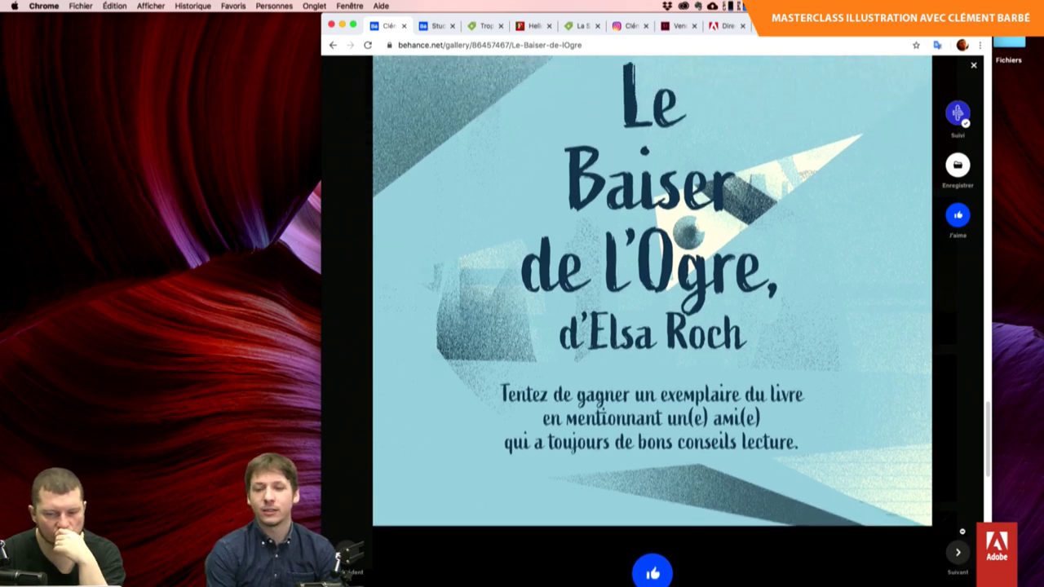
pyautogui.scroll(-5, 653, 318)
# Scroll to the project description and select the credited name 'Les Histoires Courtes'.
pyautogui.scroll(-5, 653, 319)
pyautogui.scroll(-5, 653, 319)
pyautogui.scroll(-4, 653, 318)
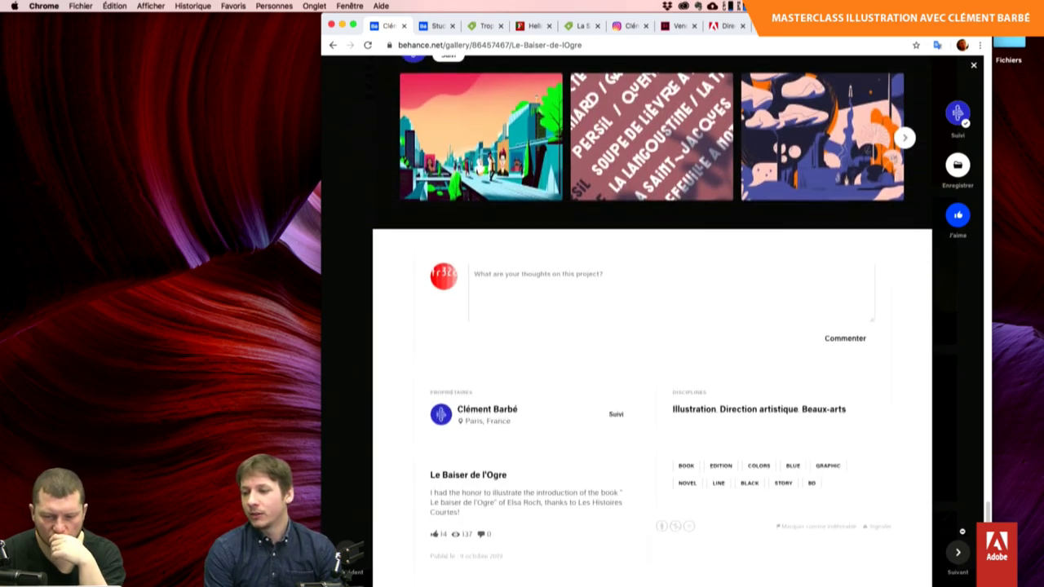
pyautogui.scroll(-1, 653, 318)
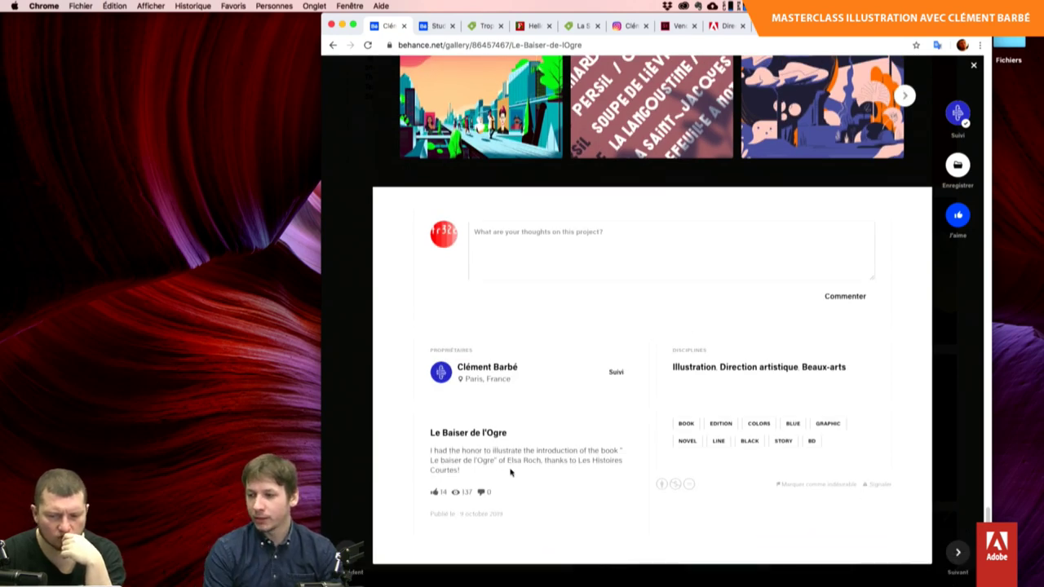
pyautogui.click(581, 460)
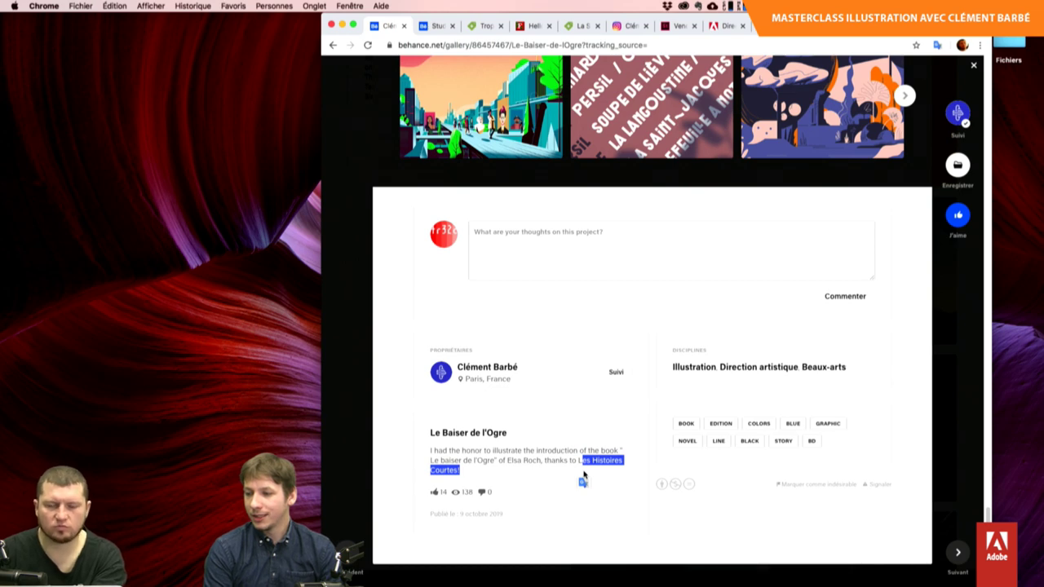
# Search Google for 'Les Histoires Courtes' in a new Chrome tab.
pyautogui.press('super+t')
pyautogui.write('es Histoires Courtes!')
pyautogui.press('Home')
pyautogui.write('L')
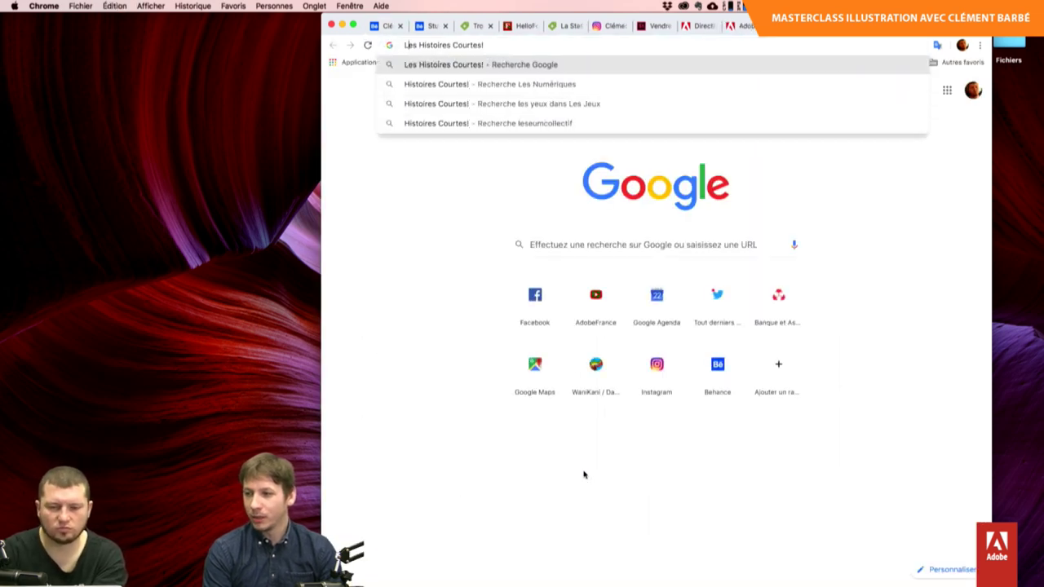
pyautogui.press('Return')
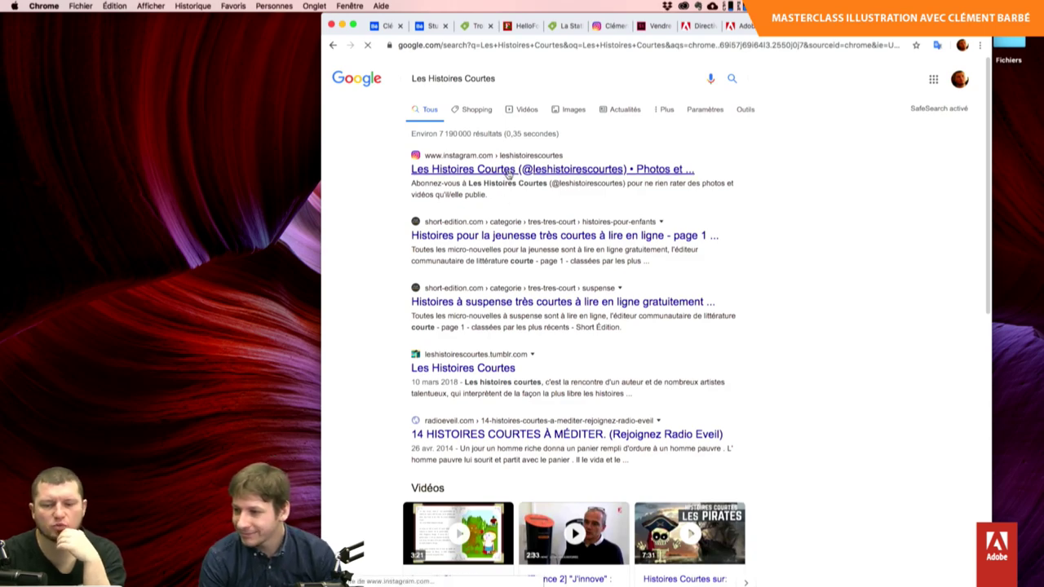
# Scroll the Les Histoires Courtes grid, then open and close the Liv illustration post.
pyautogui.scroll(-3, 881, 368)
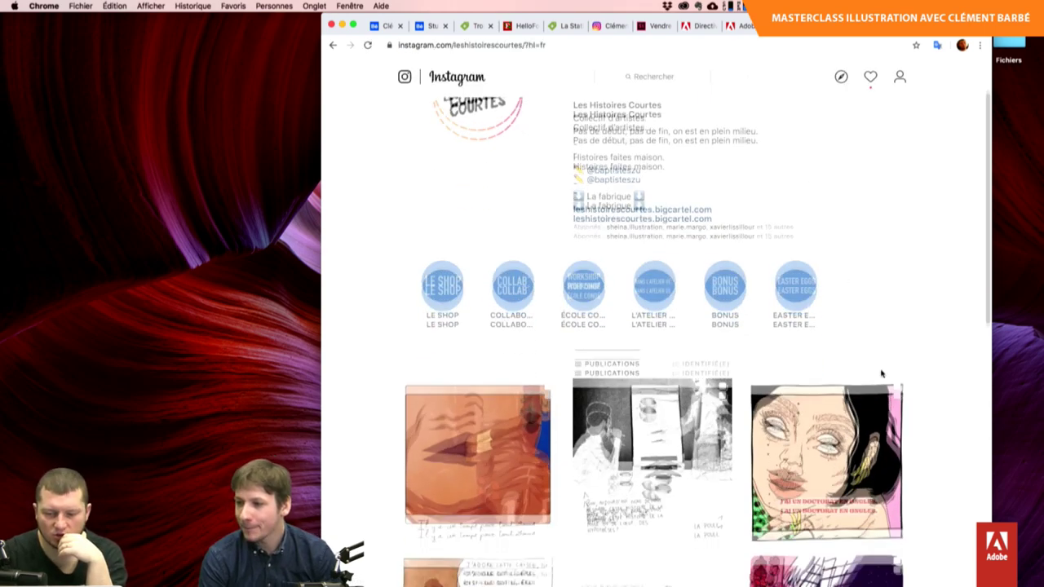
pyautogui.scroll(-2, 881, 373)
pyautogui.scroll(-1, 881, 374)
pyautogui.scroll(-2, 882, 374)
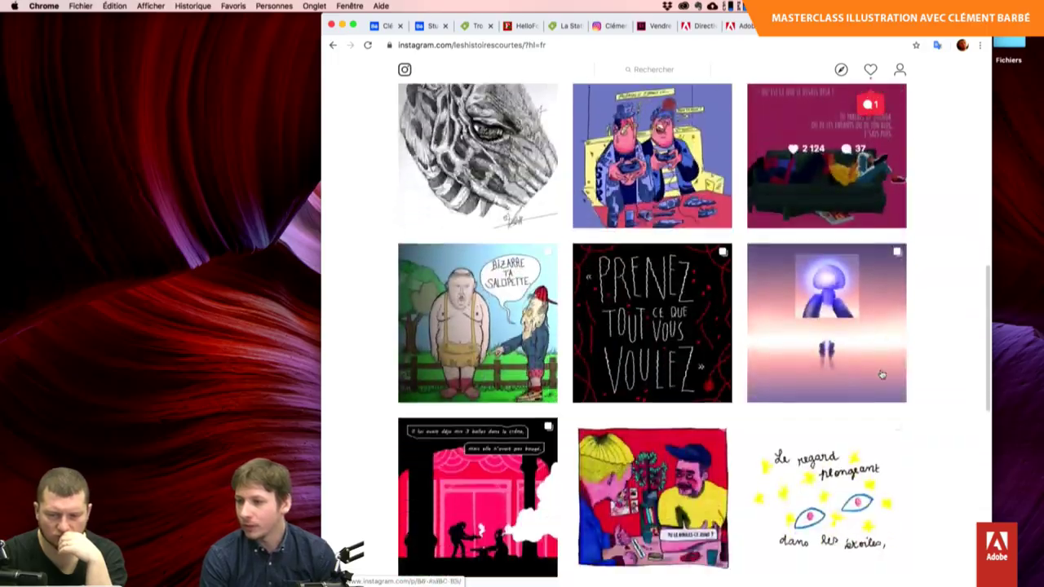
pyautogui.scroll(-2, 881, 374)
pyautogui.scroll(-2, 881, 374)
pyautogui.scroll(-2, 881, 374)
pyautogui.scroll(-1, 881, 374)
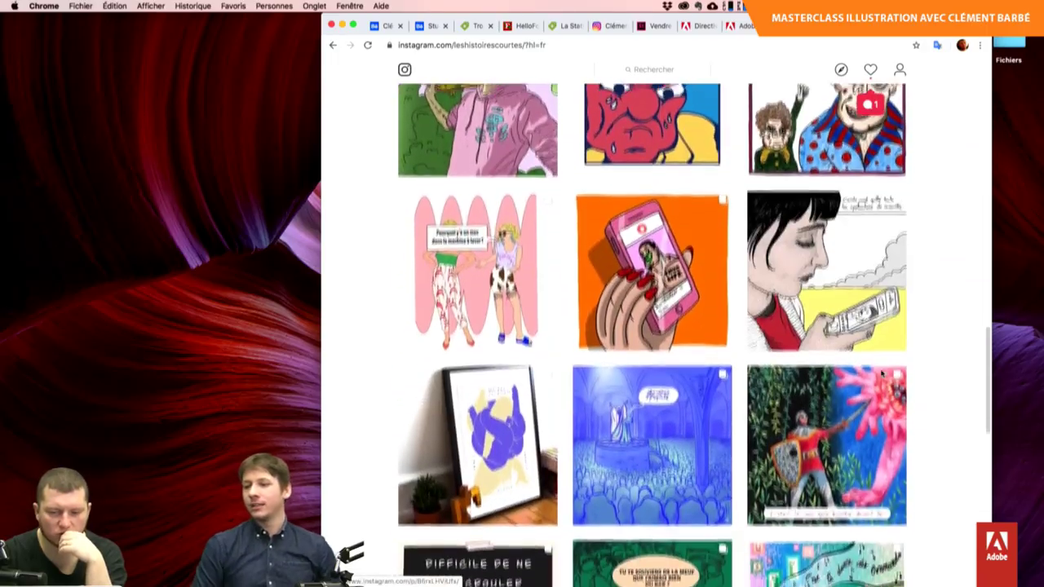
pyautogui.scroll(-1, 881, 374)
pyautogui.scroll(-1, 881, 374)
pyautogui.scroll(-1, 881, 374)
pyautogui.scroll(-2, 881, 374)
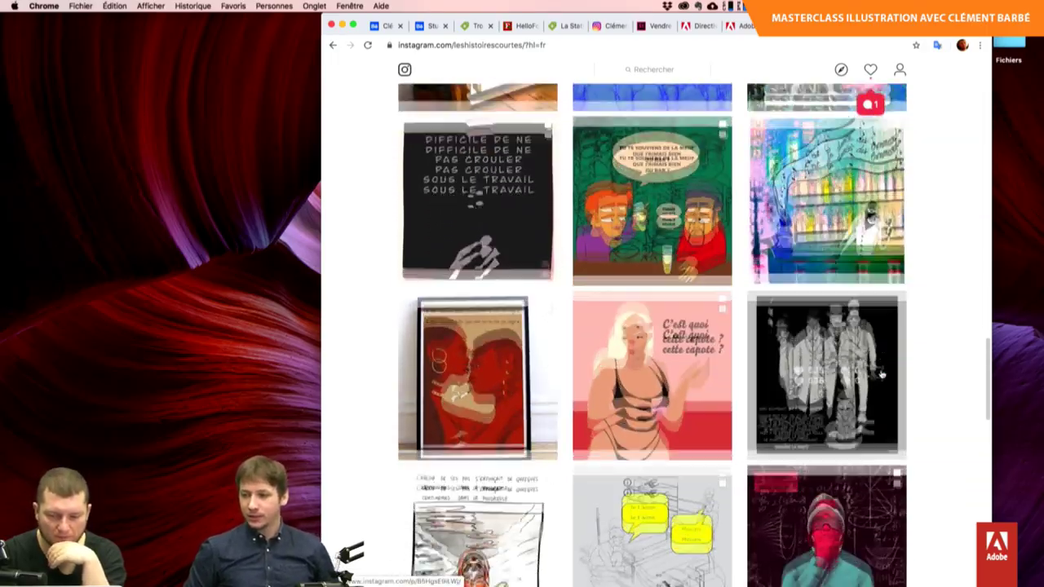
pyautogui.scroll(-2, 881, 373)
pyautogui.scroll(-2, 881, 373)
pyautogui.scroll(-1, 881, 374)
pyautogui.scroll(-2, 881, 374)
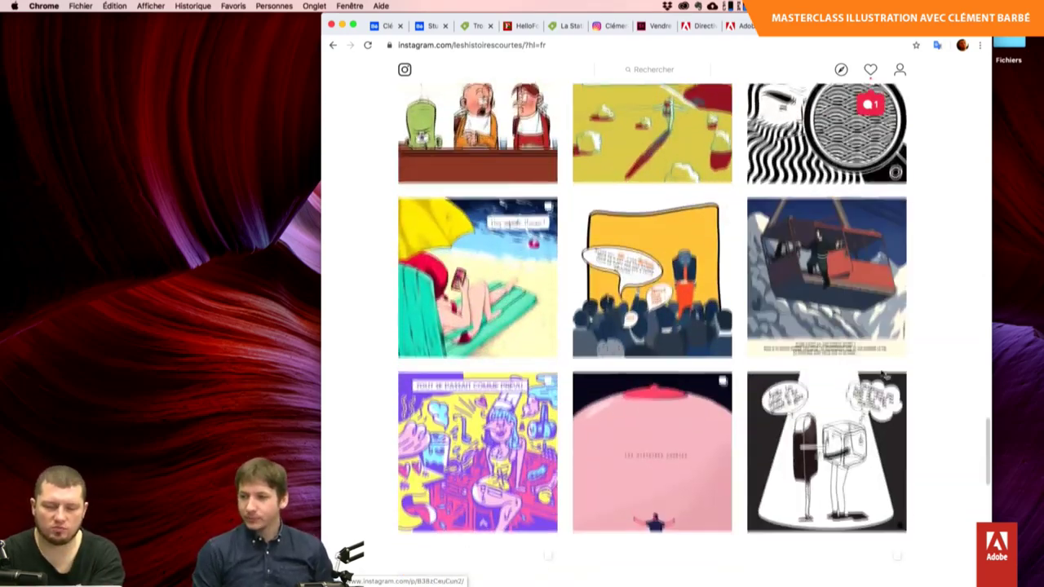
pyautogui.scroll(-2, 881, 374)
pyautogui.scroll(-2, 881, 374)
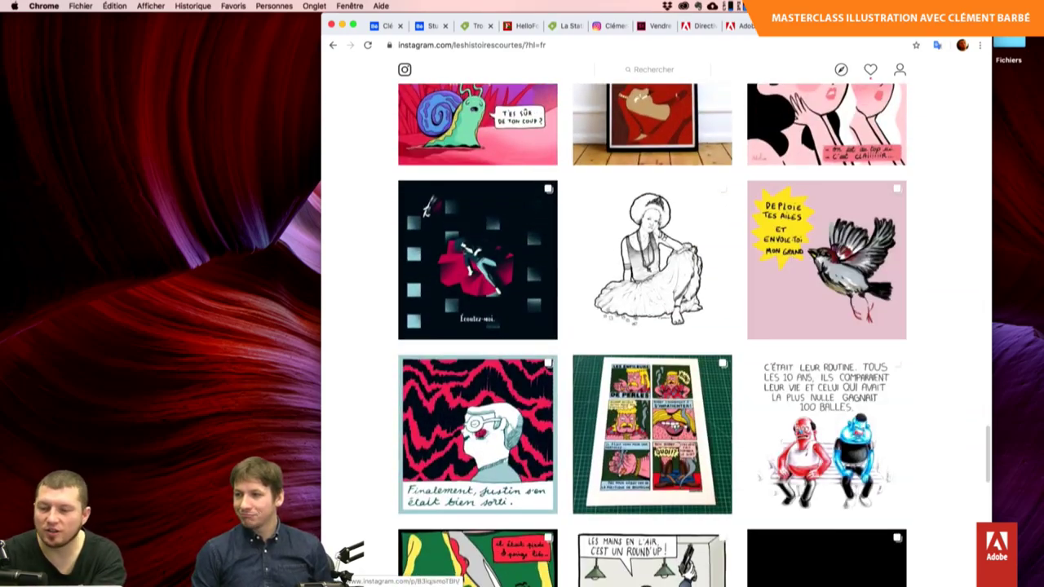
pyautogui.click(495, 232)
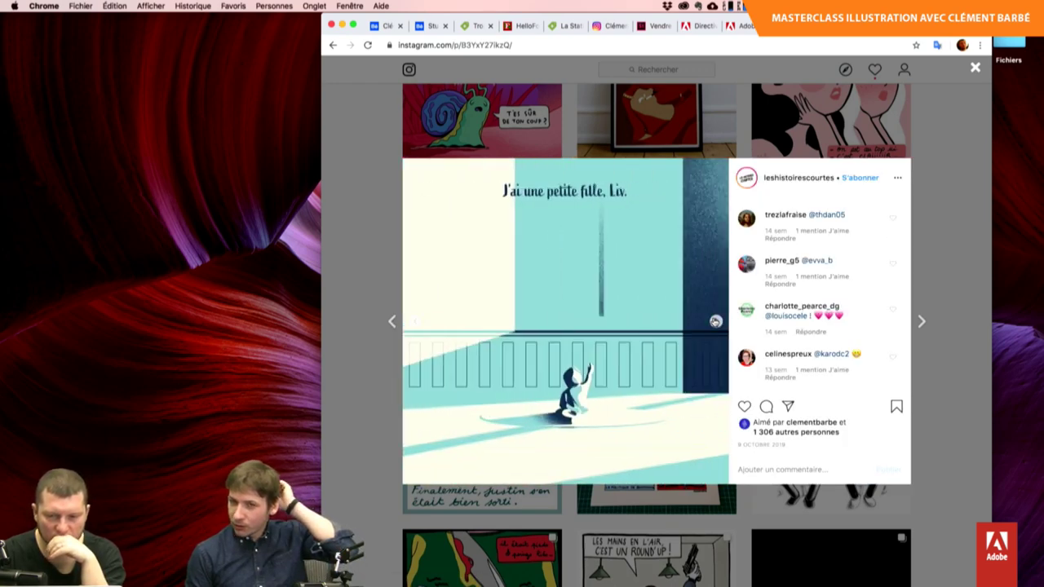
pyautogui.click(925, 195)
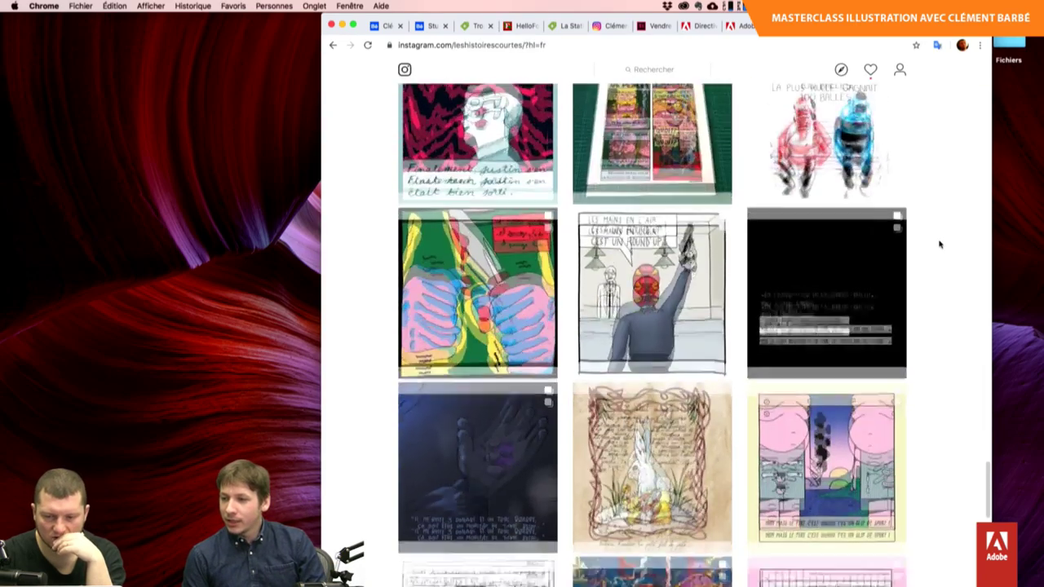
# Scroll further down the Instagram grid, then return to the Le Baiser de l'Ogre Behance tab.
pyautogui.scroll(-5, 939, 244)
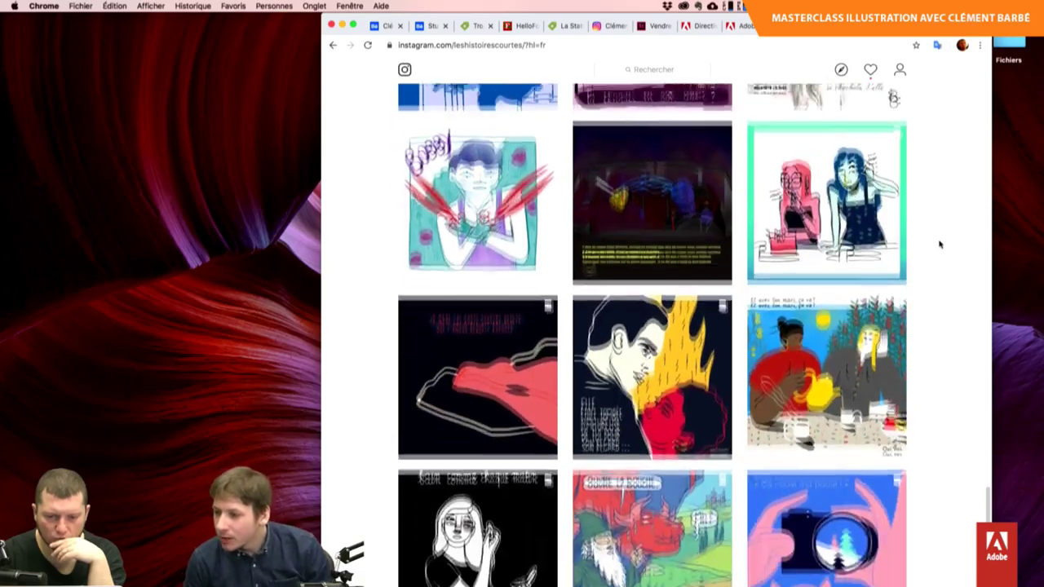
pyautogui.scroll(-5, 940, 244)
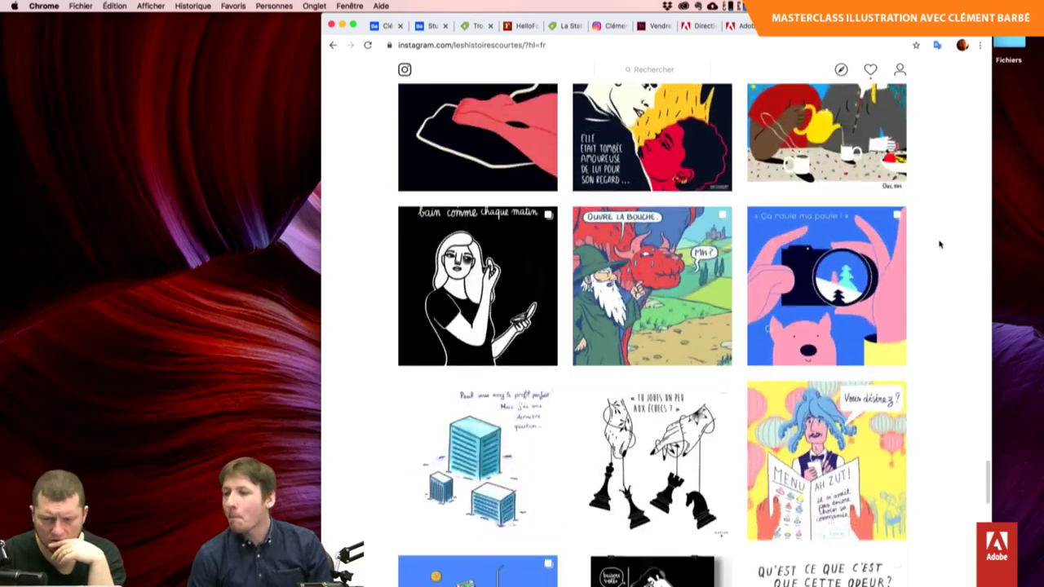
pyautogui.scroll(-5, 940, 244)
pyautogui.scroll(-4, 939, 244)
pyautogui.scroll(-5, 939, 244)
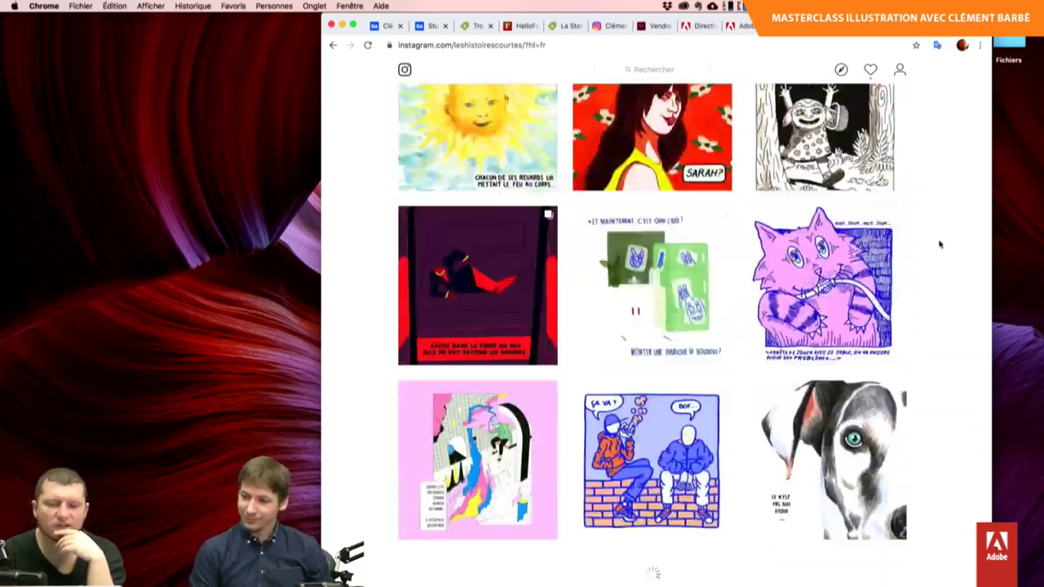
pyautogui.scroll(-2, 940, 244)
pyautogui.scroll(-2, 940, 243)
pyautogui.scroll(-5, 940, 244)
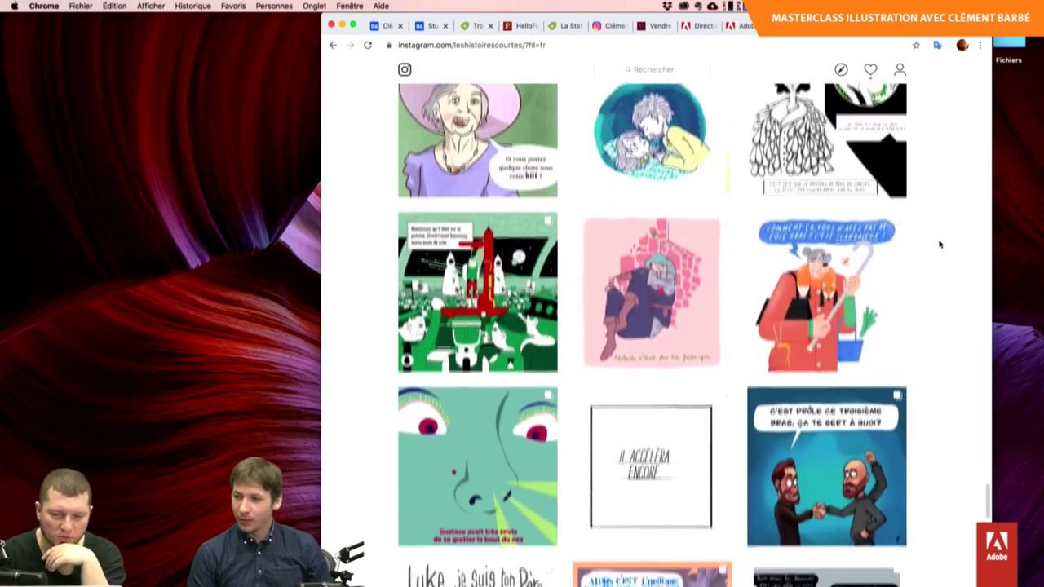
pyautogui.scroll(-3, 940, 244)
pyautogui.scroll(-3, 940, 244)
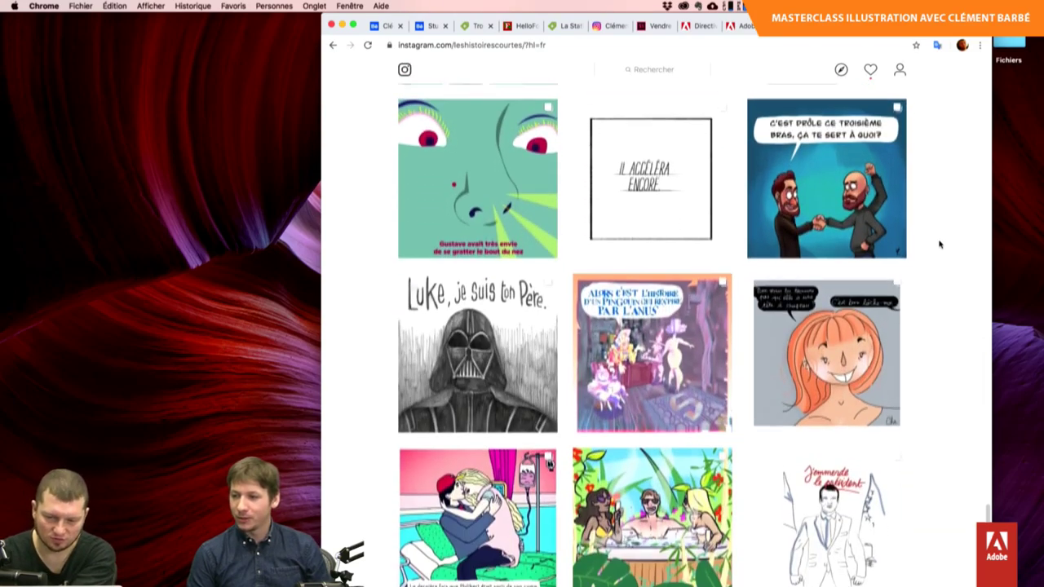
pyautogui.scroll(-2, 773, 136)
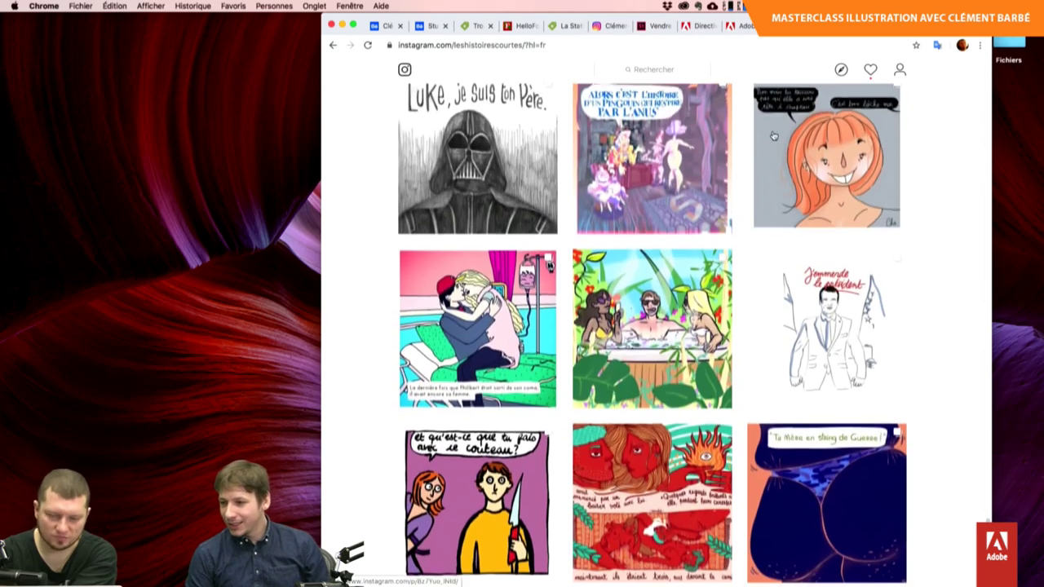
pyautogui.scroll(-5, 773, 136)
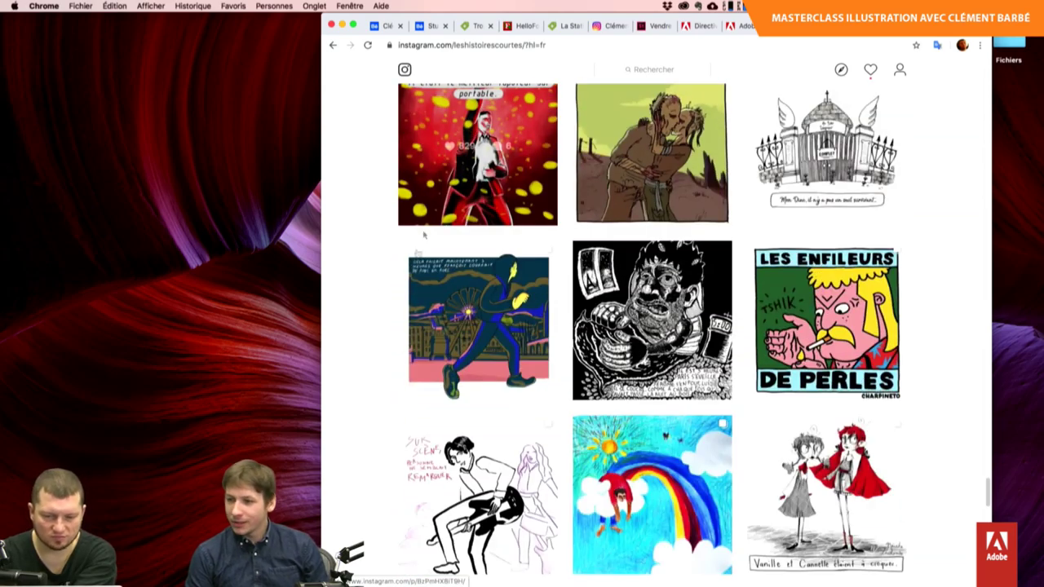
pyautogui.scroll(-5, 371, 312)
pyautogui.scroll(-2, 372, 312)
pyautogui.scroll(-2, 342, 229)
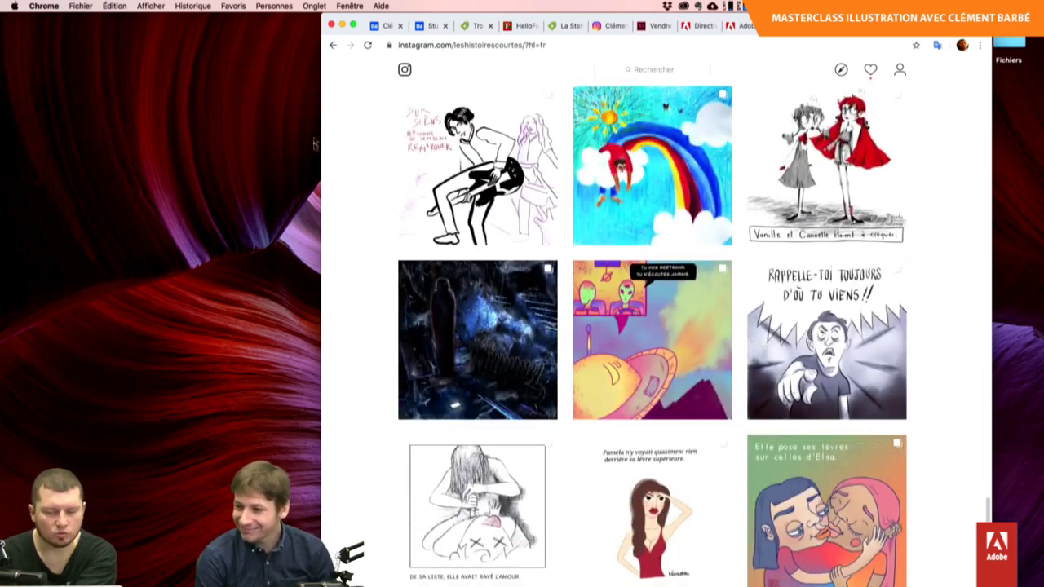
pyautogui.click(379, 26)
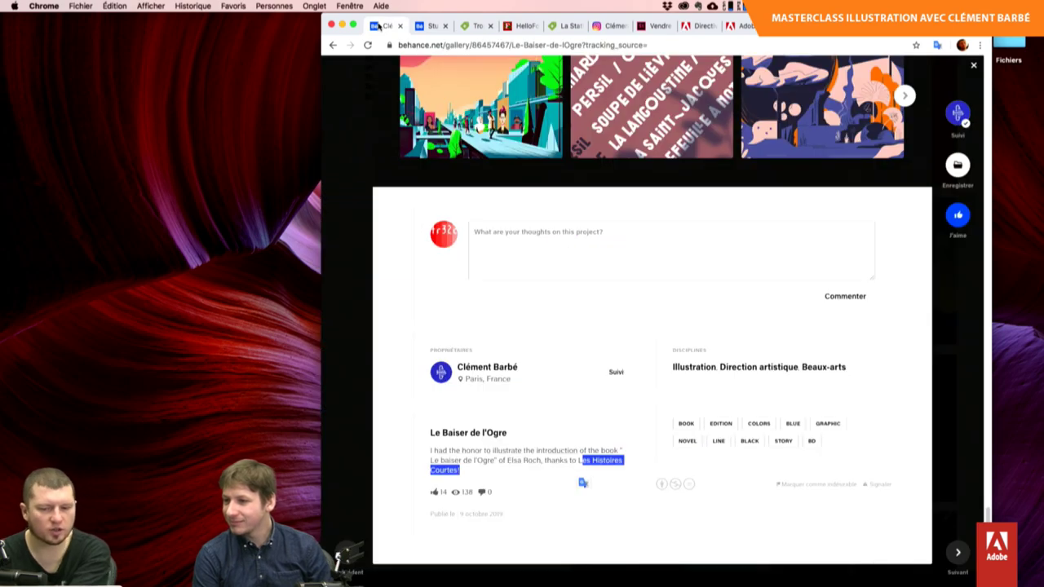
# Scroll up to the project's opening Écoutez-moi title panel, then switch back to the Instagram tab.
pyautogui.scroll(10, 489, 266)
pyautogui.scroll(3, 489, 265)
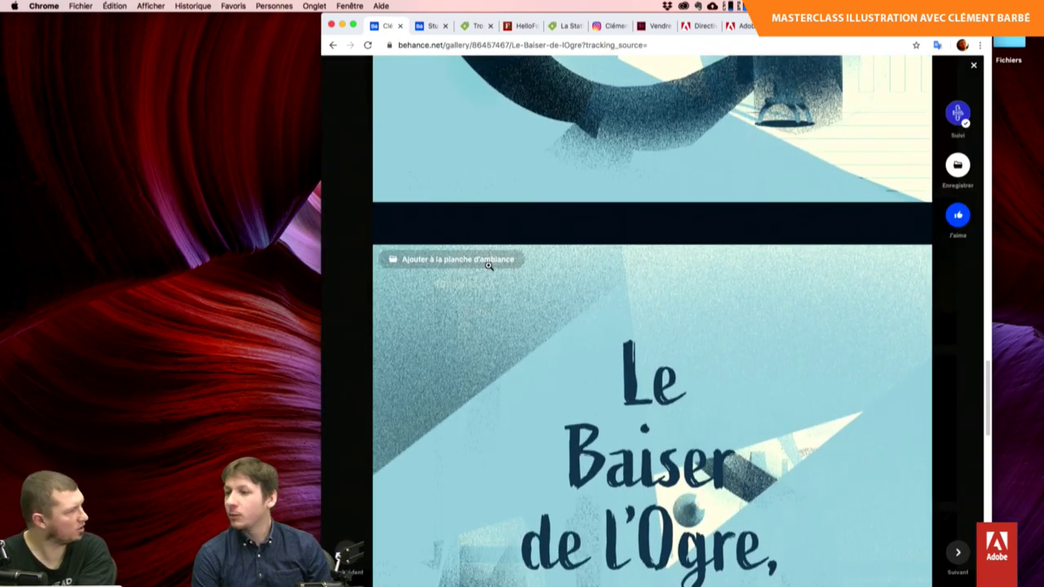
pyautogui.scroll(-2, 488, 269)
pyautogui.scroll(-2, 488, 268)
pyautogui.scroll(-3, 488, 266)
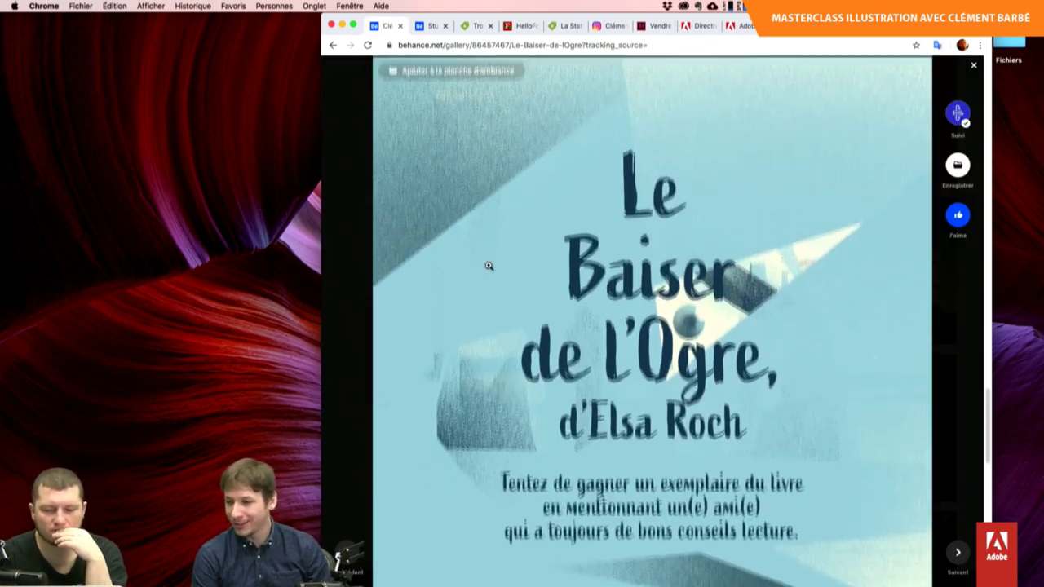
pyautogui.scroll(3, 488, 265)
pyautogui.scroll(5, 489, 265)
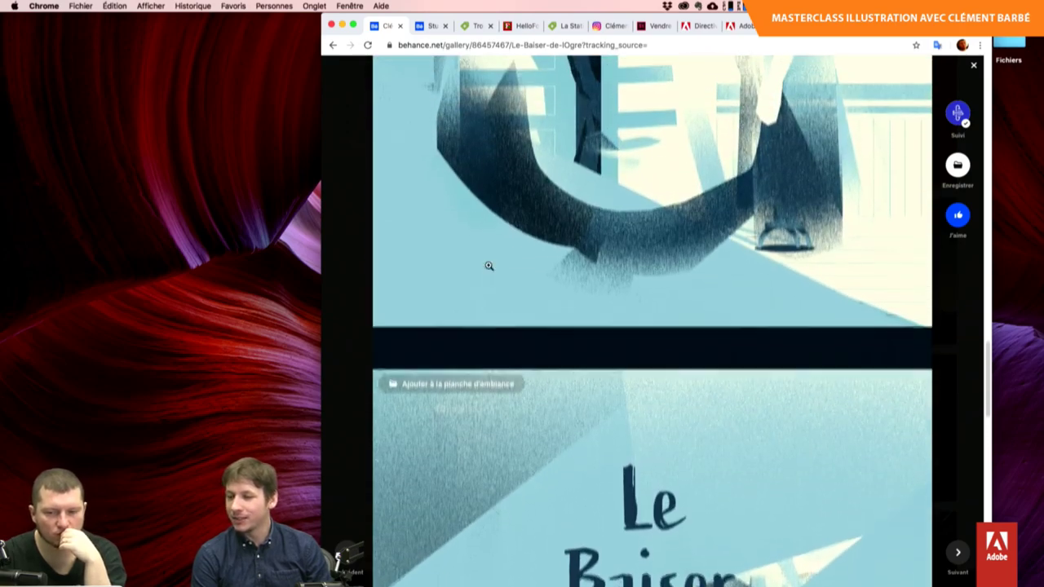
pyautogui.scroll(4, 489, 265)
pyautogui.scroll(5, 489, 265)
pyautogui.scroll(1, 489, 265)
pyautogui.scroll(4, 488, 266)
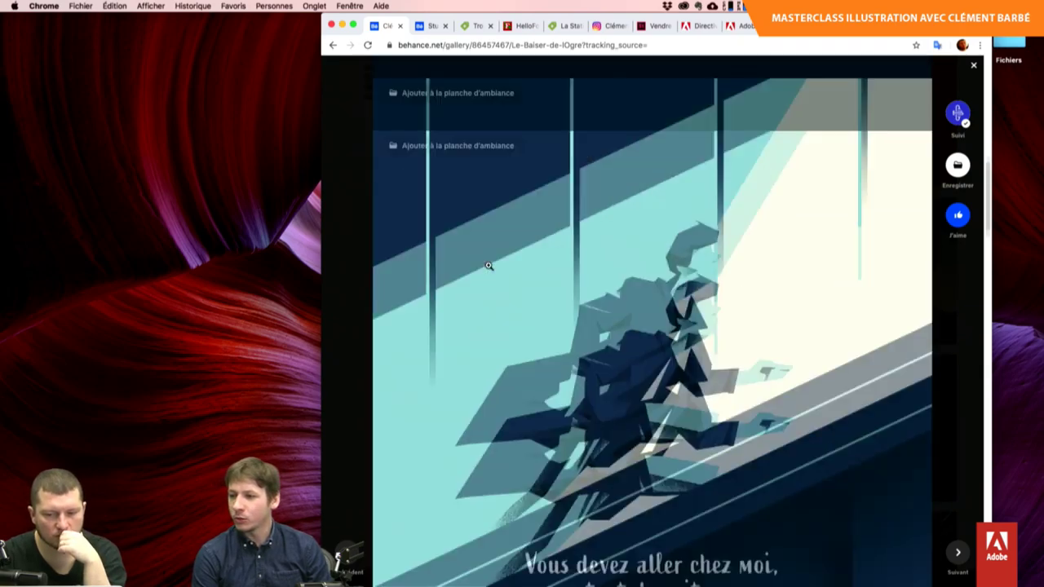
pyautogui.scroll(5, 488, 265)
pyautogui.scroll(-1, 488, 266)
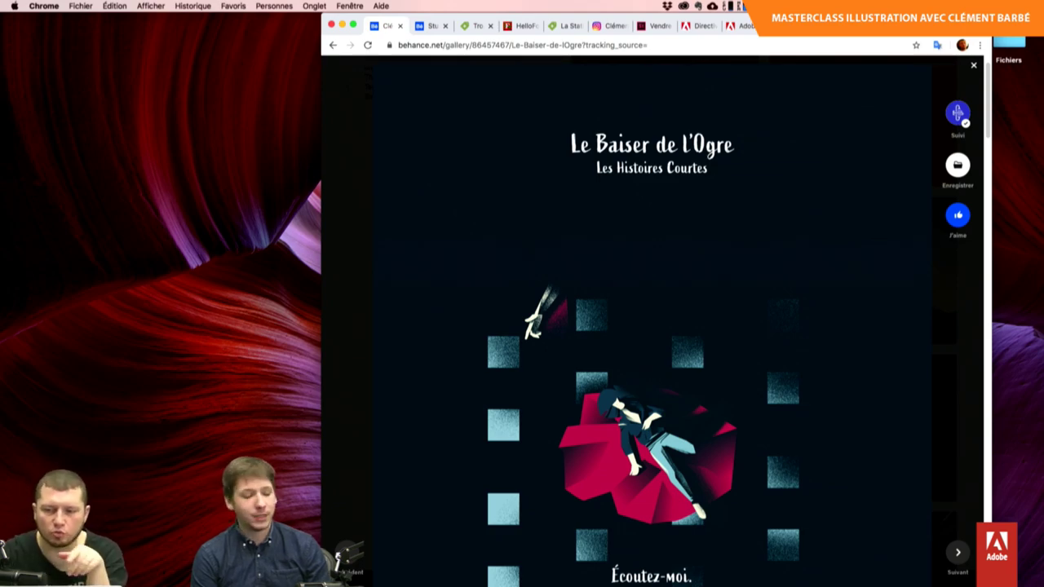
pyautogui.click(612, 26)
# Scroll the Les Histoires Courtes grid to locate the Écoutez-moi post.
pyautogui.scroll(-5, 862, 201)
pyautogui.scroll(-5, 862, 201)
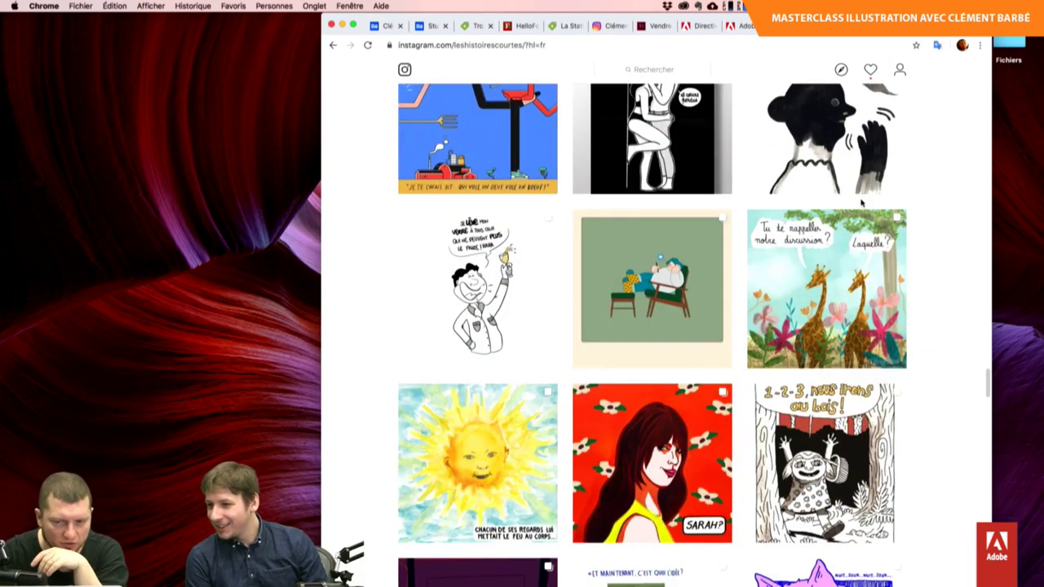
pyautogui.scroll(10, 849, 213)
pyautogui.scroll(10, 808, 261)
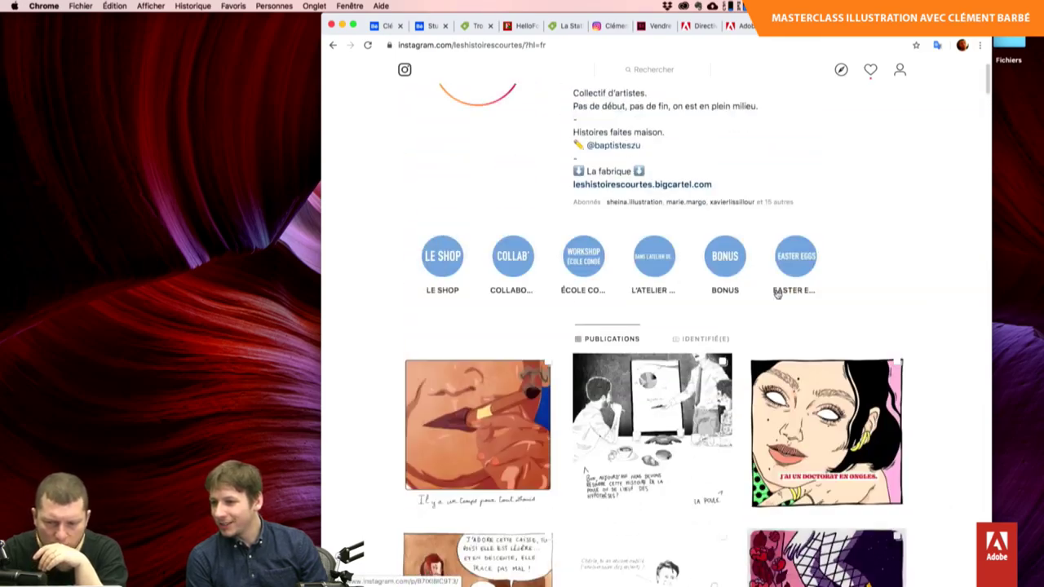
pyautogui.scroll(3, 776, 291)
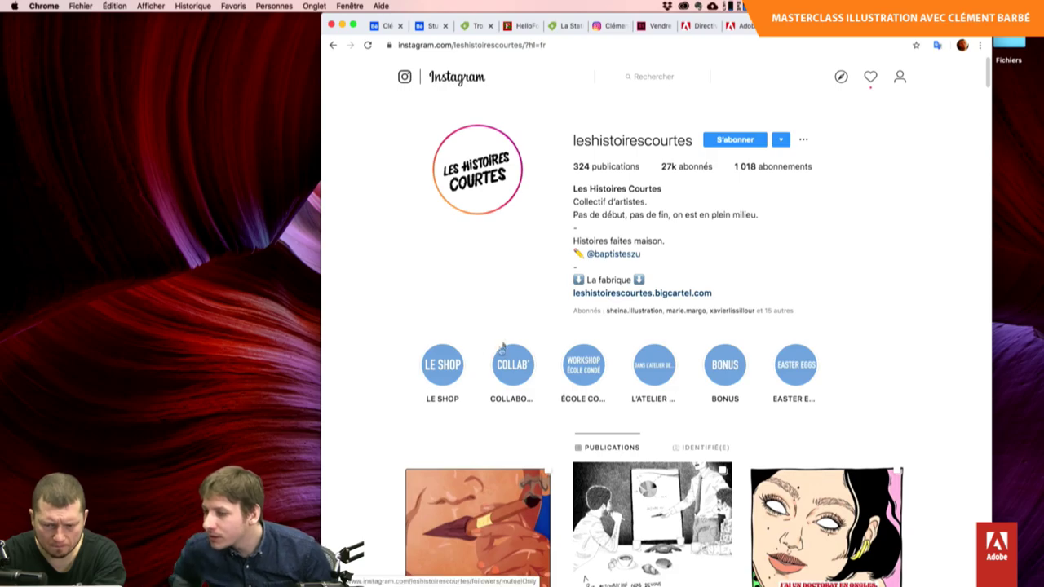
pyautogui.scroll(-3, 496, 405)
pyautogui.scroll(-5, 496, 405)
pyautogui.scroll(-5, 496, 405)
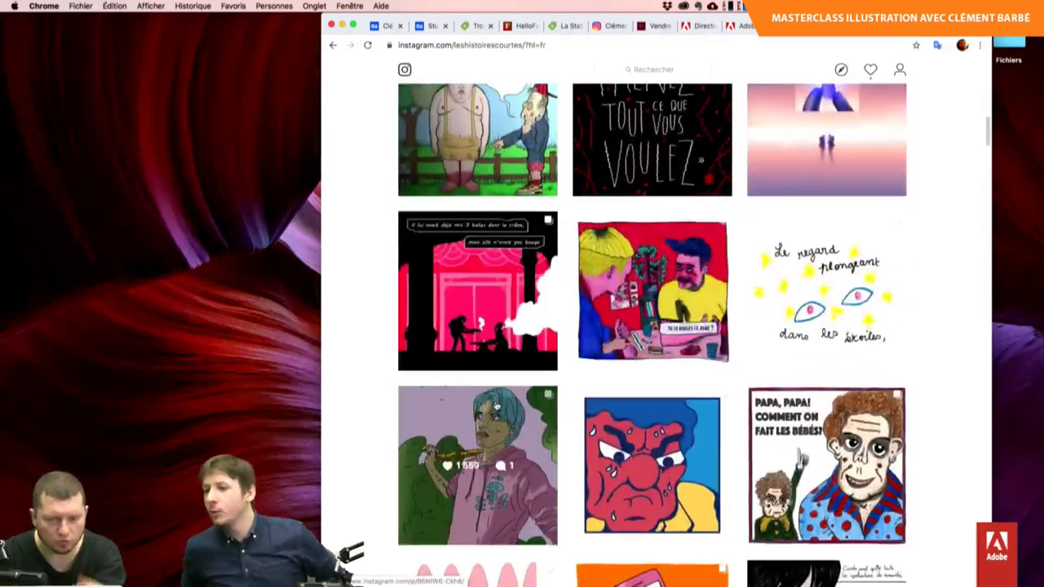
pyautogui.scroll(-5, 496, 406)
pyautogui.scroll(-3, 496, 406)
pyautogui.scroll(-2, 496, 406)
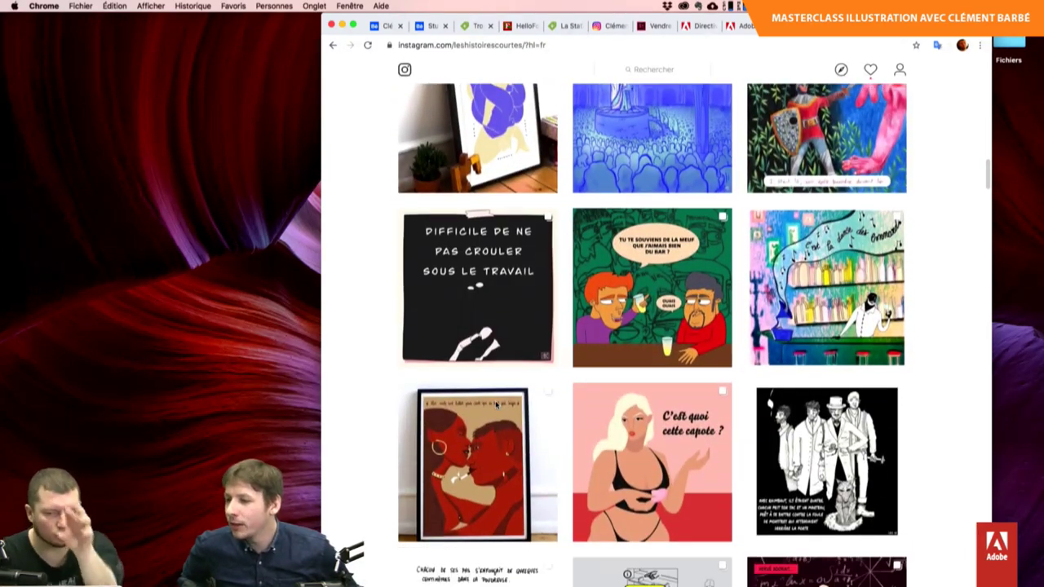
pyautogui.scroll(-3, 496, 406)
pyautogui.scroll(-2, 496, 405)
pyautogui.scroll(-5, 496, 406)
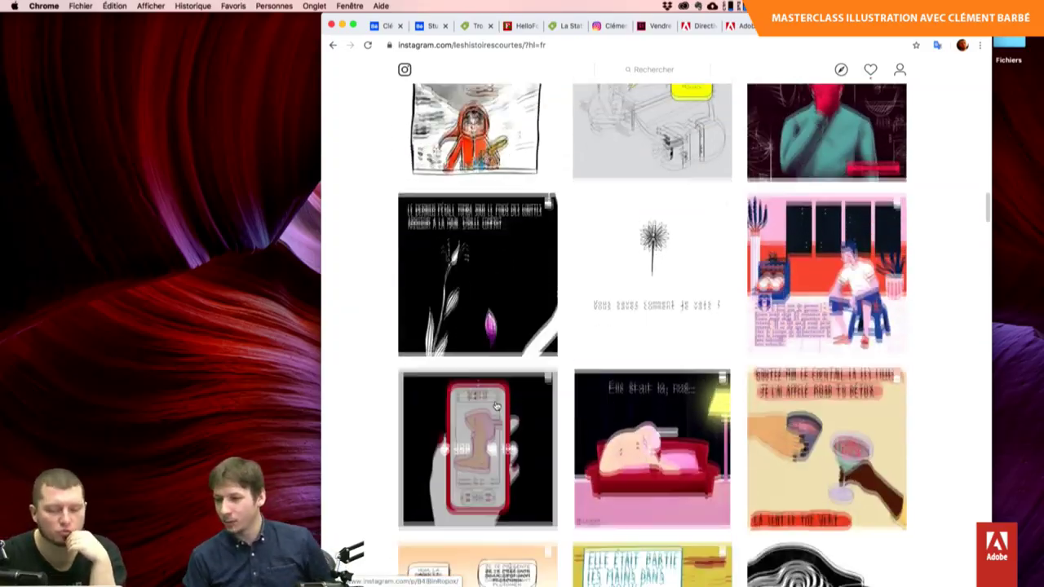
pyautogui.scroll(-4, 496, 406)
pyautogui.scroll(-5, 496, 405)
pyautogui.scroll(-5, 496, 405)
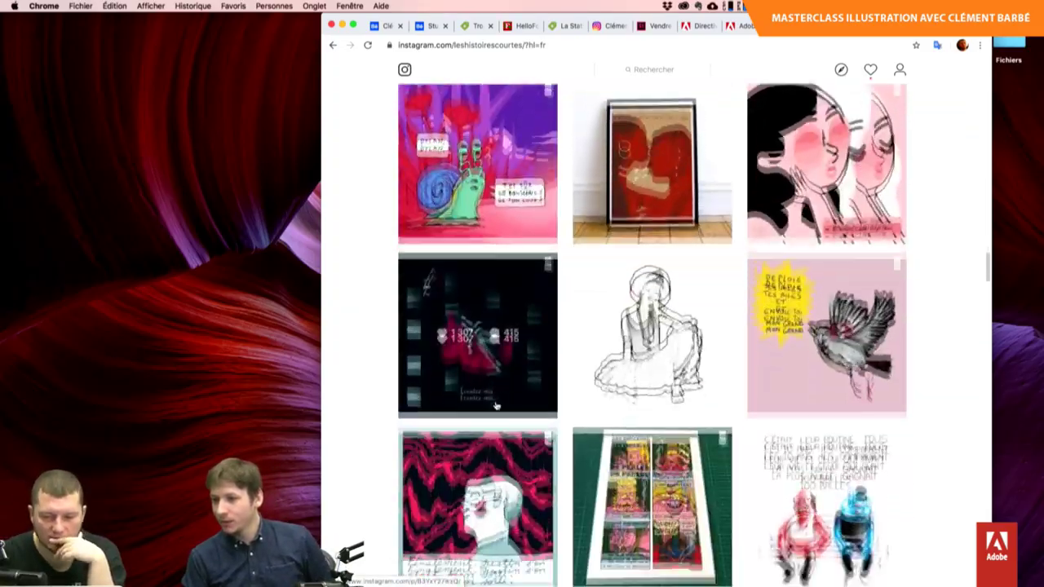
pyautogui.scroll(-2, 489, 327)
pyautogui.scroll(1, 490, 285)
# Open the Écoutez-moi post, read its giveaway caption, and close it back to the grid.
pyautogui.click(487, 266)
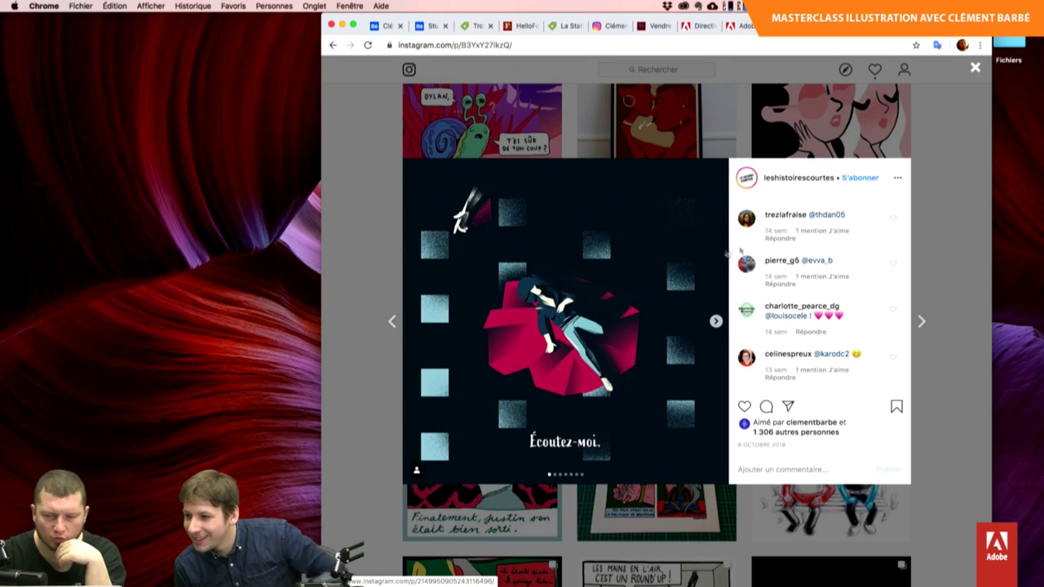
pyautogui.scroll(3, 865, 261)
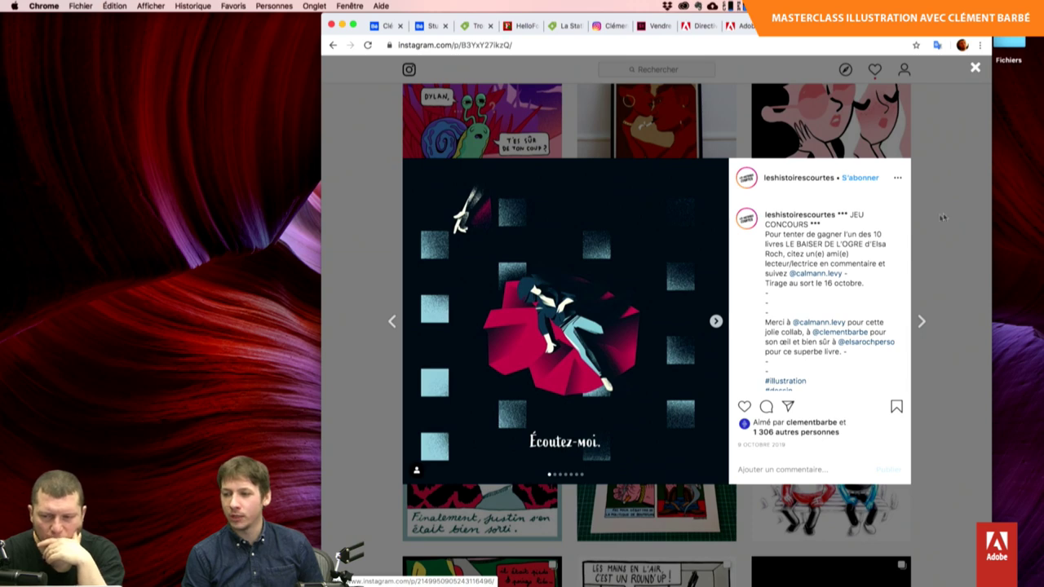
pyautogui.scroll(-2, 871, 236)
pyautogui.scroll(1, 871, 237)
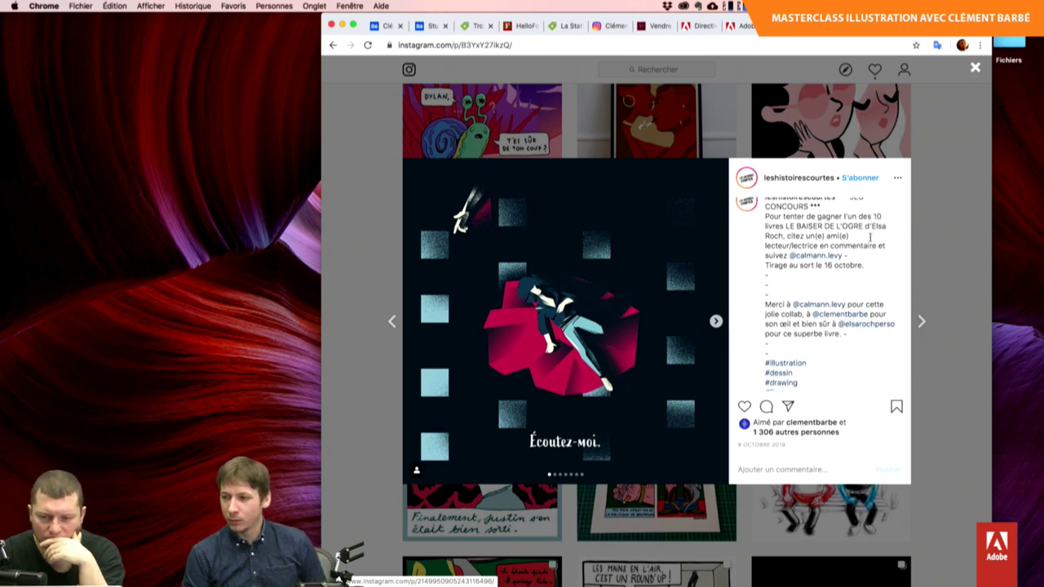
pyautogui.click(934, 247)
pyautogui.scroll(2, 918, 214)
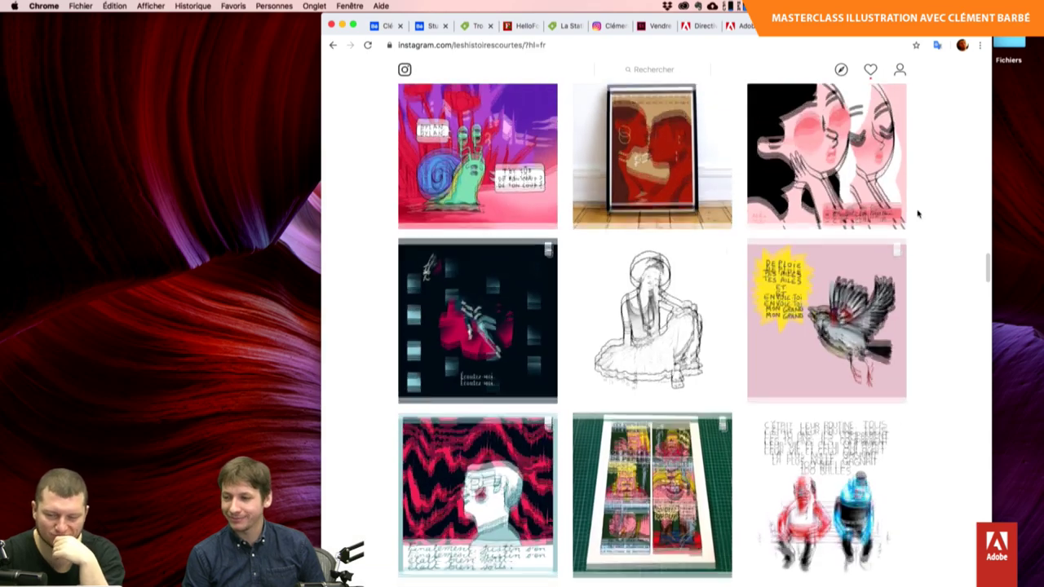
# Close the Le Baiser de l'Ogre overlay and scroll up to the profile stats and Travaux grid.
pyautogui.click(376, 27)
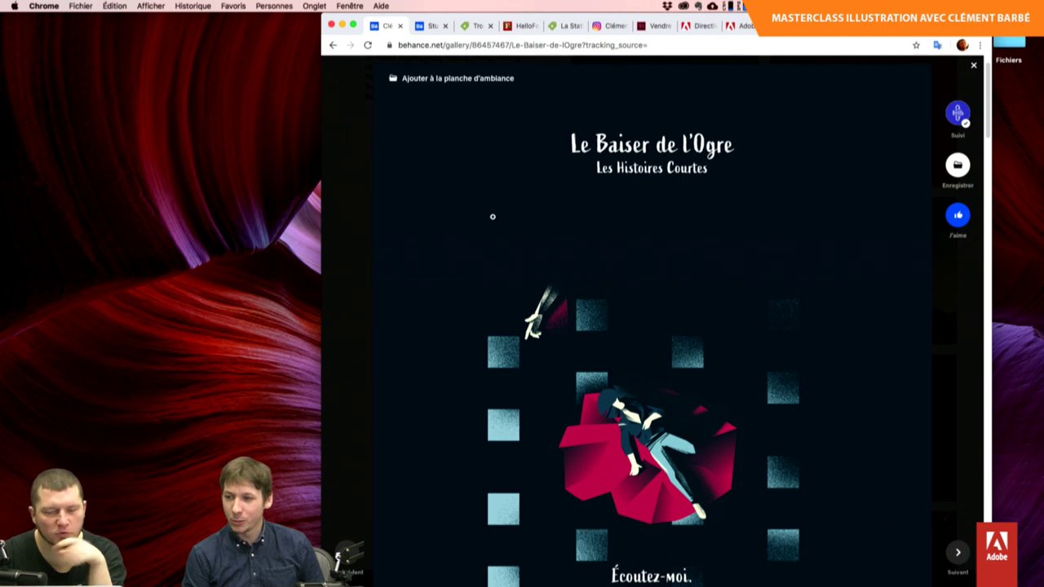
pyautogui.click(974, 66)
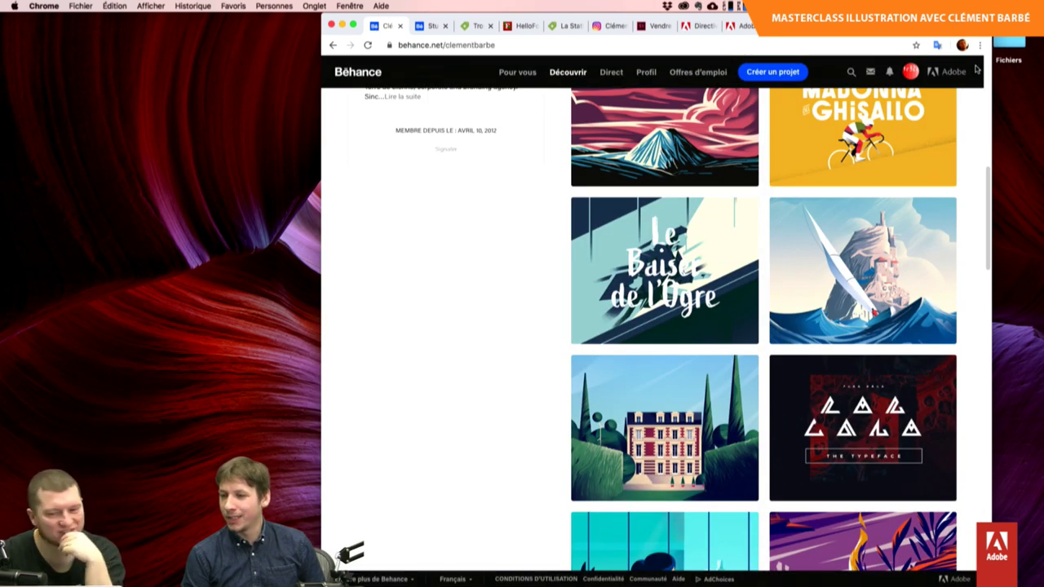
pyautogui.scroll(-1, 914, 267)
pyautogui.scroll(2, 915, 267)
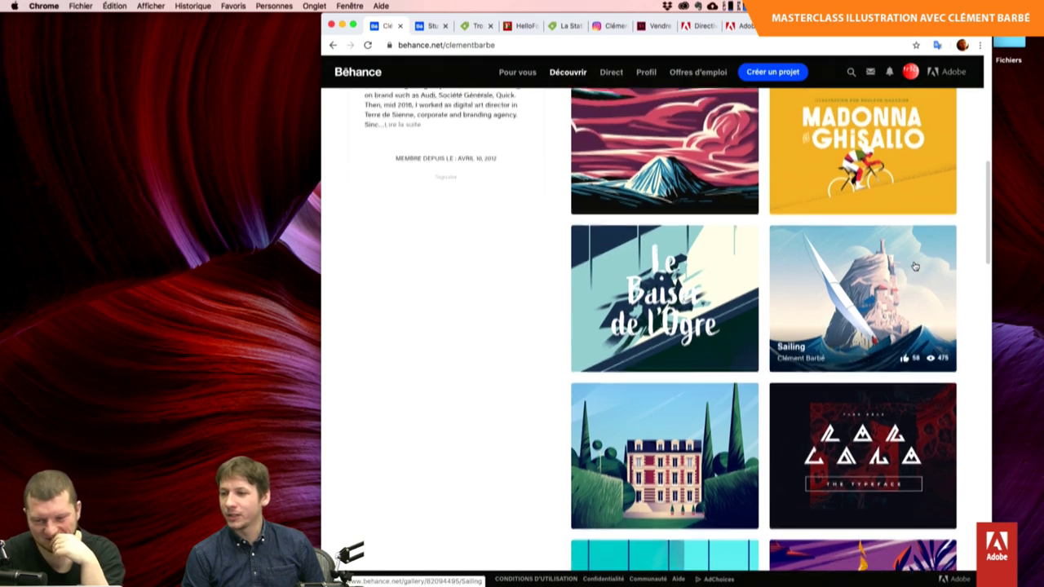
pyautogui.scroll(2, 915, 267)
pyautogui.scroll(2, 914, 266)
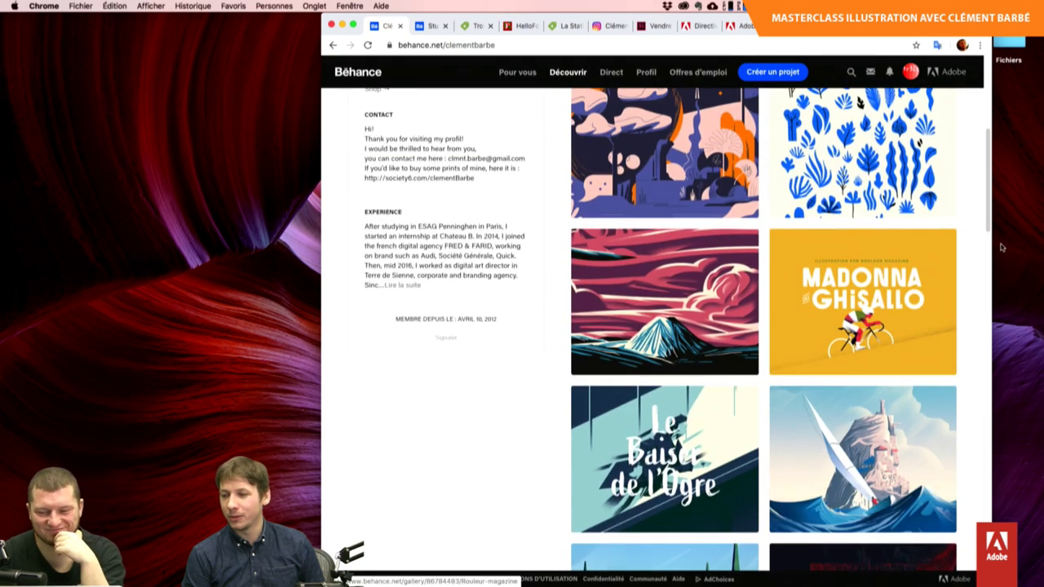
pyautogui.click(1003, 246)
pyautogui.scroll(1, 970, 246)
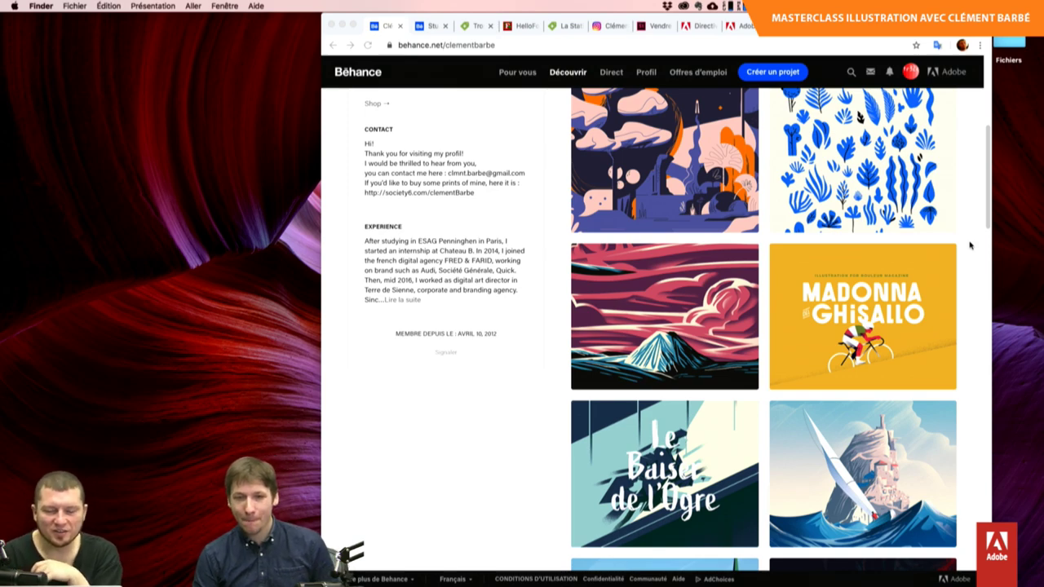
pyautogui.scroll(4, 970, 245)
pyautogui.scroll(1, 970, 246)
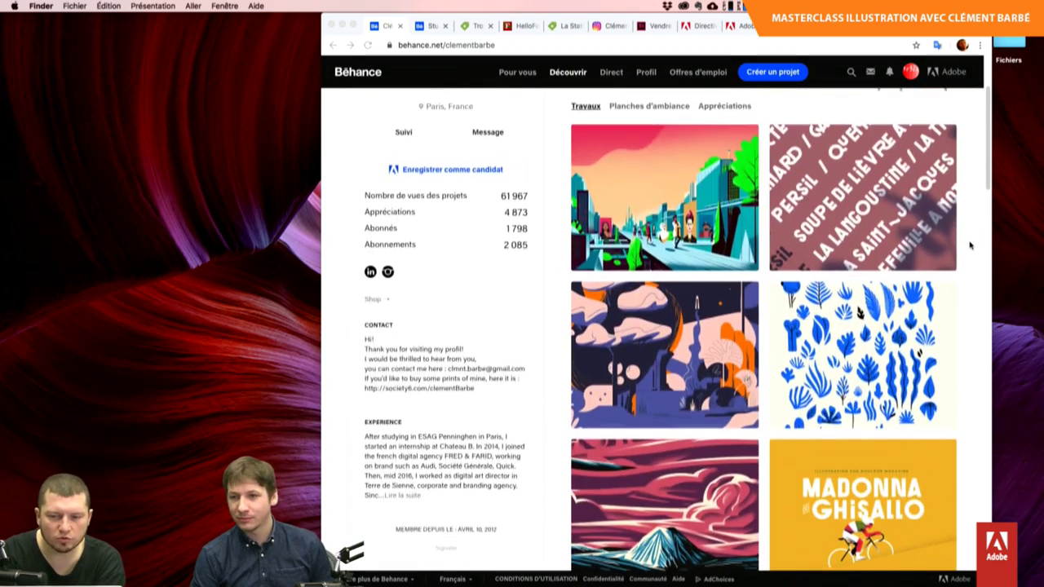
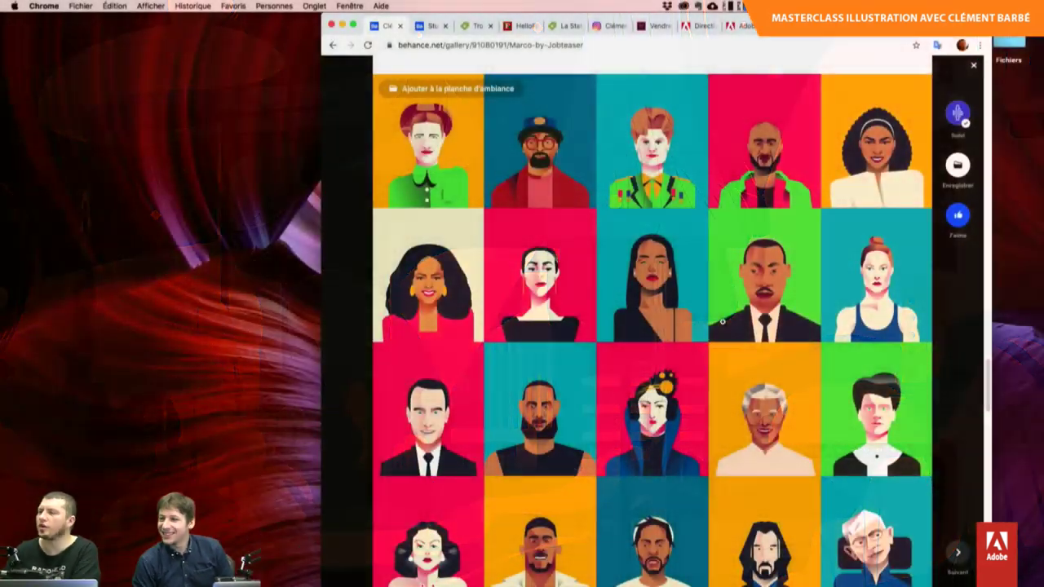
# In Finder, go back to 01-DESSIN and open the 07-ALGORITHME project folder.
pyautogui.scroll(-1, 722, 322)
pyautogui.scroll(-2, 722, 322)
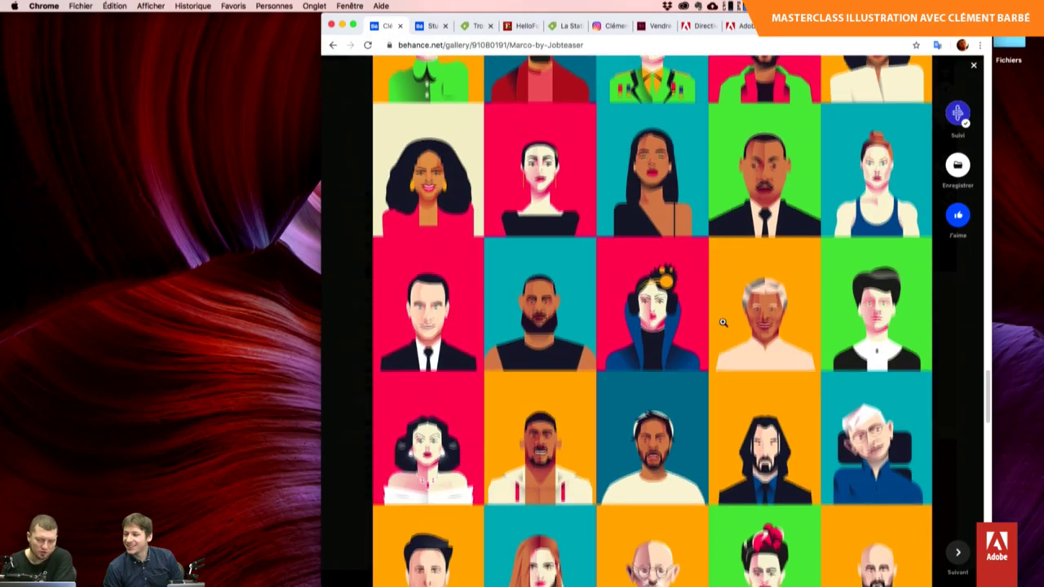
pyautogui.scroll(-3, 722, 322)
pyautogui.scroll(3, 722, 322)
pyautogui.scroll(1, 722, 322)
pyautogui.scroll(1, 722, 322)
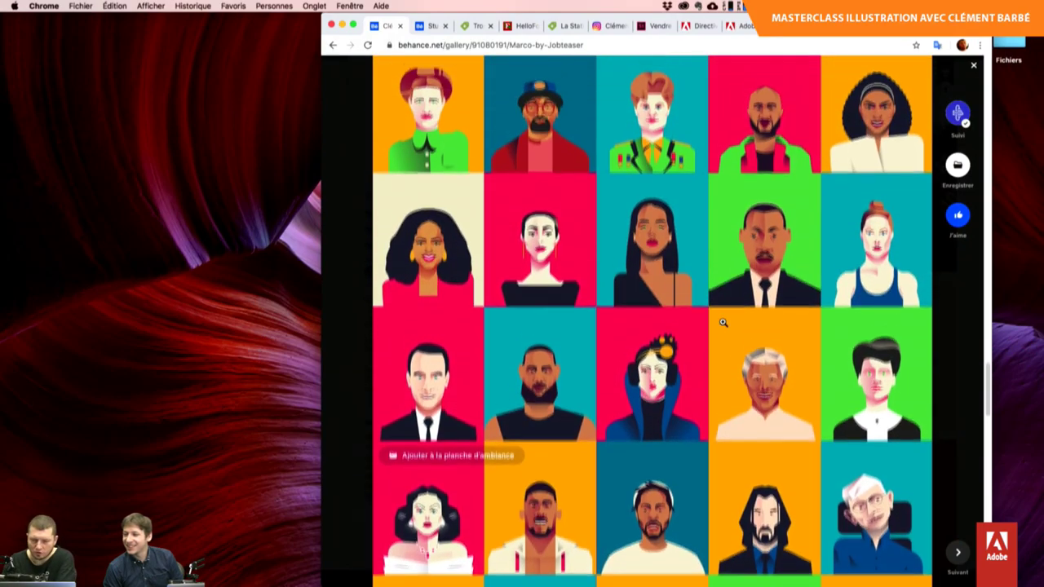
pyautogui.scroll(-2, 722, 322)
pyautogui.scroll(-3, 722, 322)
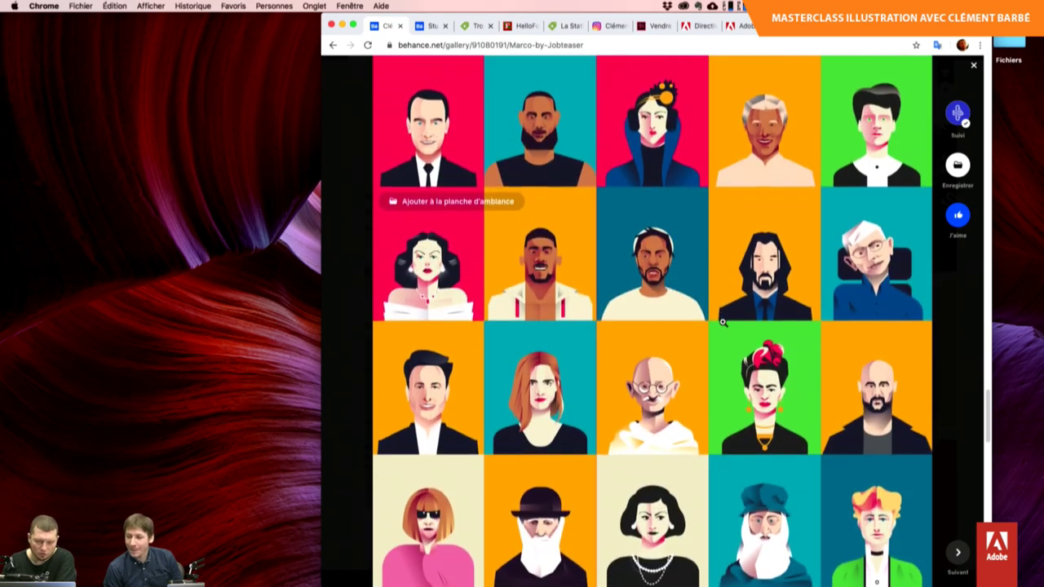
pyautogui.scroll(3, 722, 322)
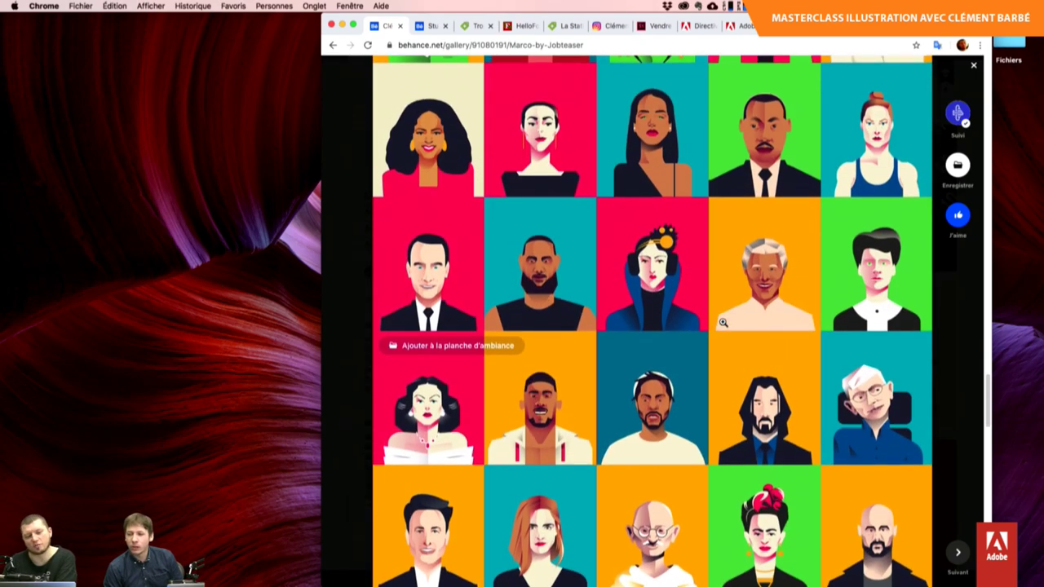
pyautogui.scroll(2, 722, 323)
pyautogui.scroll(1, 722, 322)
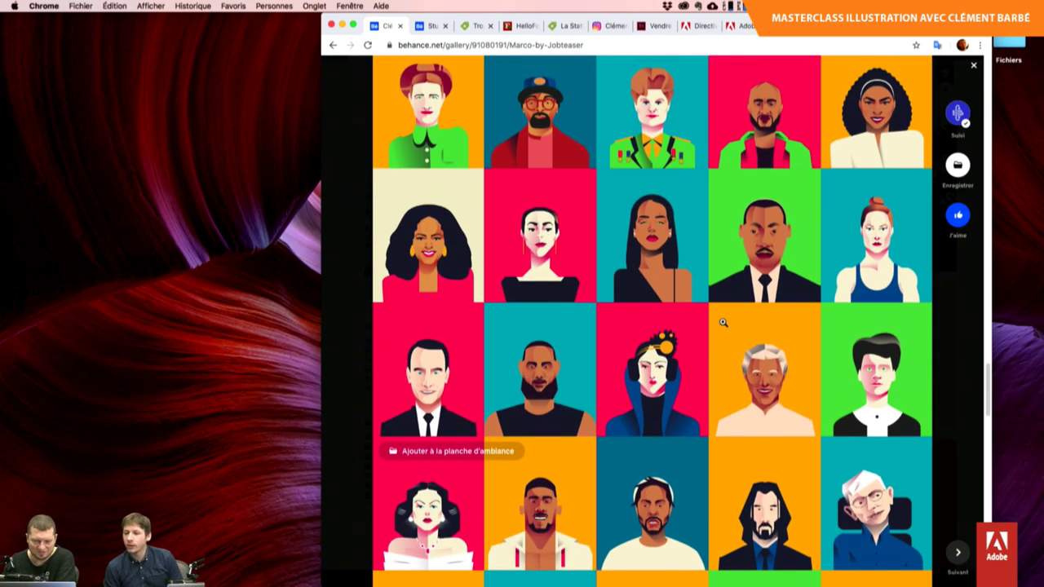
pyautogui.scroll(1, 722, 322)
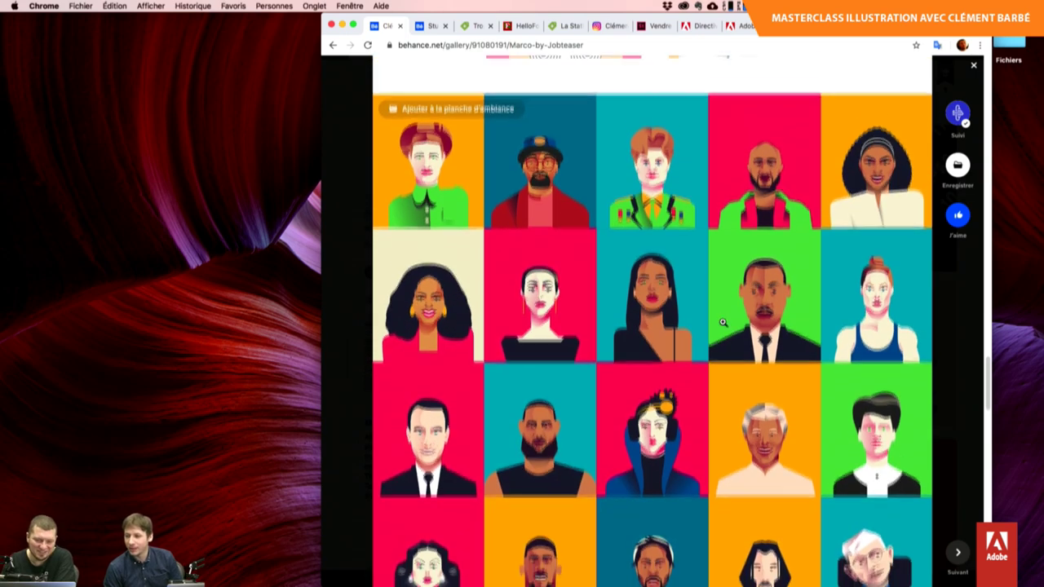
pyautogui.scroll(-1, 722, 323)
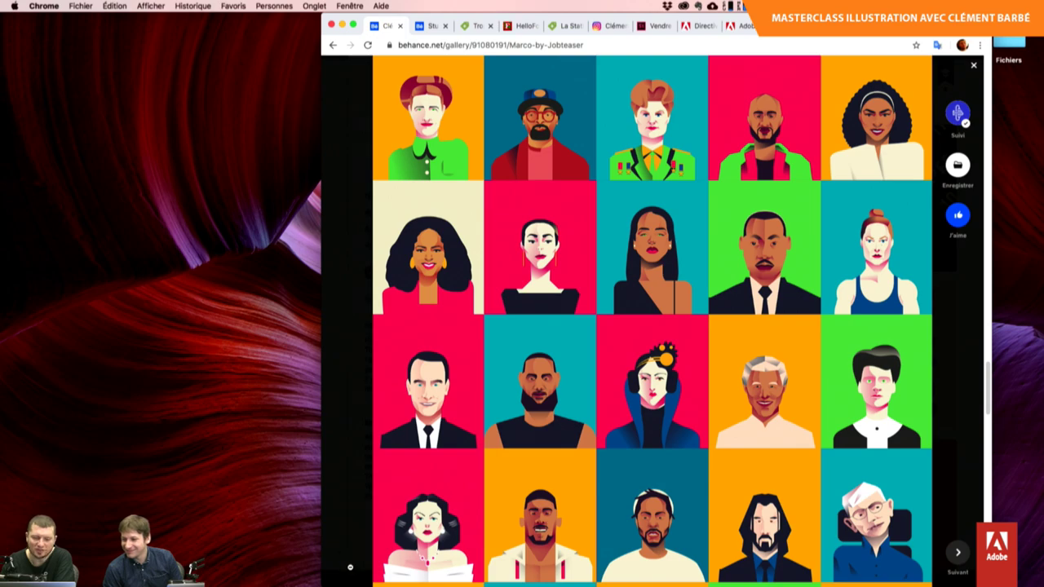
pyautogui.scroll(-1, 350, 567)
pyautogui.scroll(-2, 350, 567)
pyautogui.scroll(-3, 350, 567)
pyautogui.scroll(-3, 350, 567)
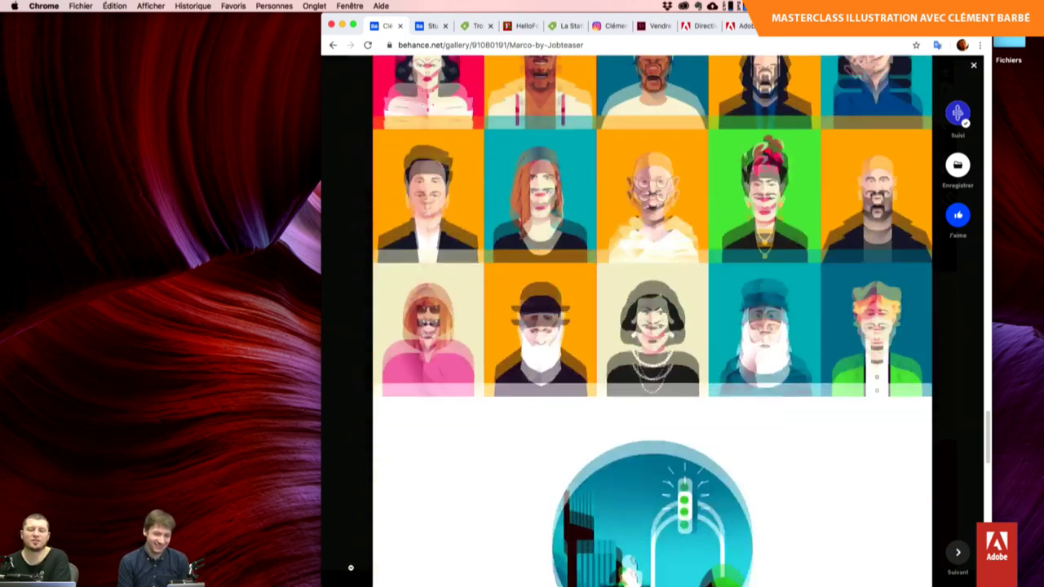
pyautogui.scroll(-1, 351, 567)
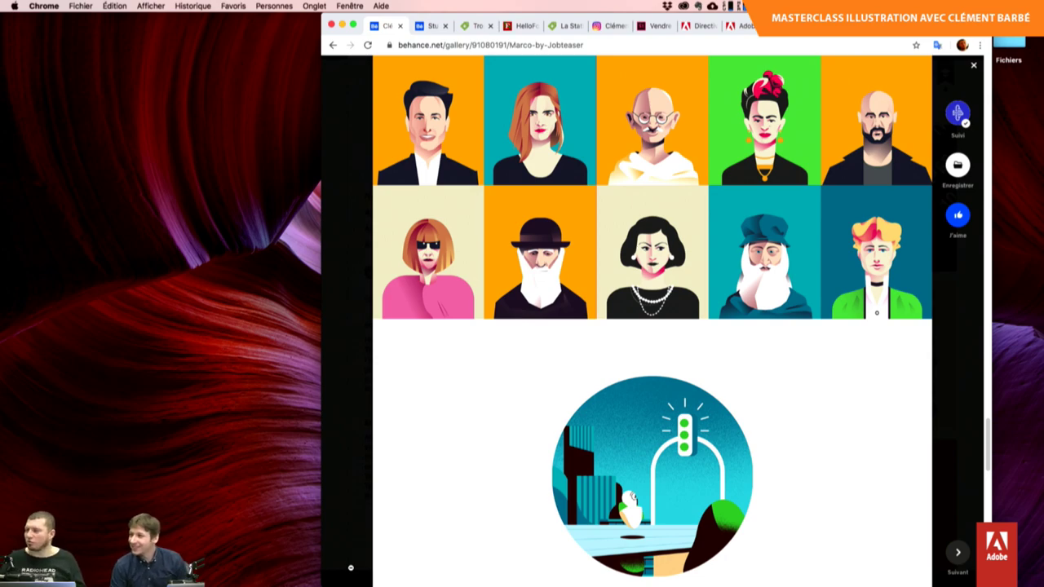
pyautogui.scroll(1, 351, 567)
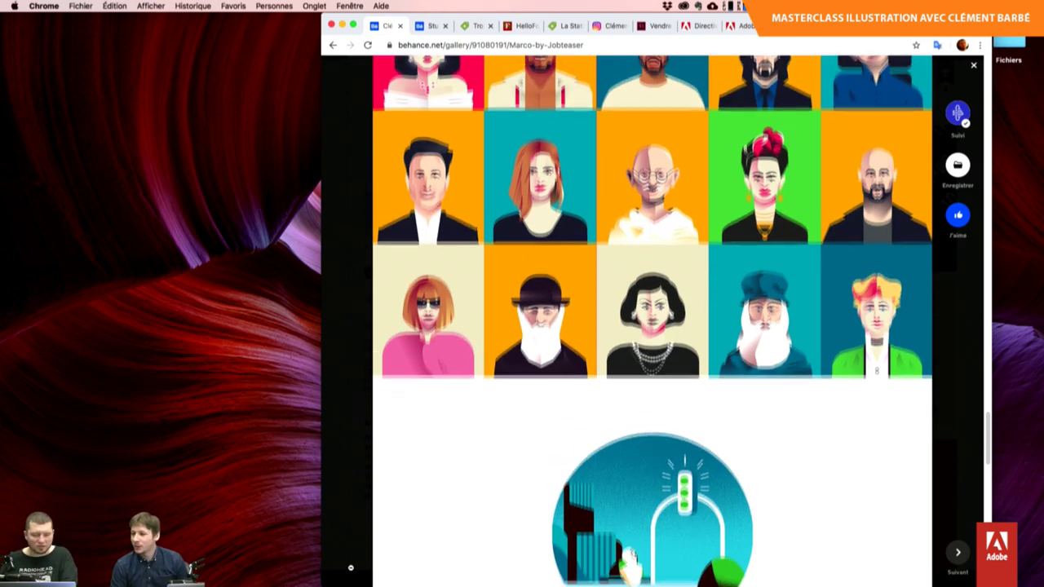
pyautogui.scroll(3, 351, 567)
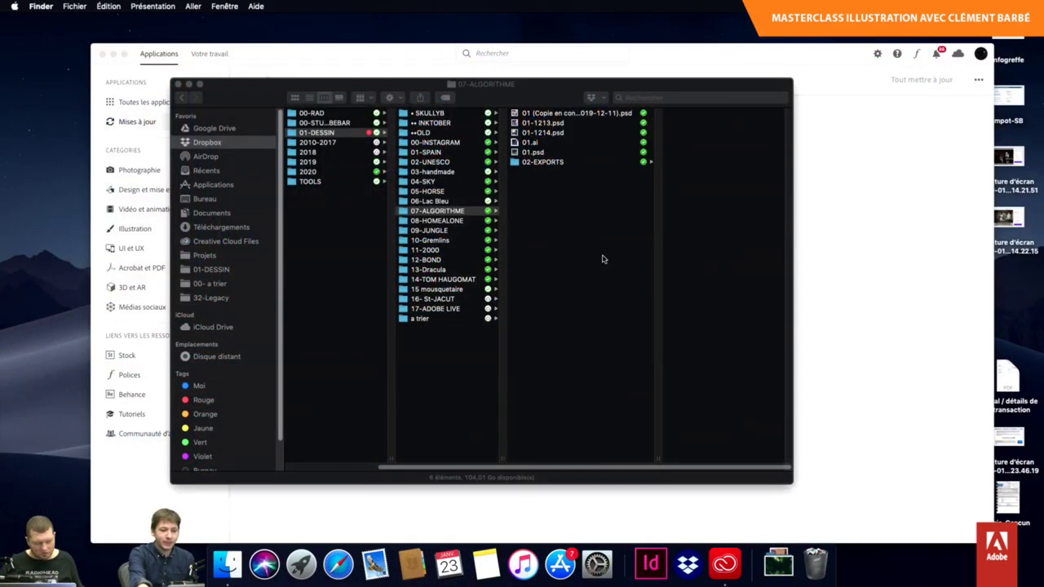
pyautogui.click(477, 361)
pyautogui.press('Left')
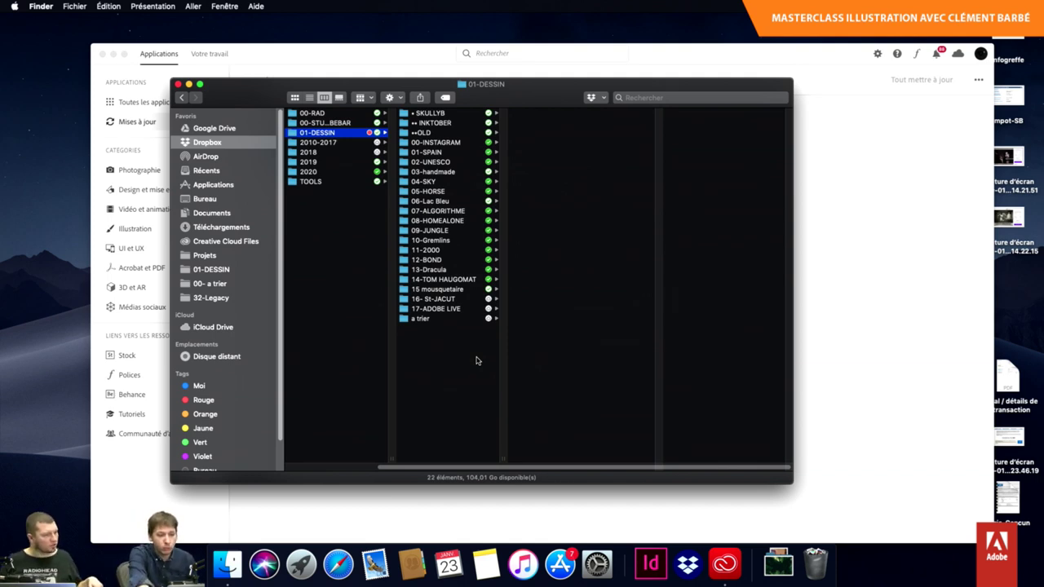
pyautogui.click(451, 214)
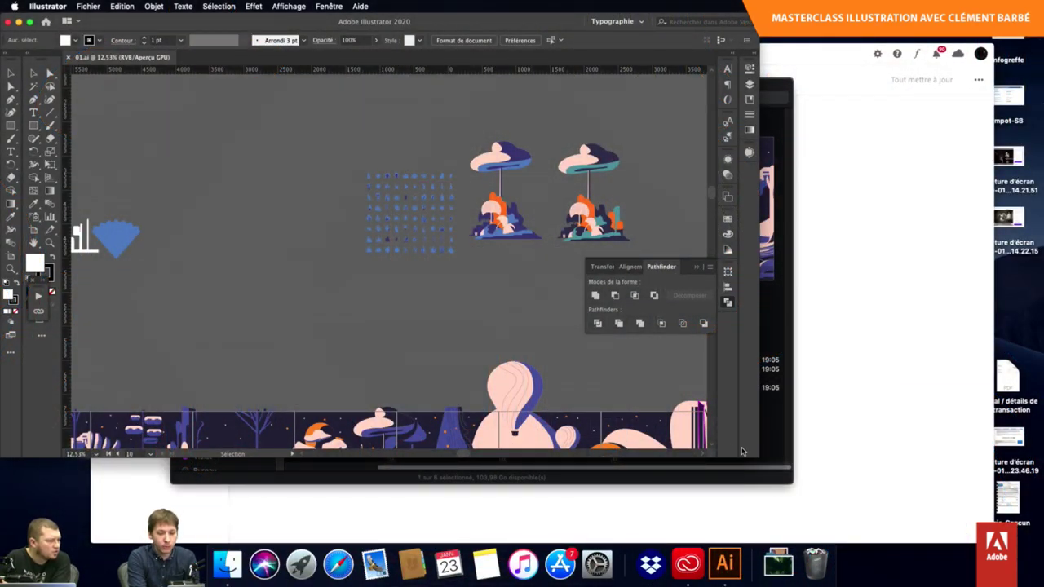
# Enlarge the 01.ai document window and pan sideways across the artwork.
pyautogui.moveTo(758, 457)
pyautogui.mouseDown()
pyautogui.moveTo(881, 496)
pyautogui.moveTo(949, 534)
pyautogui.mouseUp()
pyautogui.scroll(-5, 738, 358)
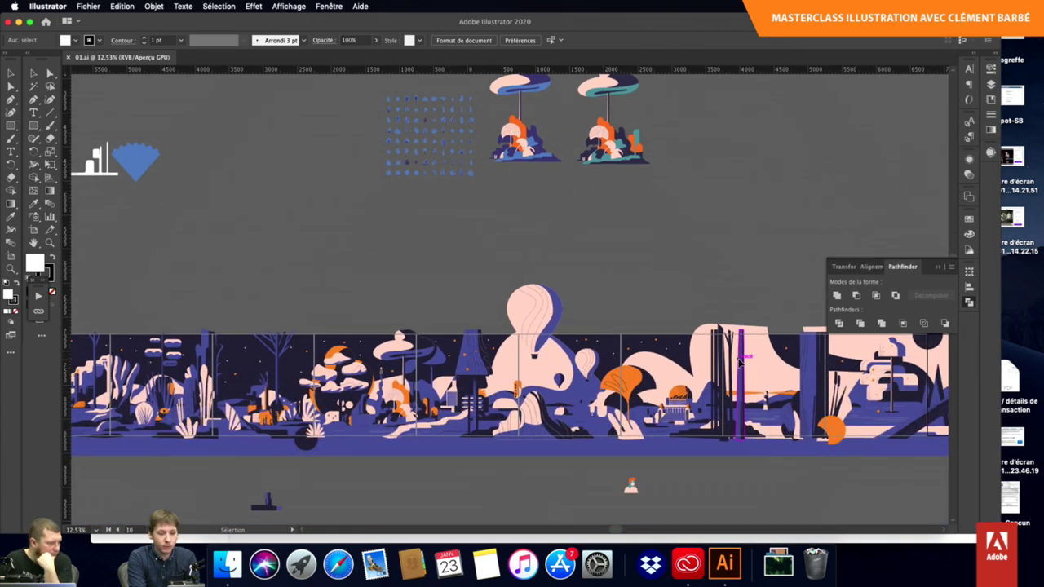
pyautogui.hscroll(-3, 739, 358)
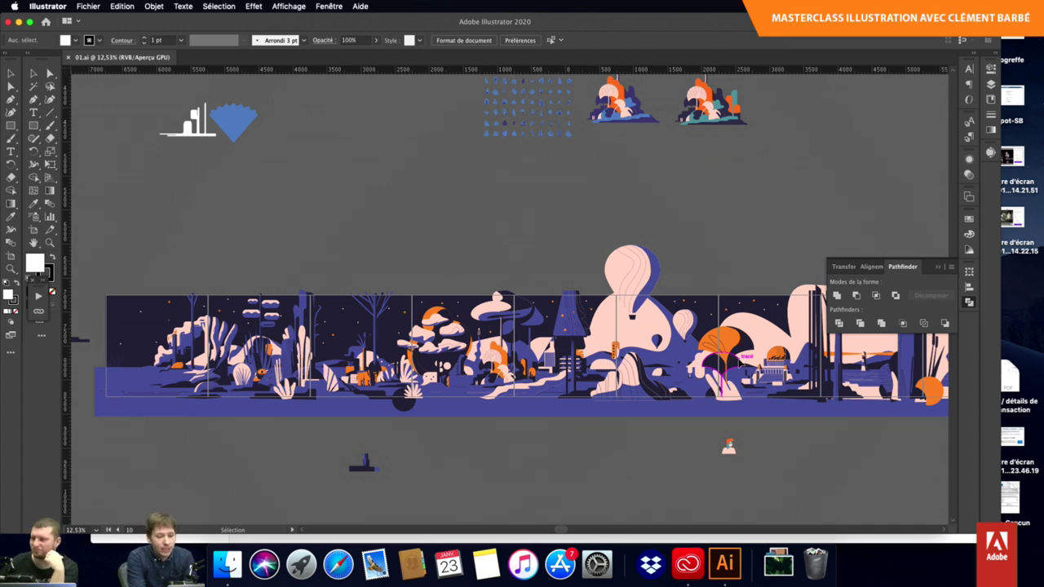
pyautogui.hscroll(-5, 741, 359)
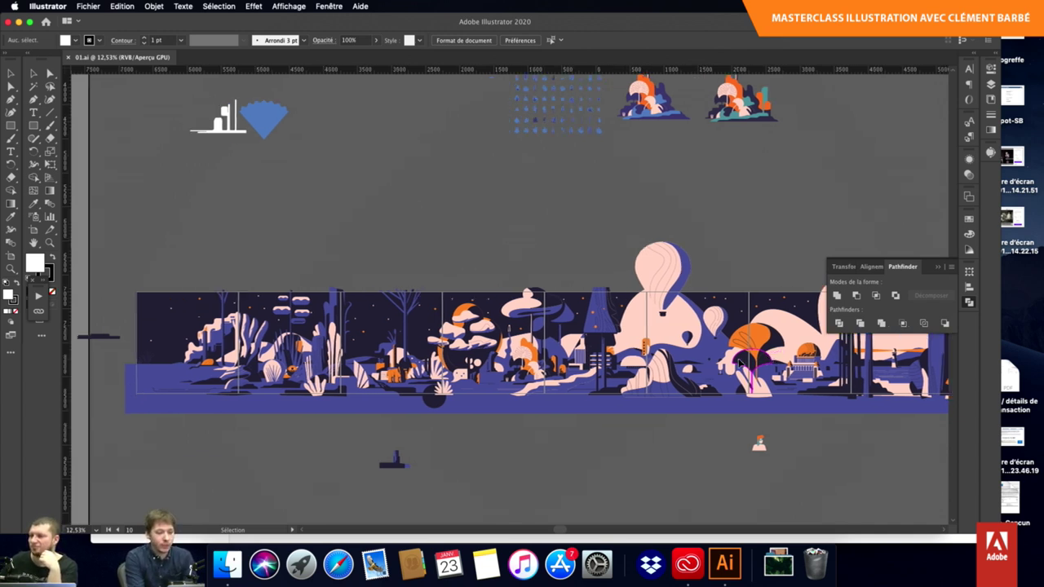
pyautogui.hscroll(-3, 740, 359)
pyautogui.hscroll(10, 739, 365)
pyautogui.hscroll(3, 739, 365)
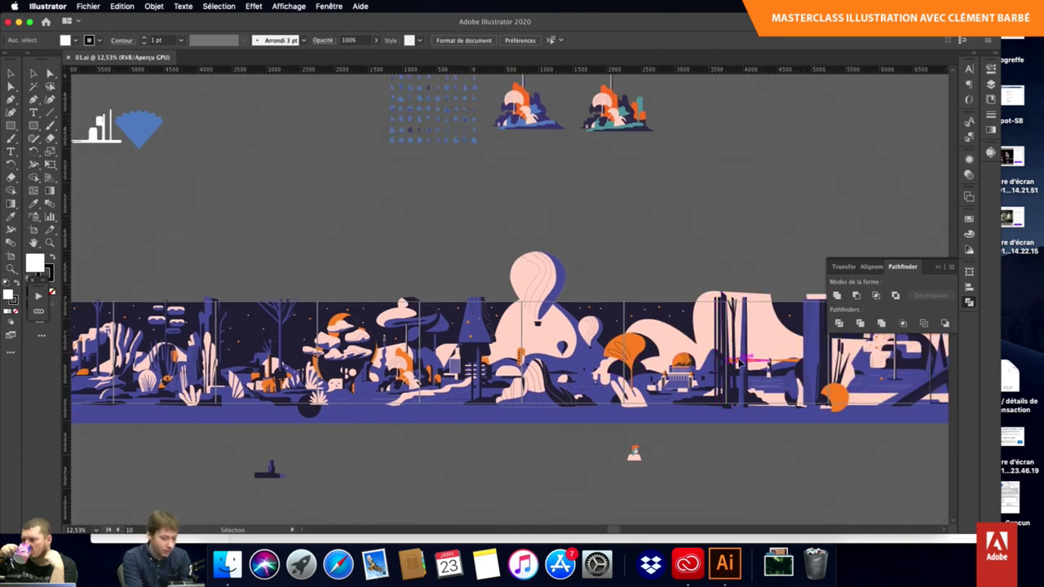
# Zoom out to see the whole artboard, then zoom back in and pan around the landscape.
pyautogui.hotkey('ctrl', '-')
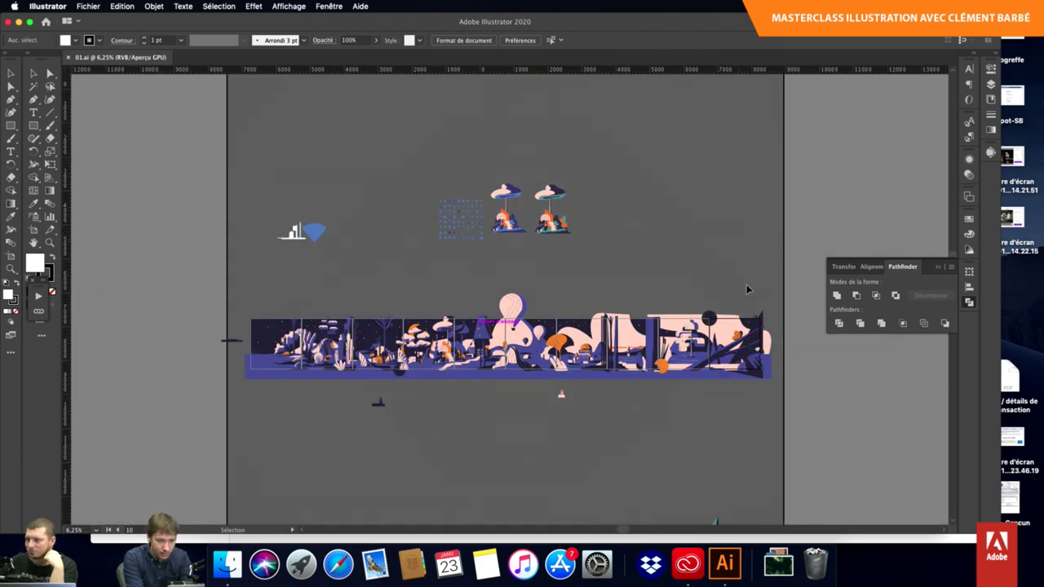
pyautogui.hotkey('ctrl', '+')
pyautogui.hotkey('ctrl', '+')
pyautogui.hotkey('ctrl', '+')
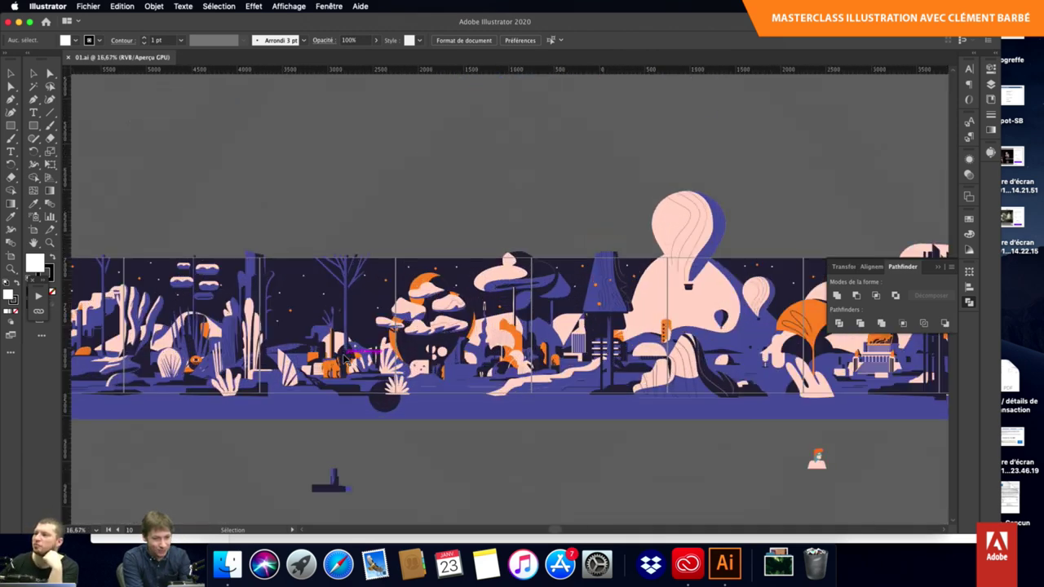
pyautogui.hscroll(-3, 506, 293)
pyautogui.hscroll(-3, 506, 293)
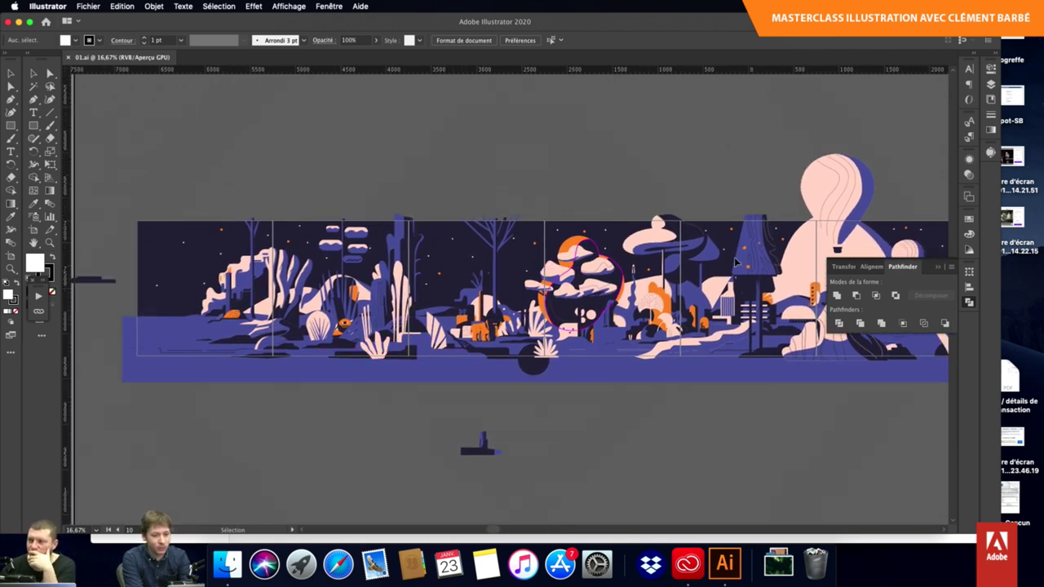
pyautogui.scroll(5, 220, 329)
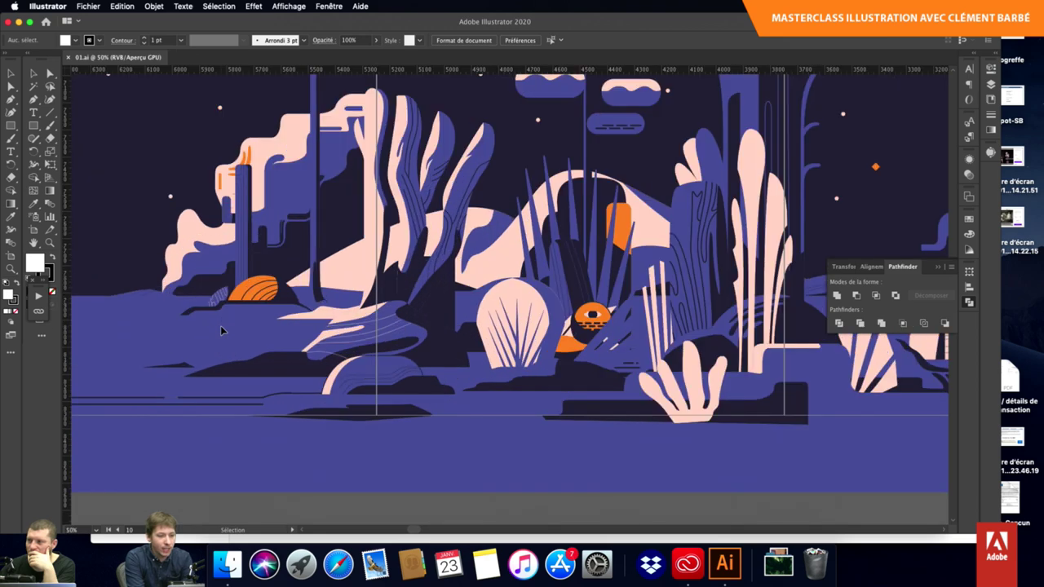
pyautogui.hscroll(-3, 221, 329)
pyautogui.scroll(-3, 221, 329)
pyautogui.scroll(-1, 220, 328)
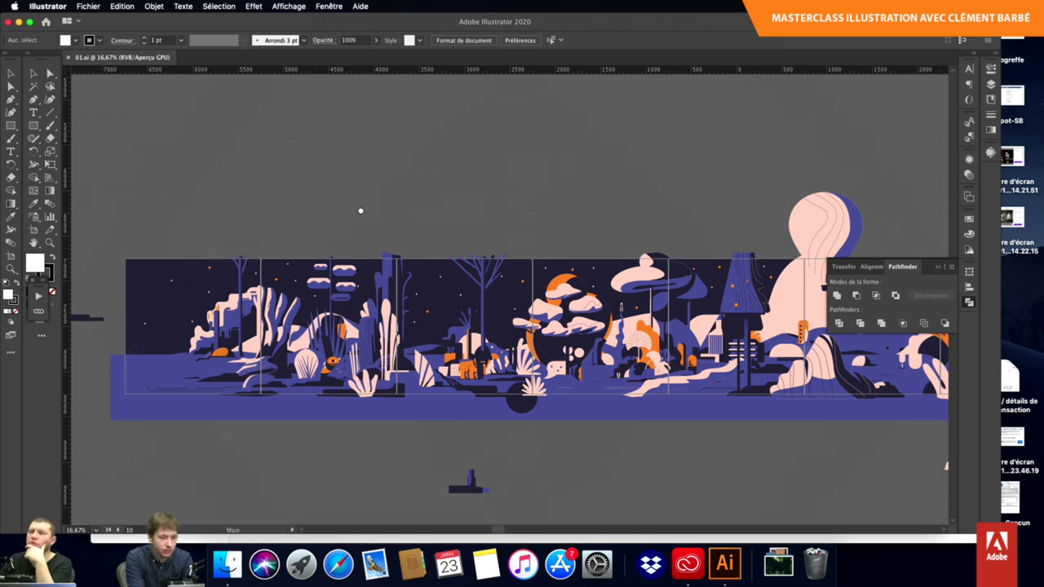
pyautogui.scroll(5, 361, 210)
pyautogui.scroll(-2, 455, 219)
pyautogui.scroll(-1, 455, 219)
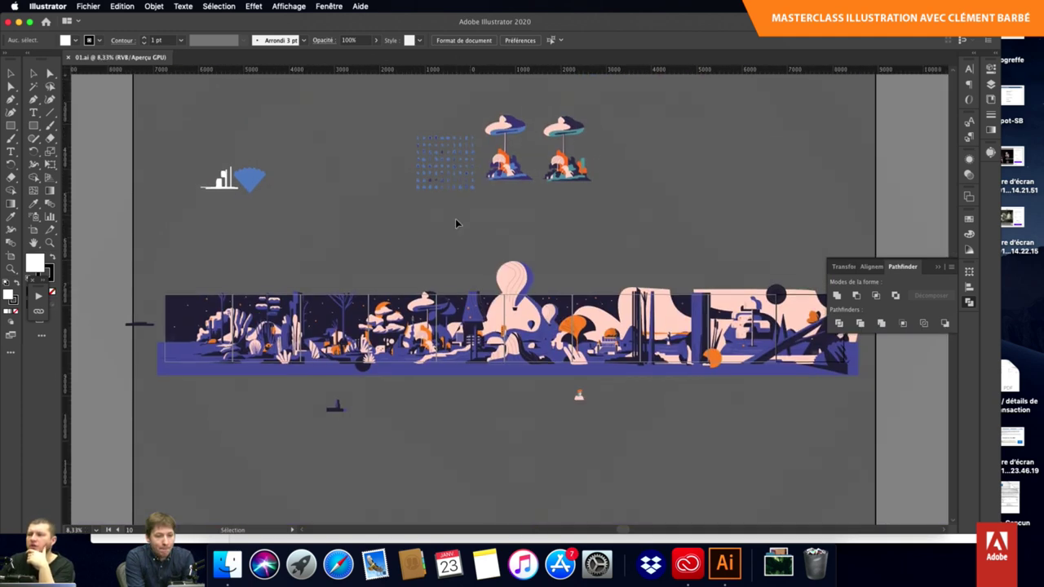
pyautogui.scroll(4, 514, 171)
pyautogui.scroll(1, 506, 172)
pyautogui.click(500, 180)
pyautogui.scroll(2, 500, 179)
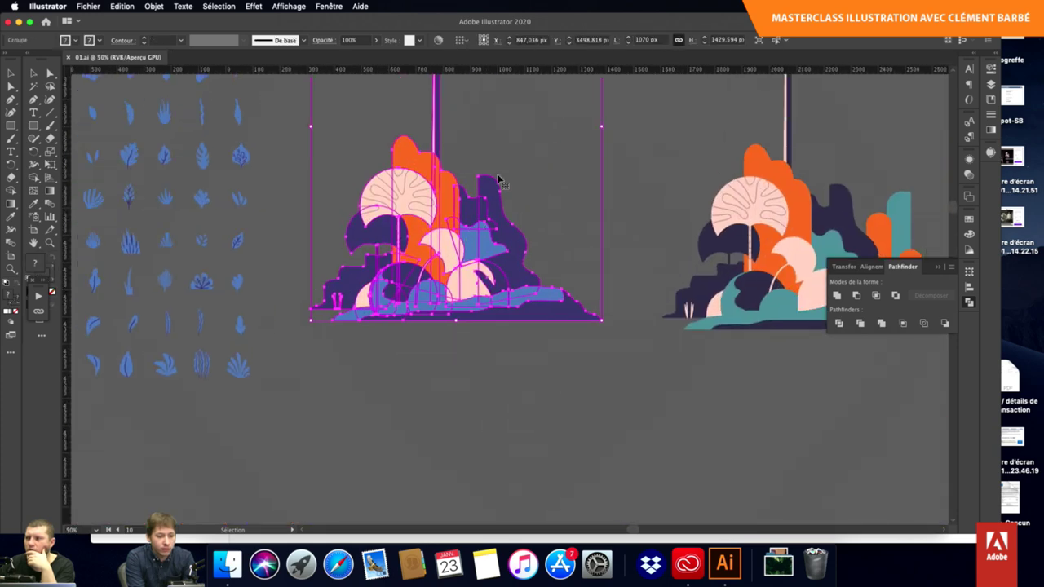
pyautogui.scroll(1, 500, 179)
pyautogui.scroll(1, 500, 179)
pyautogui.scroll(2, 500, 180)
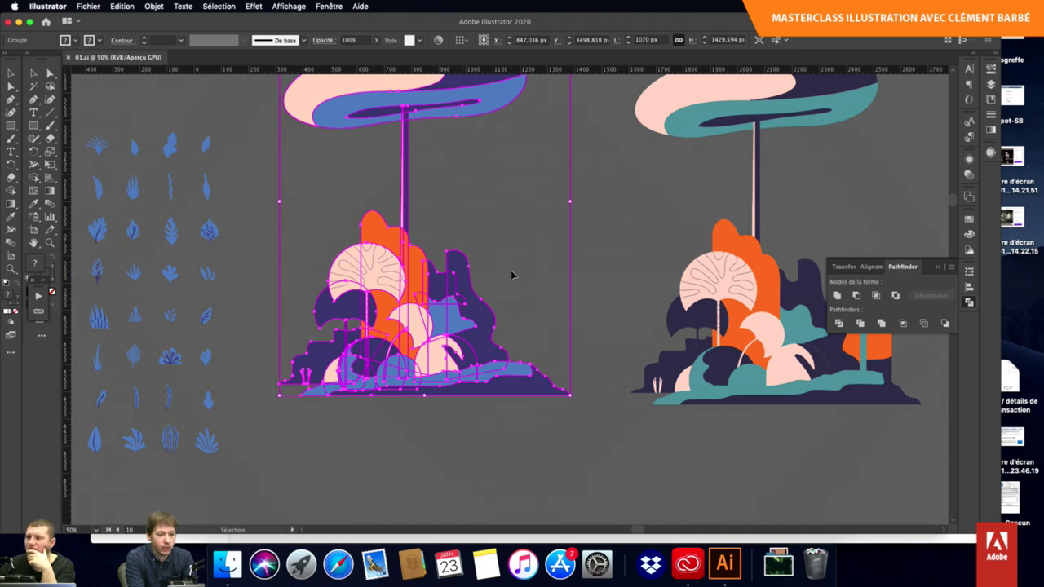
pyautogui.scroll(1, 512, 275)
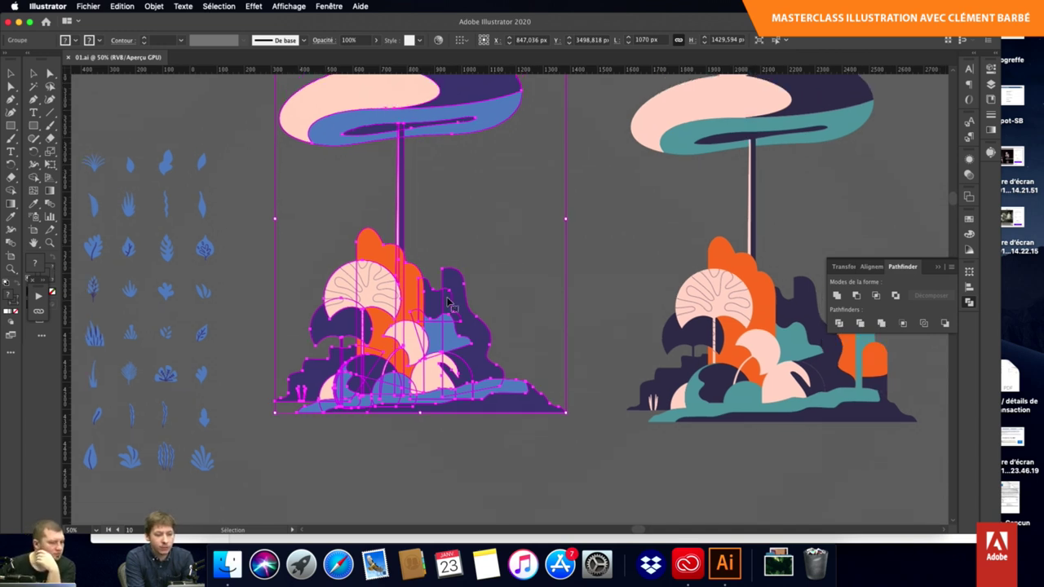
pyautogui.scroll(-2, 447, 303)
pyautogui.scroll(-1, 453, 306)
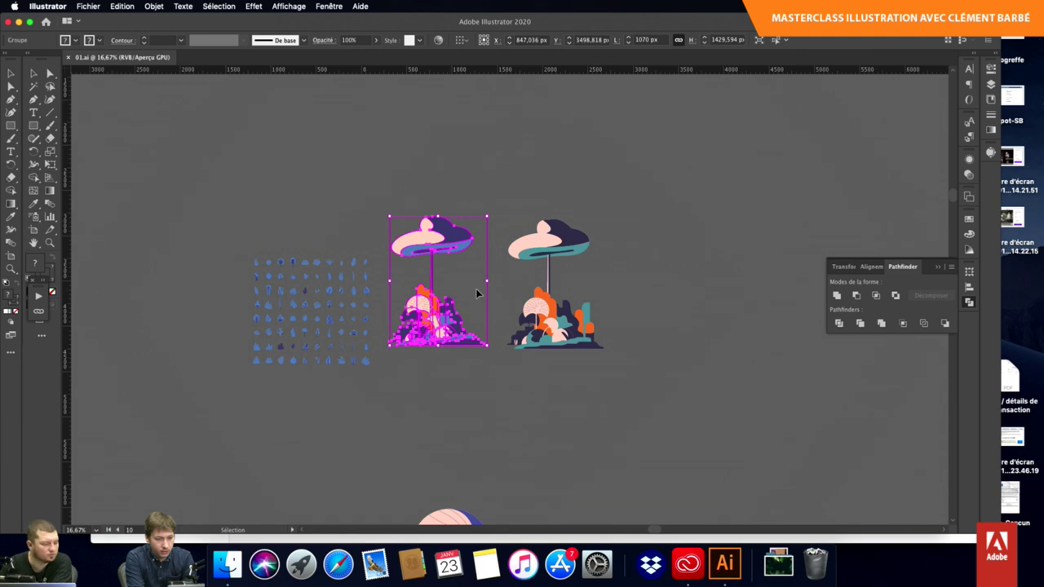
pyautogui.scroll(1, 477, 294)
pyautogui.scroll(2, 477, 292)
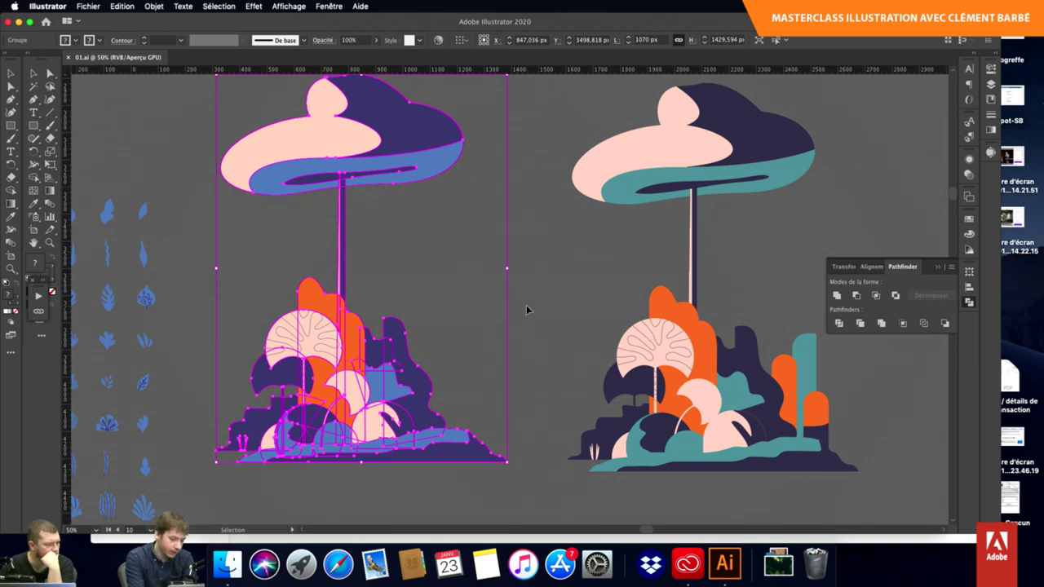
pyautogui.scroll(-1, 526, 309)
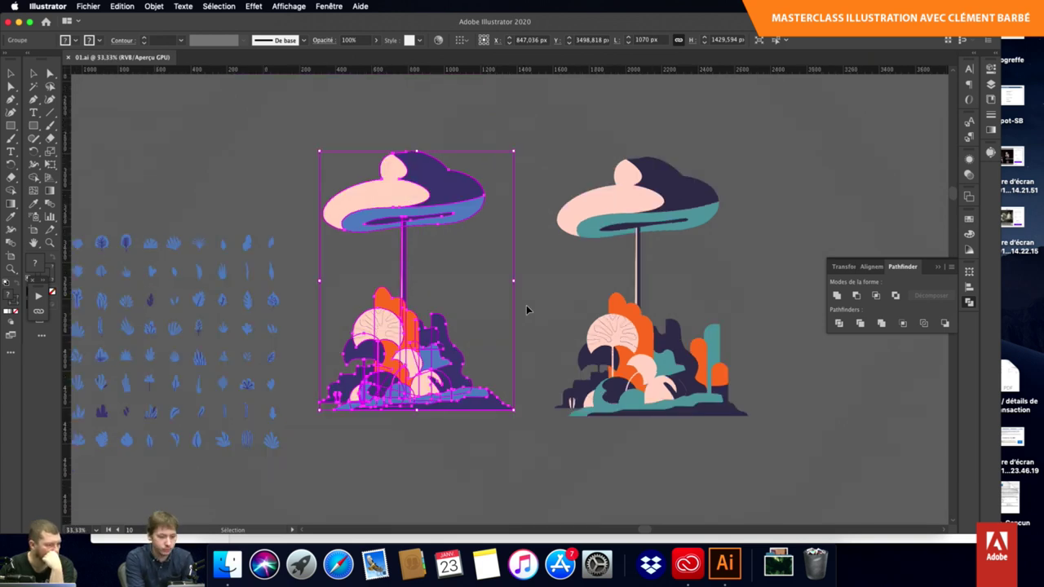
pyautogui.click(553, 313)
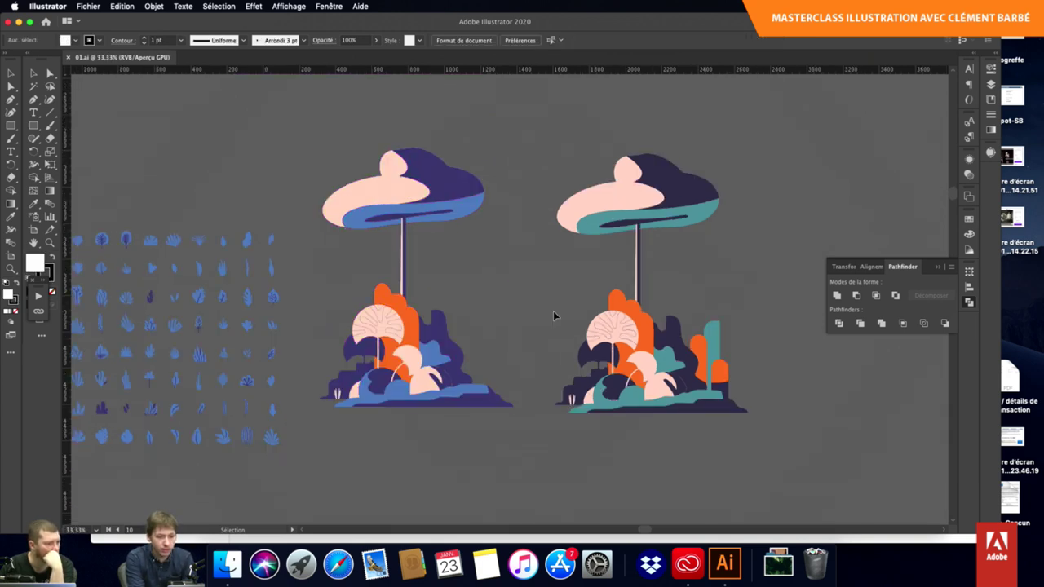
pyautogui.click(425, 346)
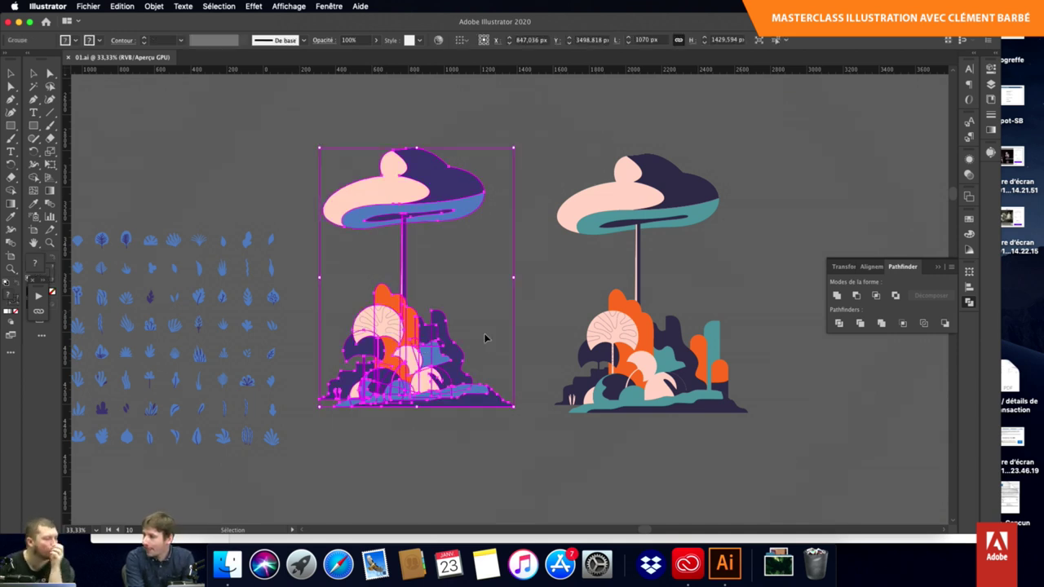
pyautogui.click(547, 329)
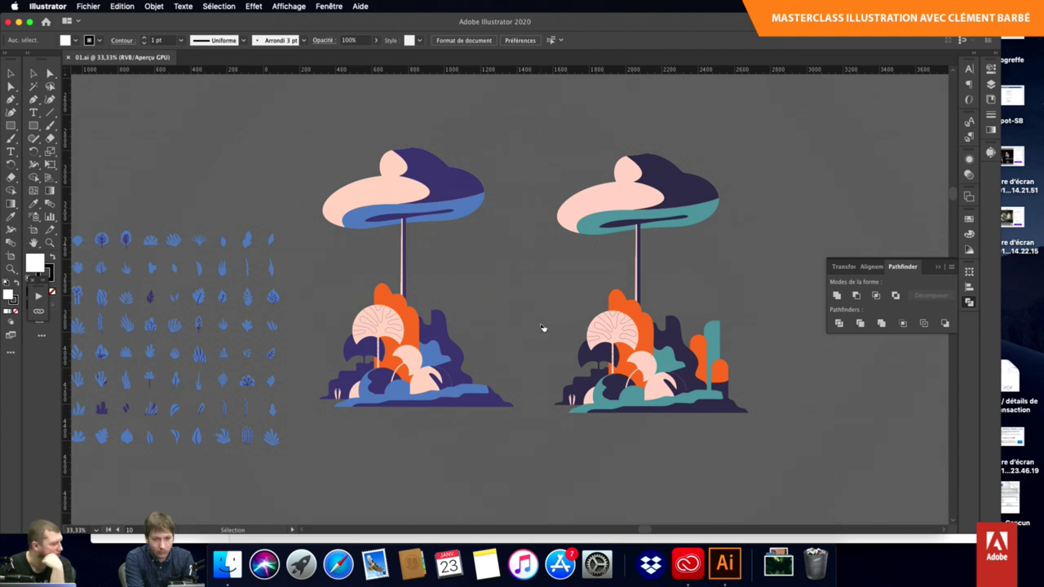
pyautogui.moveTo(540, 328); pyautogui.dragTo(518, 328)
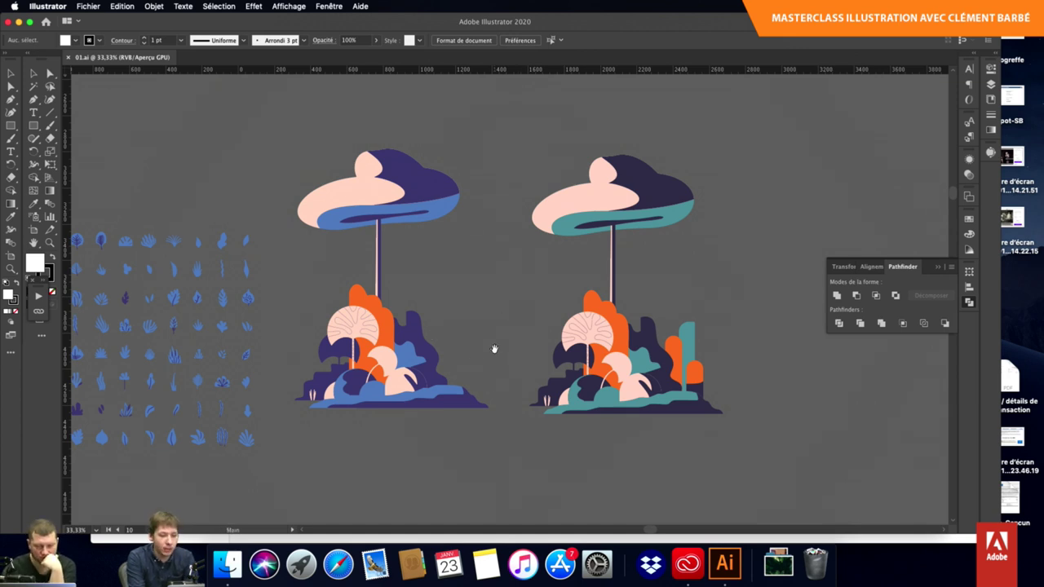
pyautogui.moveTo(492, 350); pyautogui.dragTo(446, 334)
pyautogui.click(388, 356)
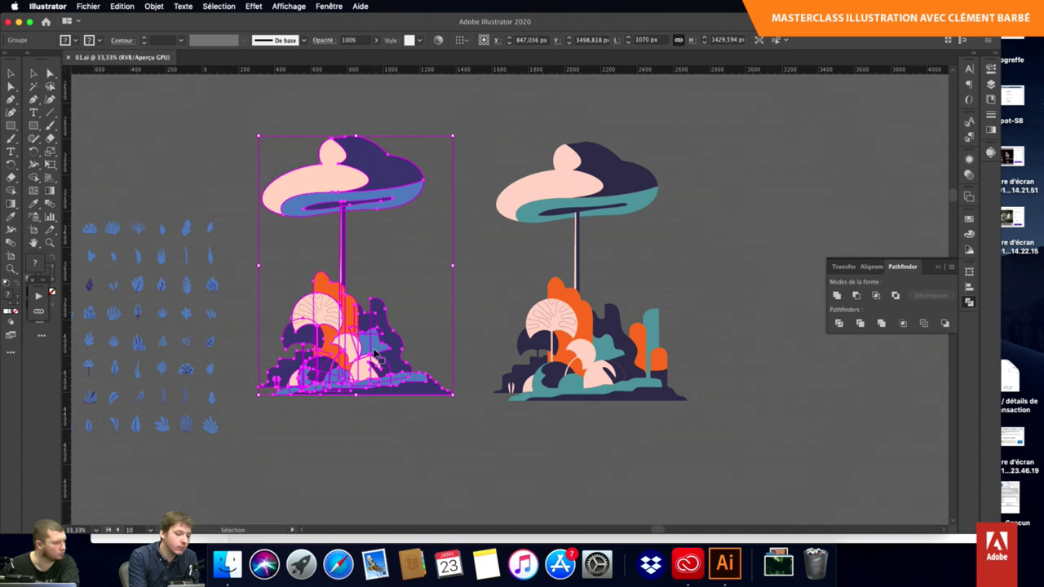
# Copy the tree illustration to the right and darken its dark purple almost to black in Recolor Artwork.
pyautogui.moveTo(377, 356)
pyautogui.mouseDown()
pyautogui.moveTo(600, 332)
pyautogui.moveTo(833, 366)
pyautogui.mouseUp()
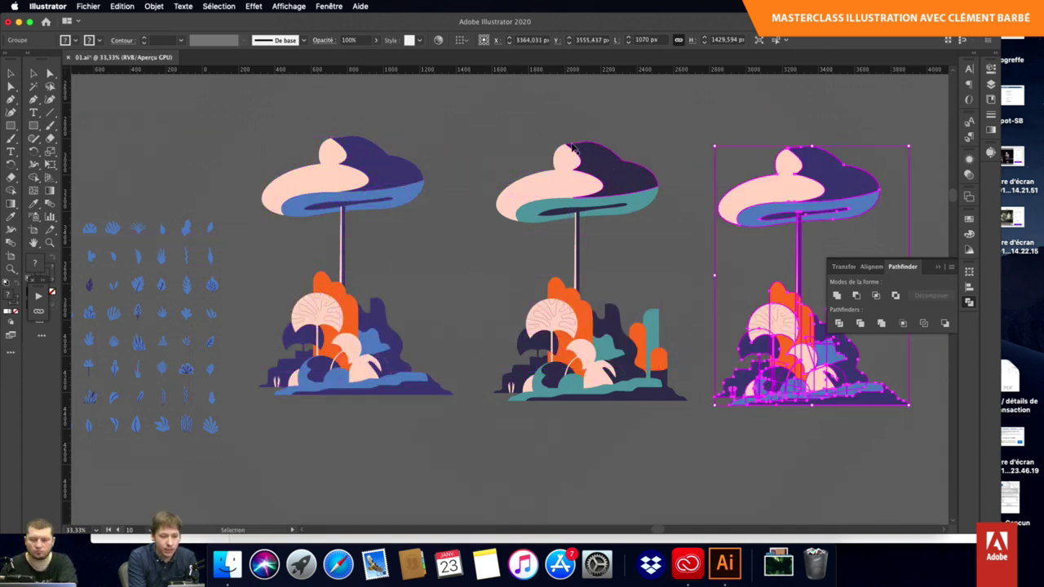
pyautogui.click(440, 41)
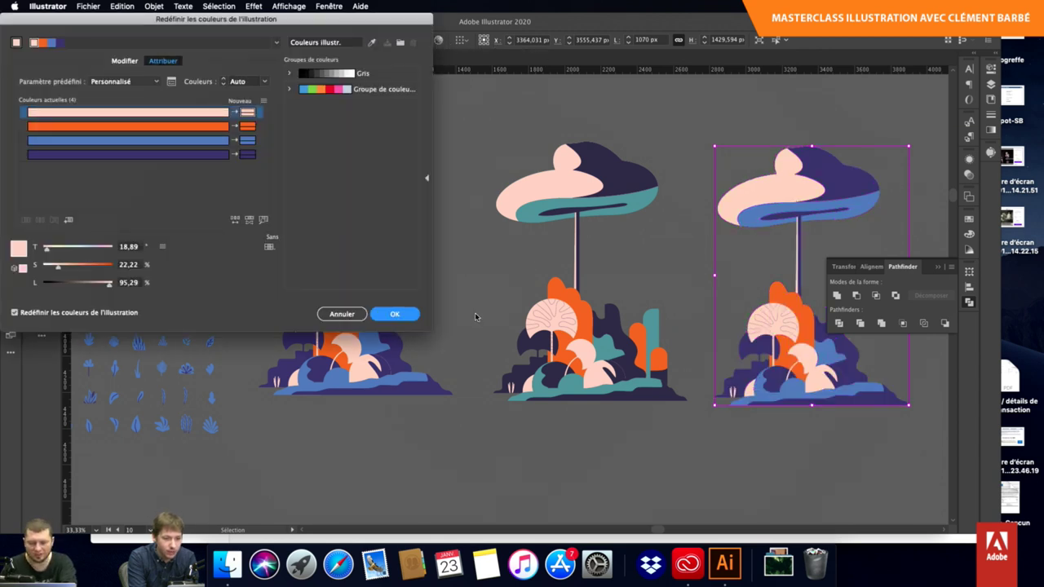
pyautogui.click(190, 154)
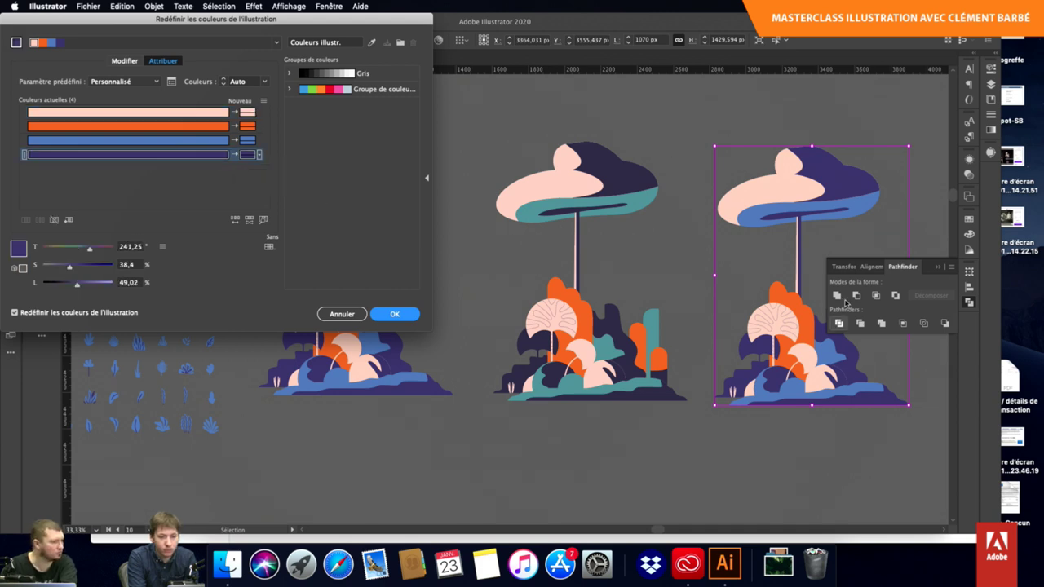
pyautogui.click(93, 268)
pyautogui.moveTo(94, 267); pyautogui.dragTo(105, 267)
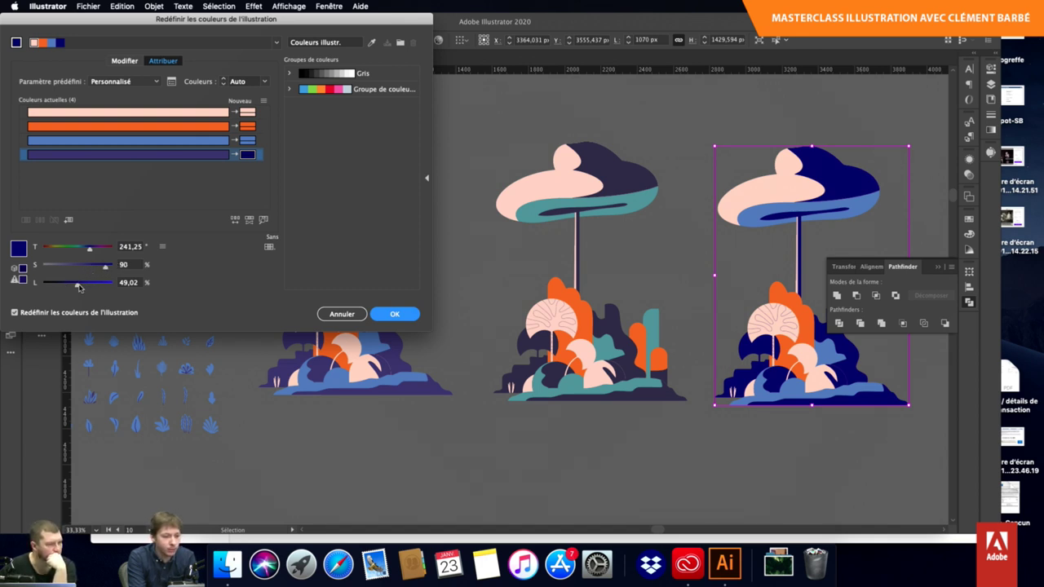
pyautogui.moveTo(76, 286); pyautogui.dragTo(55, 285)
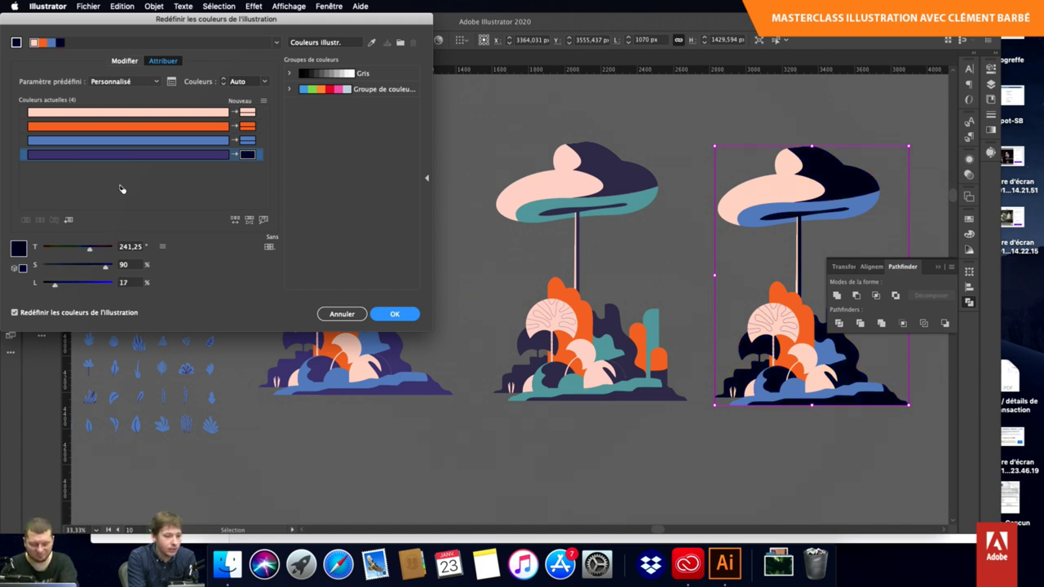
# Shift the copy's orange hue to violet and apply the new colours.
pyautogui.click(147, 127)
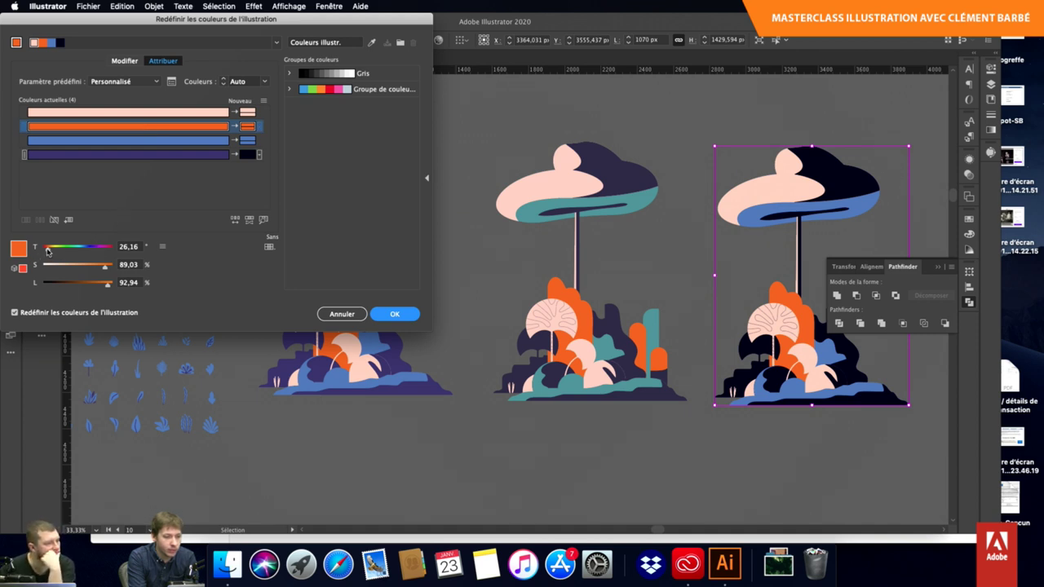
pyautogui.moveTo(48, 251); pyautogui.dragTo(96, 250)
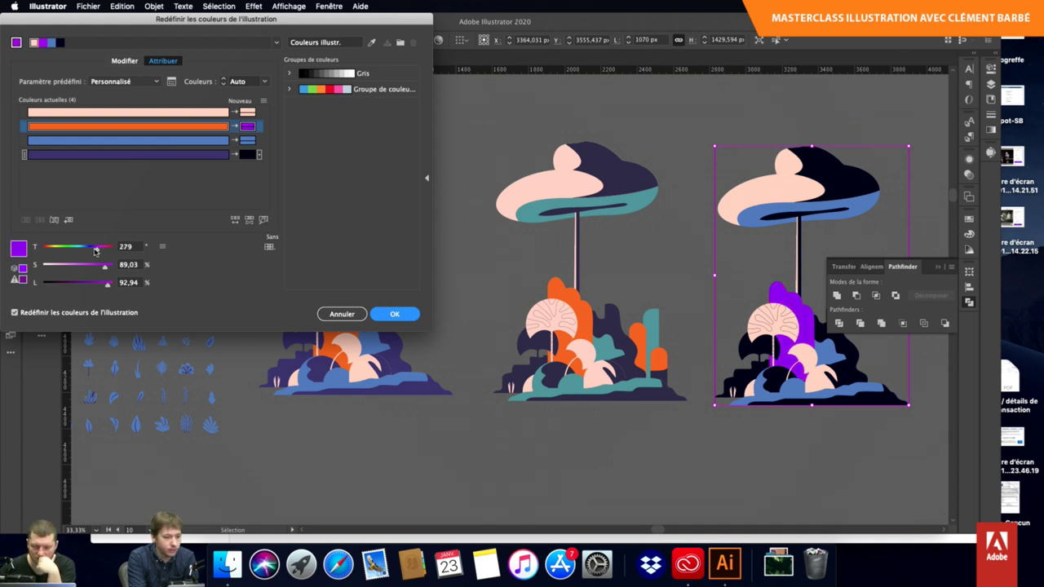
pyautogui.click(392, 314)
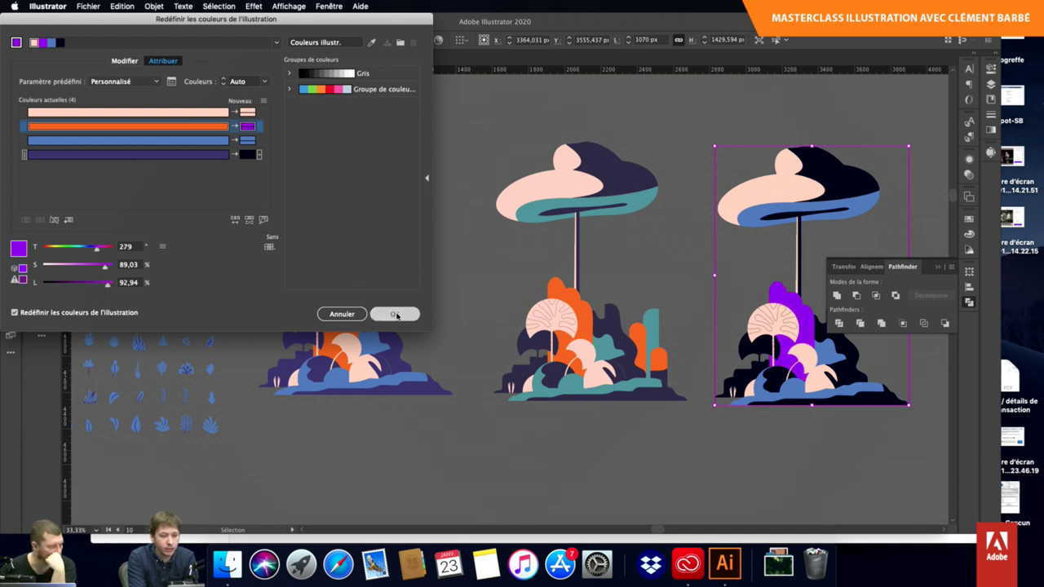
# Deselect the recoloured copy and scroll down to bring the night panorama strip into view.
pyautogui.click(653, 248)
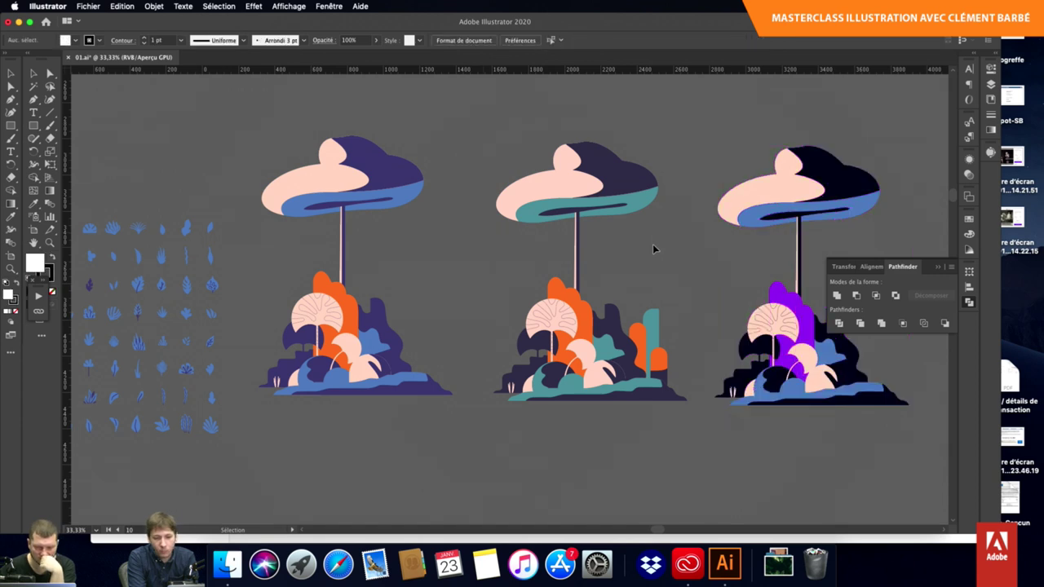
pyautogui.hscroll(3, 653, 249)
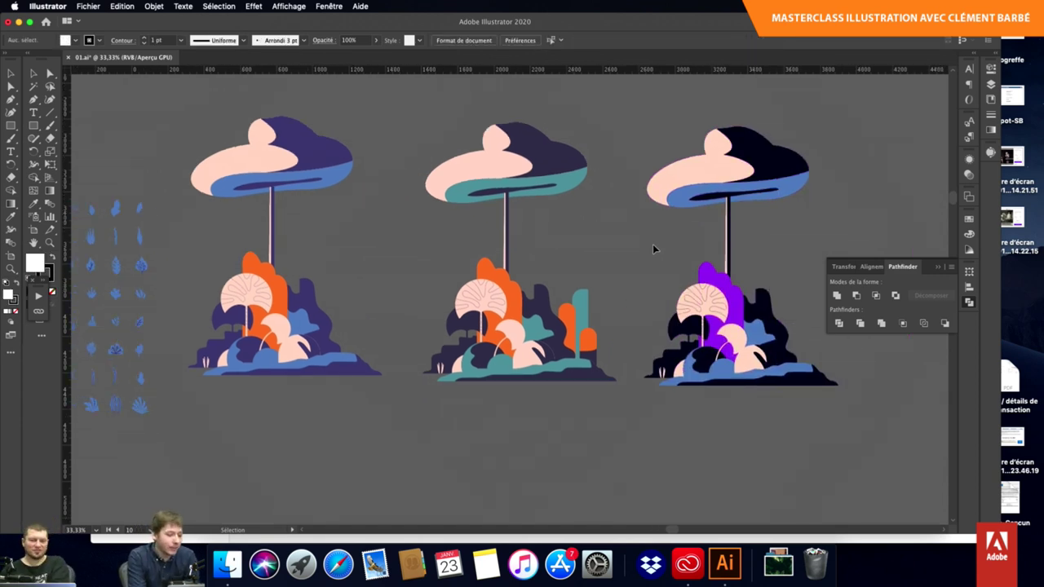
pyautogui.scroll(-1, 654, 248)
pyautogui.scroll(-3, 653, 244)
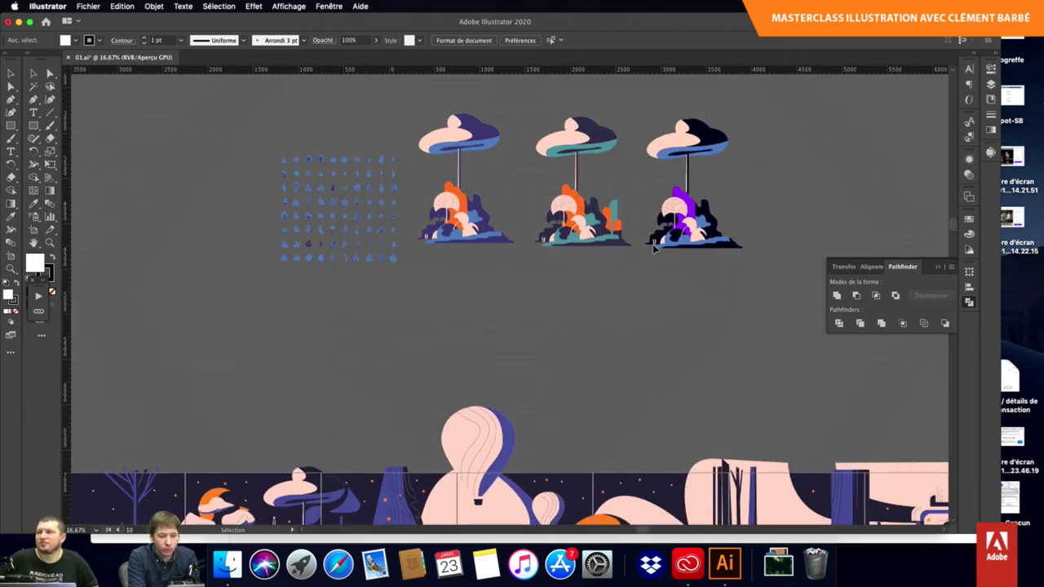
pyautogui.scroll(-1, 465, 269)
pyautogui.scroll(-1, 281, 289)
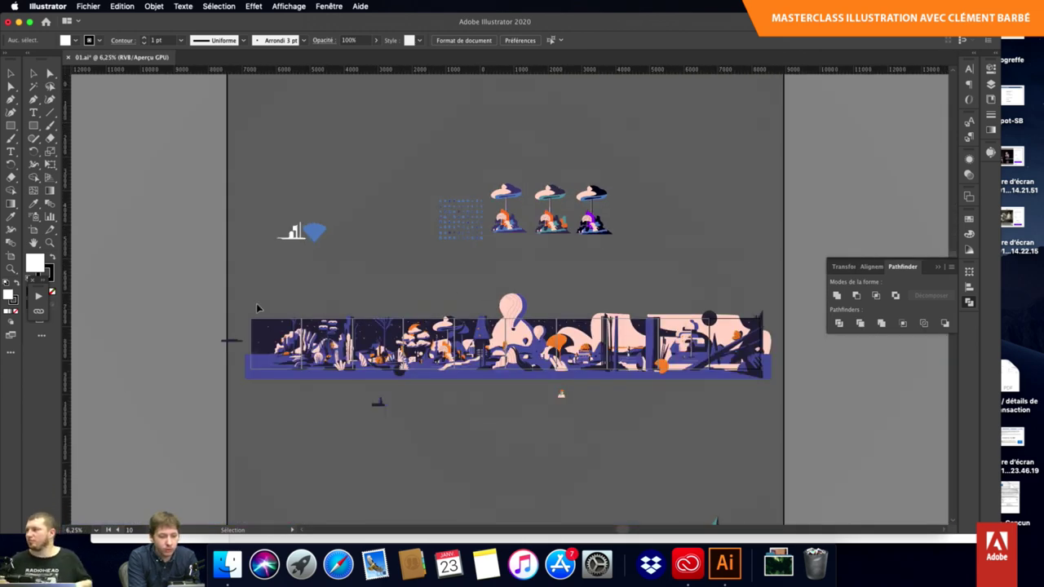
pyautogui.scroll(-1, 427, 249)
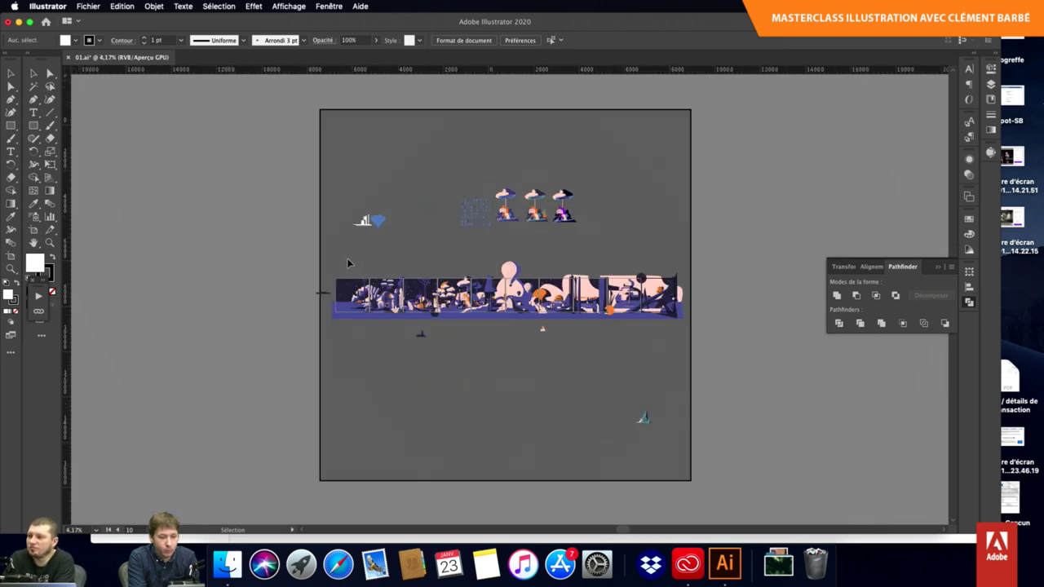
pyautogui.click(679, 322)
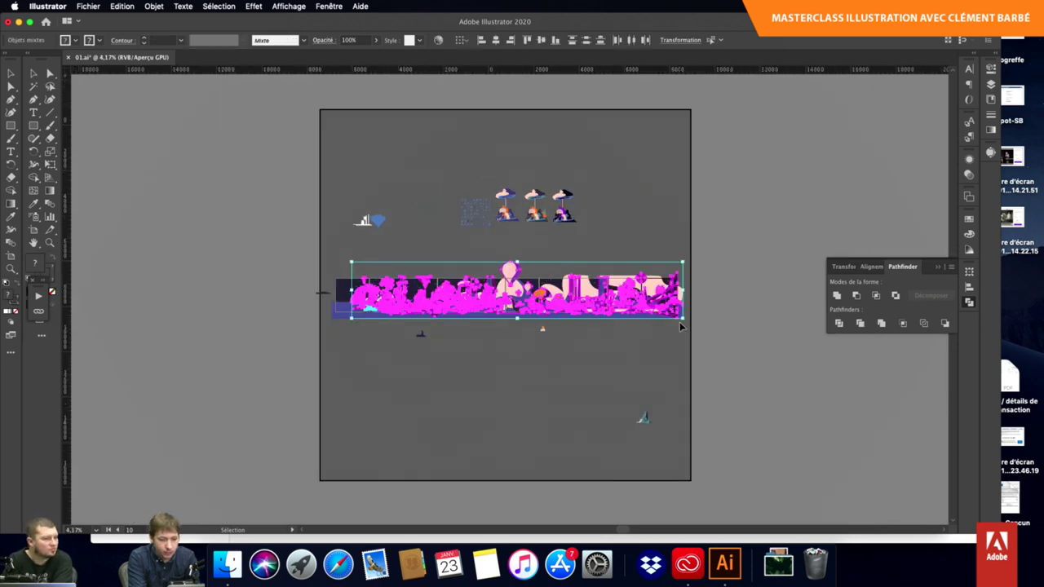
pyautogui.scroll(3, 653, 254)
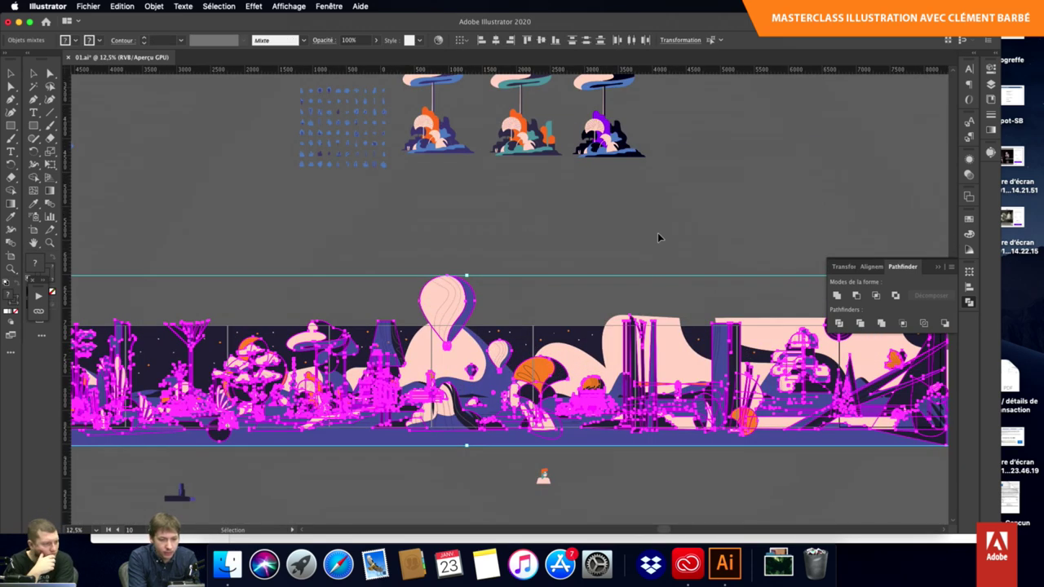
pyautogui.click(658, 232)
# Show the Layers panel listing the document's six layers.
pyautogui.hscroll(-3, 658, 232)
pyautogui.scroll(-1, 657, 233)
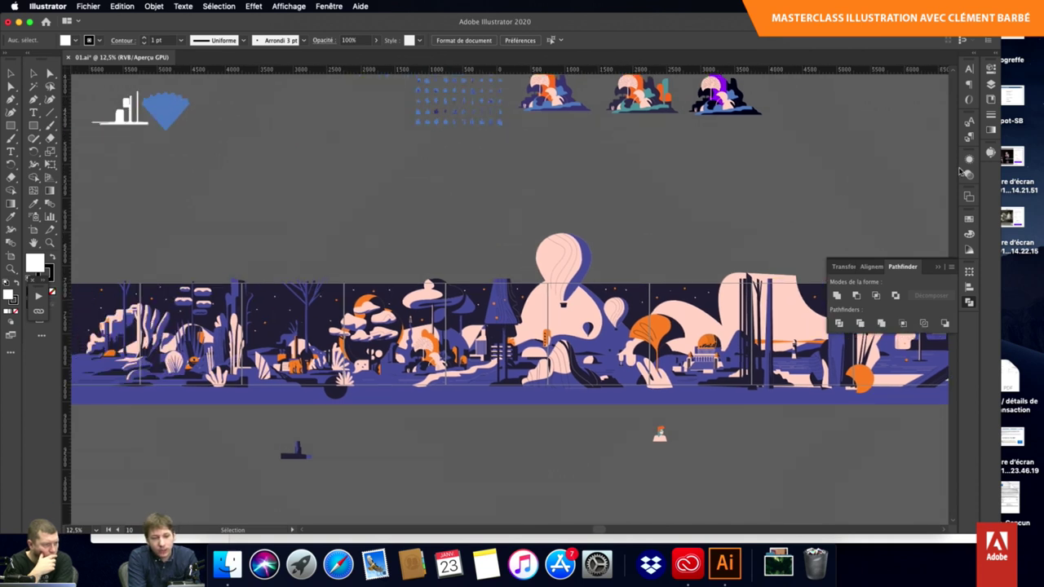
pyautogui.click(993, 85)
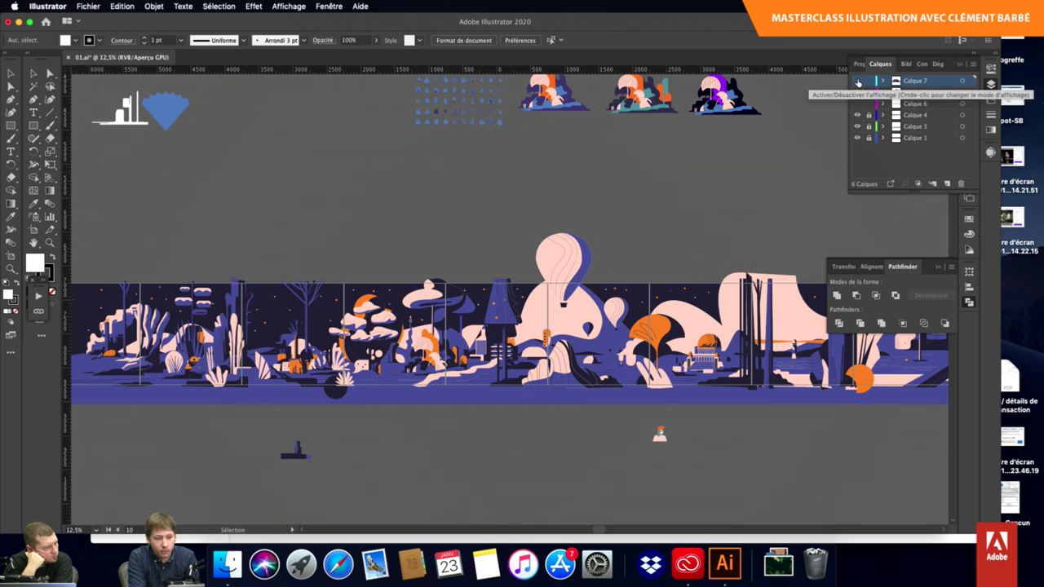
pyautogui.click(857, 92)
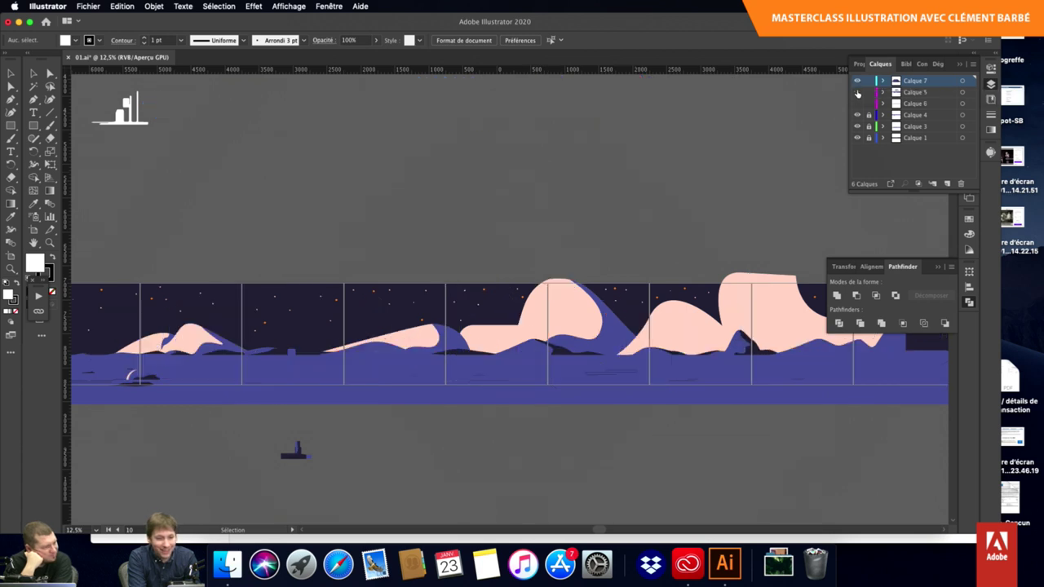
pyautogui.click(857, 92)
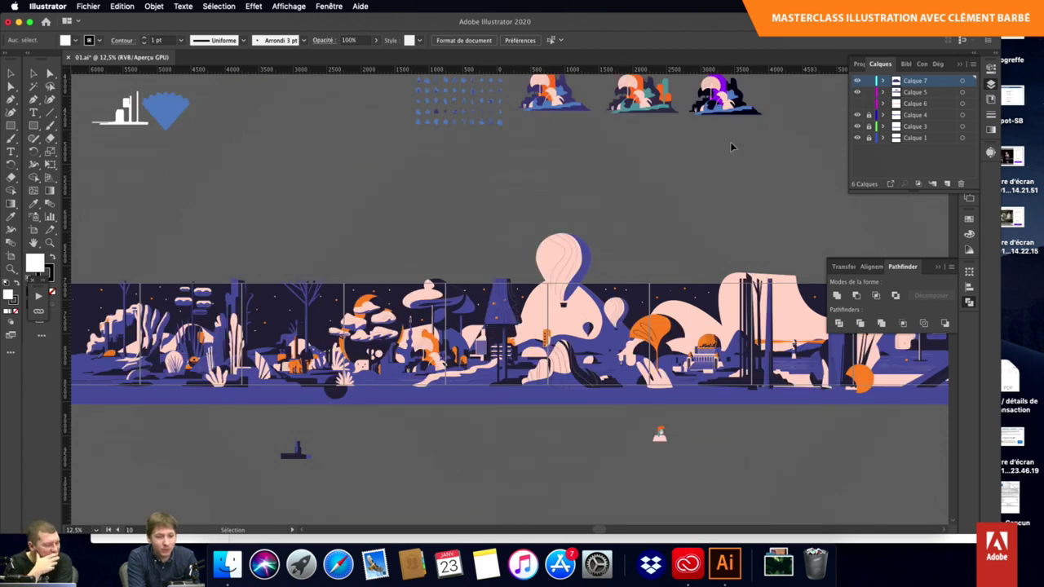
pyautogui.scroll(-2, 722, 144)
pyautogui.scroll(-1, 722, 145)
pyautogui.hscroll(-3, 722, 144)
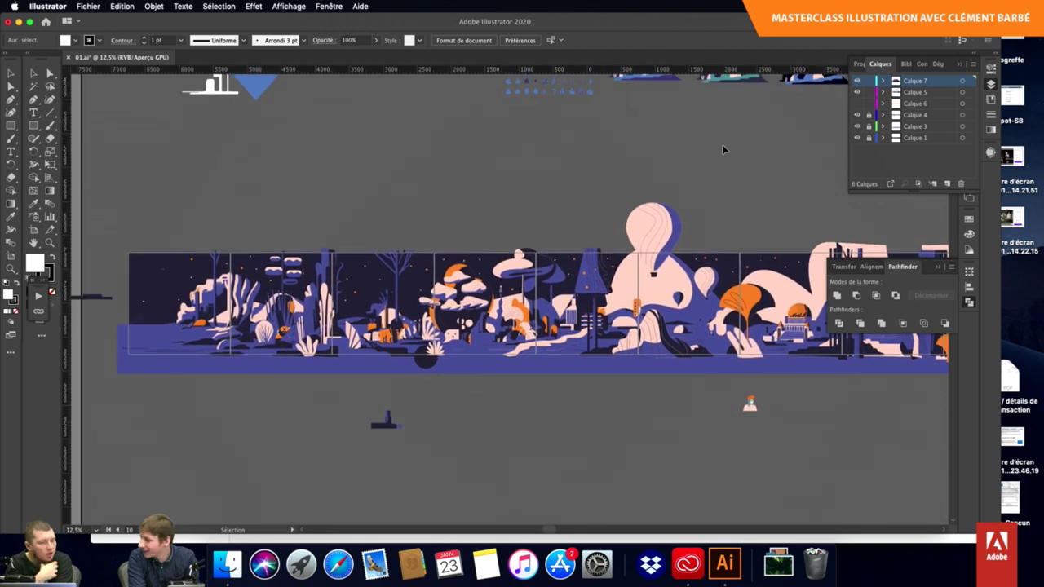
pyautogui.scroll(-1, 722, 145)
pyautogui.hscroll(1, 722, 145)
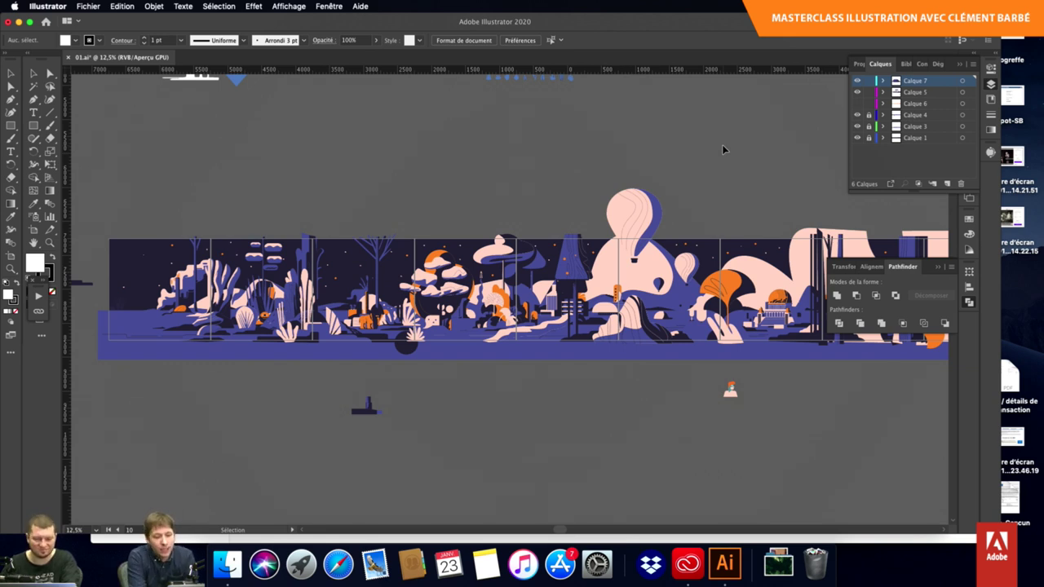
pyautogui.scroll(-3, 711, 151)
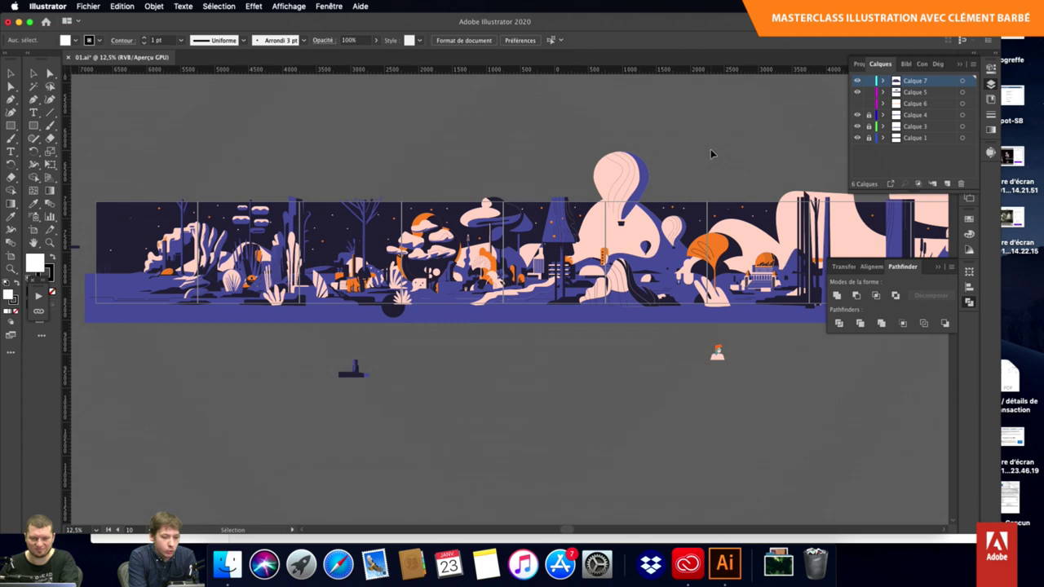
pyautogui.scroll(-1, 711, 151)
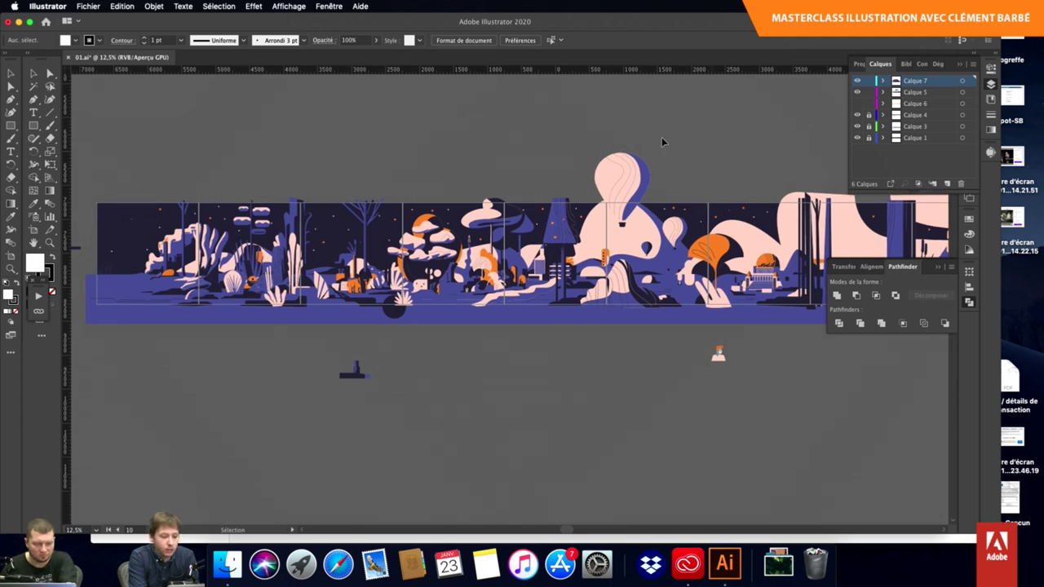
pyautogui.scroll(2, 662, 141)
pyautogui.scroll(2, 662, 141)
pyautogui.scroll(1, 662, 141)
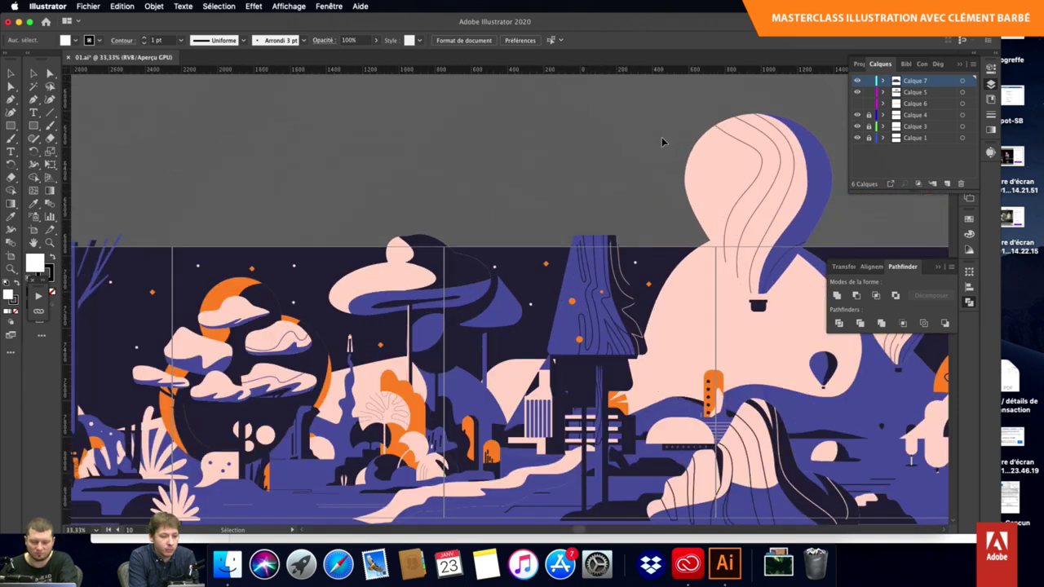
pyautogui.scroll(-5, 661, 141)
pyautogui.hscroll(-5, 662, 141)
pyautogui.hscroll(-5, 662, 141)
pyautogui.hscroll(-5, 661, 141)
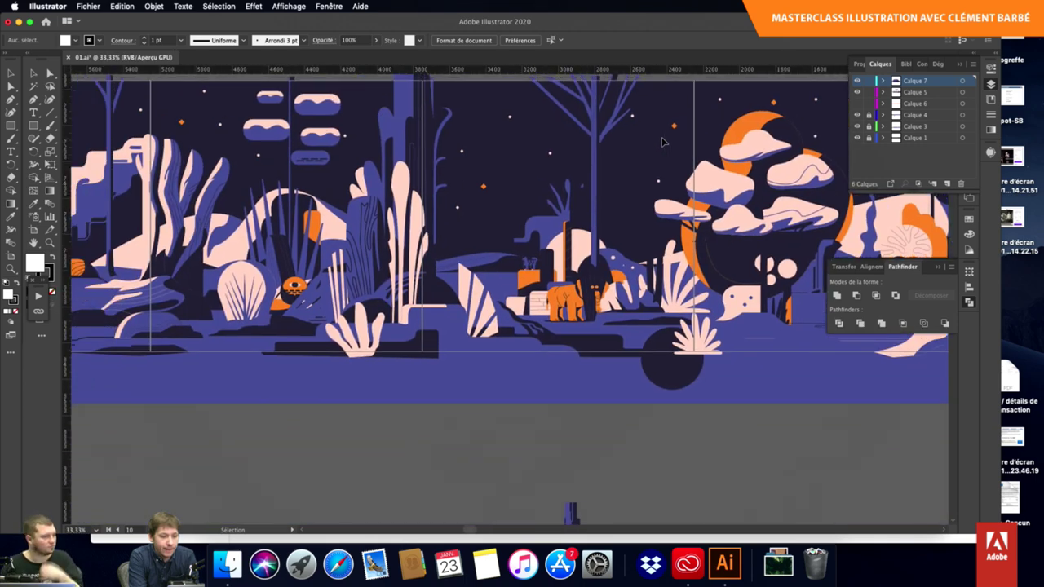
pyautogui.hscroll(-5, 661, 142)
pyautogui.hscroll(-5, 662, 141)
pyautogui.hscroll(-5, 662, 141)
pyautogui.hscroll(-5, 802, 91)
pyautogui.scroll(2, 801, 91)
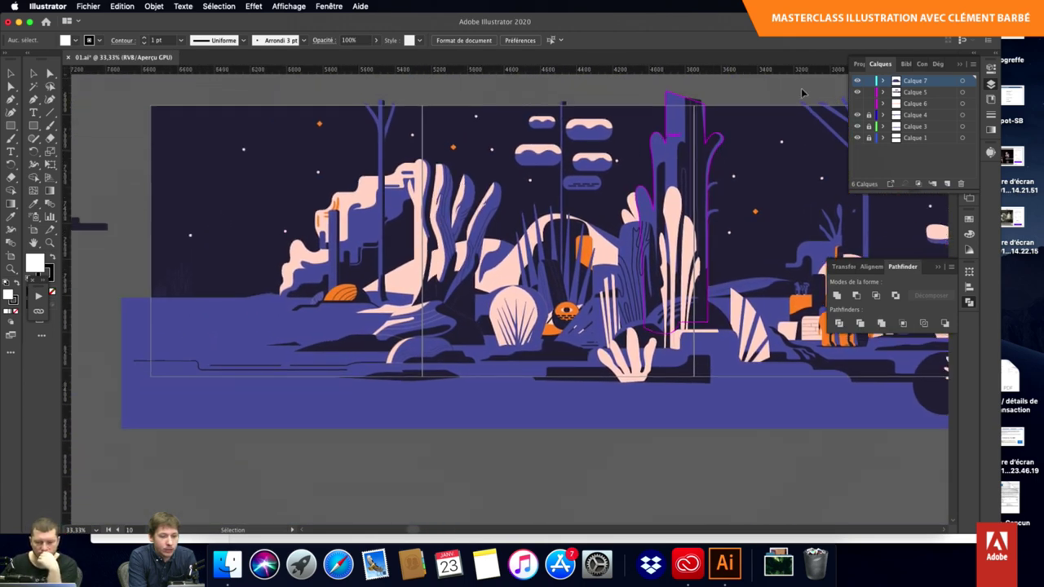
pyautogui.click(802, 91)
pyautogui.click(856, 115)
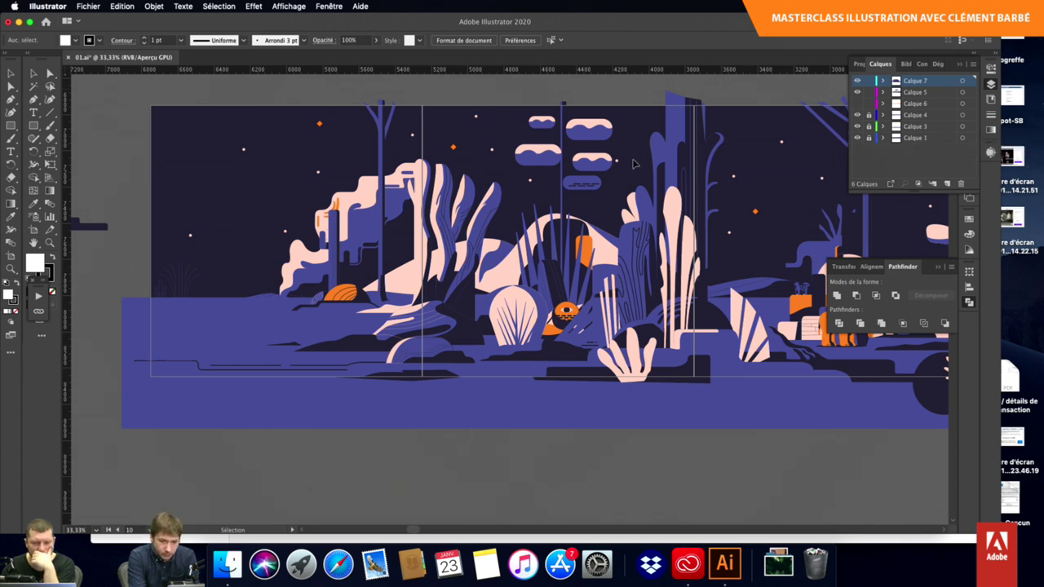
pyautogui.scroll(-3, 635, 163)
pyautogui.scroll(3, 635, 163)
pyautogui.scroll(2, 635, 163)
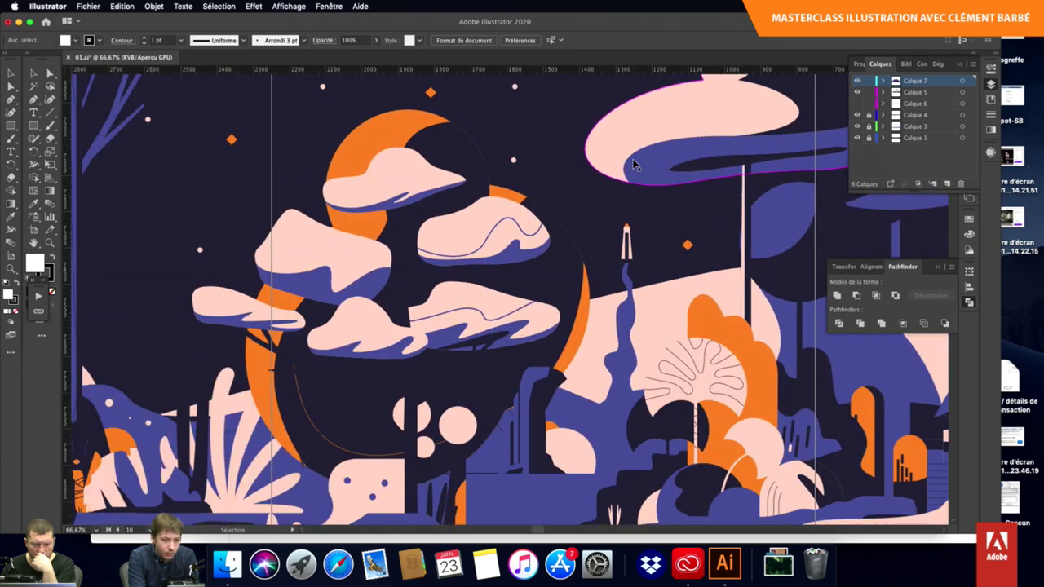
pyautogui.hscroll(-5, 635, 163)
pyautogui.hscroll(-5, 635, 163)
pyautogui.hscroll(-5, 634, 163)
pyautogui.scroll(2, 635, 163)
pyautogui.hscroll(-5, 634, 163)
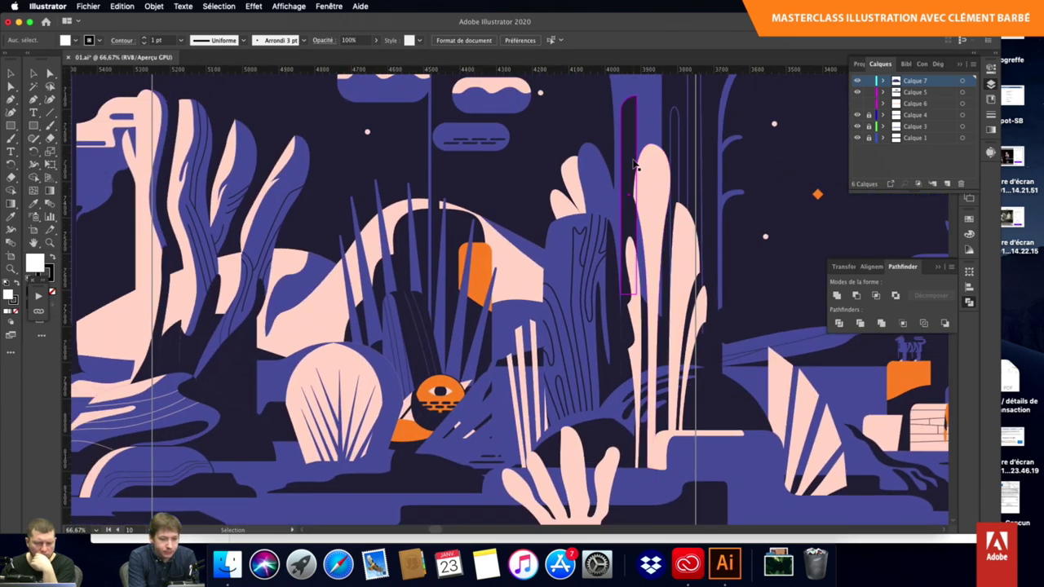
pyautogui.hscroll(-5, 629, 171)
pyautogui.hscroll(-5, 620, 184)
pyautogui.hscroll(-3, 612, 198)
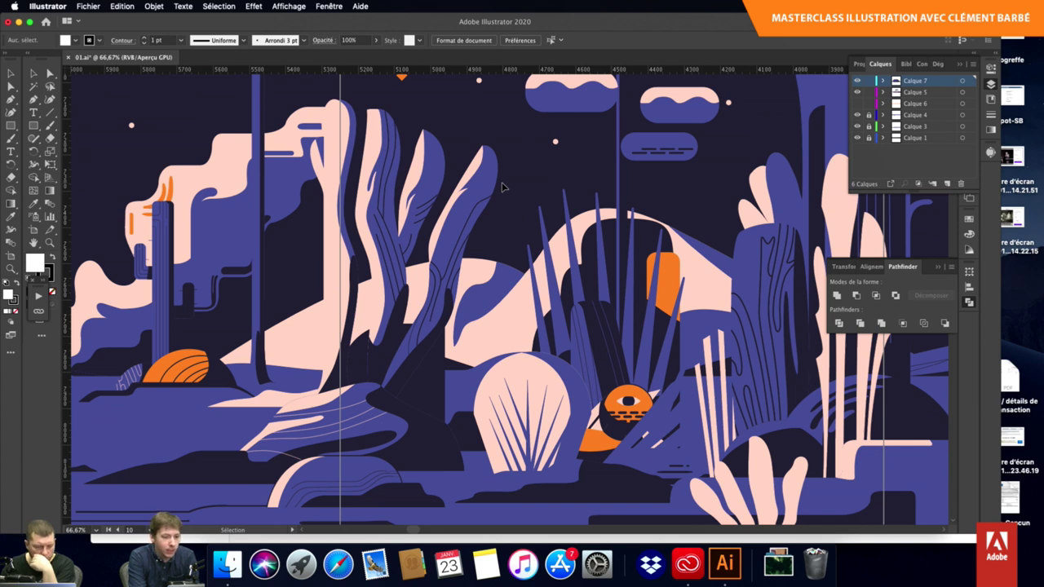
pyautogui.hscroll(3, 522, 196)
pyautogui.scroll(2, 545, 205)
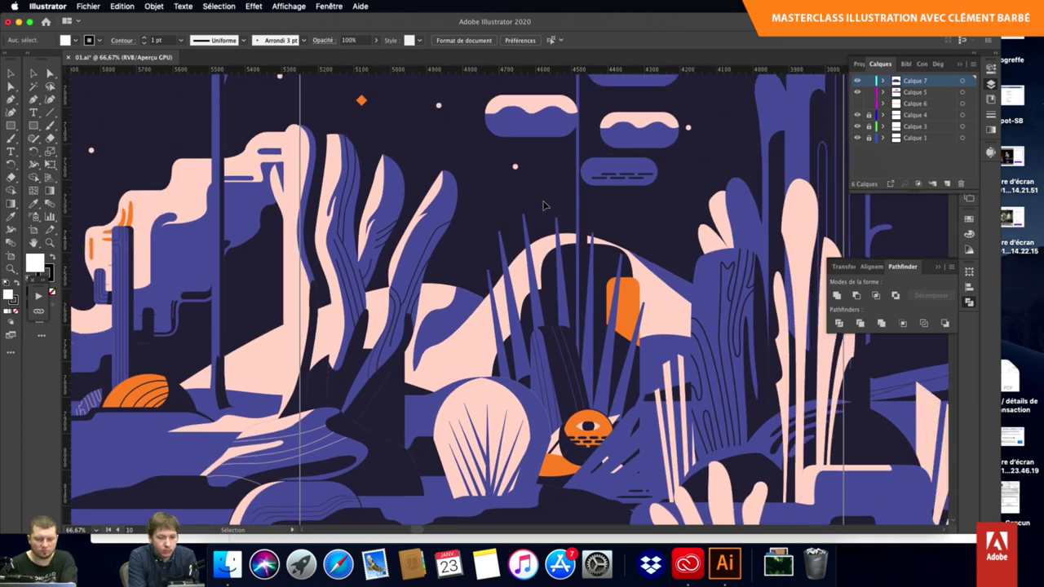
pyautogui.hscroll(2, 545, 205)
pyautogui.hscroll(1, 545, 204)
pyautogui.hscroll(2, 545, 205)
pyautogui.hscroll(2, 545, 205)
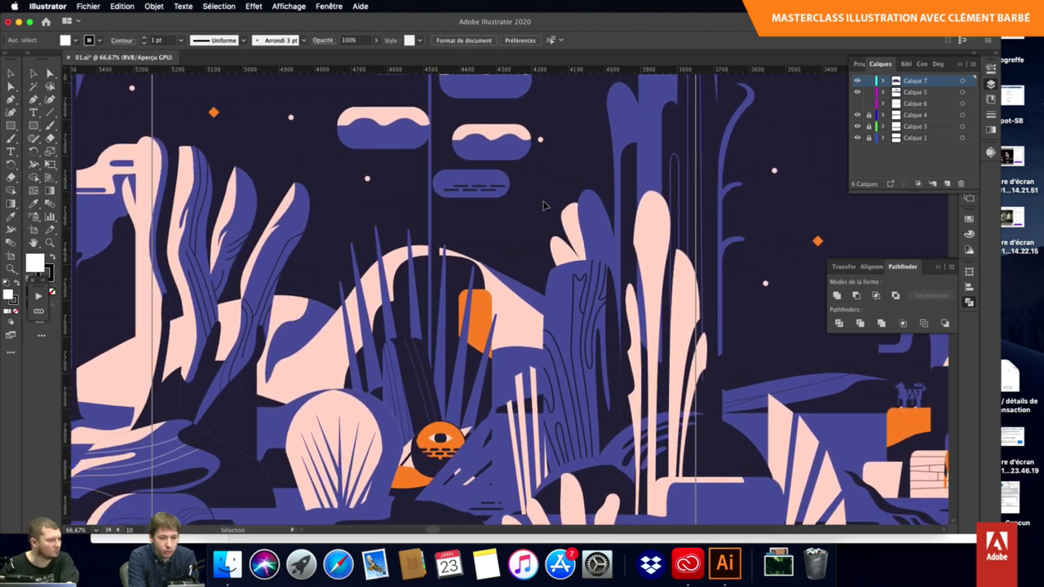
pyautogui.scroll(2, 545, 205)
pyautogui.hscroll(2, 555, 203)
pyautogui.hscroll(2, 567, 199)
pyautogui.scroll(1, 567, 199)
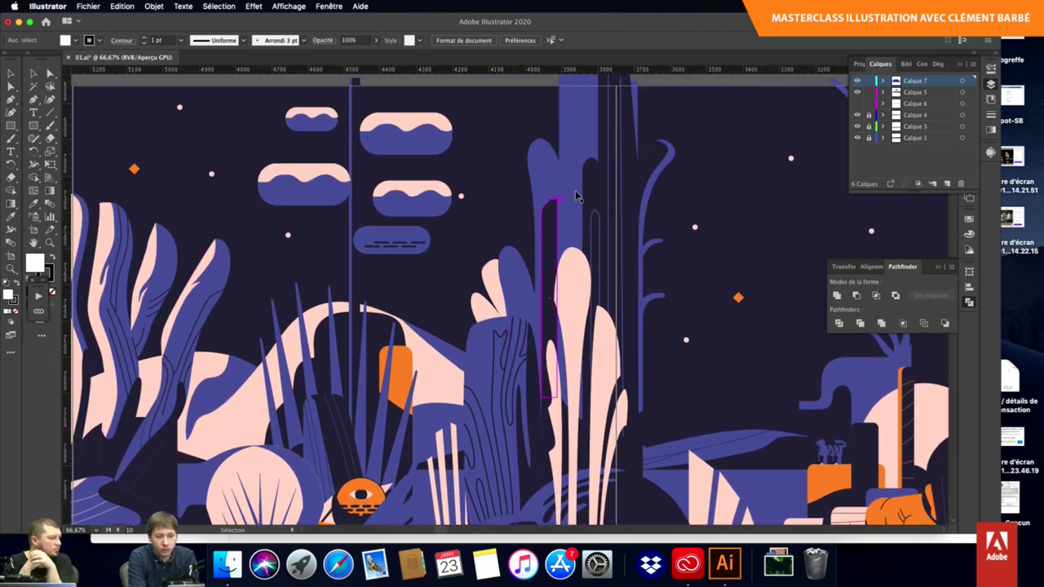
pyautogui.scroll(-2, 575, 196)
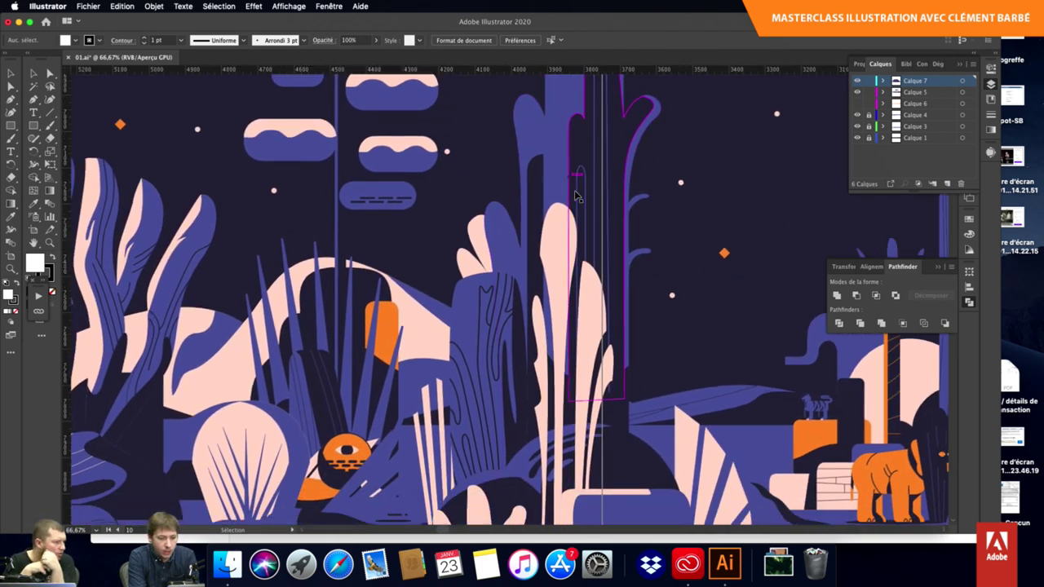
pyautogui.hscroll(1, 575, 195)
pyautogui.scroll(-1, 575, 196)
pyautogui.hscroll(1, 575, 196)
pyautogui.hscroll(1, 576, 196)
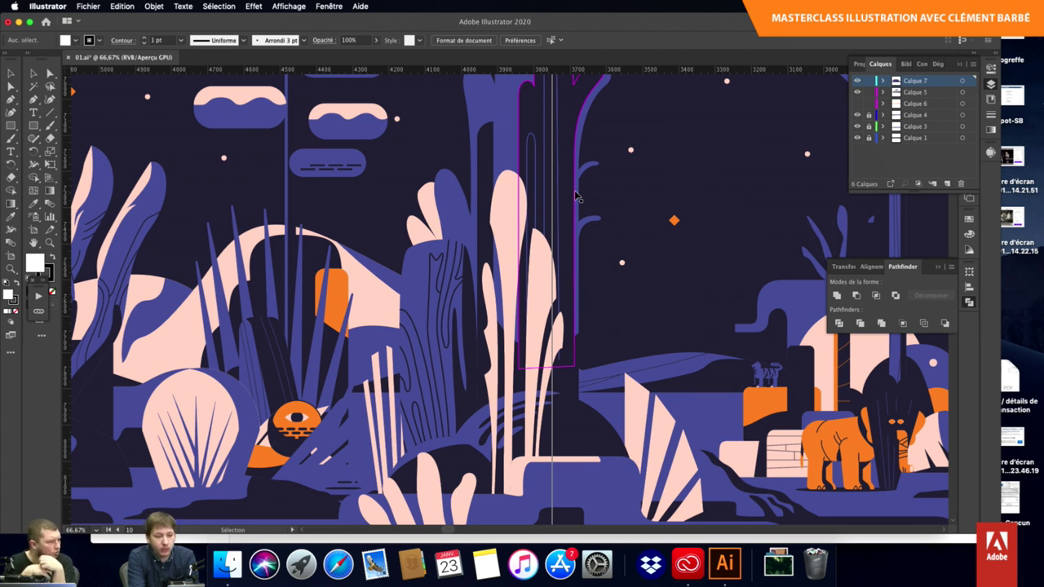
pyautogui.hscroll(2, 575, 195)
pyautogui.hscroll(1, 576, 196)
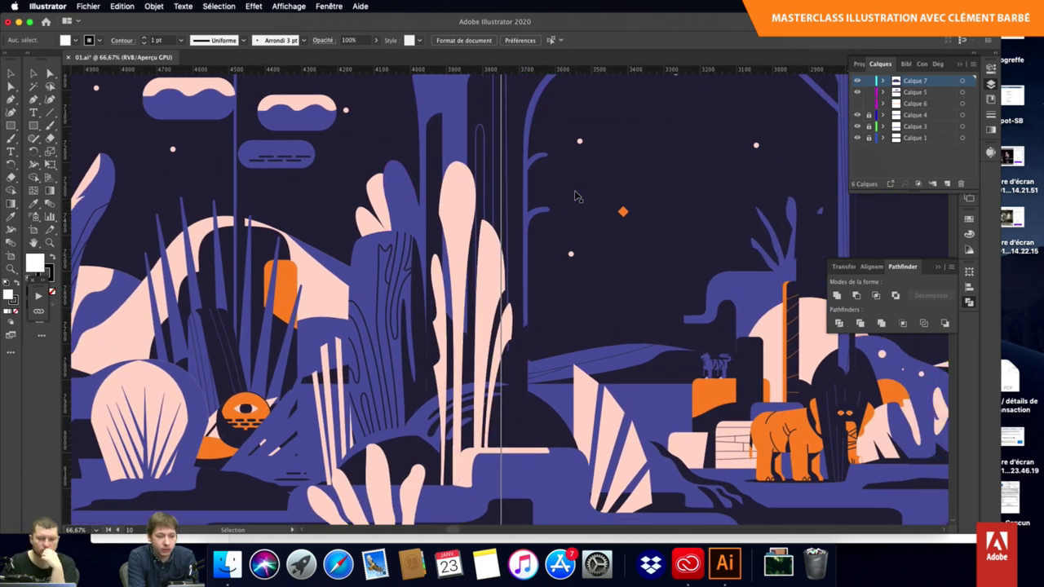
pyautogui.hscroll(1, 575, 196)
pyautogui.hscroll(1, 575, 196)
pyautogui.scroll(-2, 576, 196)
pyautogui.hscroll(2, 575, 196)
pyautogui.hscroll(2, 575, 196)
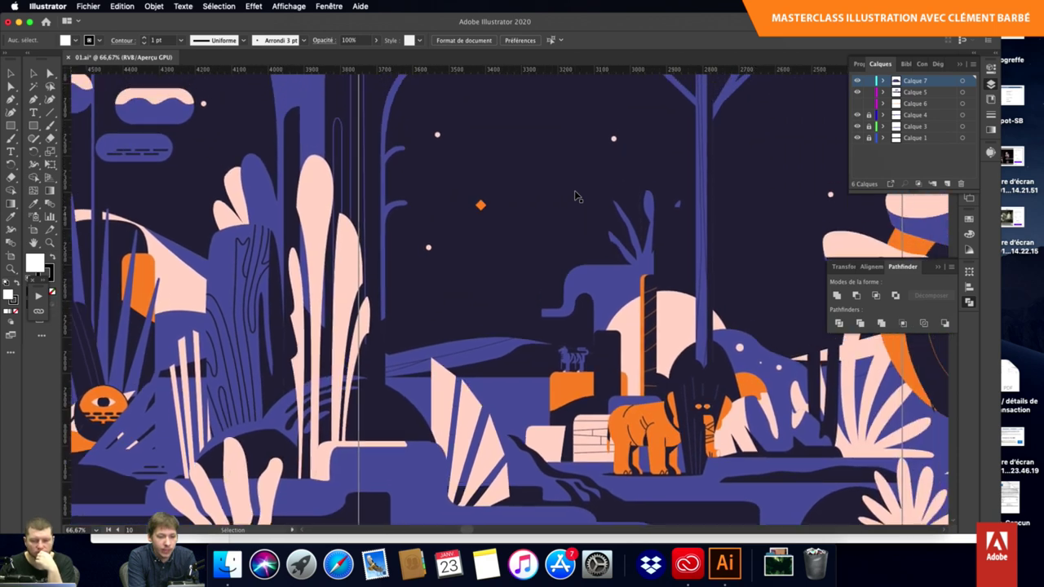
pyautogui.hscroll(1, 575, 196)
pyautogui.scroll(-2, 575, 196)
pyautogui.scroll(-2, 575, 196)
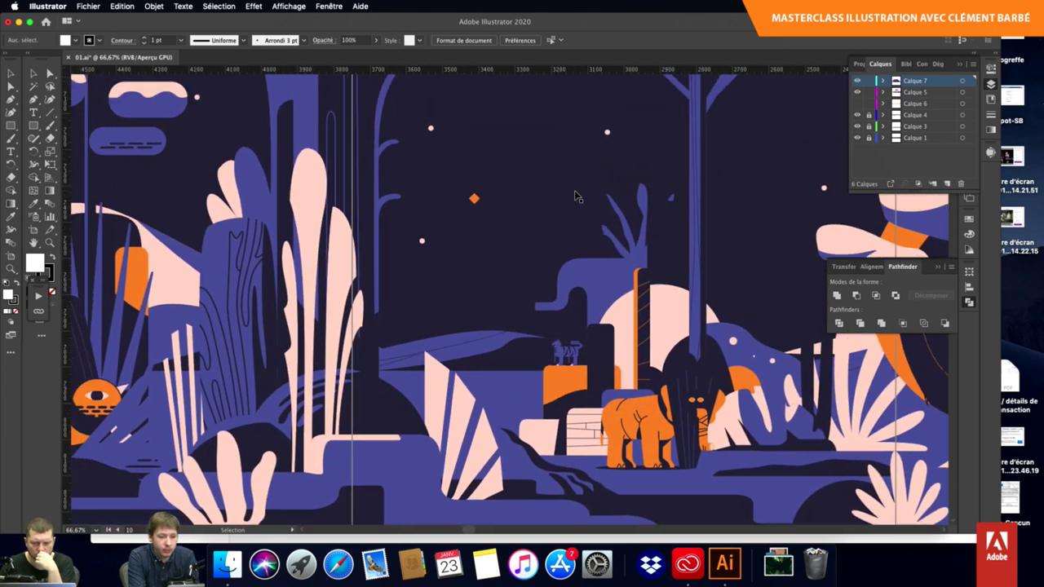
pyautogui.scroll(-1, 575, 196)
pyautogui.scroll(-1, 575, 196)
pyautogui.scroll(-1, 575, 196)
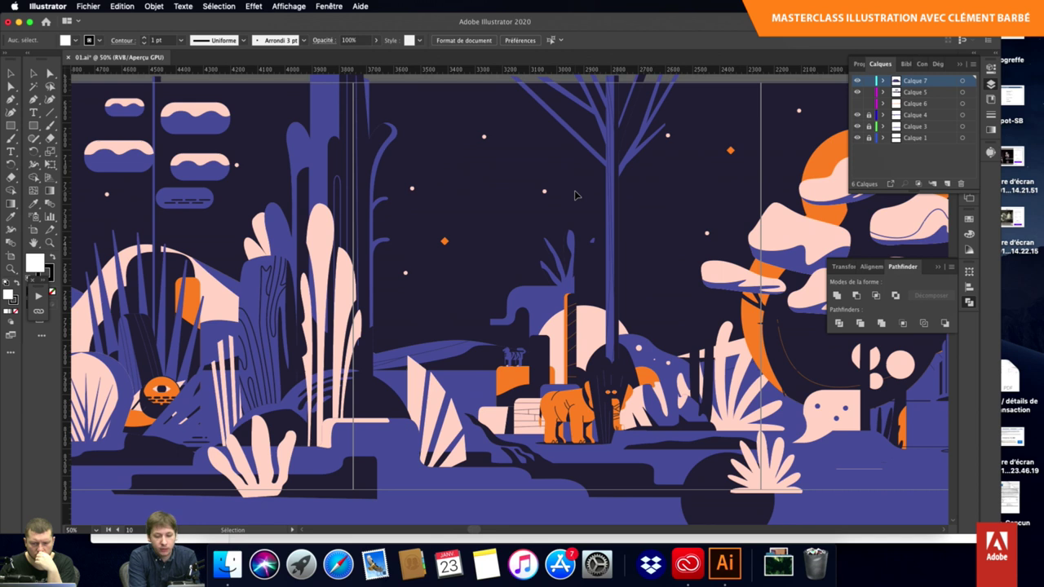
pyautogui.press('m')
pyautogui.moveTo(458, 194); pyautogui.dragTo(500, 231)
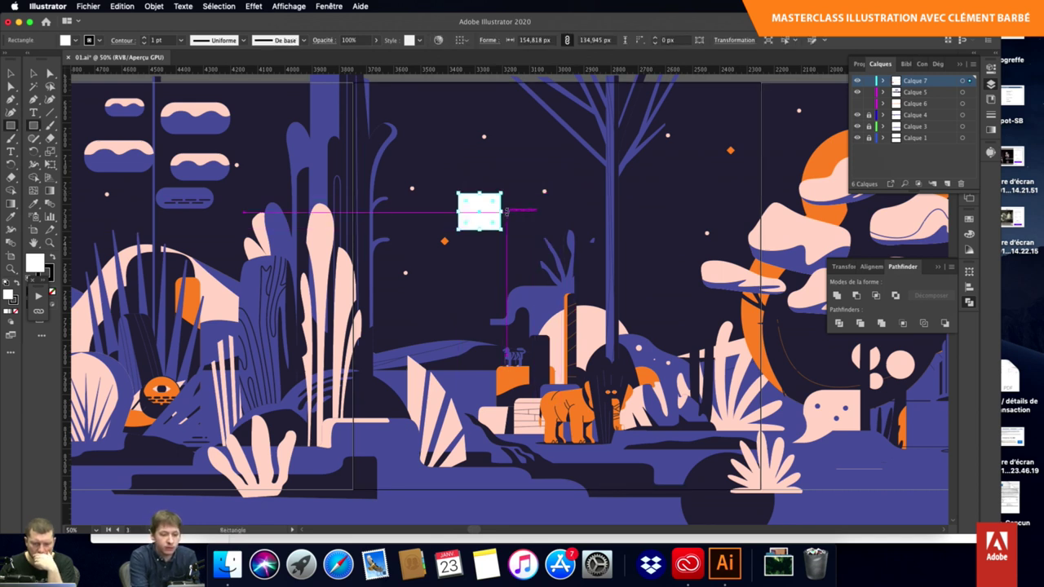
pyautogui.press('i')
pyautogui.click(589, 315)
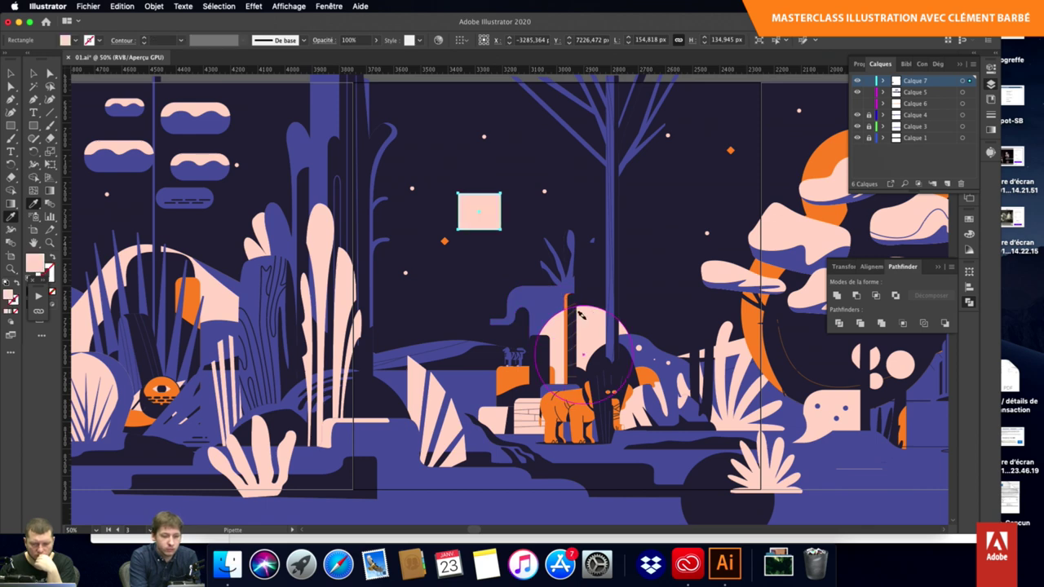
pyautogui.scroll(5, 590, 316)
pyautogui.scroll(-1, 590, 315)
pyautogui.scroll(-1, 589, 316)
pyautogui.scroll(-2, 590, 316)
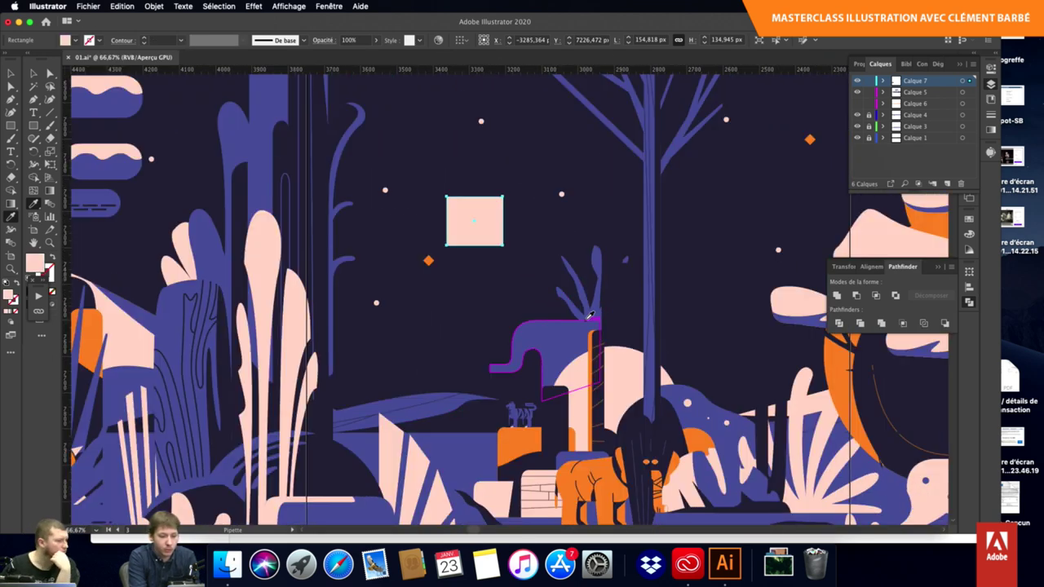
pyautogui.press('v')
pyautogui.press('Delete')
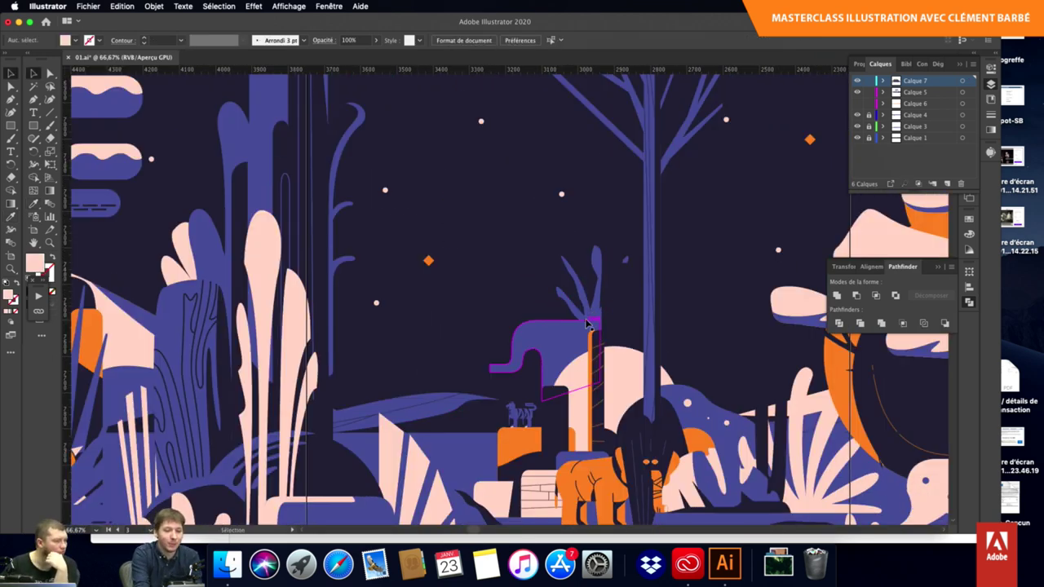
pyautogui.hscroll(5, 589, 323)
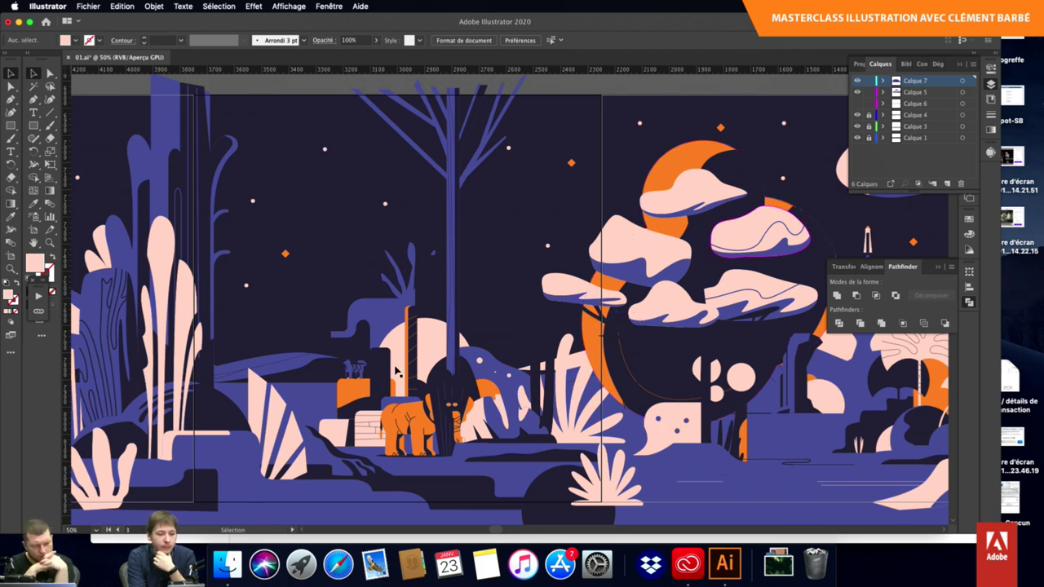
# In Finder, go to 2019 > 23-JOBTEASER > 01-Crea and Quick Look 1118-ILLU-JT.ai.
pyautogui.click(227, 564)
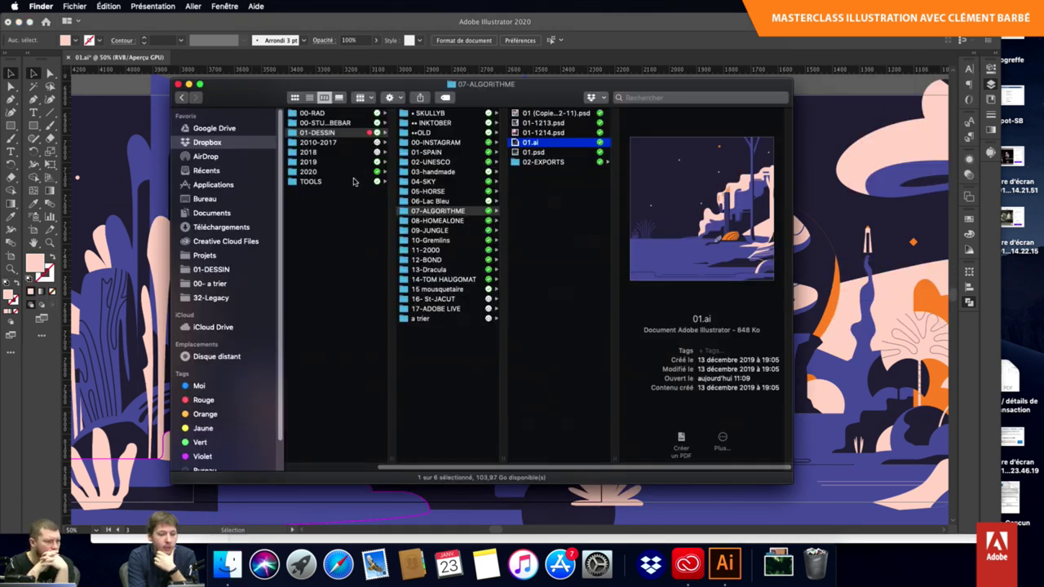
pyautogui.click(310, 171)
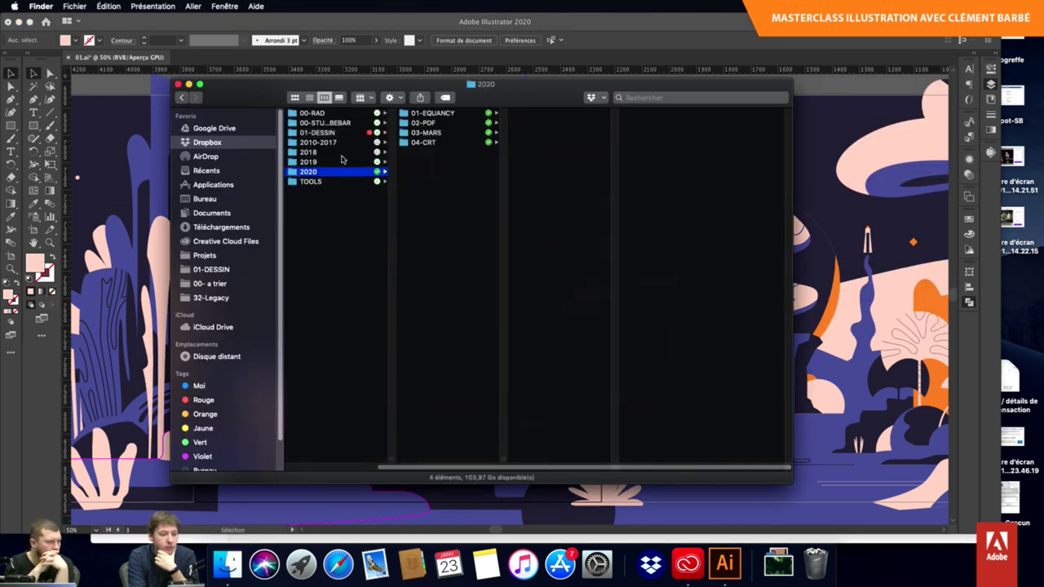
pyautogui.click(326, 162)
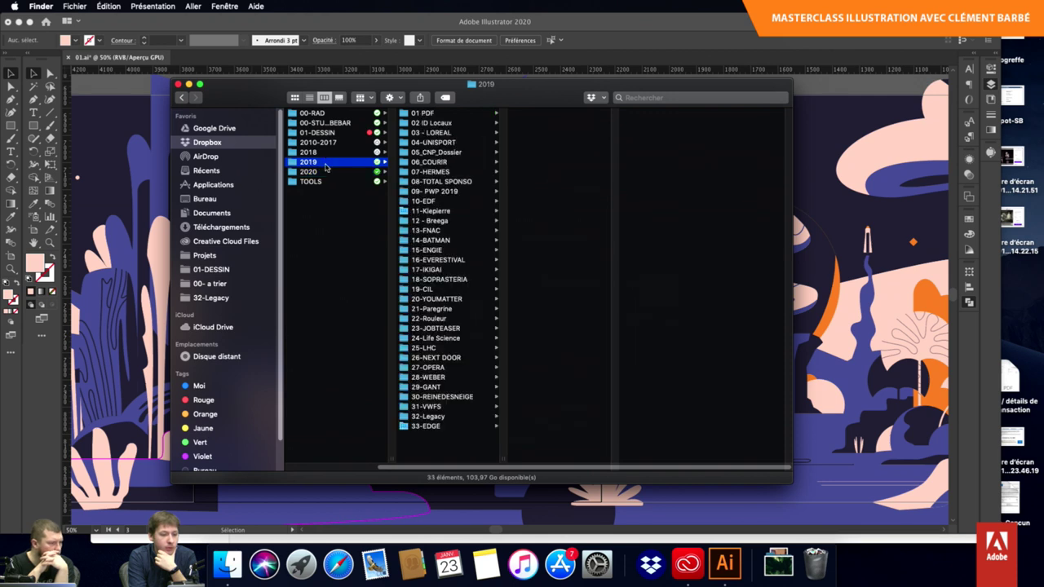
pyautogui.click(434, 329)
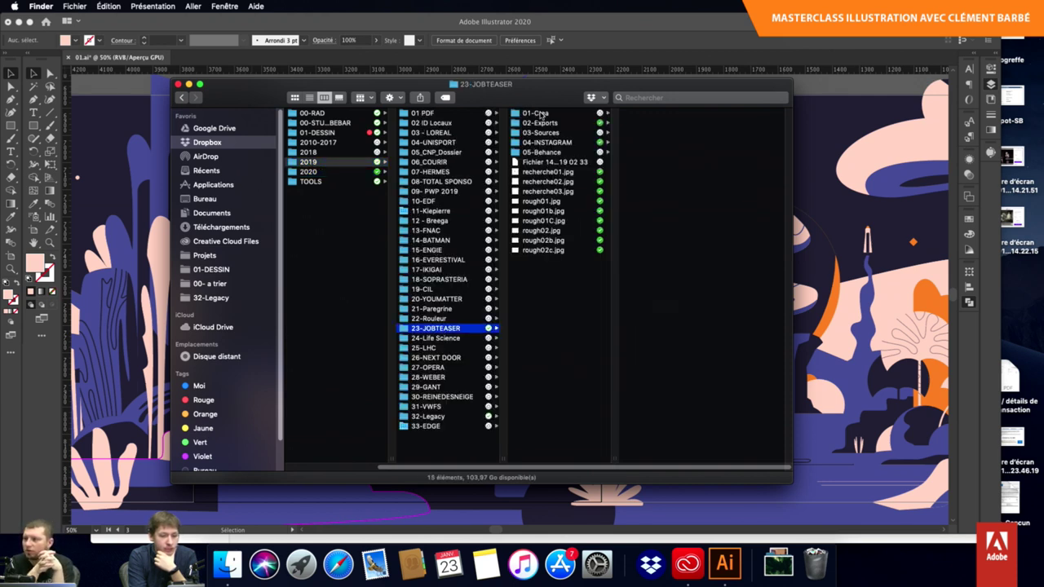
pyautogui.click(541, 114)
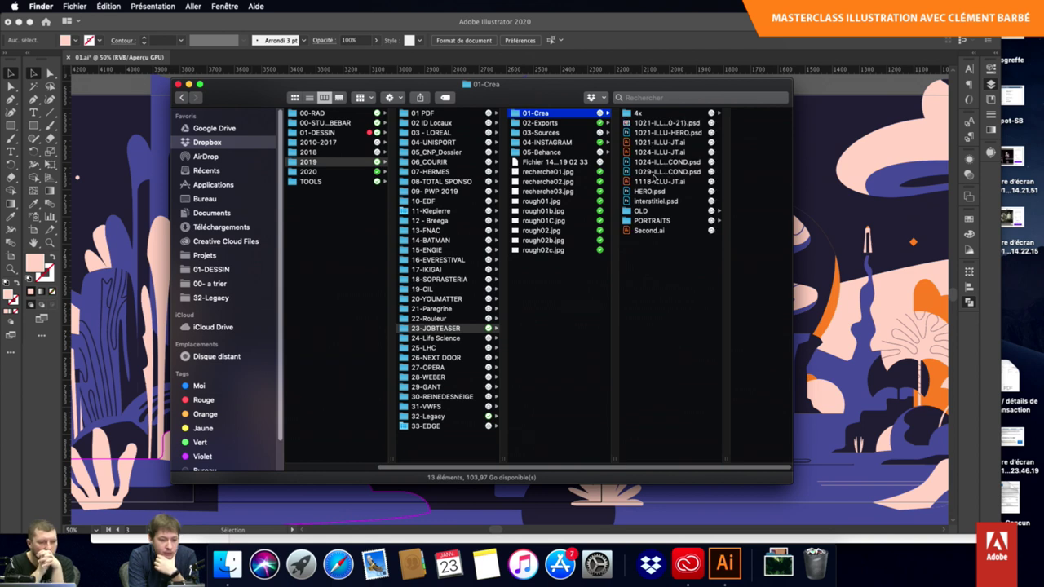
pyautogui.click(657, 182)
pyautogui.press('space')
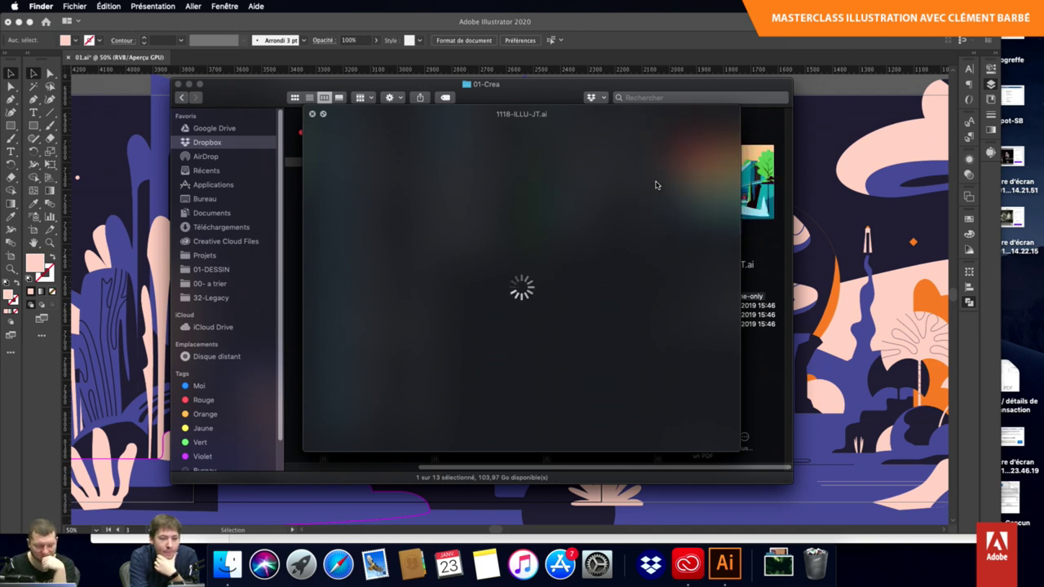
pyautogui.press('space')
# Open 1118-ILLU-JT.ai in Illustrator and pan around the street illustration.
pyautogui.doubleClick(593, 184)
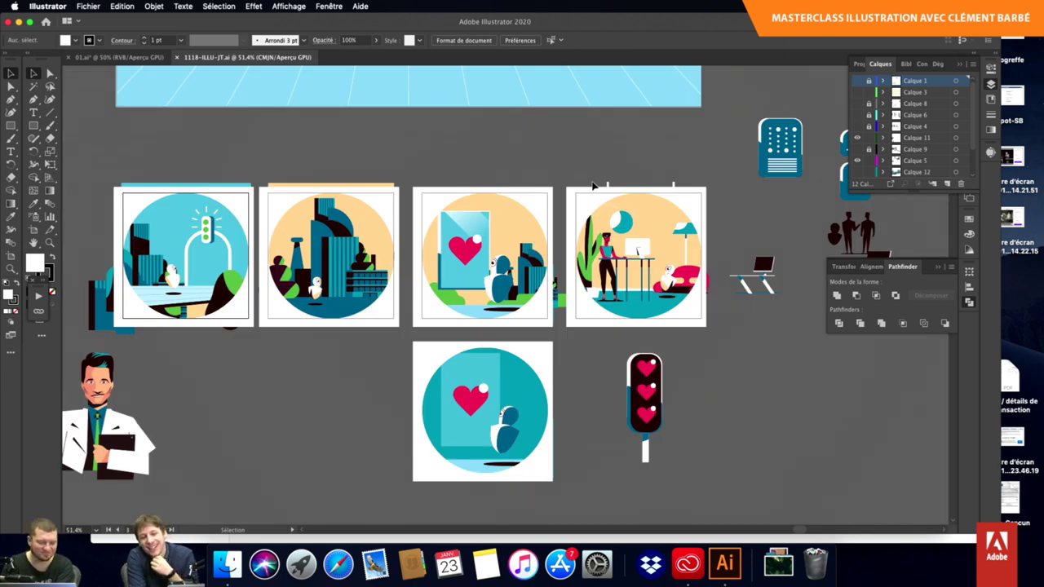
pyautogui.click(593, 186)
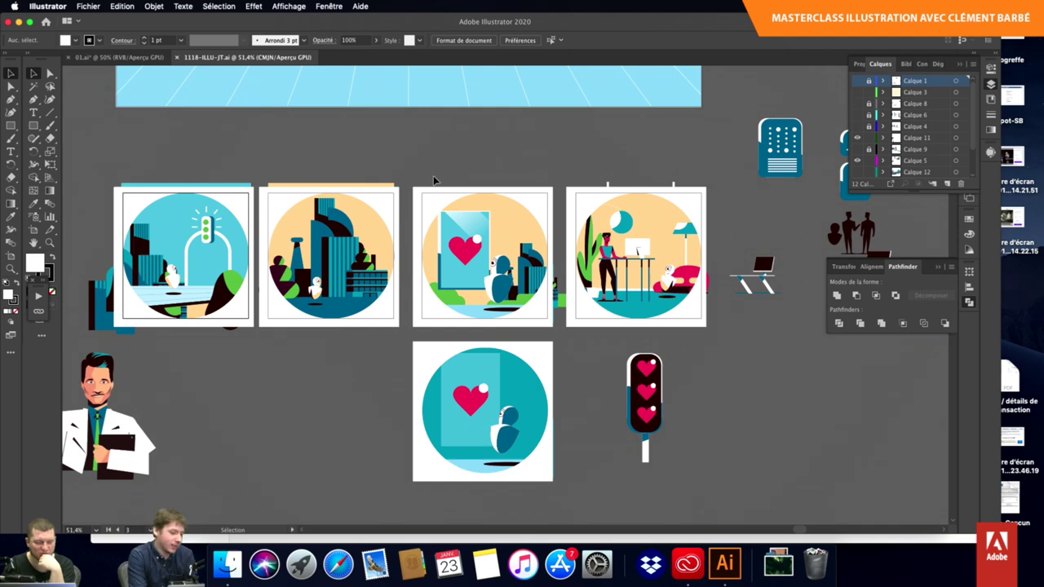
pyautogui.scroll(-2, 435, 182)
pyautogui.scroll(-1, 435, 181)
pyautogui.hscroll(-2, 433, 175)
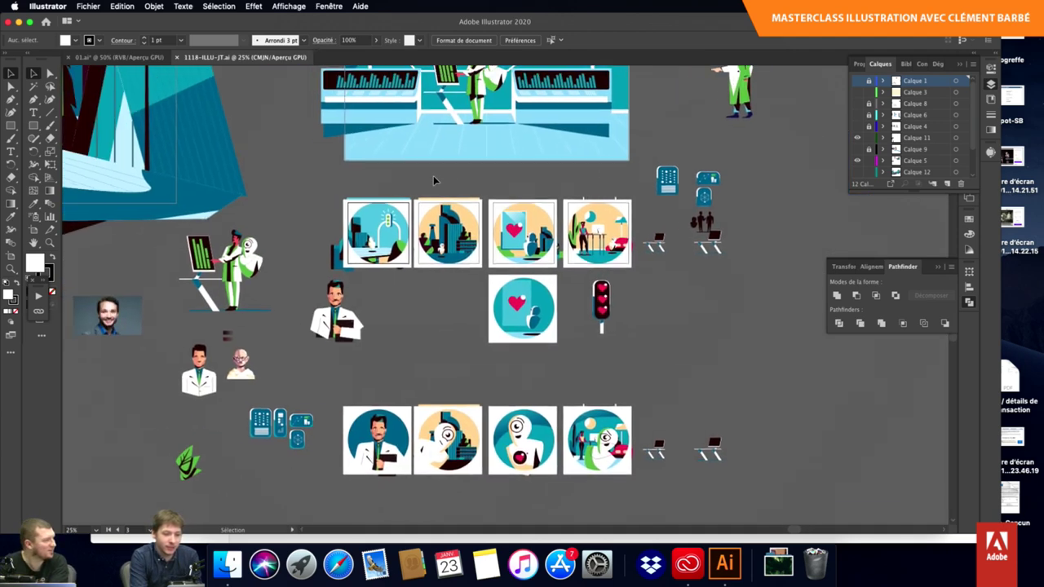
pyautogui.hscroll(-5, 433, 176)
pyautogui.scroll(2, 433, 175)
pyautogui.hscroll(-5, 434, 175)
pyautogui.scroll(2, 434, 175)
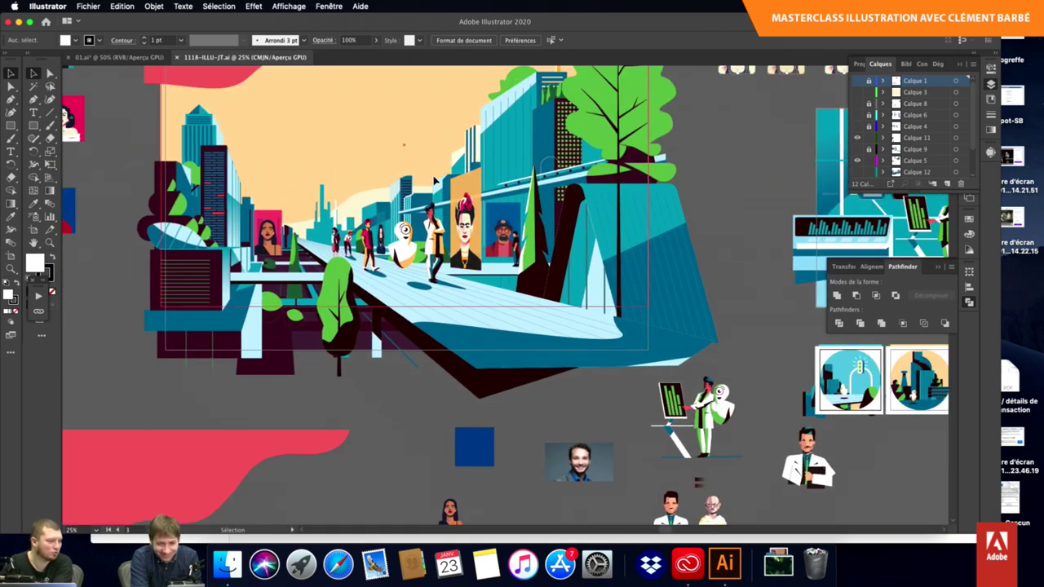
# Toggle the Calque 1 sketch layer to compare, leave it visible and unlock it.
pyautogui.click(856, 81)
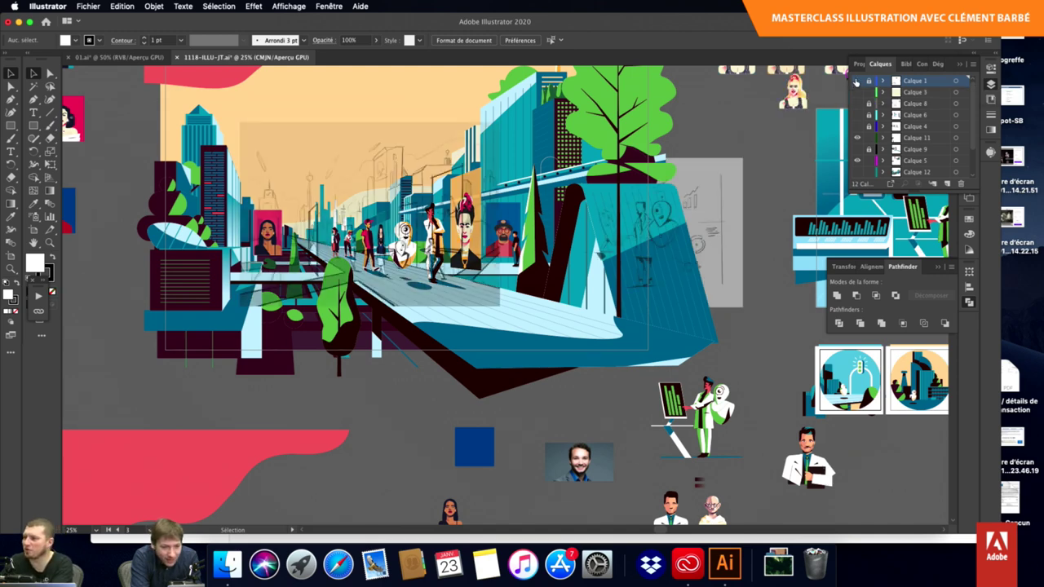
pyautogui.click(857, 80)
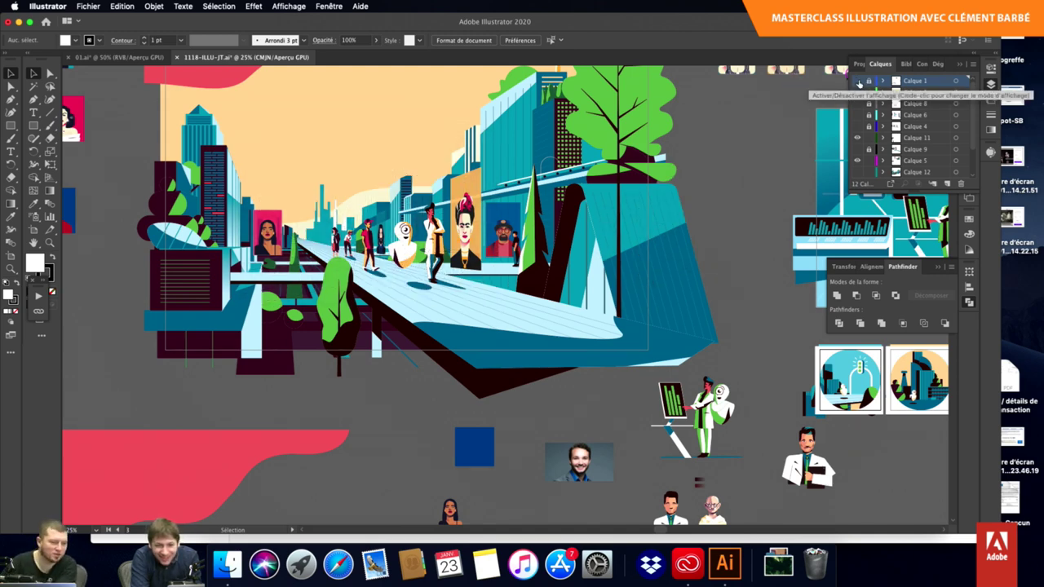
pyautogui.scroll(1, 642, 177)
pyautogui.hscroll(-1, 642, 177)
pyautogui.scroll(2, 642, 176)
pyautogui.hscroll(-1, 643, 176)
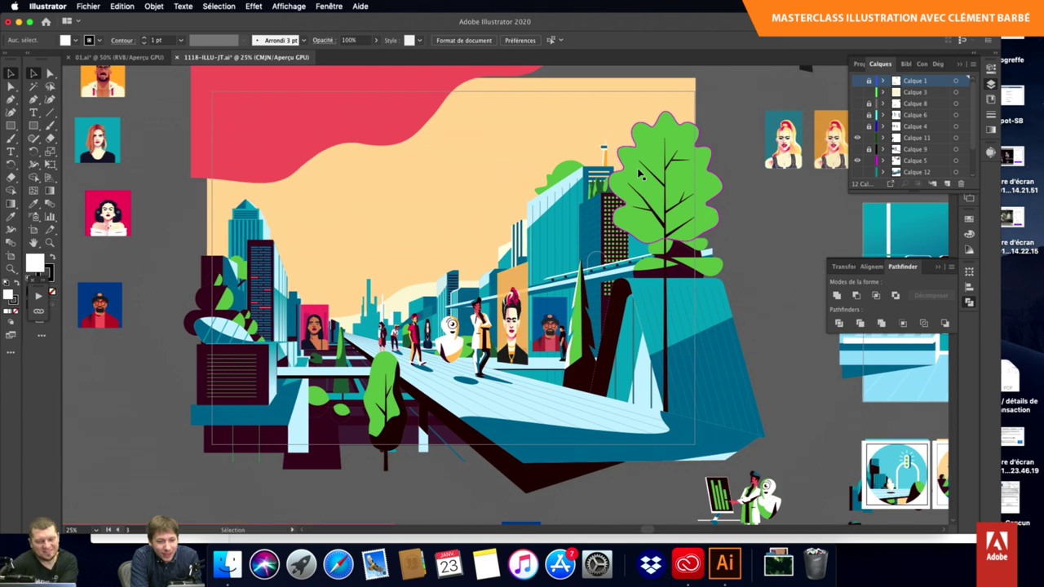
pyautogui.click(857, 81)
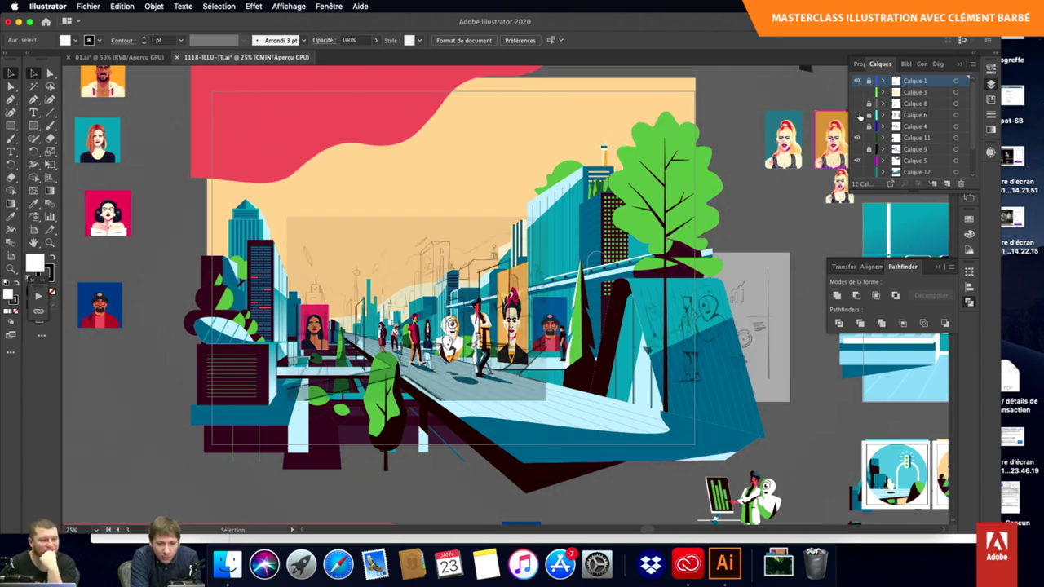
pyautogui.click(870, 82)
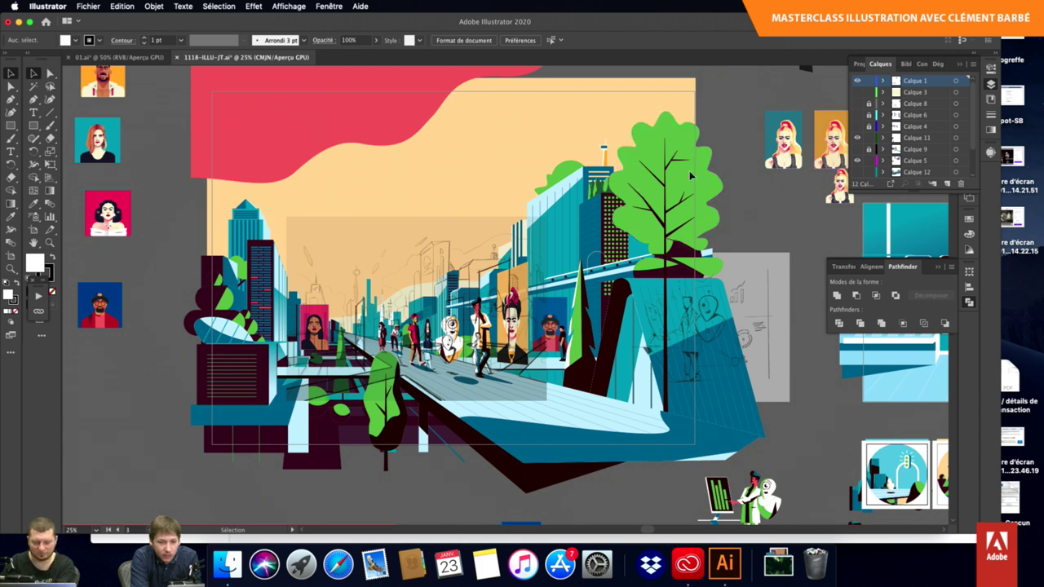
# Scale the rough sketch image up and move it over the artboard.
pyautogui.click(507, 261)
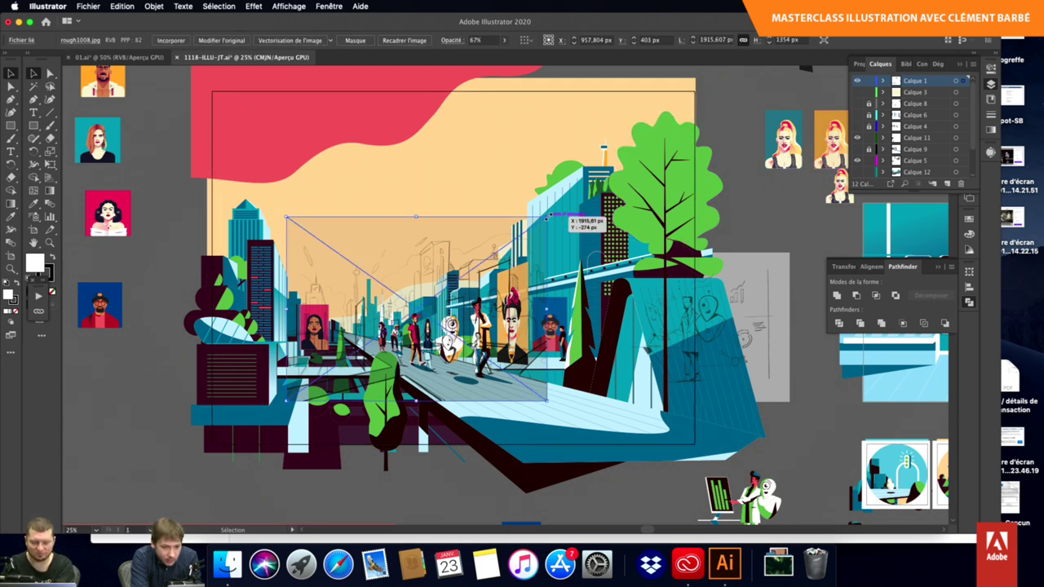
pyautogui.moveTo(546, 217)
pyautogui.mouseDown()
pyautogui.moveTo(644, 129)
pyautogui.moveTo(646, 147)
pyautogui.mouseUp()
pyautogui.moveTo(576, 198); pyautogui.dragTo(600, 143)
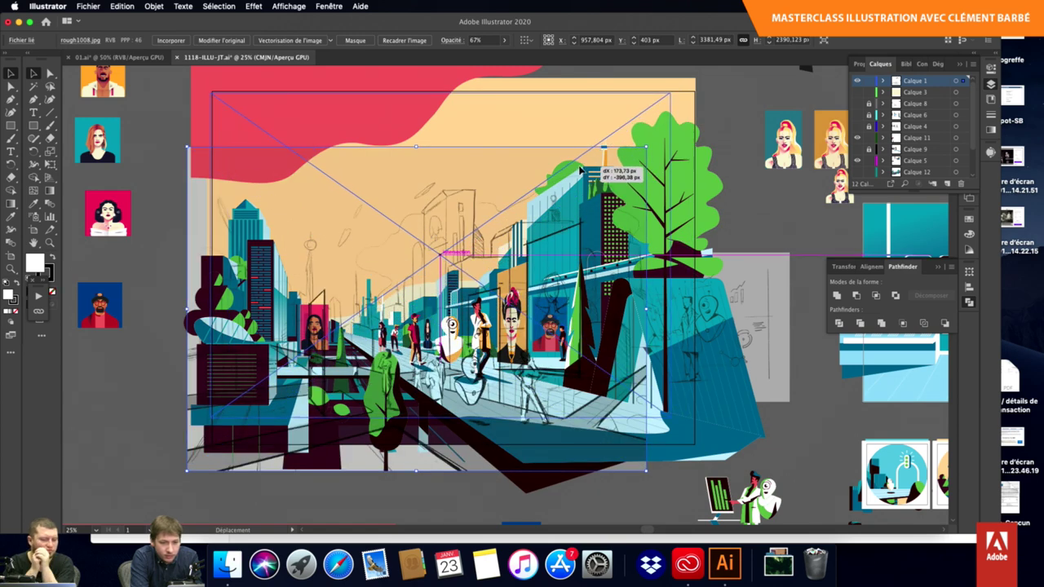
# Hide the coloured illustration layers so only the sketch remains visible.
pyautogui.click(856, 160)
pyautogui.scroll(-2, 856, 167)
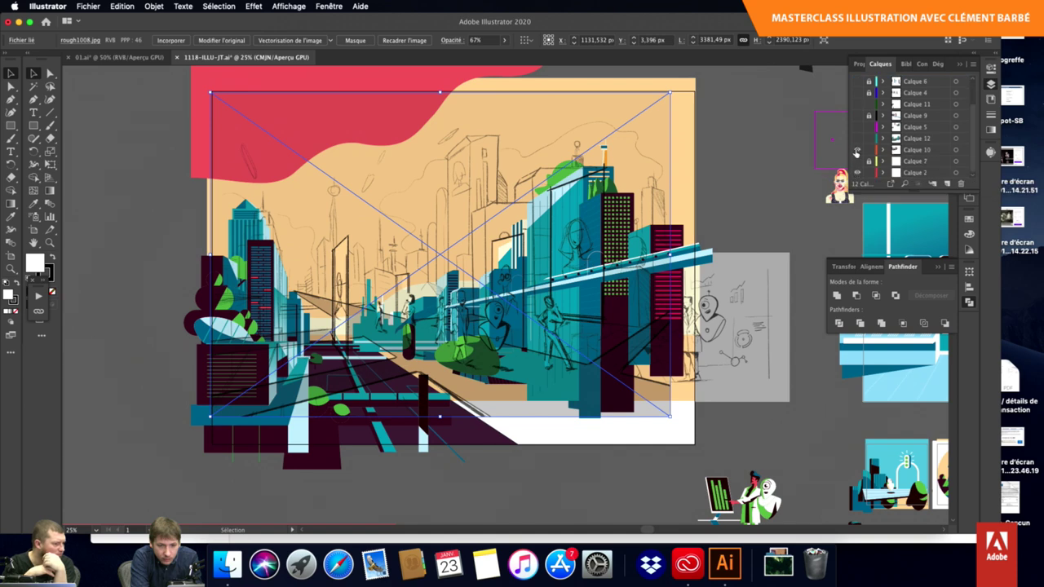
pyautogui.click(856, 152)
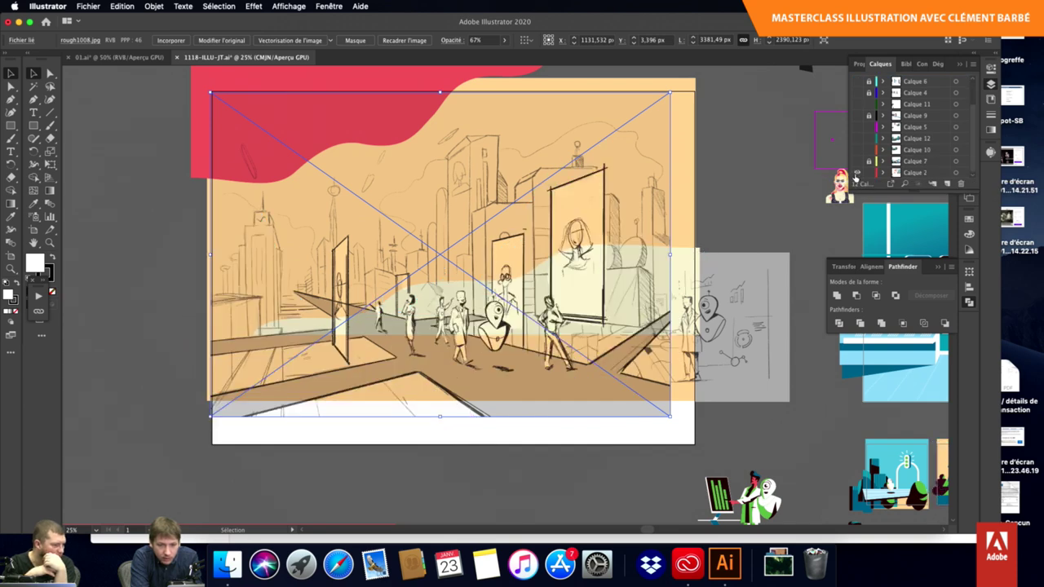
pyautogui.click(856, 172)
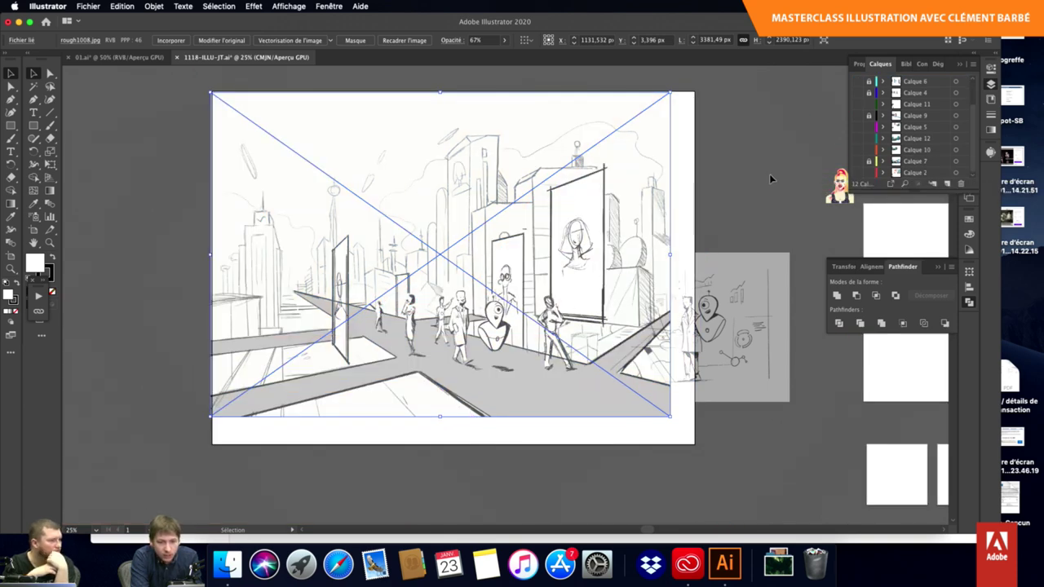
pyautogui.scroll(3, 924, 109)
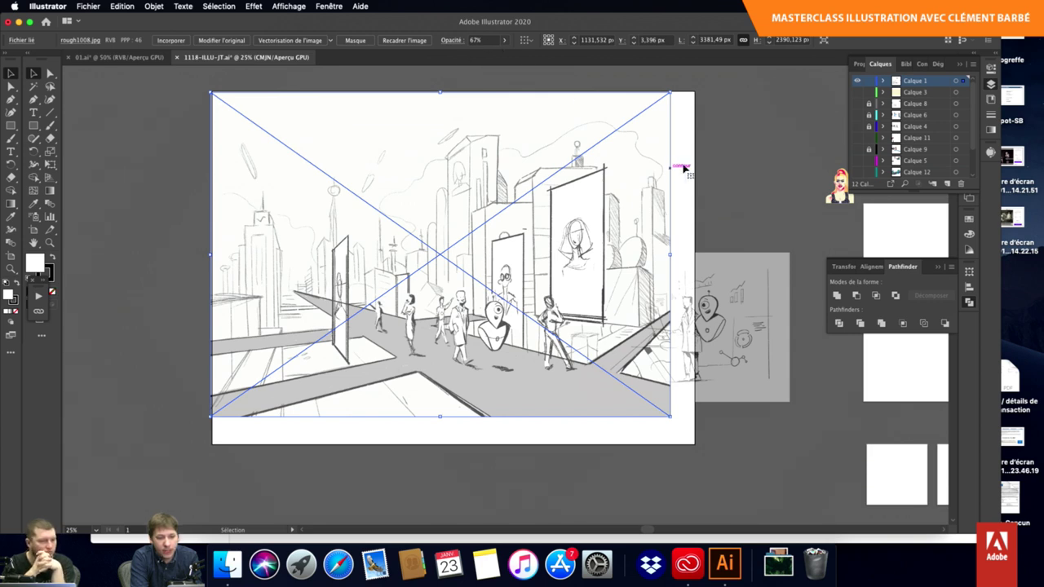
# On a new layer, draw a strokeless rectangle covering the whole artboard.
pyautogui.click(947, 184)
pyautogui.press('m')
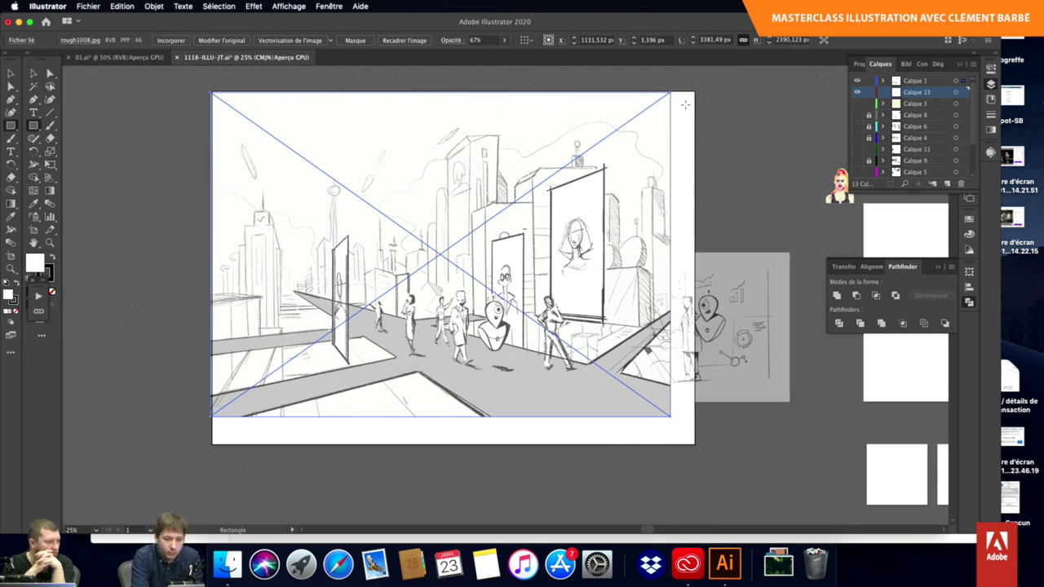
pyautogui.moveTo(696, 90); pyautogui.dragTo(210, 444)
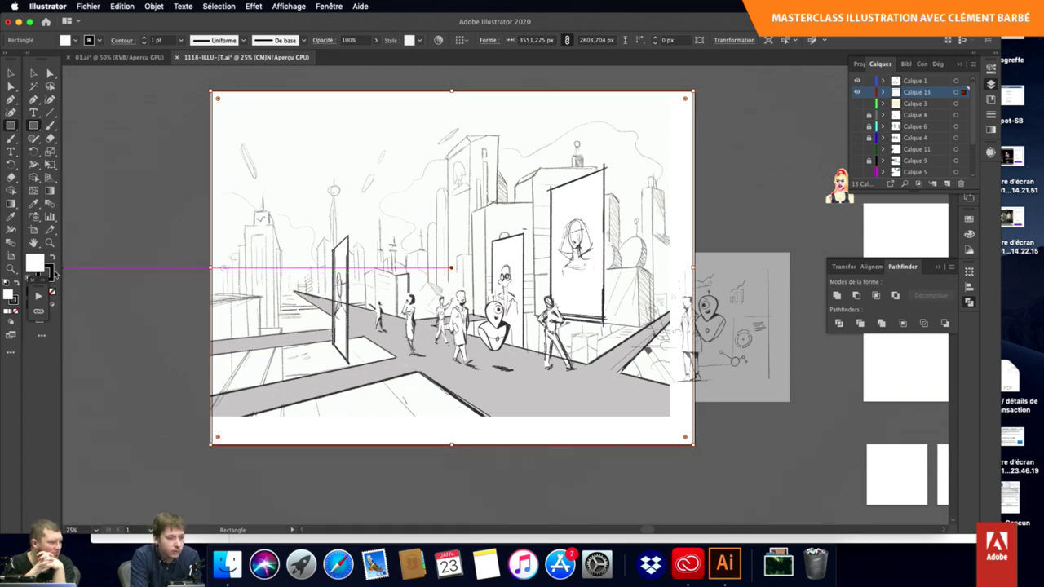
pyautogui.click(51, 274)
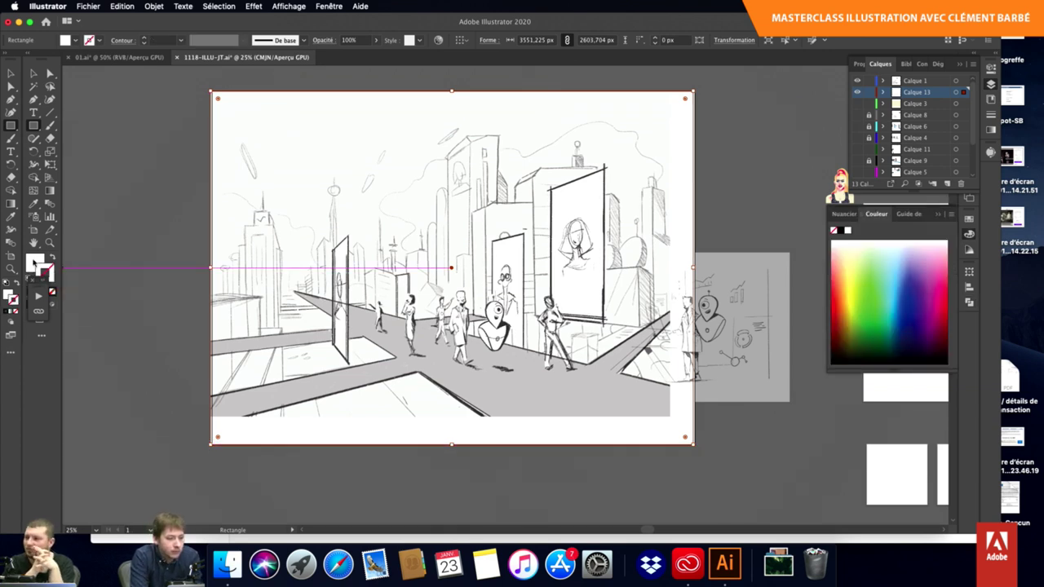
pyautogui.click(52, 292)
# Fill the rectangle light blue, add a new layer, and lock background layer Calque 13.
pyautogui.click(900, 297)
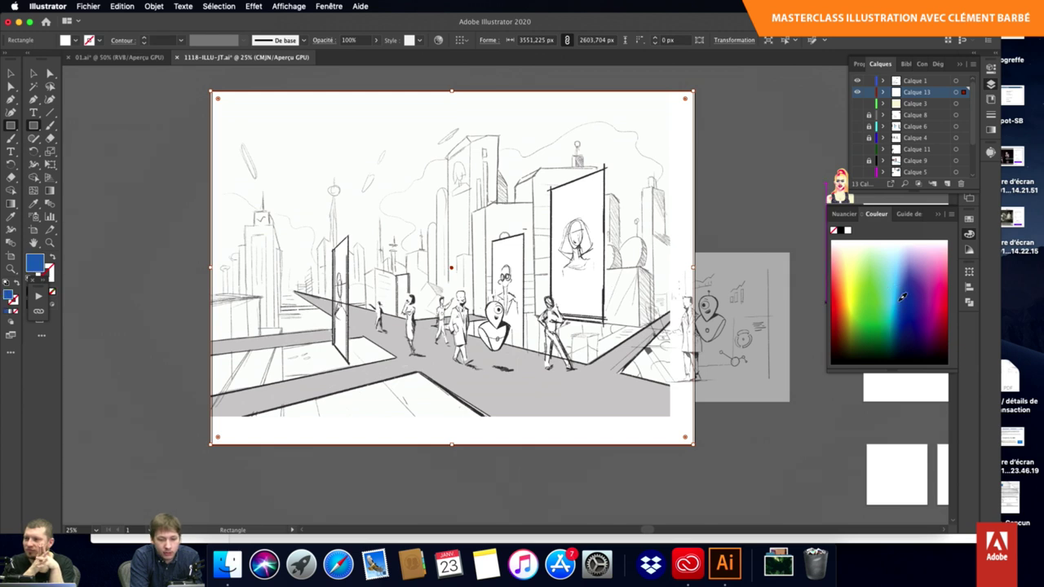
pyautogui.click(898, 293)
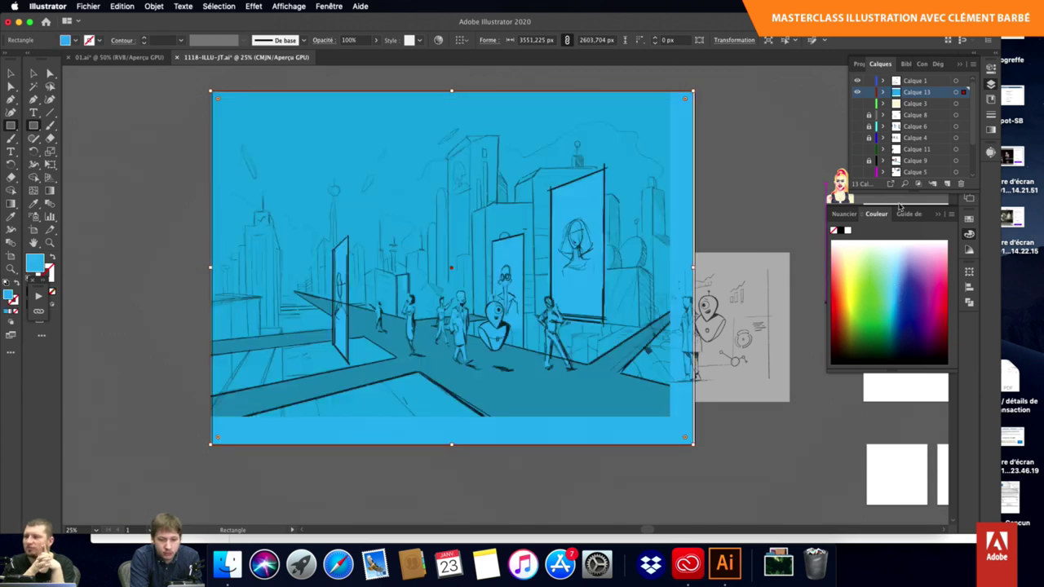
pyautogui.click(948, 183)
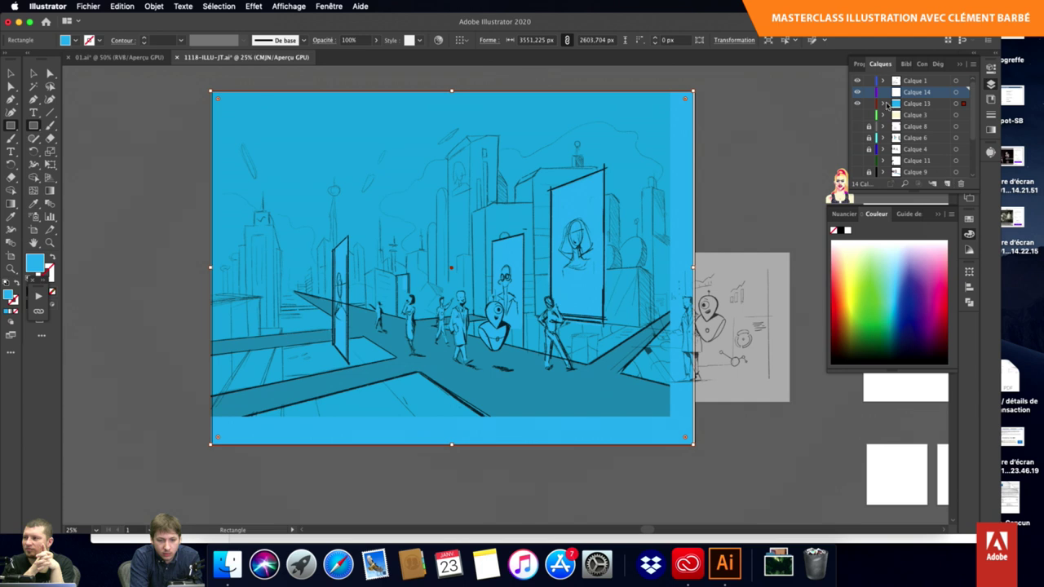
pyautogui.click(870, 105)
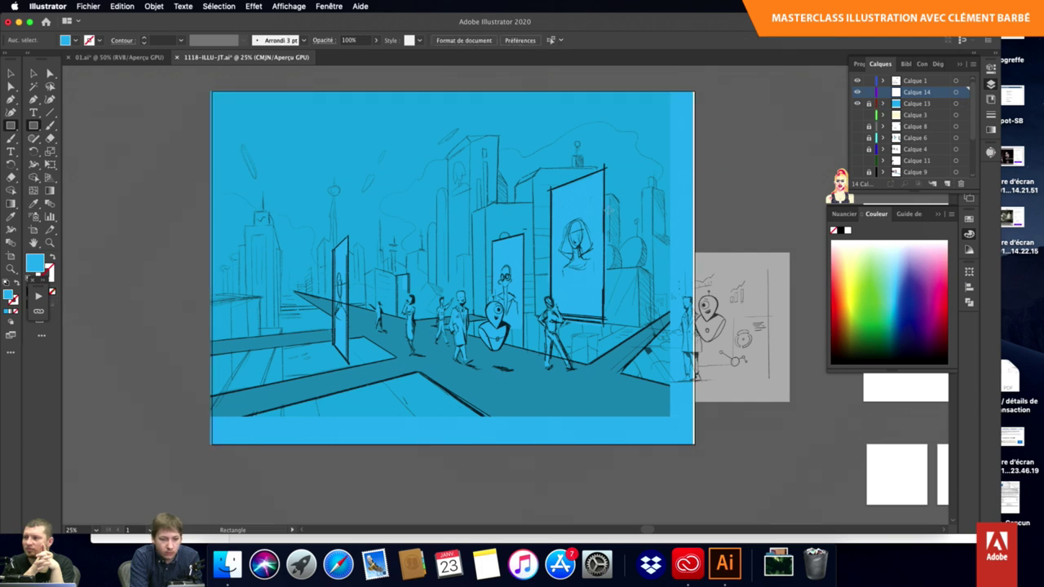
# Draw a closed street shape from the left vanishing point to the artboard's bottom-right.
pyautogui.press('p')
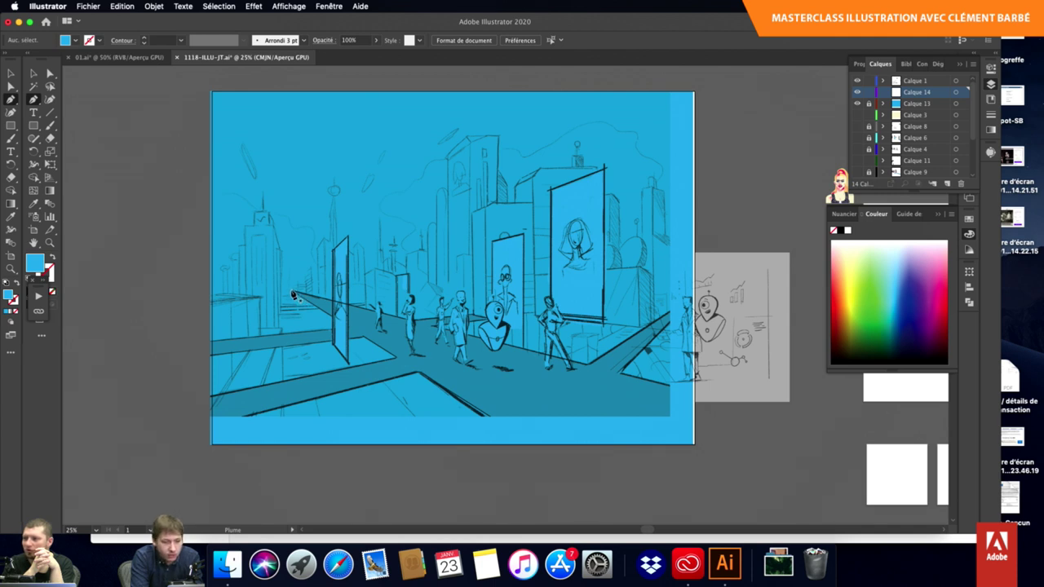
pyautogui.click(291, 292)
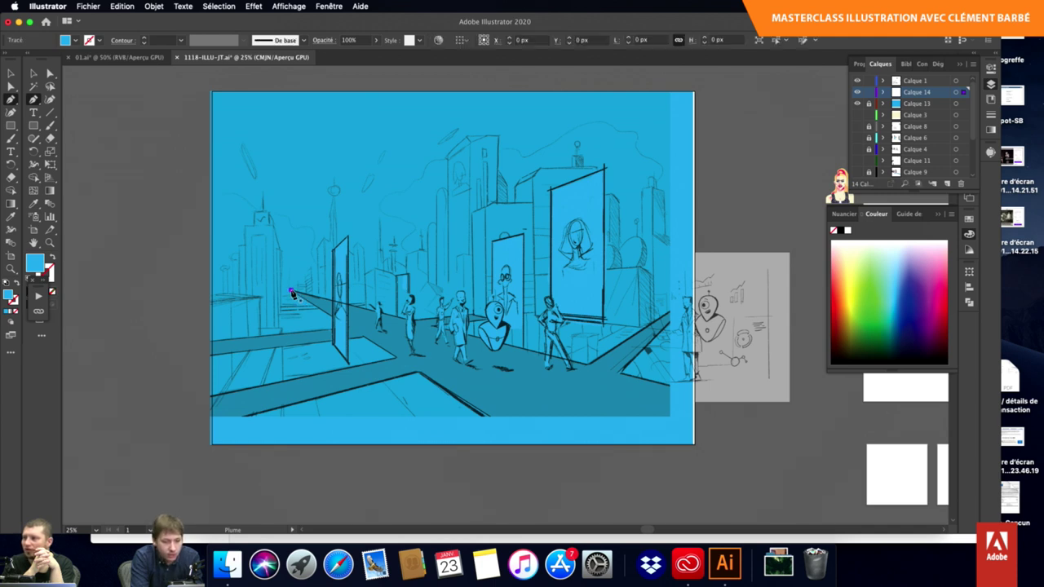
pyautogui.click(695, 393)
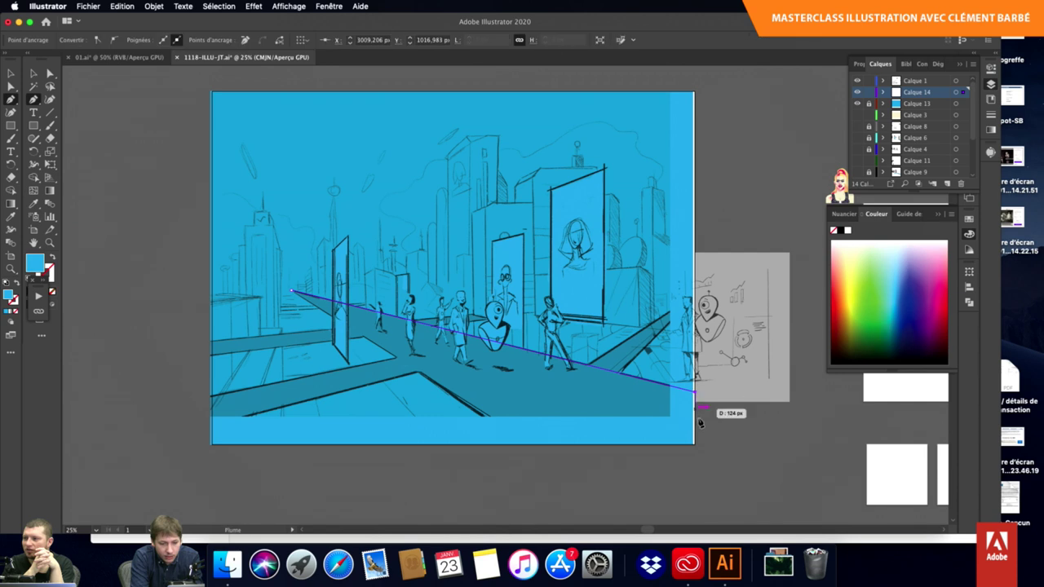
pyautogui.click(696, 444)
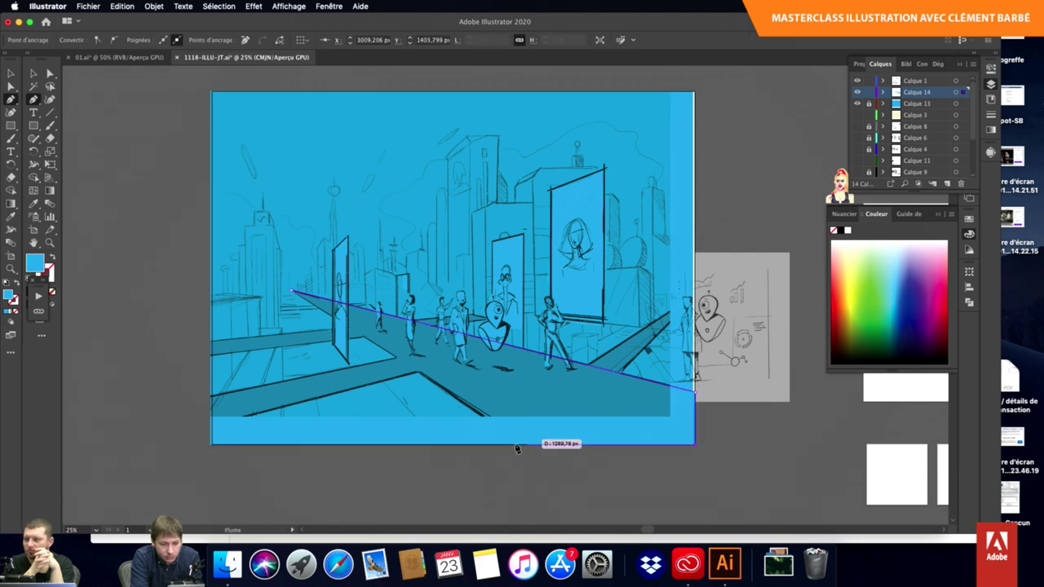
pyautogui.click(523, 445)
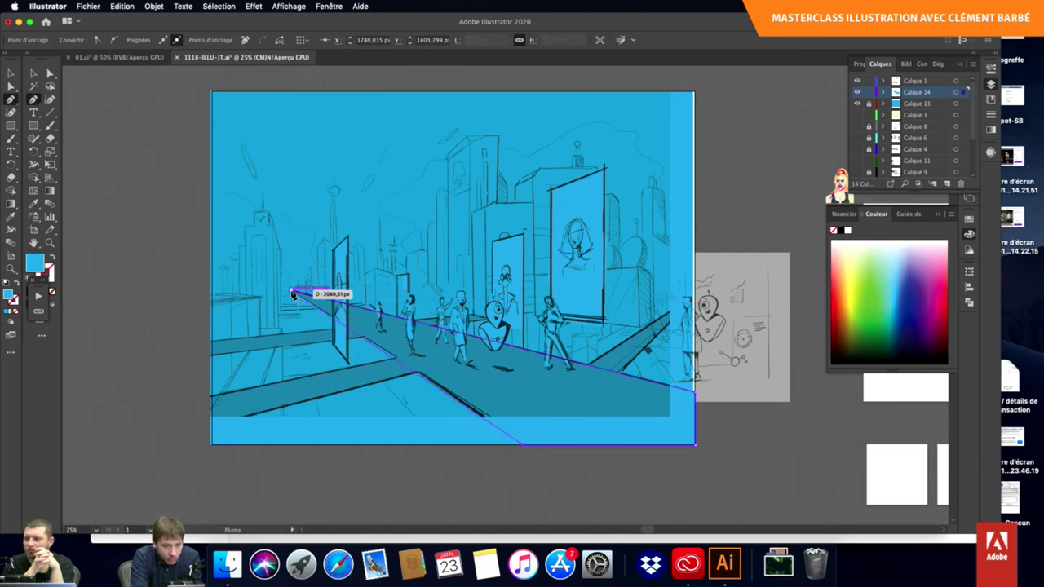
pyautogui.click(291, 291)
# Fill the street shape pale cyan and hide the sketch layer to preview it.
pyautogui.doubleClick(34, 262)
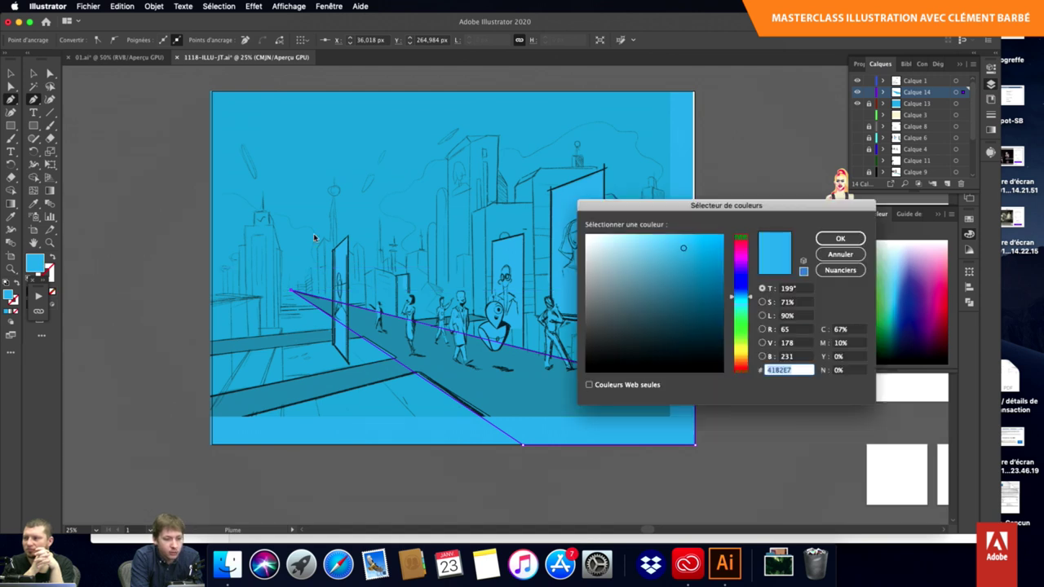
pyautogui.click(605, 236)
pyautogui.press('Return')
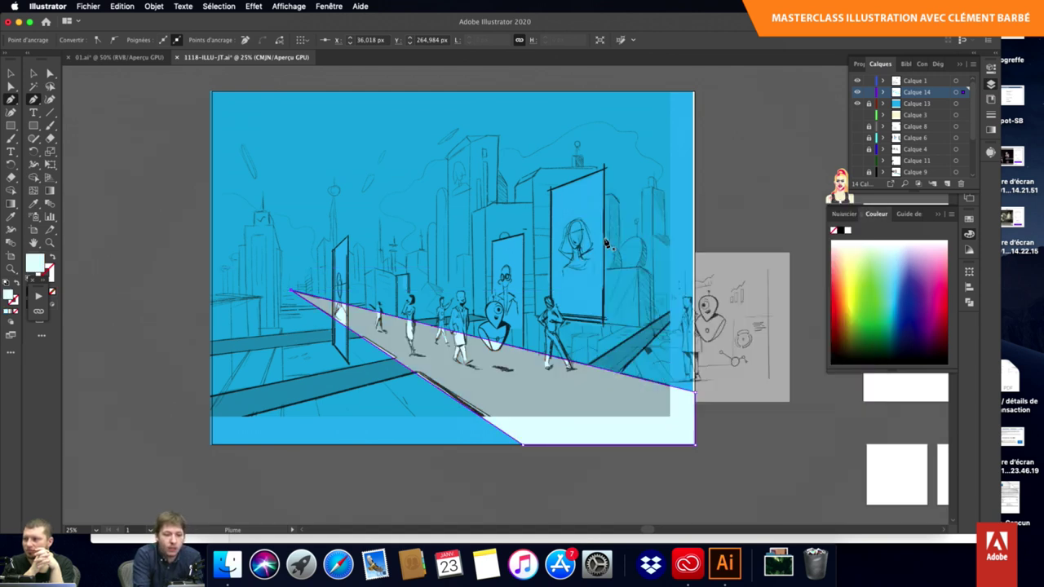
pyautogui.click(856, 91)
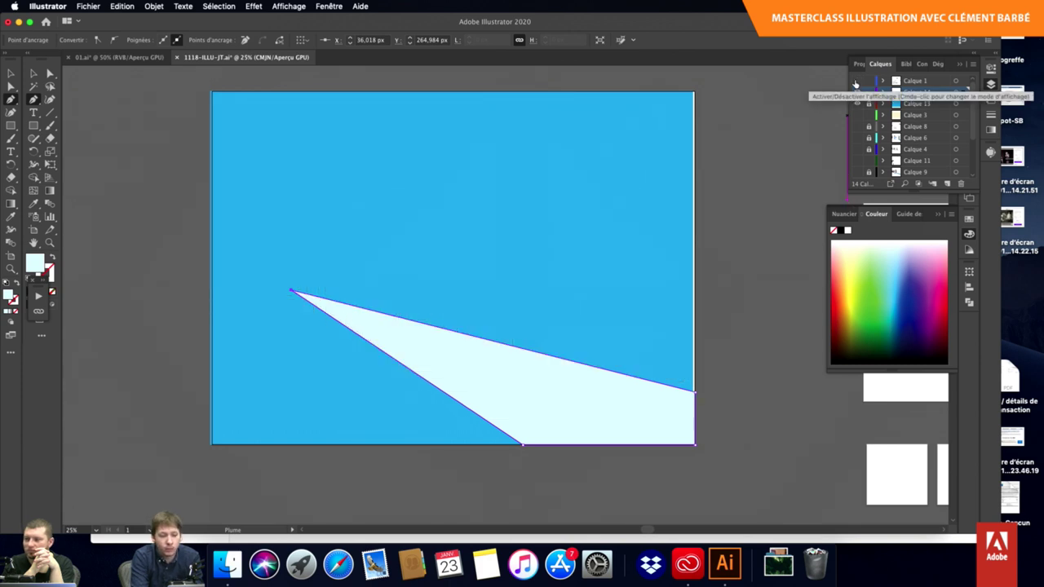
# Make the sketch layer visible again over the pale cyan road wedge.
pyautogui.click(856, 92)
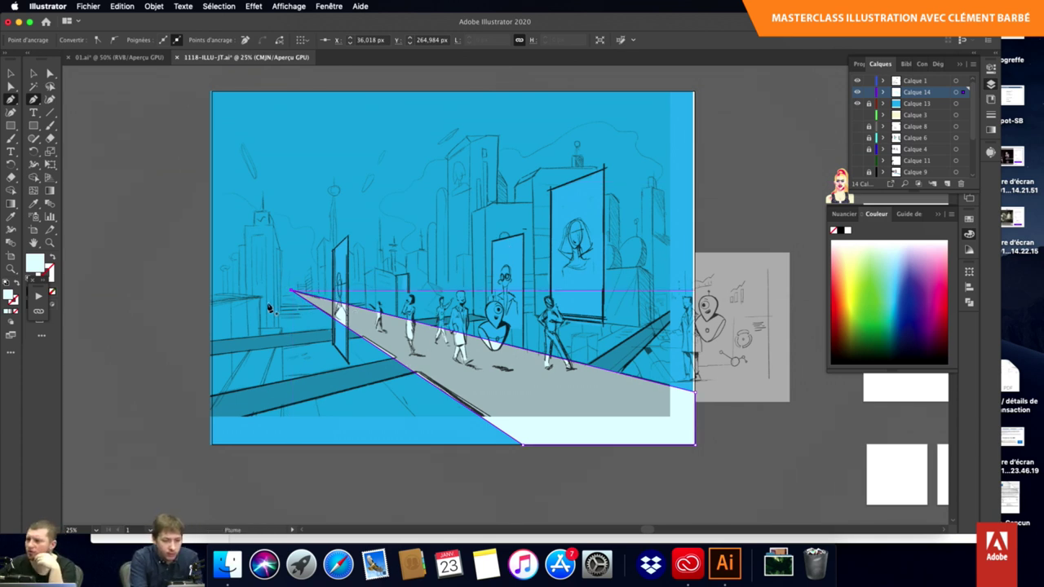
# Add a new layer and draw a triangular light cone with the Pen over the central tower.
pyautogui.scroll(2, 291, 297)
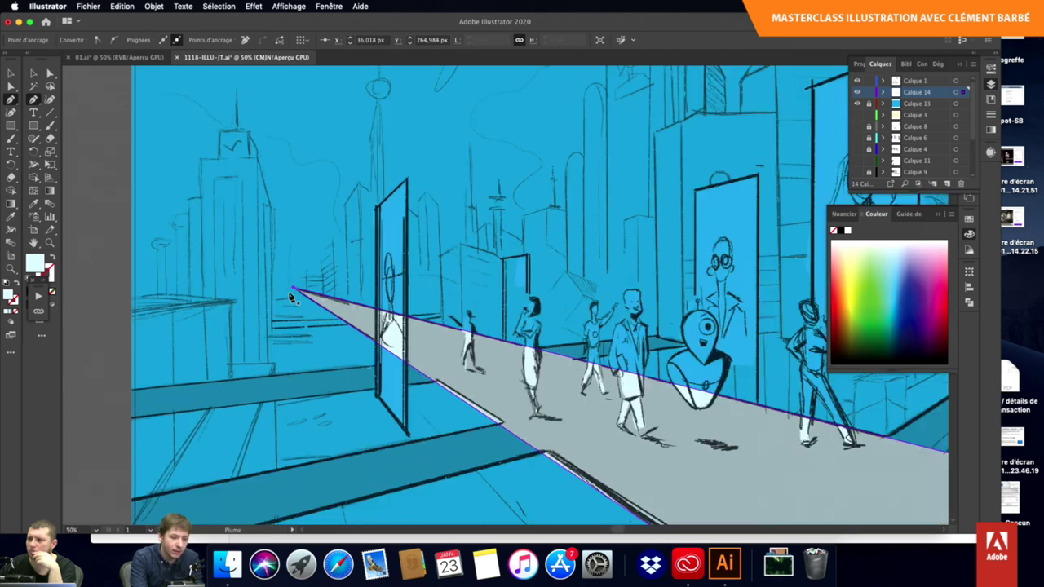
pyautogui.scroll(-1, 292, 297)
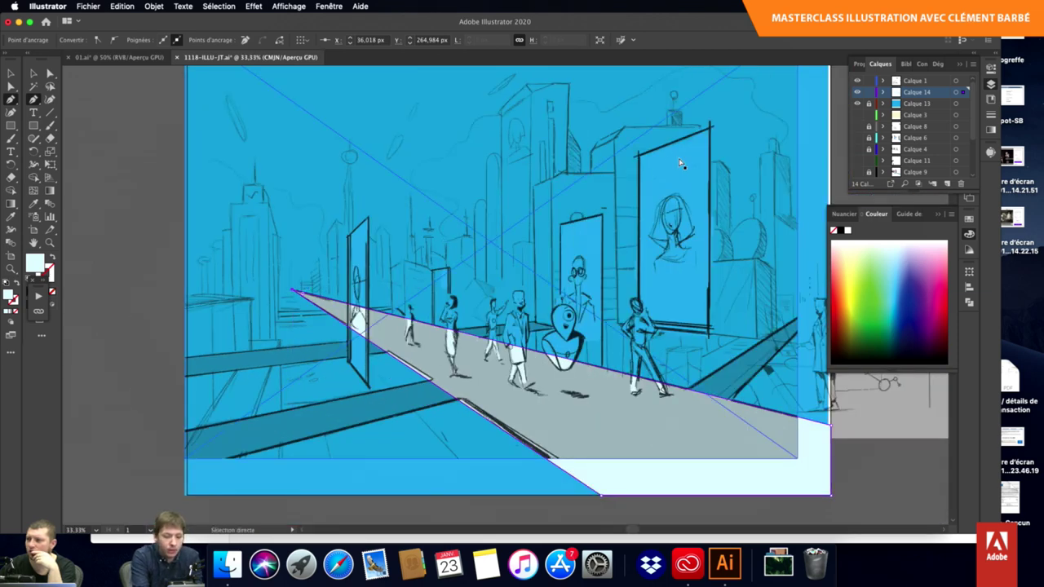
pyautogui.press('super+alt+n')
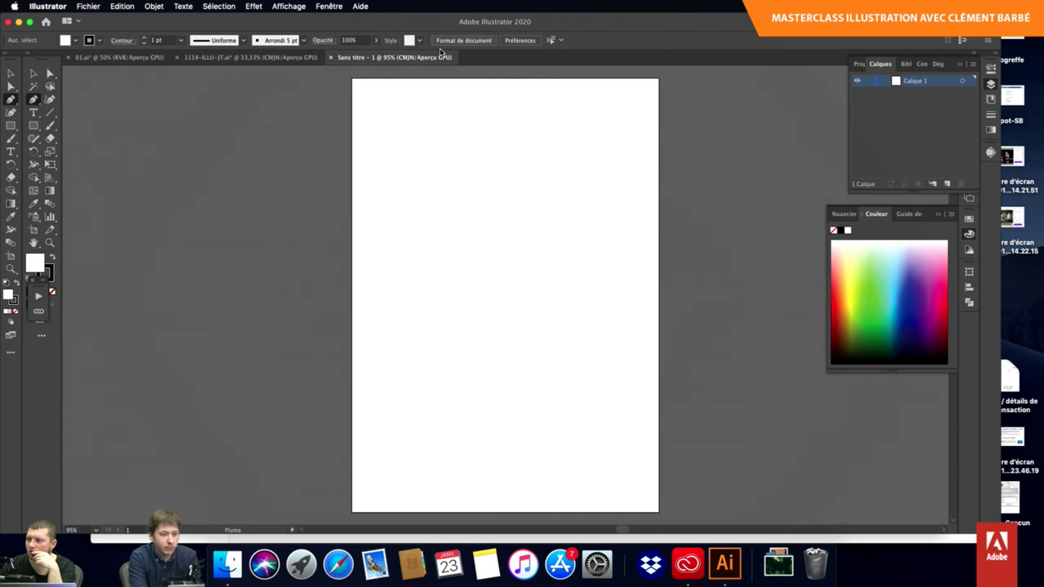
pyautogui.click(251, 57)
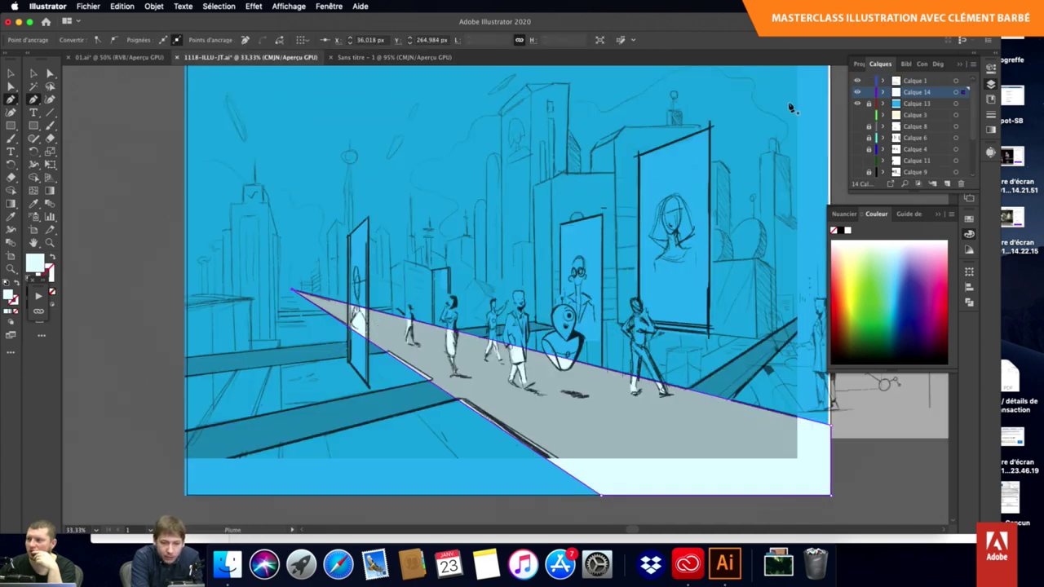
pyautogui.click(947, 185)
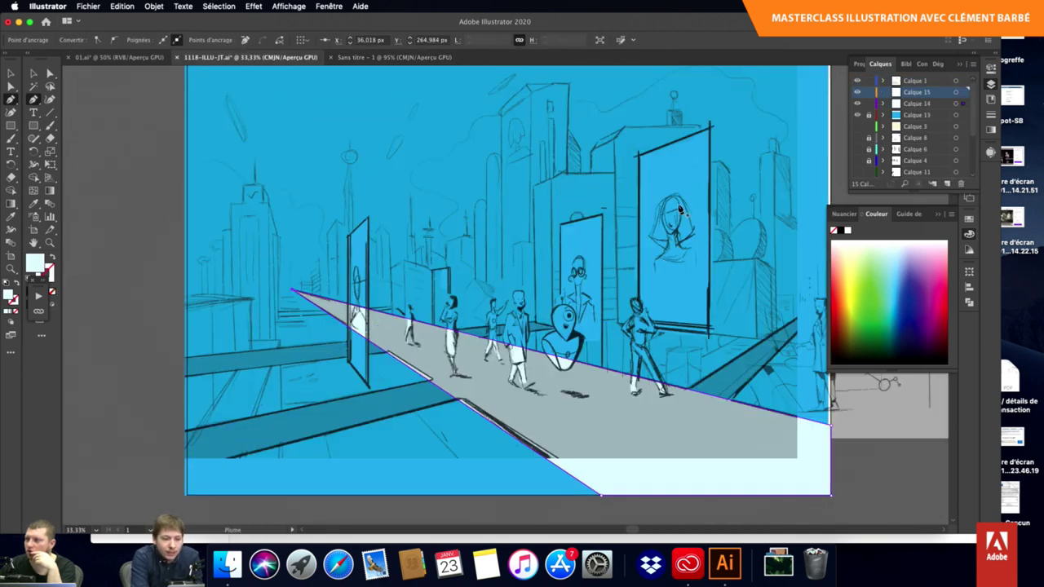
pyautogui.scroll(2, 681, 210)
pyautogui.hscroll(2, 681, 210)
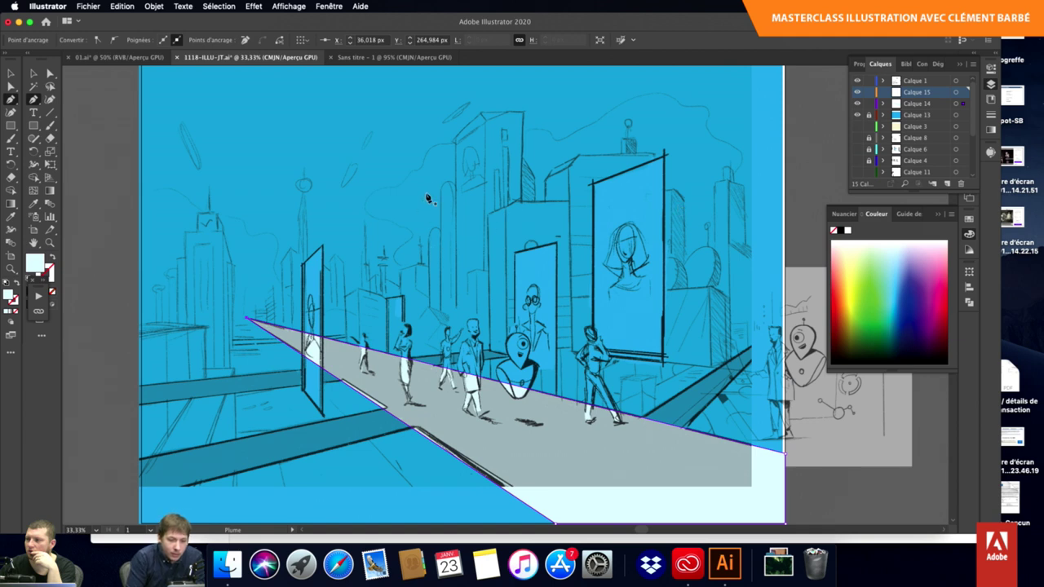
pyautogui.click(481, 115)
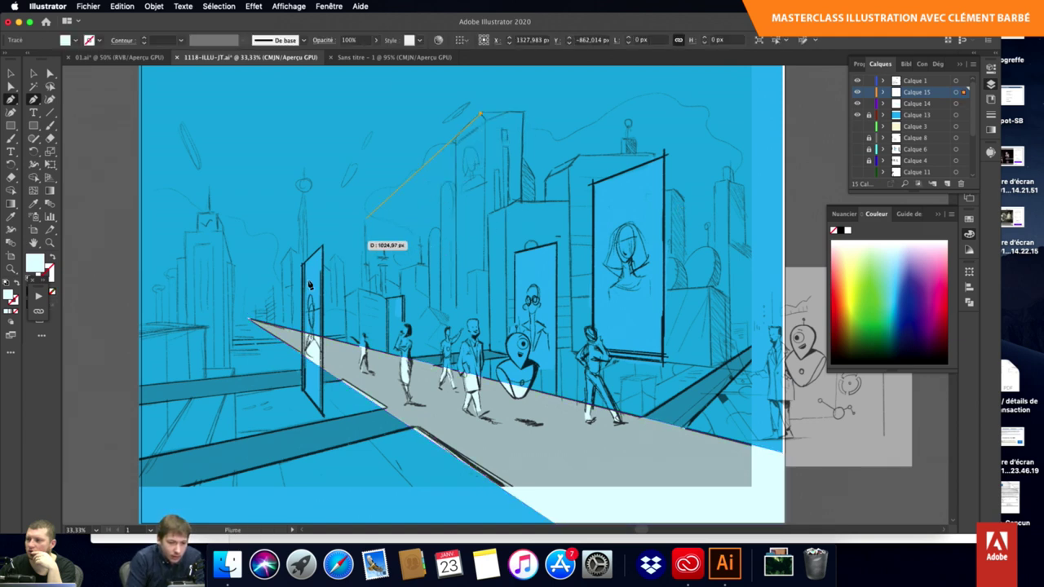
pyautogui.click(247, 318)
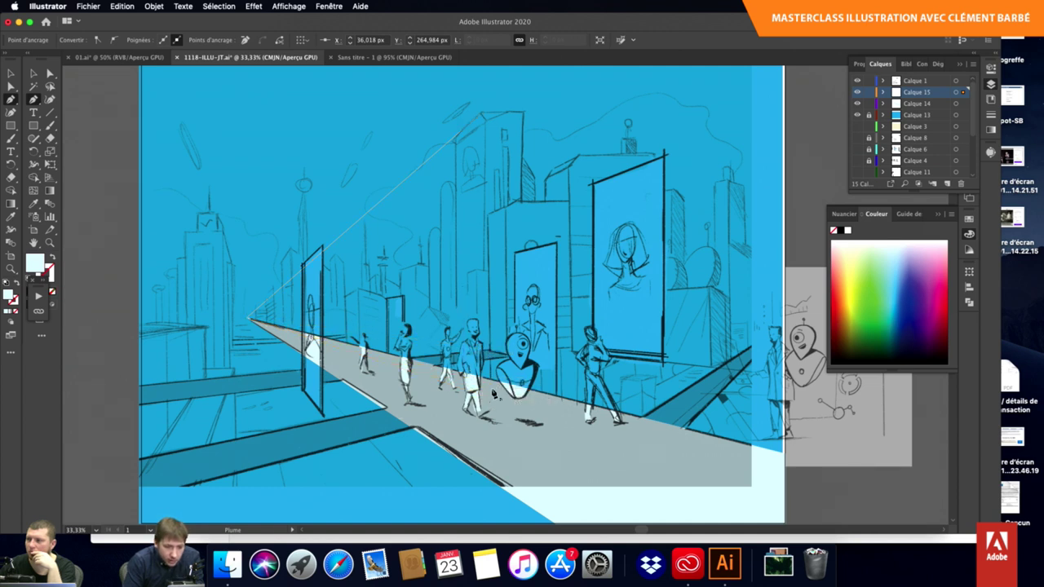
pyautogui.click(491, 397)
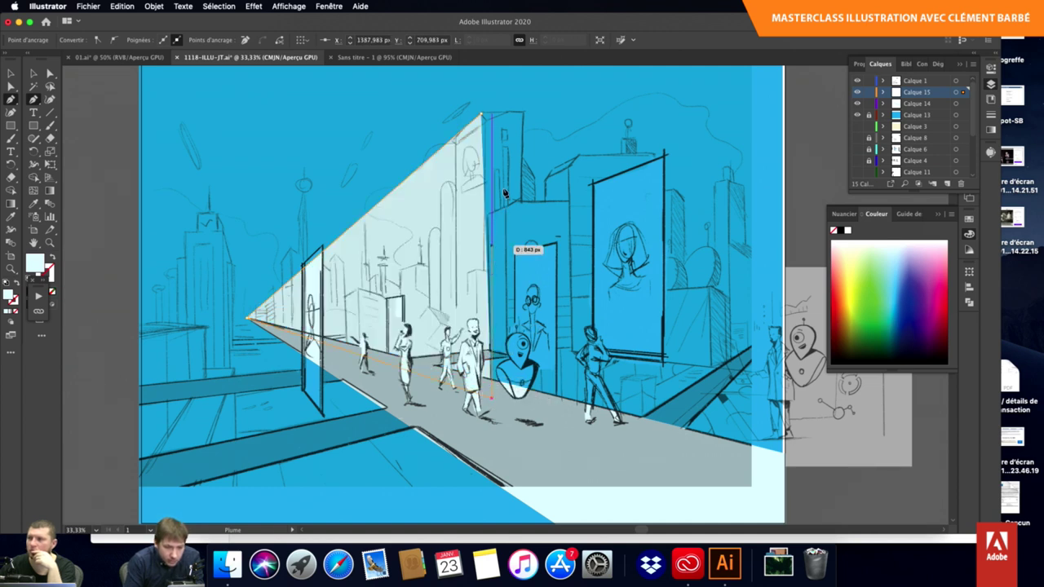
pyautogui.click(482, 114)
# Draw a tall rectangle over the tower, lock Calque 1, and intersect it with the cone.
pyautogui.press('m')
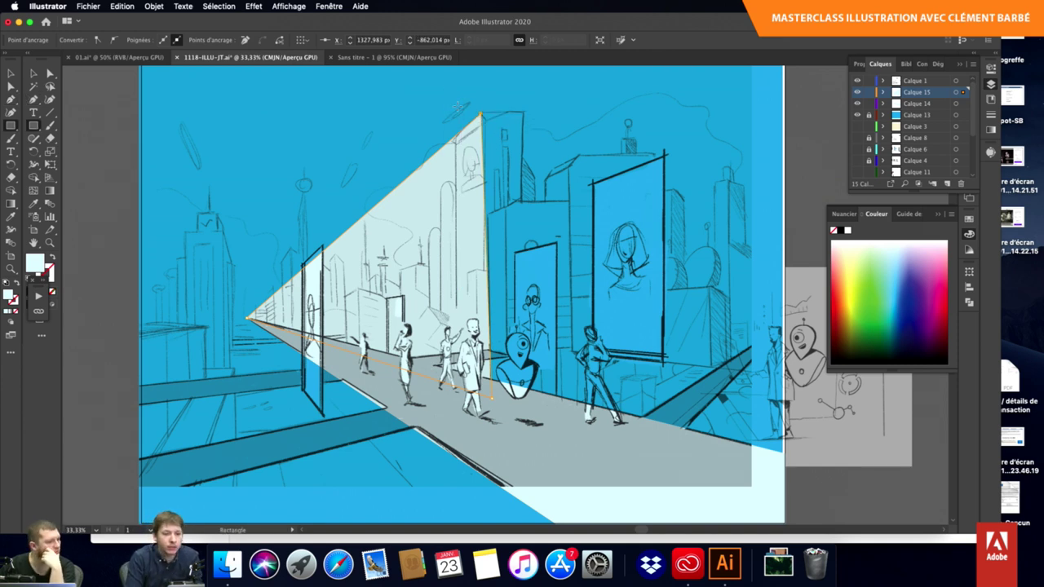
pyautogui.moveTo(457, 85); pyautogui.dragTo(483, 398)
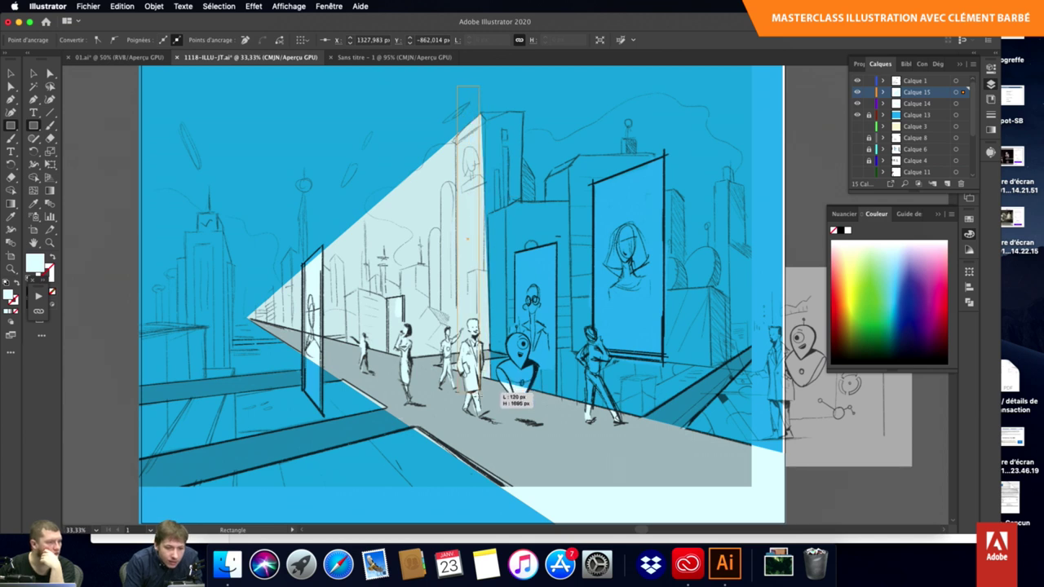
pyautogui.moveTo(483, 398); pyautogui.dragTo(480, 398)
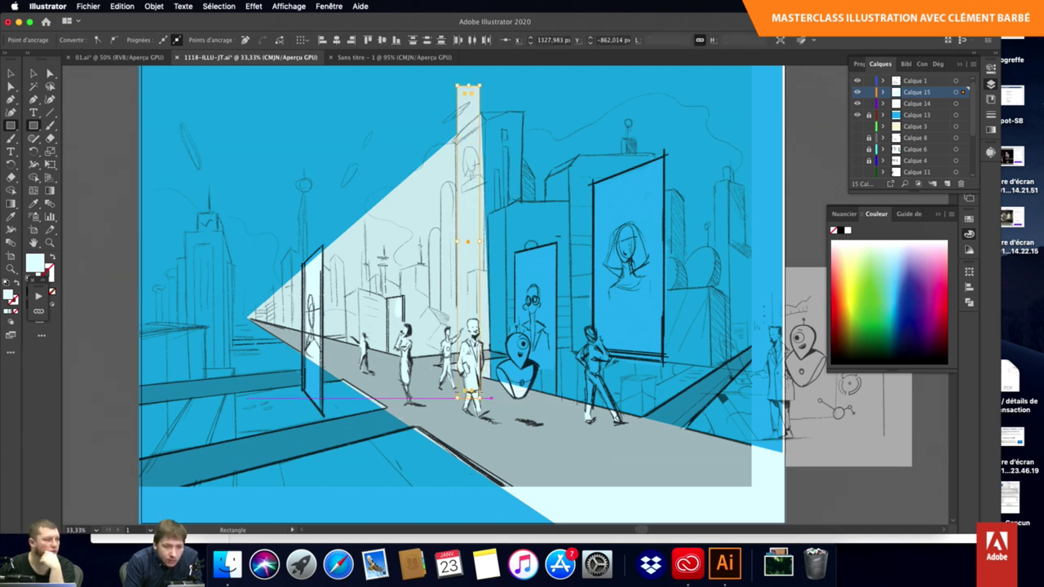
pyautogui.press('v')
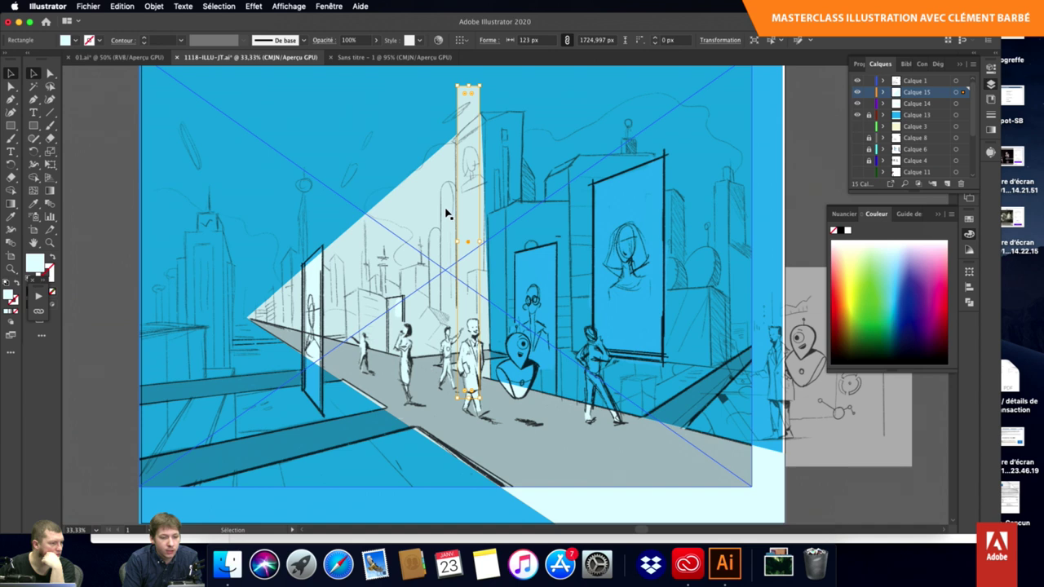
pyautogui.keyDown('shift'); pyautogui.click(447, 214); pyautogui.keyUp('shift')
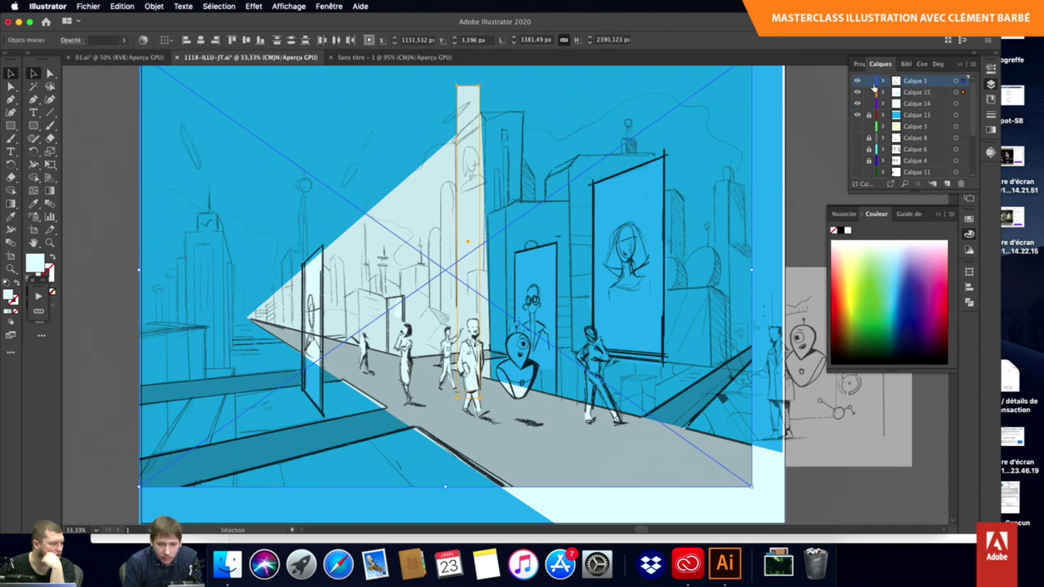
pyautogui.click(870, 81)
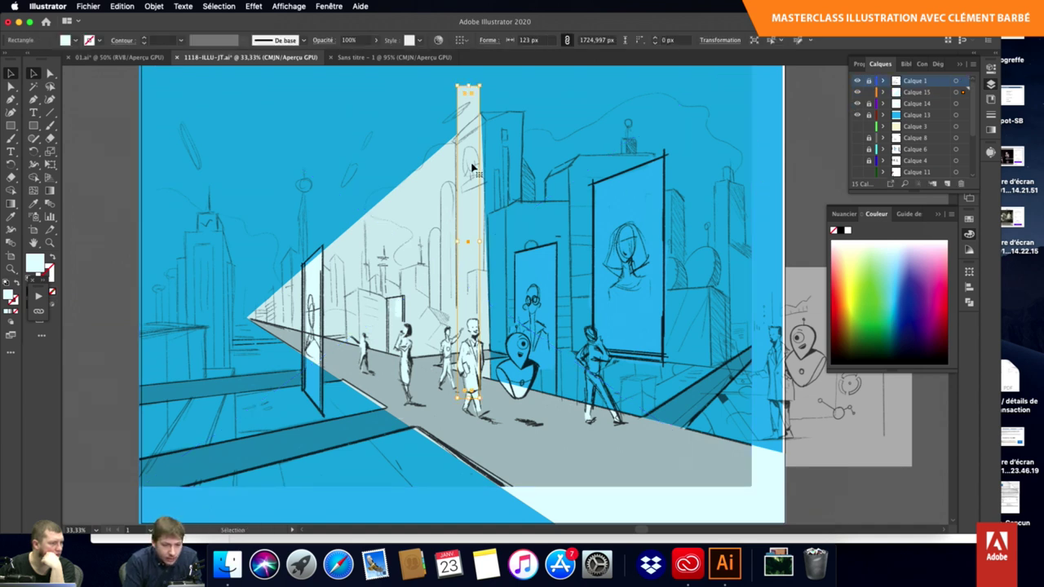
pyautogui.keyDown('shift'); pyautogui.click(452, 184); pyautogui.keyUp('shift')
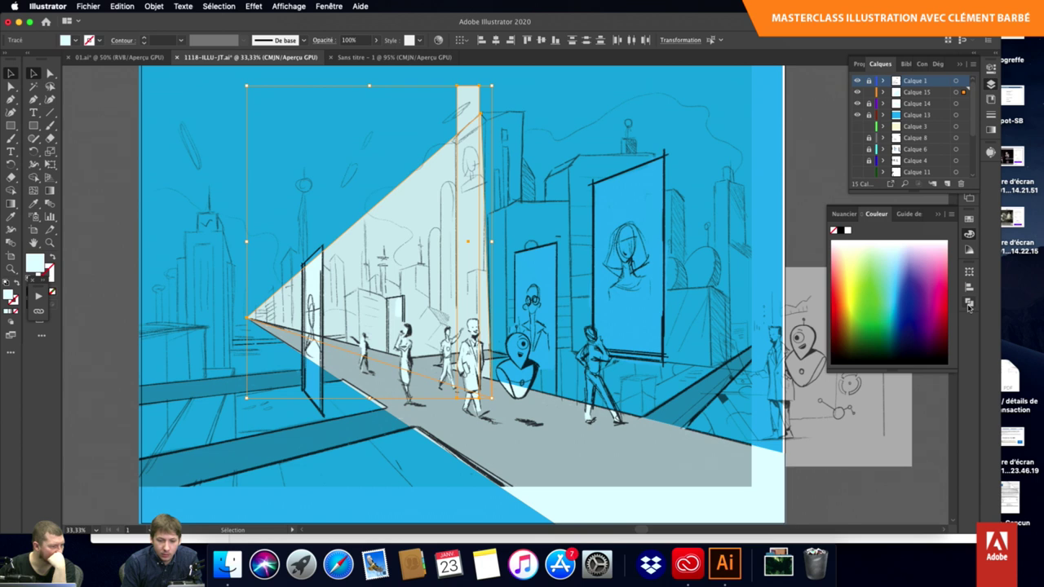
pyautogui.click(970, 304)
pyautogui.click(877, 296)
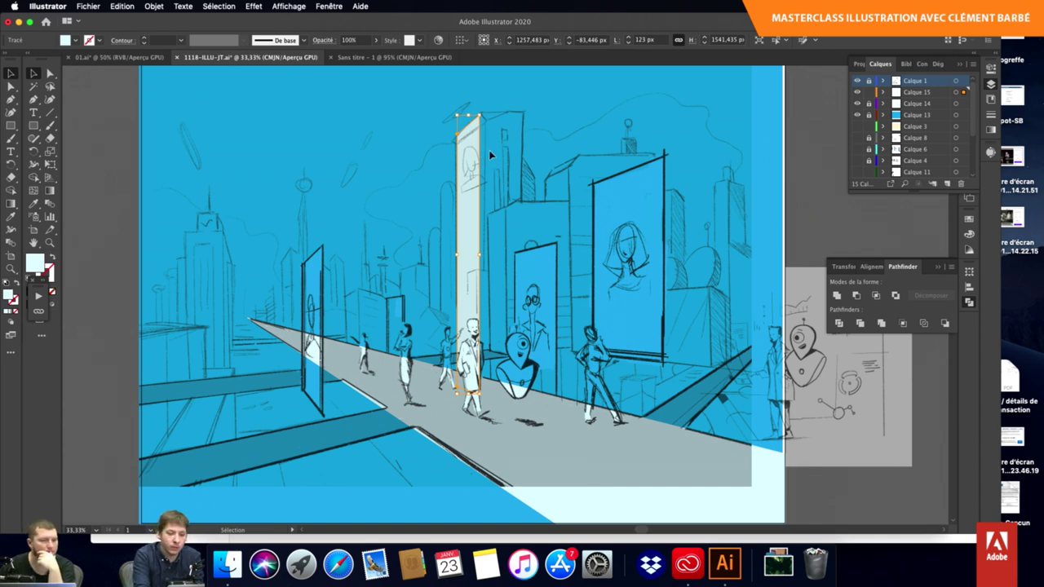
# Draw the tower's front-face rectangle beside the strip with a darker grey-teal fill.
pyautogui.press('m')
pyautogui.scroll(2, 489, 151)
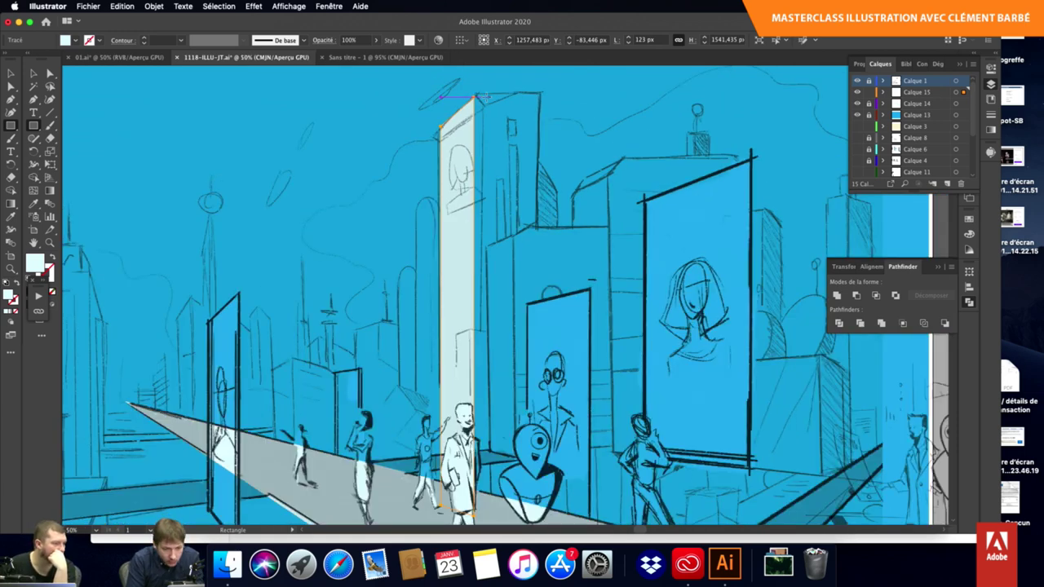
pyautogui.moveTo(476, 95); pyautogui.dragTo(530, 504)
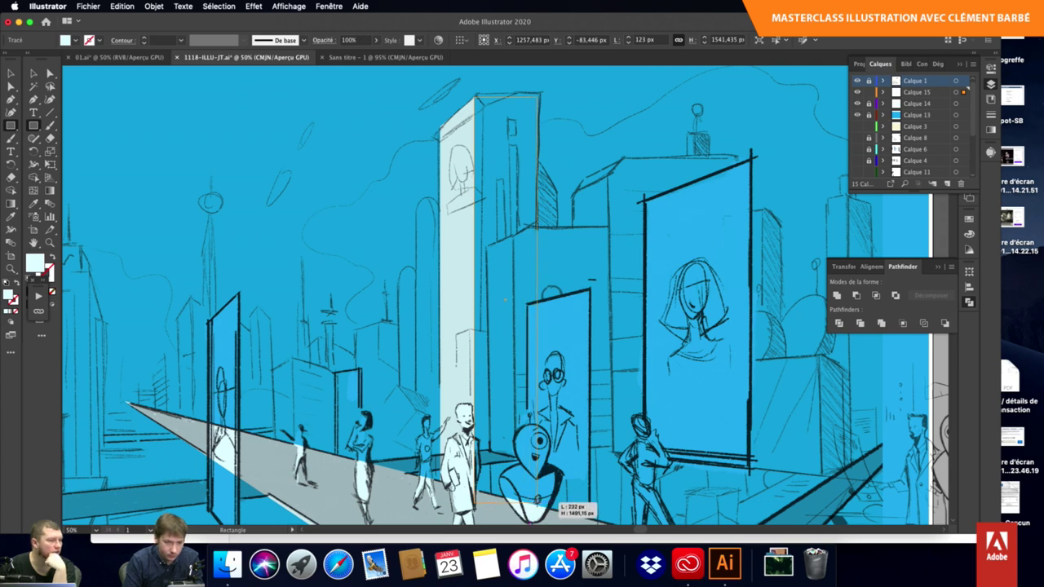
pyautogui.moveTo(530, 504); pyautogui.dragTo(538, 500)
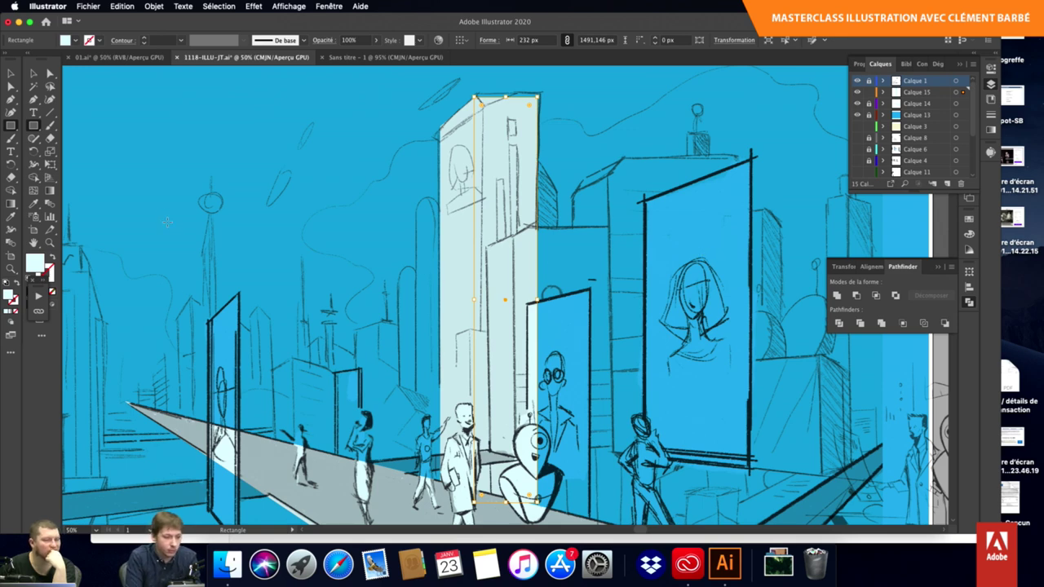
pyautogui.doubleClick(41, 264)
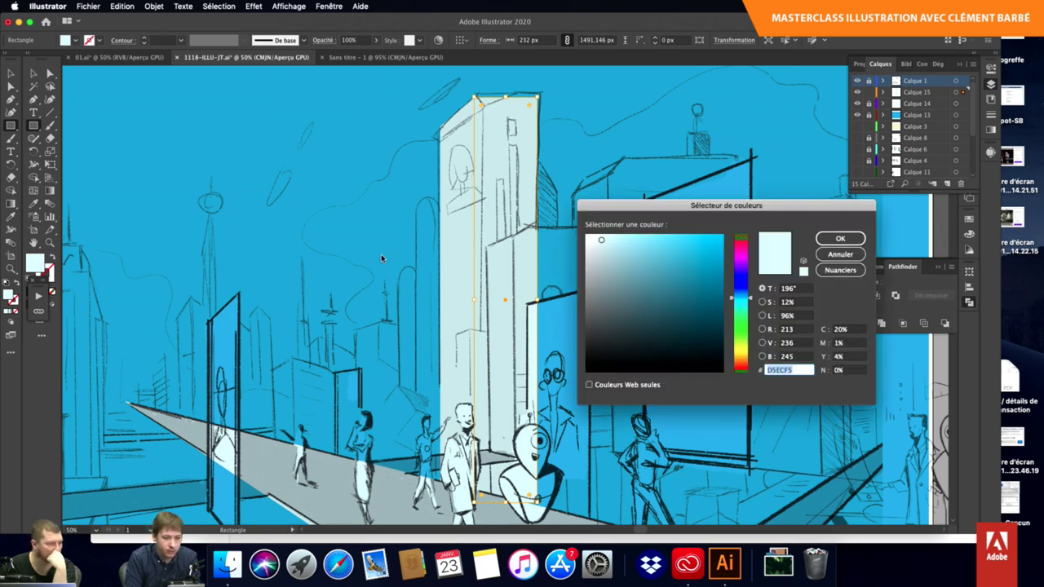
pyautogui.click(611, 273)
pyautogui.press('Return')
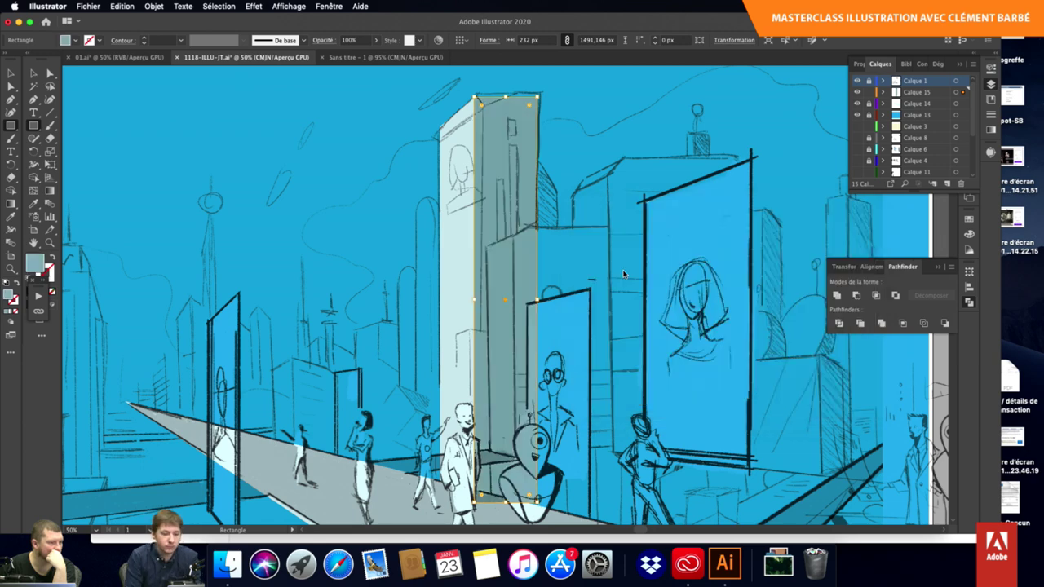
# Hide Calque 1, then group the pale side face with the grey front face.
pyautogui.press('v')
pyautogui.click(857, 81)
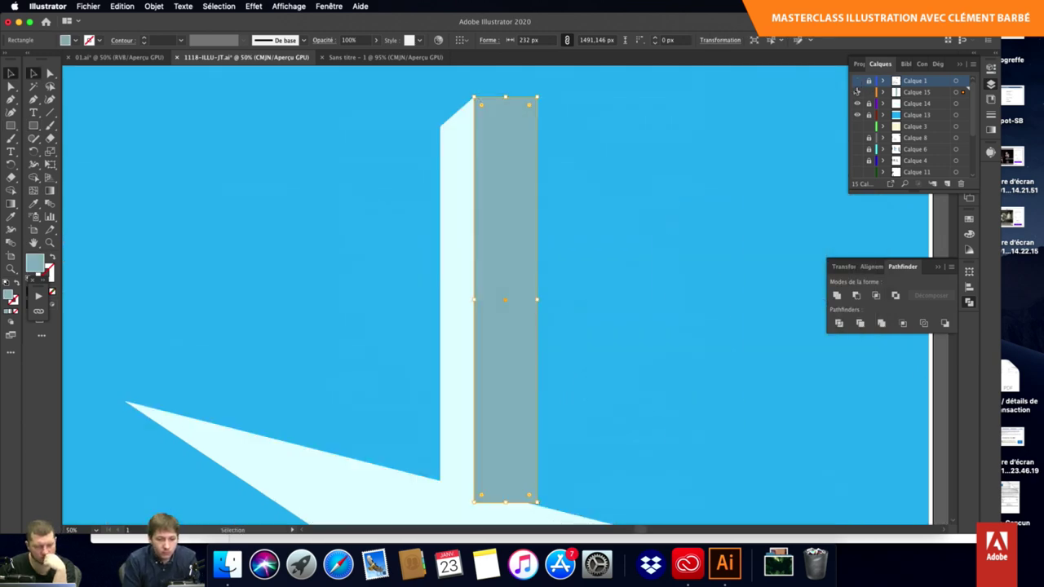
pyautogui.click(603, 164)
pyautogui.click(514, 233)
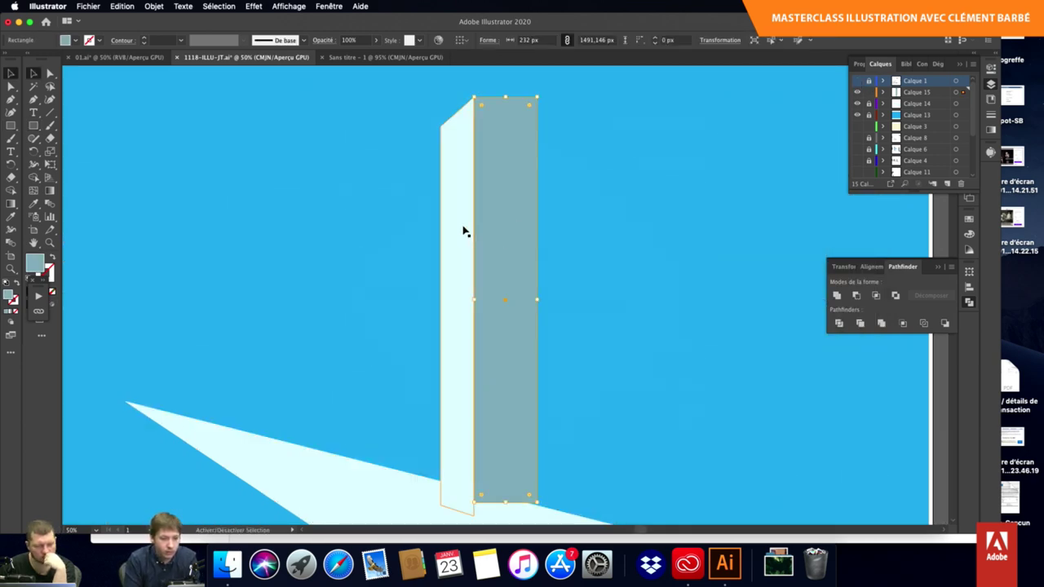
pyautogui.keyDown('shift'); pyautogui.click(465, 233); pyautogui.keyUp('shift')
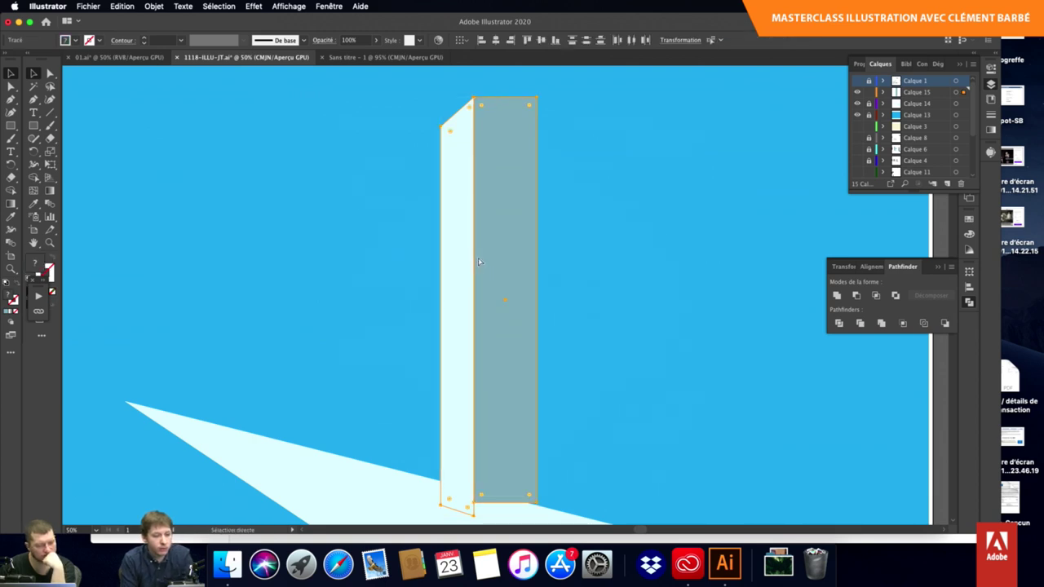
pyautogui.press('v')
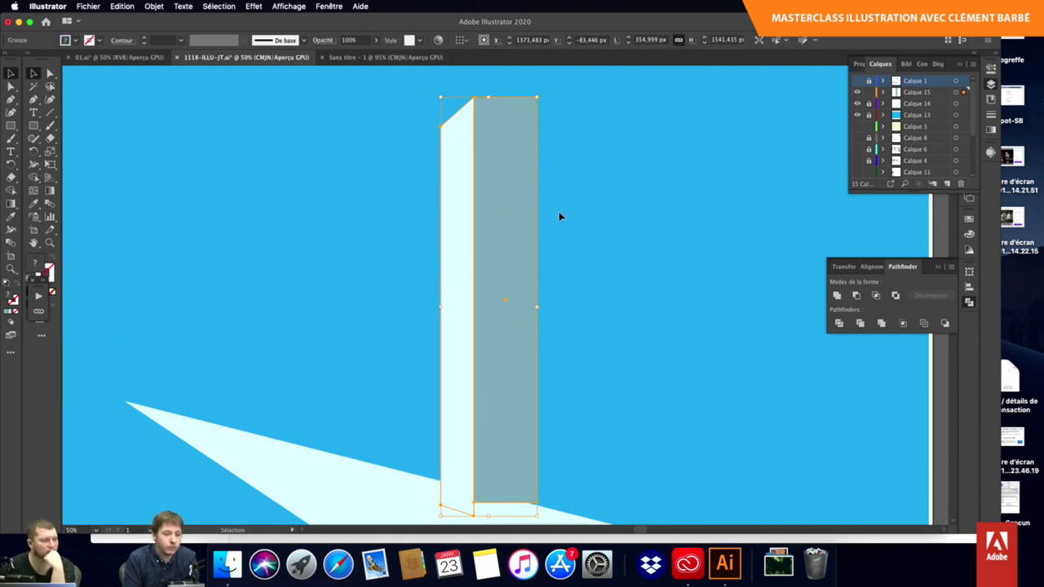
pyautogui.click(559, 216)
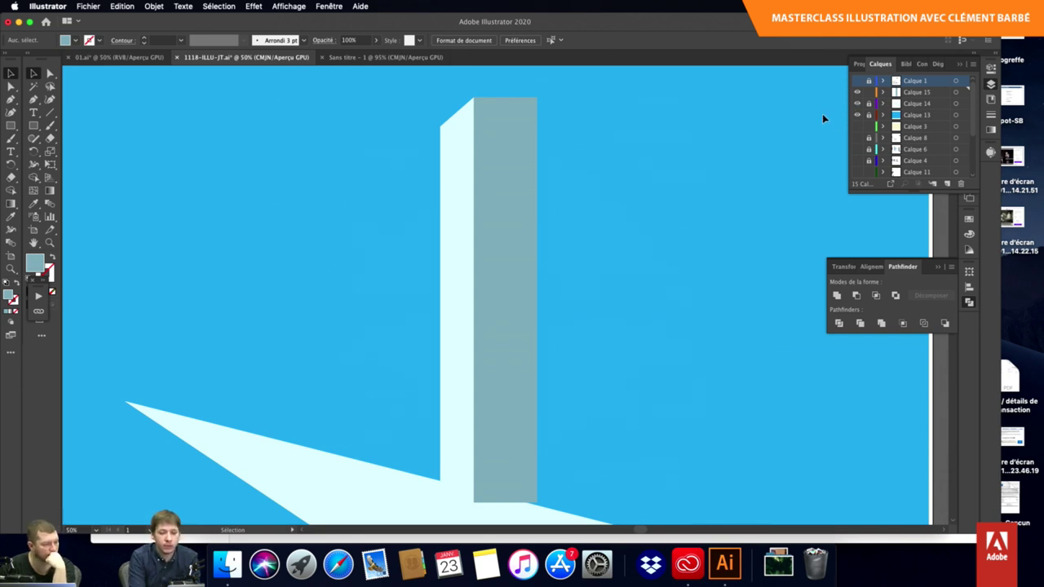
# Toggle the sketch and Calque 3 layers' visibility while switching between outline and preview.
pyautogui.scroll(-1, 823, 117)
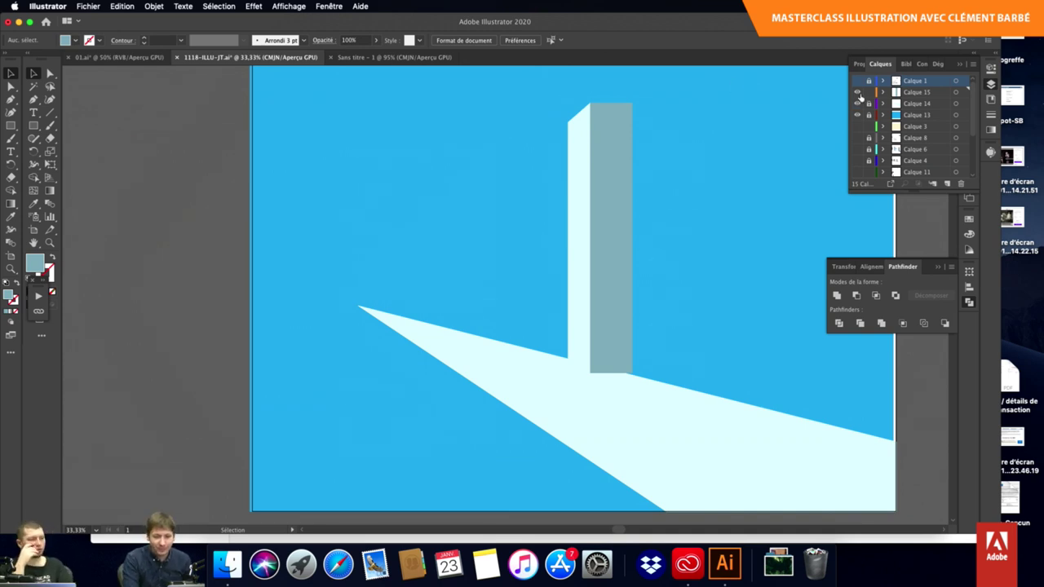
pyautogui.click(858, 90)
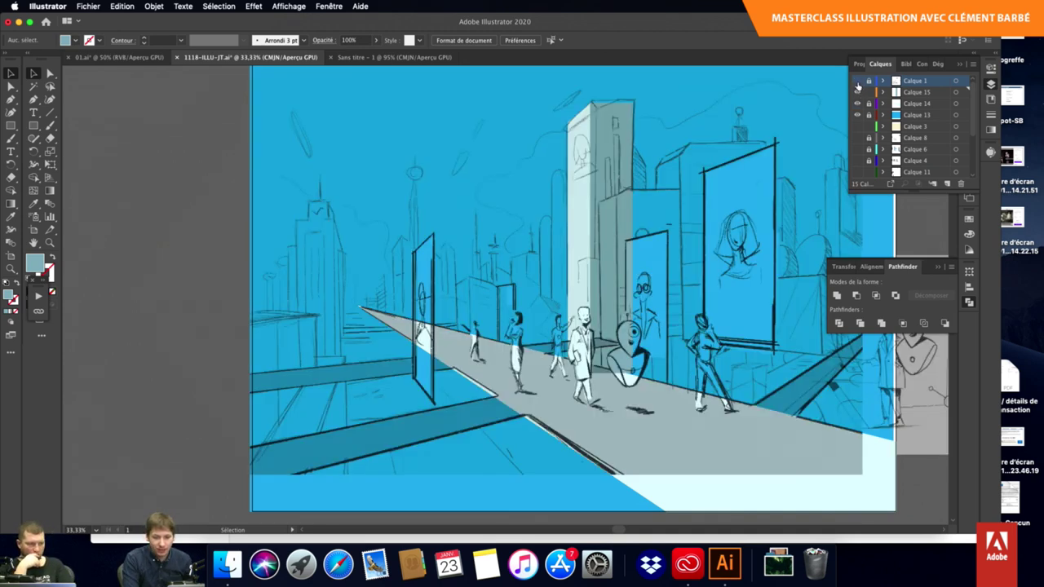
pyautogui.moveTo(857, 86); pyautogui.dragTo(851, 149)
pyautogui.press('super+y')
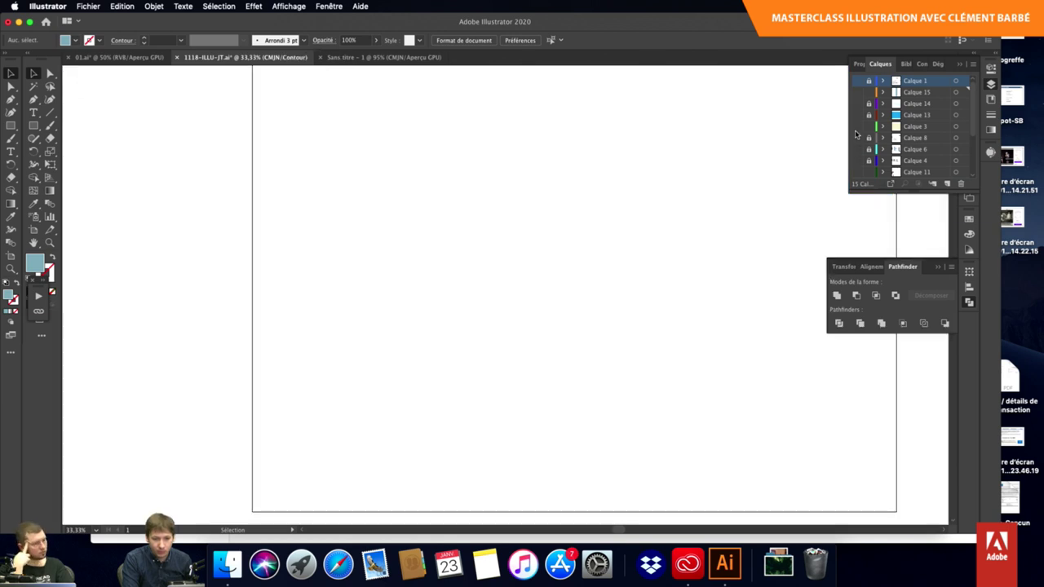
pyautogui.click(857, 126)
pyautogui.press('super+y')
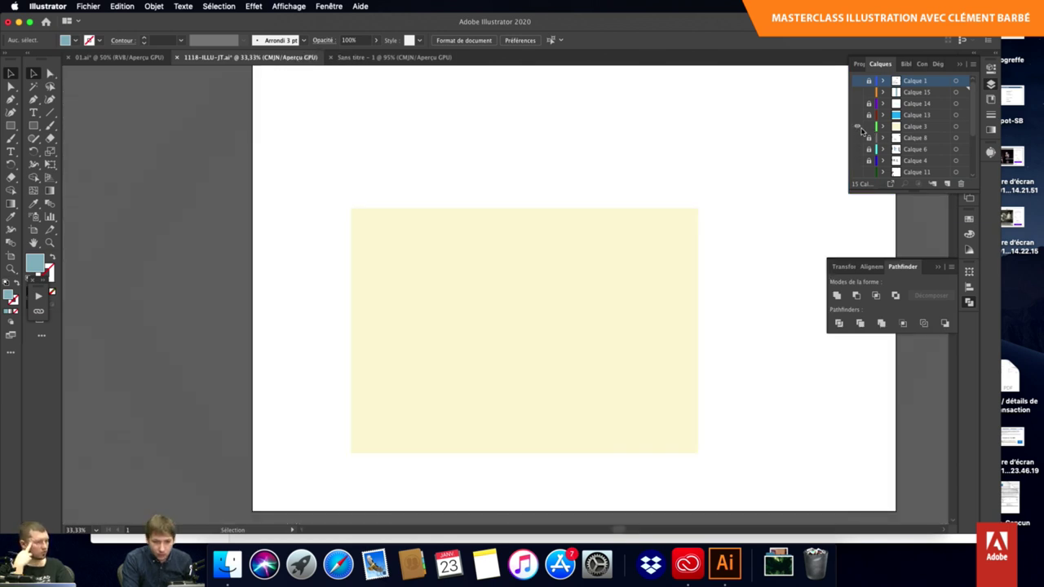
pyautogui.click(858, 128)
pyautogui.press('super+y')
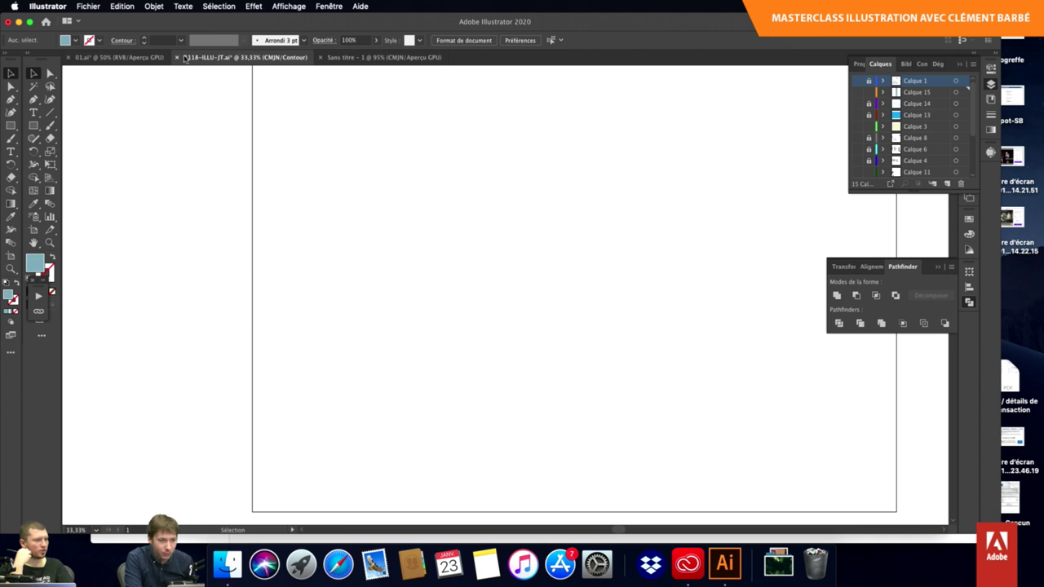
# Close 1118-ILLU-JT without saving and reopen 1118-ILLU-JT.ai from Finder's 01-Crea folder.
pyautogui.click(177, 58)
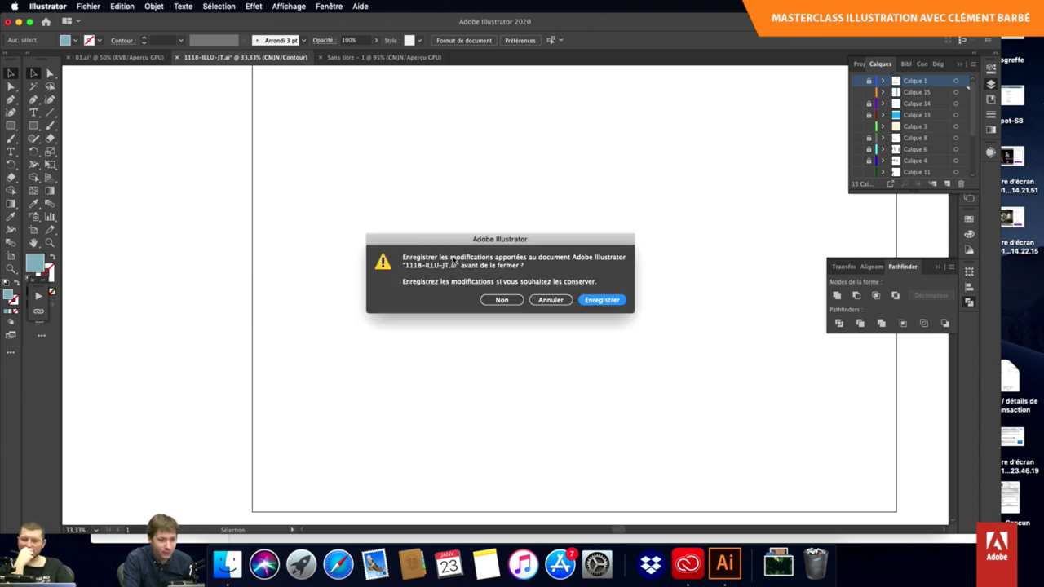
pyautogui.click(501, 299)
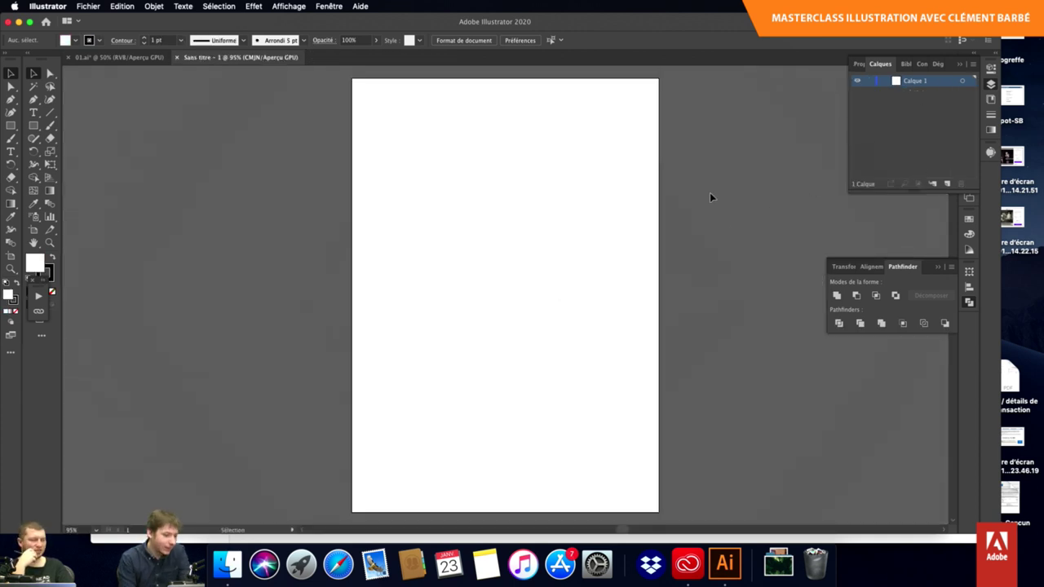
pyautogui.press('super+Tab')
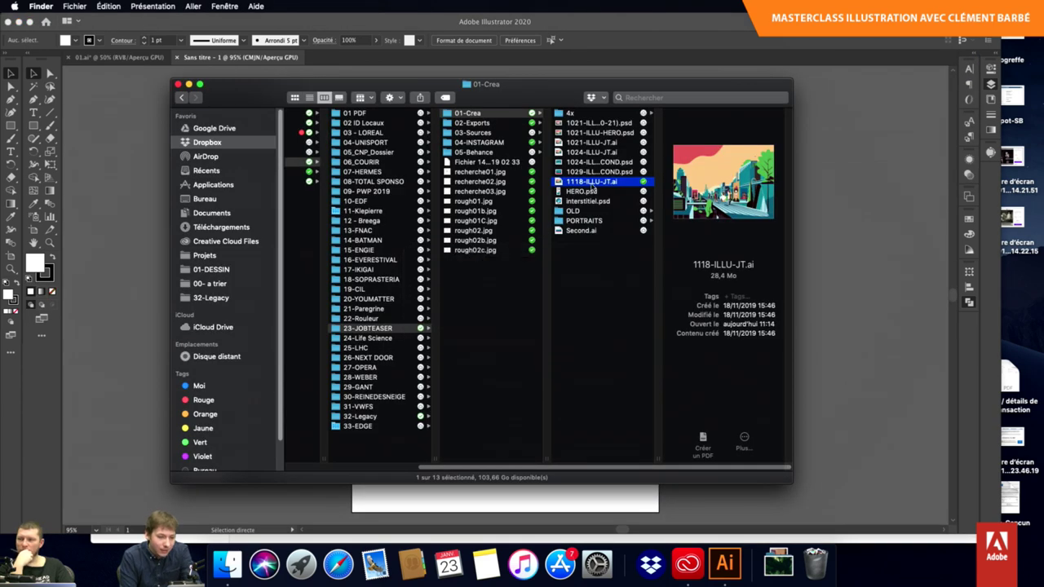
pyautogui.doubleClick(593, 182)
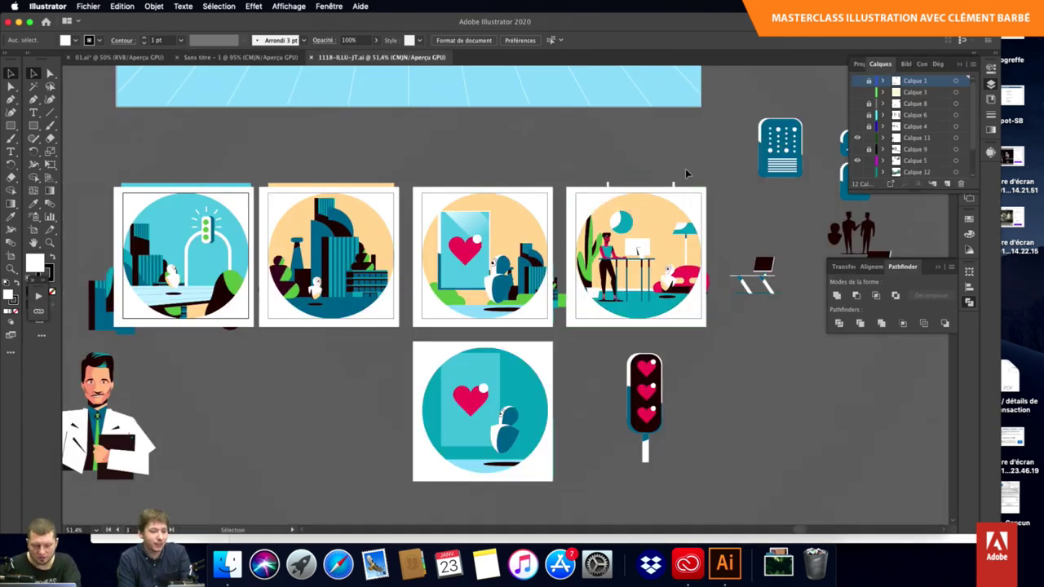
# Pan to the street scene and enter isolation mode on its artwork group.
pyautogui.moveTo(669, 161); pyautogui.dragTo(767, 390)
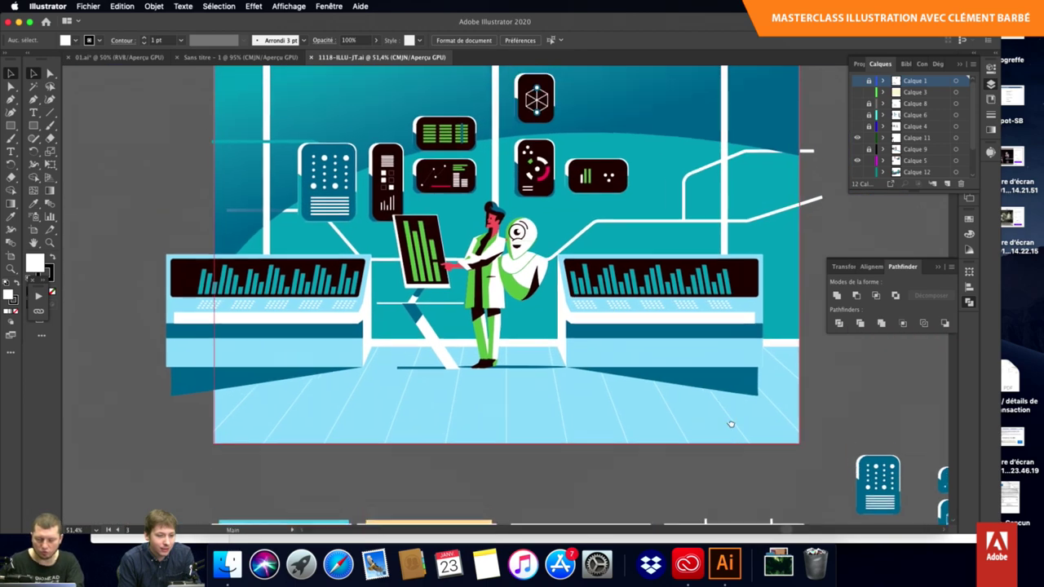
pyautogui.hscroll(-5, 766, 390)
pyautogui.hscroll(-5, 750, 343)
pyautogui.hscroll(-4, 734, 286)
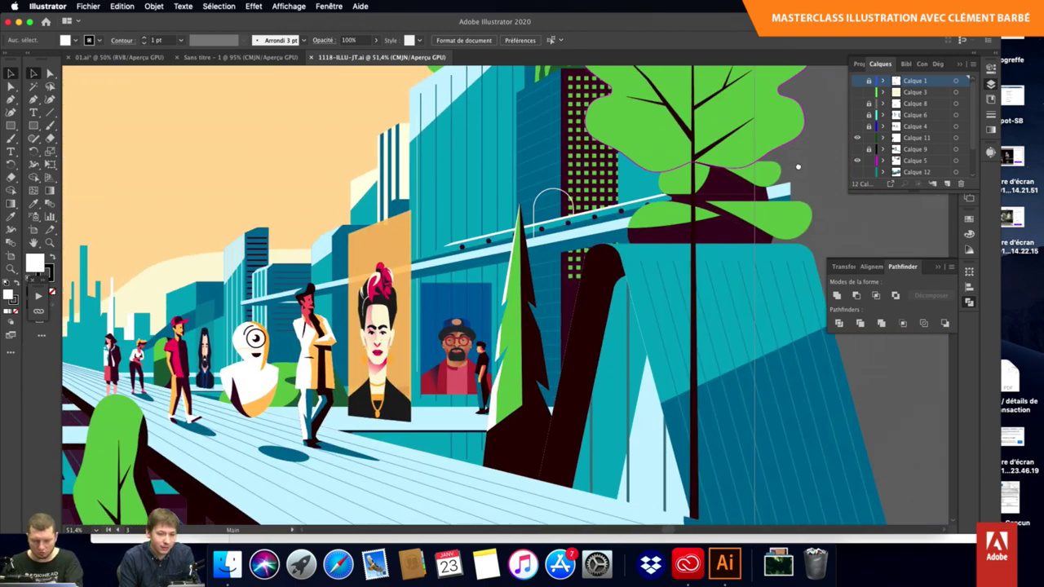
pyautogui.hscroll(-3, 712, 223)
pyautogui.scroll(-2, 712, 222)
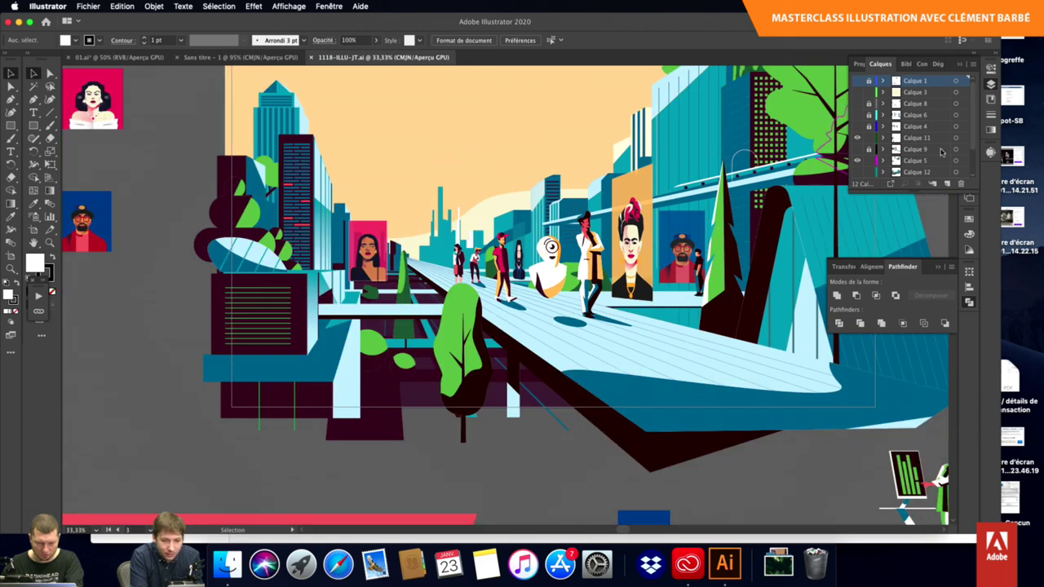
pyautogui.scroll(-2, 927, 151)
pyautogui.click(700, 158)
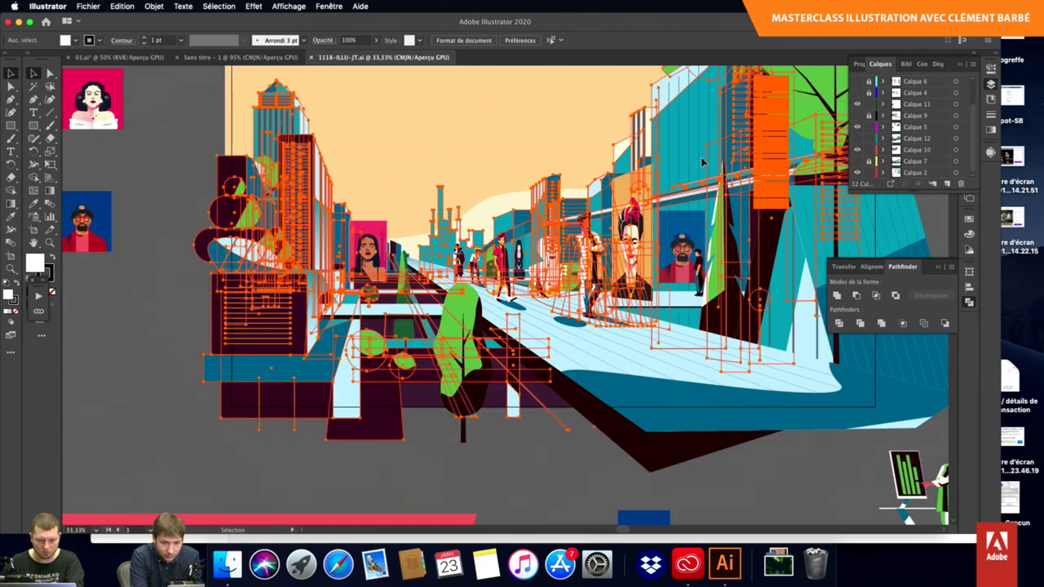
pyautogui.hscroll(3, 653, 196)
pyautogui.scroll(3, 644, 208)
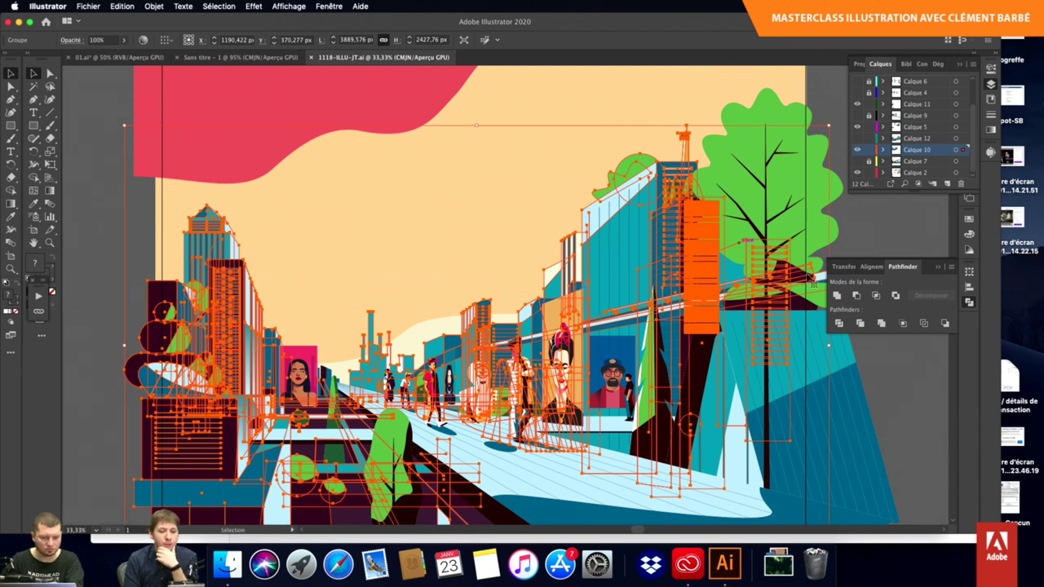
pyautogui.doubleClick(657, 253)
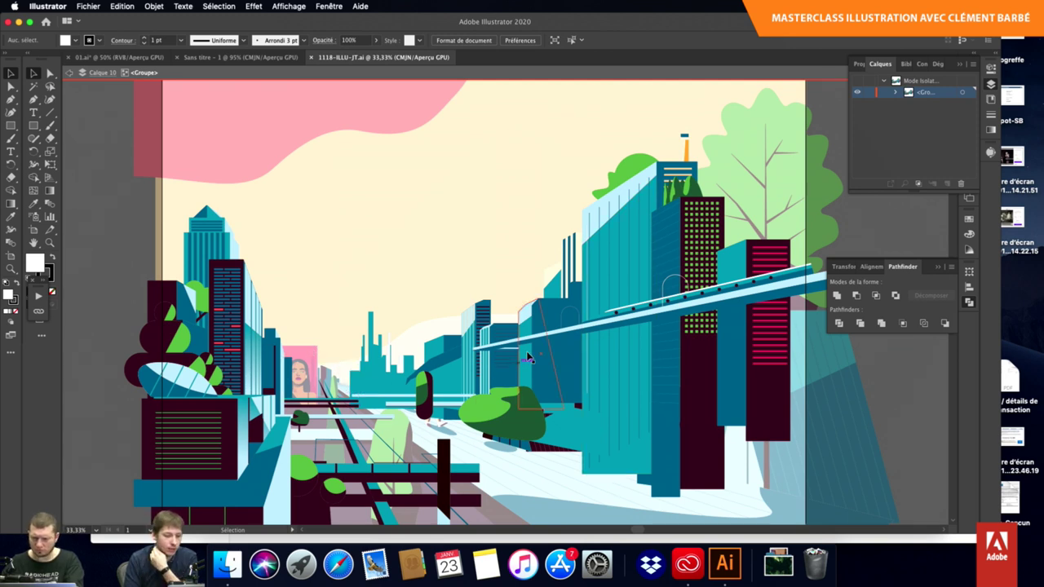
# Isolate the narrow striped building's group, zoom around, then exit isolation to show the full artwork.
pyautogui.click(632, 242)
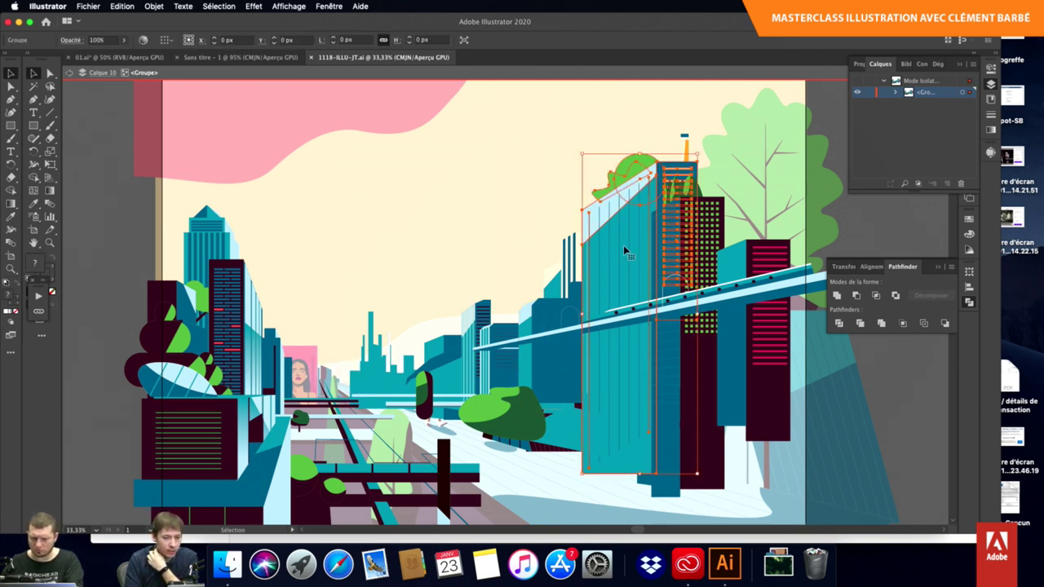
pyautogui.click(532, 322)
pyautogui.click(497, 337)
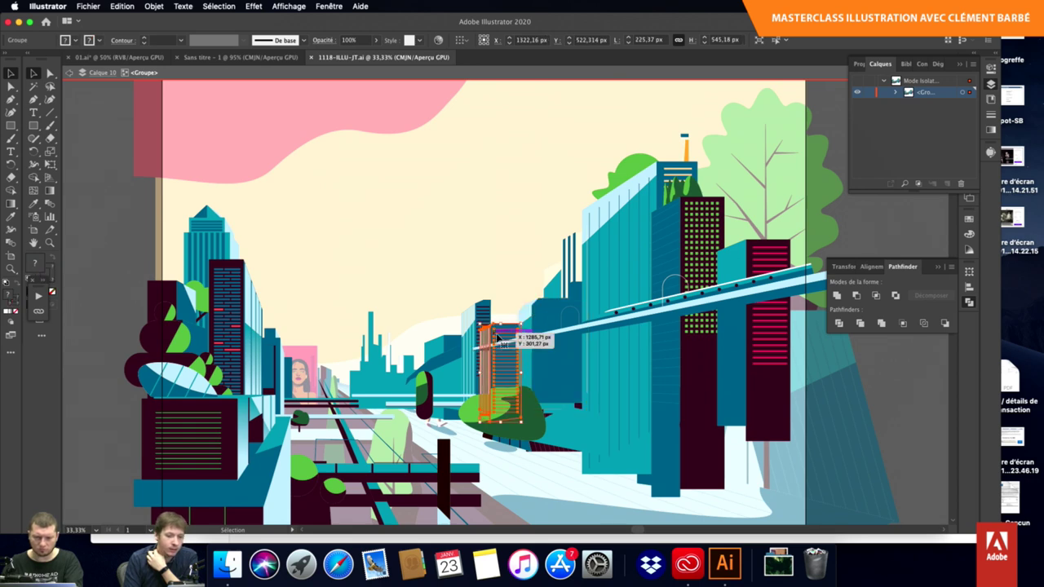
pyautogui.doubleClick(498, 337)
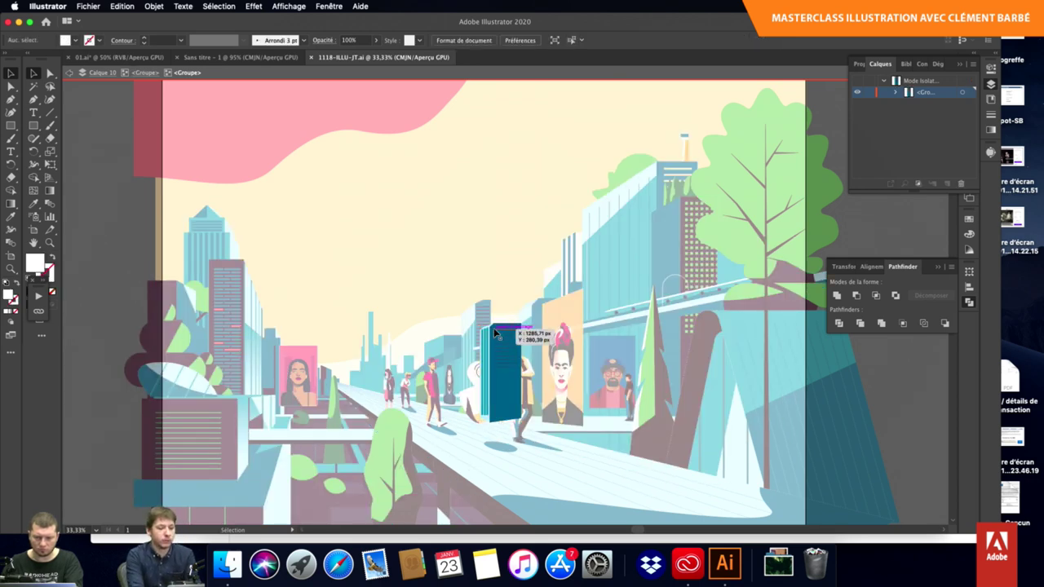
pyautogui.scroll(2, 493, 333)
pyautogui.scroll(1, 493, 333)
pyautogui.scroll(1, 494, 333)
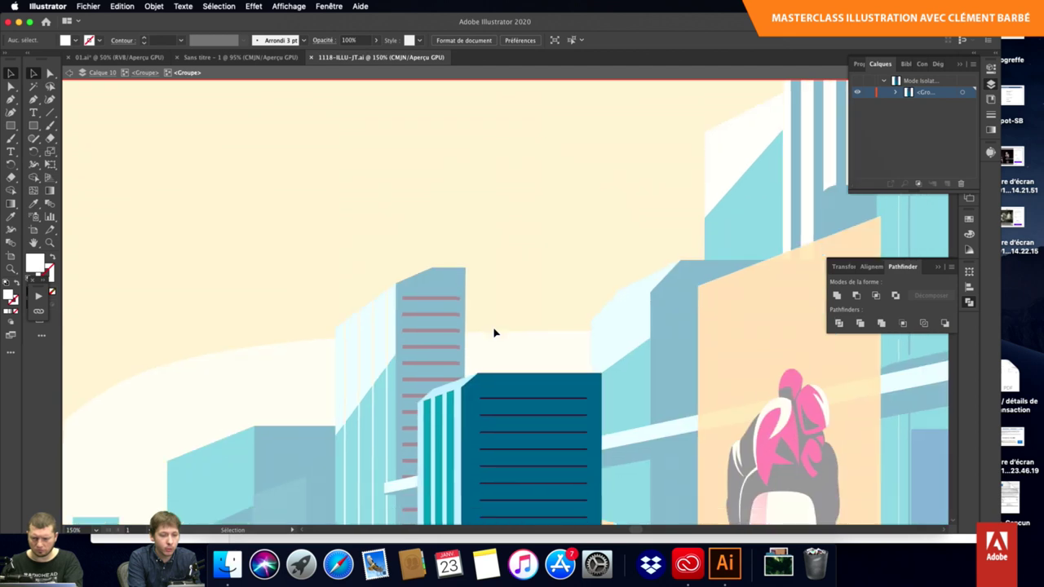
pyautogui.scroll(-5, 476, 419)
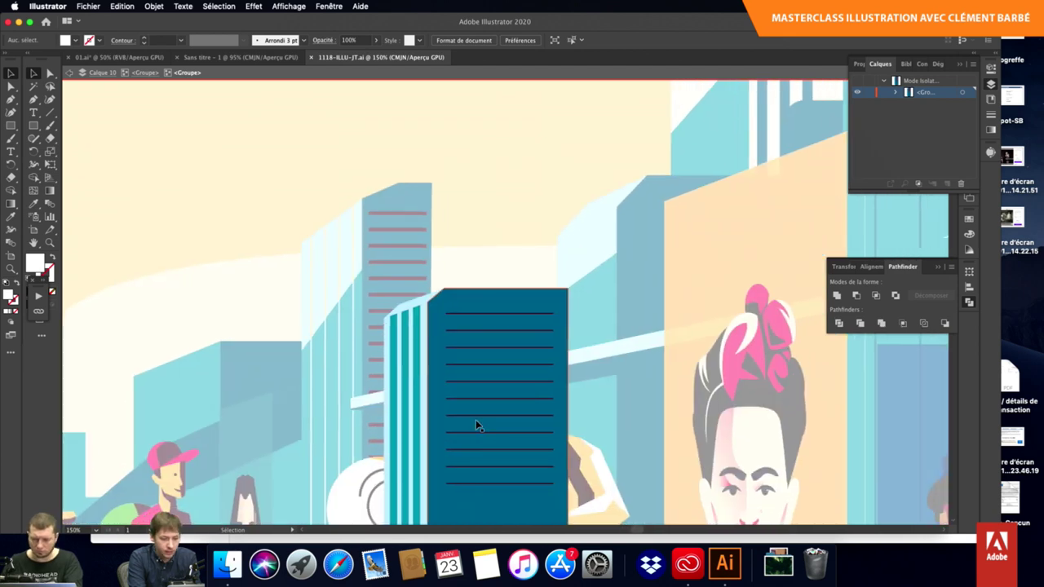
pyautogui.scroll(-5, 475, 420)
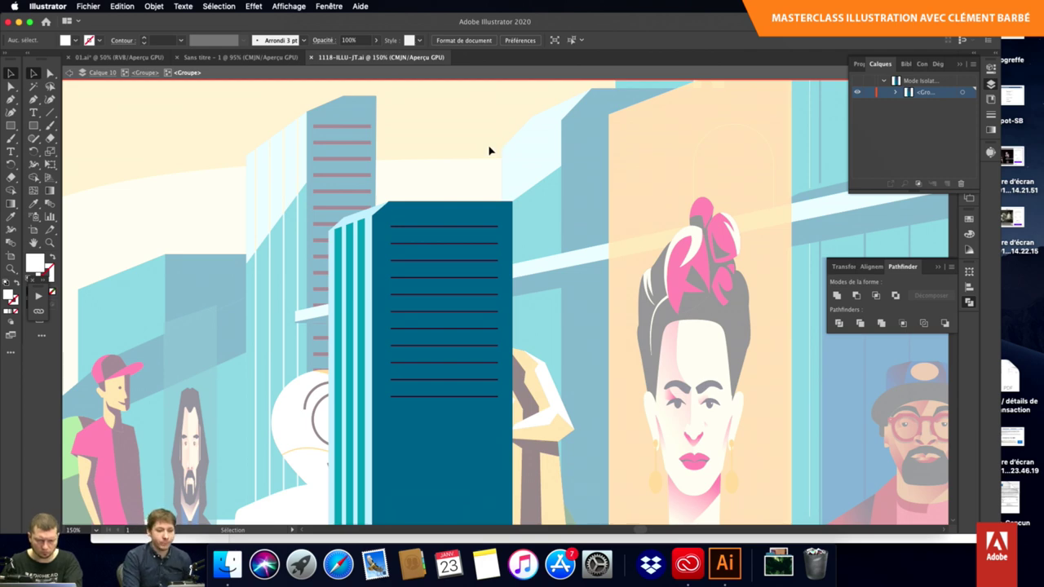
pyautogui.doubleClick(488, 167)
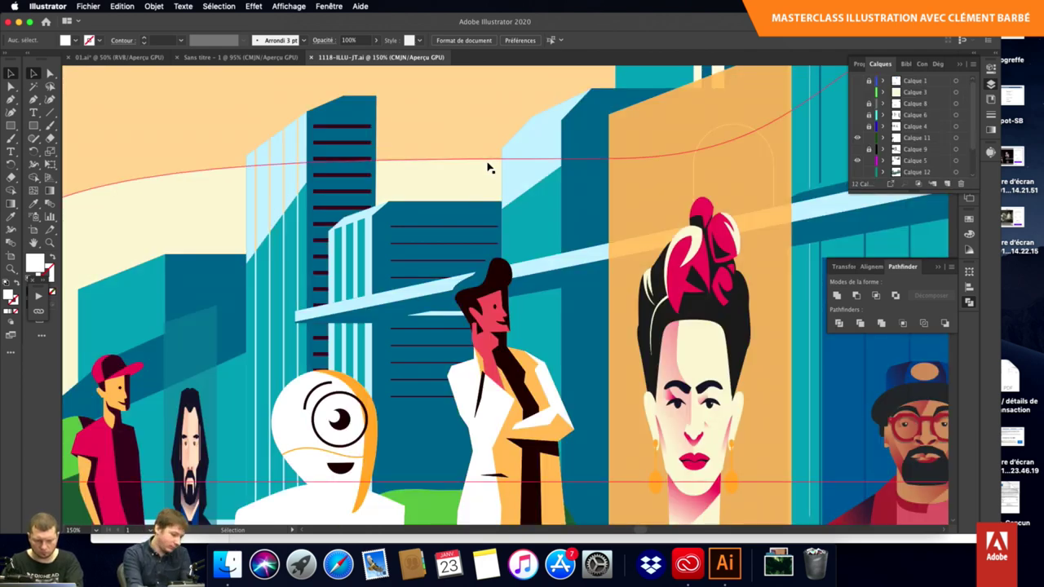
pyautogui.scroll(-3, 488, 167)
pyautogui.scroll(-2, 488, 167)
pyautogui.scroll(2, 488, 168)
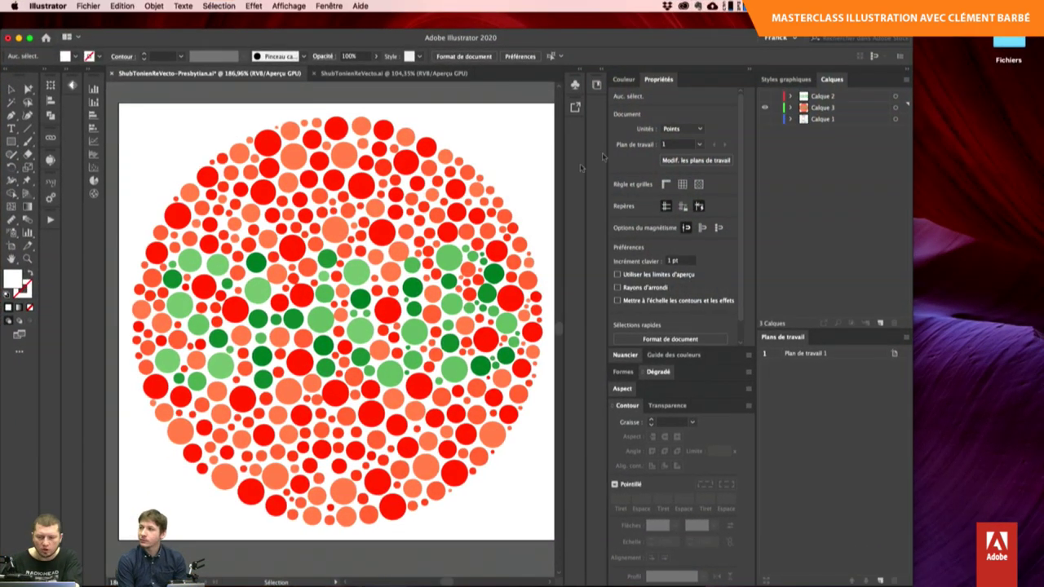
pyautogui.click(766, 108)
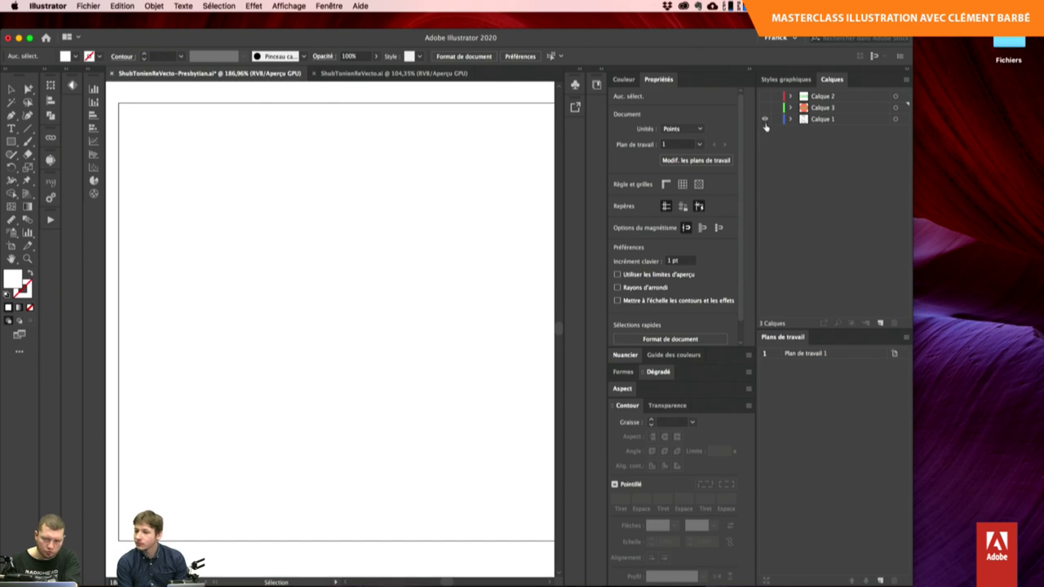
pyautogui.click(765, 119)
pyautogui.click(765, 119)
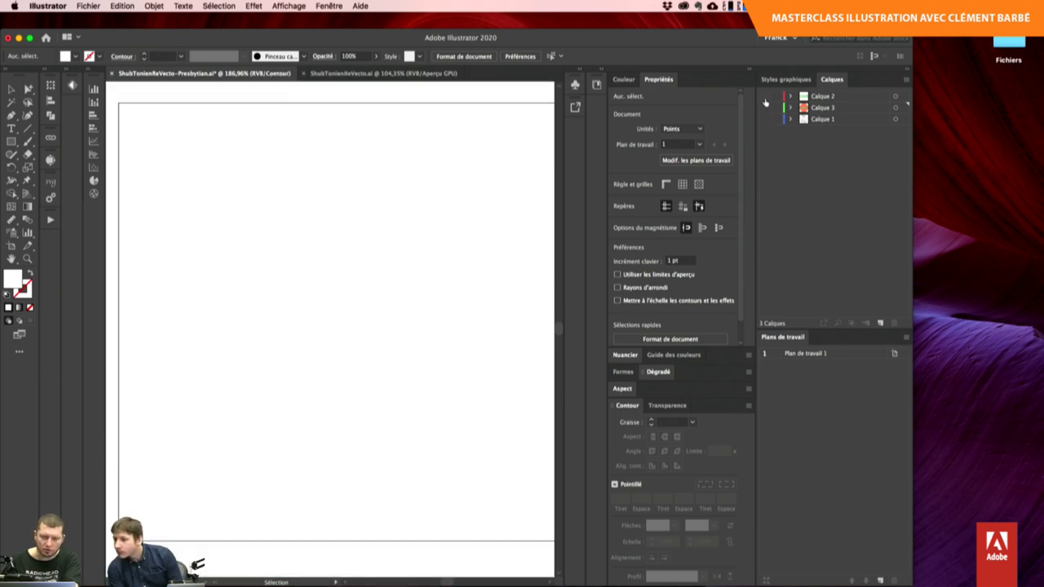
pyautogui.click(765, 97)
pyautogui.click(765, 108)
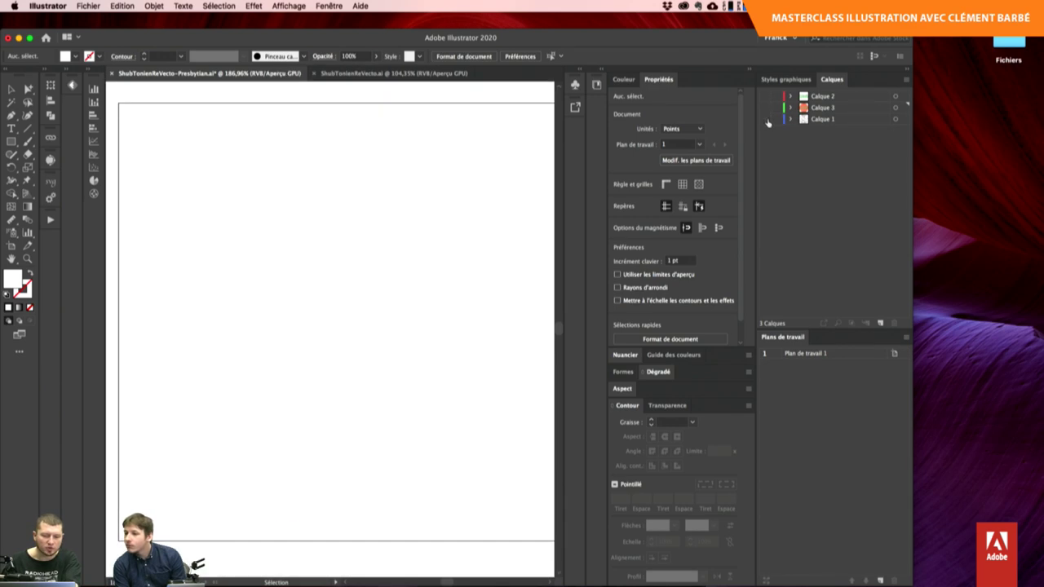
pyautogui.click(765, 119)
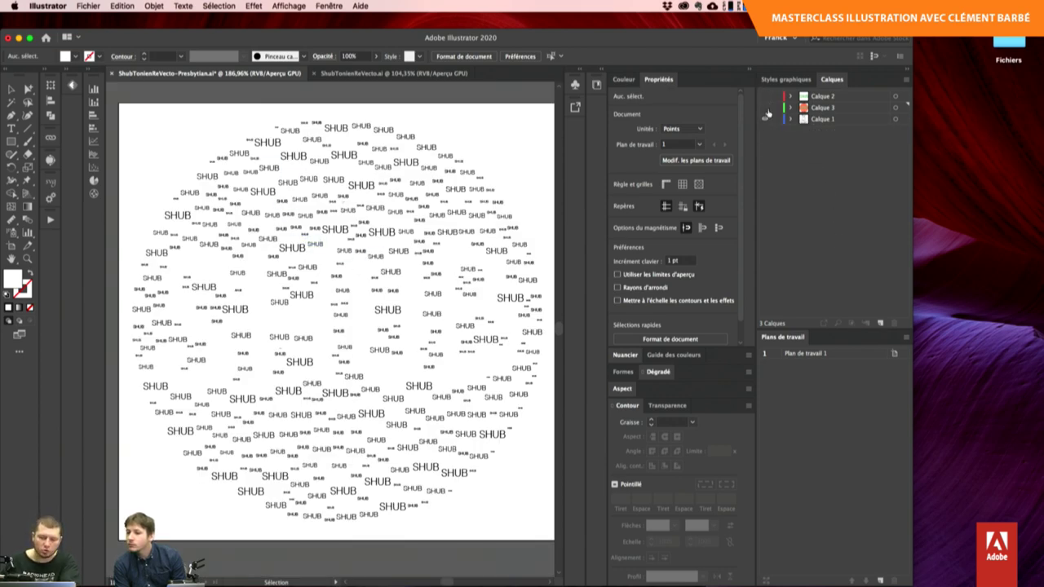
pyautogui.click(765, 120)
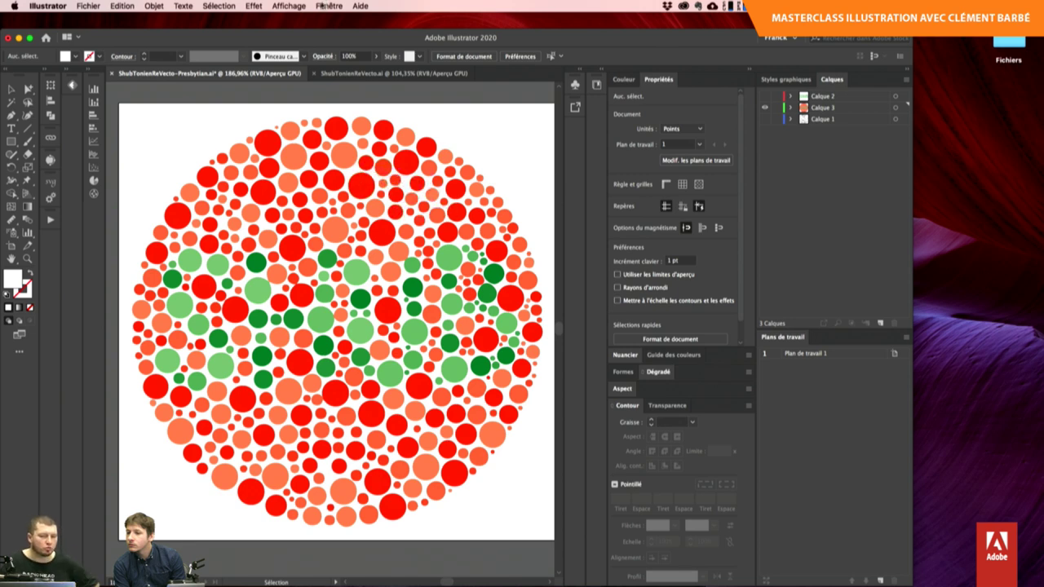
pyautogui.click(289, 5)
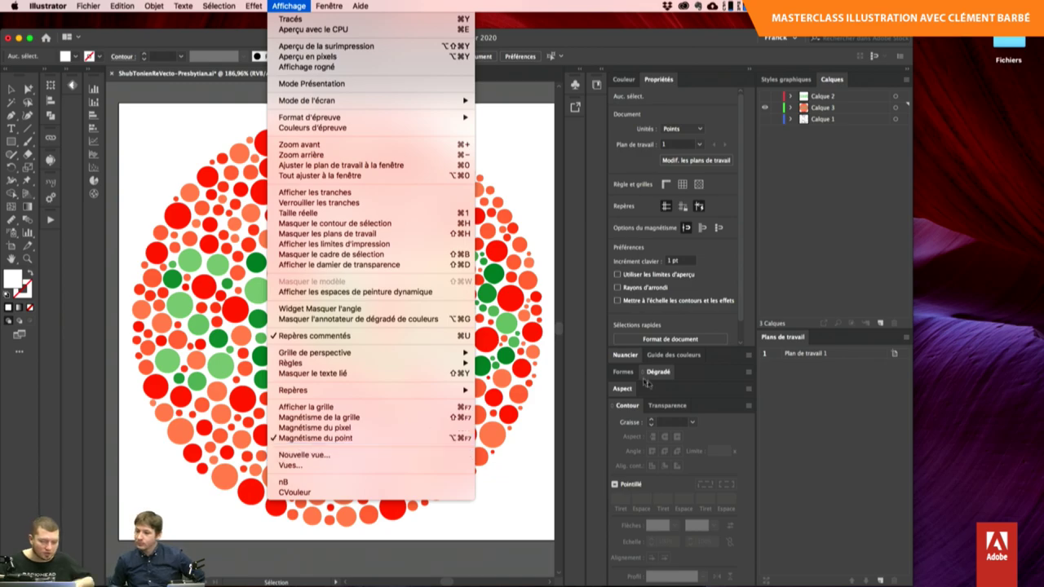
pyautogui.click(618, 389)
pyautogui.click(289, 6)
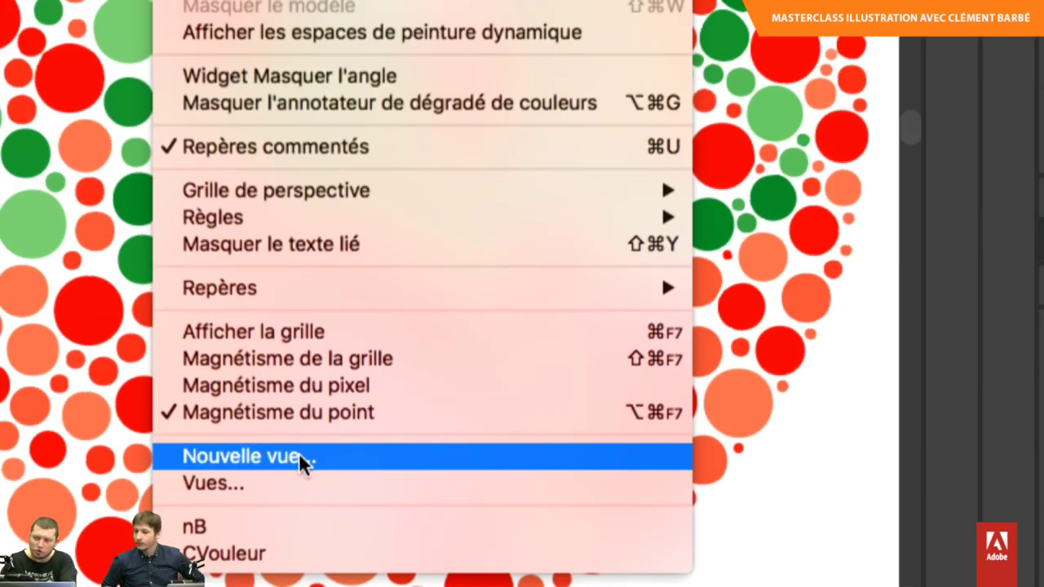
pyautogui.click(300, 456)
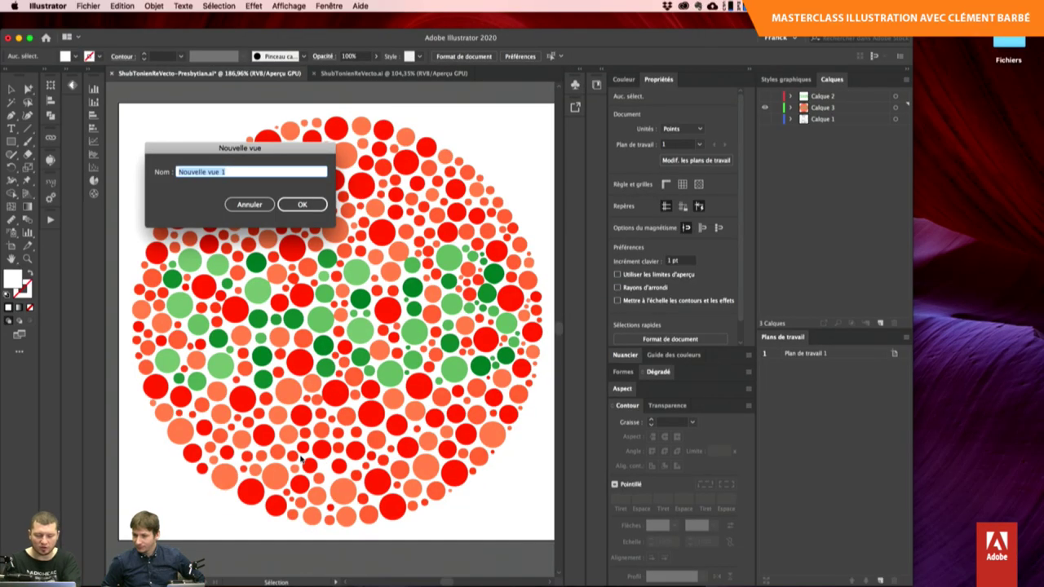
pyautogui.write('Dalt')
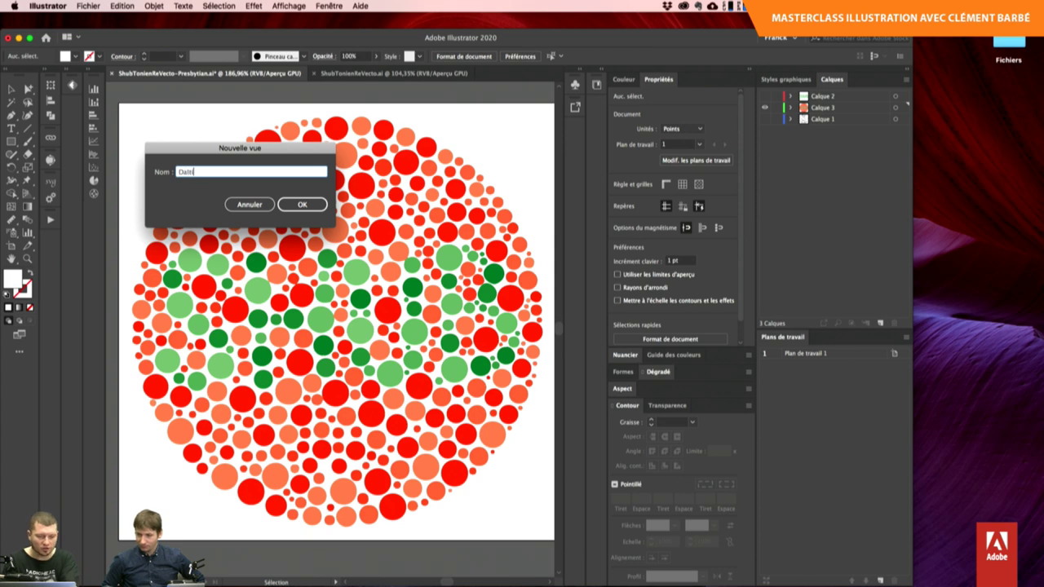
pyautogui.write('onien')
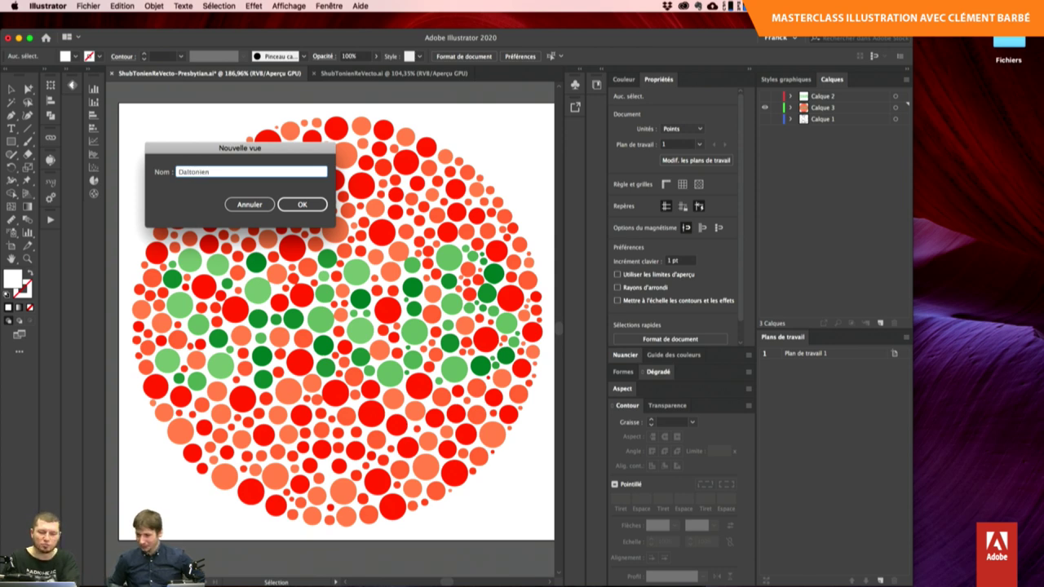
pyautogui.press('Return')
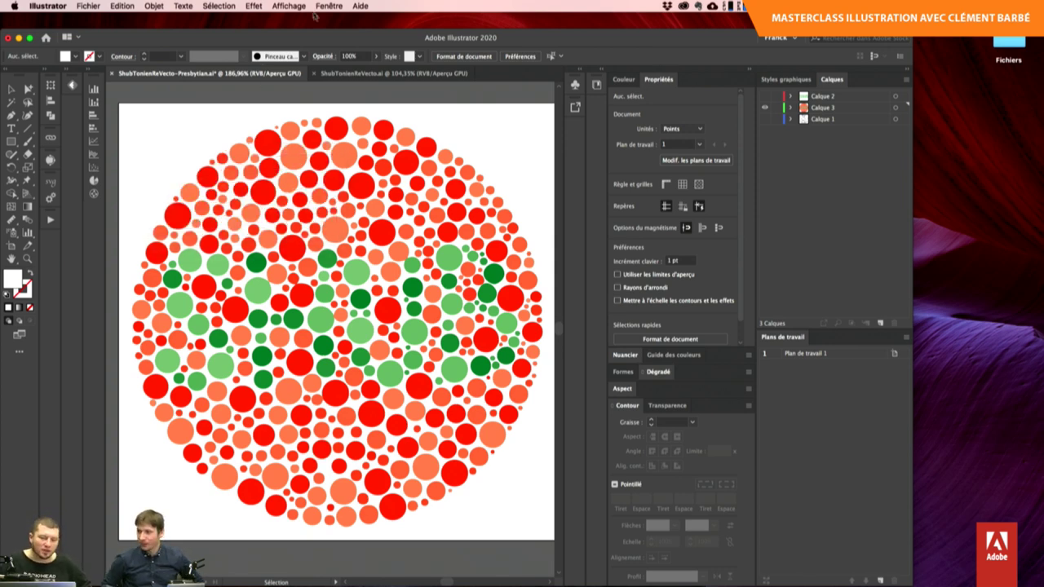
pyautogui.click(291, 6)
pyautogui.click(293, 5)
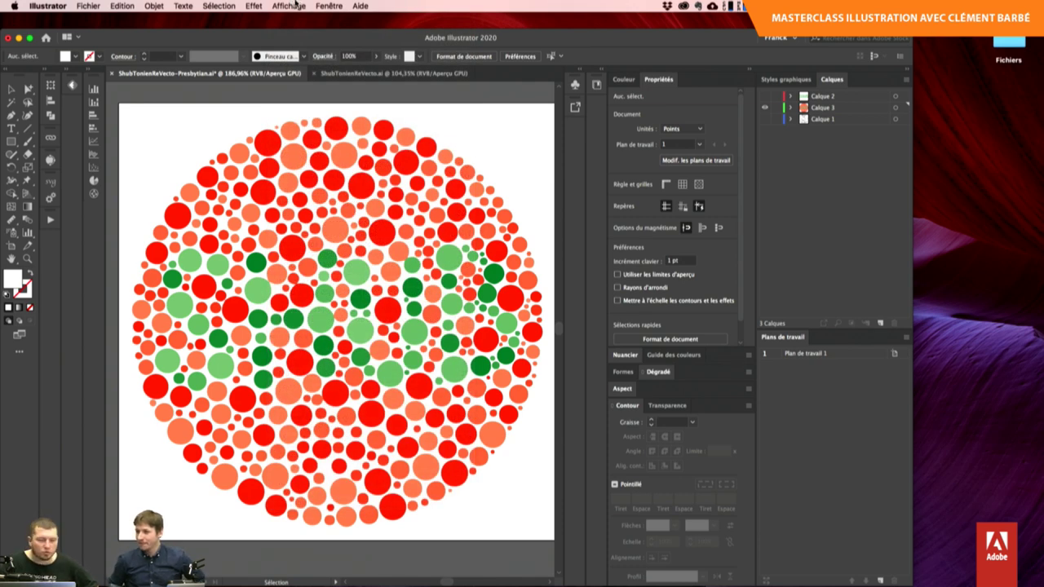
pyautogui.click(292, 6)
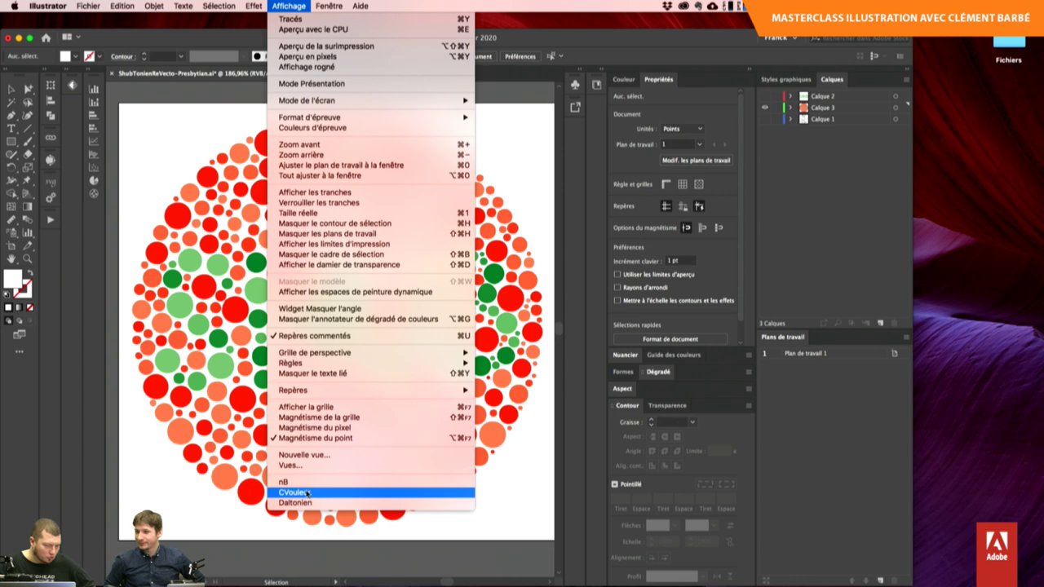
pyautogui.click(311, 493)
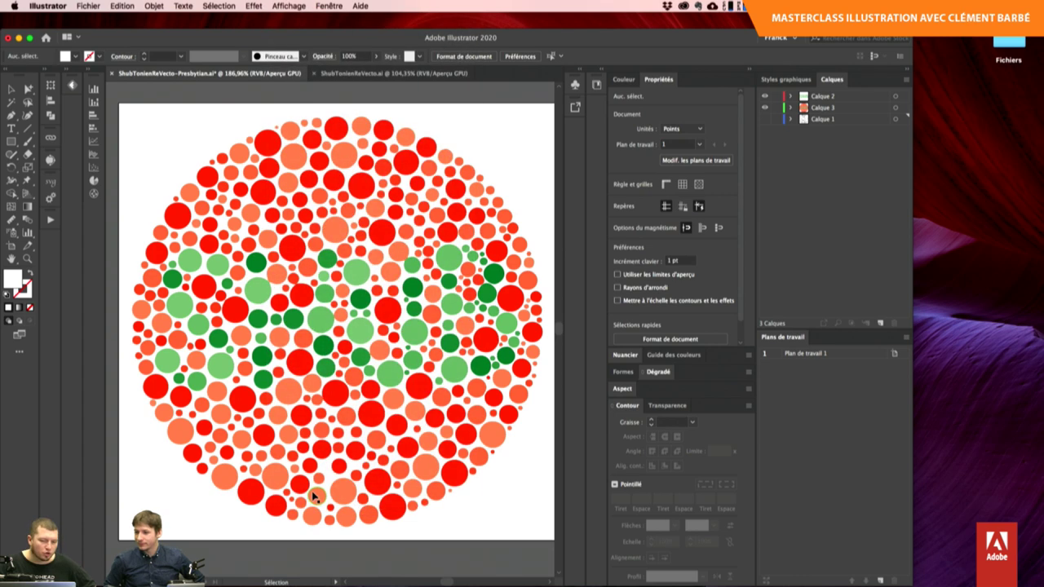
pyautogui.click(263, 24)
pyautogui.click(277, 42)
pyautogui.click(289, 6)
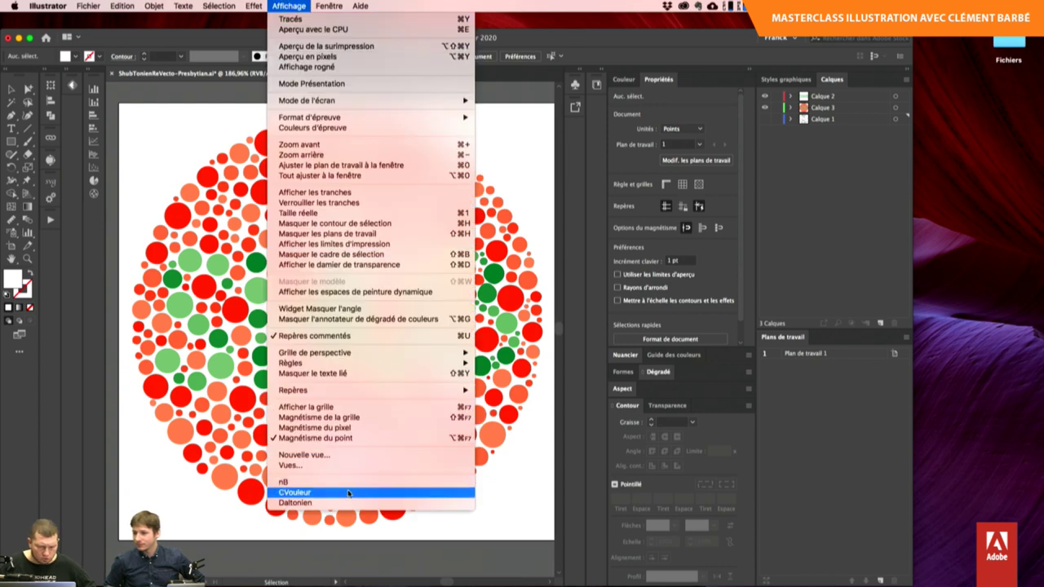
pyautogui.click(351, 494)
pyautogui.click(289, 6)
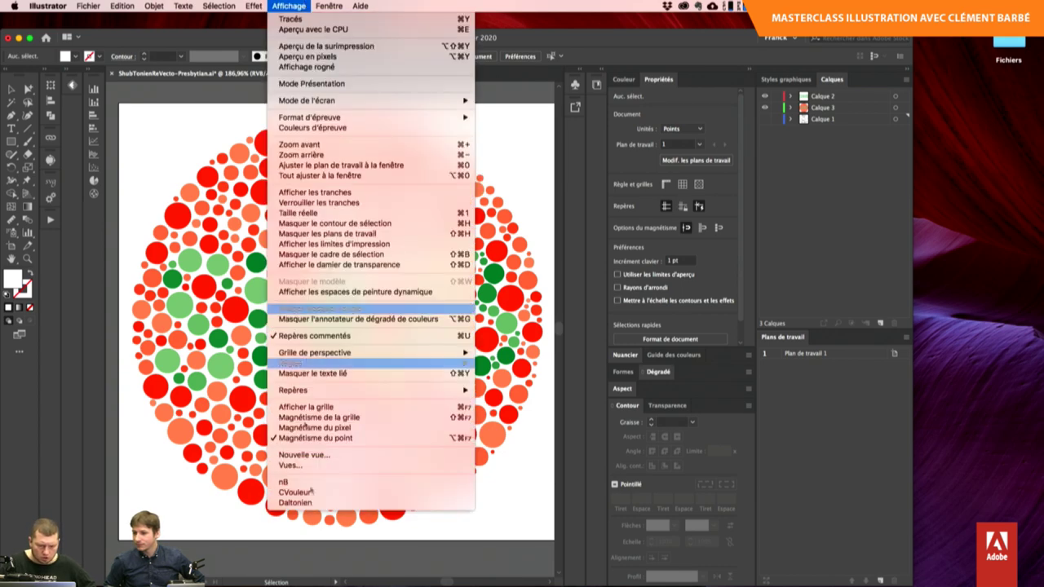
pyautogui.click(322, 488)
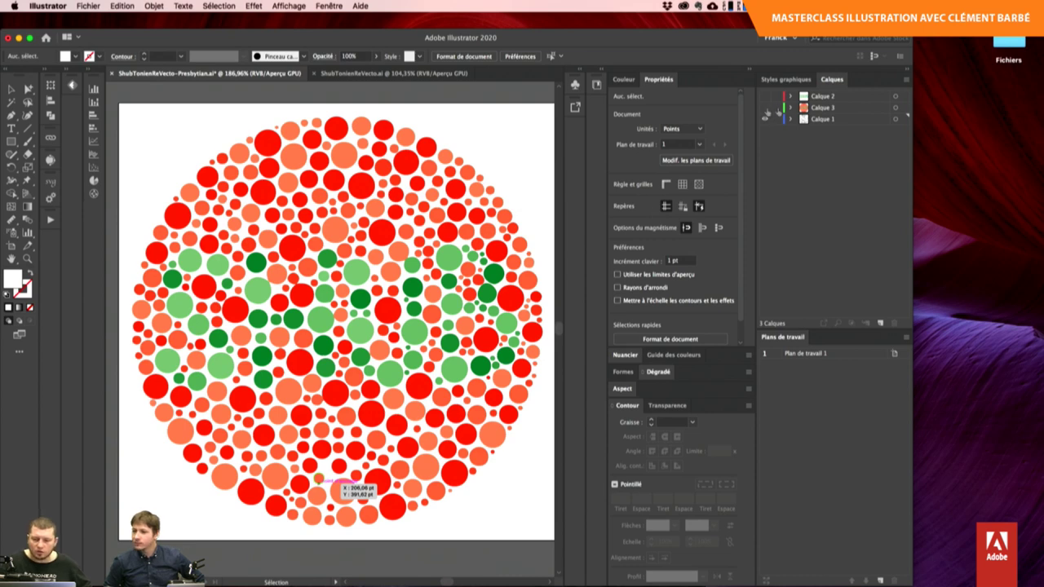
pyautogui.click(766, 108)
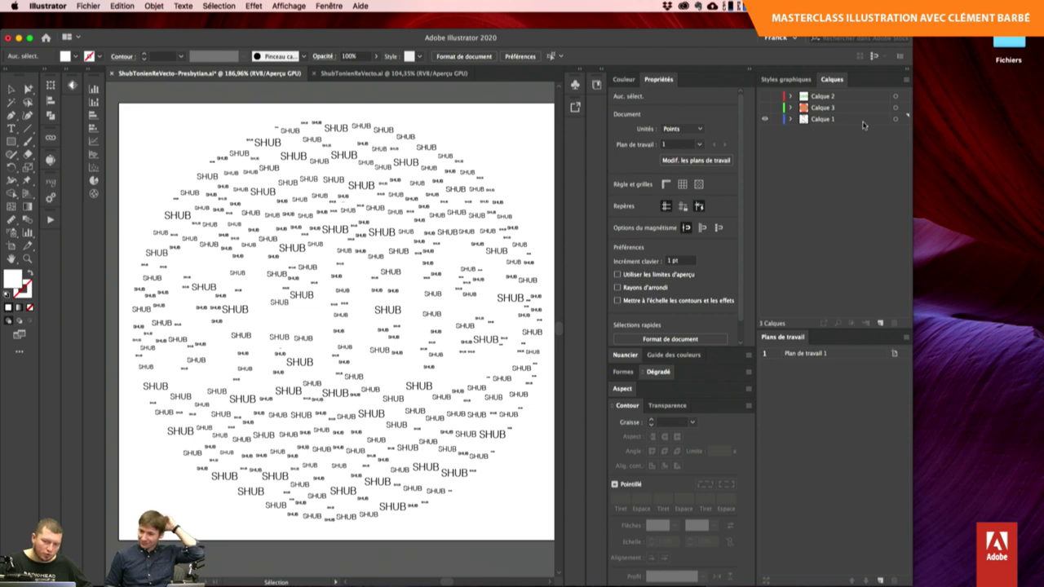
pyautogui.click(289, 6)
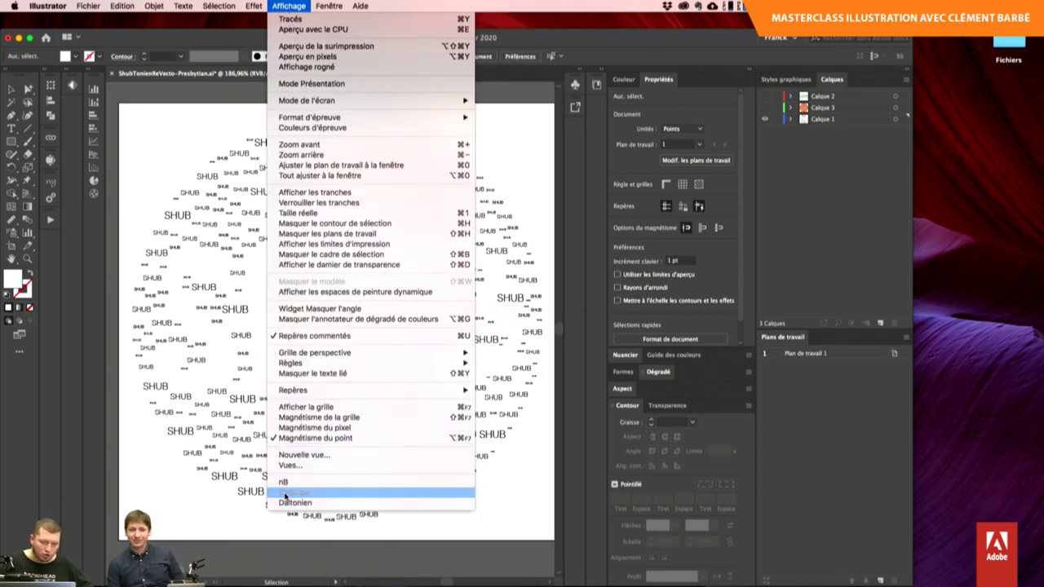
pyautogui.click(285, 493)
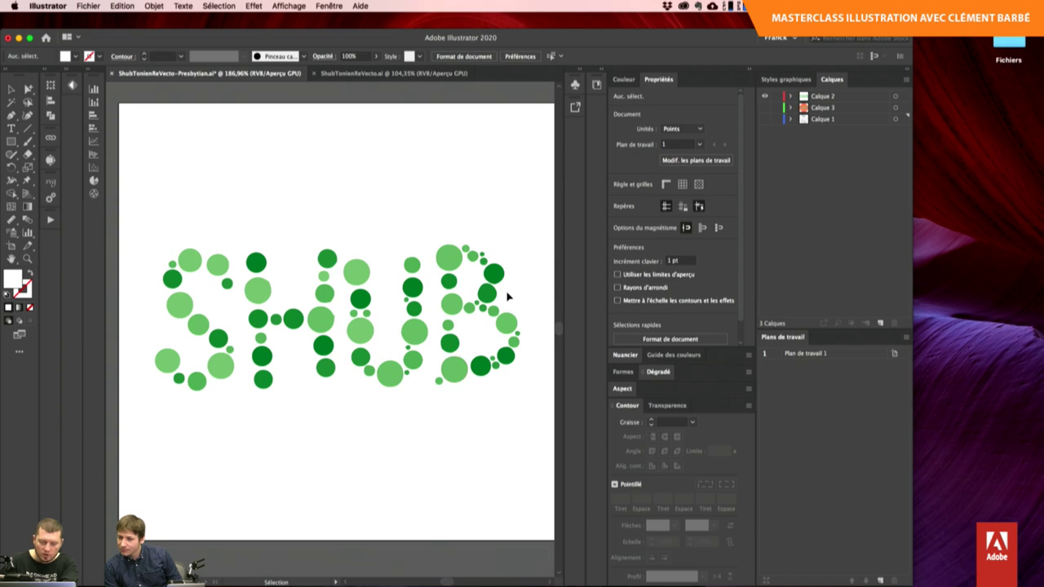
pyautogui.press('a')
pyautogui.press('v')
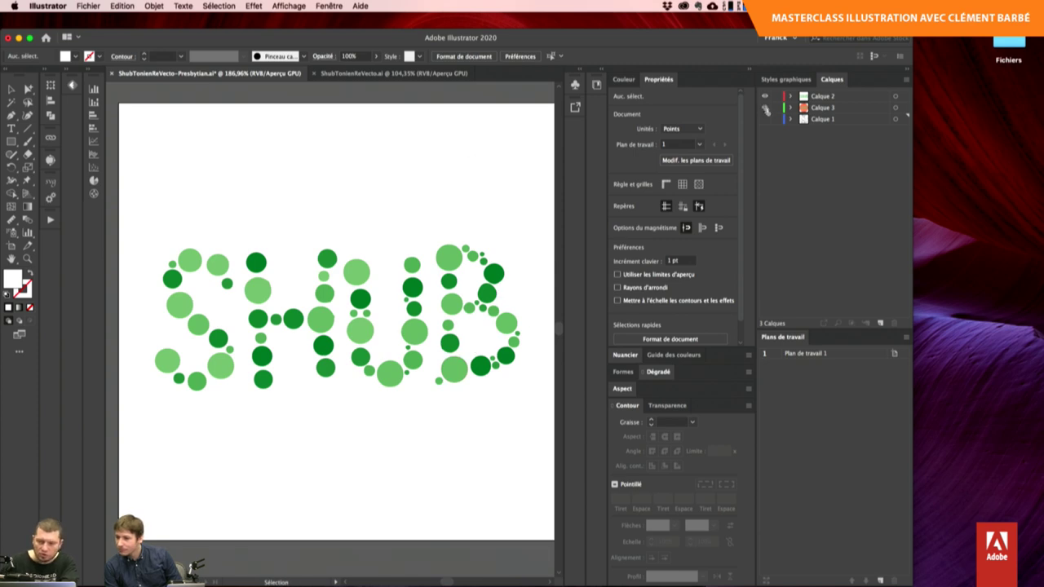
pyautogui.click(765, 108)
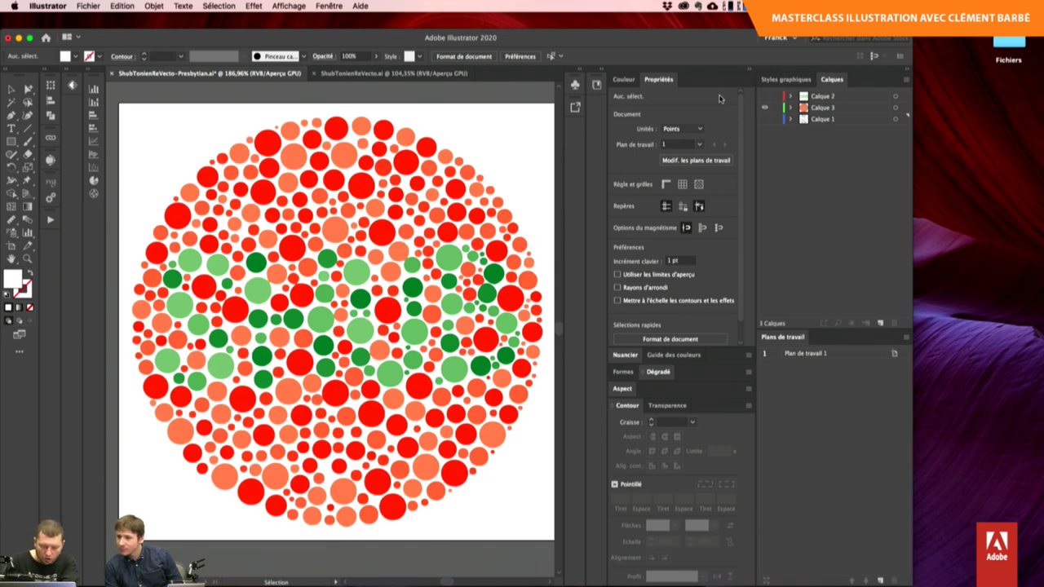
pyautogui.press('super+plus')
pyautogui.press('super+plus')
pyautogui.press('super+plus')
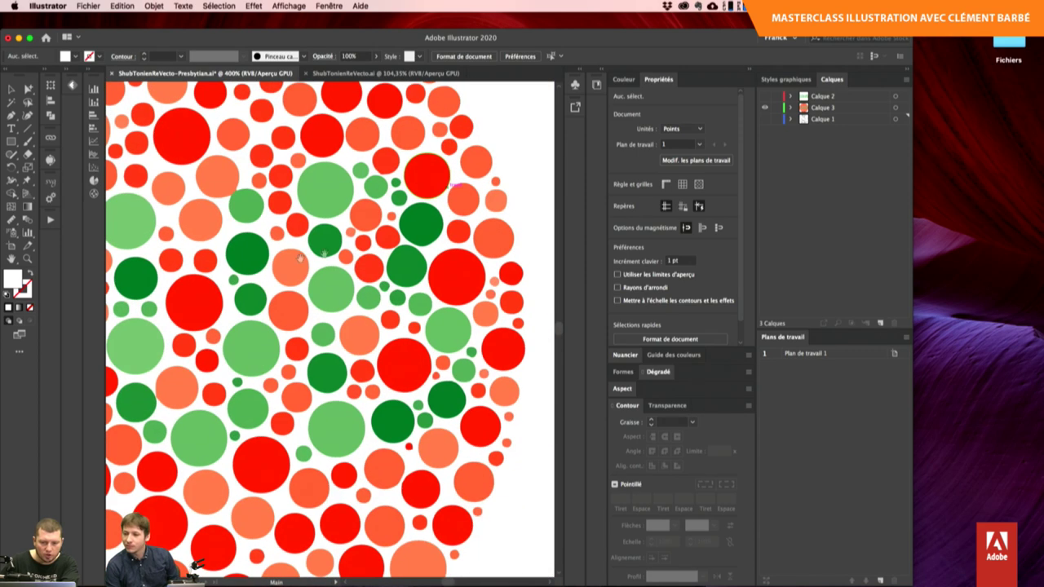
# Save the 400% close-up of the circle's left side as a new view named ZoomCouleur.
pyautogui.moveTo(340, 266); pyautogui.dragTo(296, 279)
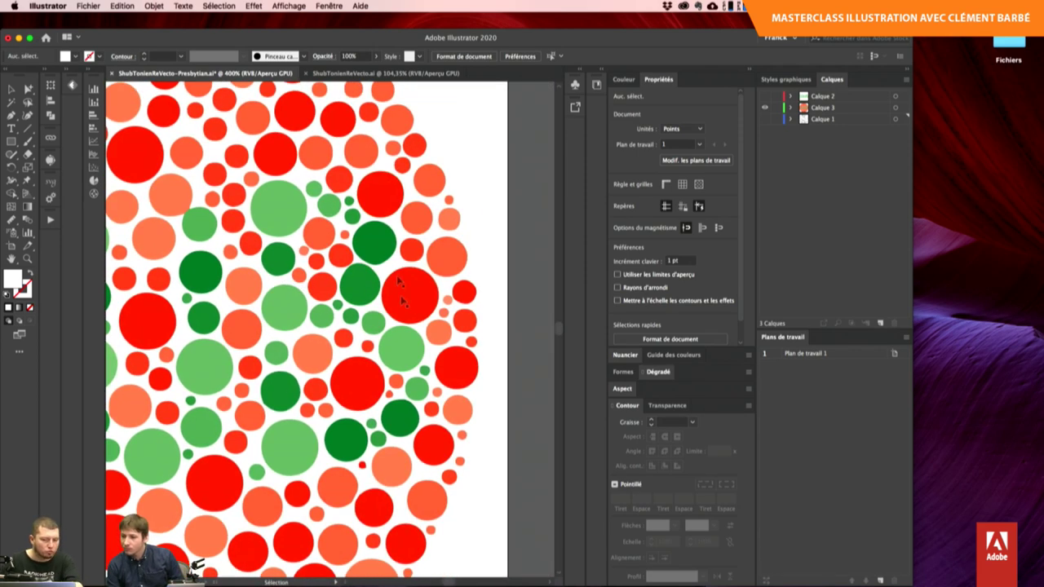
pyautogui.click(290, 6)
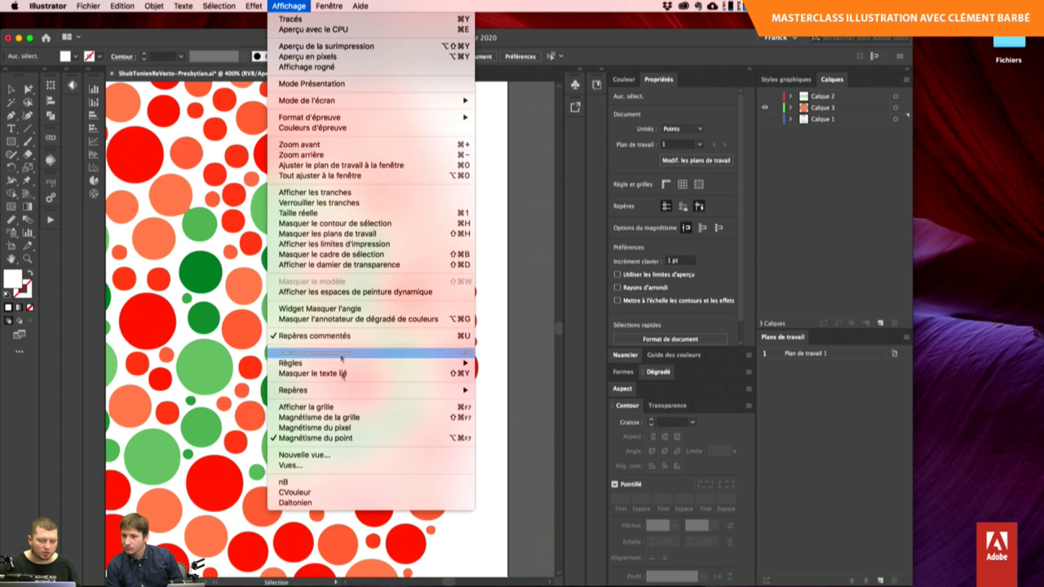
pyautogui.click(340, 457)
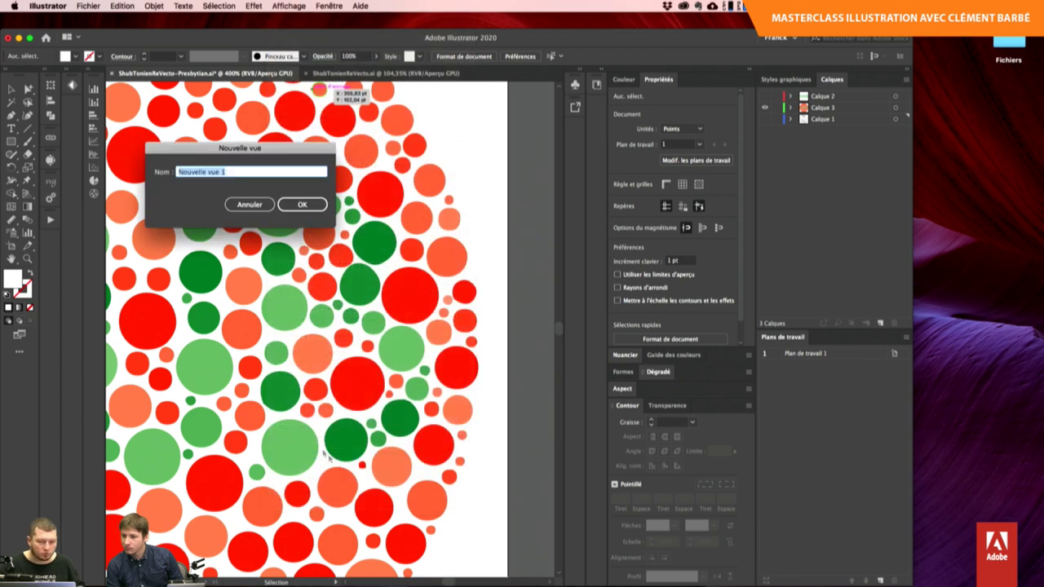
pyautogui.write('ZoomCouleur')
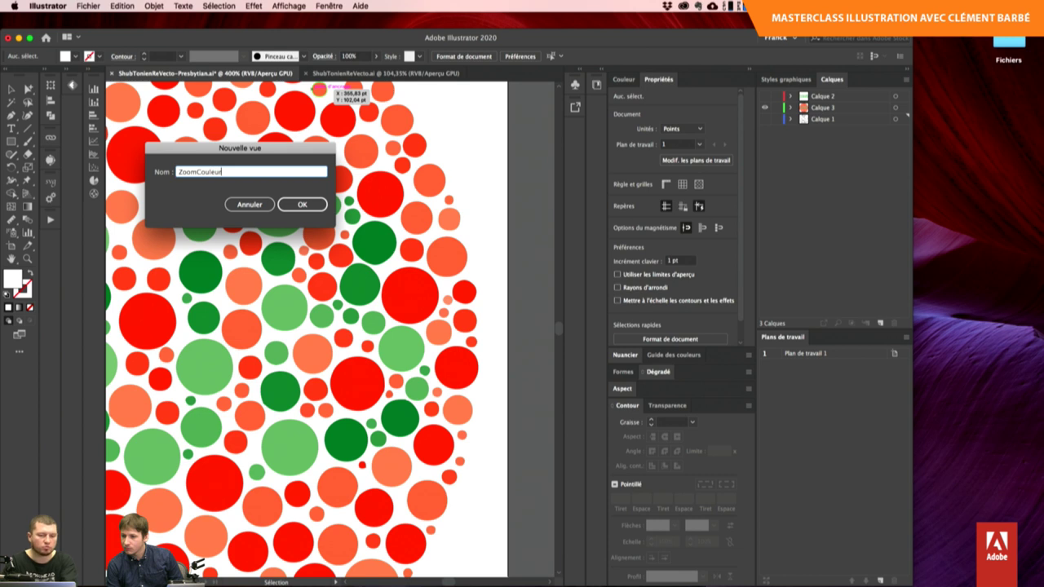
pyautogui.press('Return')
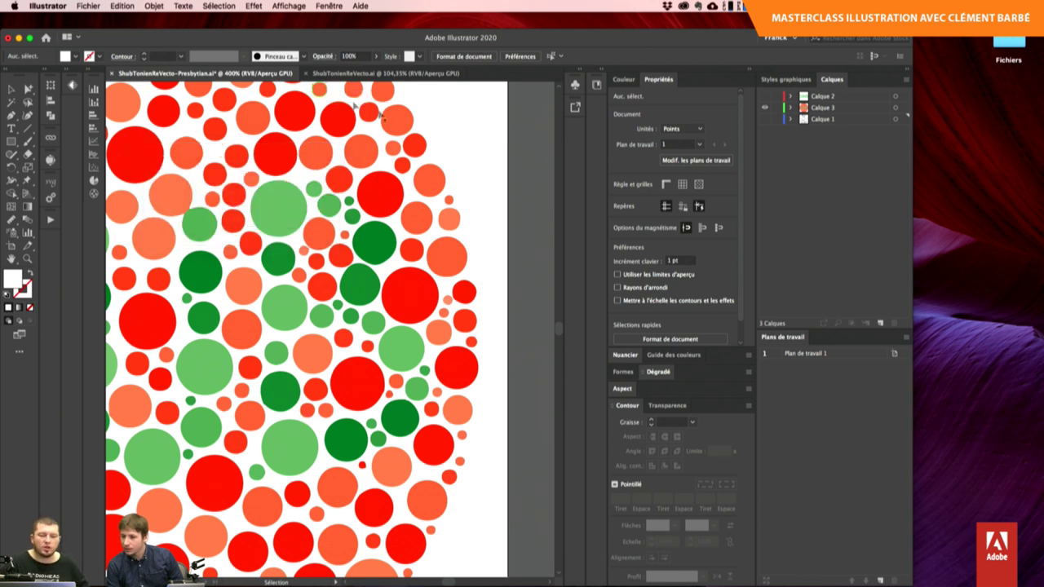
# Switch to the nB view, hide Calque 3's dots, then recall the ZoomCouleur view.
pyautogui.click(315, 43)
pyautogui.click(289, 6)
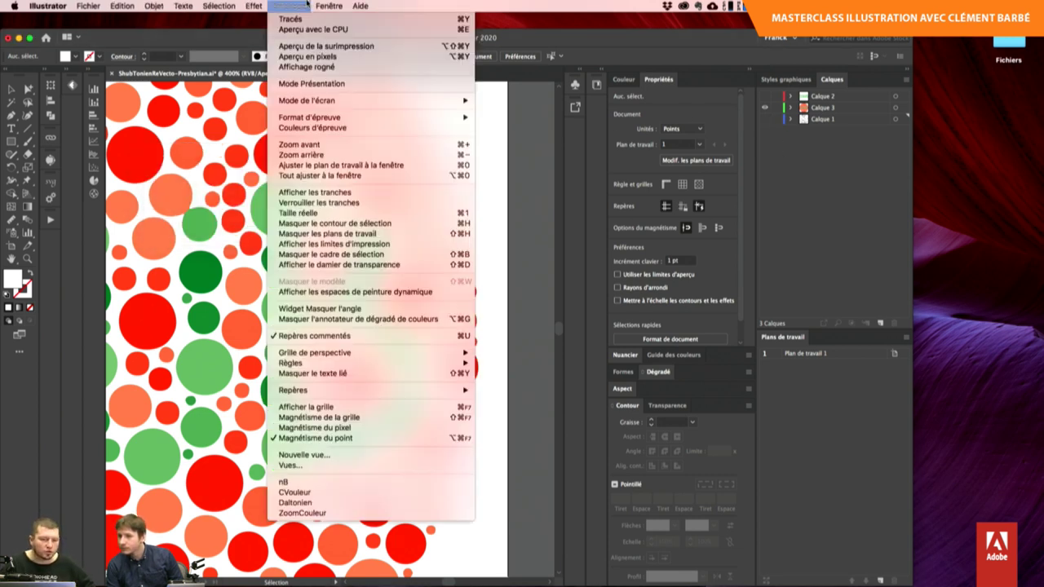
pyautogui.click(357, 480)
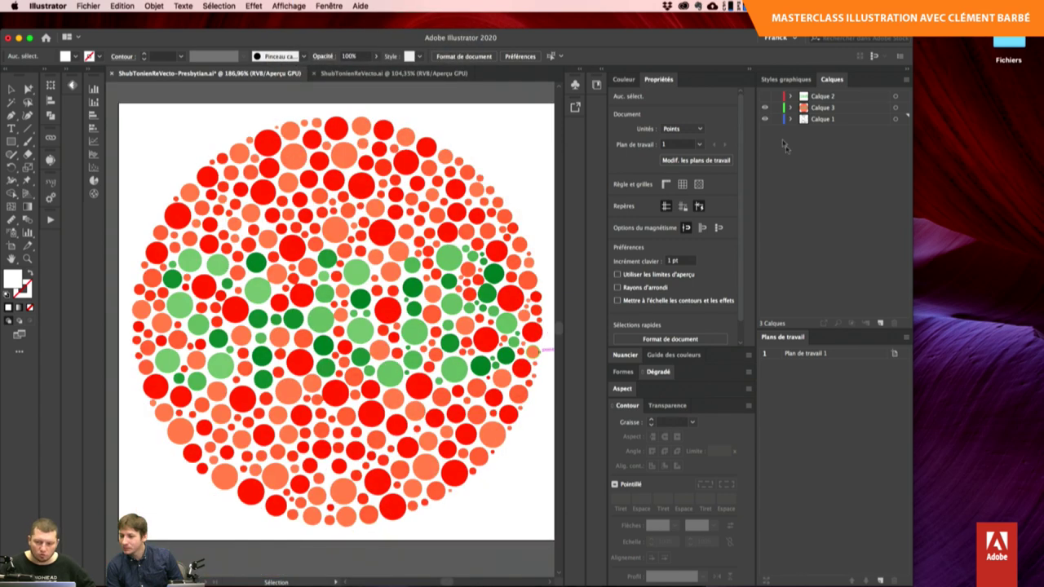
pyautogui.click(766, 107)
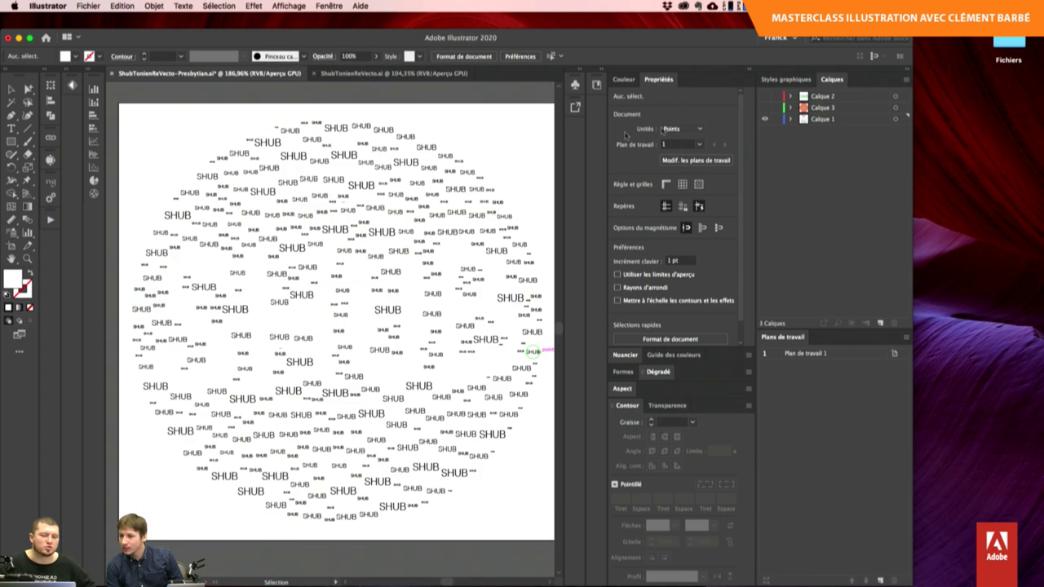
pyautogui.click(297, 6)
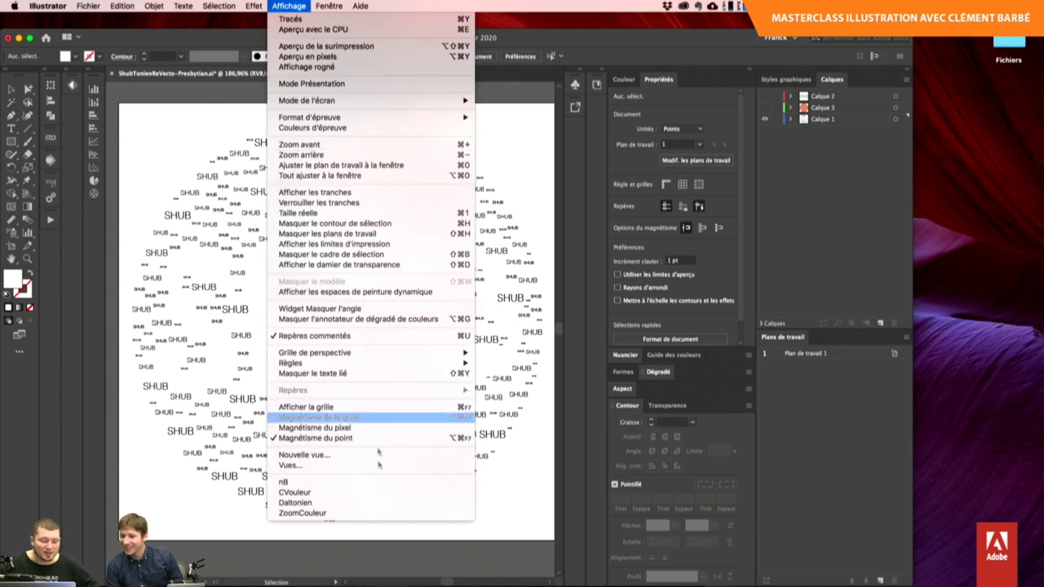
pyautogui.click(361, 513)
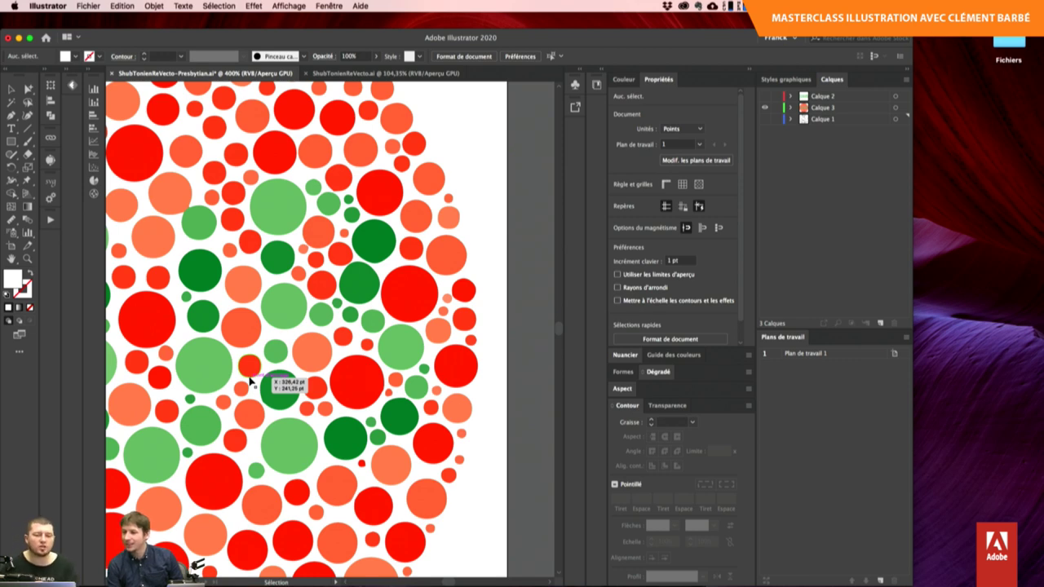
pyautogui.click(289, 6)
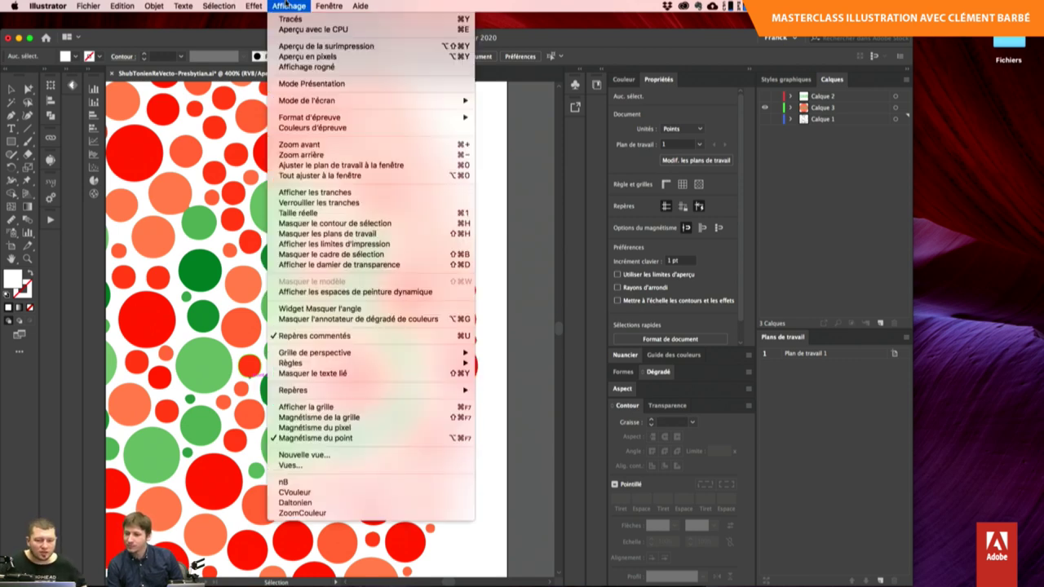
pyautogui.click(289, 5)
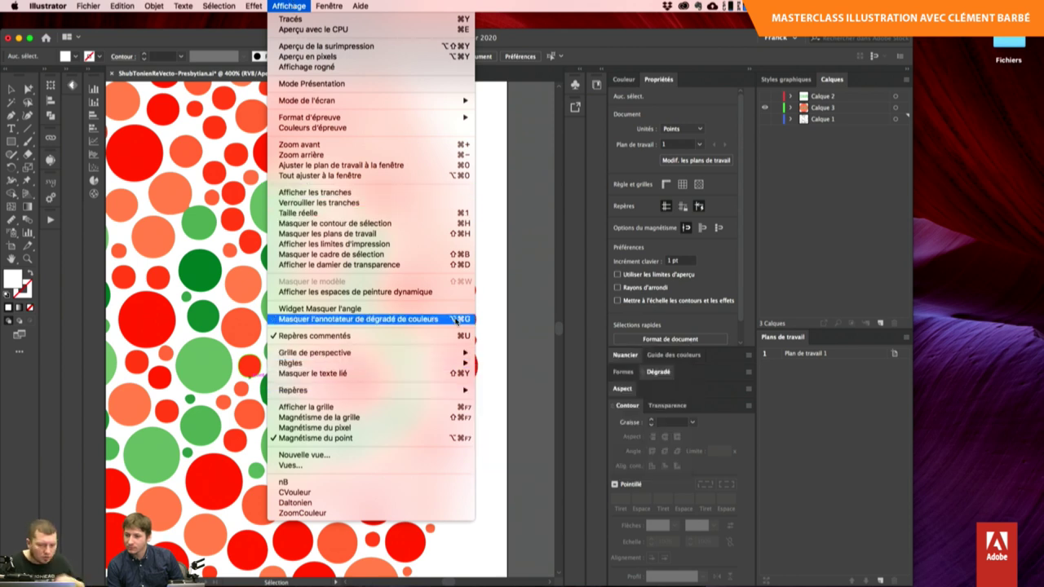
# Browse the saved views without changes, then hide Calque 3 and zoom out on the SHUB text.
pyautogui.click(361, 466)
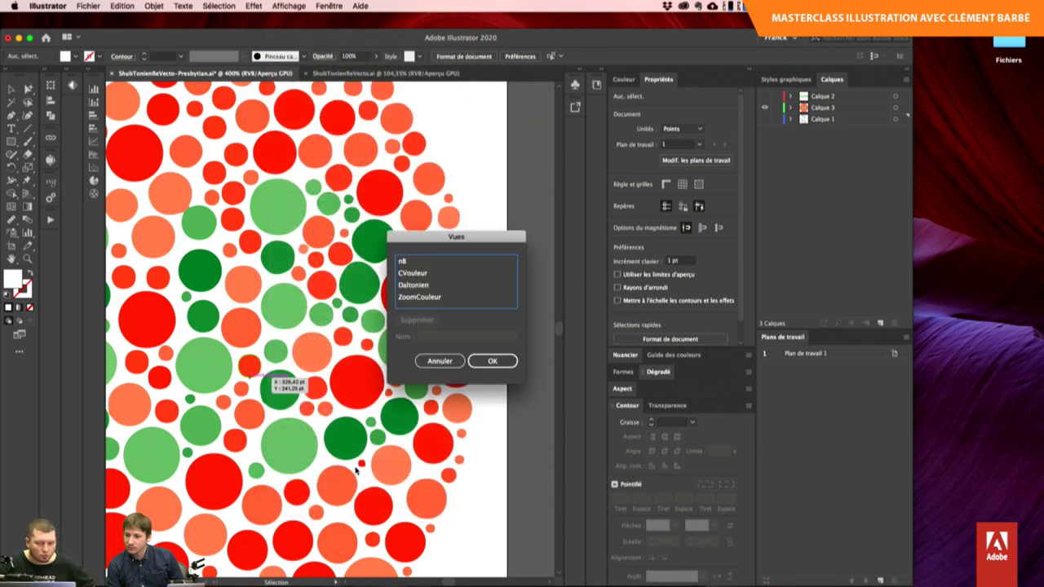
pyautogui.click(424, 261)
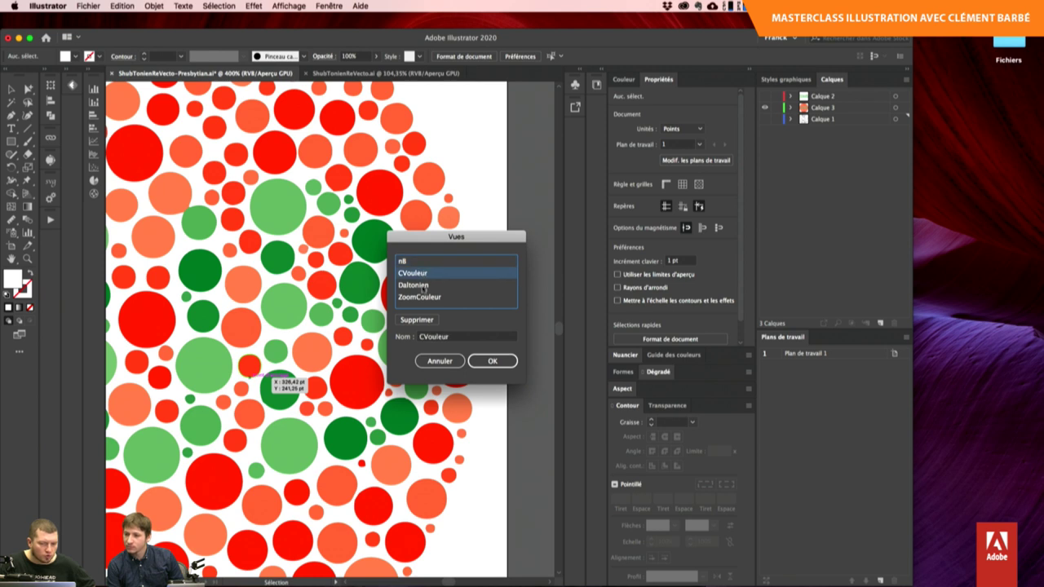
pyautogui.click(425, 286)
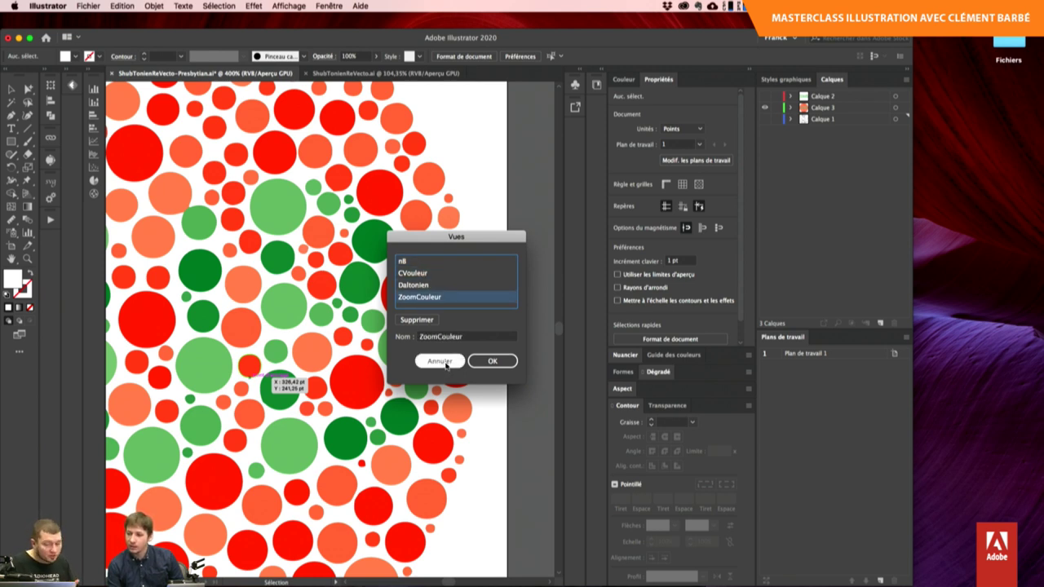
pyautogui.click(450, 361)
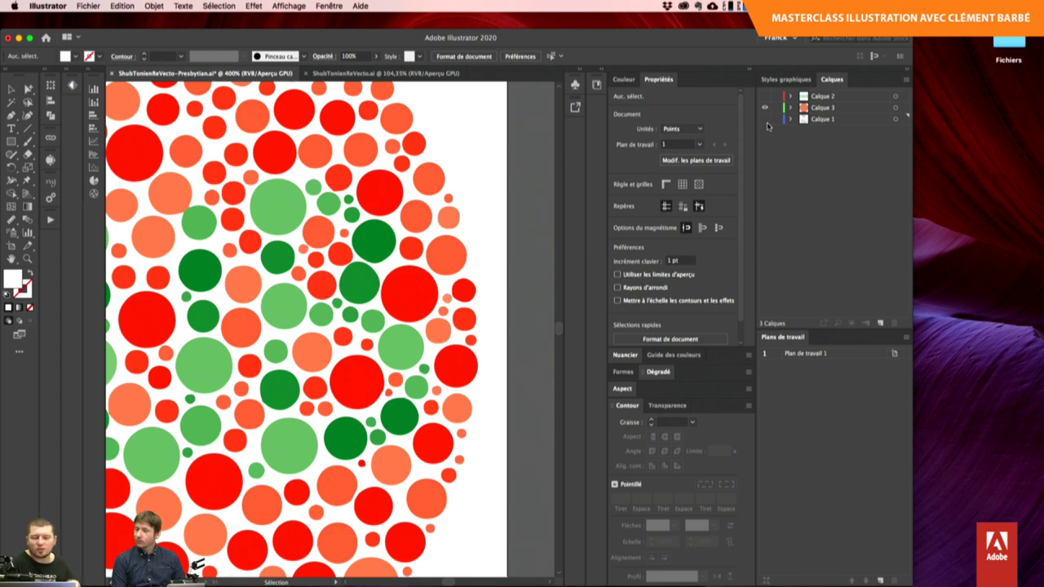
pyautogui.click(767, 108)
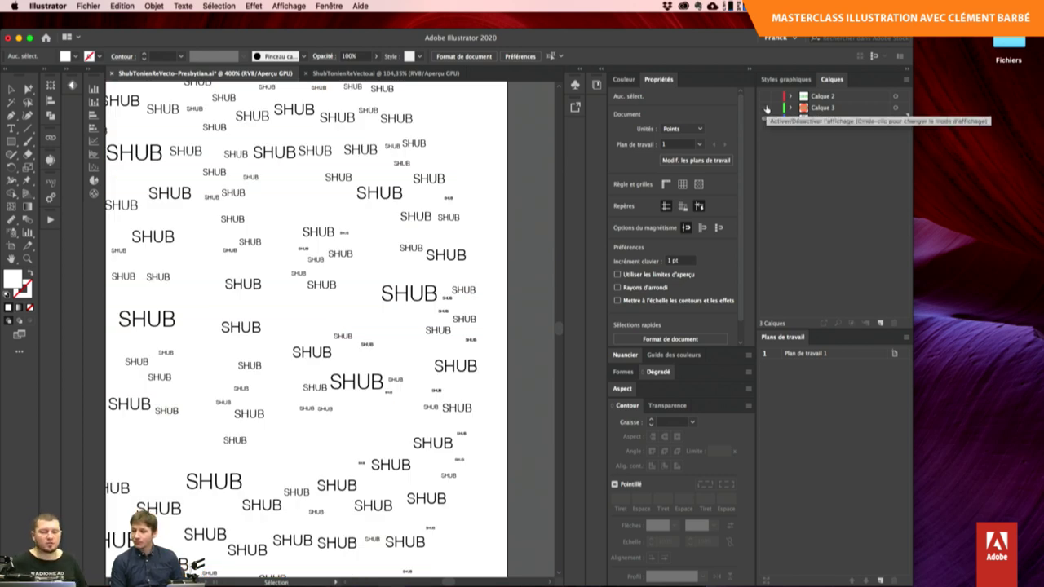
pyautogui.press('super+minus')
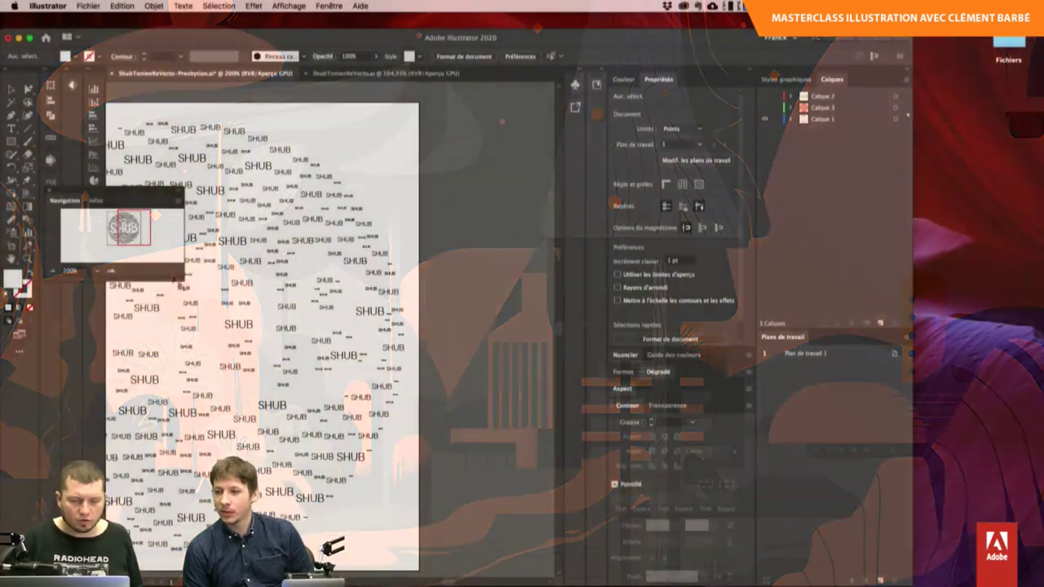
# Enlarge the Navigator preview and pan with it, zooming to 1600% on the SHUB letters.
pyautogui.moveTo(183, 274); pyautogui.dragTo(277, 322)
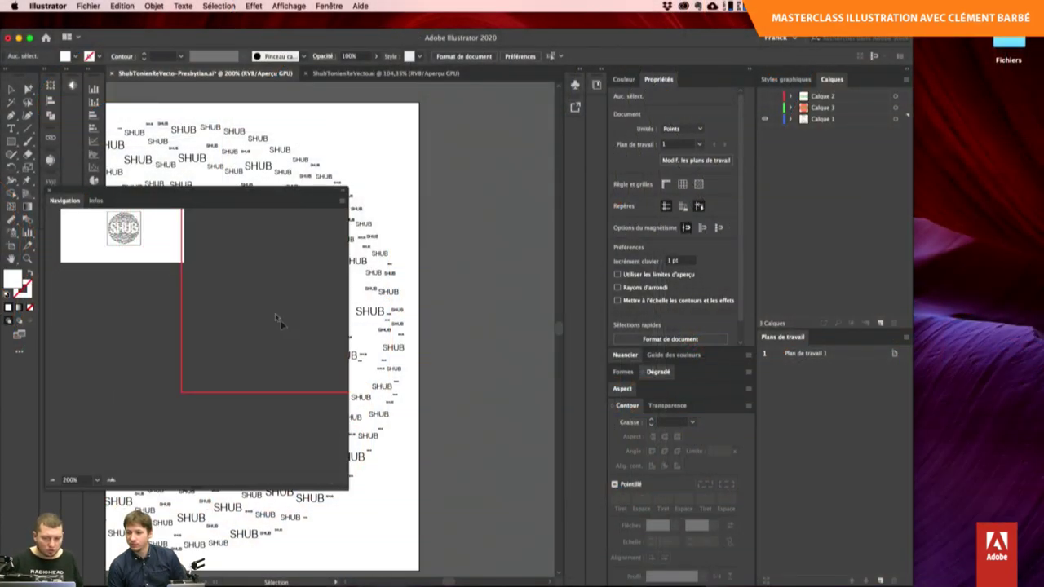
pyautogui.moveTo(241, 265); pyautogui.dragTo(225, 249)
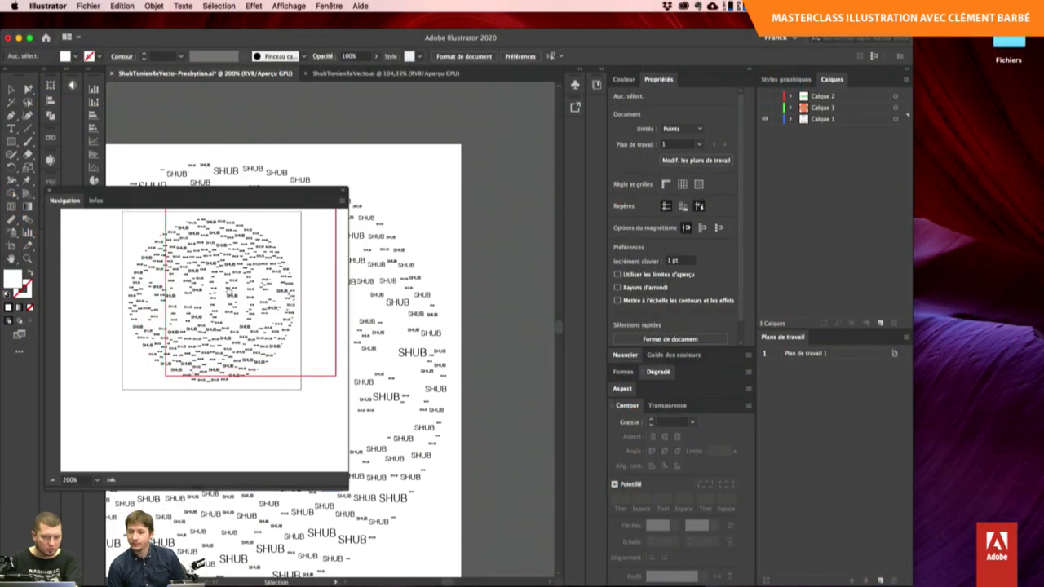
pyautogui.moveTo(247, 294); pyautogui.dragTo(208, 299)
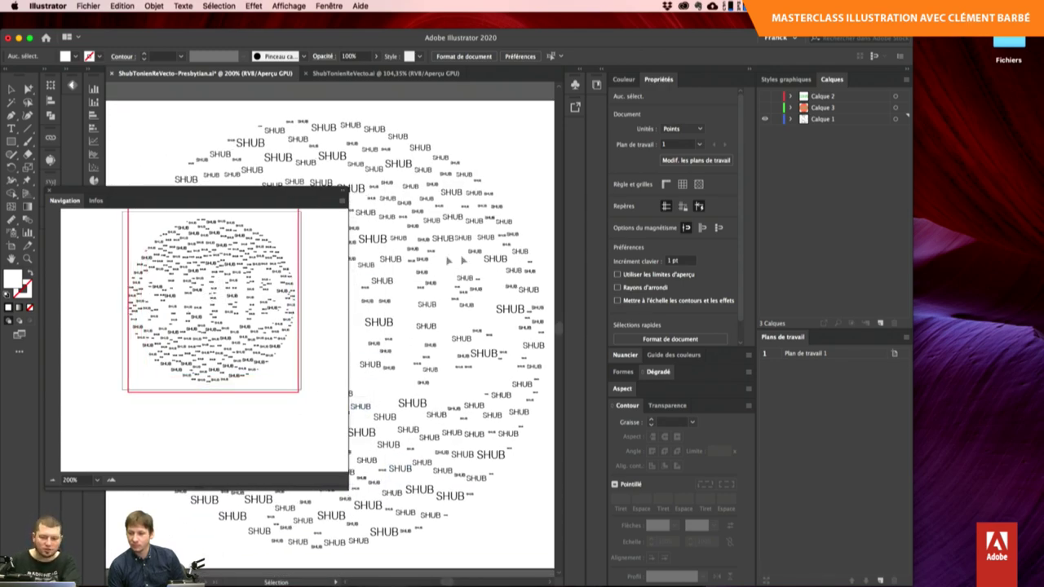
pyautogui.hotkey('ctrl', '+')
pyautogui.hotkey('ctrl', '+')
pyautogui.hotkey('ctrl', '+')
pyautogui.hotkey('ctrl', '+')
pyautogui.hotkey('ctrl', '+')
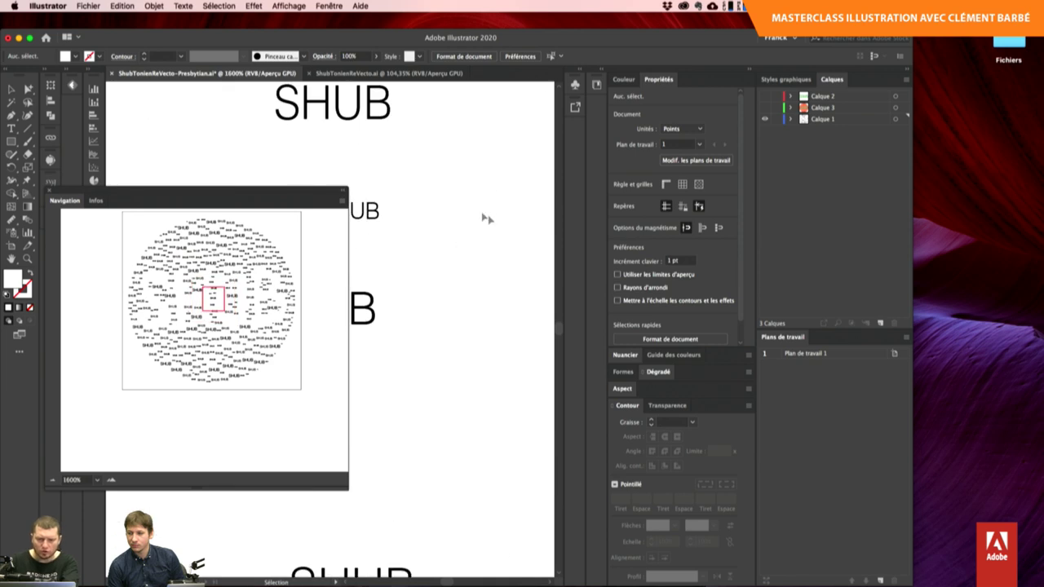
pyautogui.moveTo(214, 298)
pyautogui.mouseDown()
pyautogui.moveTo(232, 243)
pyautogui.moveTo(261, 352)
pyautogui.moveTo(229, 343)
pyautogui.mouseUp()
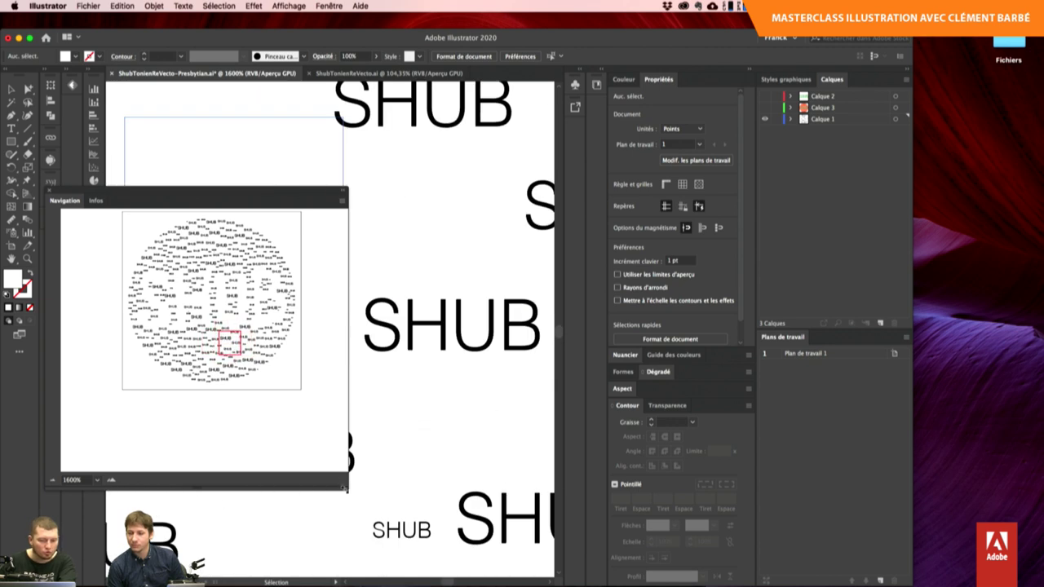
# Open the Navigator's panel options, cancel them, and pan to another SHUB area.
pyautogui.click(343, 201)
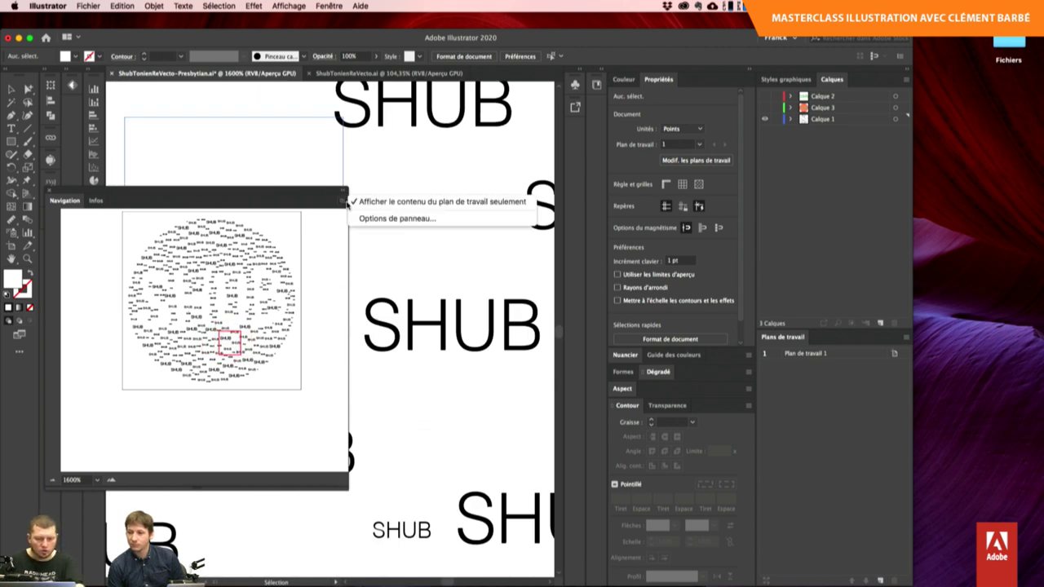
pyautogui.click(380, 220)
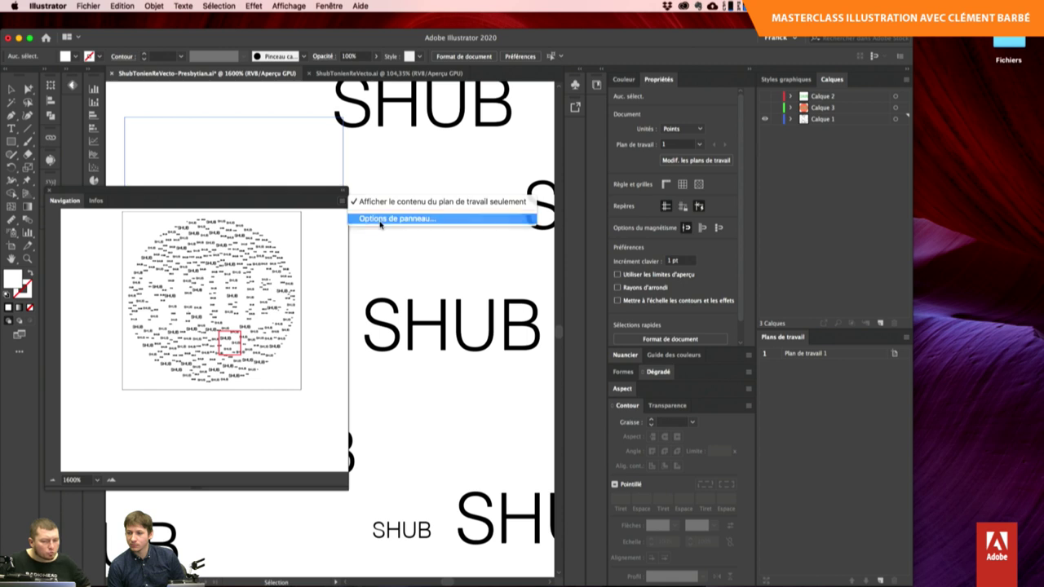
pyautogui.click(476, 345)
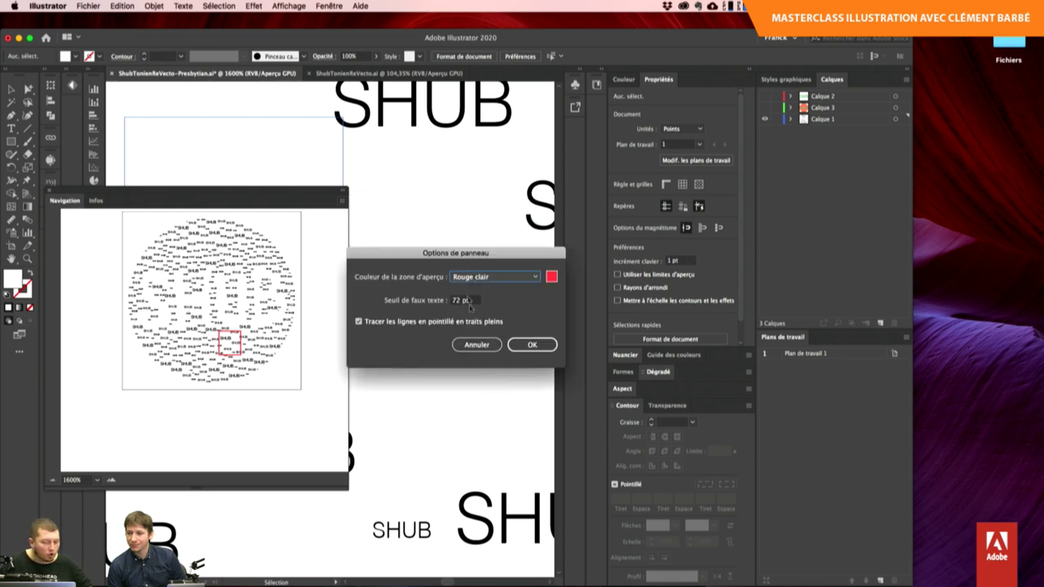
pyautogui.click(476, 344)
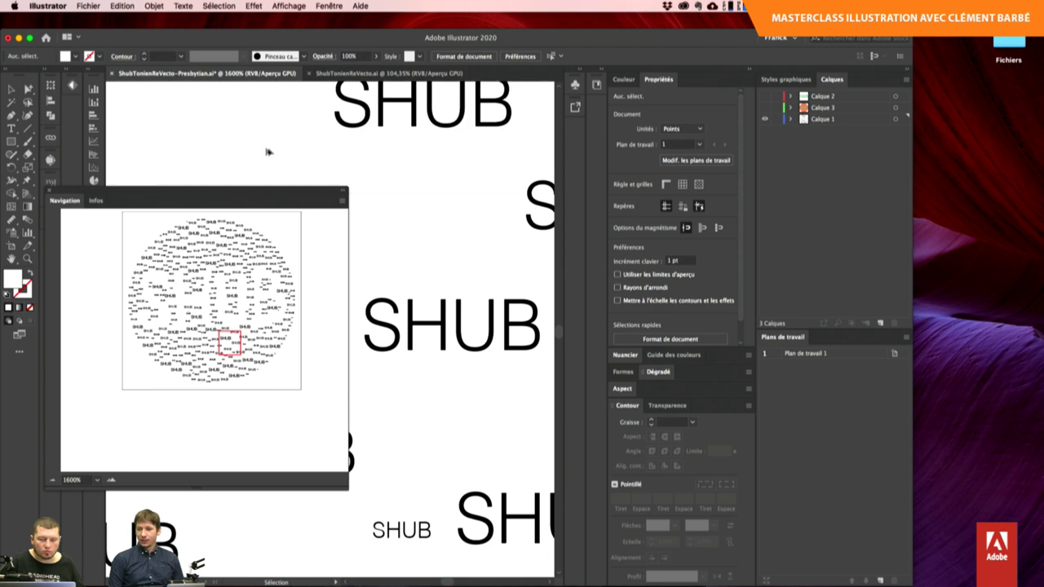
pyautogui.moveTo(237, 341); pyautogui.dragTo(287, 330)
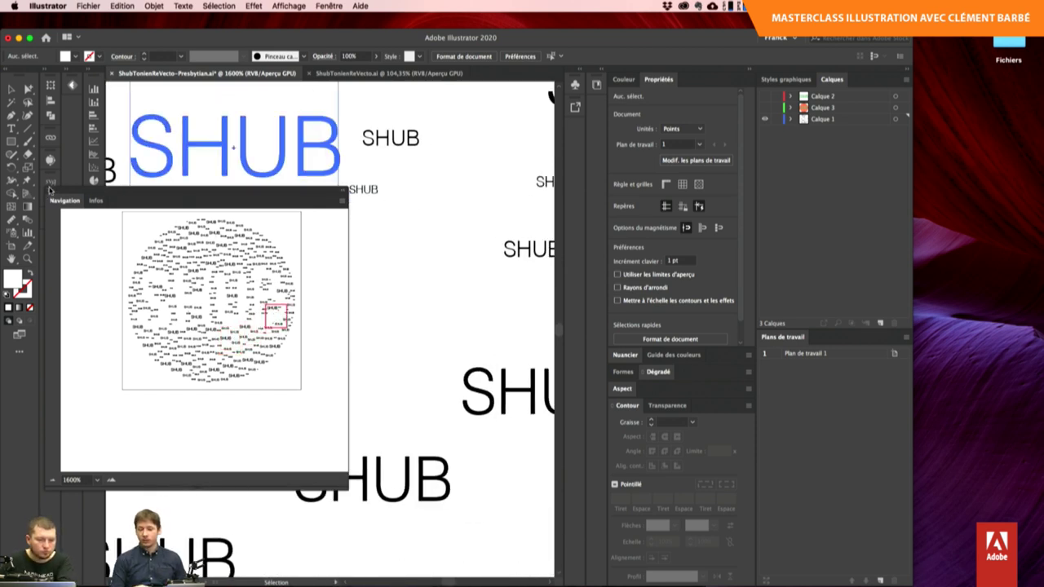
# Float and close the Navigator, then zoom in on the letters HUB and back out.
pyautogui.moveTo(51, 193); pyautogui.dragTo(682, 36)
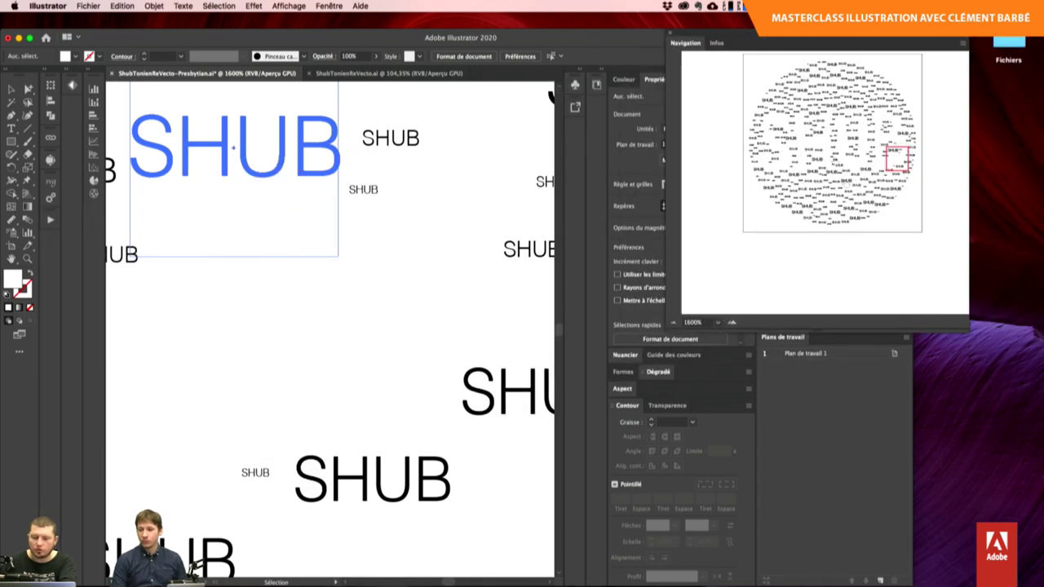
pyautogui.click(671, 36)
pyautogui.click(283, 235)
pyautogui.scroll(3, 327, 242)
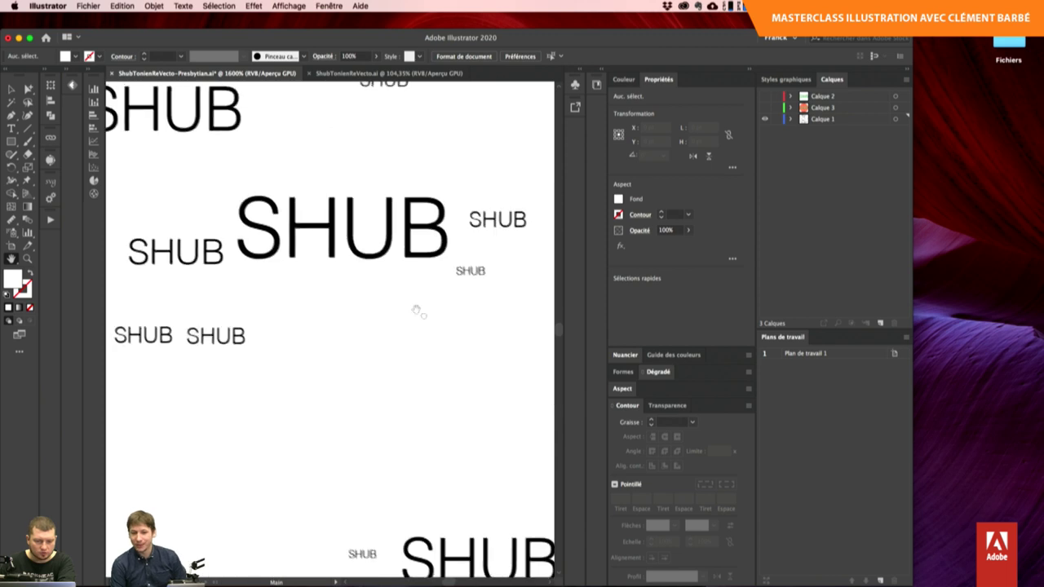
pyautogui.click(403, 275)
pyautogui.scroll(1, 396, 269)
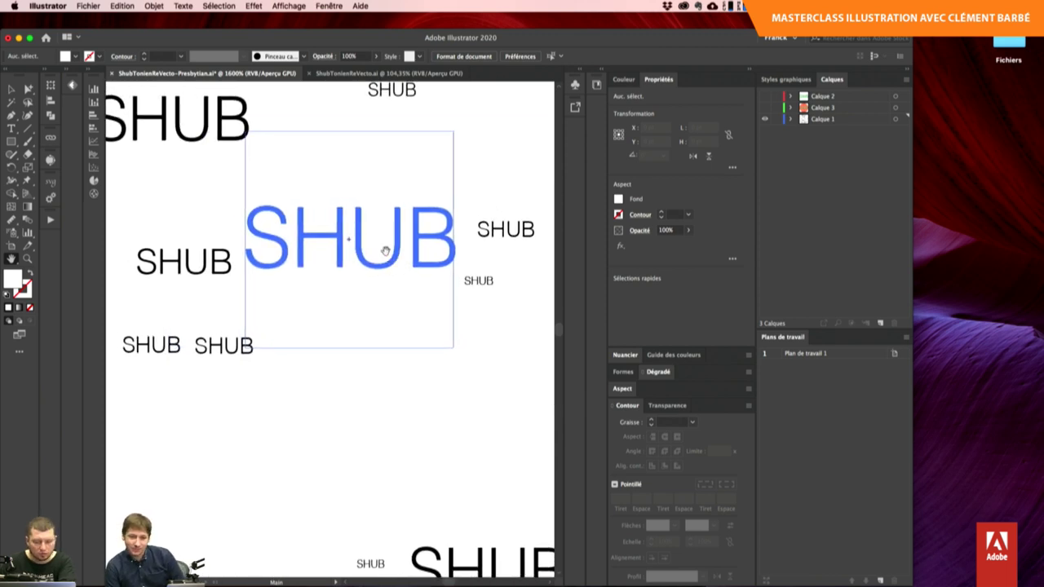
pyautogui.press('z')
pyautogui.moveTo(386, 251); pyautogui.dragTo(403, 264)
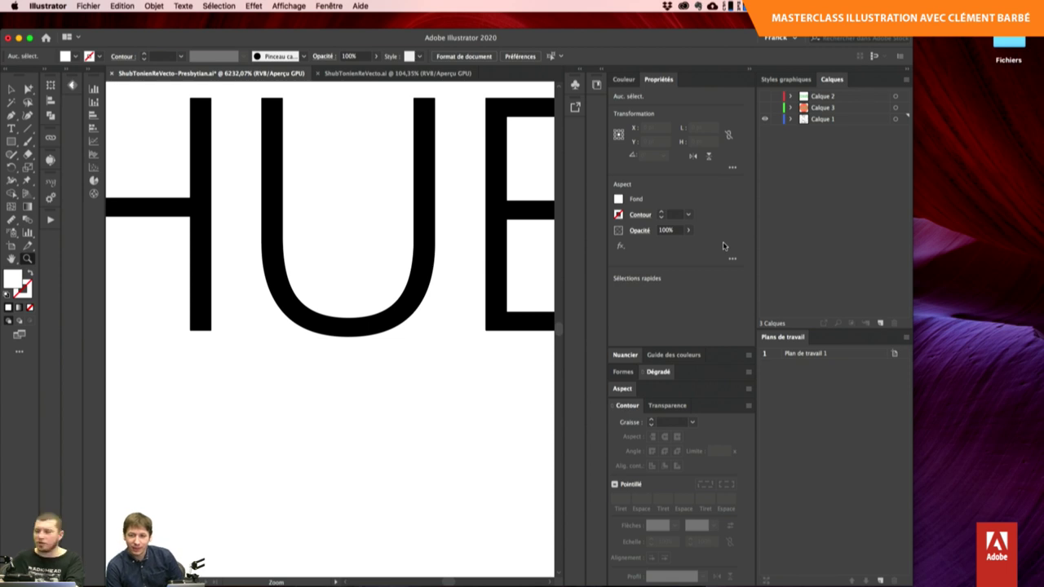
pyautogui.hotkey('ctrl', '-')
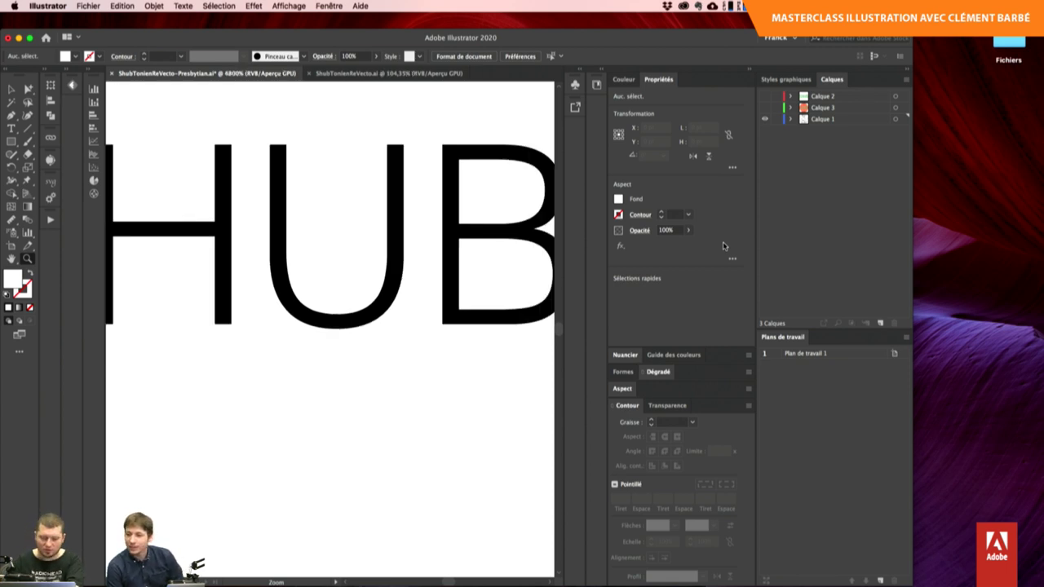
pyautogui.hotkey('ctrl', '-')
pyautogui.hotkey('ctrl', '-')
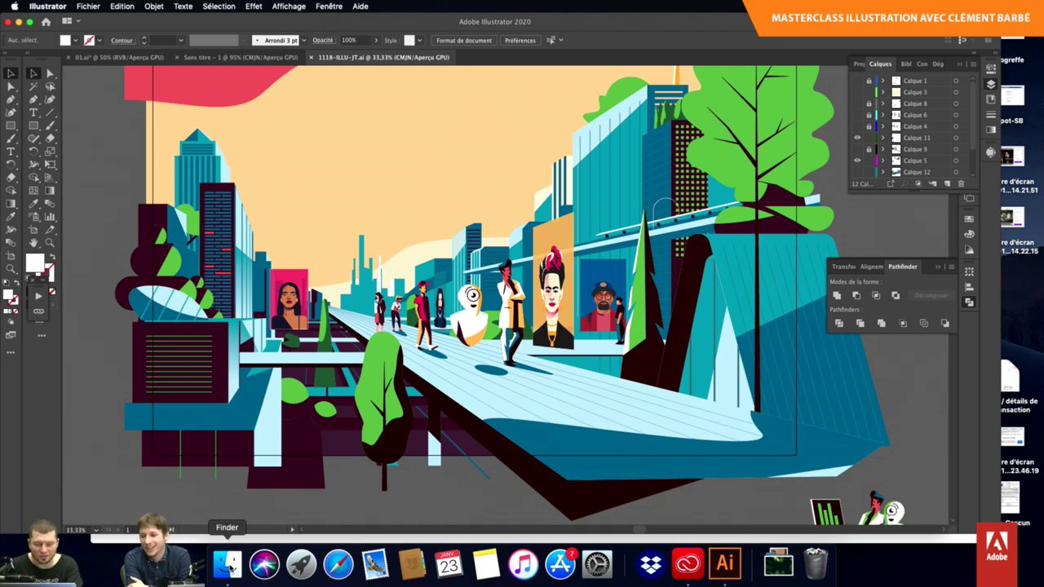
# Open a Finder window on the 01-Crea project folder from the Dock.
pyautogui.click(226, 563)
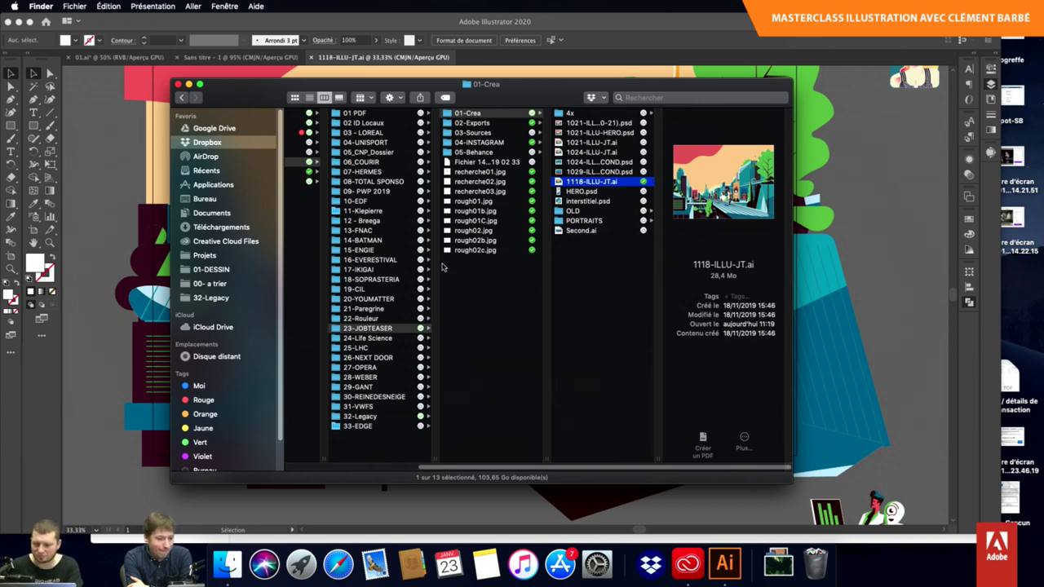
# Scroll the Finder window and open the 01-DESSIN folder.
pyautogui.hscroll(-5, 317, 169)
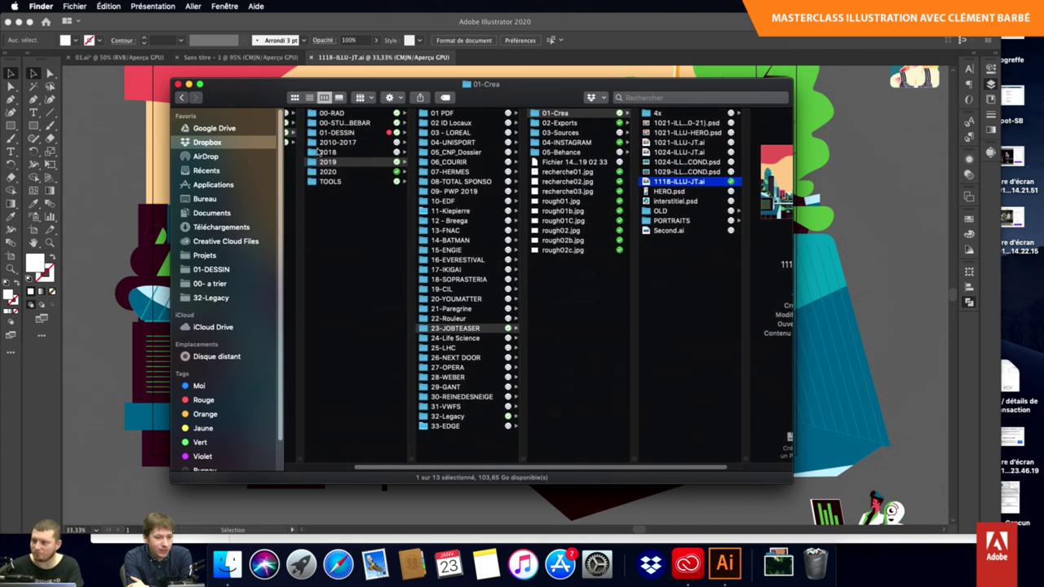
pyautogui.click(429, 132)
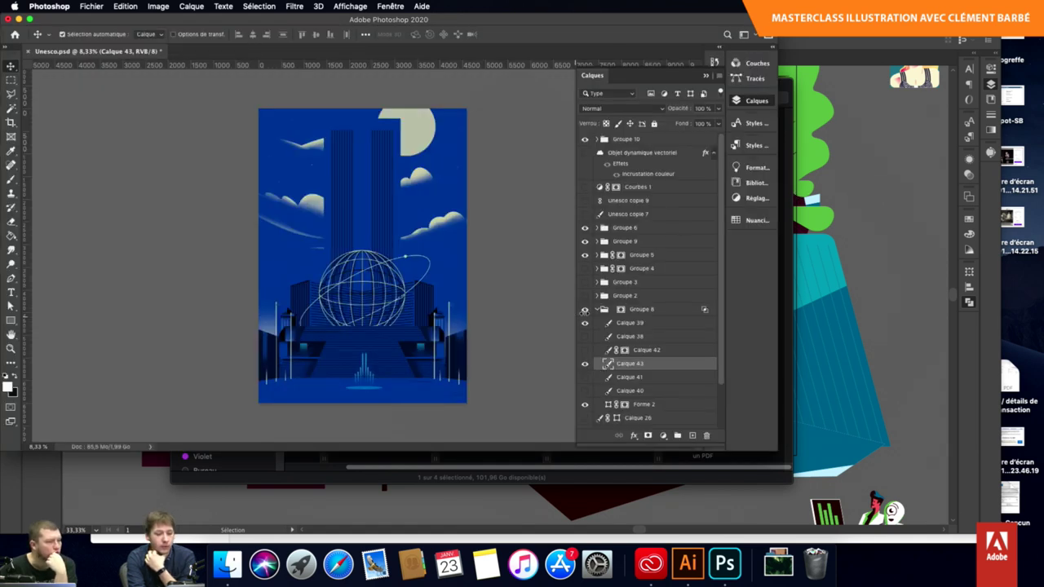
# Collapse Groupe 8 in Photoshop's Layers panel and bring the 02-UNESCO Finder window forward.
pyautogui.click(598, 311)
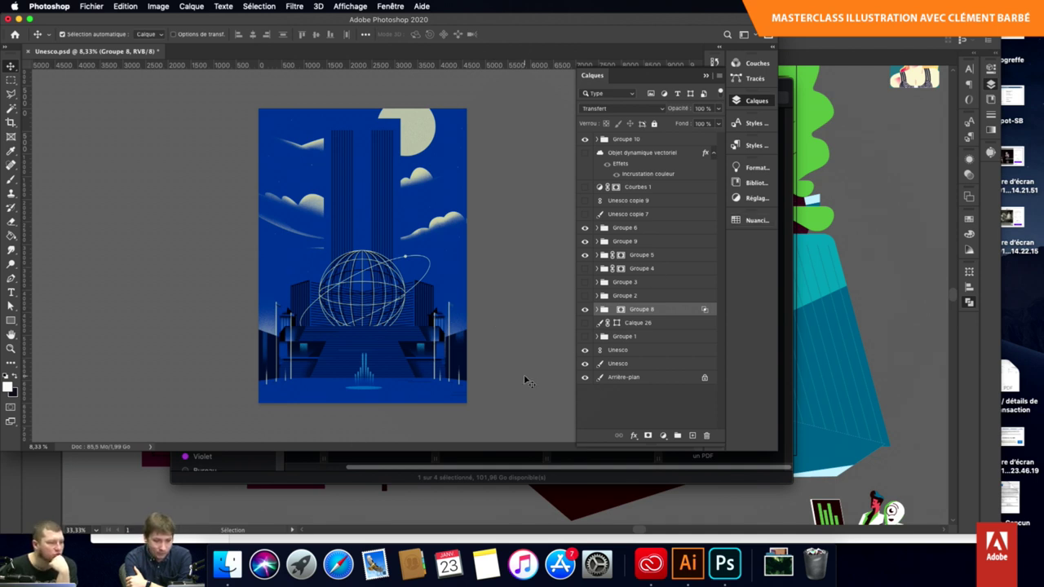
pyautogui.click(227, 563)
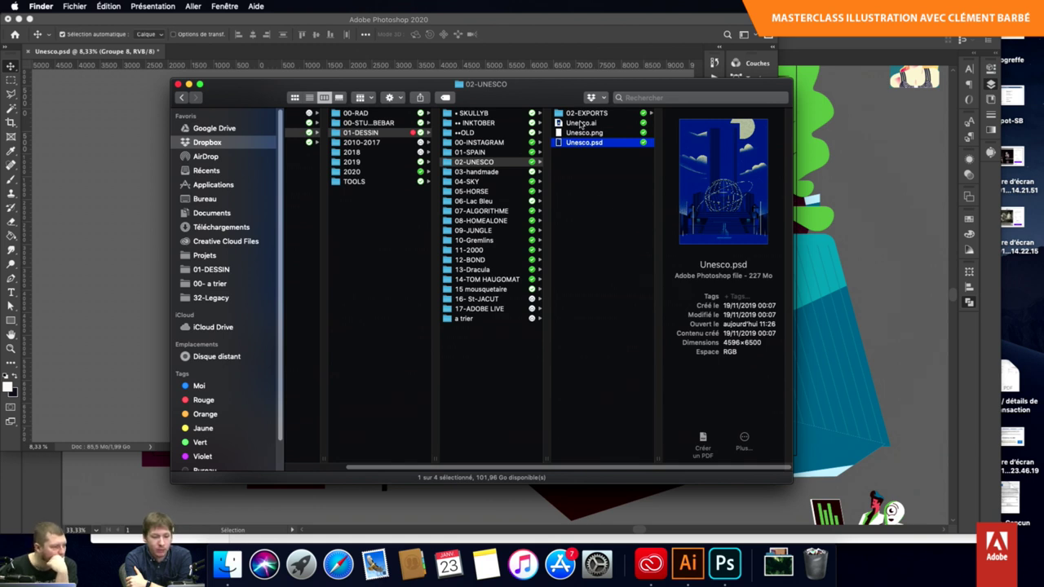
# Open Unesco.ai from the Finder column in Illustrator.
pyautogui.click(581, 124)
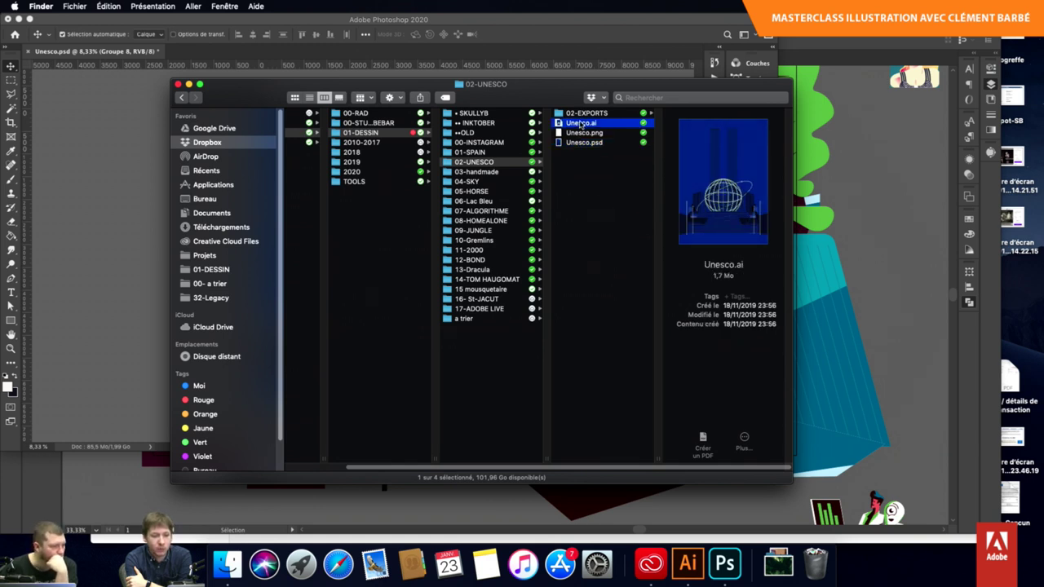
pyautogui.doubleClick(579, 124)
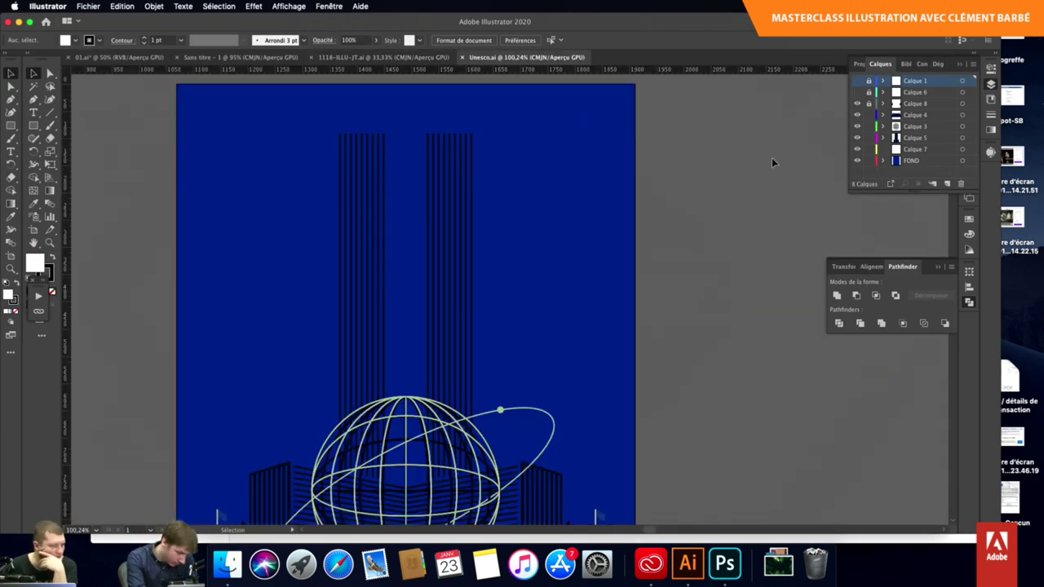
# Fit the Unesco poster in view, show layers Calque 8, Calque 4 and Calque 5, then return to Photoshop.
pyautogui.press('super+1')
pyautogui.press('super+minus')
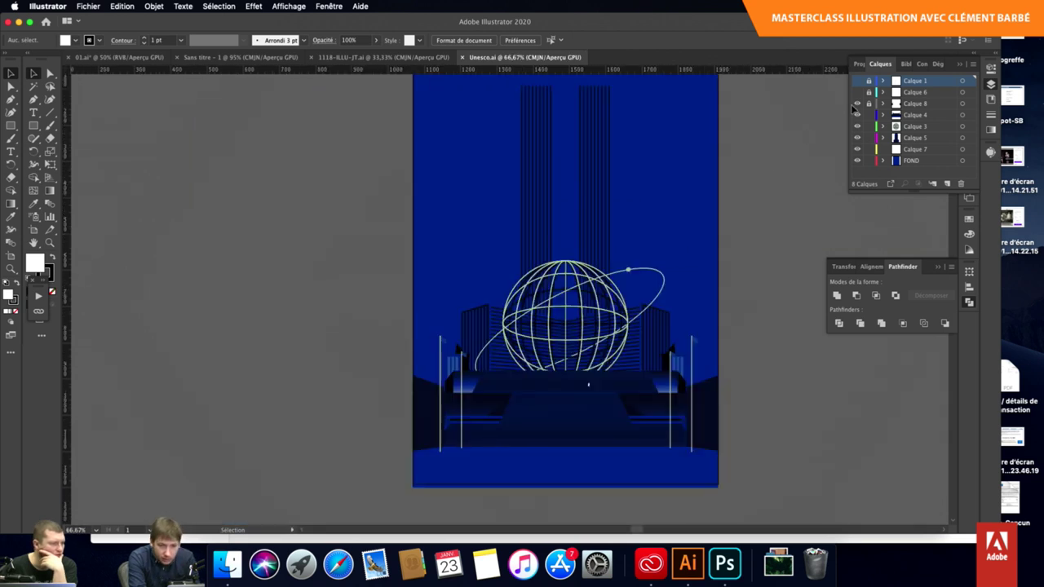
pyautogui.click(858, 105)
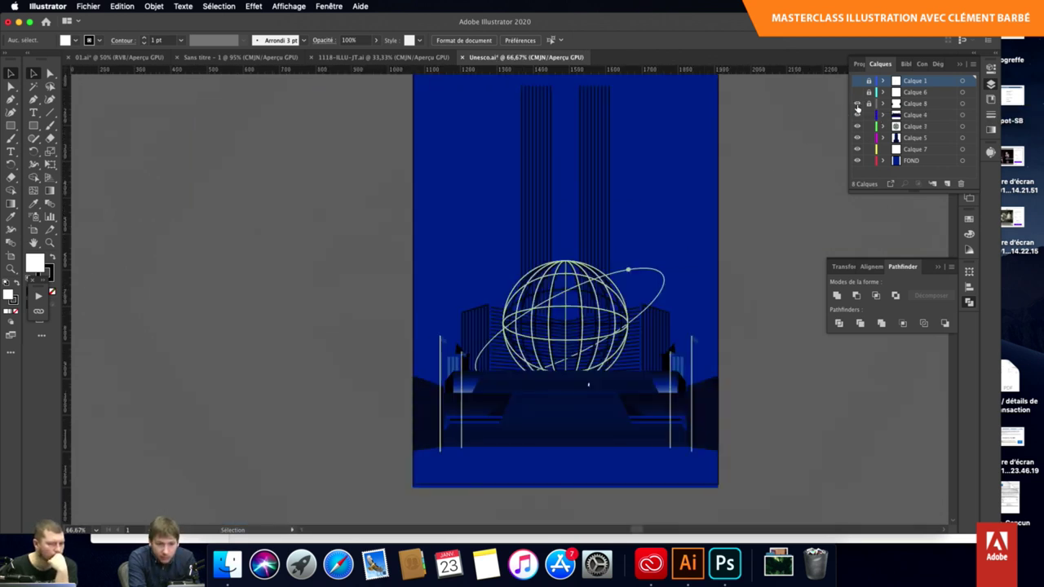
pyautogui.click(857, 119)
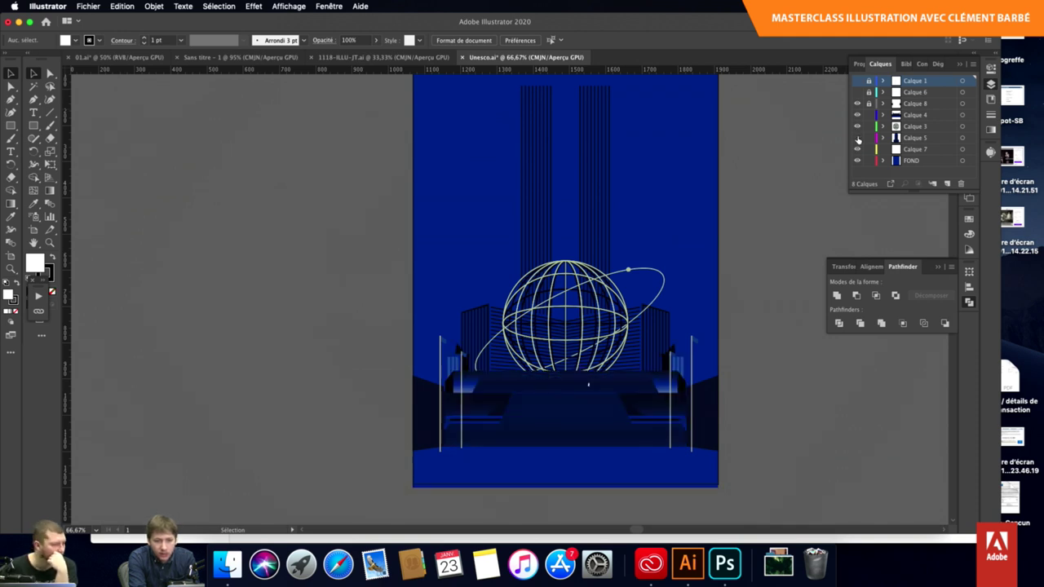
pyautogui.click(857, 137)
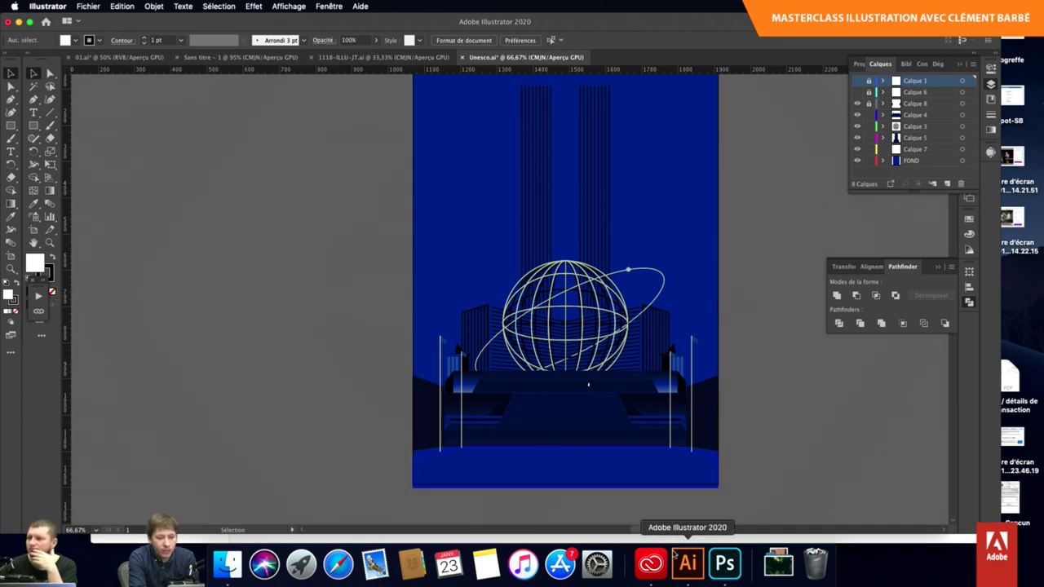
pyautogui.click(725, 563)
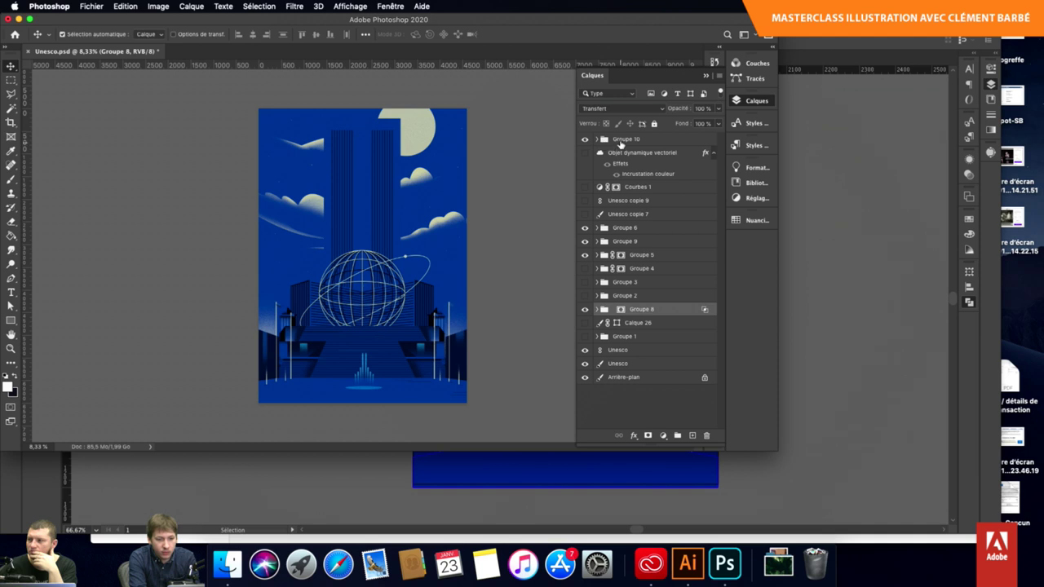
# Hide the poster's layer groups and place Unesco.ai from 02-UNESCO as a smart object scaled to fill the canvas.
pyautogui.click(599, 145)
pyautogui.moveTo(586, 140); pyautogui.dragTo(586, 366)
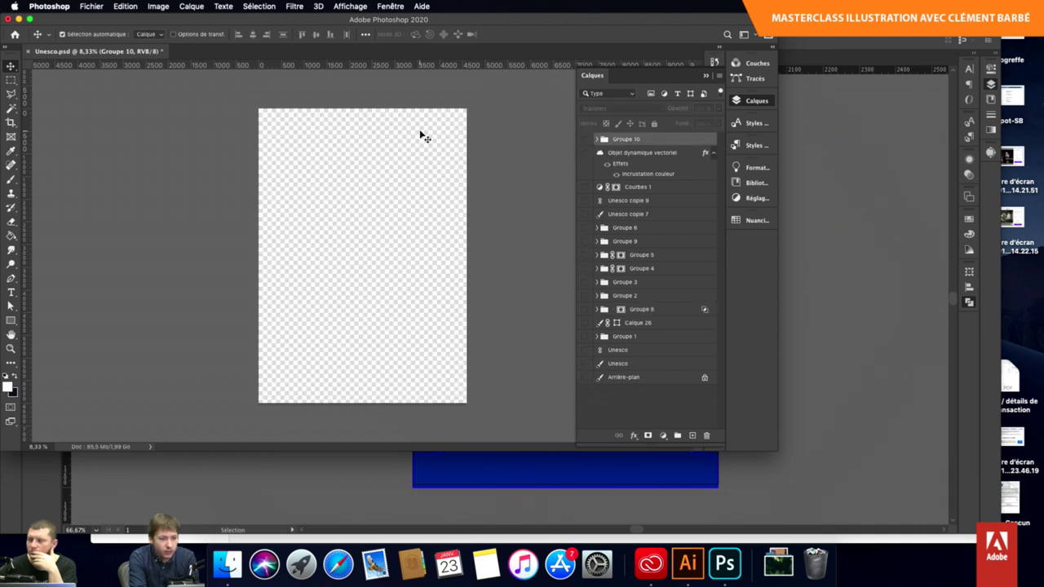
pyautogui.click(91, 6)
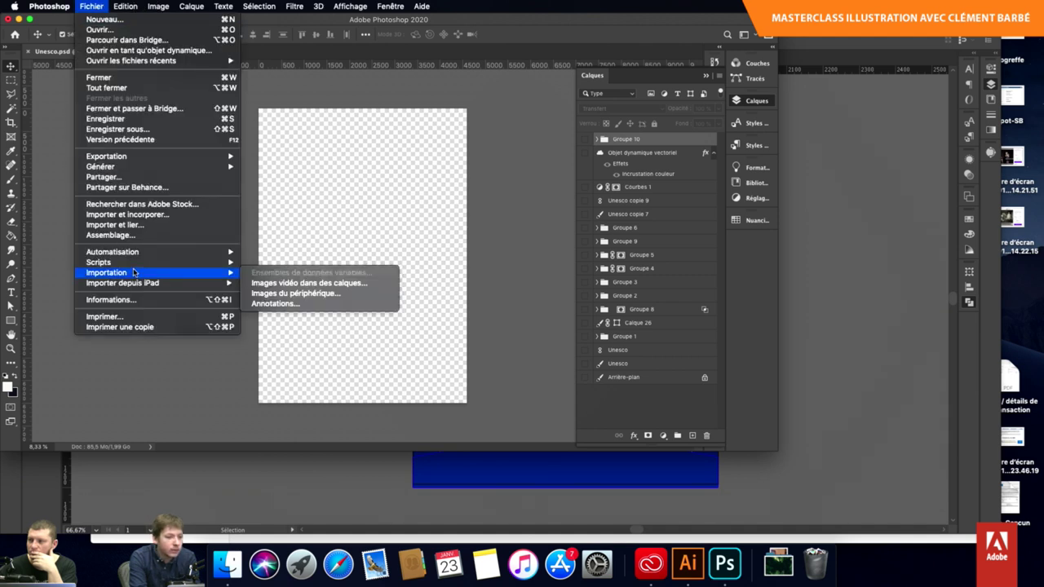
pyautogui.click(147, 228)
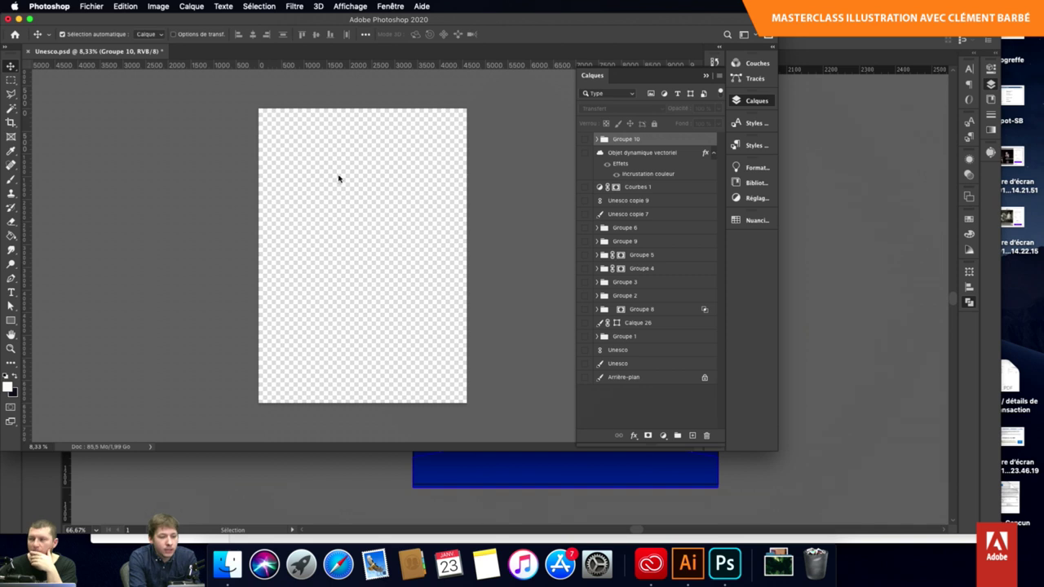
pyautogui.scroll(2, 422, 184)
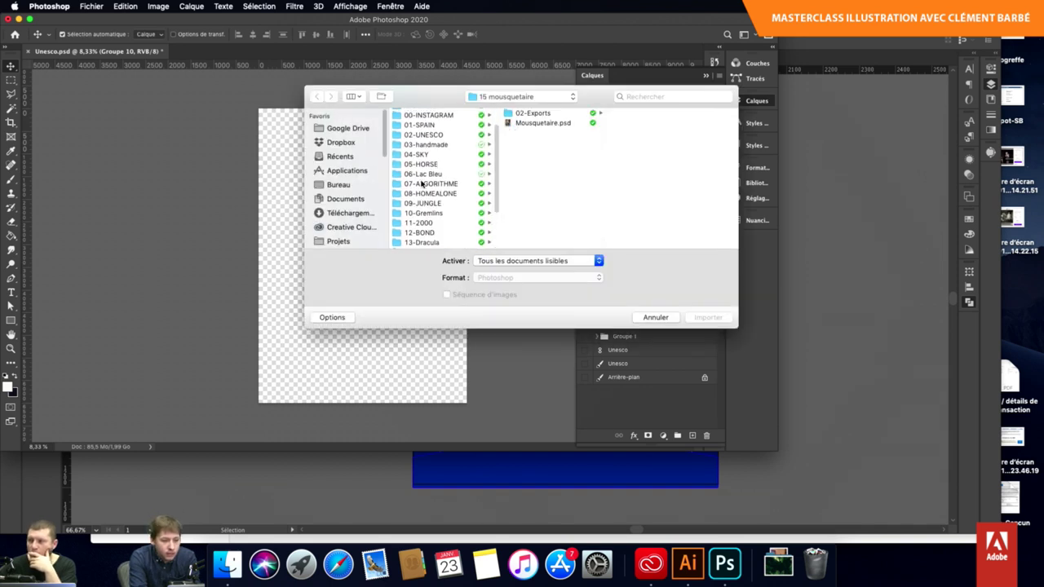
pyautogui.click(434, 135)
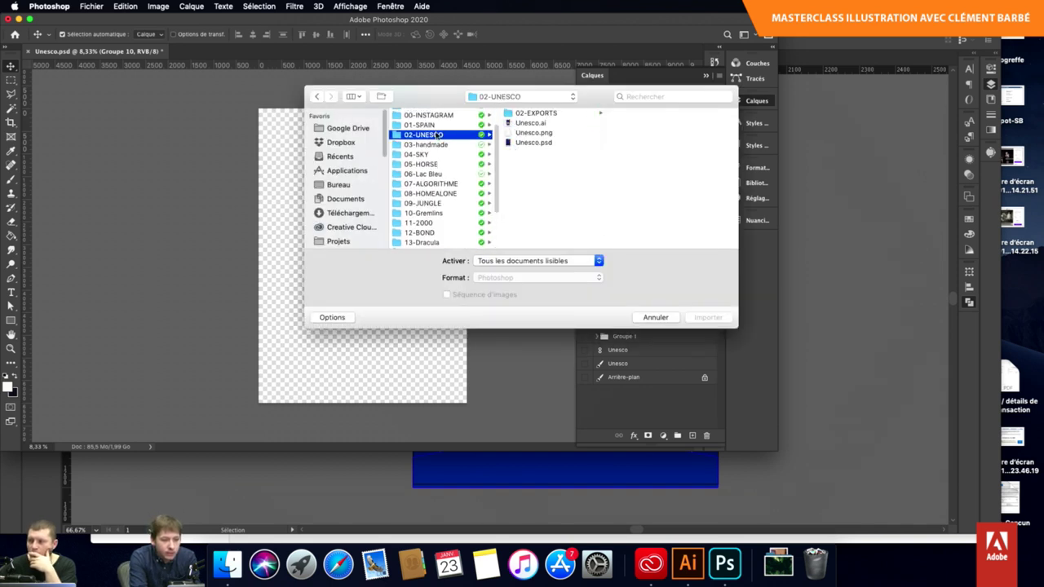
pyautogui.click(526, 123)
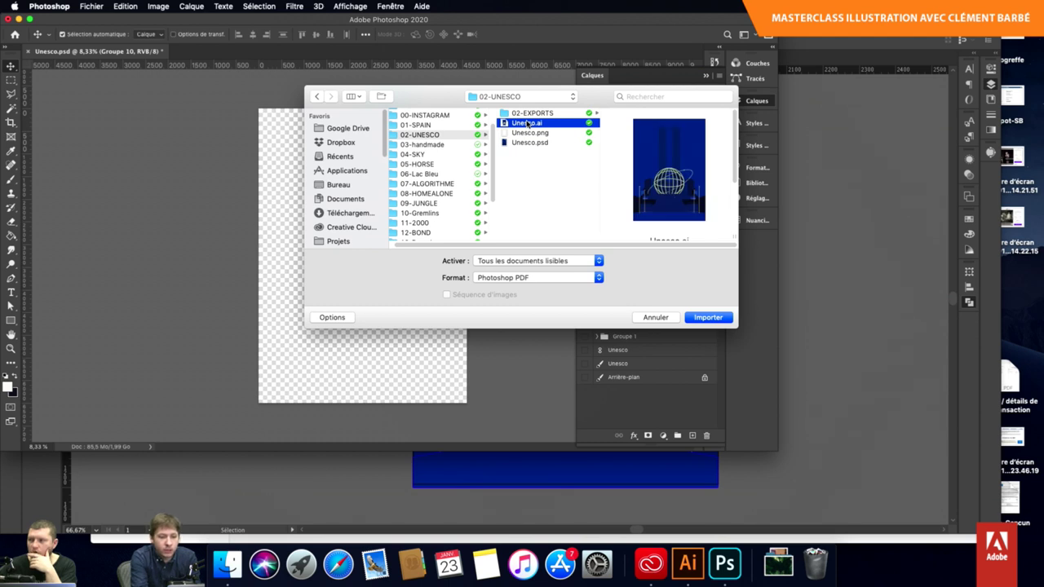
pyautogui.doubleClick(527, 123)
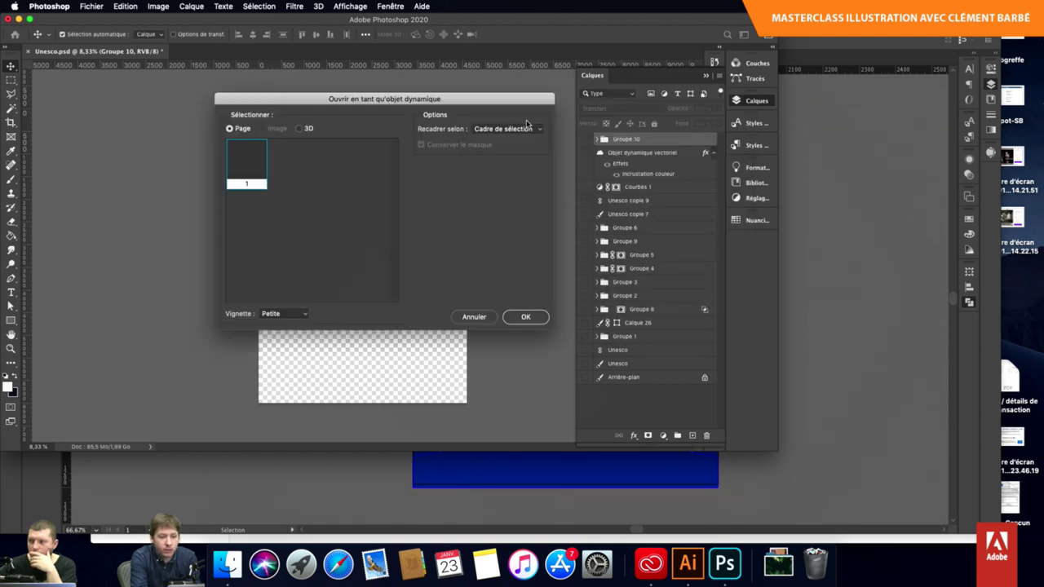
pyautogui.click(519, 319)
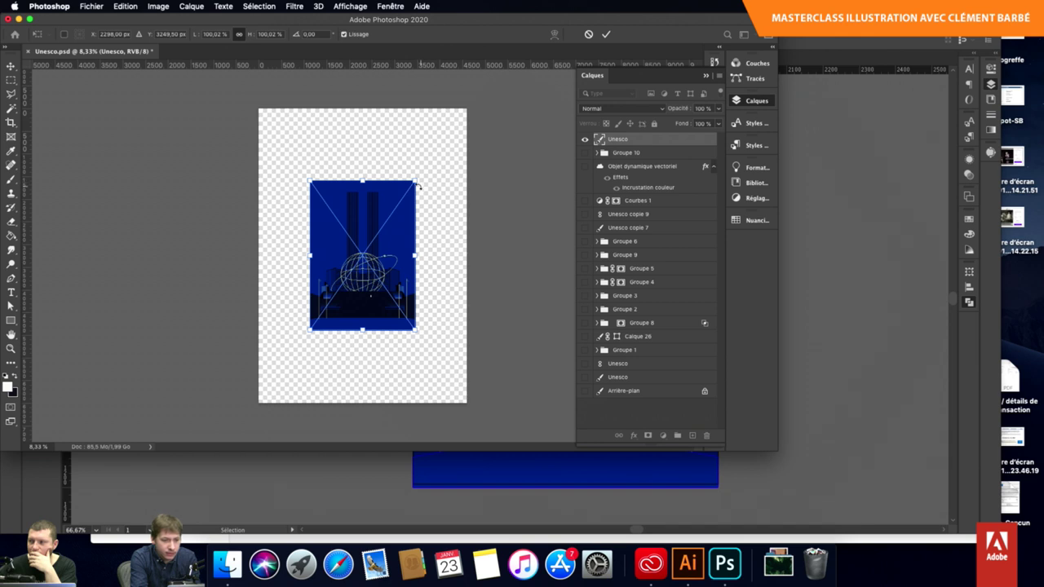
pyautogui.moveTo(417, 185)
pyautogui.mouseDown()
pyautogui.moveTo(494, 83)
pyautogui.moveTo(467, 106)
pyautogui.mouseUp()
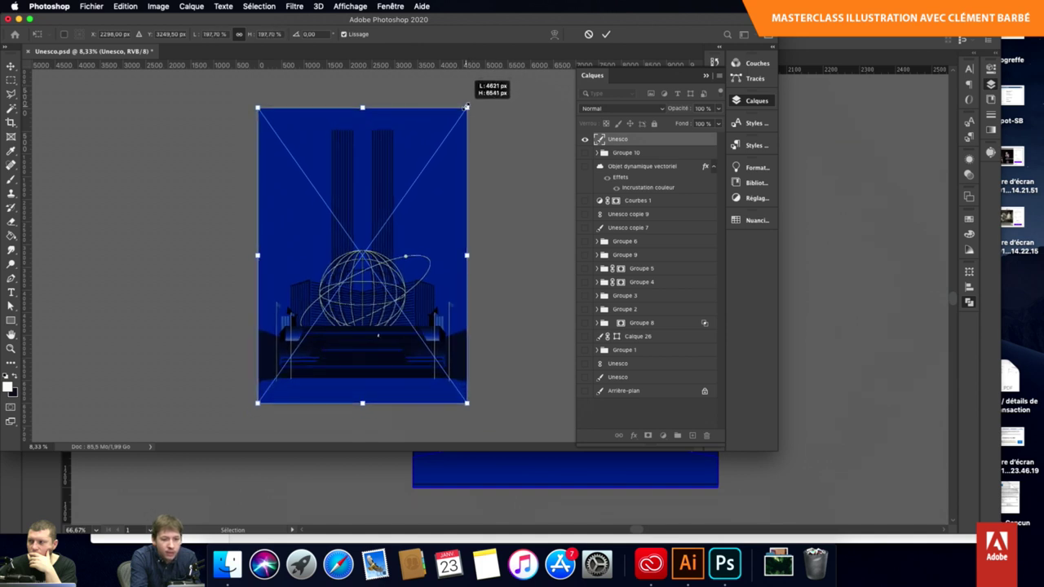
pyautogui.press('Return')
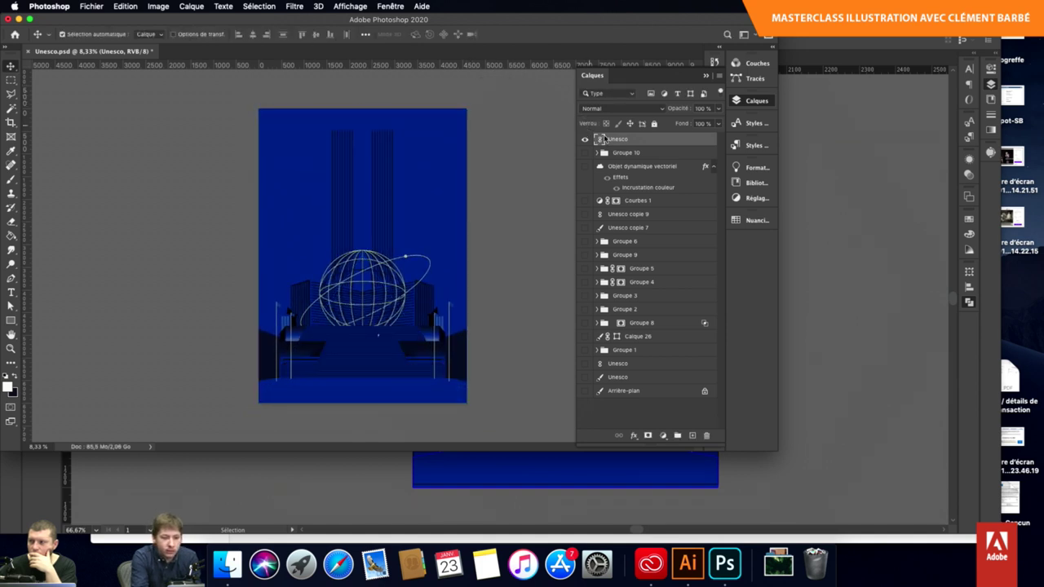
# Duplicate the Unesco layer, rasterize the original, and select Unesco copie 10 before switching to Illustrator.
pyautogui.hotkey('ctrl', 'j')
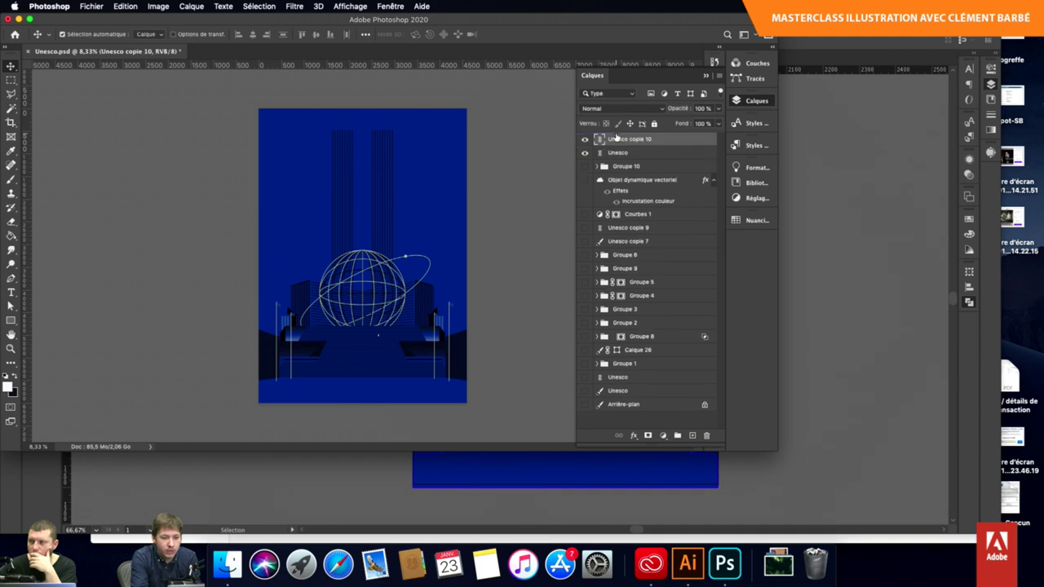
pyautogui.click(619, 154)
pyautogui.rightClick(618, 153)
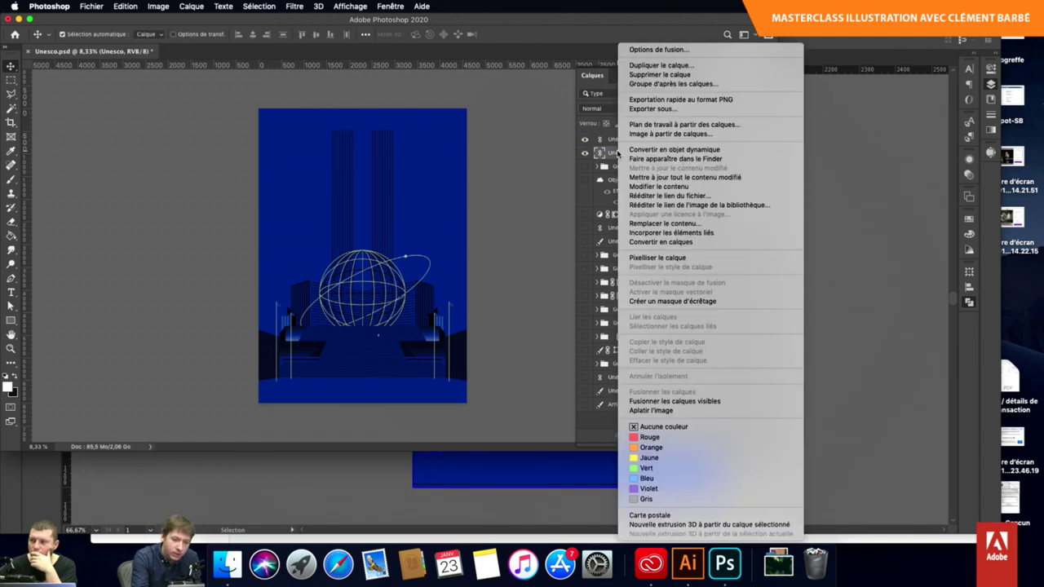
pyautogui.click(658, 257)
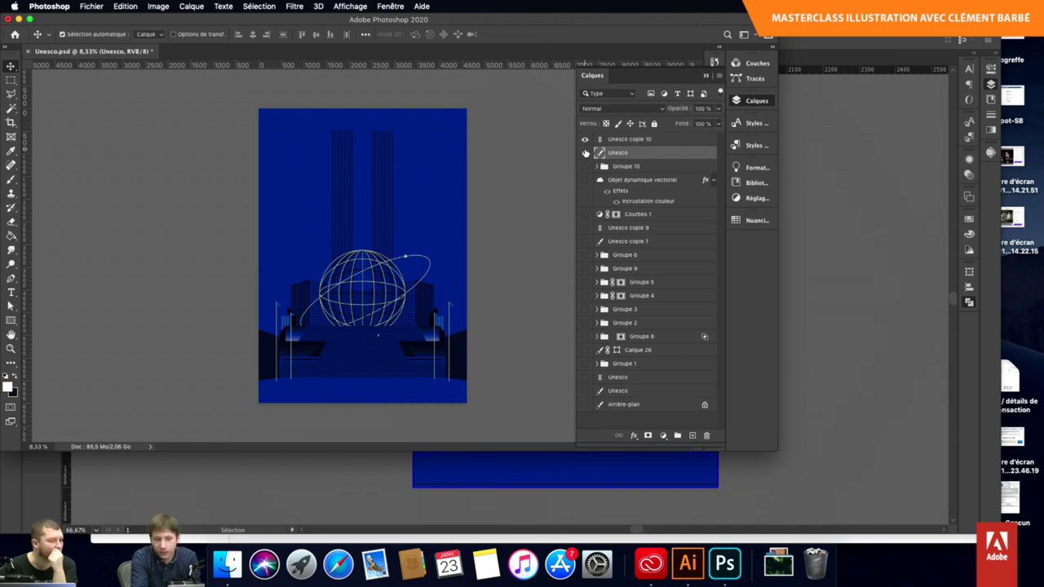
pyautogui.click(608, 141)
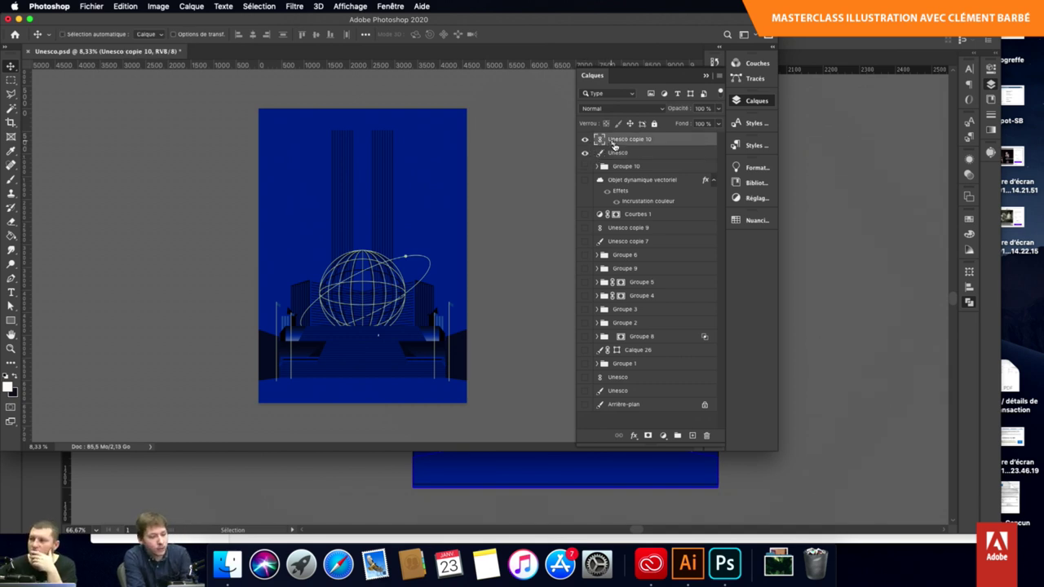
pyautogui.press('super+Tab')
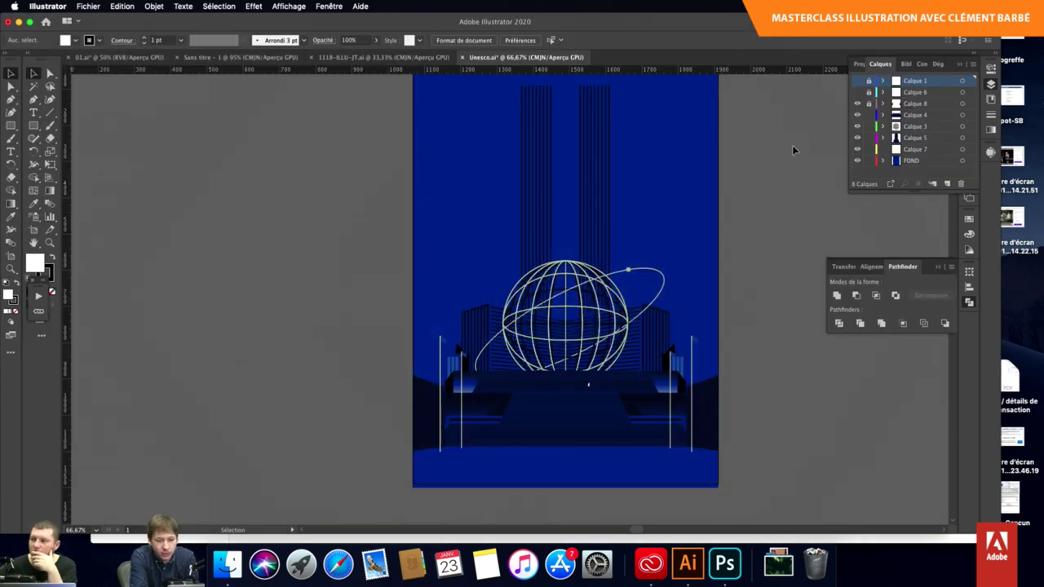
# Hide every Illustrator layer including FOND, leaving only Calque 5's blue tower, then switch back to Photoshop.
pyautogui.click(856, 149)
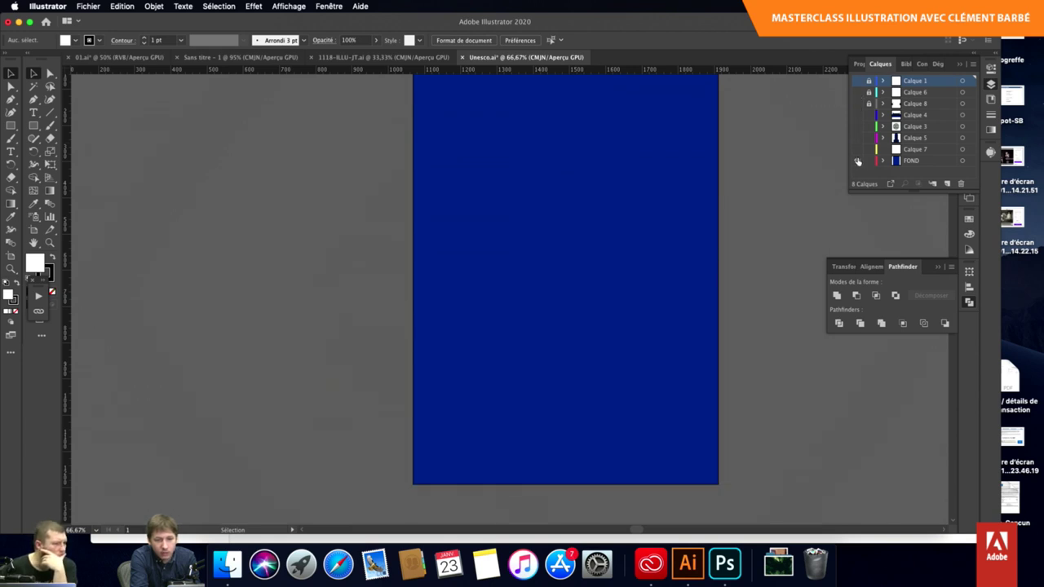
pyautogui.click(857, 161)
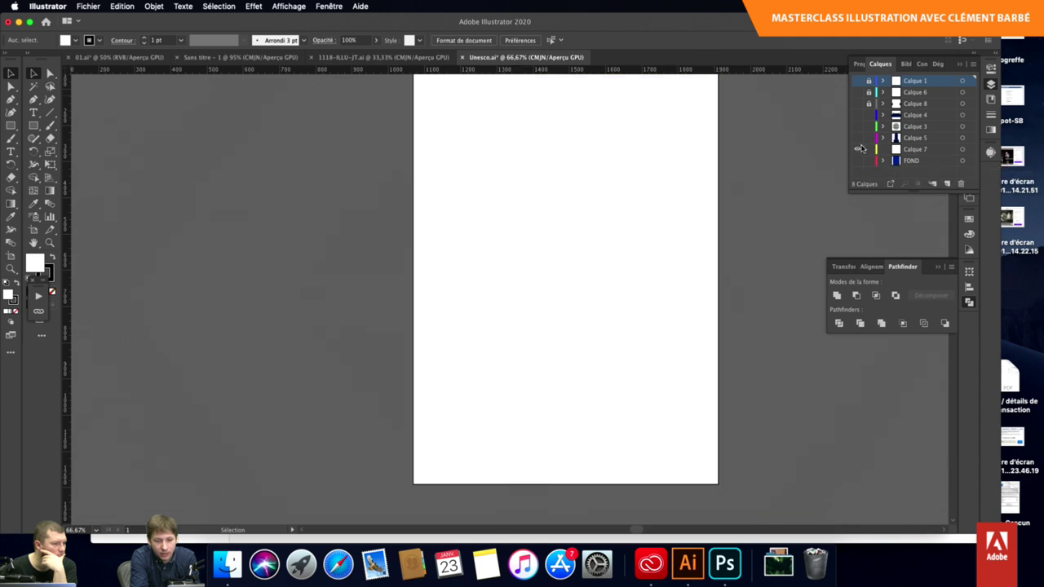
pyautogui.click(858, 139)
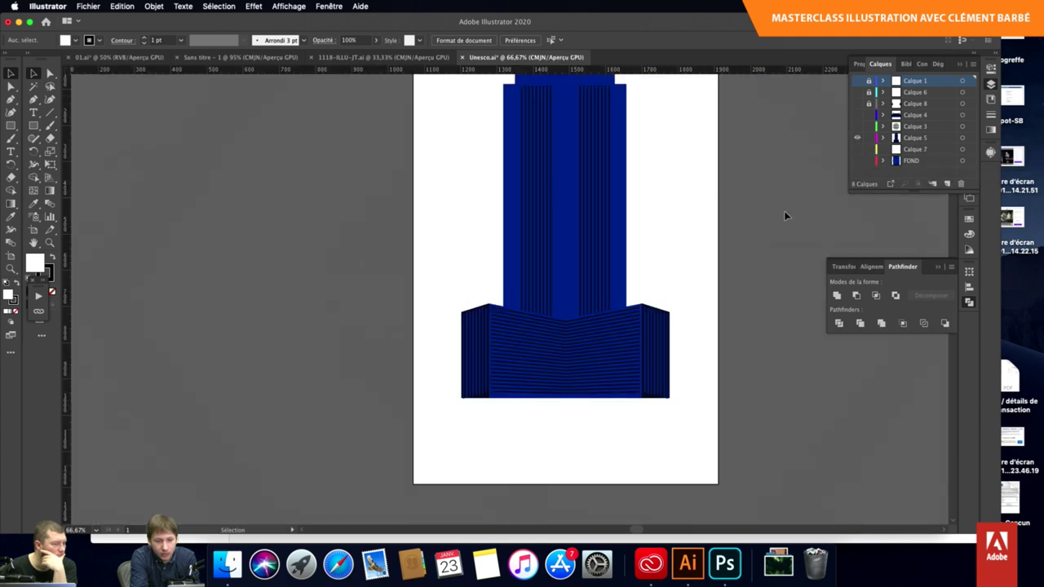
pyautogui.scroll(1, 784, 211)
pyautogui.scroll(2, 784, 212)
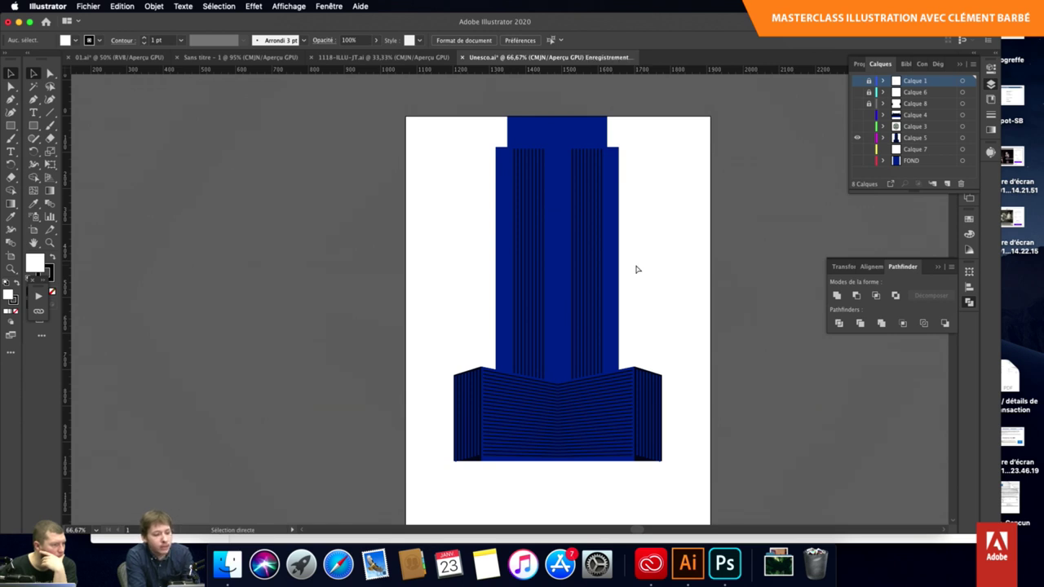
pyautogui.press('super+Tab')
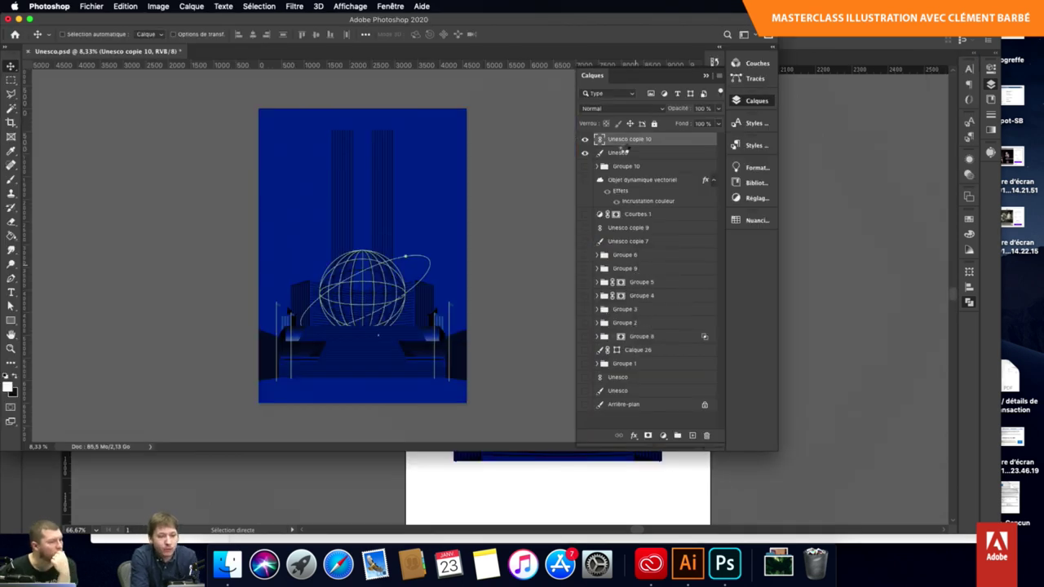
# Hide the Unesco layer, duplicate Unesco copie 10 and rasterize it with Pixelliser le calque.
pyautogui.click(585, 153)
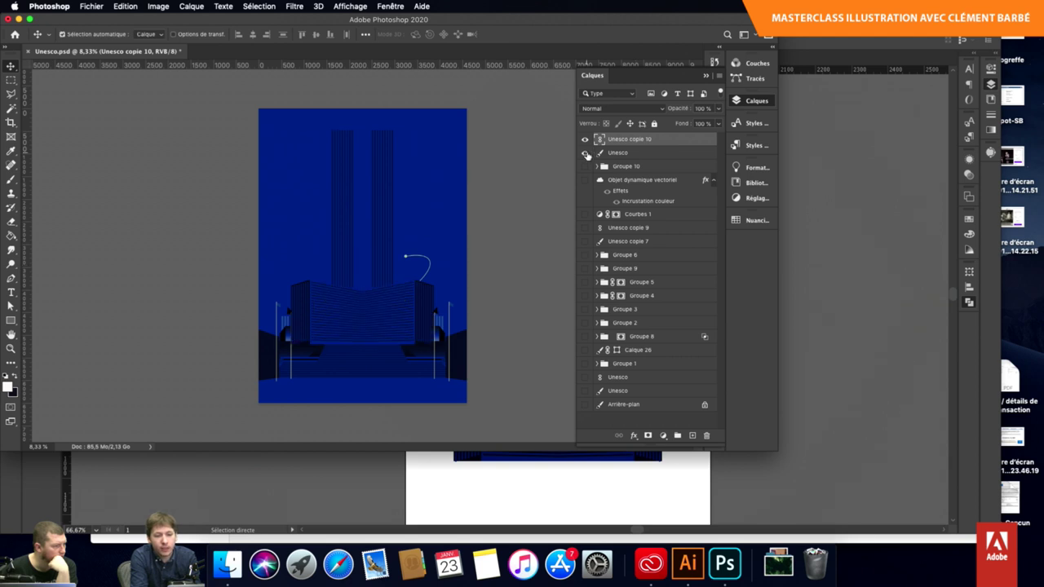
pyautogui.keyDown('alt'); pyautogui.click(586, 153); pyautogui.keyUp('alt')
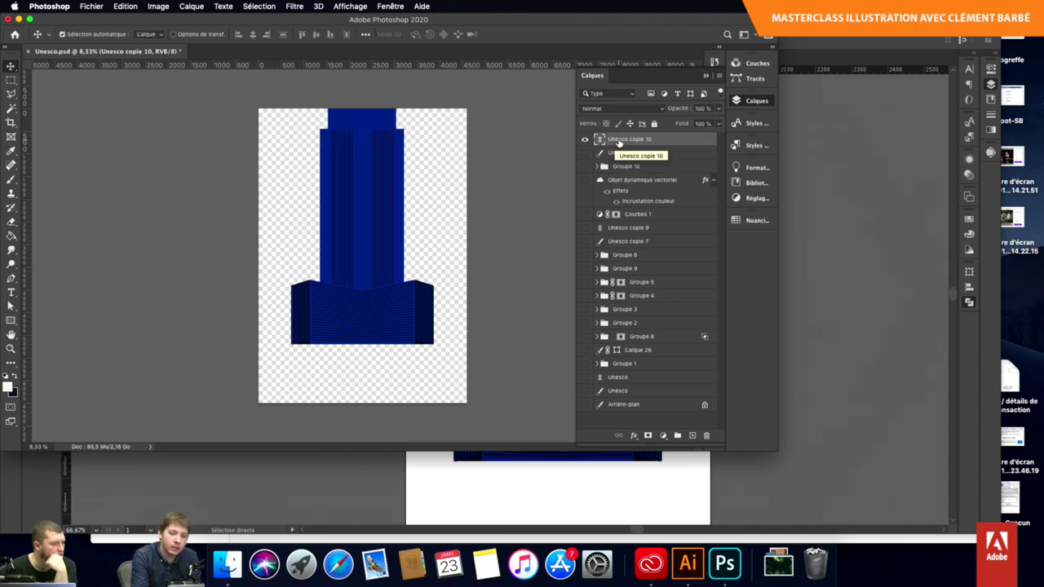
pyautogui.press('super+j')
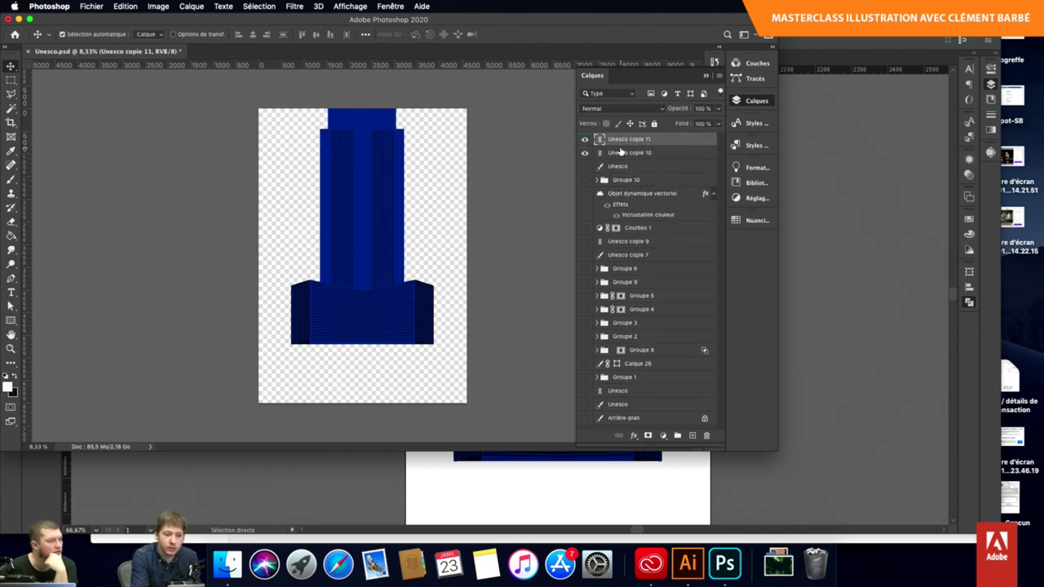
pyautogui.rightClick(621, 155)
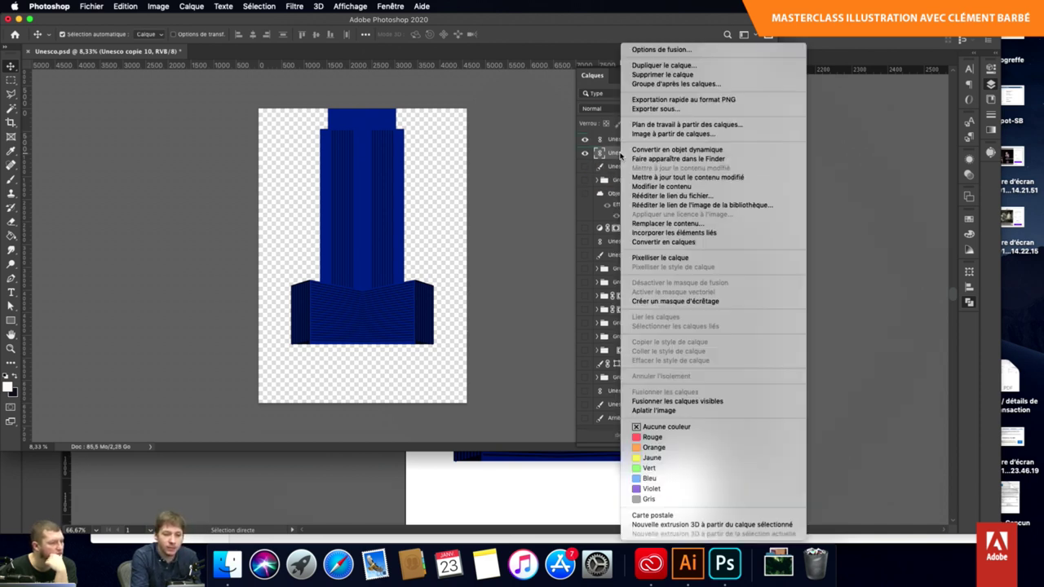
pyautogui.click(660, 258)
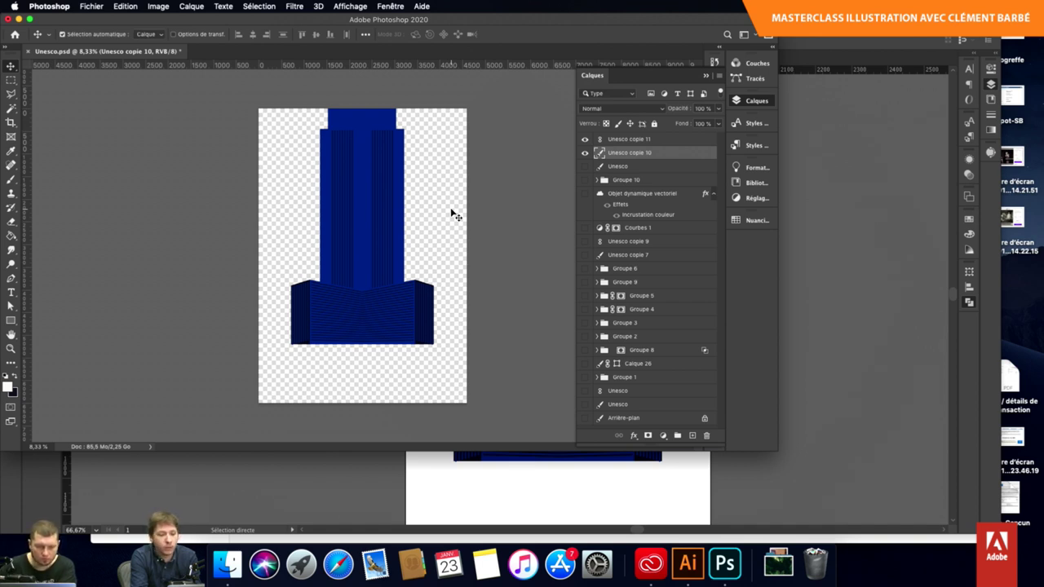
# Show the Unesco layer and add Calque 44 above it, filled with the sampled poster blue.
pyautogui.click(584, 166)
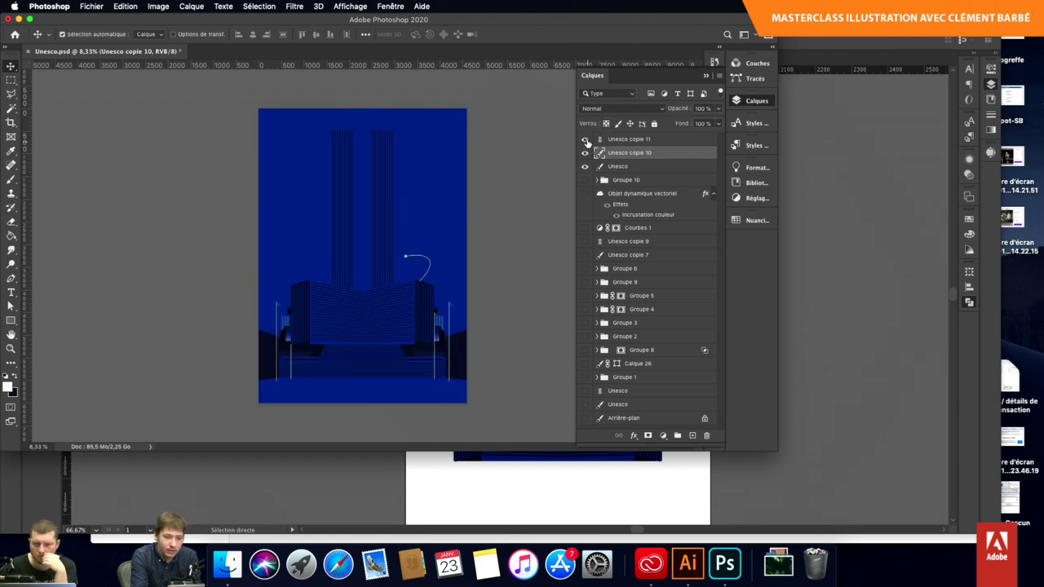
pyautogui.click(604, 167)
pyautogui.hotkey('ctrl', 'shift', 'alt', 'n')
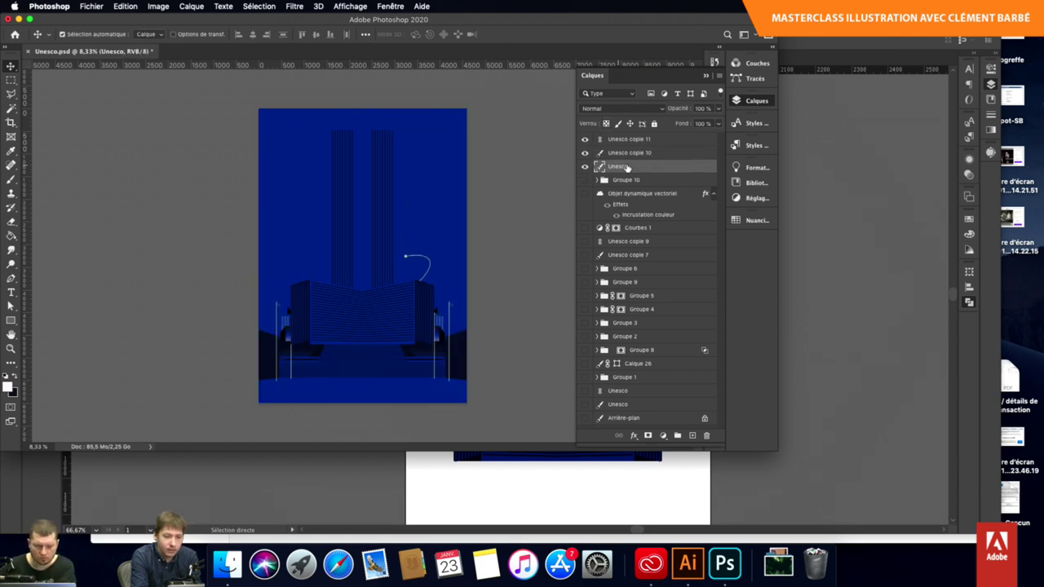
pyautogui.press('g')
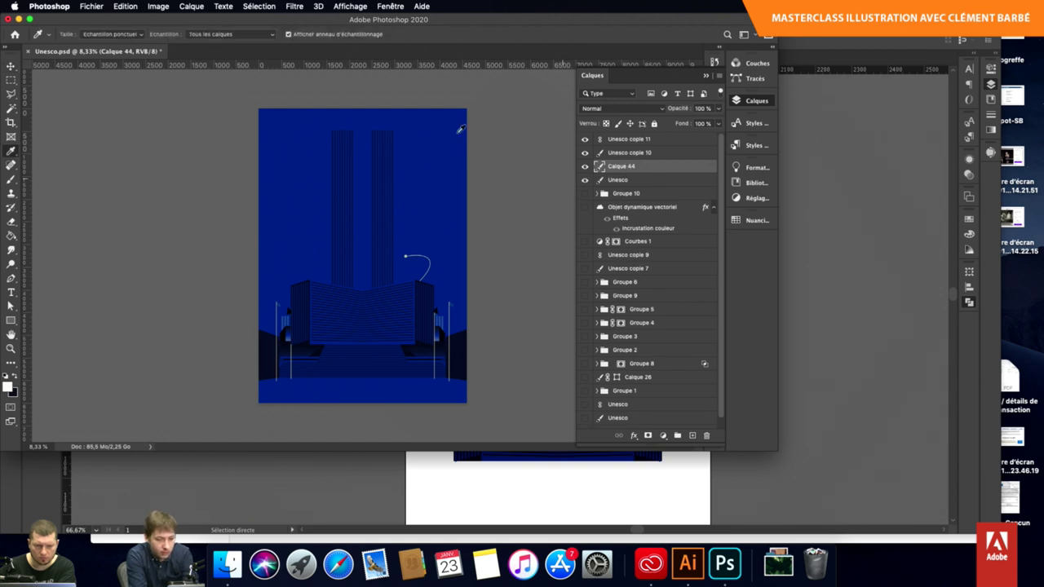
pyautogui.keyDown('alt'); pyautogui.click(442, 140); pyautogui.keyUp('alt')
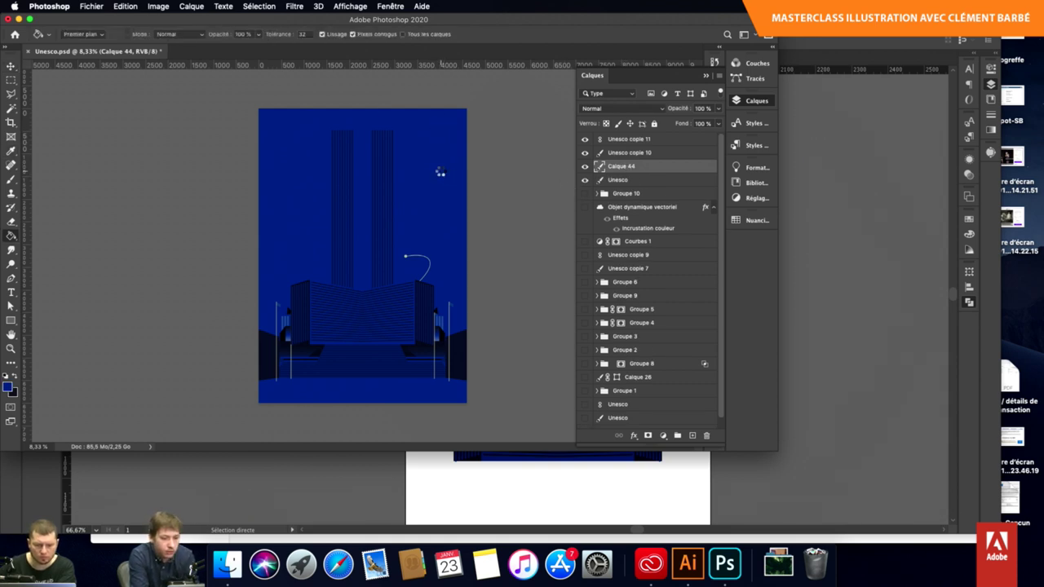
pyautogui.click(441, 173)
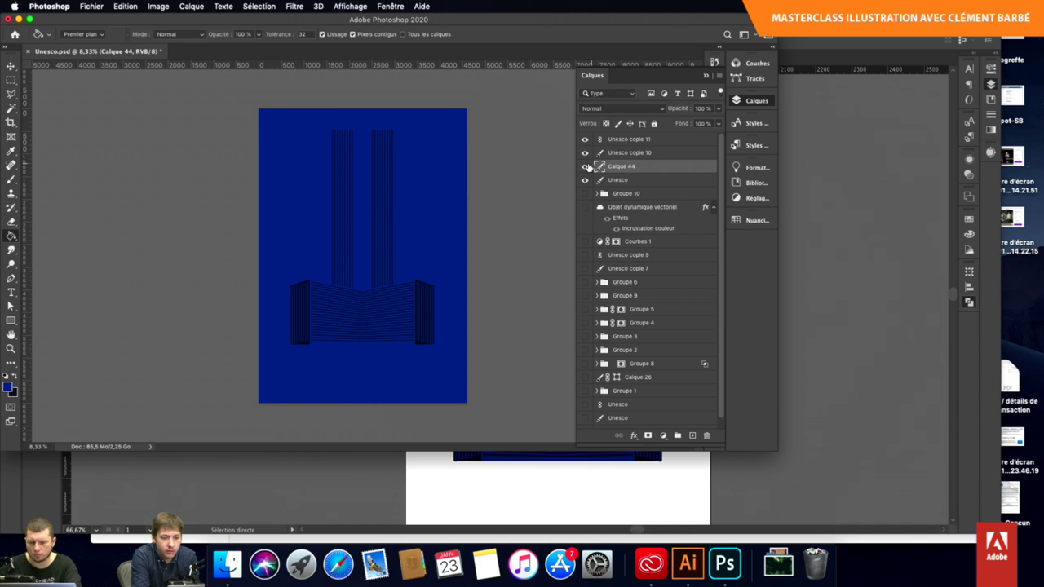
pyautogui.click(616, 157)
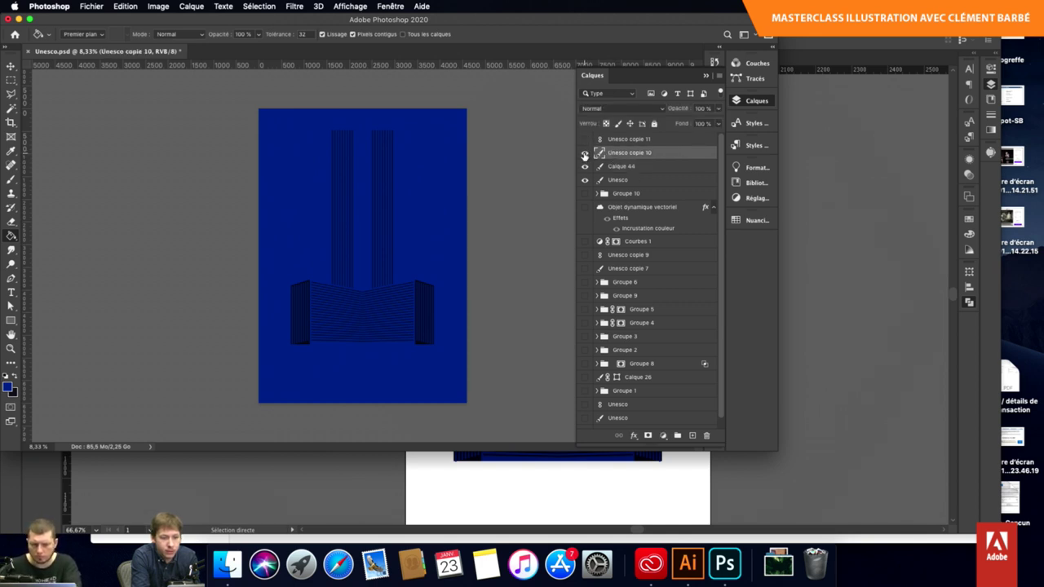
pyautogui.click(584, 153)
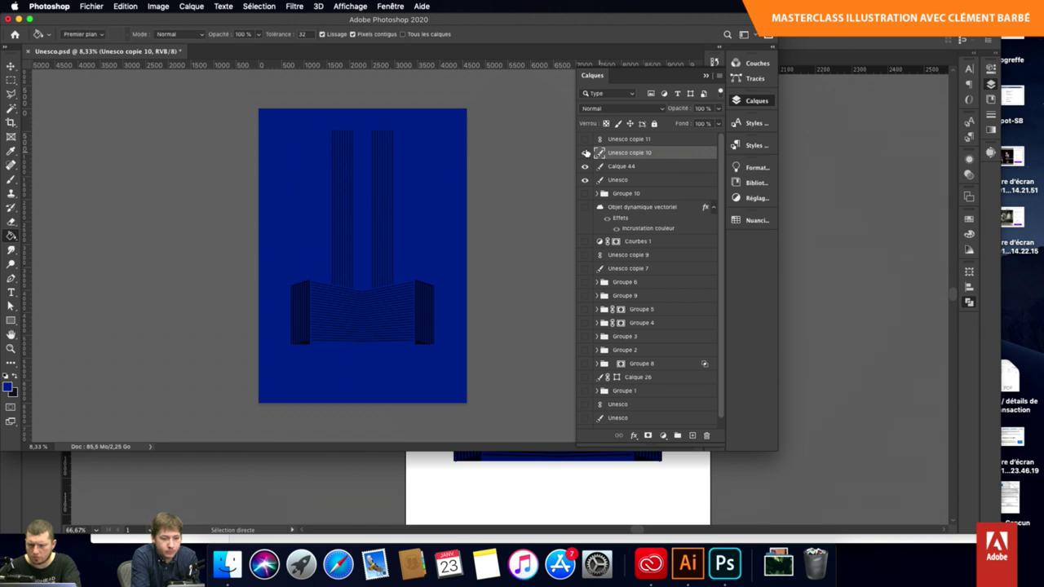
# Add Calque 45 clipped to the building layer and set up a black brush.
pyautogui.scroll(3, 416, 195)
pyautogui.scroll(2, 416, 194)
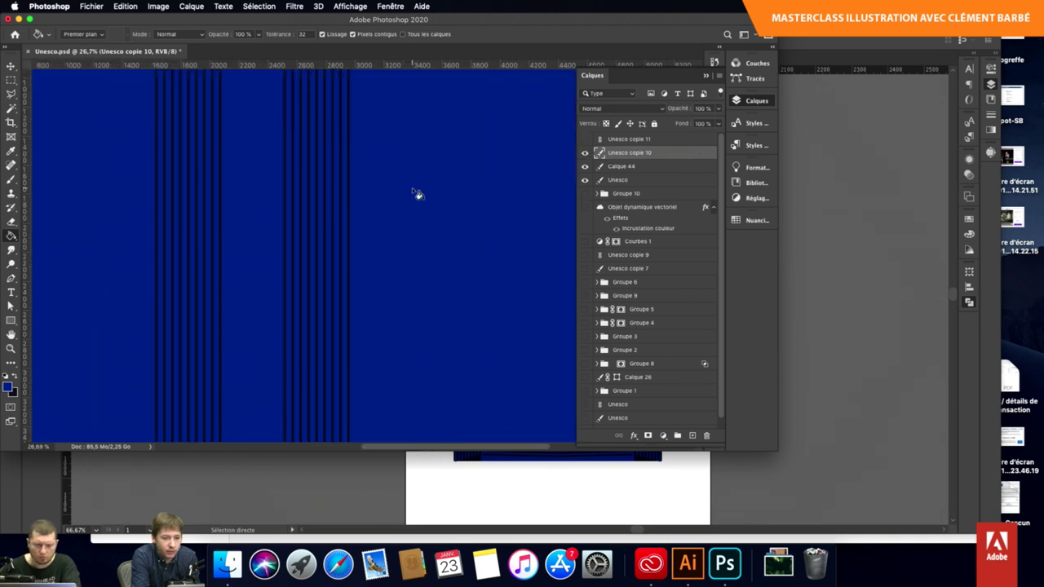
pyautogui.hotkey('ctrl', 'shift', 'alt', 'n')
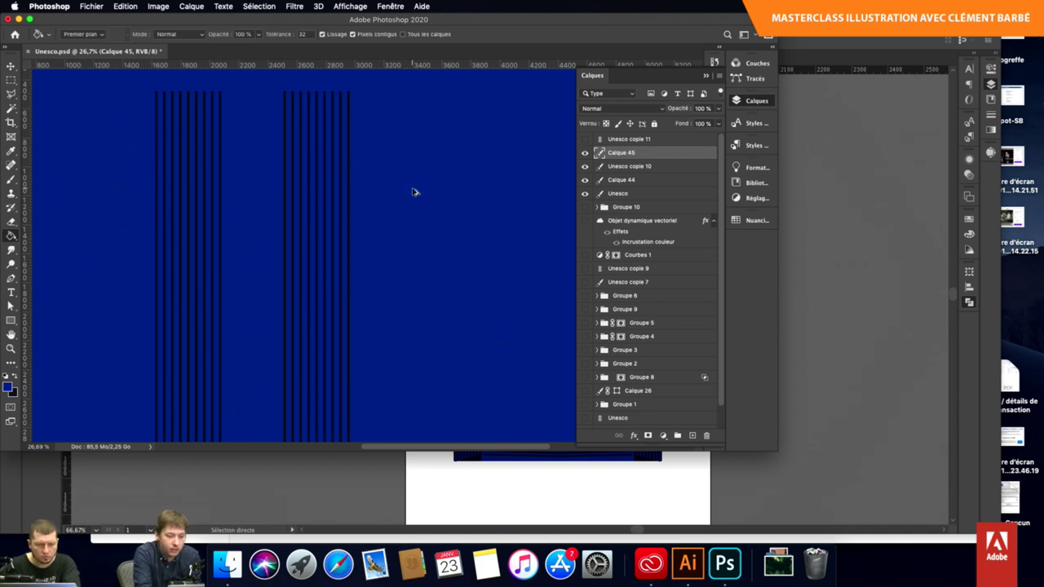
pyautogui.hotkey('ctrl', 'alt', 'g')
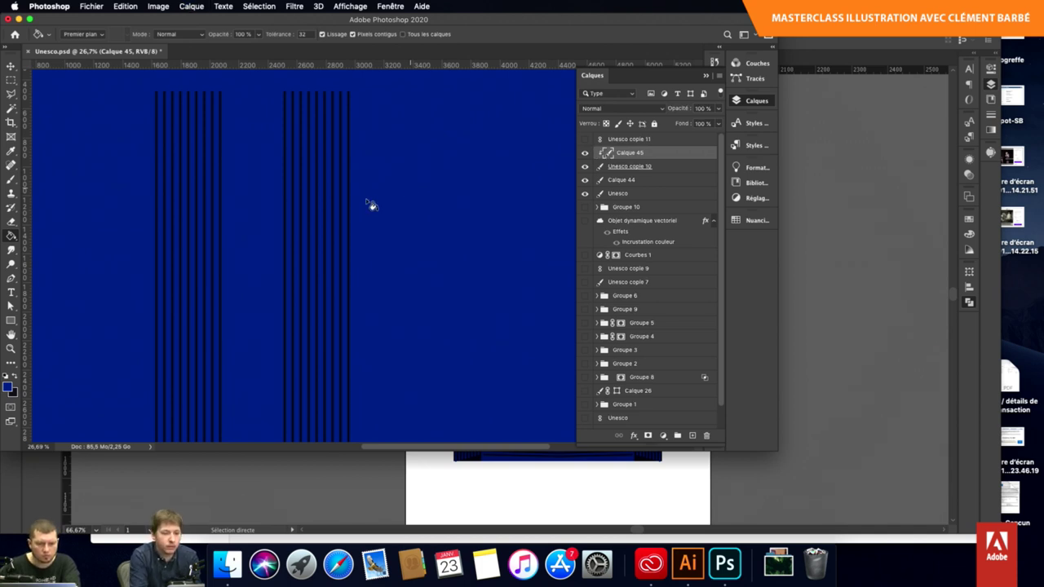
pyautogui.scroll(-3, 371, 204)
pyautogui.scroll(1, 371, 204)
pyautogui.press('b')
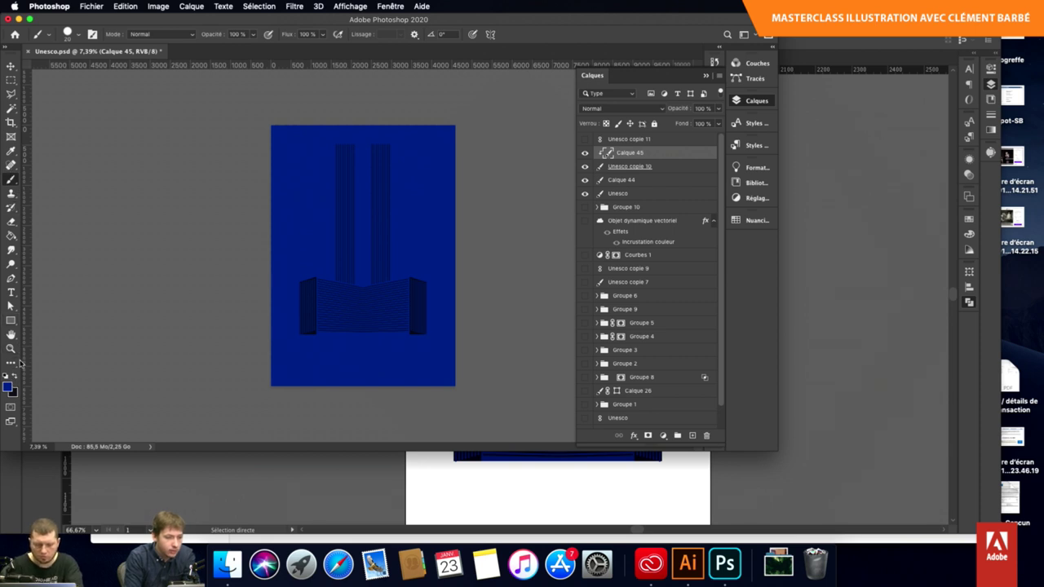
pyautogui.click(15, 373)
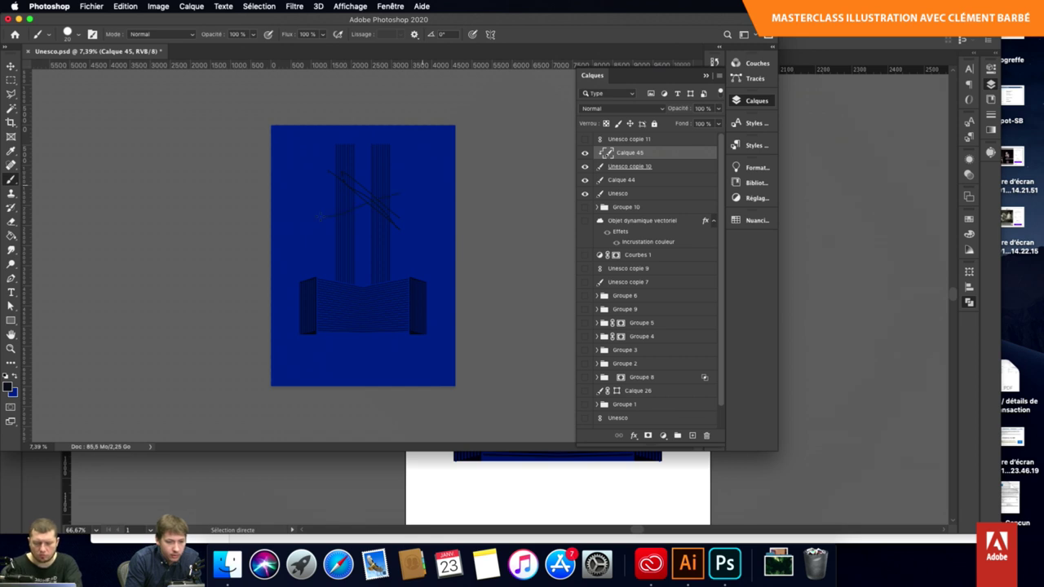
# Undo the two diagonal black strokes across the tower, zooming in and back out.
pyautogui.scroll(5, 433, 173)
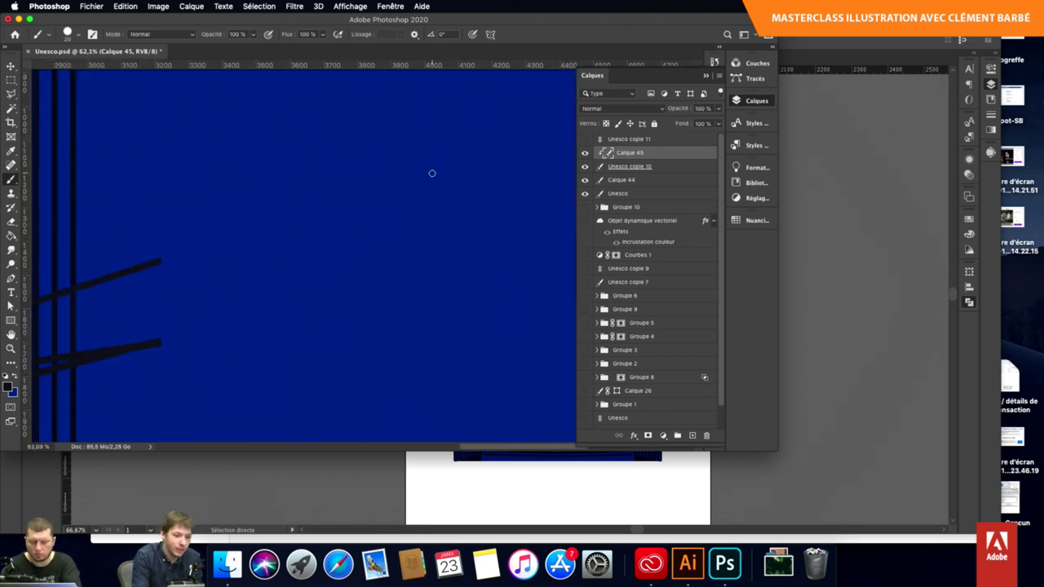
pyautogui.scroll(3, 433, 173)
pyautogui.scroll(2, 432, 173)
pyautogui.scroll(-2, 432, 173)
pyautogui.press('super+z')
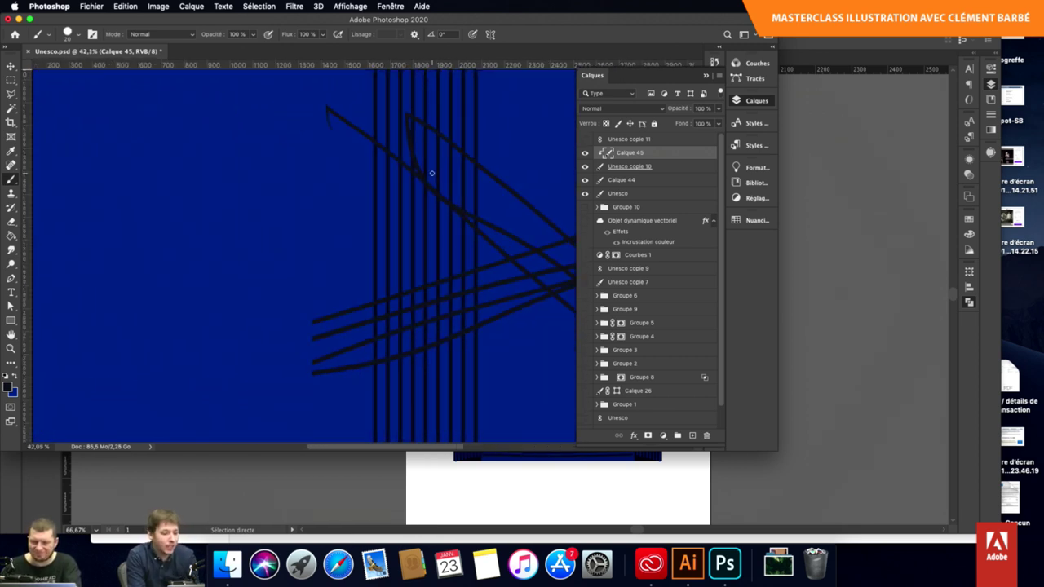
pyautogui.press('super+z')
pyautogui.scroll(-2, 433, 171)
pyautogui.scroll(-2, 433, 172)
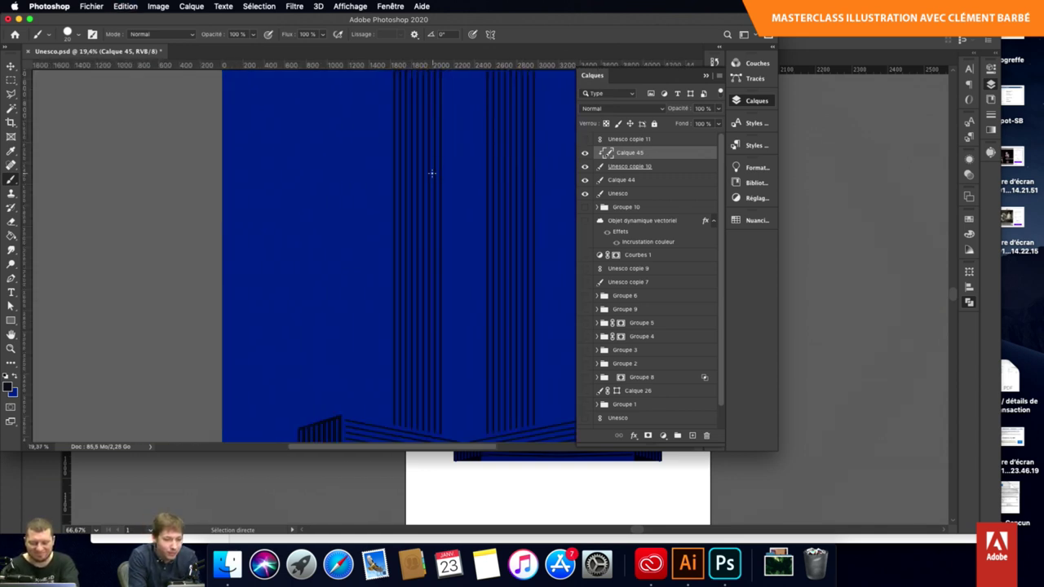
pyautogui.scroll(1, 432, 173)
pyautogui.scroll(3, 432, 173)
pyautogui.scroll(-1, 431, 170)
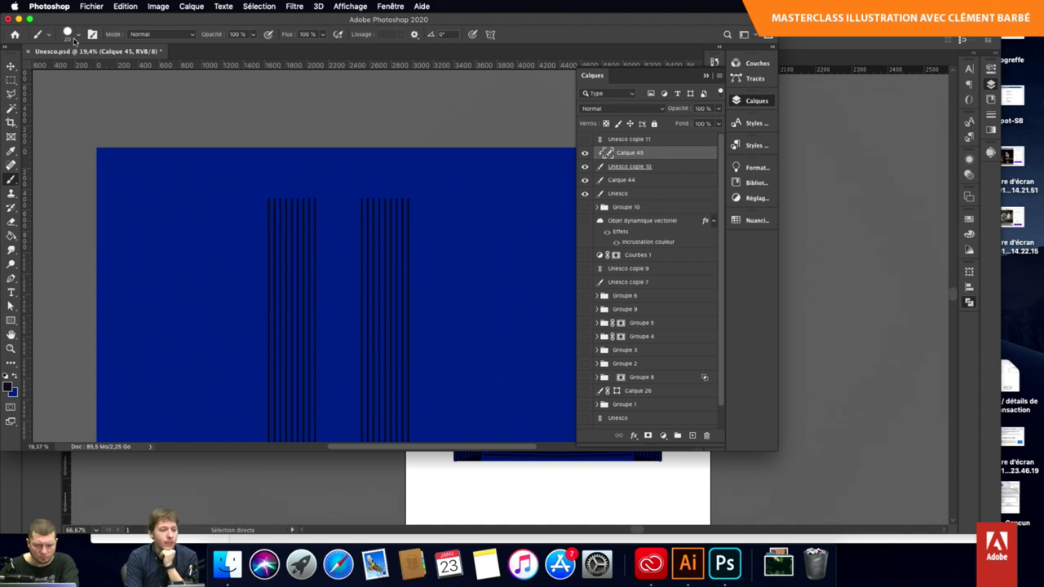
# Choose the Arrondi flou brush at 399 px and set its painting mode to Fondu.
pyautogui.click(75, 35)
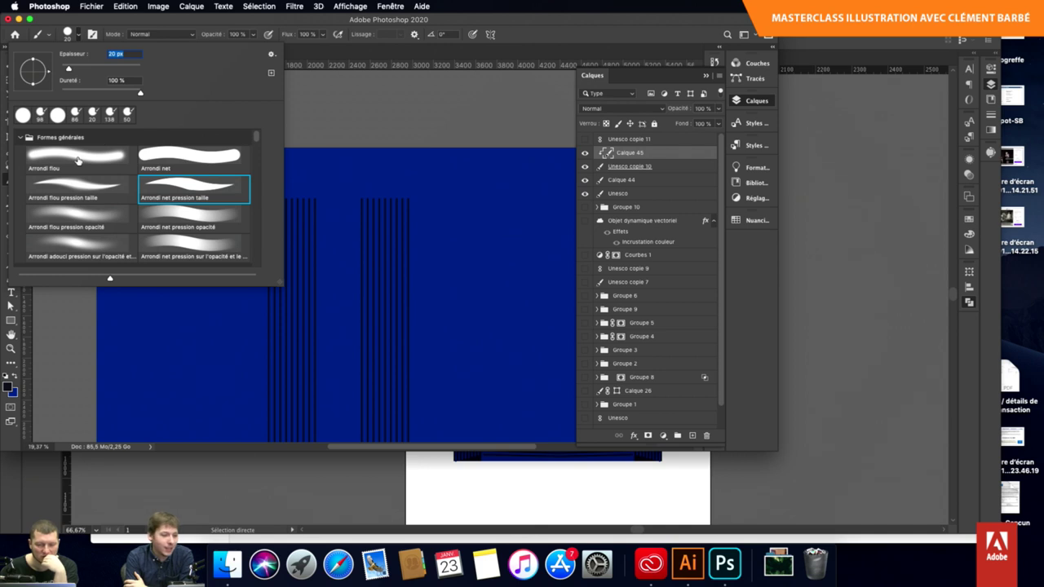
pyautogui.click(80, 157)
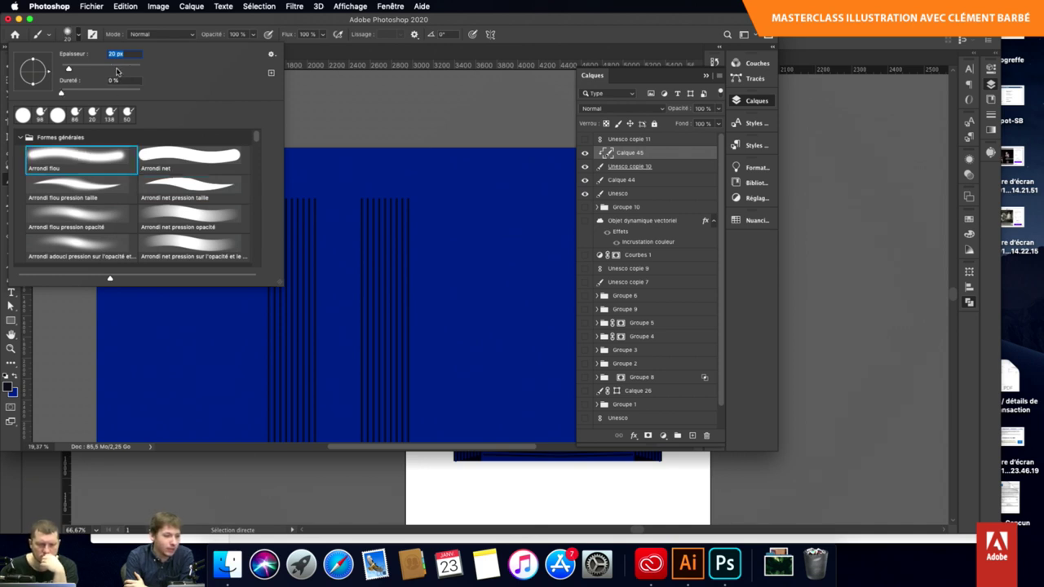
pyautogui.click(234, 154)
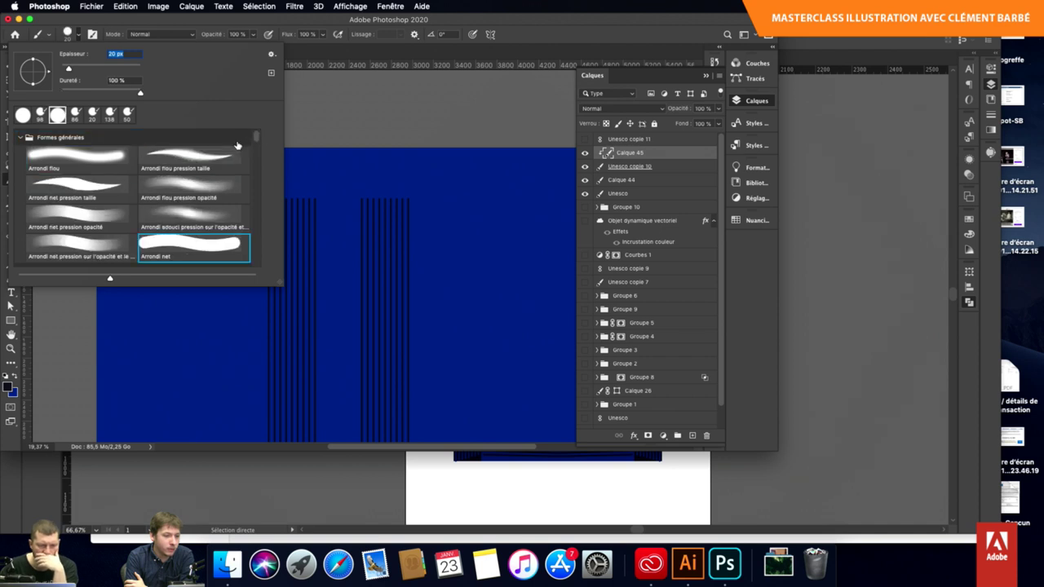
pyautogui.click(91, 151)
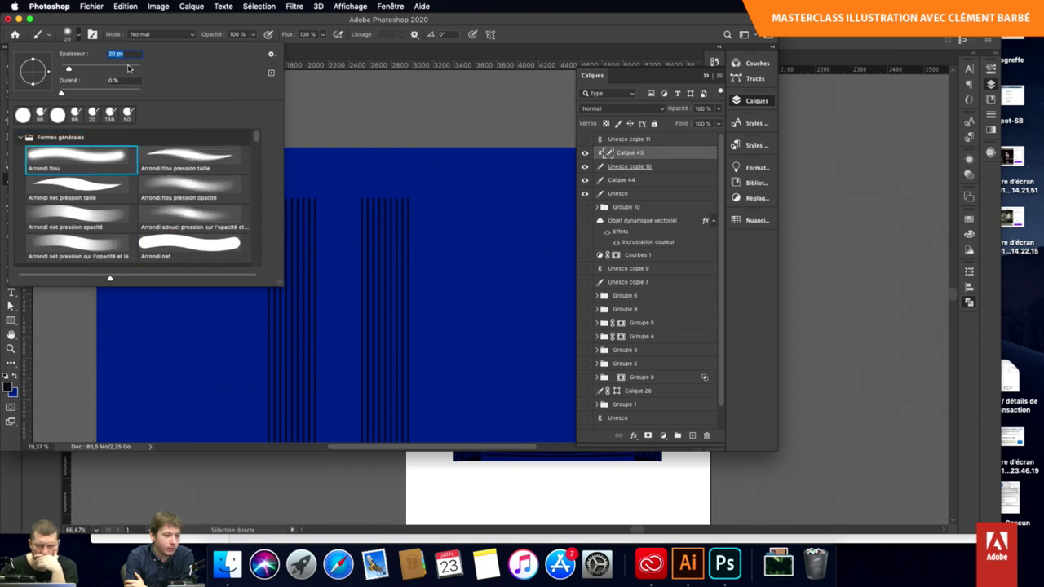
pyautogui.write('399')
pyautogui.press('Return')
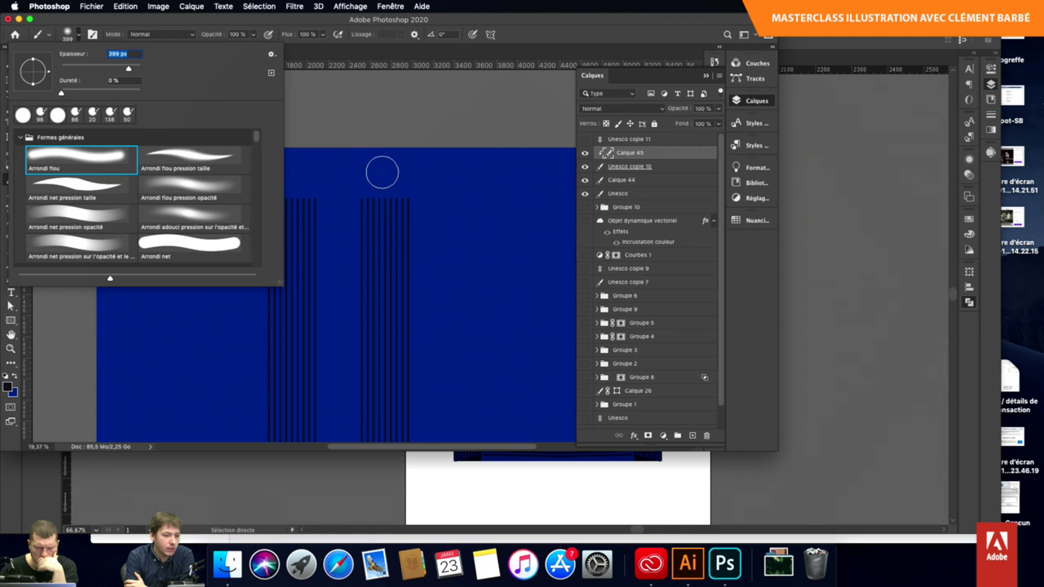
pyautogui.click(177, 35)
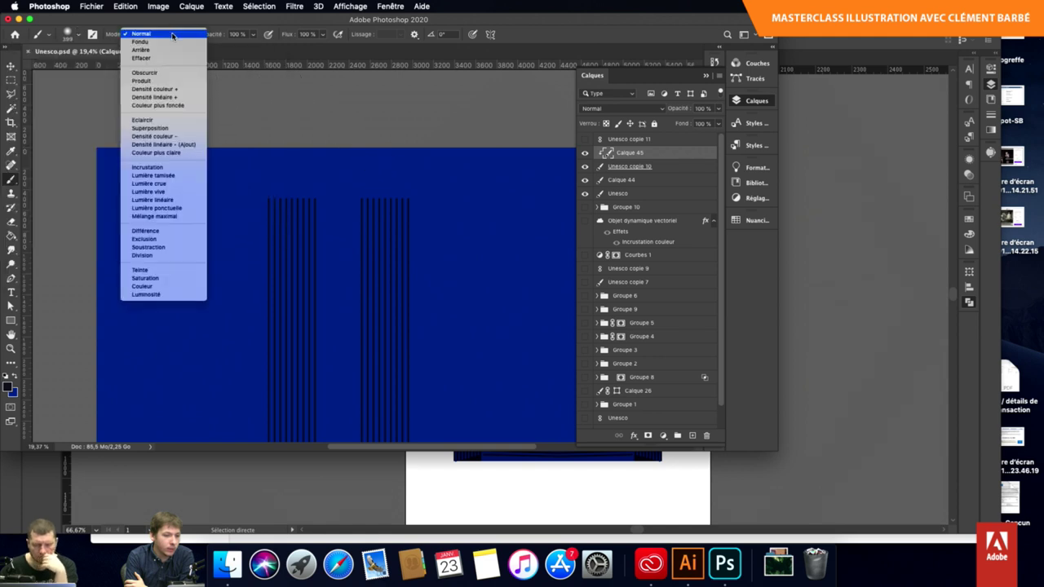
pyautogui.click(175, 42)
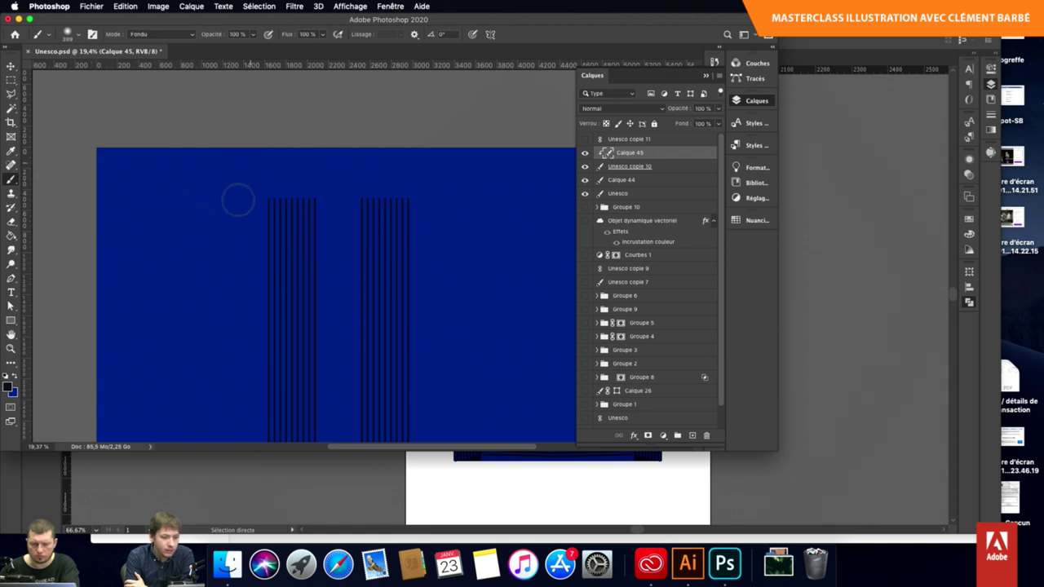
# Paint dark grainy shading on the tower top, enlarging the brush to about 3151 px.
pyautogui.moveTo(237, 201)
pyautogui.mouseDown()
pyautogui.moveTo(264, 168)
pyautogui.moveTo(245, 217)
pyautogui.mouseUp()
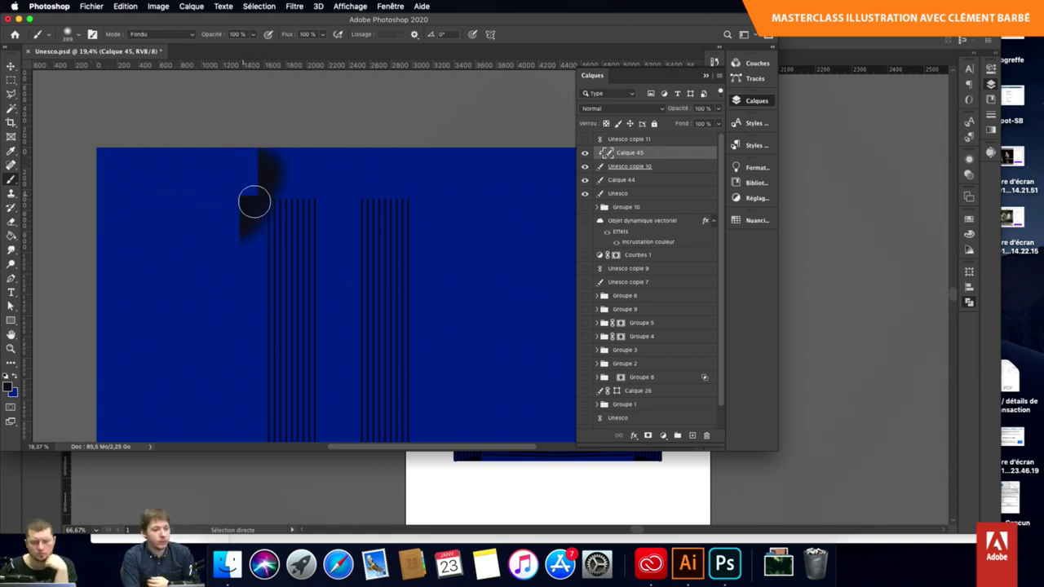
pyautogui.click(79, 36)
pyautogui.moveTo(128, 68); pyautogui.dragTo(137, 72)
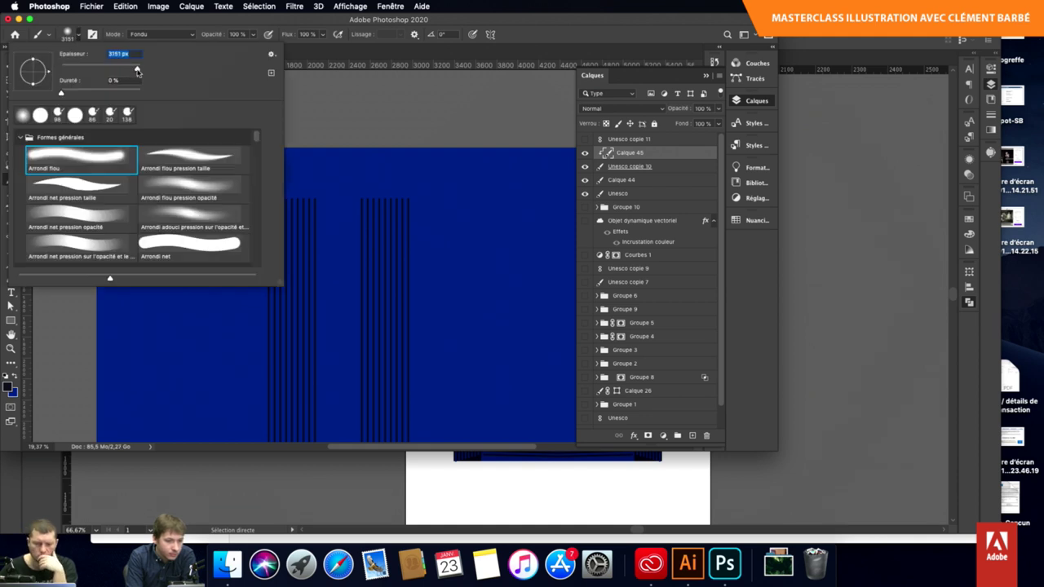
pyautogui.click(332, 163)
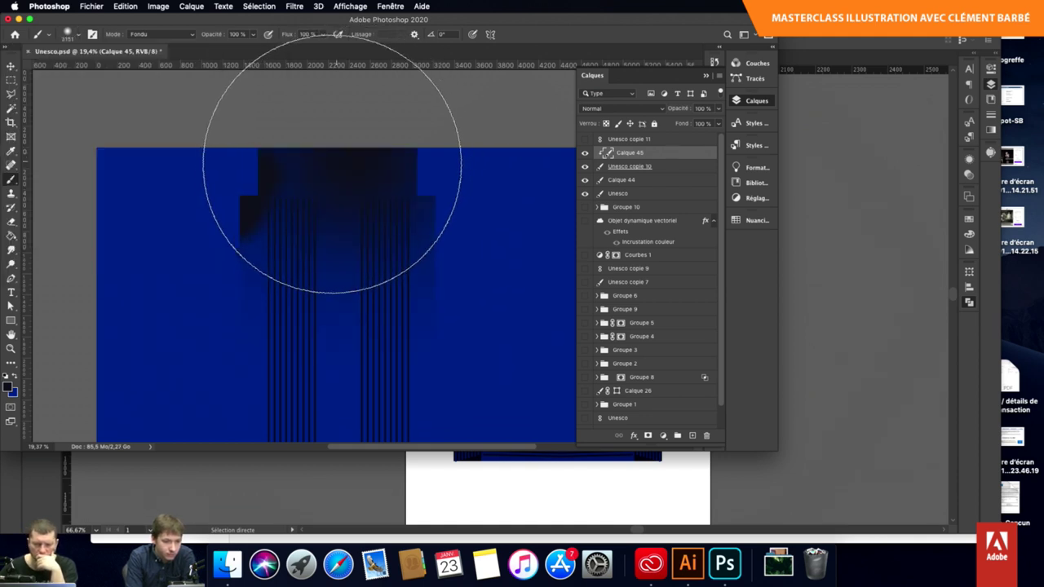
pyautogui.scroll(5, 322, 151)
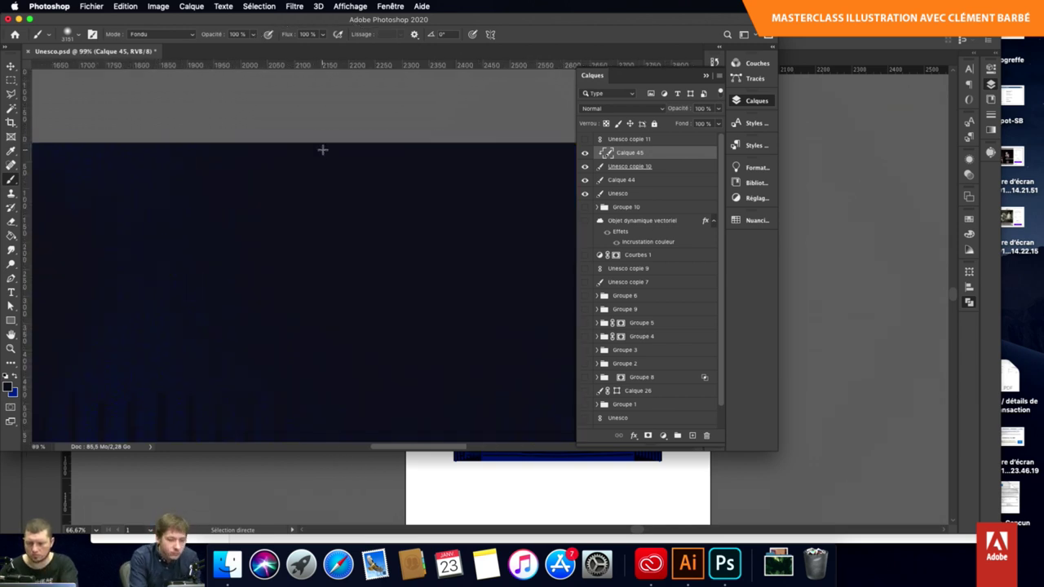
pyautogui.scroll(-3, 322, 149)
pyautogui.hscroll(-1, 322, 150)
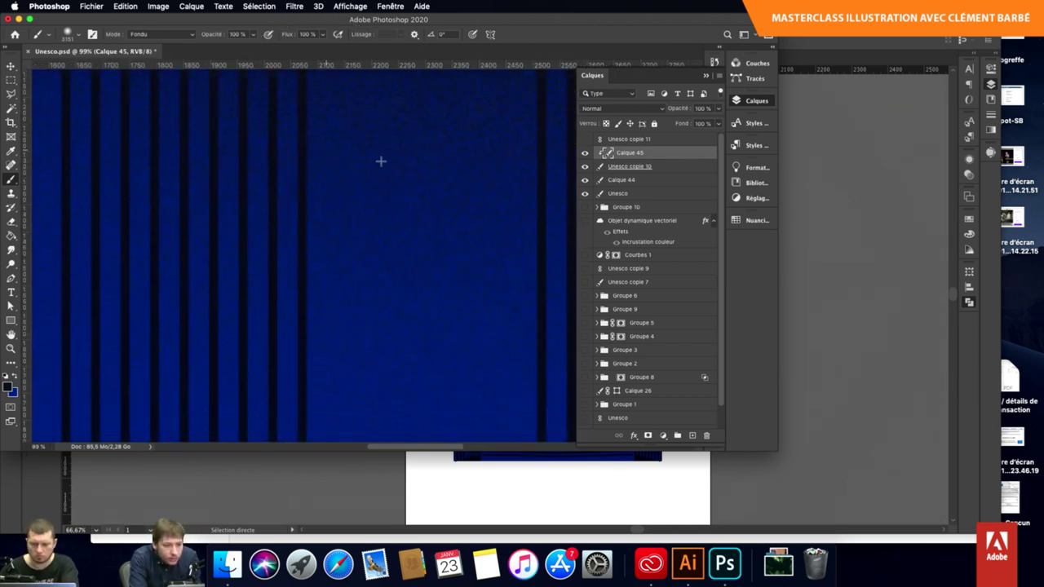
pyautogui.scroll(-3, 331, 194)
pyautogui.scroll(-2, 332, 193)
pyautogui.scroll(1, 331, 193)
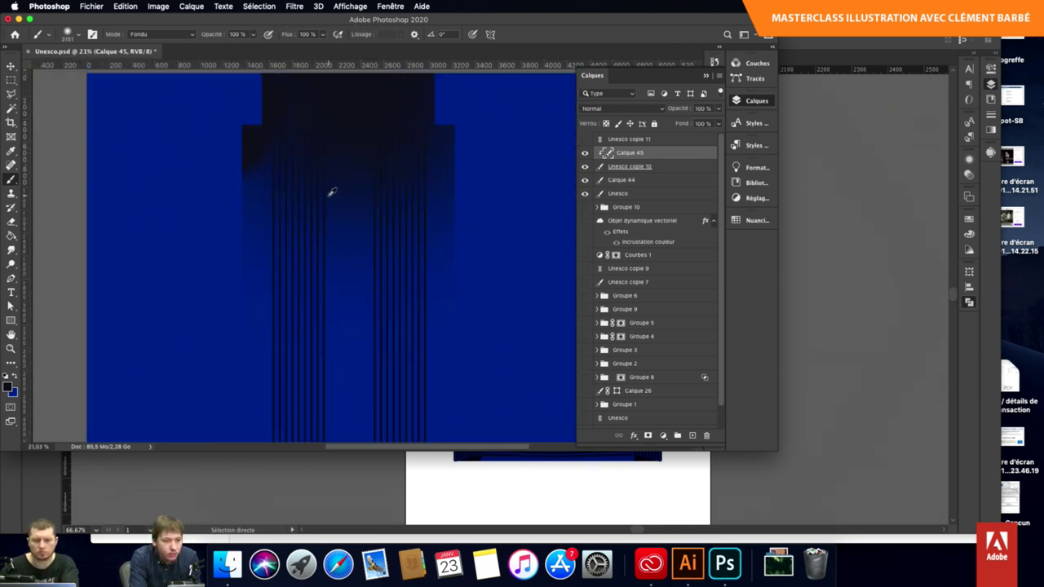
pyautogui.scroll(2, 331, 193)
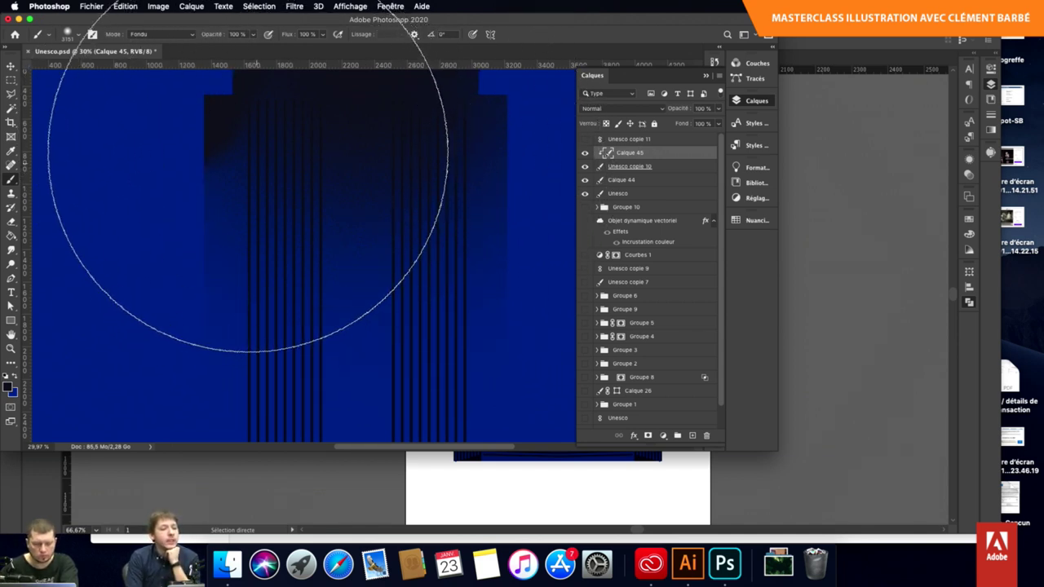
# Lower the brush opacity to 38% and review the shaded tower.
pyautogui.click(253, 35)
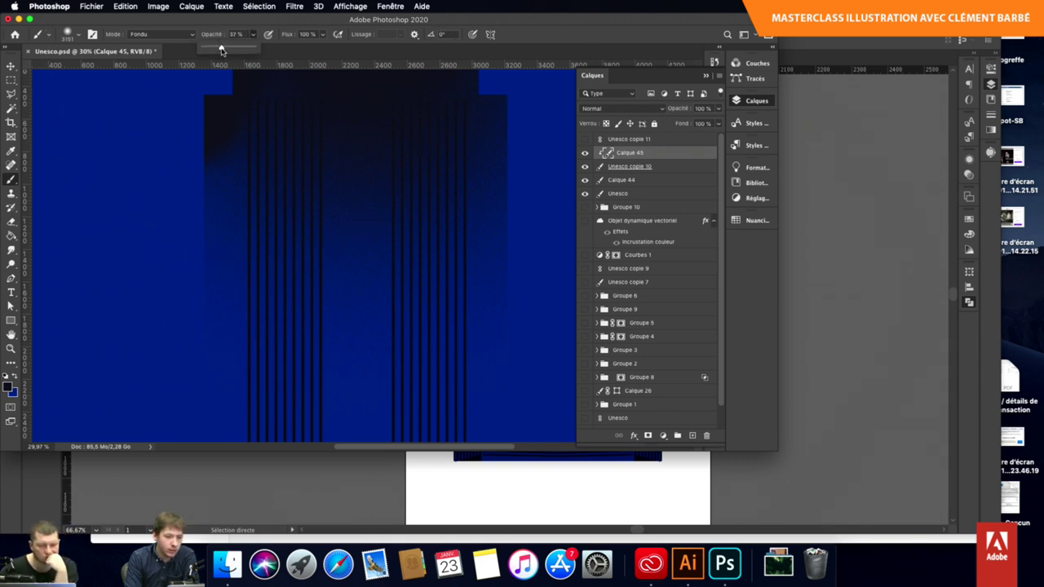
pyautogui.moveTo(220, 47); pyautogui.dragTo(222, 47)
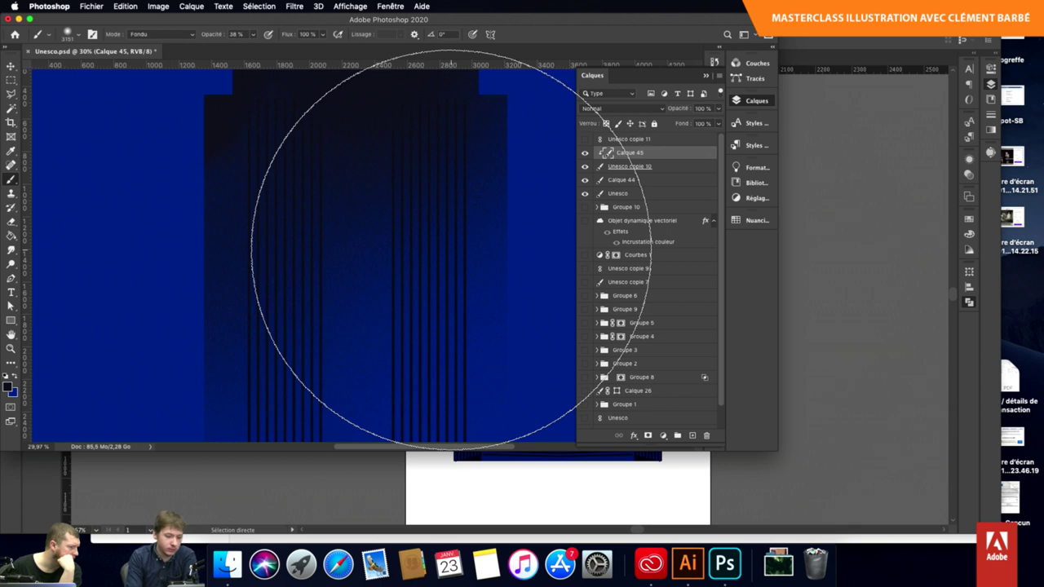
pyautogui.scroll(-3, 449, 249)
pyautogui.scroll(-2, 449, 253)
pyautogui.scroll(-2, 448, 261)
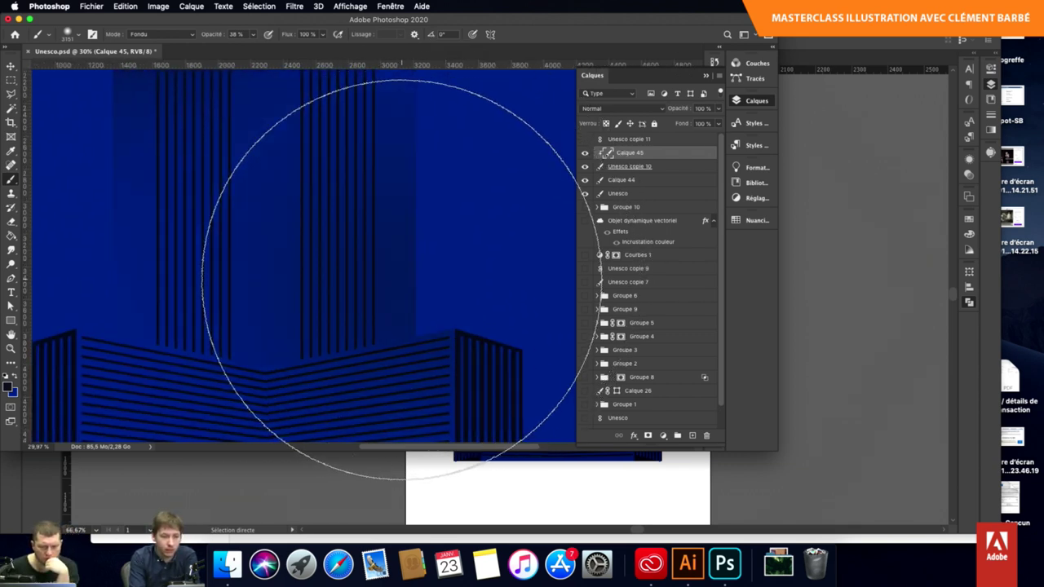
pyautogui.scroll(-2, 420, 261)
pyautogui.scroll(-1, 420, 261)
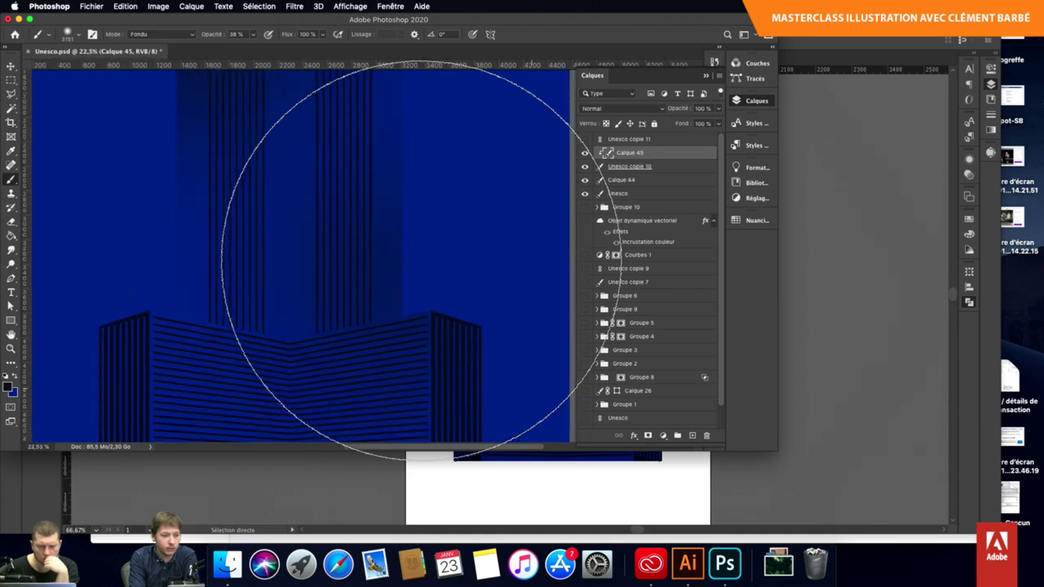
pyautogui.scroll(1, 420, 261)
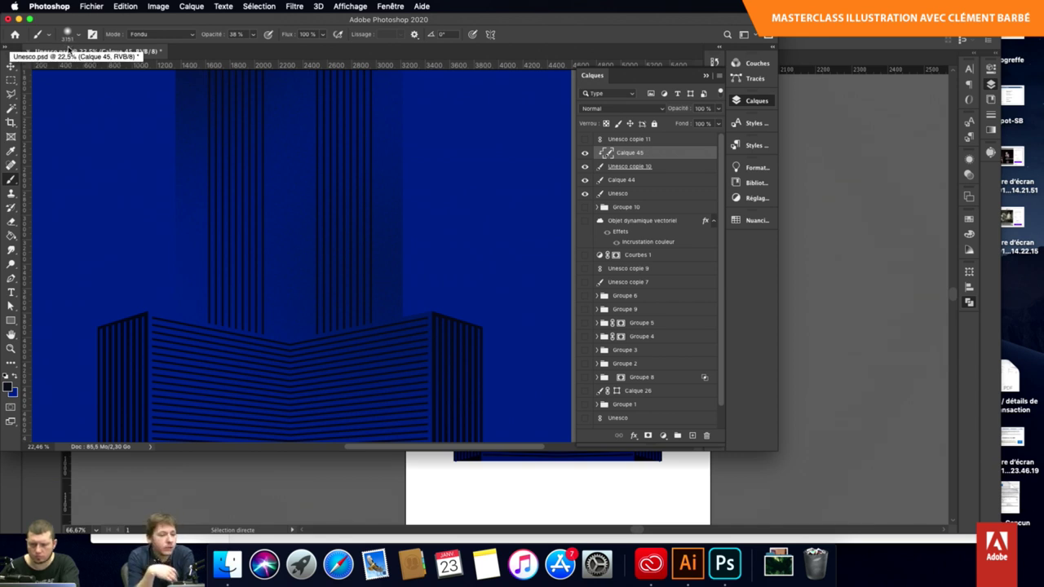
# Collapse Formes avec effets spéciaux in the brush presets and scroll down to the Distress Press Brush Set.
pyautogui.click(73, 37)
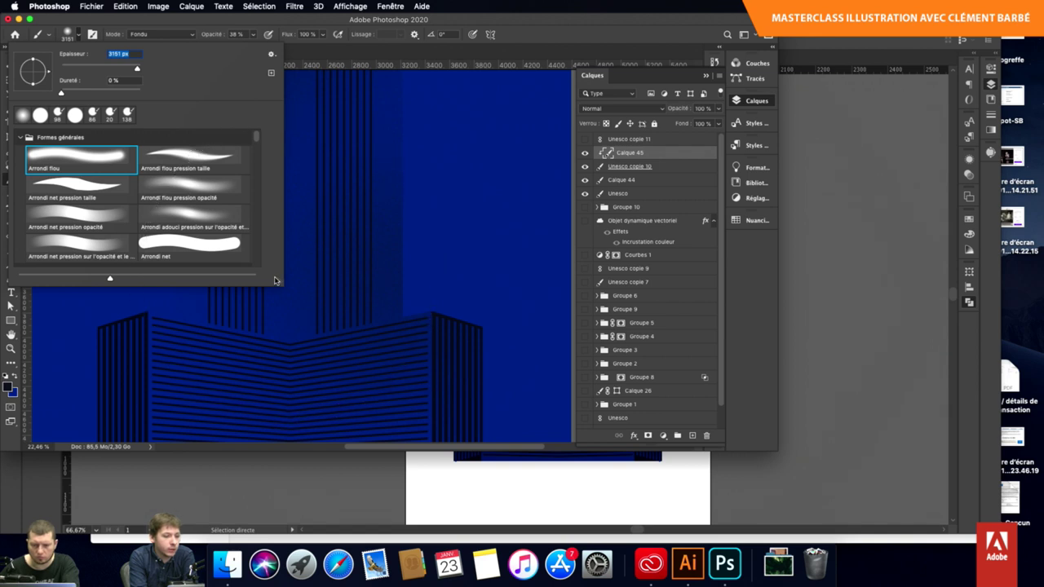
pyautogui.scroll(-5, 191, 222)
pyautogui.scroll(-5, 191, 223)
pyautogui.scroll(-5, 191, 223)
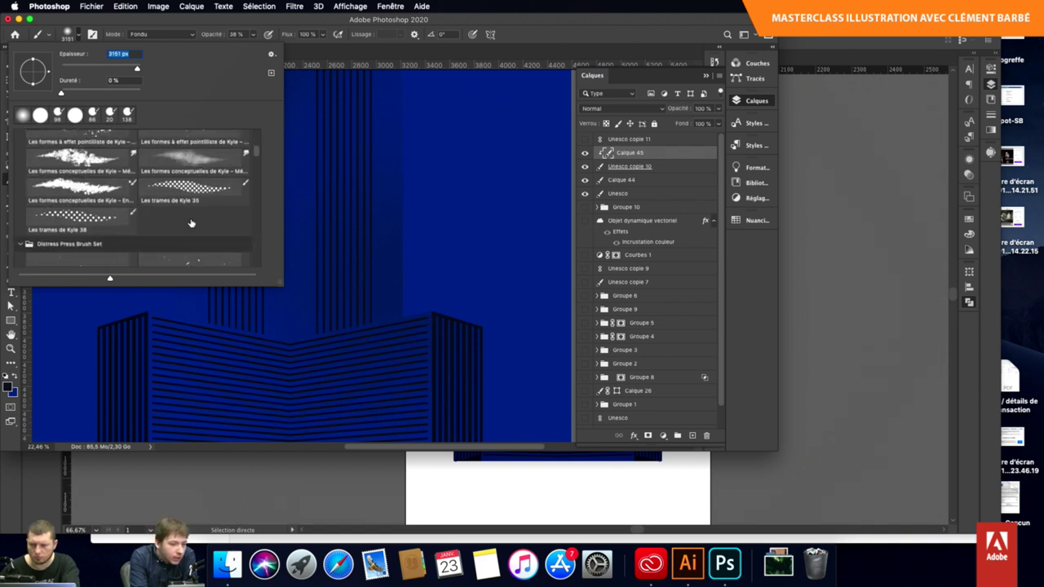
pyautogui.scroll(-5, 192, 224)
pyautogui.scroll(2, 191, 222)
pyautogui.scroll(2, 191, 223)
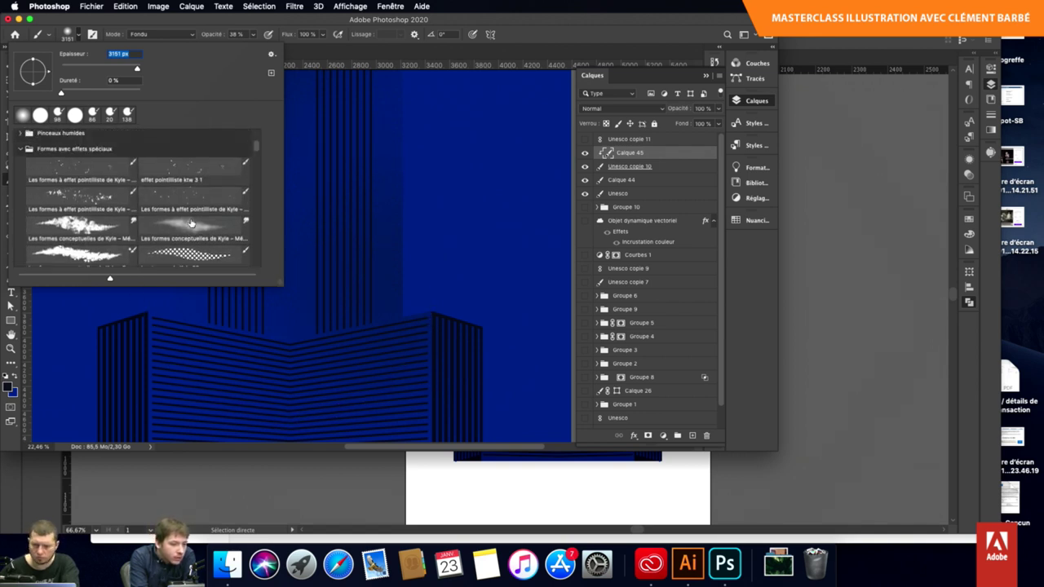
pyautogui.scroll(2, 106, 223)
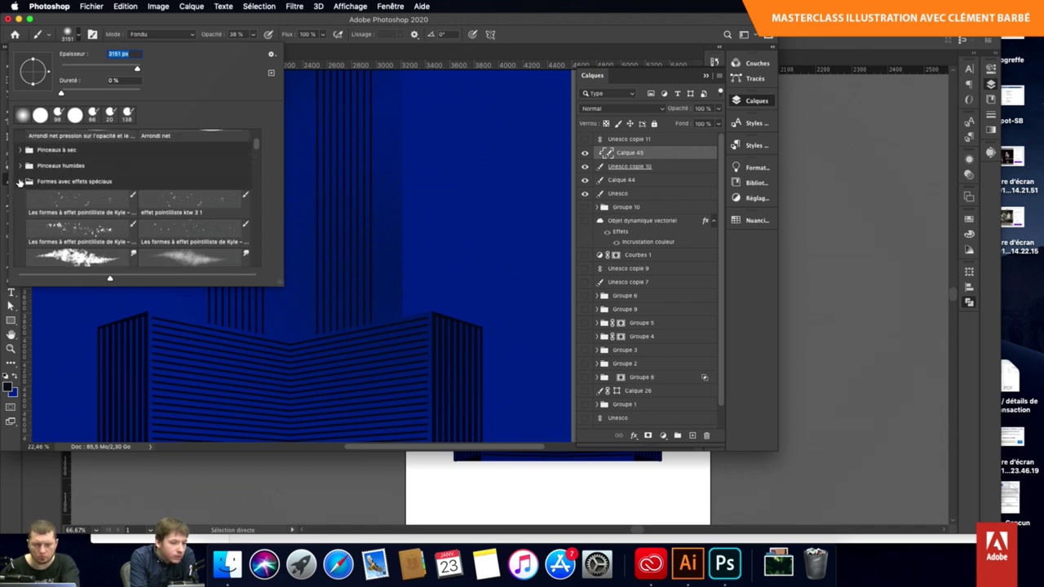
pyautogui.click(20, 181)
pyautogui.scroll(-2, 63, 202)
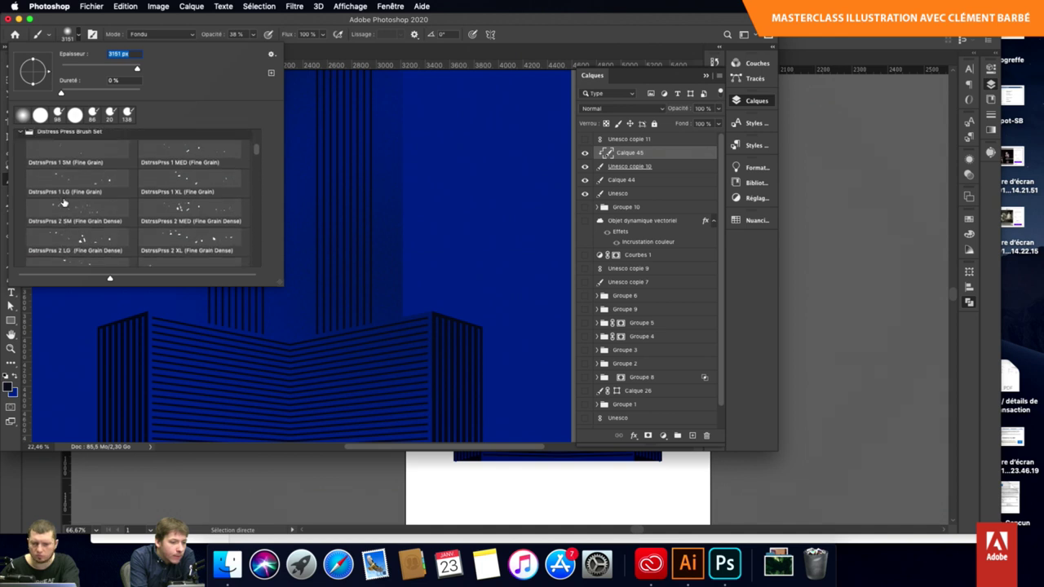
pyautogui.scroll(-1, 64, 202)
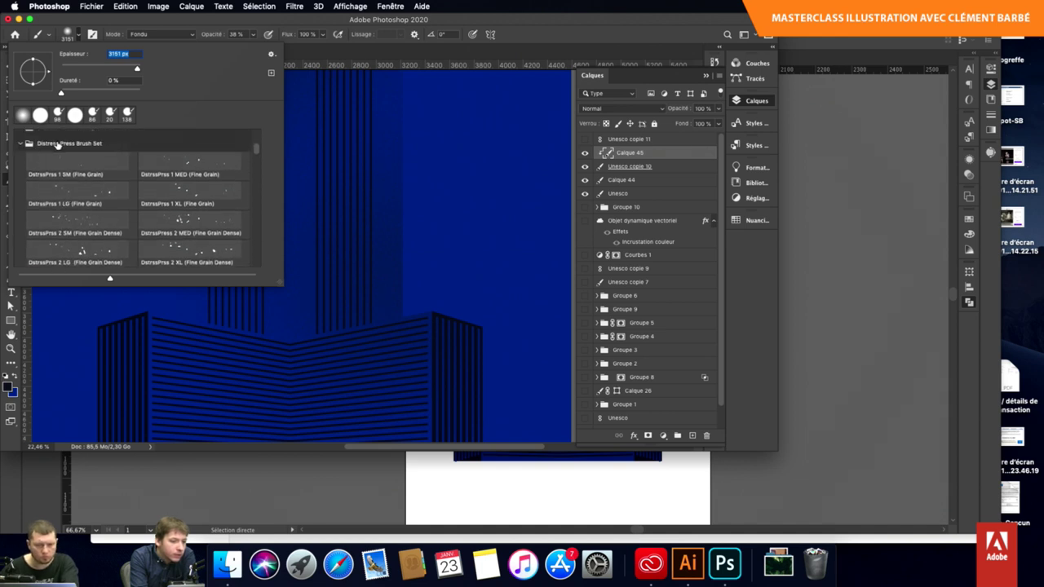
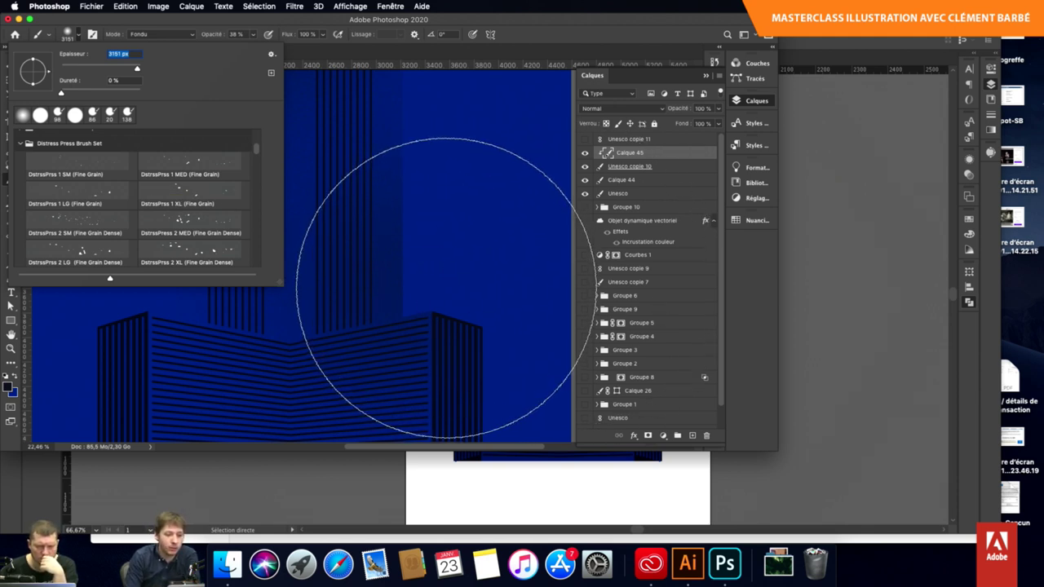
# Close the brush preset list in Photoshop.
pyautogui.press('Return')
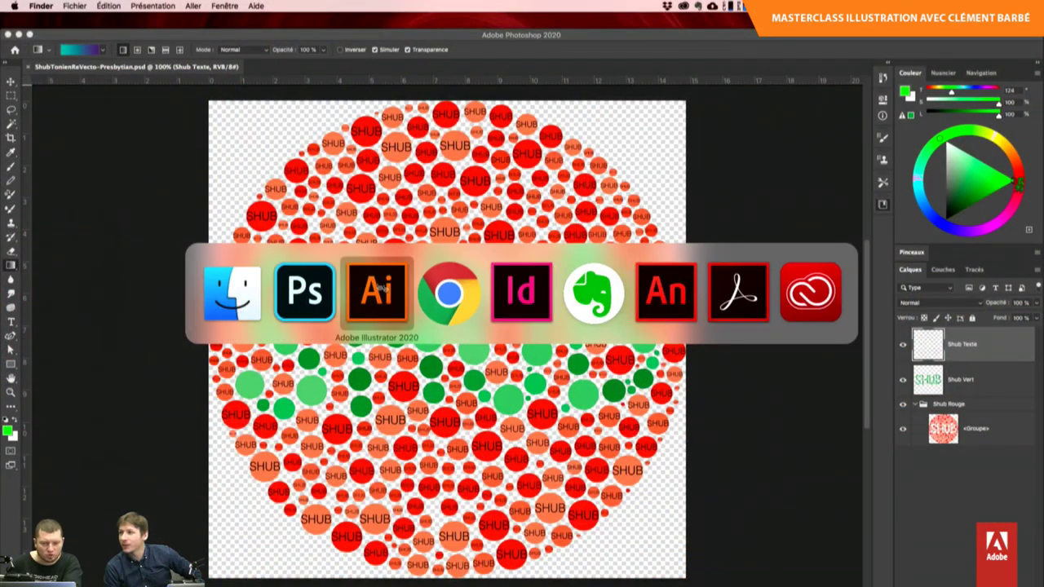
# Open the SHUB artwork in Illustrator and preview each Shub layer, leaving all visible.
pyautogui.click(383, 287)
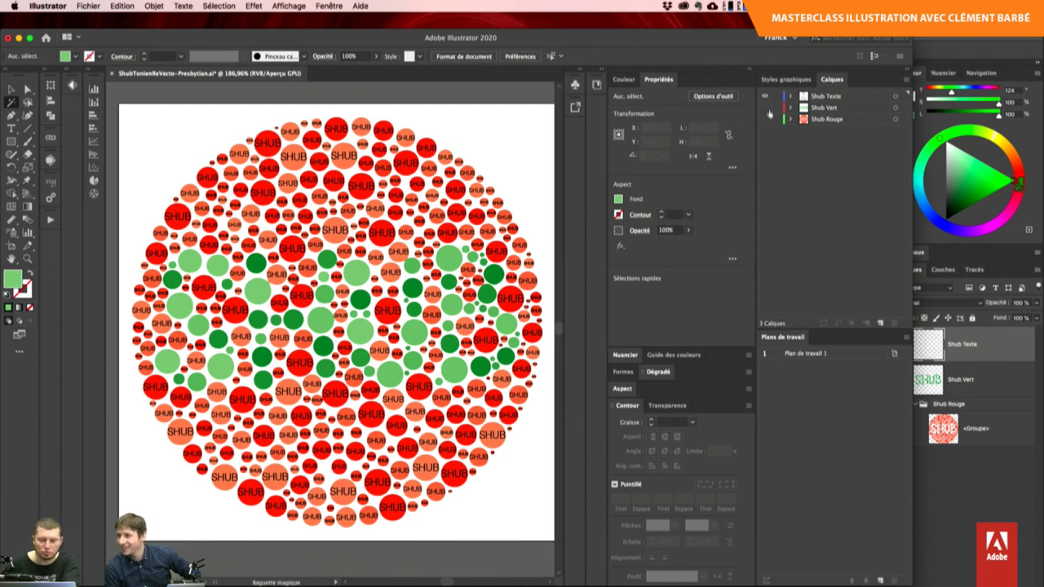
pyautogui.keyDown('alt'); pyautogui.click(765, 96); pyautogui.keyUp('alt')
pyautogui.keyDown('alt'); pyautogui.click(765, 107); pyautogui.keyUp('alt')
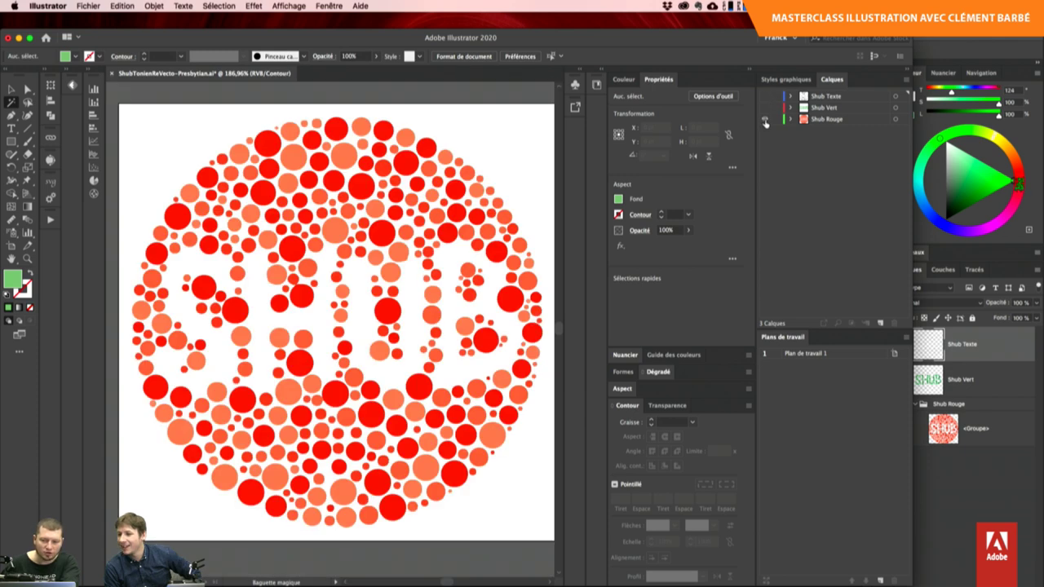
pyautogui.keyDown('alt'); pyautogui.click(765, 107); pyautogui.keyUp('alt')
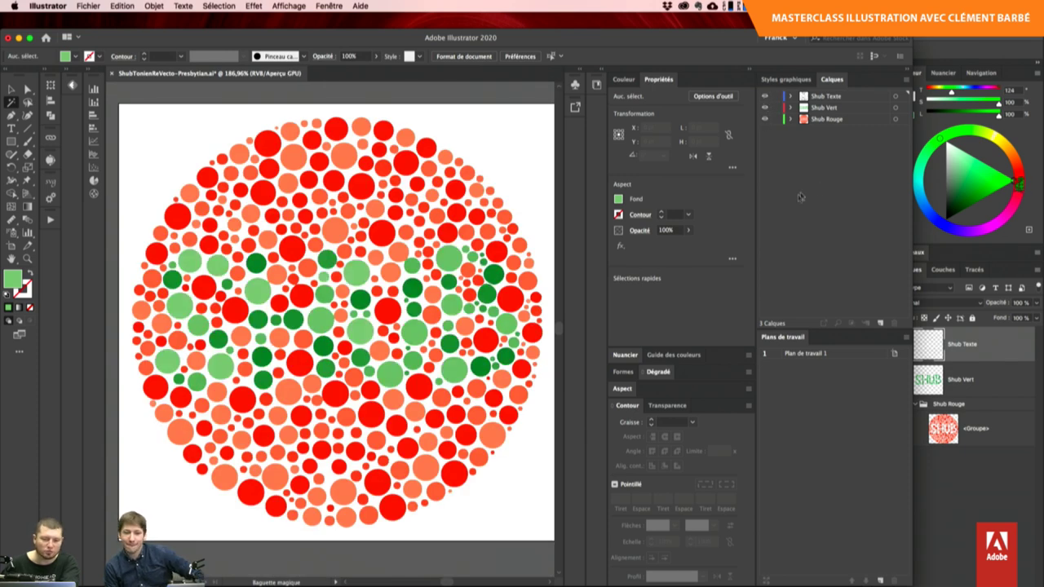
pyautogui.click(765, 96)
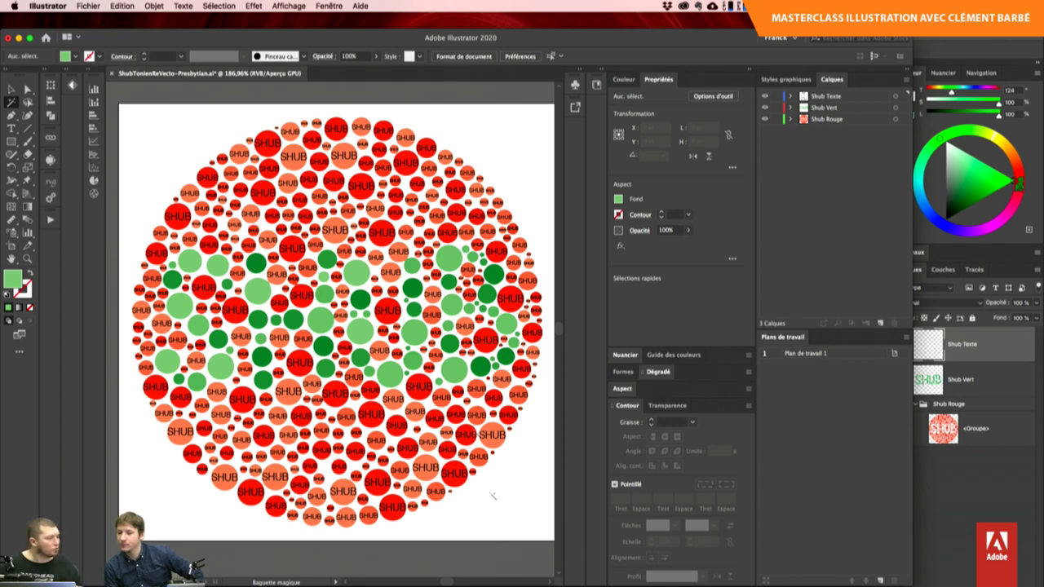
pyautogui.click(88, 6)
pyautogui.moveTo(98, 183)
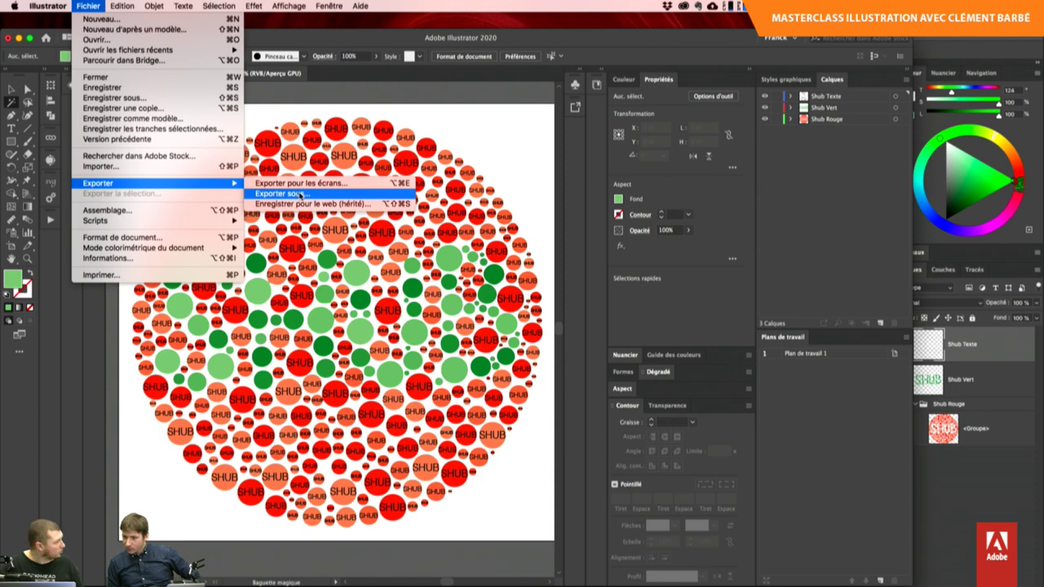
# Export the artwork as Photoshop (psd) to the desktop, replacing the existing file.
pyautogui.click(301, 196)
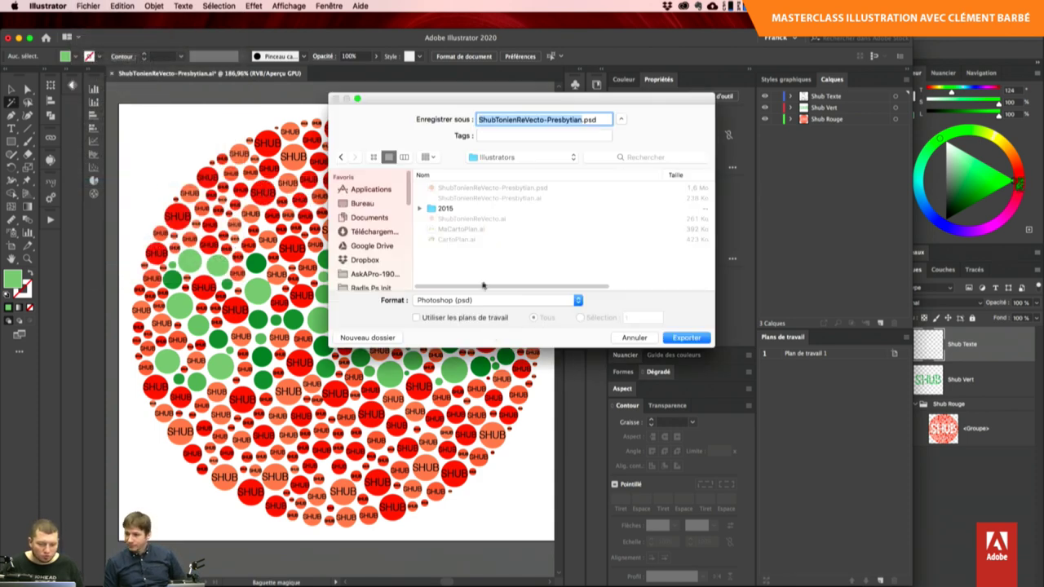
pyautogui.click(483, 300)
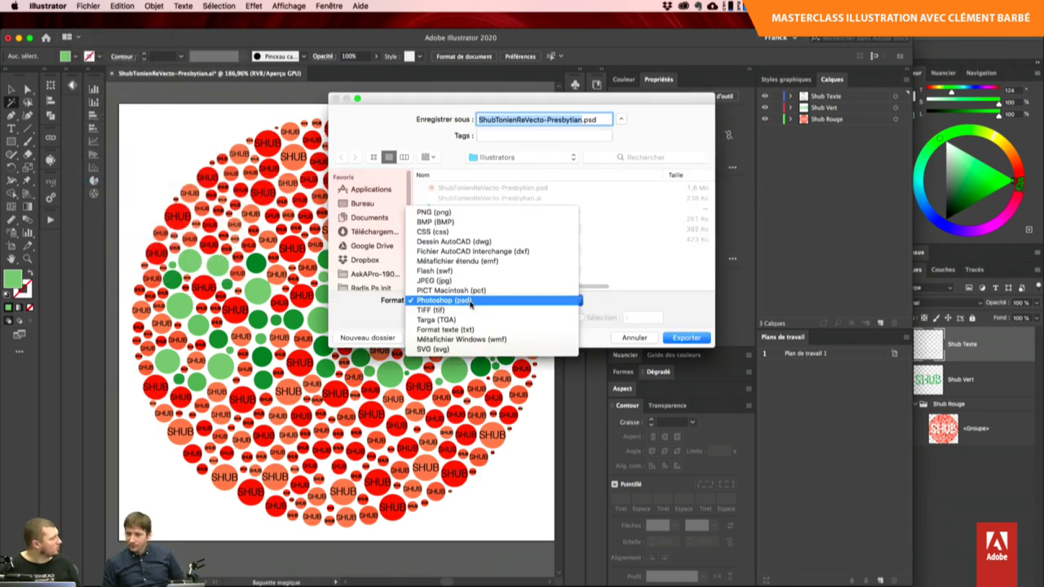
pyautogui.click(618, 282)
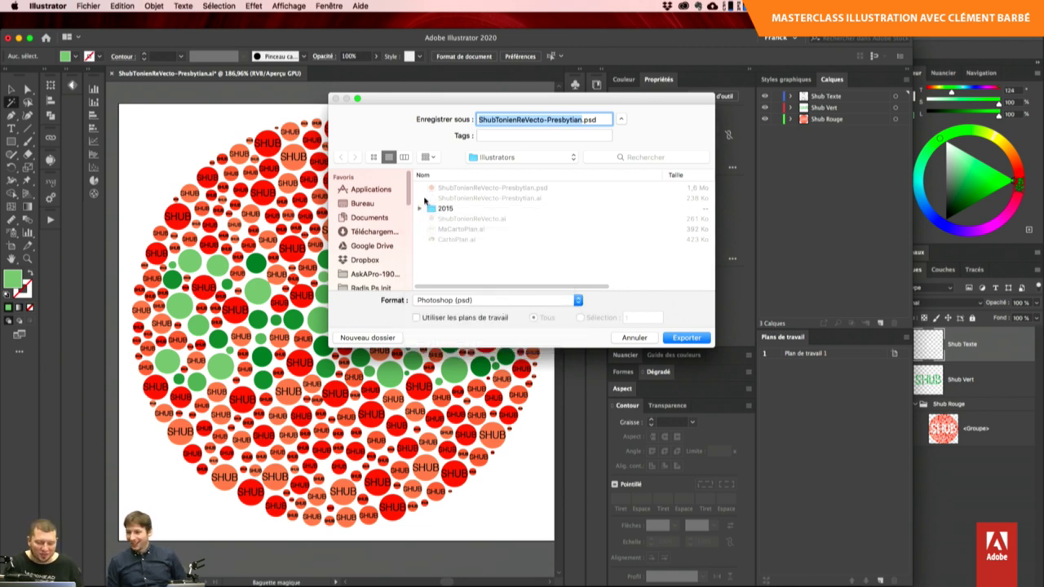
pyautogui.press('super+shift+d')
pyautogui.click(684, 340)
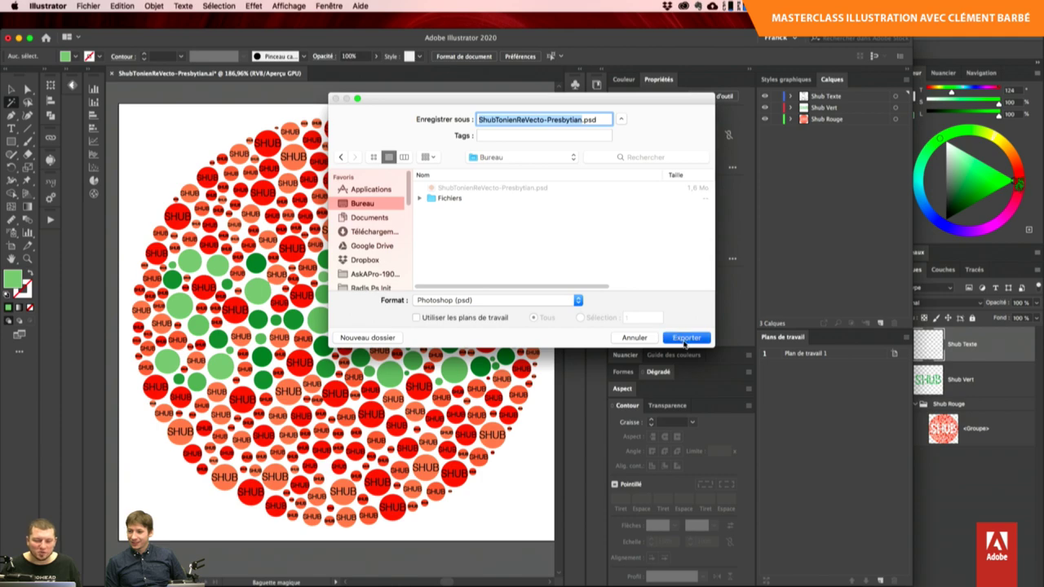
pyautogui.click(582, 172)
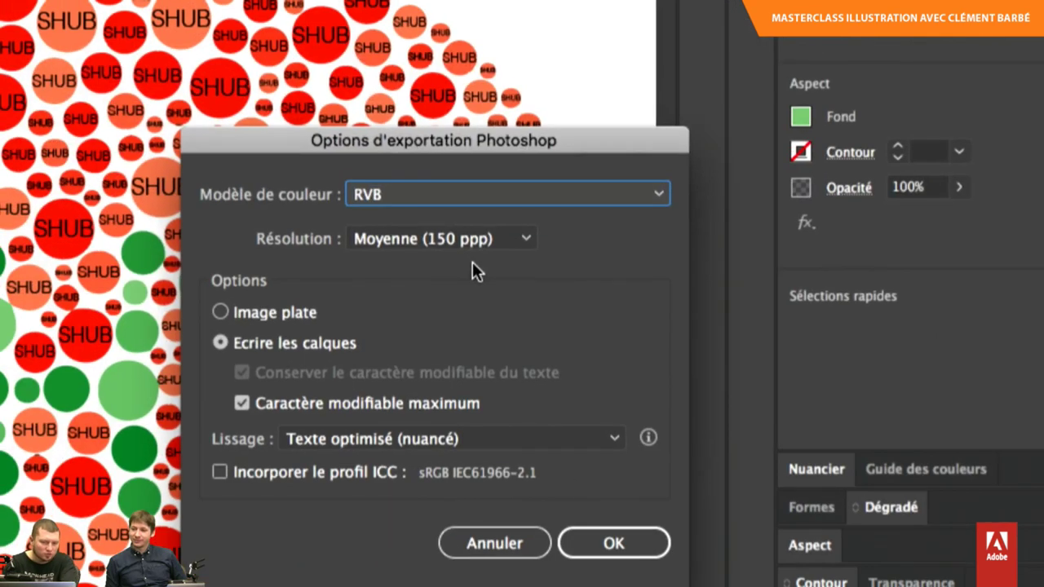
# Keep RVB colour and 150 ppp resolution in the PSD export options and confirm.
pyautogui.click(470, 183)
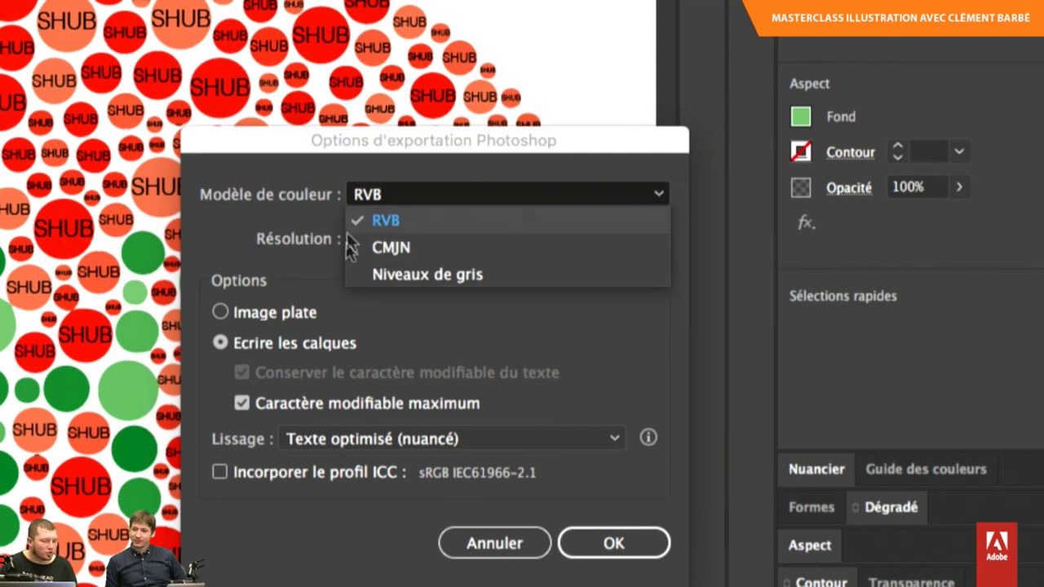
pyautogui.click(248, 259)
pyautogui.click(477, 245)
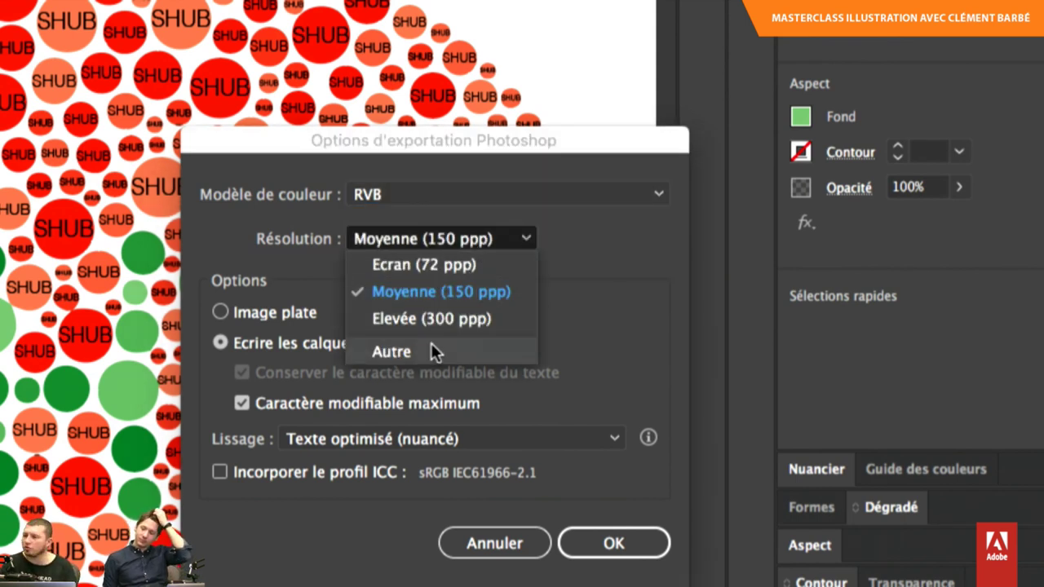
pyautogui.click(579, 323)
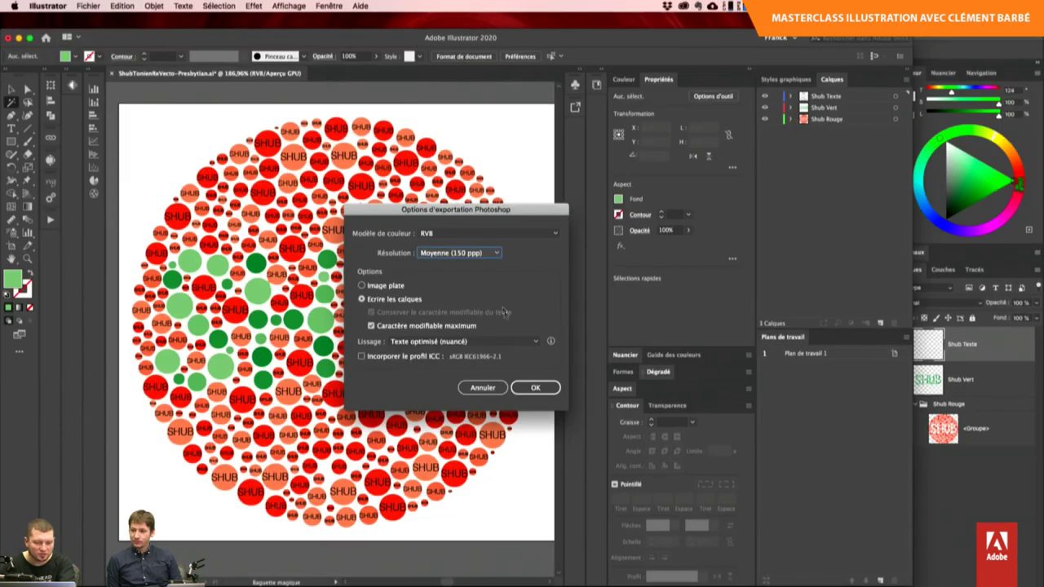
pyautogui.click(482, 342)
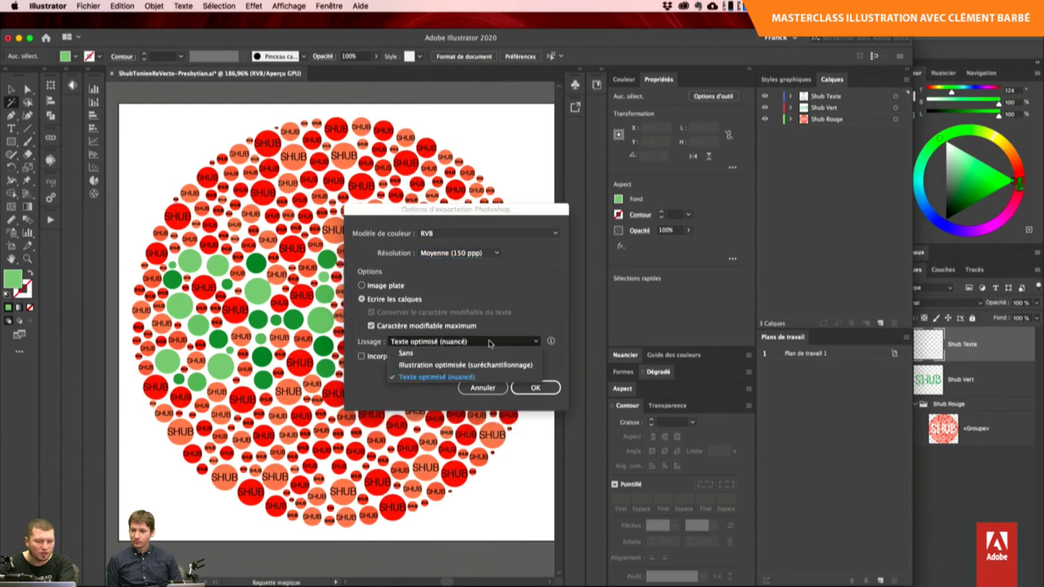
pyautogui.click(536, 388)
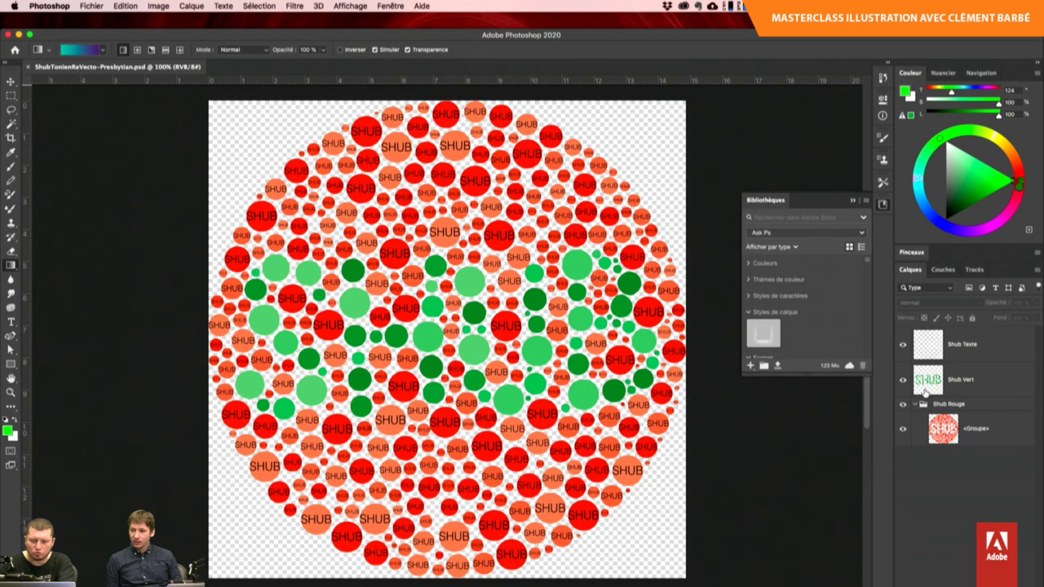
# Compare the Shub Texte and Shub Vert layers, leaving Shub Texte hidden.
pyautogui.click(904, 346)
pyautogui.click(904, 346)
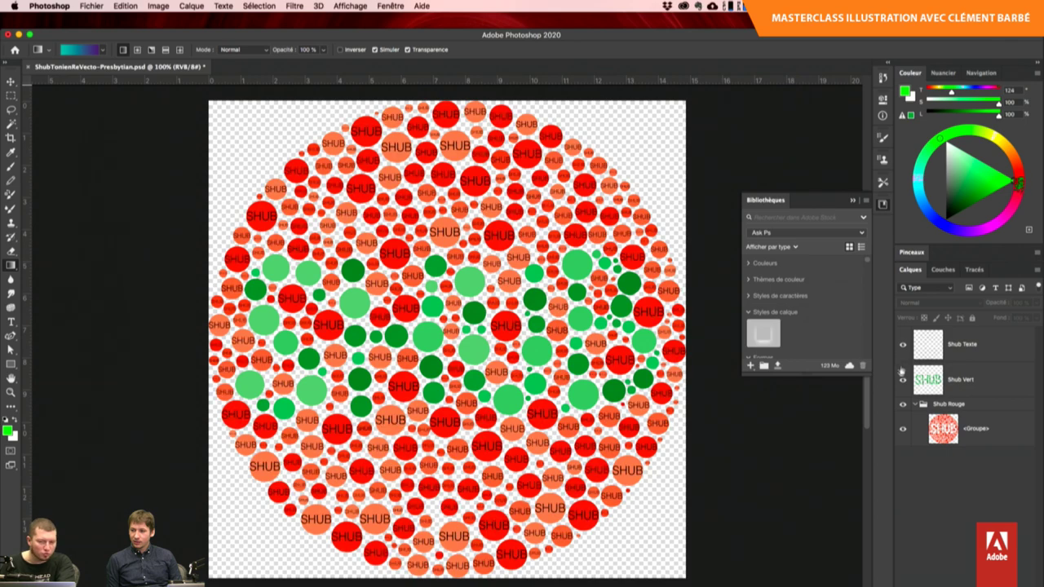
pyautogui.click(902, 346)
pyautogui.click(903, 379)
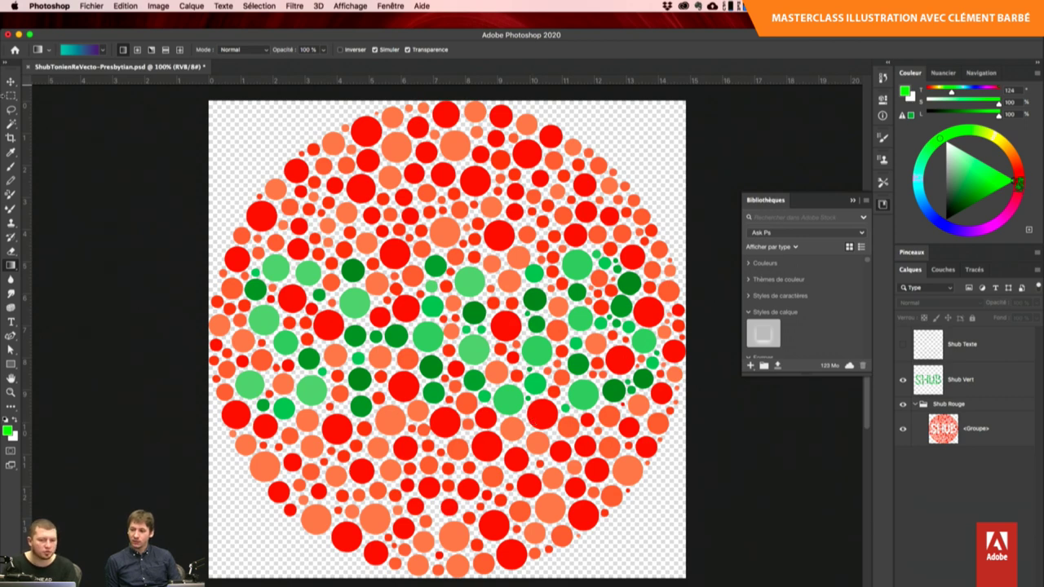
pyautogui.click(91, 5)
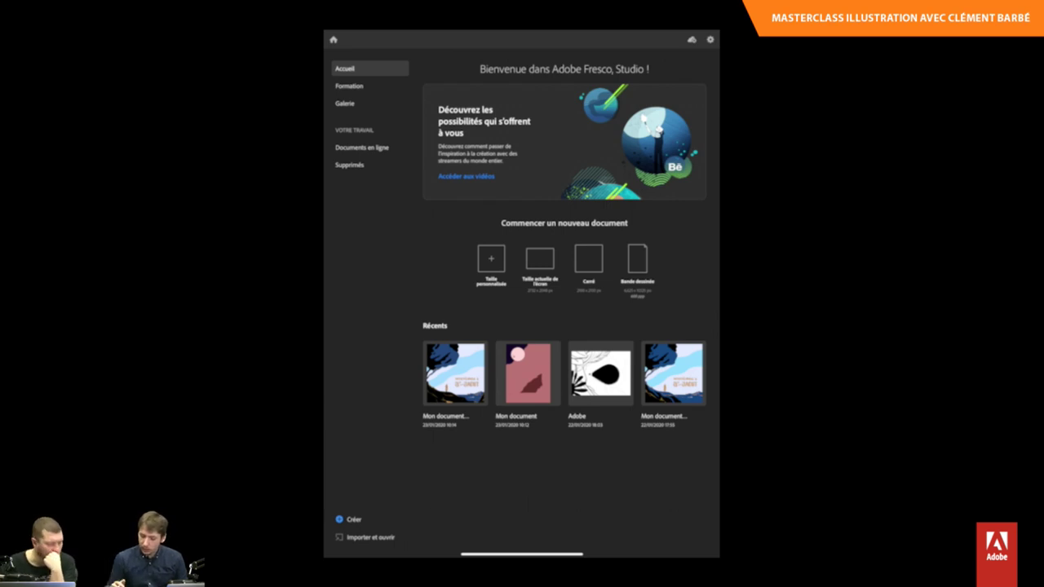
# Open the pink 'Mon document' from Récents and zoom out on the canvas.
pyautogui.click(528, 373)
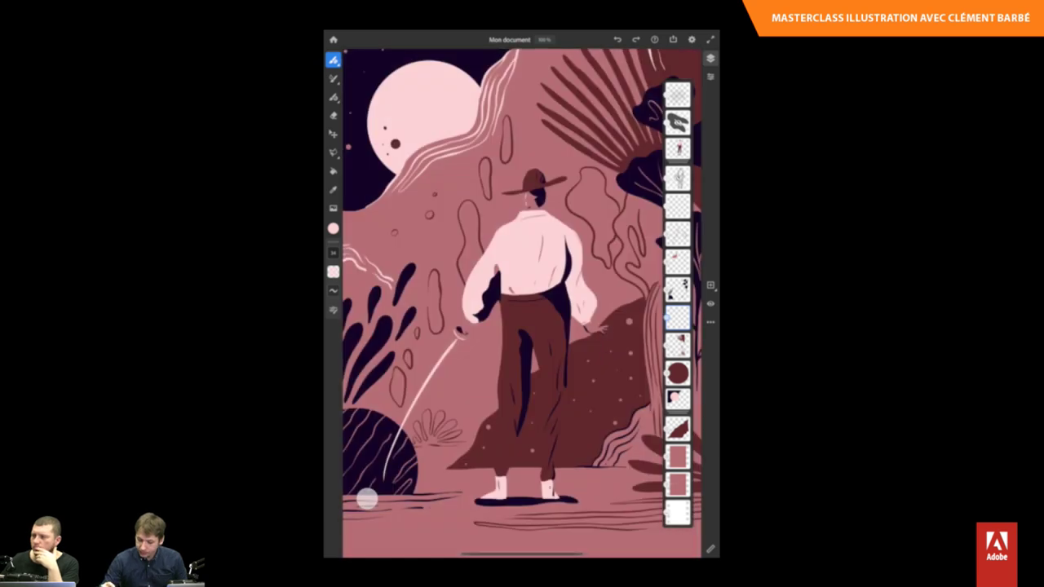
pyautogui.scroll(-2, 571, 351)
pyautogui.scroll(-2, 522, 318)
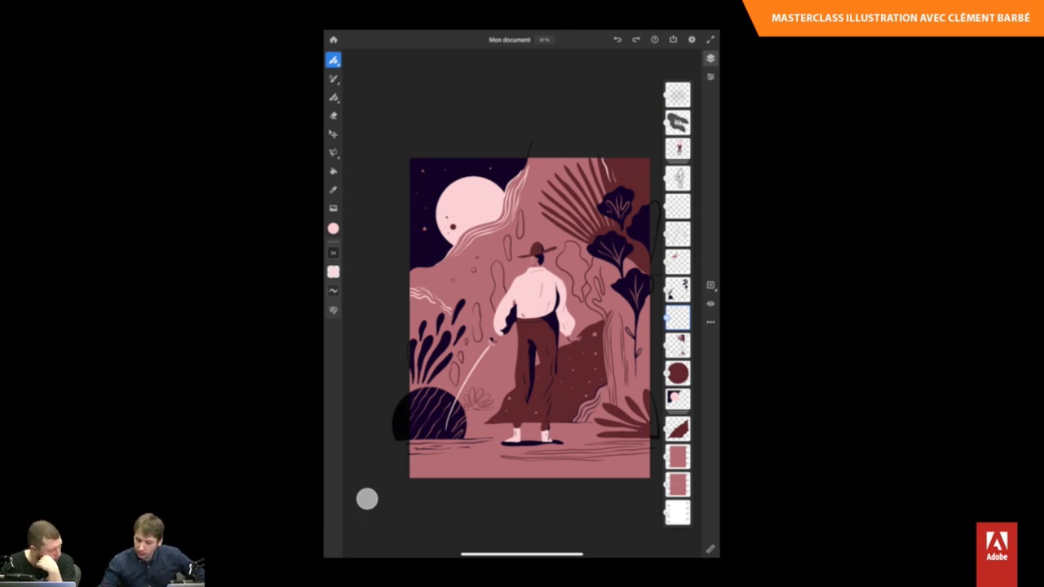
pyautogui.scroll(-3, 530, 326)
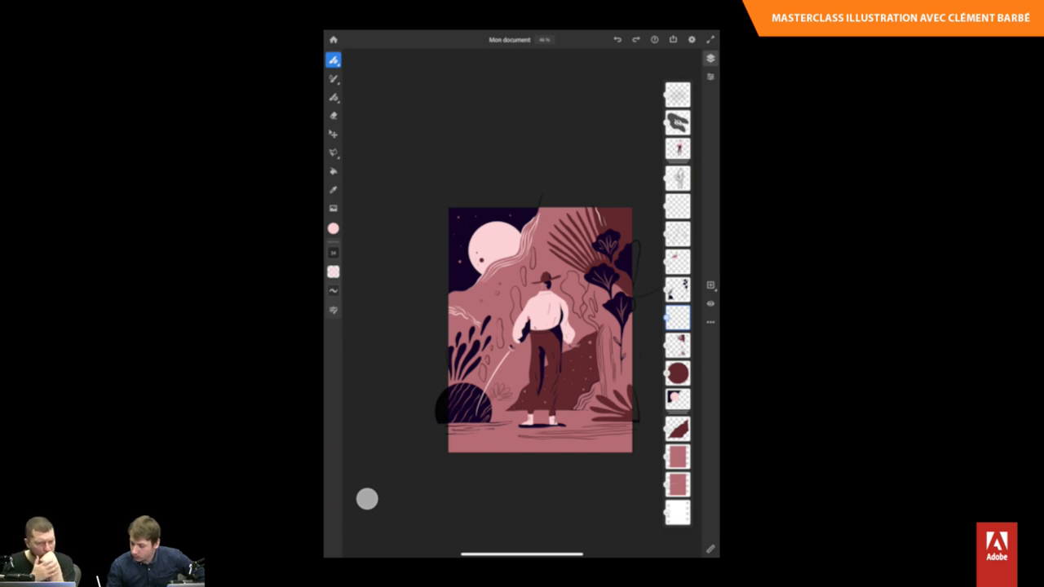
# Zoom and pan around the pink figure illustration, then close it via the Home icon.
pyautogui.scroll(5, 540, 330)
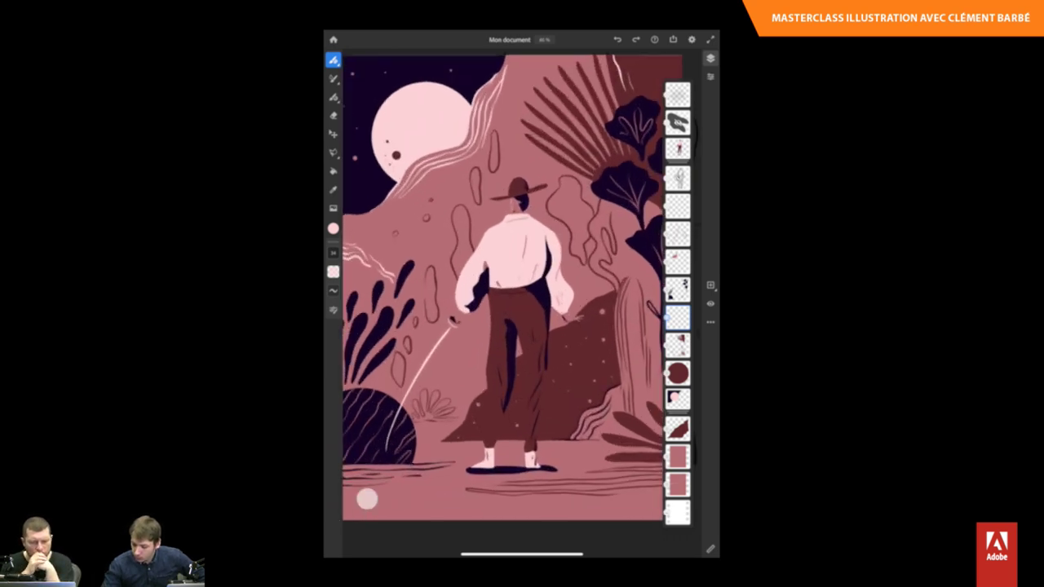
pyautogui.scroll(3, 522, 310)
pyautogui.scroll(1, 522, 310)
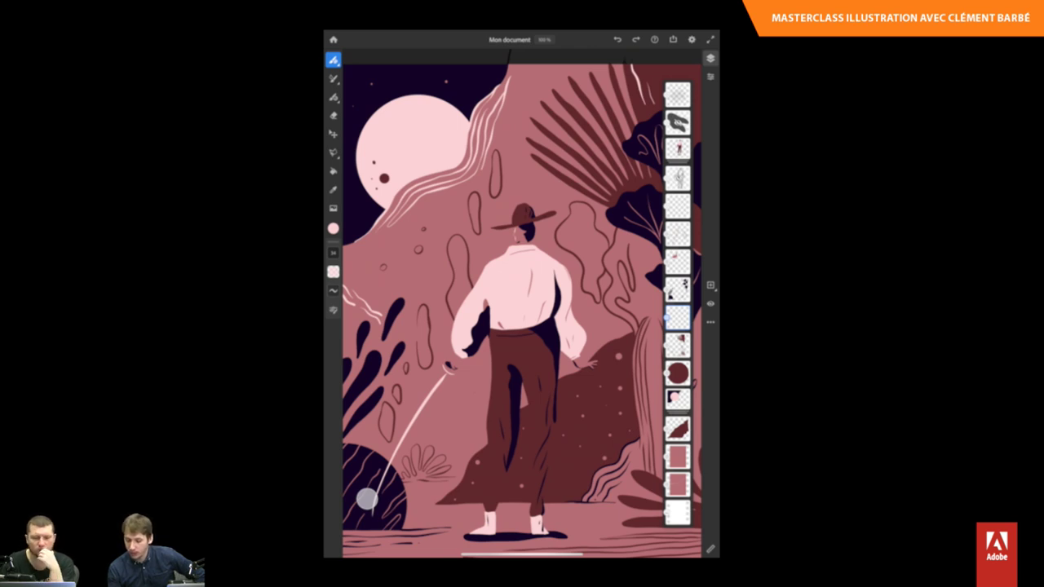
pyautogui.scroll(-3, 523, 310)
pyautogui.hscroll(2, 507, 326)
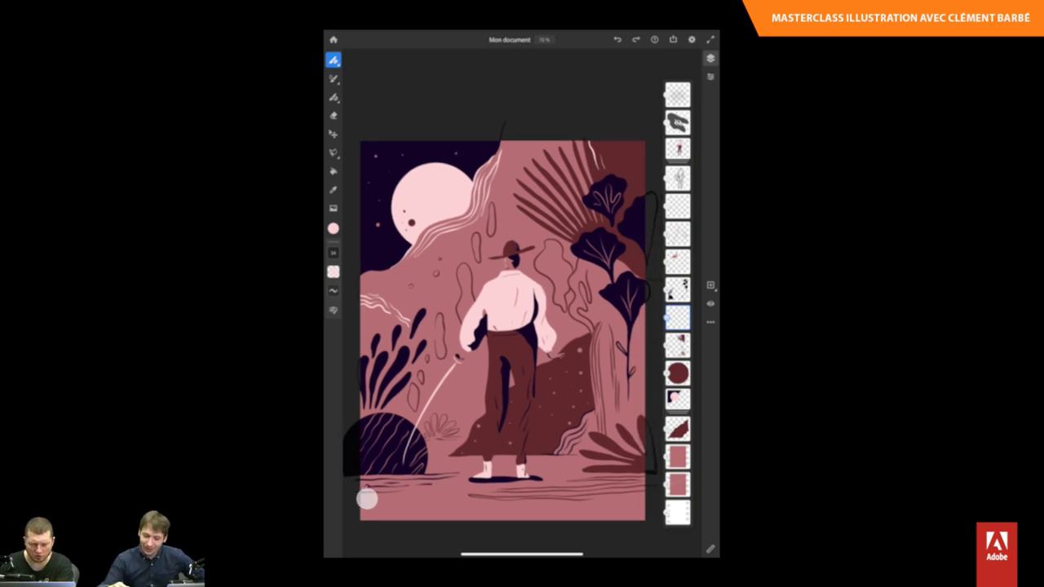
pyautogui.click(333, 39)
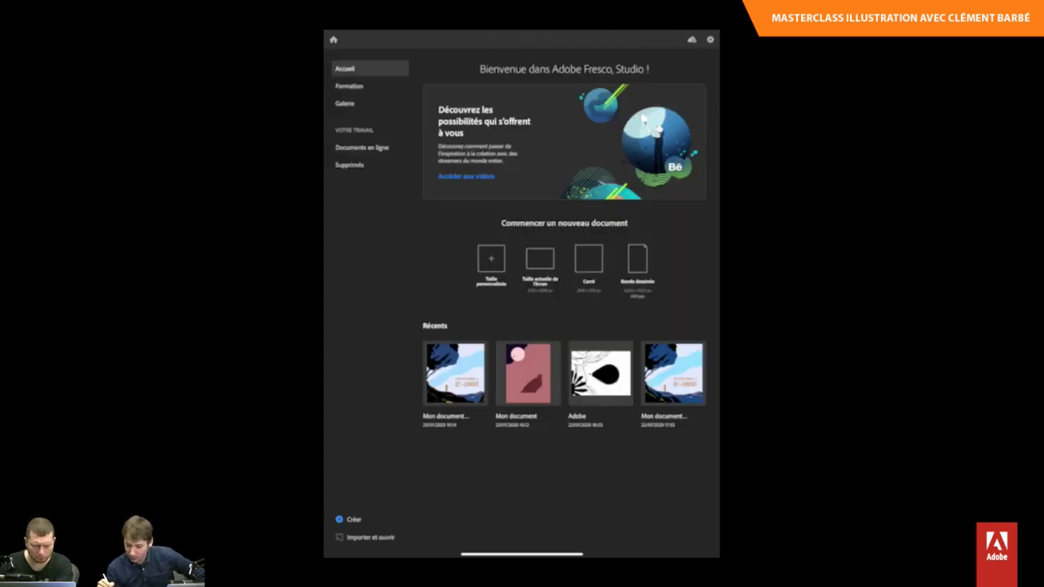
# Open the St-Jacut coastal poster 'Mon document (1) – conflit' from recent documents.
pyautogui.click(455, 373)
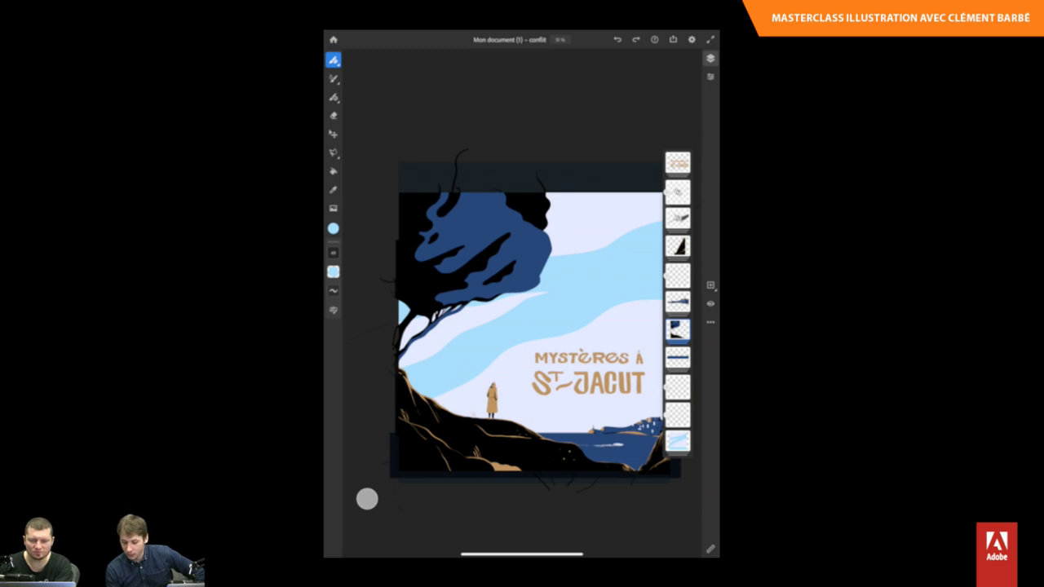
pyautogui.scroll(-5, 526, 326)
pyautogui.scroll(4, 527, 326)
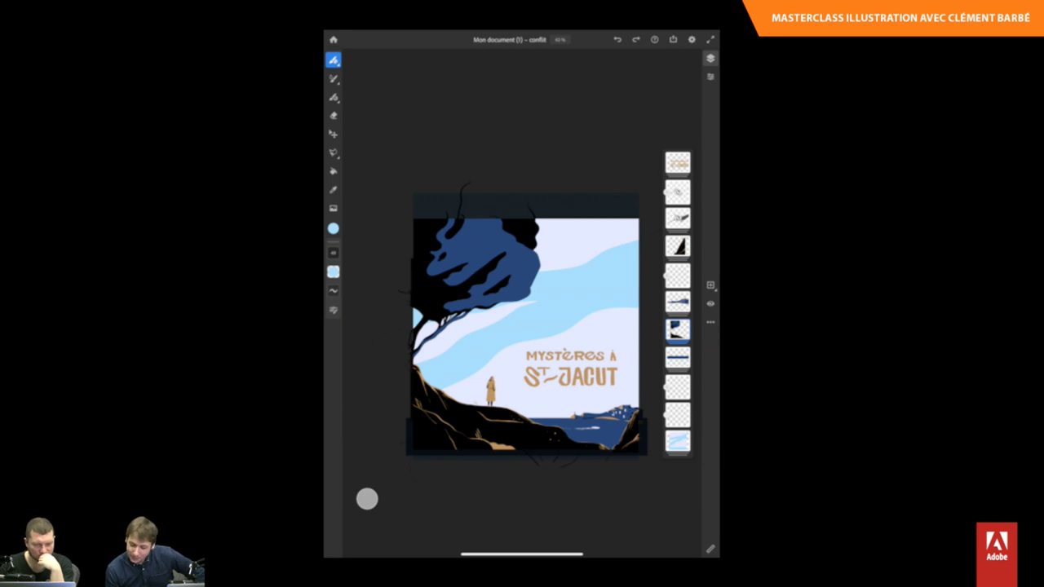
# Select the title lettering layer, toggle the tree and cliff layer, and expand the group.
pyautogui.click(677, 164)
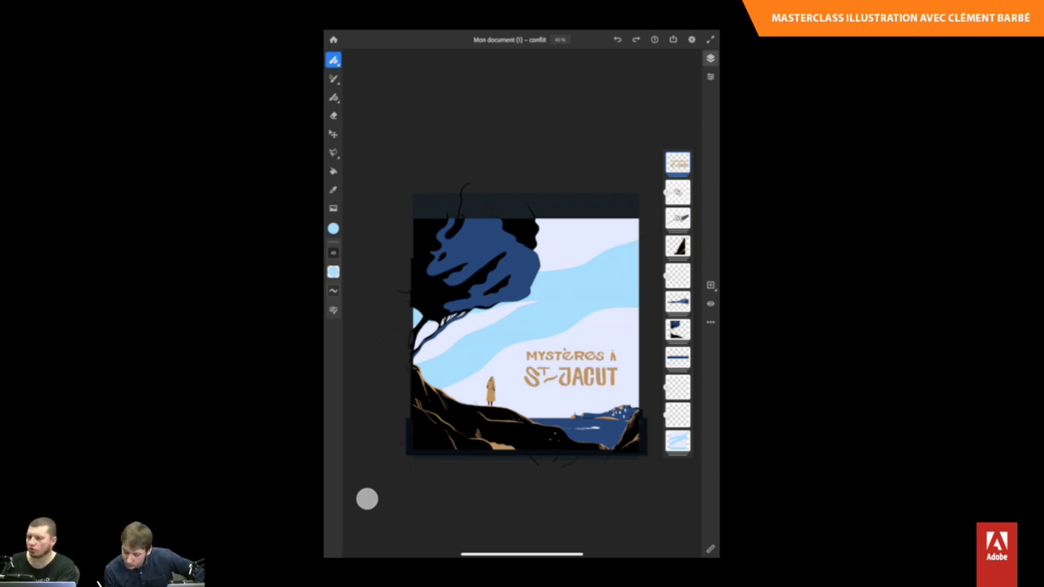
pyautogui.click(677, 330)
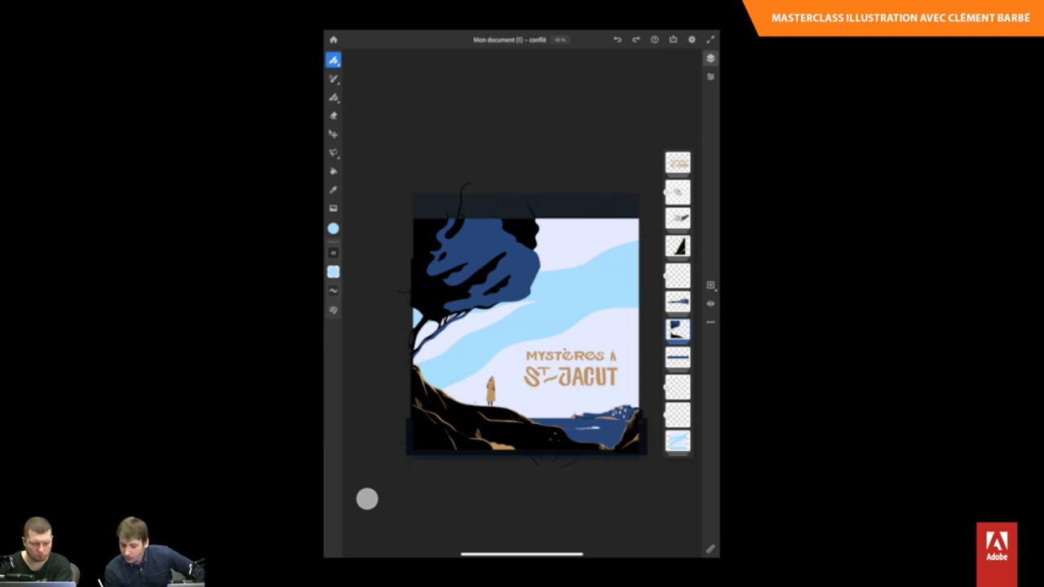
pyautogui.click(711, 303)
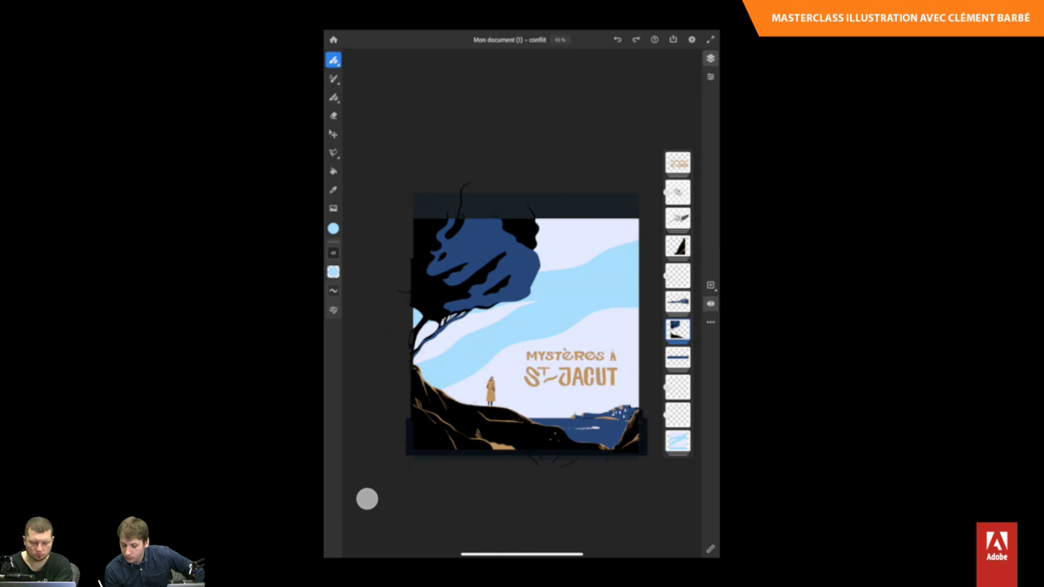
pyautogui.click(710, 303)
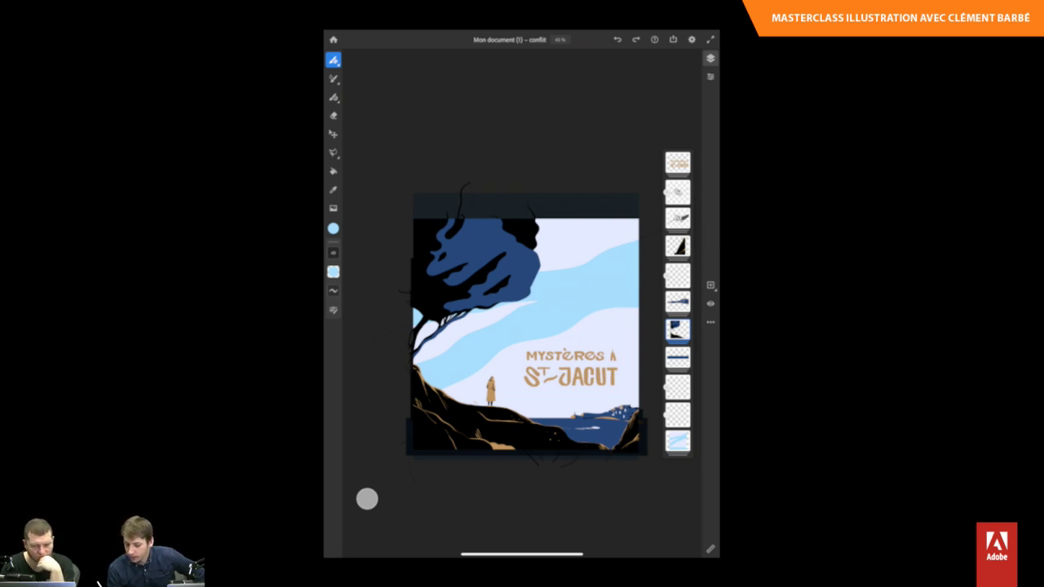
pyautogui.click(711, 323)
pyautogui.click(711, 323)
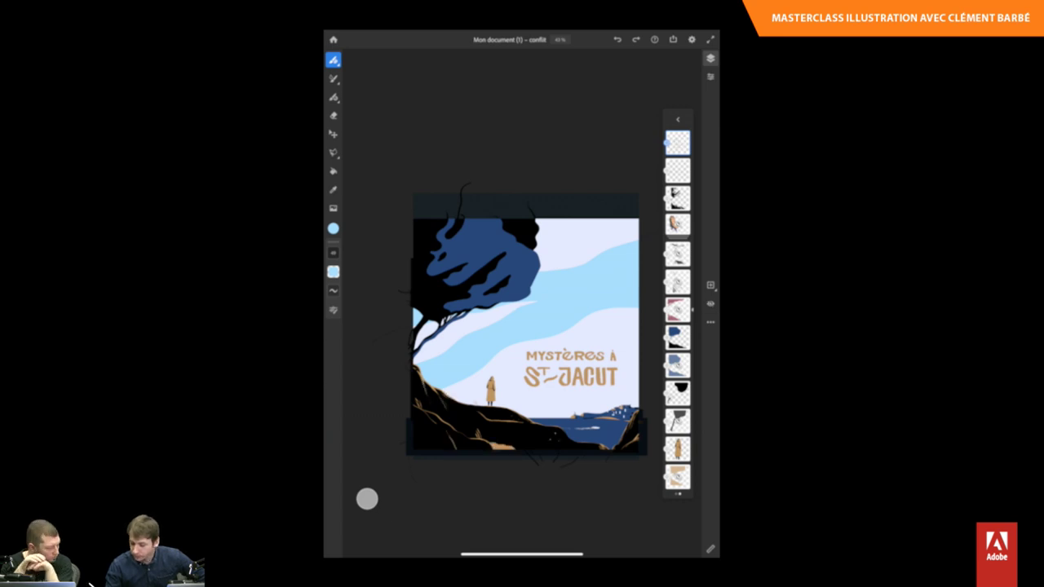
pyautogui.click(677, 170)
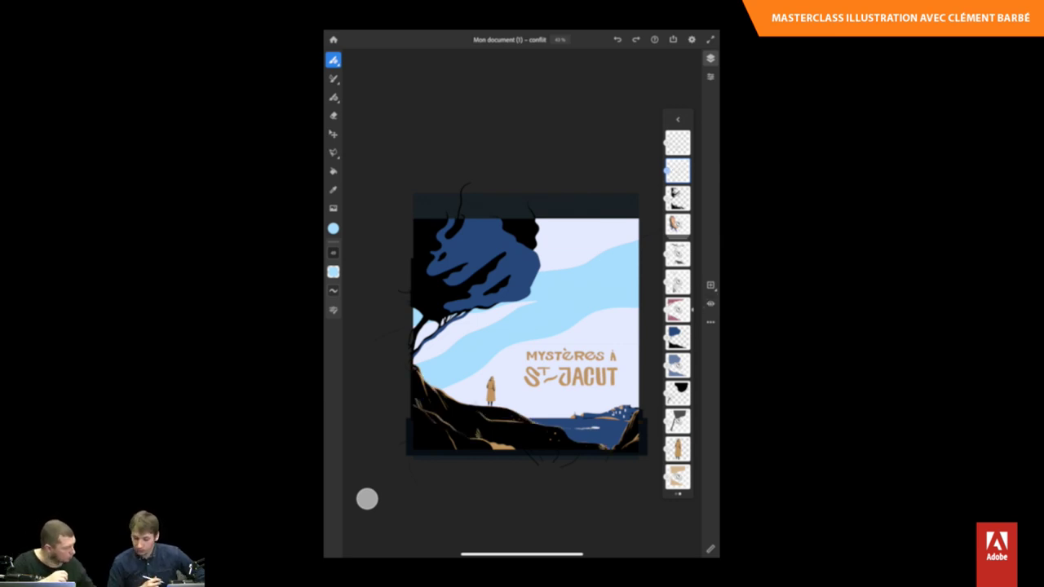
pyautogui.click(367, 498)
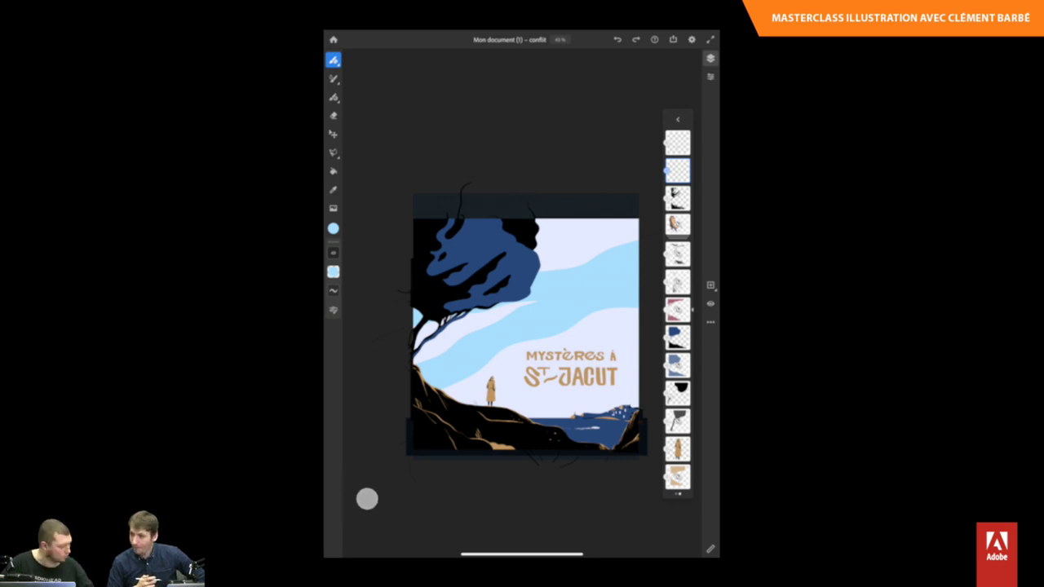
pyautogui.click(367, 499)
pyautogui.click(677, 308)
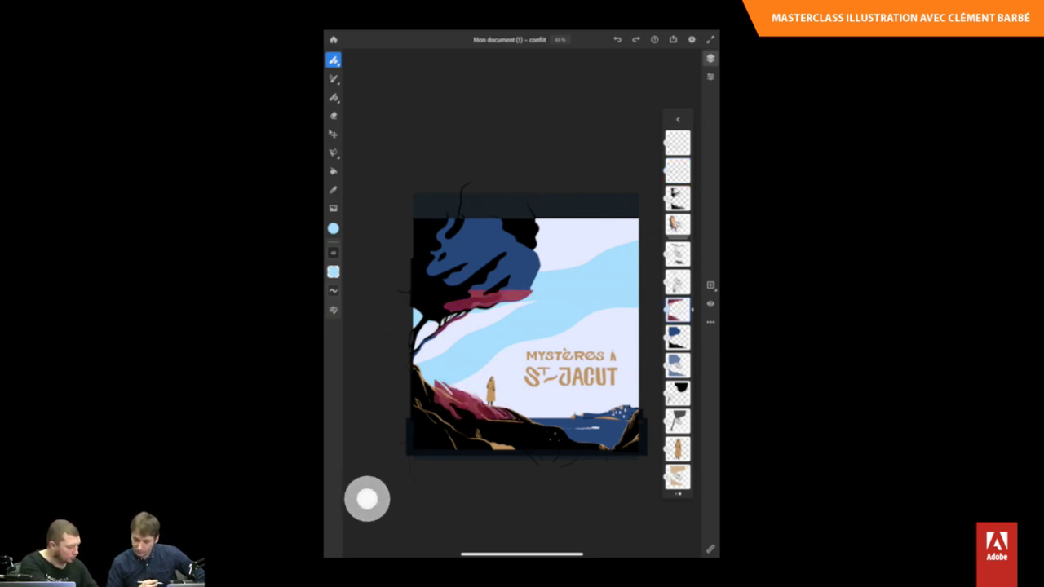
pyautogui.click(710, 303)
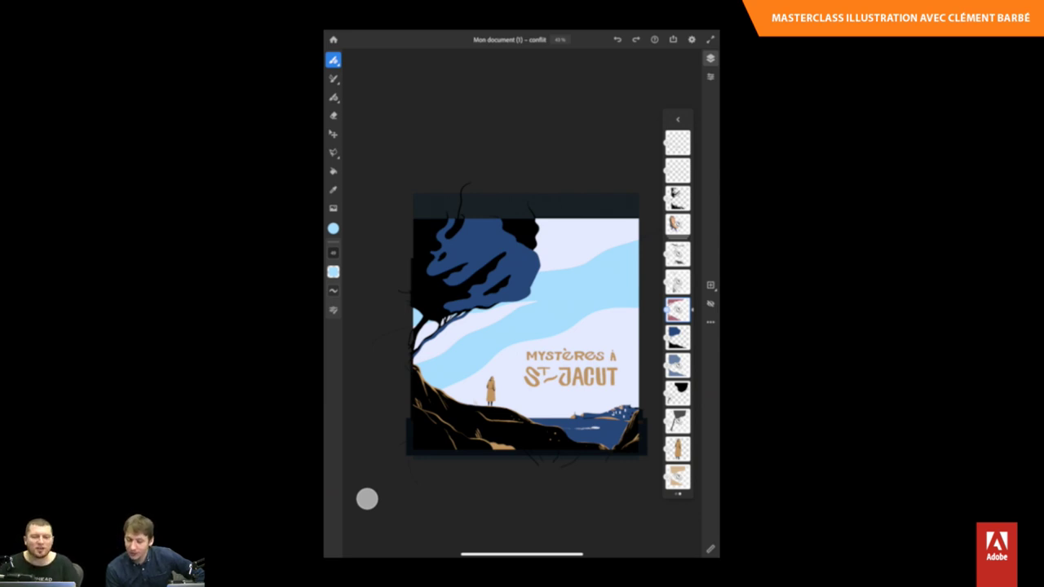
pyautogui.click(677, 224)
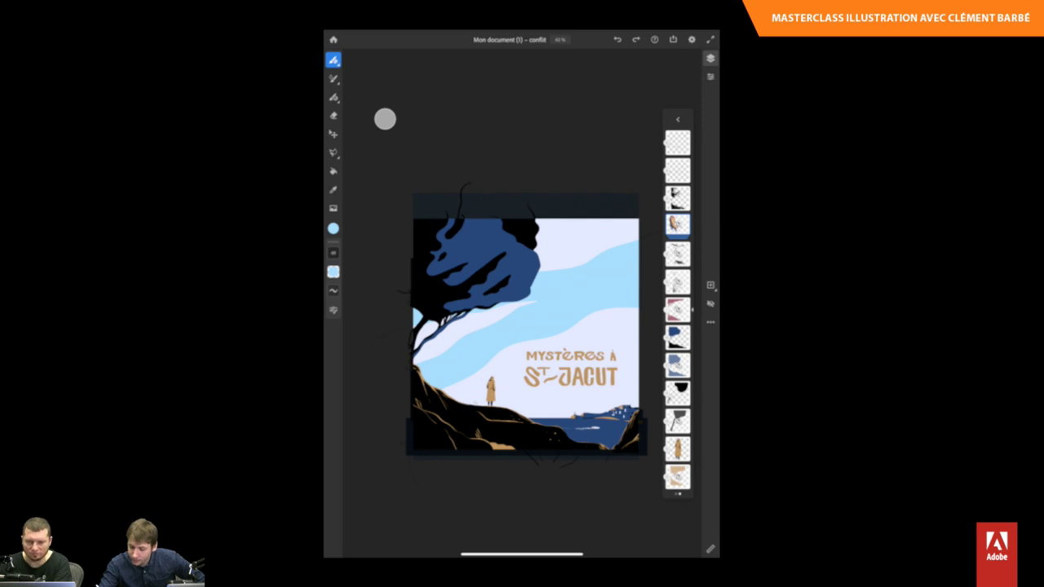
# Close the St-Jacut poster and open the 2732 × 2048 new-document settings.
pyautogui.scroll(-5, 678, 310)
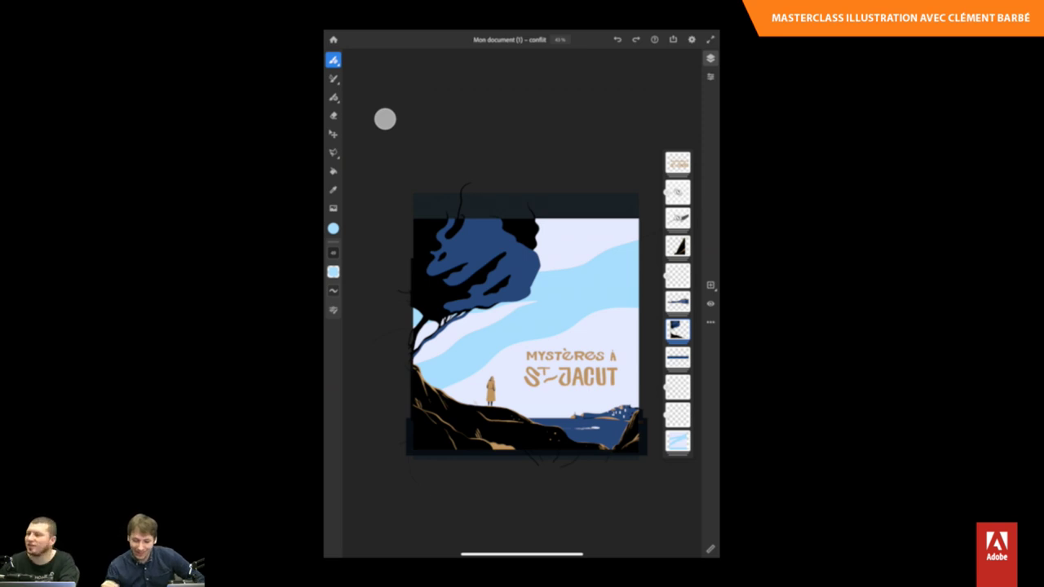
pyautogui.click(333, 40)
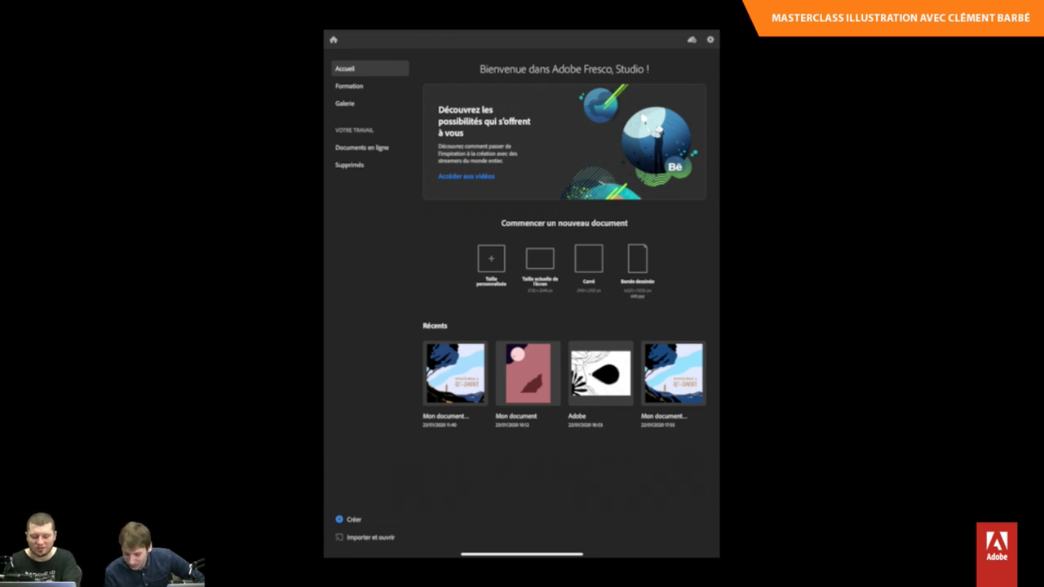
pyautogui.click(491, 258)
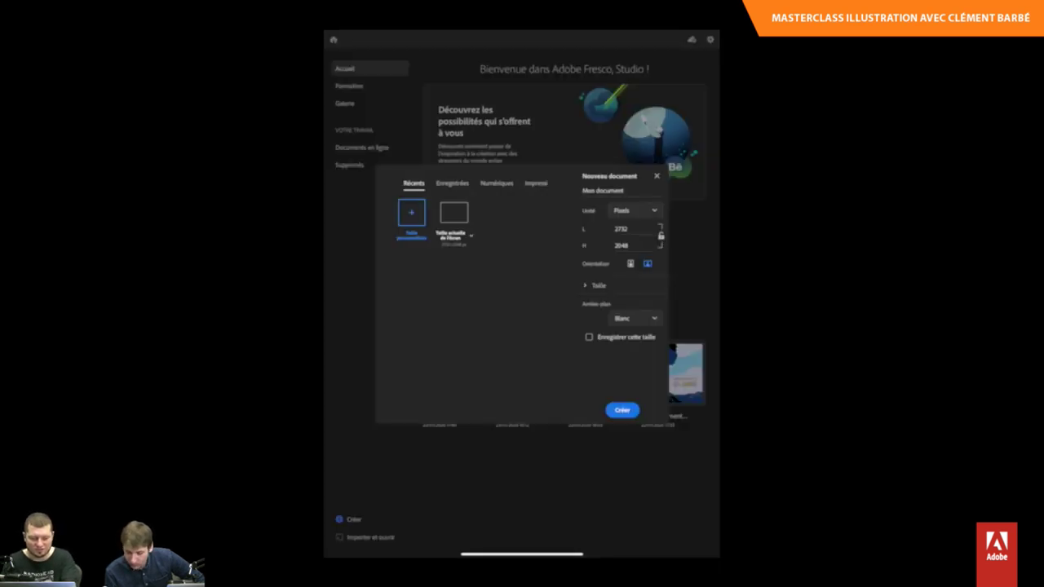
# Create a screen-size document rotated to portrait, then undo a test pencil scribble.
pyautogui.click(657, 175)
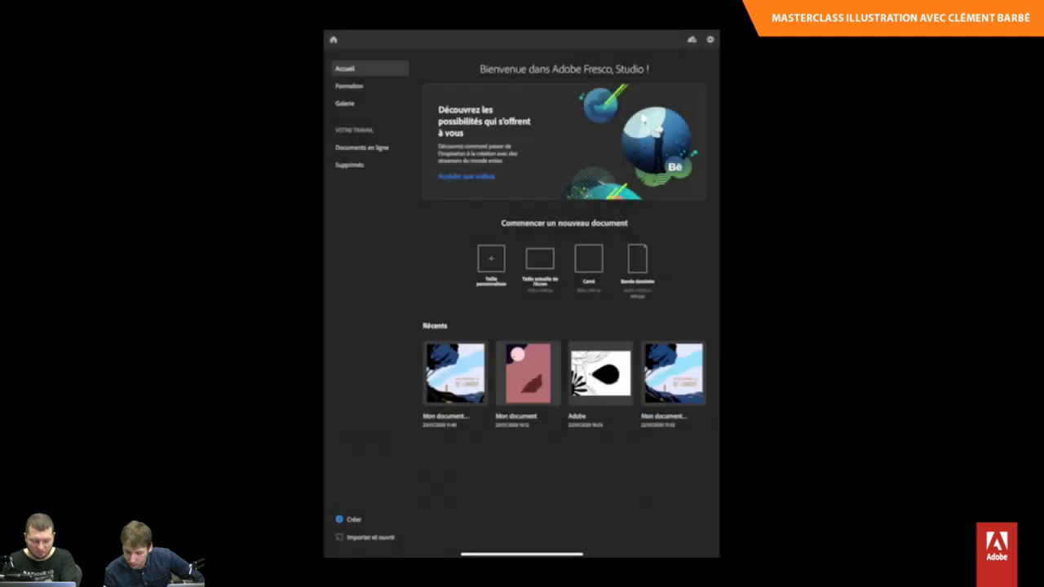
pyautogui.click(540, 258)
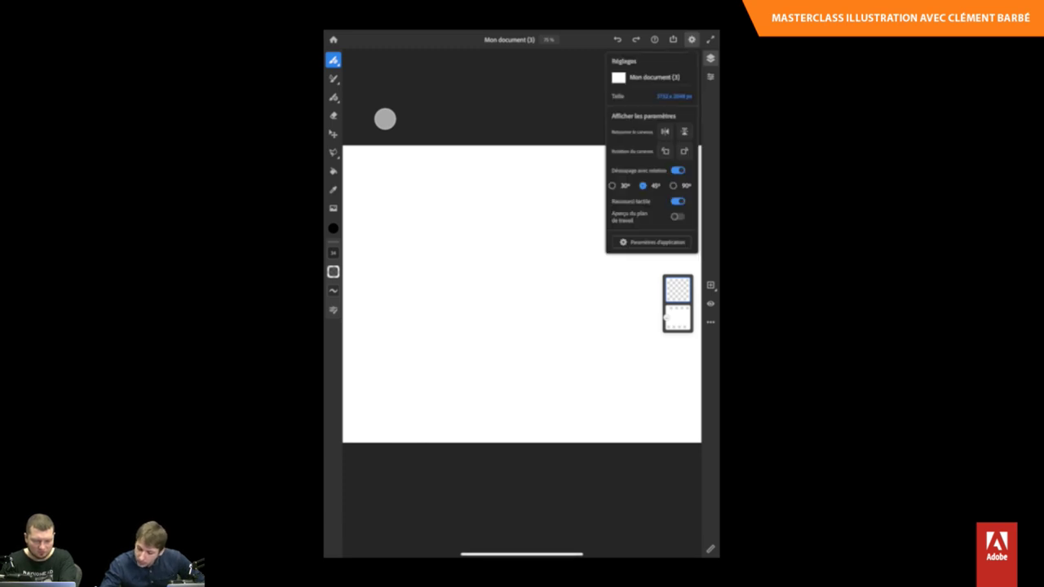
pyautogui.click(665, 151)
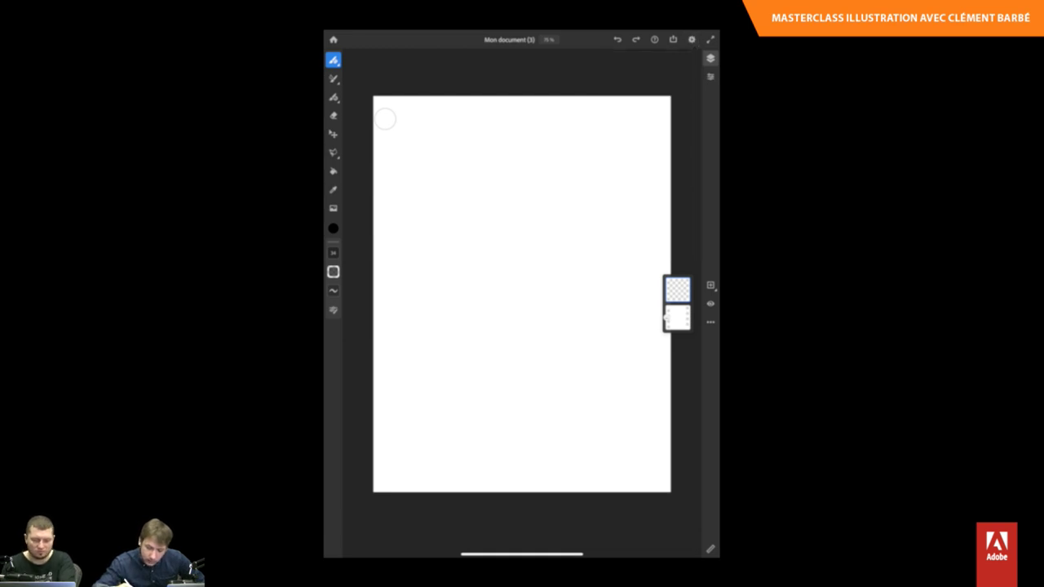
pyautogui.click(333, 98)
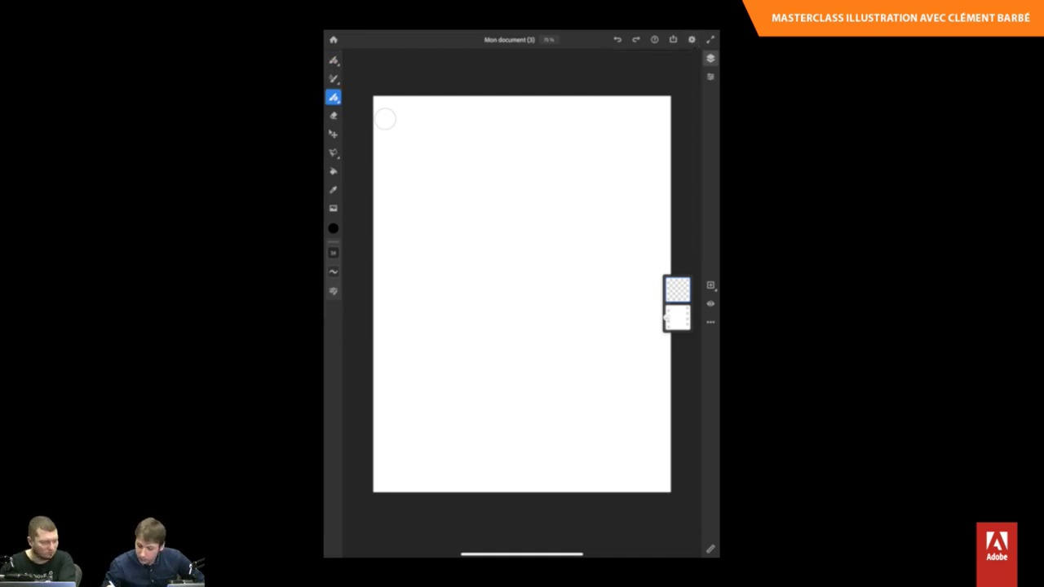
pyautogui.moveTo(476, 249)
pyautogui.mouseDown()
pyautogui.moveTo(469, 333)
pyautogui.moveTo(519, 274)
pyautogui.mouseUp()
pyautogui.press('Delete')
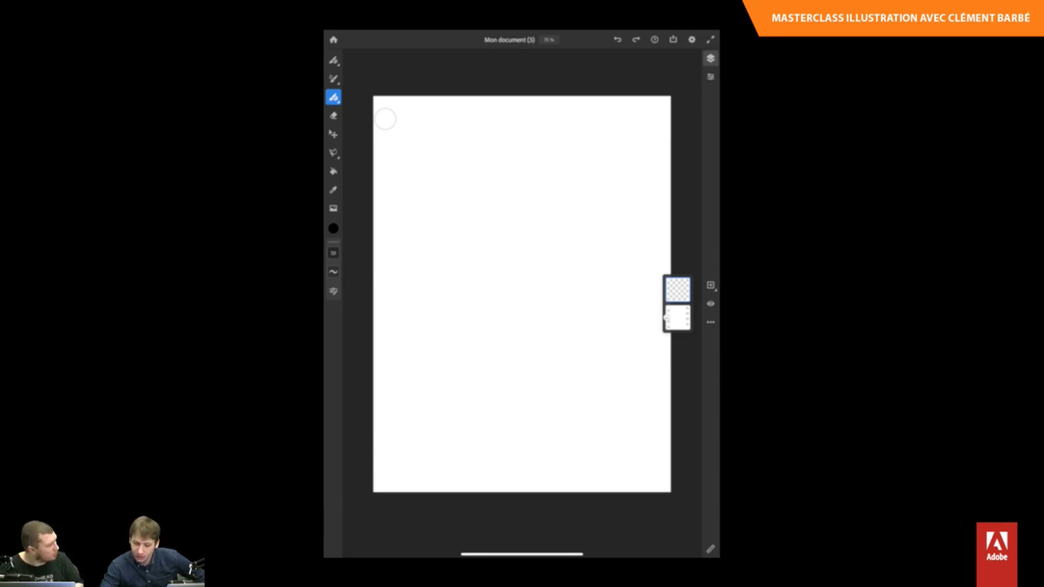
pyautogui.scroll(-2, 385, 119)
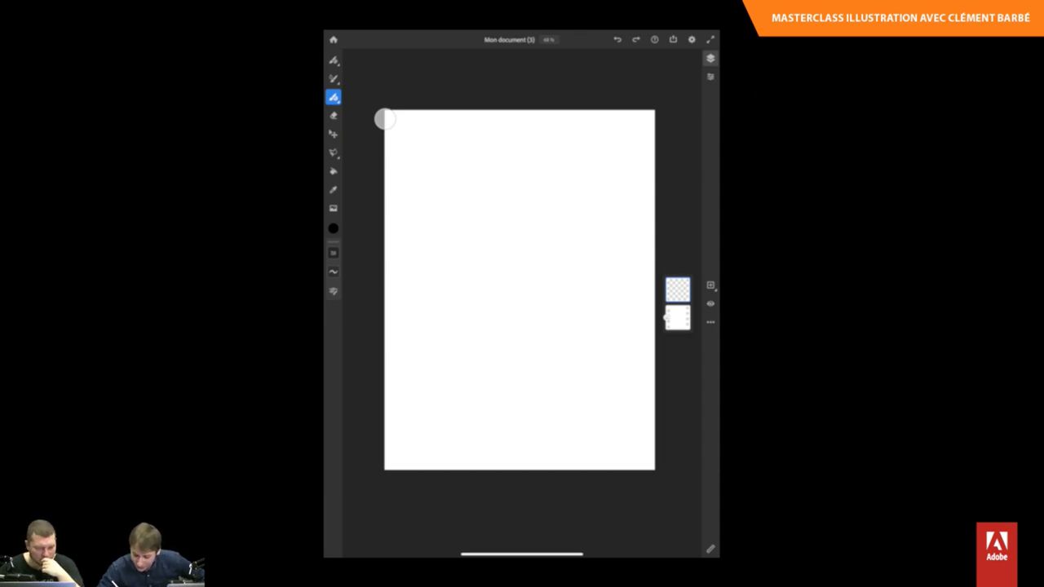
# Pencil-sketch the figure's body lines, raised arm and torch.
pyautogui.moveTo(475, 291); pyautogui.dragTo(475, 349)
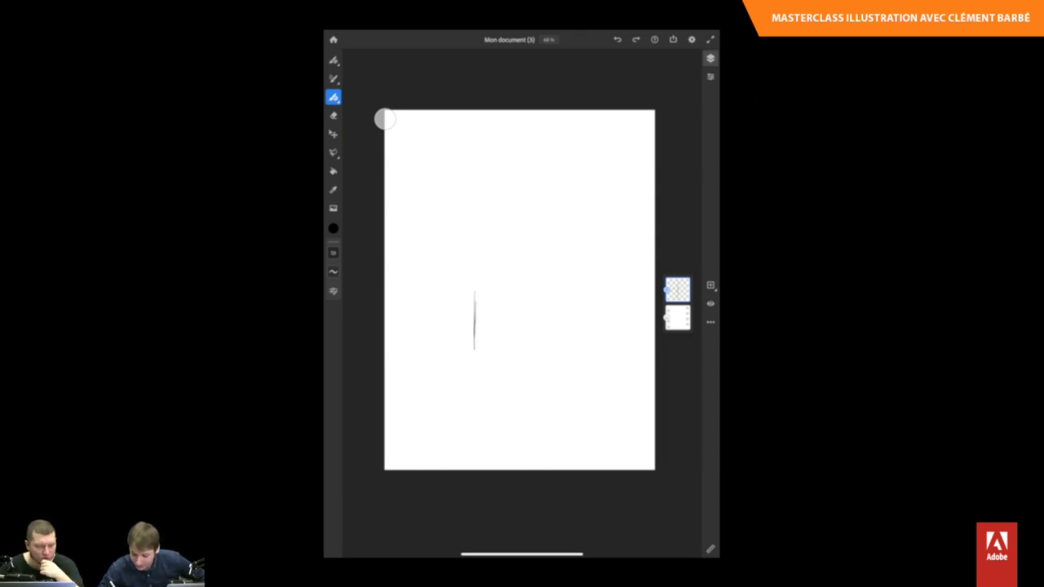
pyautogui.moveTo(518, 304); pyautogui.dragTo(524, 341)
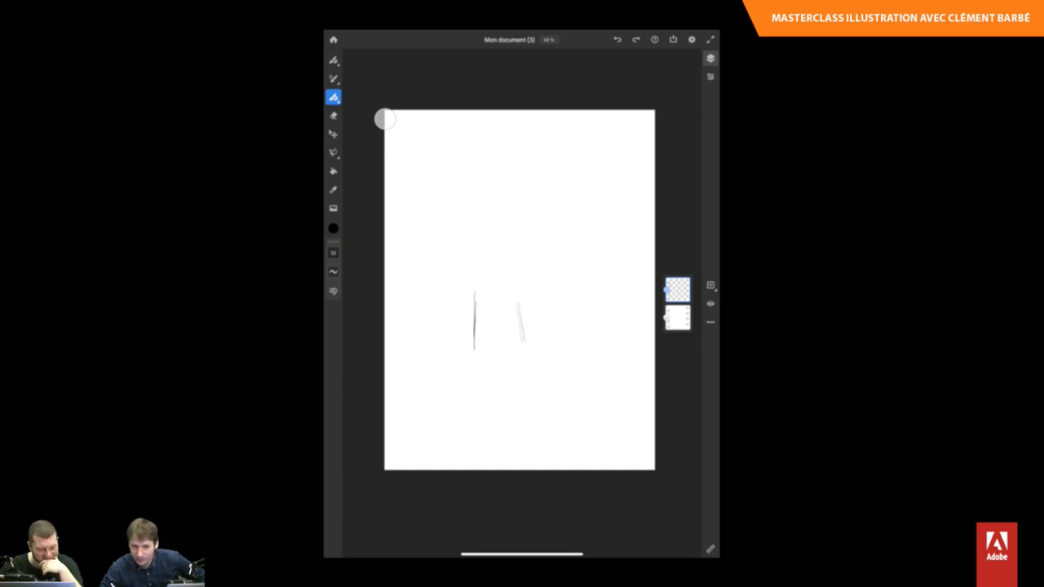
pyautogui.moveTo(476, 292)
pyautogui.mouseDown()
pyautogui.moveTo(472, 355)
pyautogui.moveTo(473, 338)
pyautogui.mouseUp()
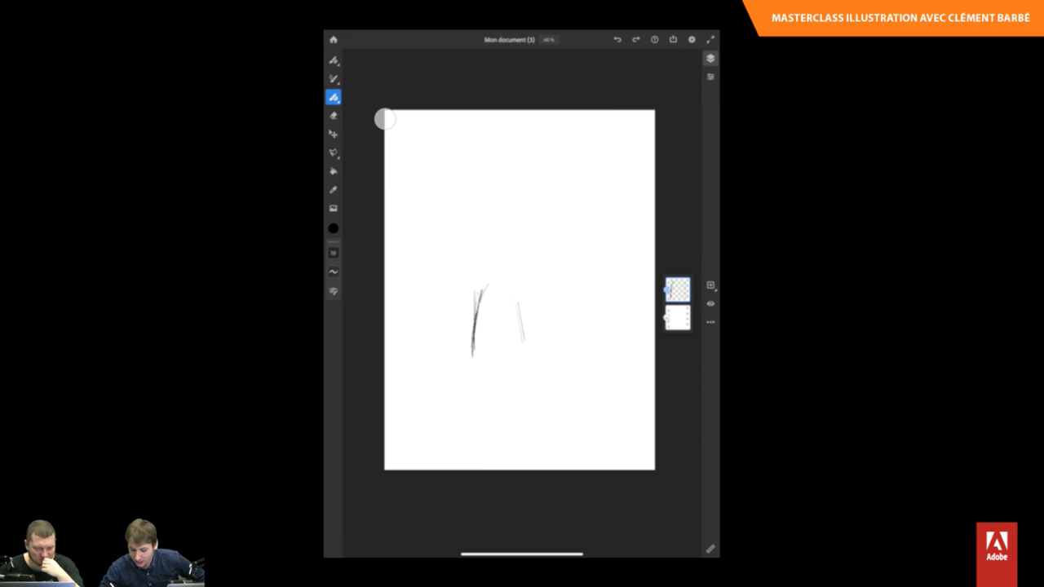
pyautogui.moveTo(506, 282); pyautogui.dragTo(516, 324)
pyautogui.moveTo(474, 279)
pyautogui.mouseDown()
pyautogui.moveTo(469, 290)
pyautogui.moveTo(482, 300)
pyautogui.moveTo(465, 296)
pyautogui.moveTo(488, 255)
pyautogui.mouseUp()
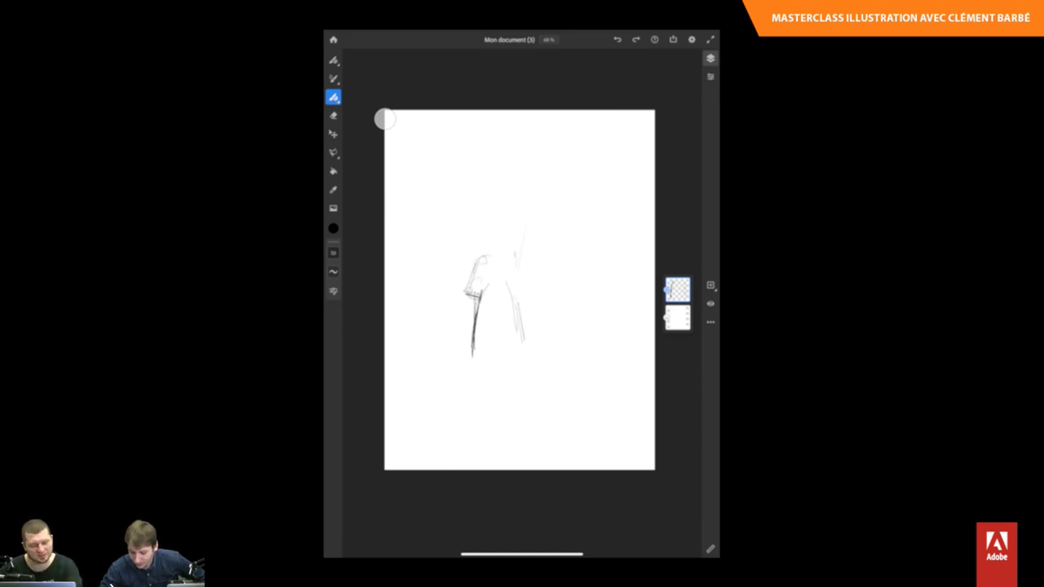
pyautogui.moveTo(528, 223); pyautogui.dragTo(525, 253)
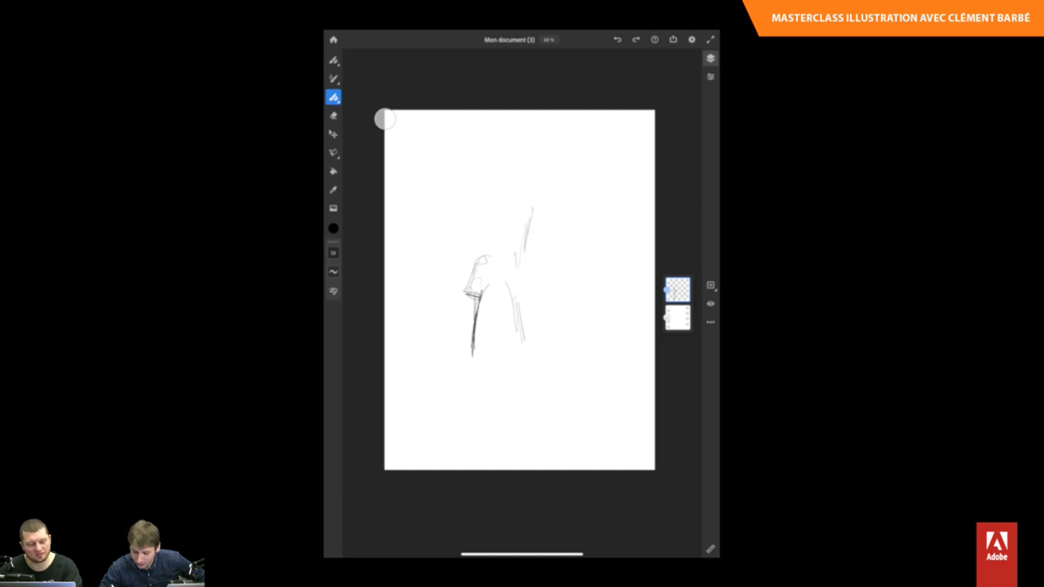
pyautogui.moveTo(530, 202)
pyautogui.mouseDown()
pyautogui.moveTo(510, 246)
pyautogui.moveTo(539, 196)
pyautogui.mouseUp()
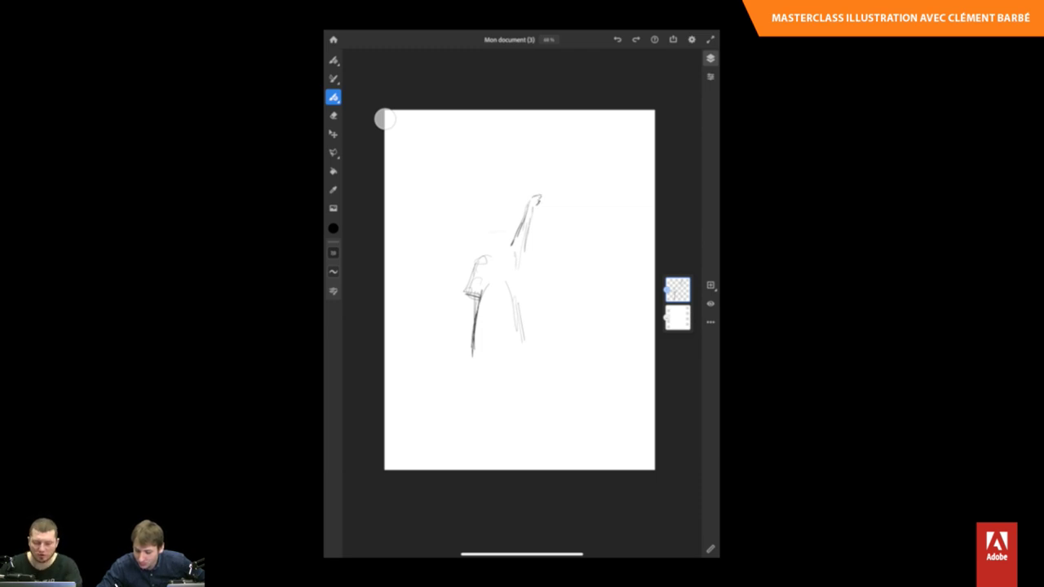
pyautogui.moveTo(513, 231)
pyautogui.mouseDown()
pyautogui.moveTo(487, 233)
pyautogui.moveTo(485, 222)
pyautogui.moveTo(513, 226)
pyautogui.mouseUp()
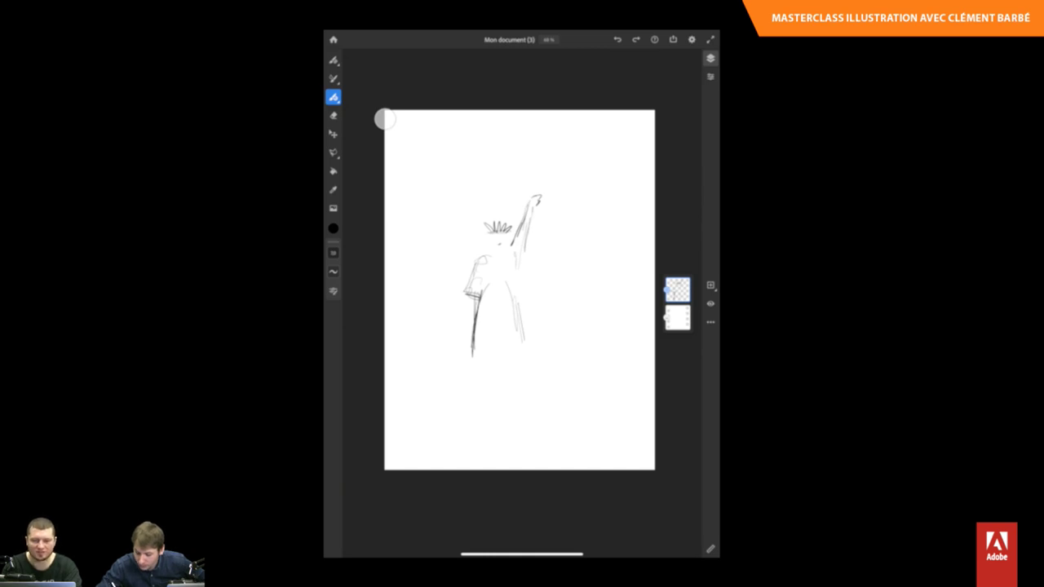
pyautogui.moveTo(534, 197); pyautogui.dragTo(530, 183)
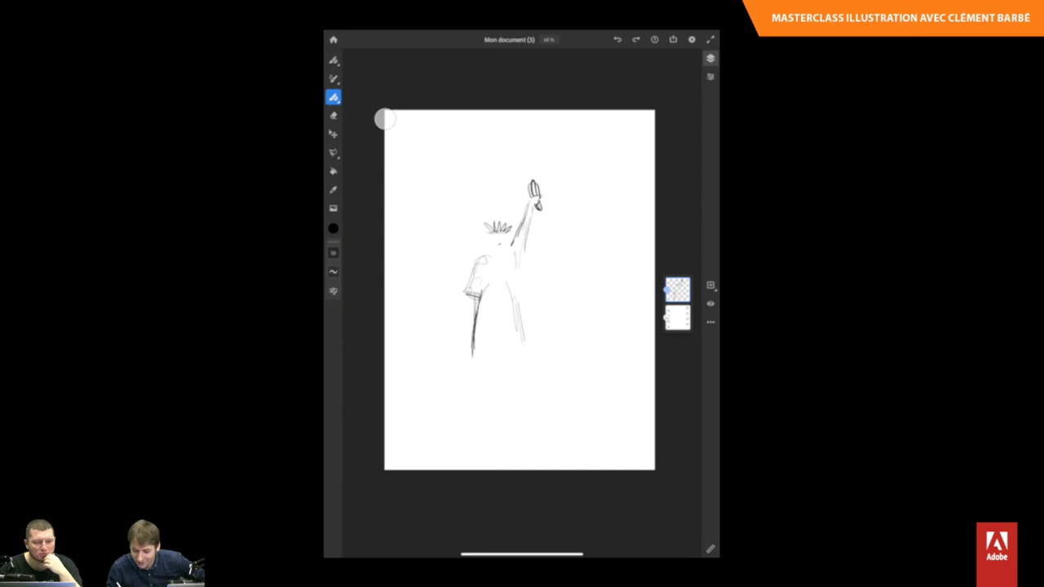
# Sketch the left arm with a dotted palette, the chin, robe and pedestal.
pyautogui.moveTo(482, 256); pyautogui.dragTo(469, 272)
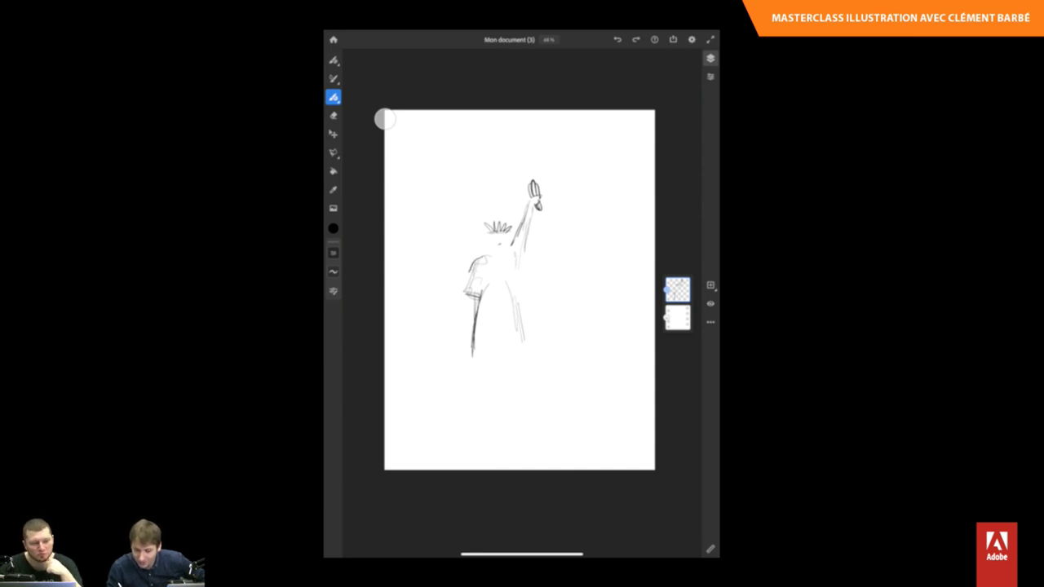
pyautogui.moveTo(469, 272); pyautogui.dragTo(463, 295)
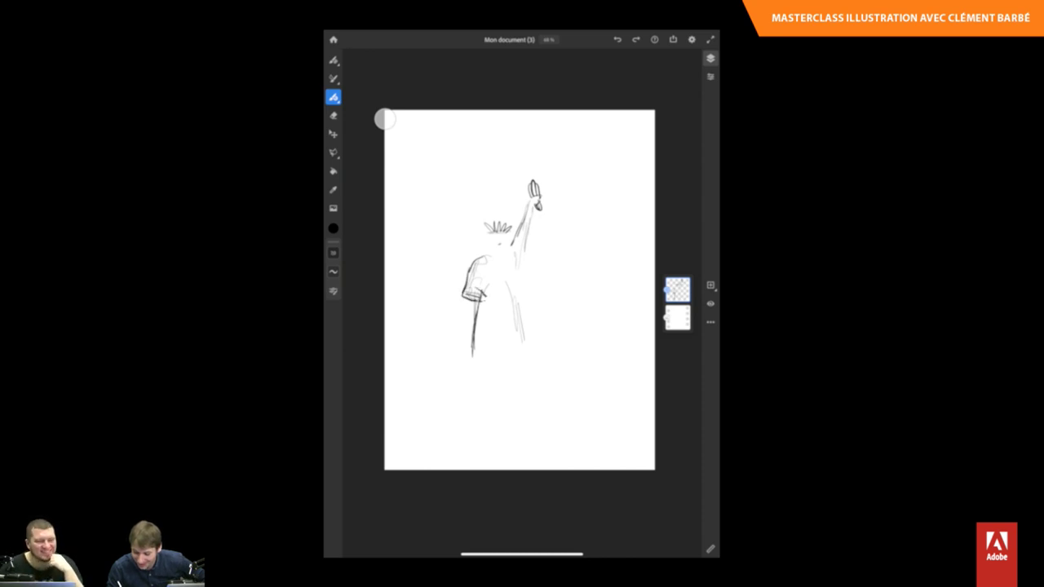
pyautogui.moveTo(478, 279)
pyautogui.mouseDown()
pyautogui.moveTo(472, 303)
pyautogui.moveTo(503, 303)
pyautogui.moveTo(489, 306)
pyautogui.mouseUp()
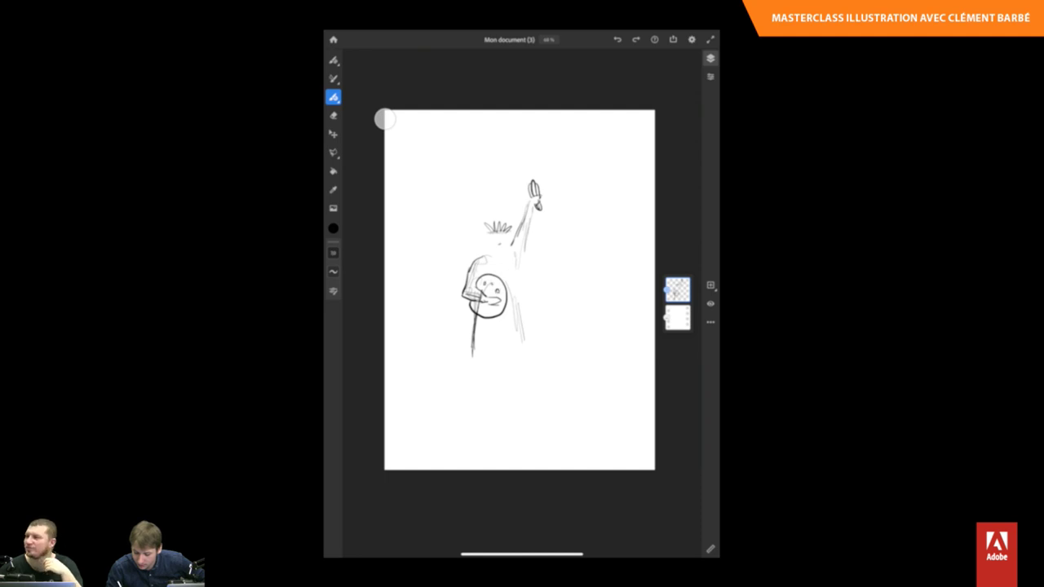
pyautogui.moveTo(481, 309); pyautogui.dragTo(495, 313)
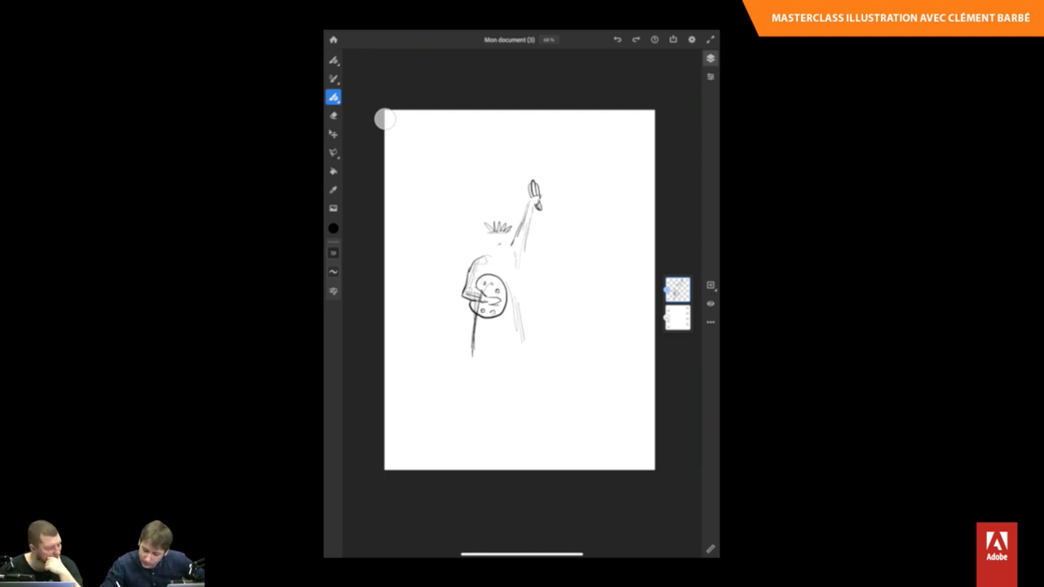
pyautogui.moveTo(495, 252); pyautogui.dragTo(501, 256)
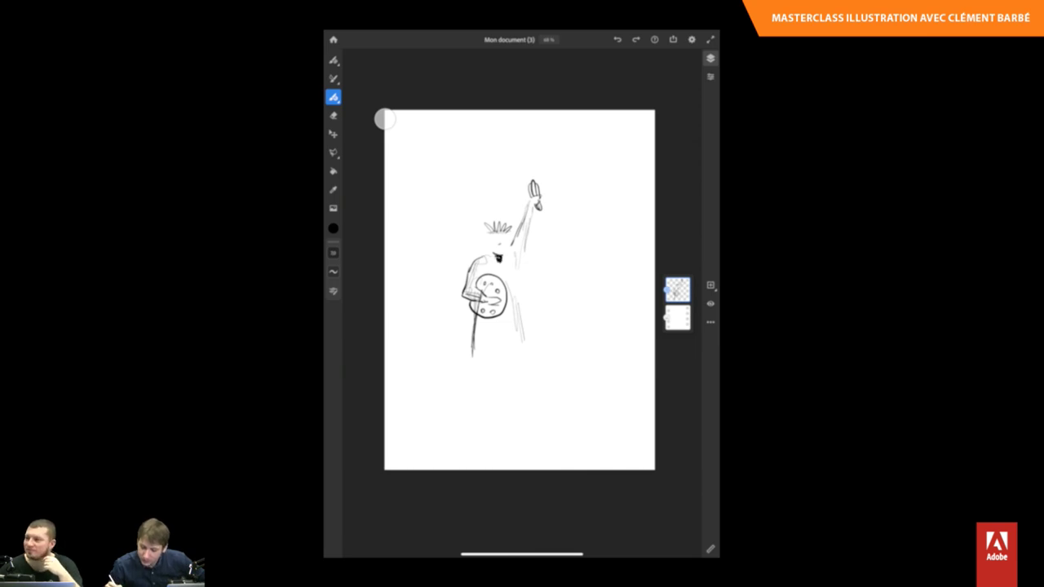
pyautogui.moveTo(516, 289); pyautogui.dragTo(527, 378)
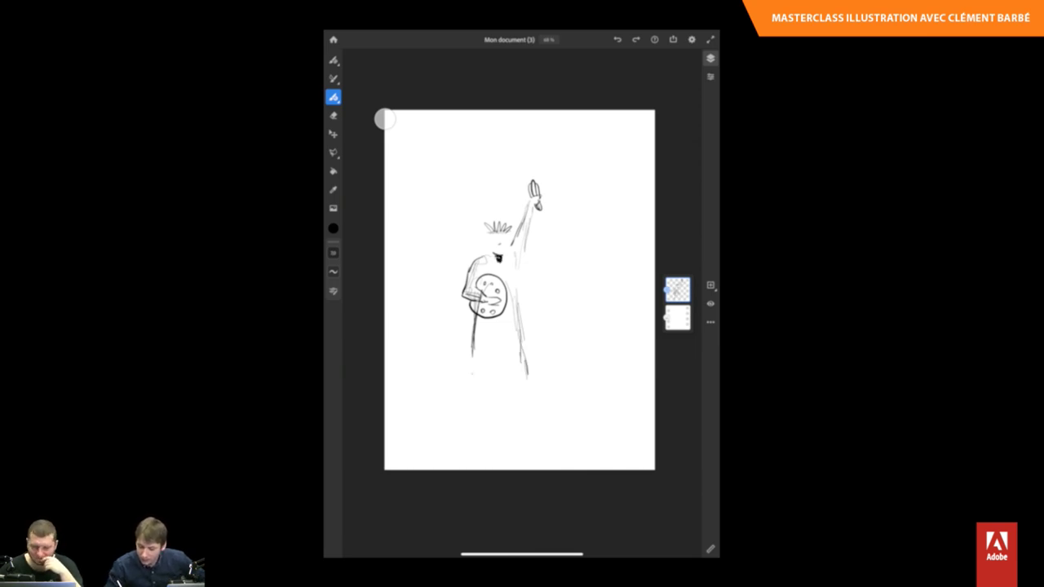
pyautogui.moveTo(469, 353)
pyautogui.mouseDown()
pyautogui.moveTo(463, 394)
pyautogui.moveTo(532, 392)
pyautogui.mouseUp()
pyautogui.moveTo(463, 403)
pyautogui.mouseDown()
pyautogui.moveTo(528, 401)
pyautogui.moveTo(456, 398)
pyautogui.moveTo(457, 462)
pyautogui.mouseUp()
pyautogui.moveTo(536, 411); pyautogui.dragTo(540, 453)
pyautogui.moveTo(436, 369)
pyautogui.mouseDown()
pyautogui.moveTo(406, 408)
pyautogui.moveTo(473, 323)
pyautogui.moveTo(563, 289)
pyautogui.moveTo(573, 311)
pyautogui.moveTo(563, 408)
pyautogui.mouseUp()
# Add sweeping flame curves left and right of the figure, then a new empty layer.
pyautogui.moveTo(445, 279)
pyautogui.mouseDown()
pyautogui.moveTo(390, 310)
pyautogui.moveTo(447, 298)
pyautogui.moveTo(385, 353)
pyautogui.mouseUp()
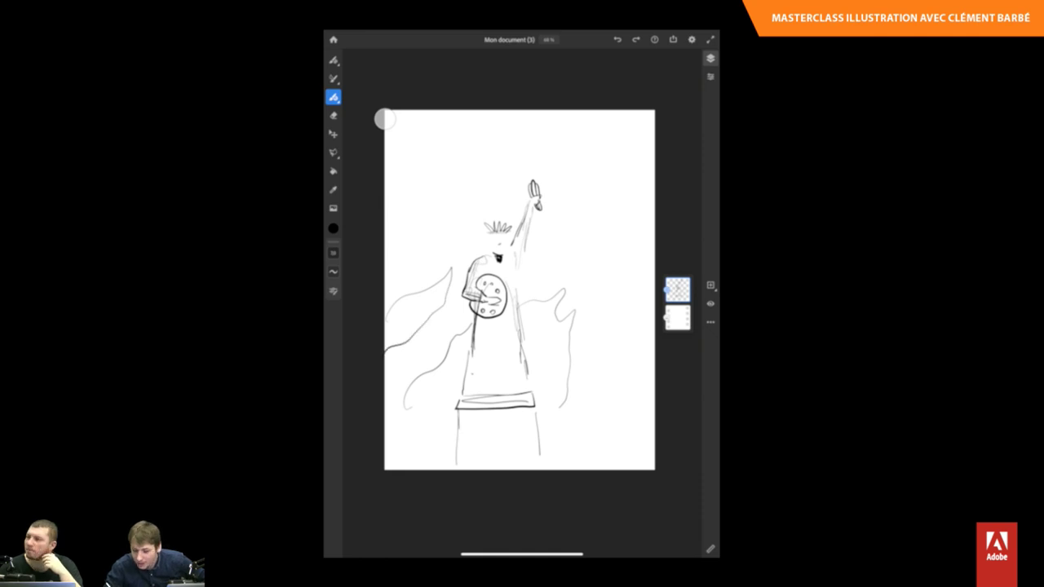
pyautogui.moveTo(607, 181)
pyautogui.mouseDown()
pyautogui.moveTo(554, 251)
pyautogui.moveTo(637, 173)
pyautogui.moveTo(559, 242)
pyautogui.mouseUp()
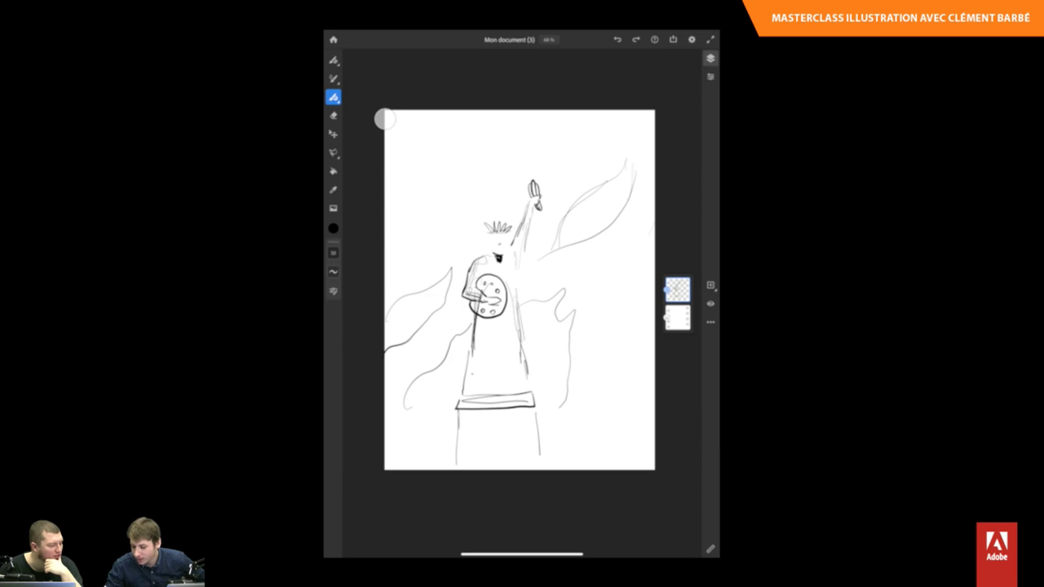
pyautogui.moveTo(651, 231)
pyautogui.mouseDown()
pyautogui.moveTo(602, 308)
pyautogui.moveTo(653, 259)
pyautogui.mouseUp()
pyautogui.moveTo(607, 299); pyautogui.dragTo(650, 274)
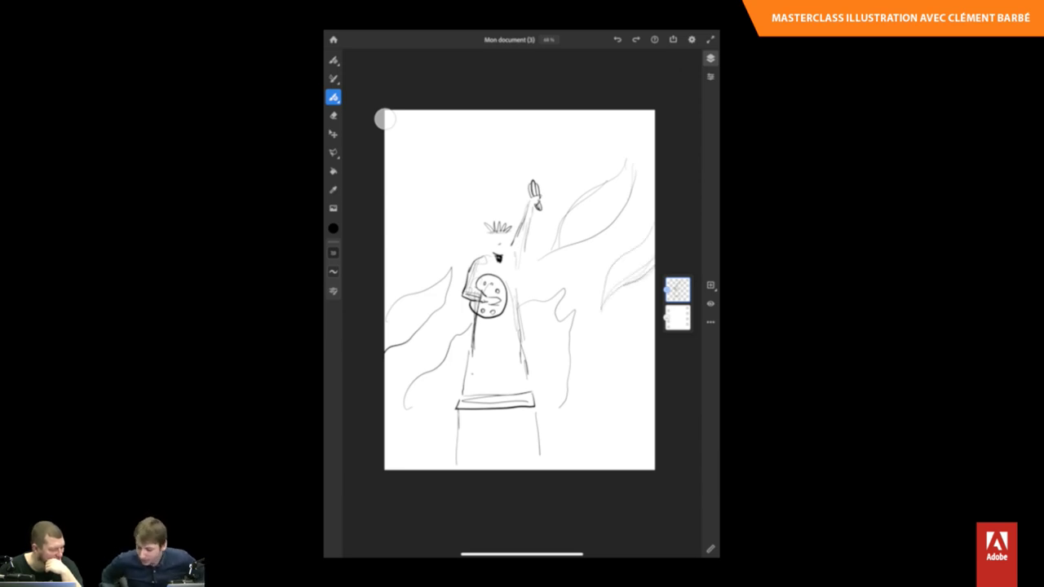
pyautogui.click(711, 285)
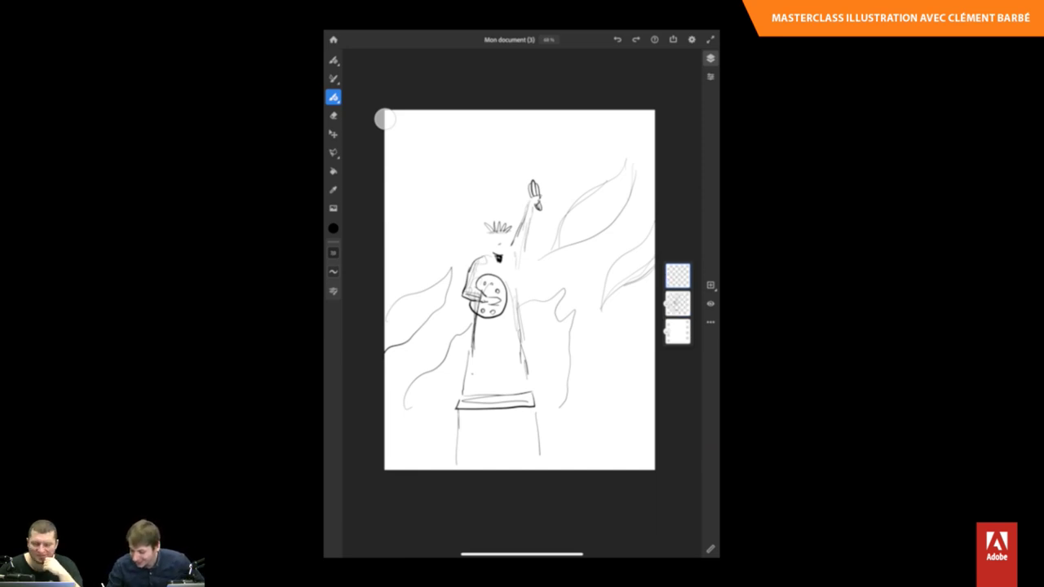
# Move the new empty layer below the sketch layer and set the drawing colour to soft green.
pyautogui.moveTo(677, 276); pyautogui.dragTo(677, 303)
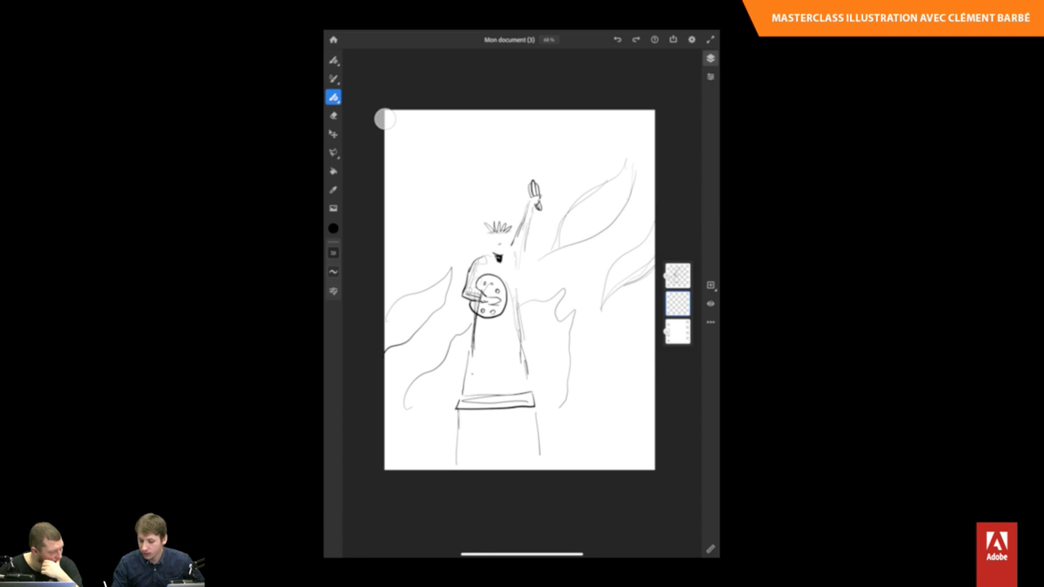
pyautogui.click(333, 228)
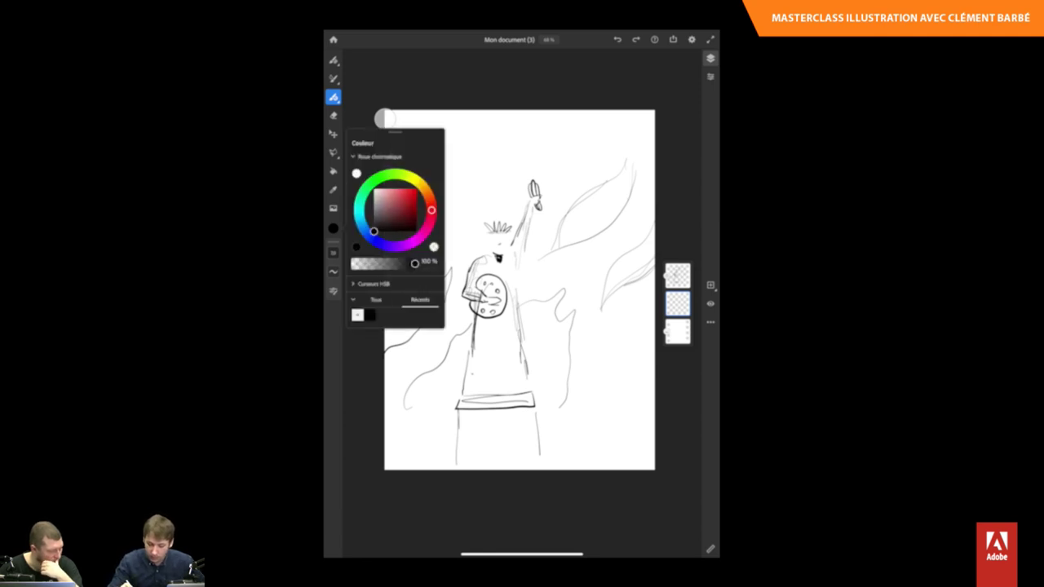
pyautogui.moveTo(366, 186)
pyautogui.mouseDown()
pyautogui.moveTo(394, 173)
pyautogui.moveTo(365, 188)
pyautogui.moveTo(395, 199)
pyautogui.mouseUp()
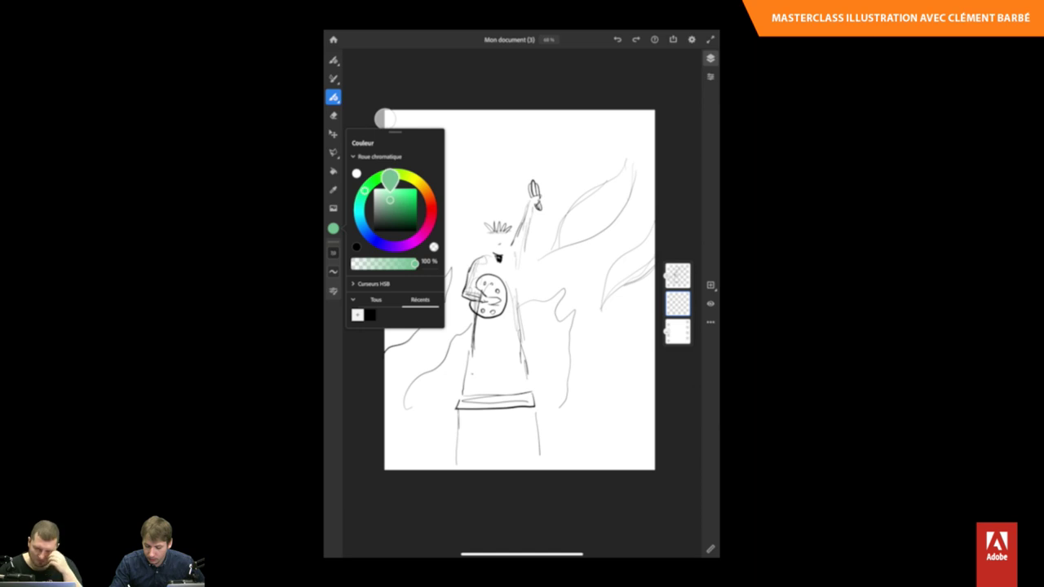
pyautogui.moveTo(395, 200); pyautogui.dragTo(396, 201)
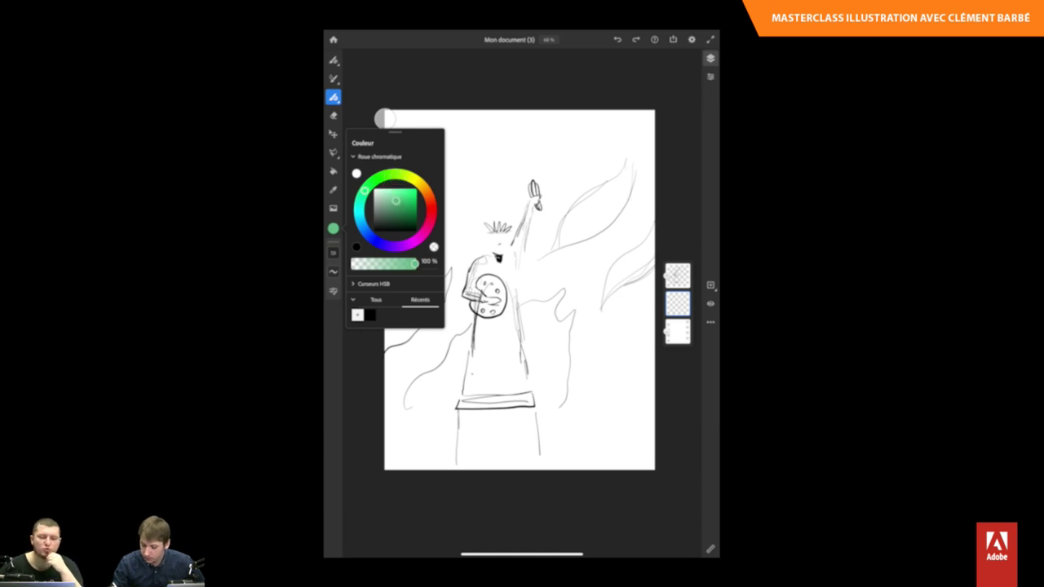
pyautogui.click(332, 228)
pyautogui.scroll(3, 520, 289)
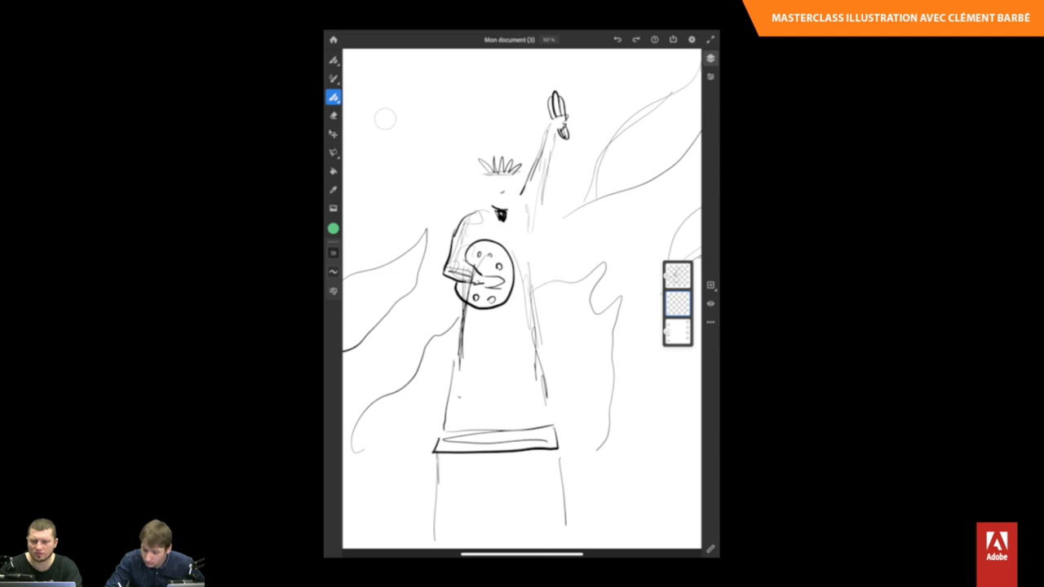
# Trace the neck, left shoulder, left arm and spiky crown in green.
pyautogui.moveTo(486, 180); pyautogui.dragTo(489, 201)
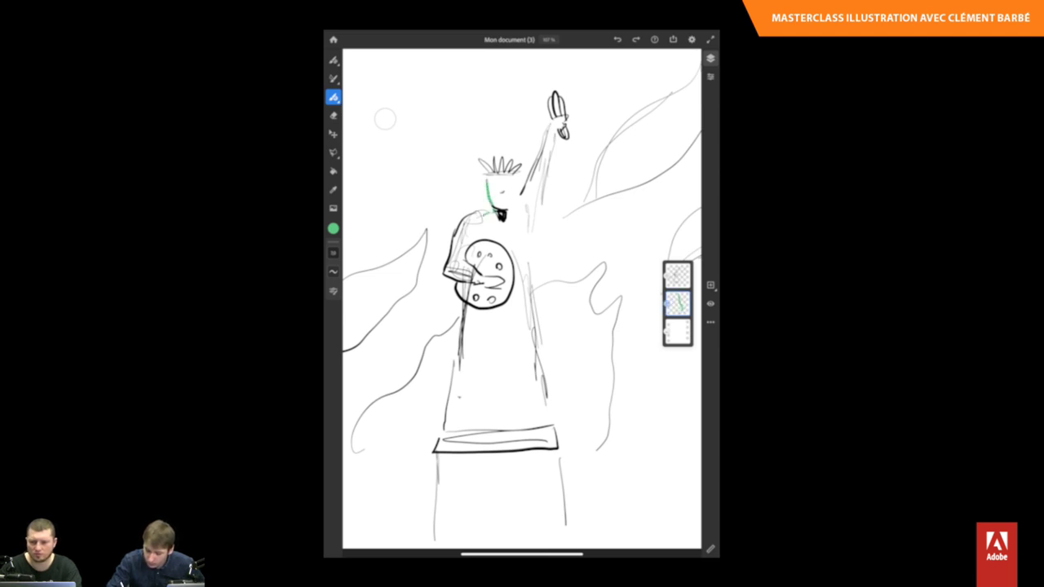
pyautogui.moveTo(488, 213)
pyautogui.mouseDown()
pyautogui.moveTo(462, 229)
pyautogui.moveTo(449, 263)
pyautogui.moveTo(447, 282)
pyautogui.moveTo(467, 285)
pyautogui.mouseUp()
pyautogui.scroll(3, 522, 293)
pyautogui.scroll(2, 522, 294)
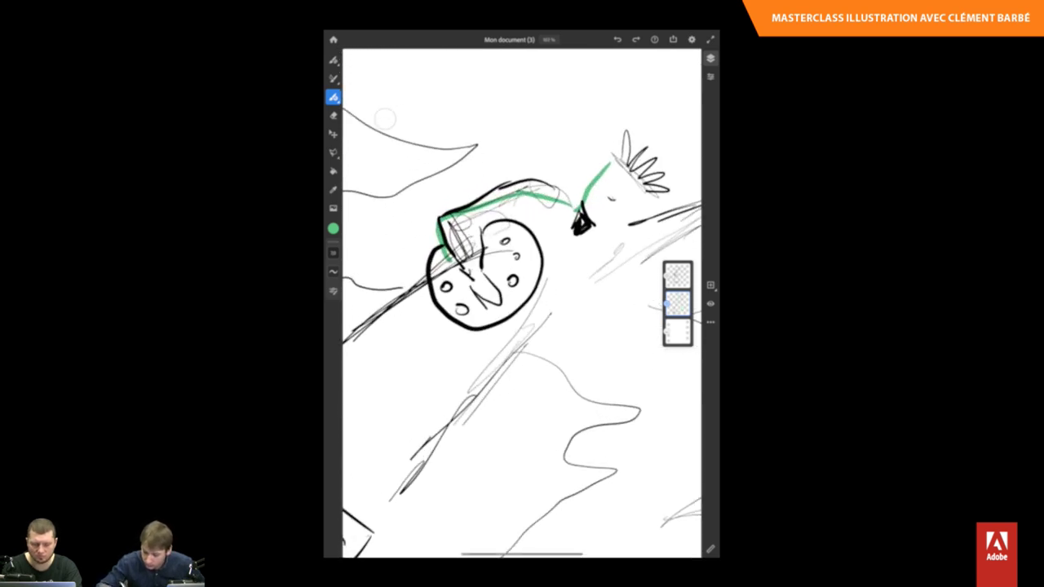
pyautogui.moveTo(448, 261); pyautogui.dragTo(482, 279)
pyautogui.moveTo(484, 227); pyautogui.dragTo(481, 272)
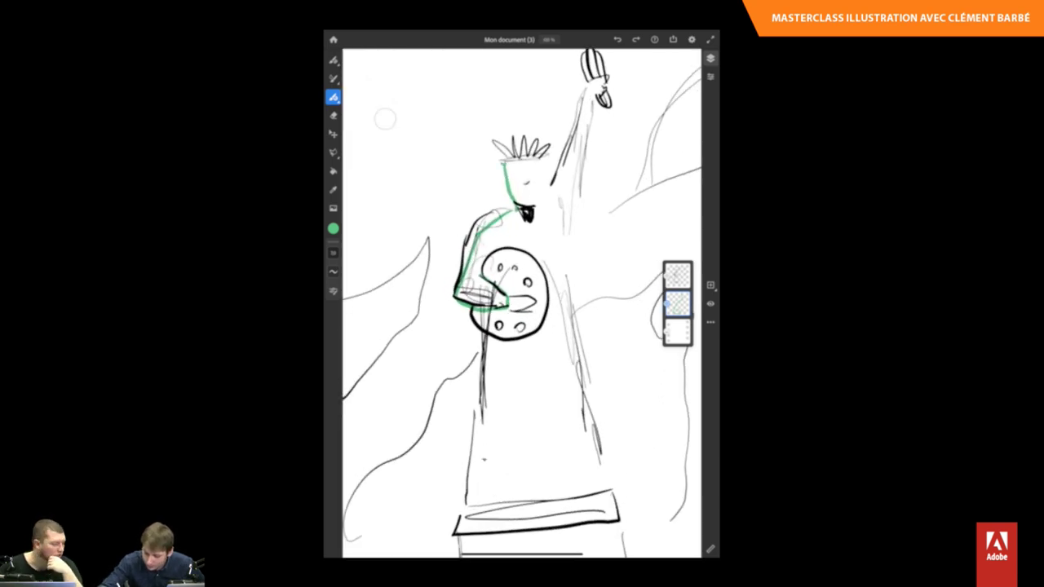
pyautogui.moveTo(494, 154)
pyautogui.mouseDown()
pyautogui.moveTo(517, 118)
pyautogui.moveTo(524, 154)
pyautogui.moveTo(530, 127)
pyautogui.moveTo(541, 135)
pyautogui.moveTo(532, 155)
pyautogui.moveTo(555, 124)
pyautogui.moveTo(545, 197)
pyautogui.mouseUp()
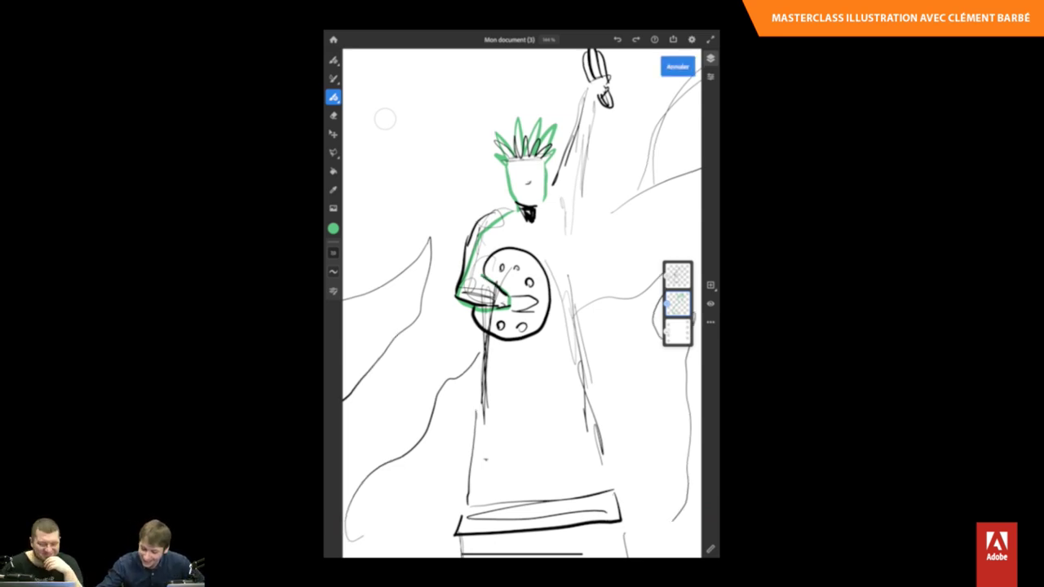
# Trace the raised arm, both body sides, the palette and the pedestal's top edge in green.
pyautogui.moveTo(510, 294); pyautogui.dragTo(461, 346)
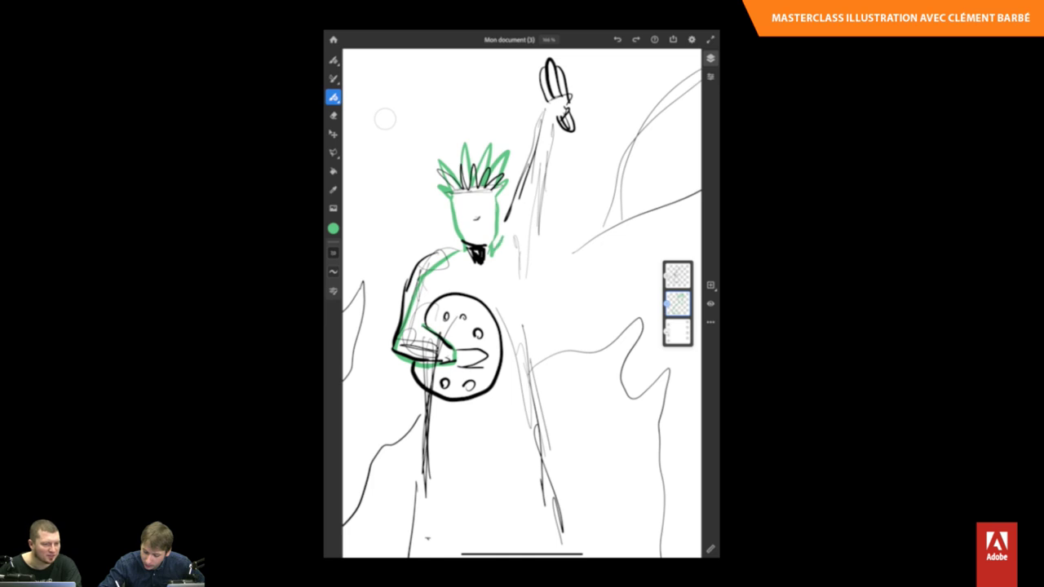
pyautogui.moveTo(512, 210)
pyautogui.mouseDown()
pyautogui.moveTo(502, 234)
pyautogui.moveTo(564, 95)
pyautogui.moveTo(524, 284)
pyautogui.mouseUp()
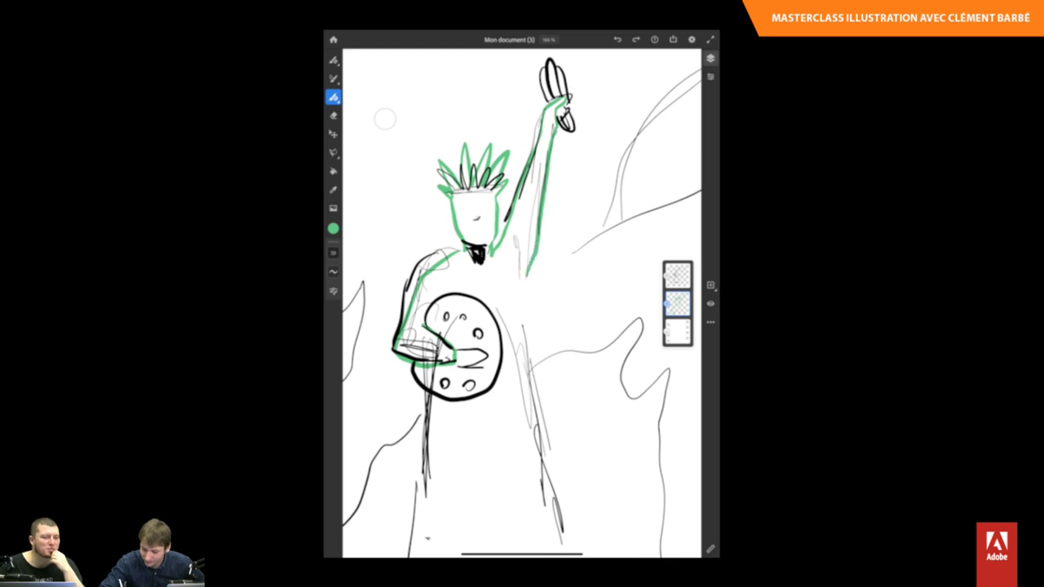
pyautogui.scroll(-3, 522, 302)
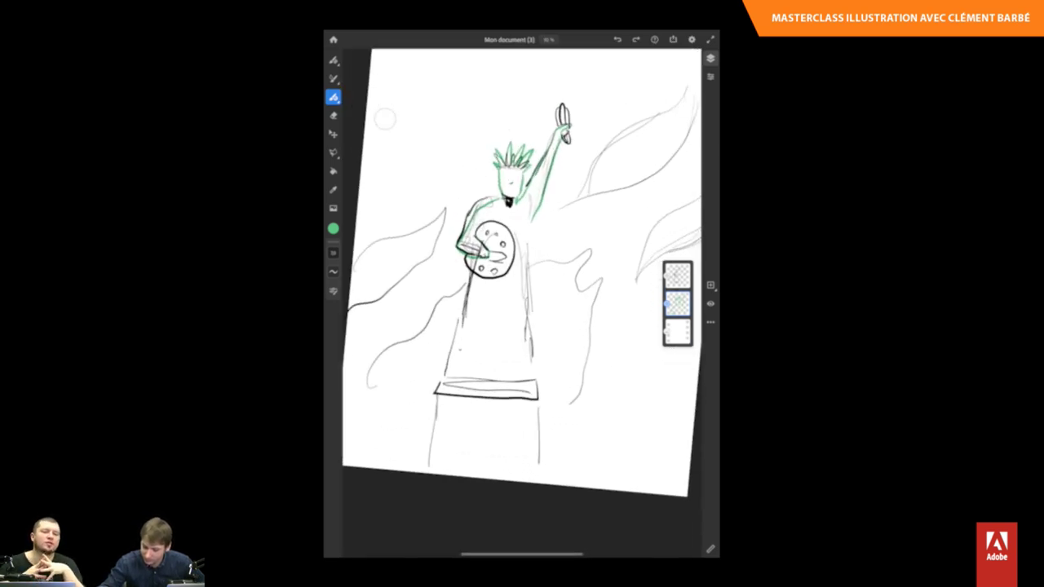
pyautogui.moveTo(532, 196); pyautogui.dragTo(529, 413)
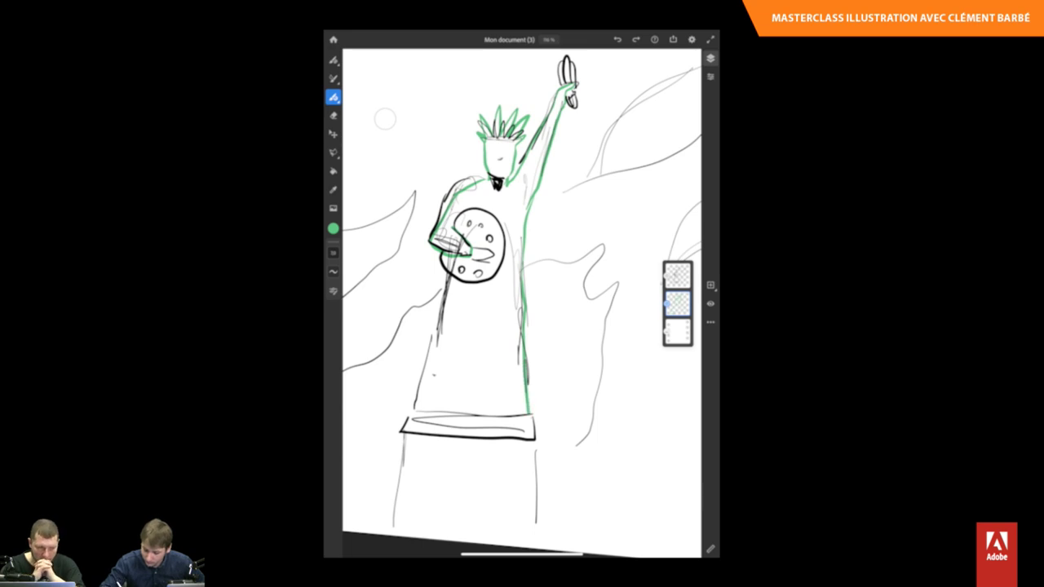
pyautogui.moveTo(454, 212)
pyautogui.mouseDown()
pyautogui.moveTo(500, 226)
pyautogui.moveTo(495, 279)
pyautogui.moveTo(457, 286)
pyautogui.mouseUp()
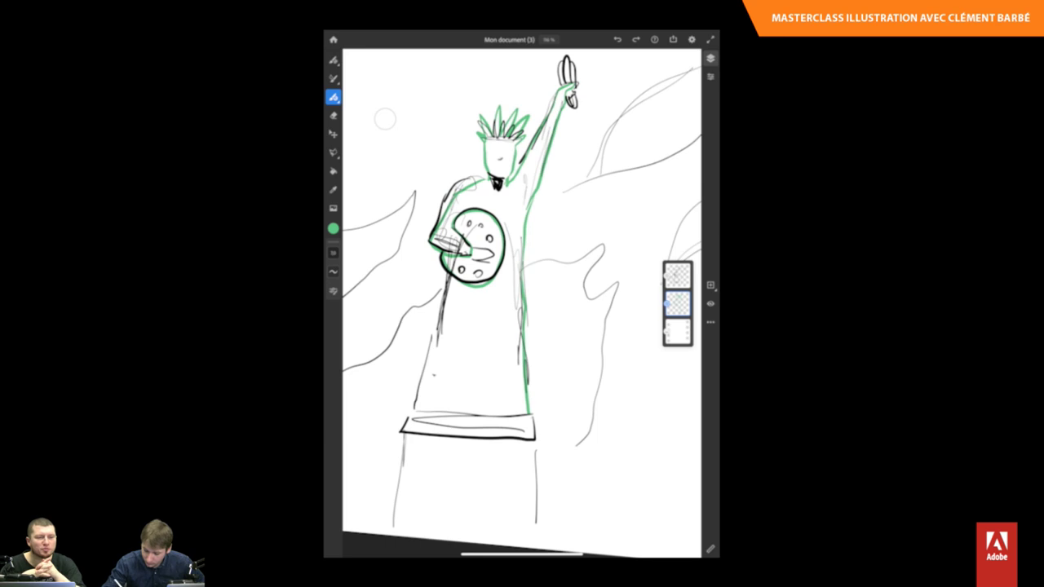
pyautogui.moveTo(451, 273); pyautogui.dragTo(415, 410)
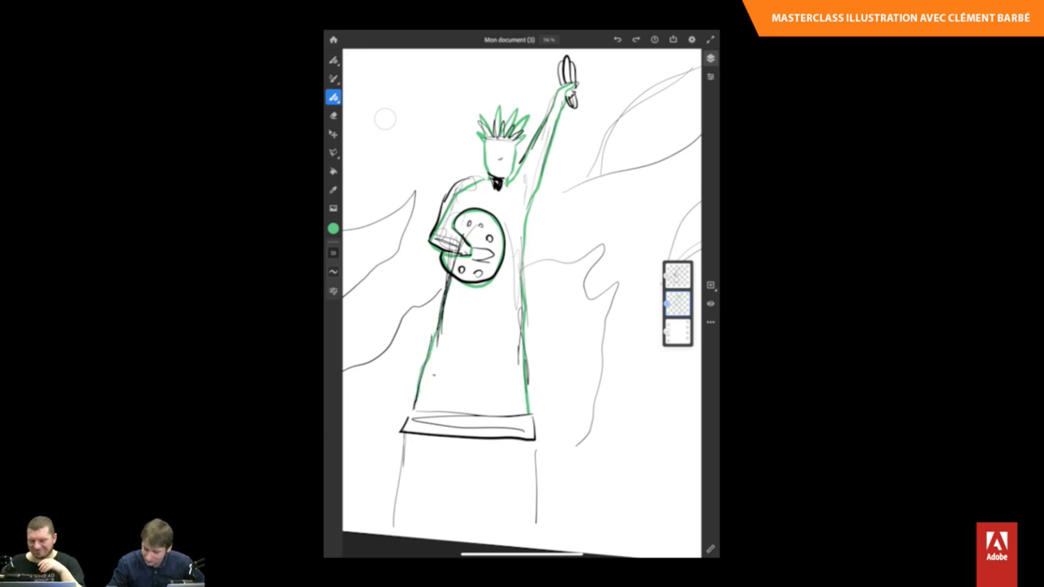
pyautogui.moveTo(571, 245); pyautogui.dragTo(522, 187)
pyautogui.moveTo(444, 381); pyautogui.dragTo(536, 346)
pyautogui.moveTo(437, 232)
pyautogui.mouseDown()
pyautogui.moveTo(490, 168)
pyautogui.moveTo(517, 182)
pyautogui.moveTo(490, 210)
pyautogui.mouseUp()
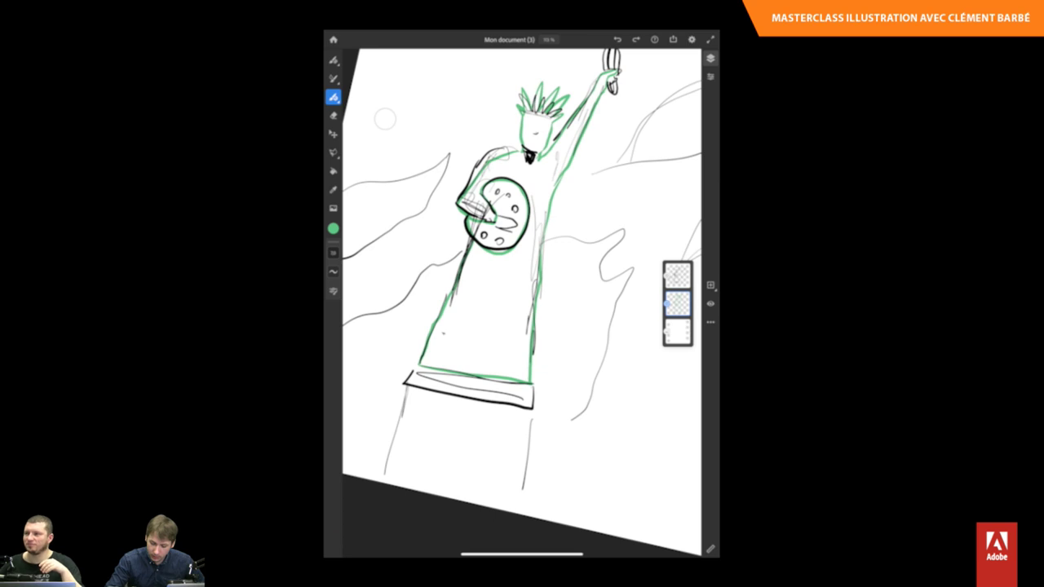
# Undo a green bucket fill that covered the whole layer, then hide the sketch layer.
pyautogui.click(333, 171)
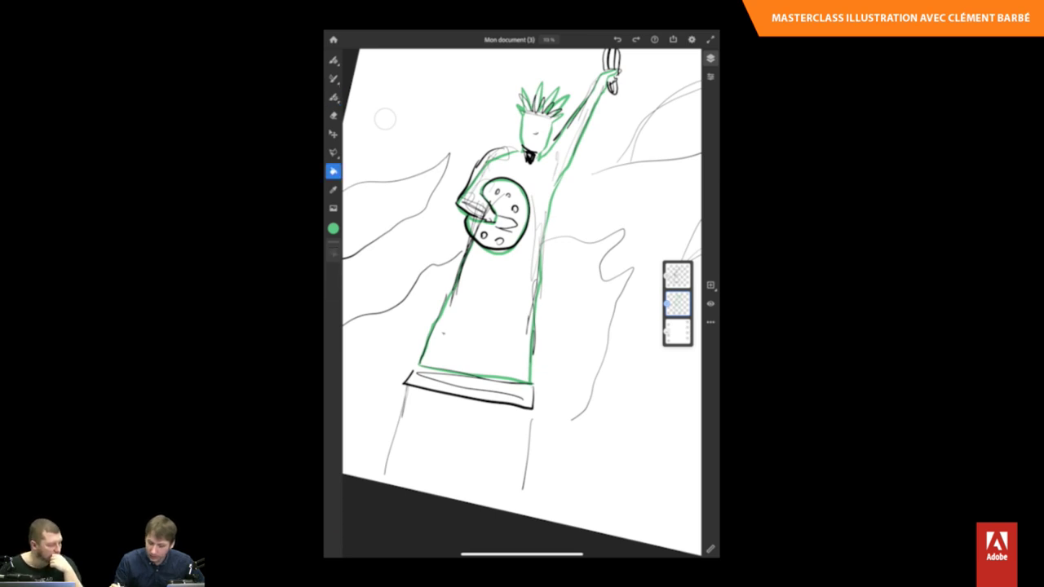
pyautogui.click(571, 327)
pyautogui.hotkey('ctrl', 'z')
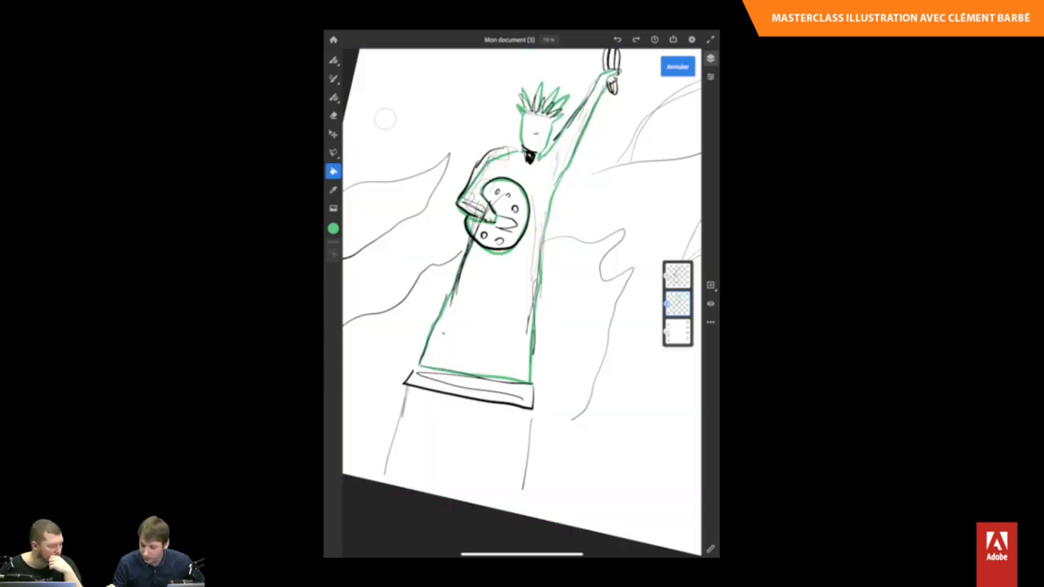
pyautogui.moveTo(522, 327); pyautogui.dragTo(508, 319)
pyautogui.click(677, 275)
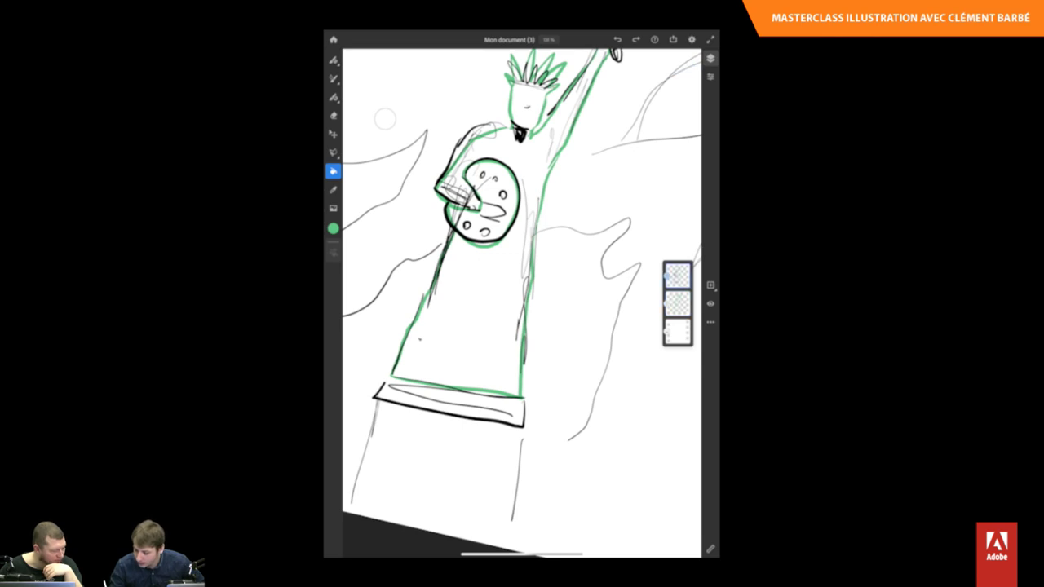
pyautogui.click(711, 304)
pyautogui.moveTo(522, 326); pyautogui.dragTo(513, 363)
# Close the gap in the right body contour on the green outline layer.
pyautogui.click(677, 303)
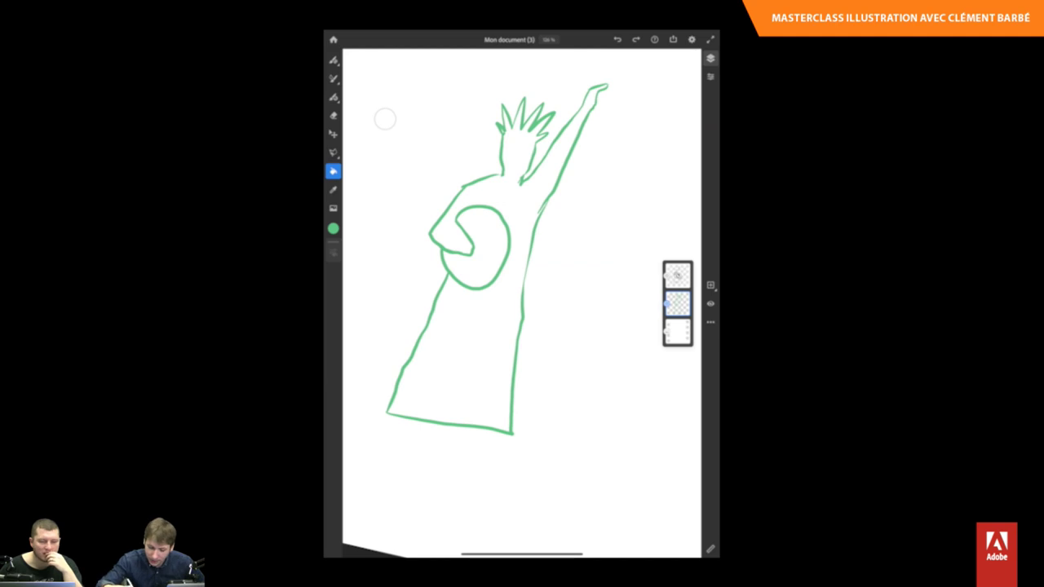
pyautogui.click(333, 97)
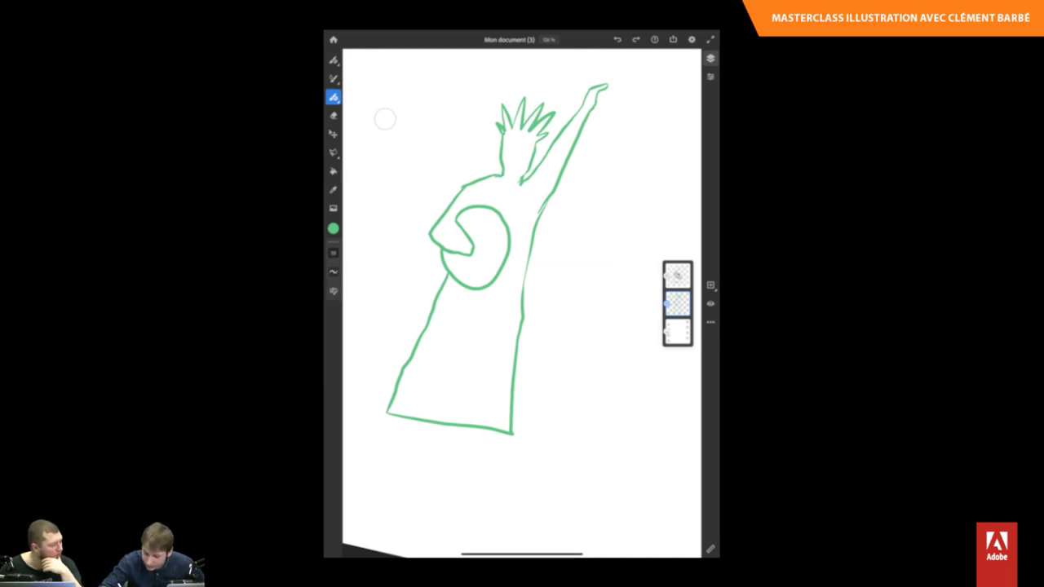
pyautogui.scroll(3, 571, 196)
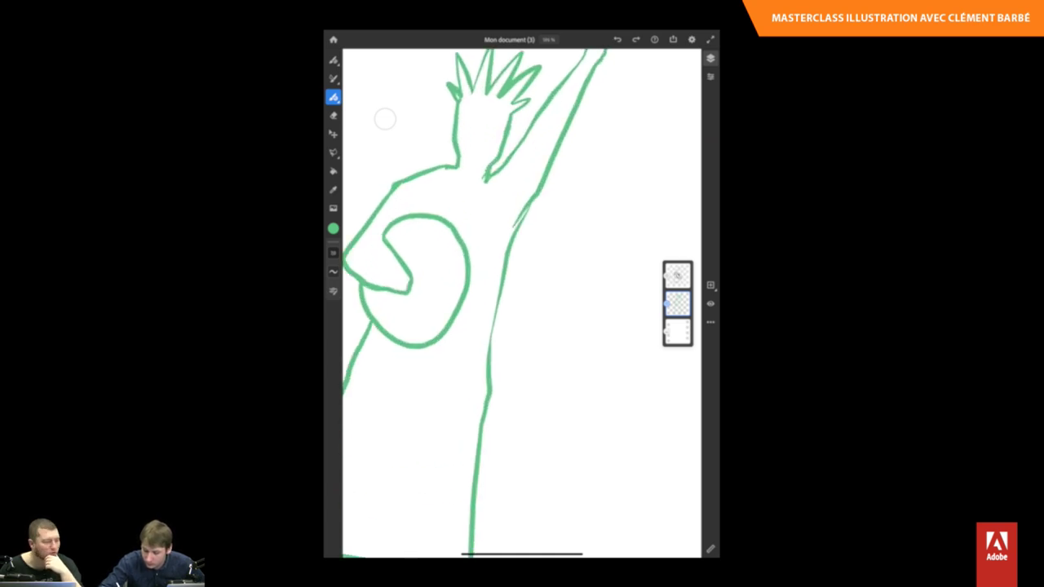
pyautogui.moveTo(531, 206); pyautogui.dragTo(514, 230)
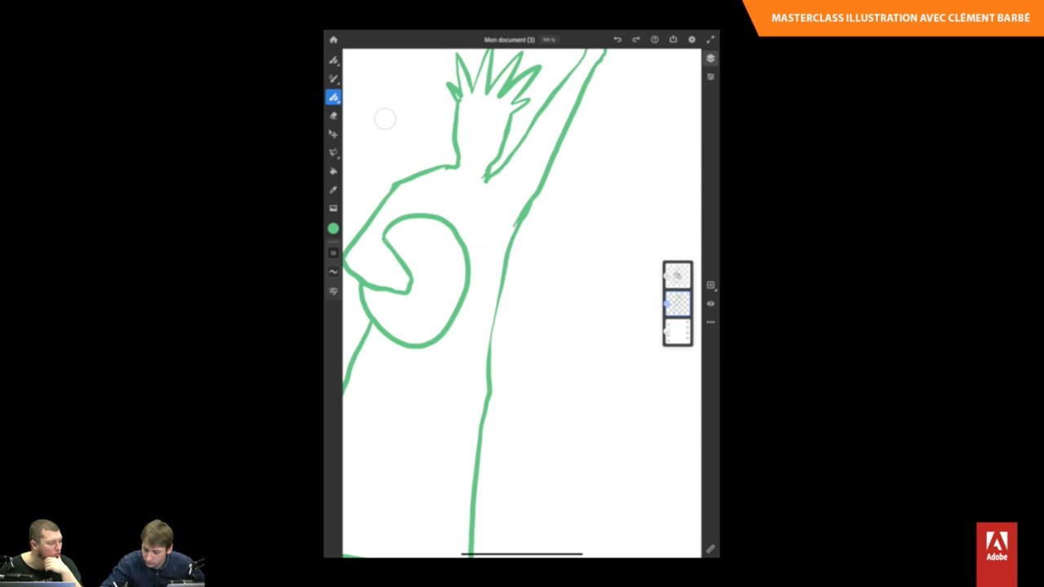
pyautogui.scroll(-5, 385, 119)
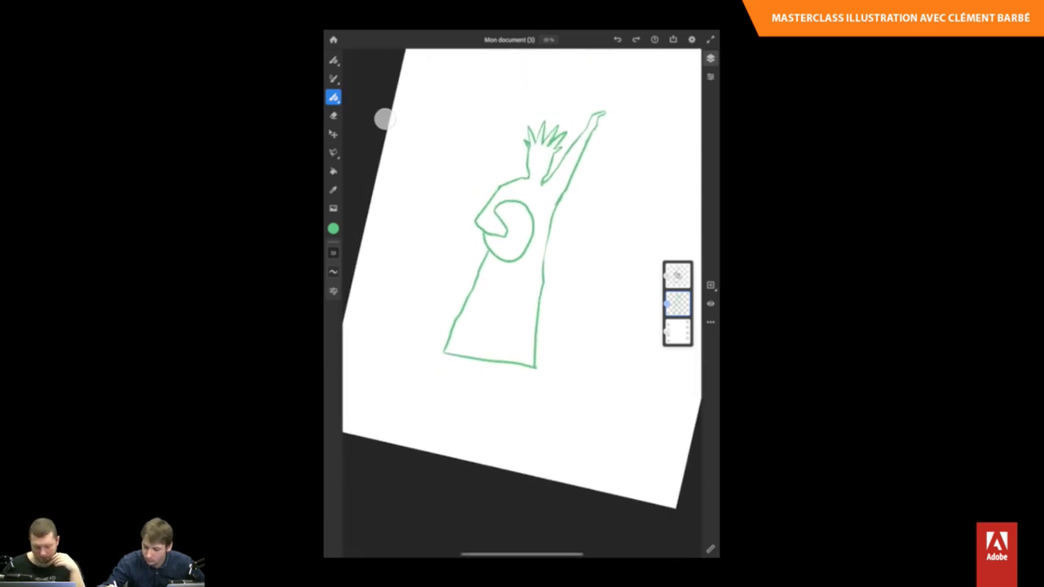
# Fill the statue silhouette with solid green using the Fill tool.
pyautogui.click(334, 170)
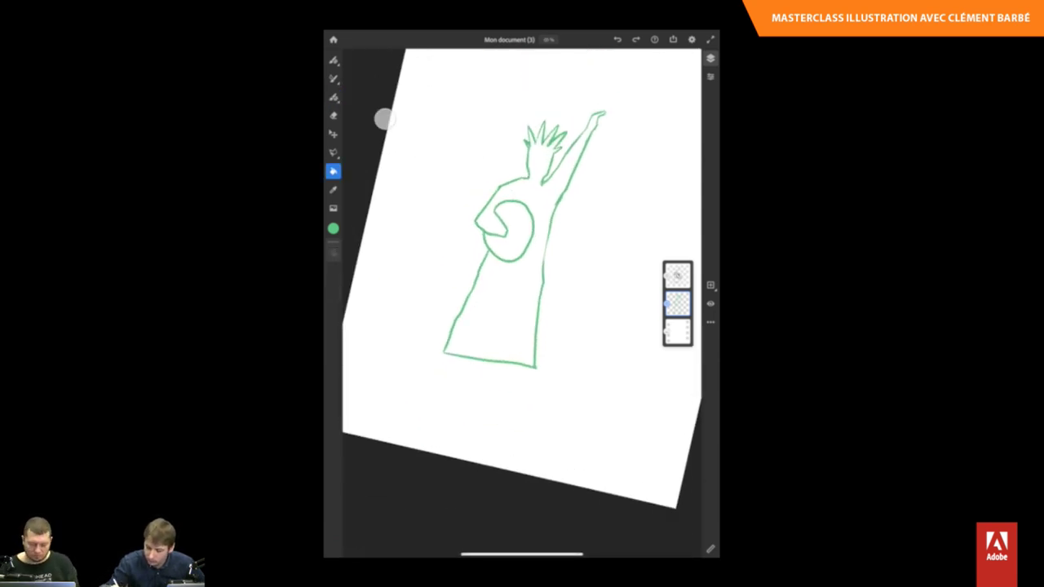
pyautogui.click(498, 310)
pyautogui.scroll(5, 385, 119)
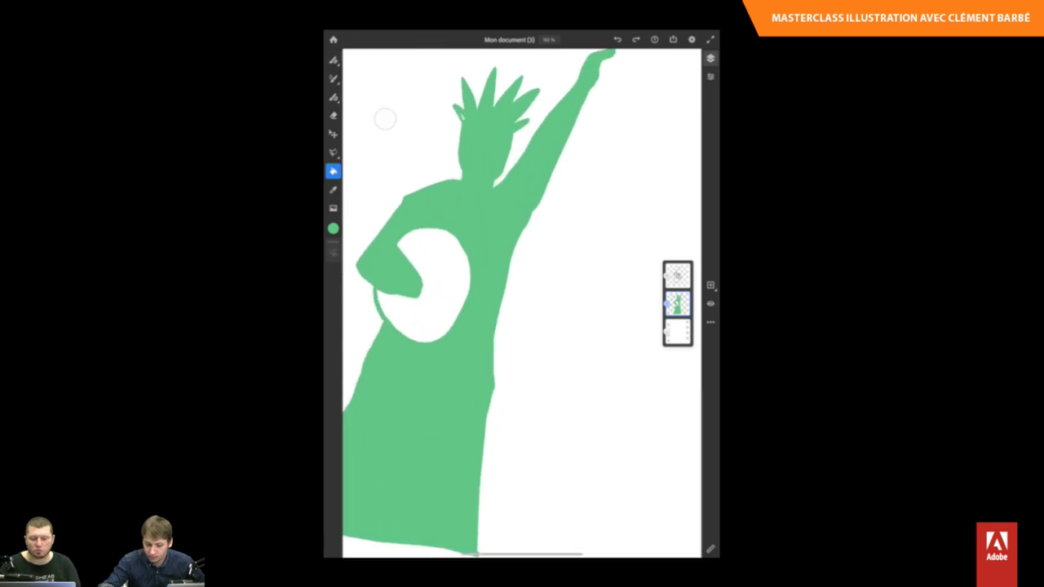
# Show the pencil sketch again and add an empty layer above the green figure layer.
pyautogui.click(333, 98)
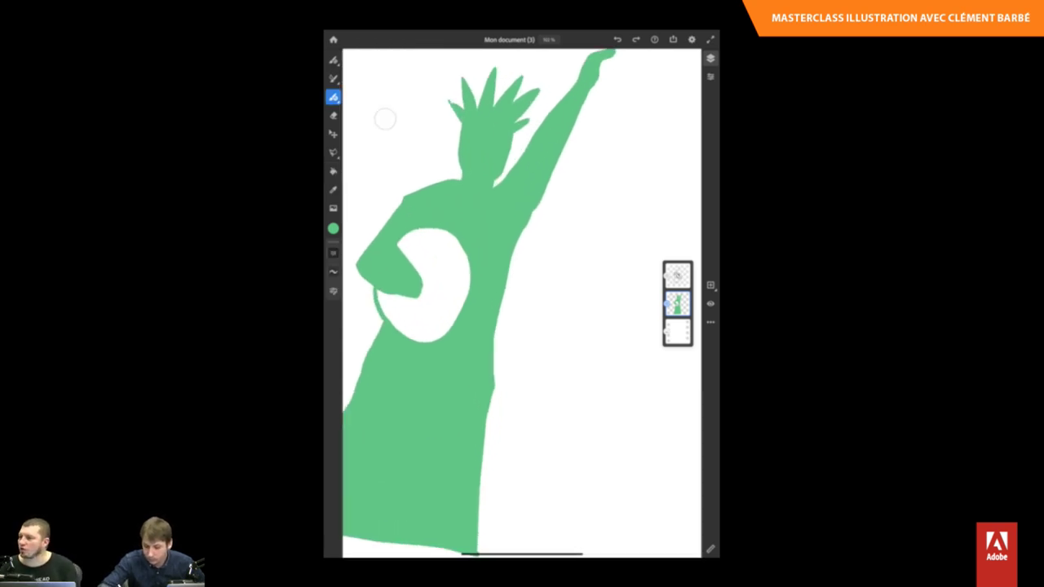
pyautogui.scroll(-5, 385, 119)
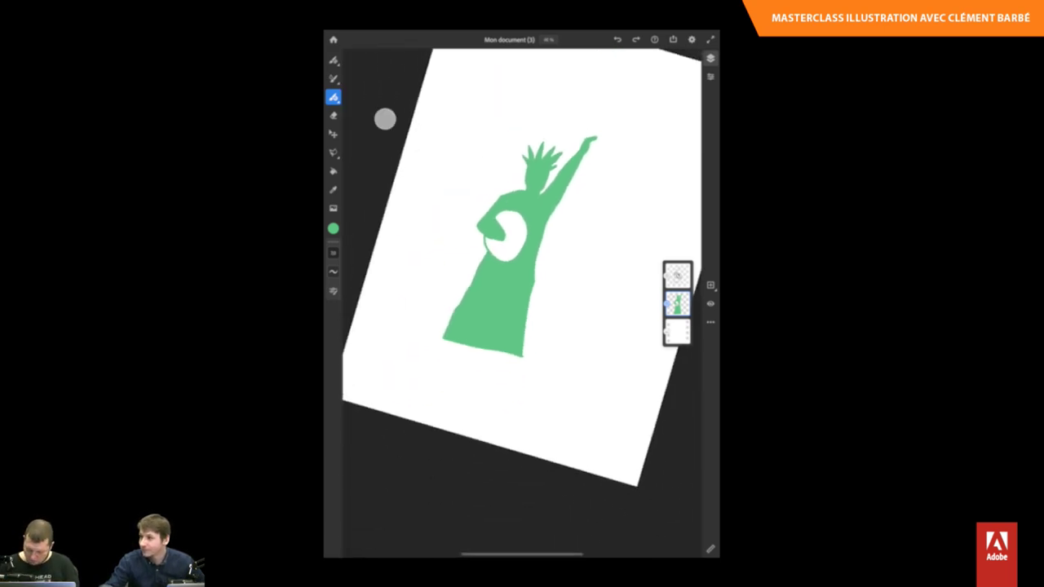
pyautogui.click(677, 276)
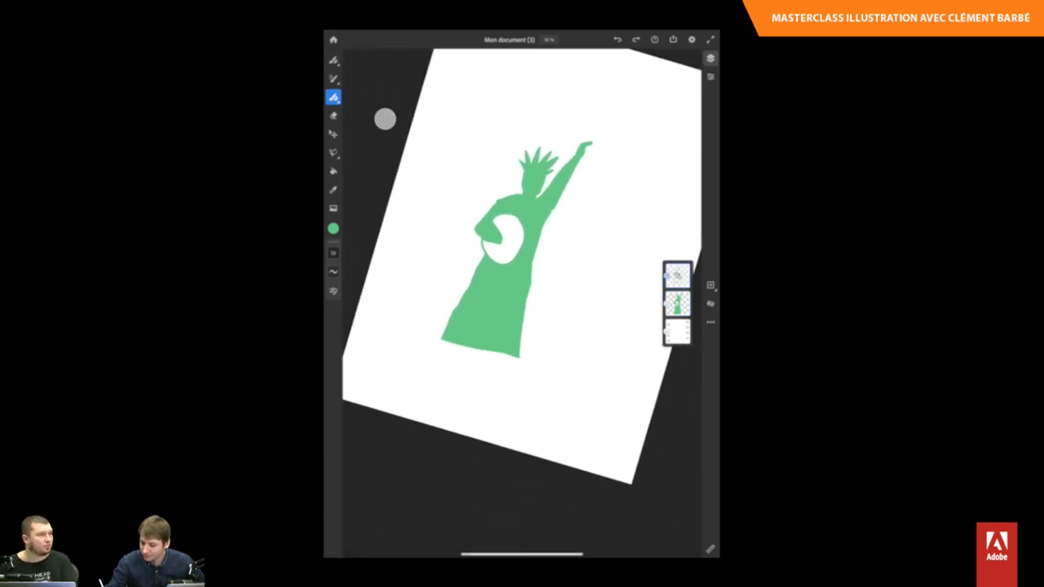
pyautogui.click(677, 303)
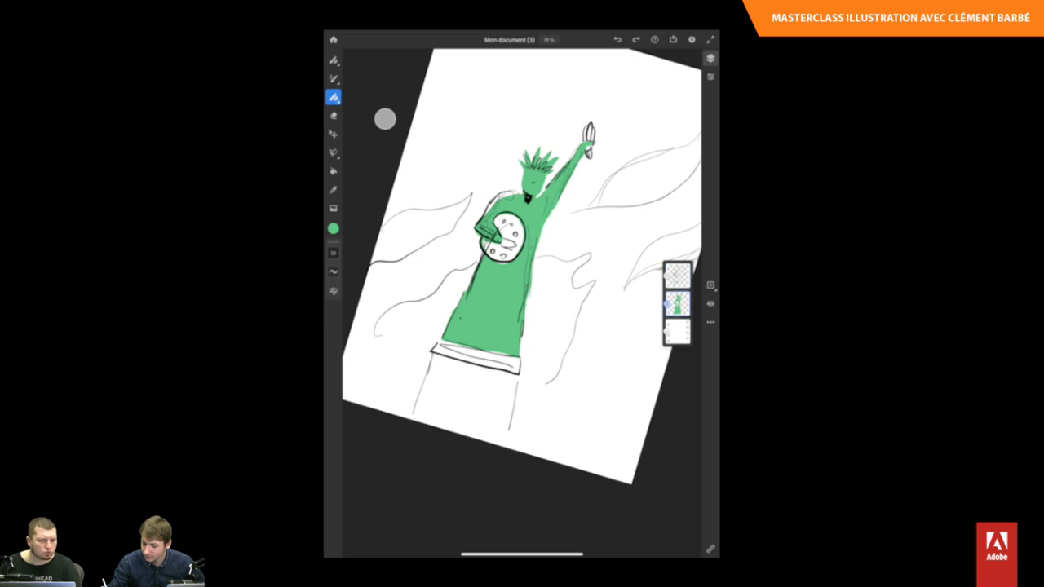
pyautogui.scroll(3, 385, 119)
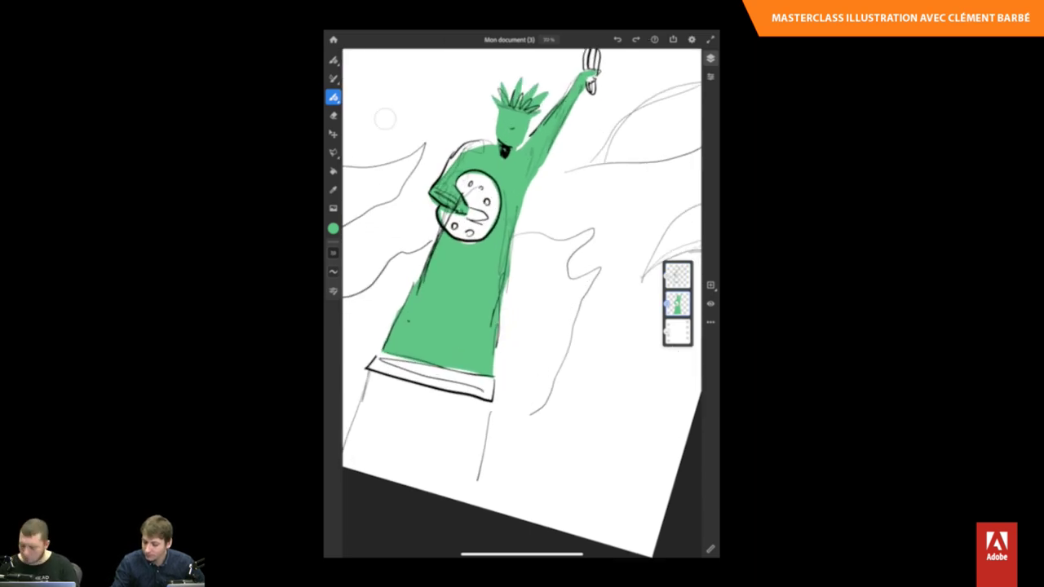
pyautogui.click(710, 285)
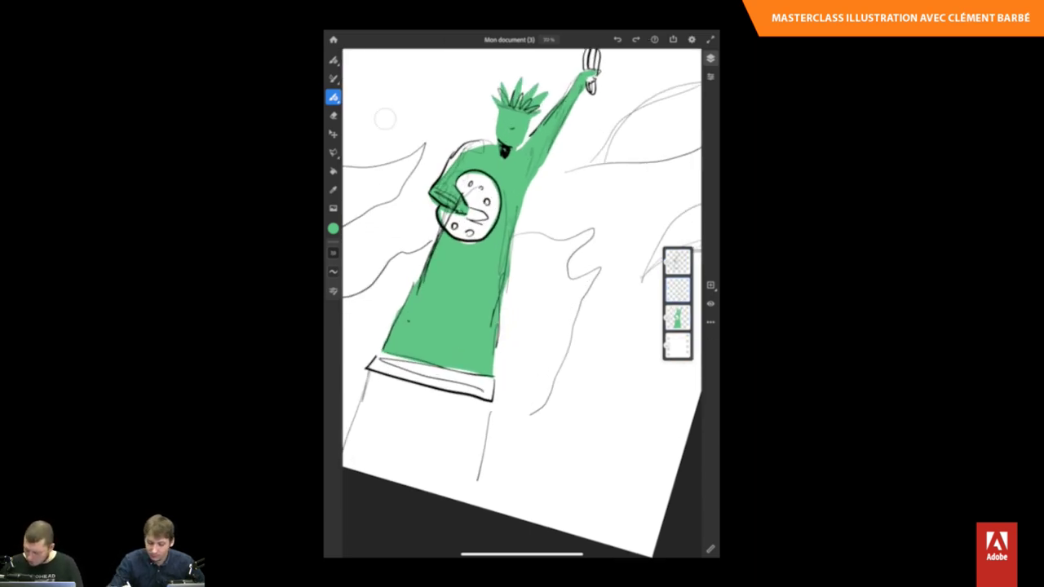
# Set the drawing colour to black.
pyautogui.click(333, 228)
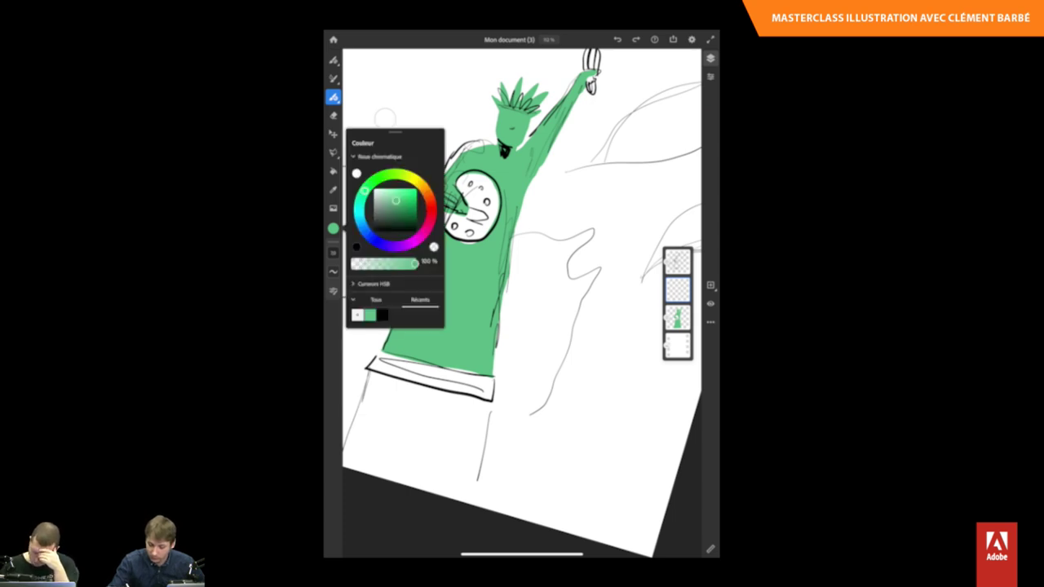
pyautogui.moveTo(396, 200); pyautogui.dragTo(375, 230)
pyautogui.click(333, 228)
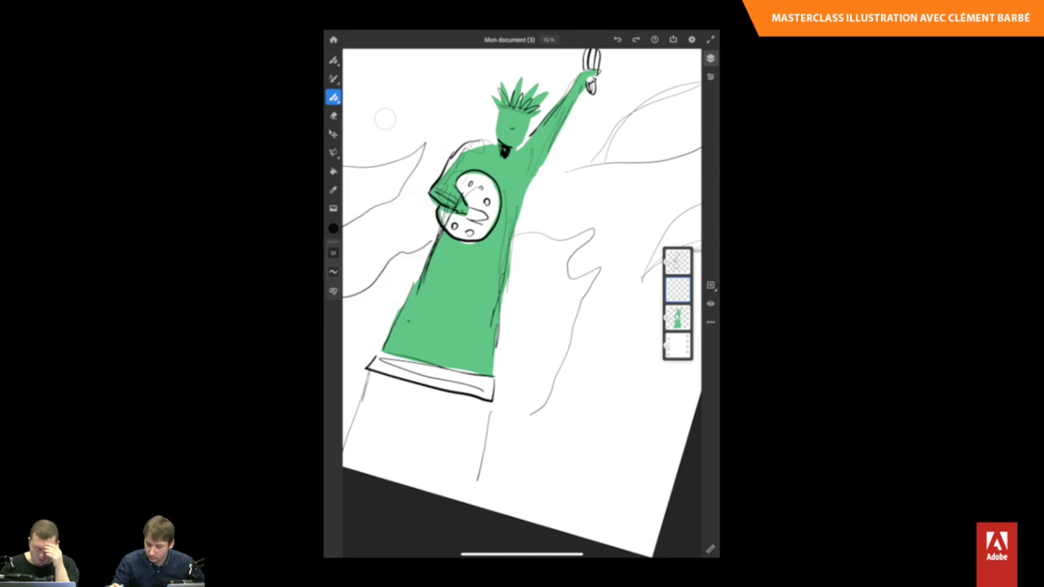
pyautogui.moveTo(469, 205); pyautogui.dragTo(428, 180)
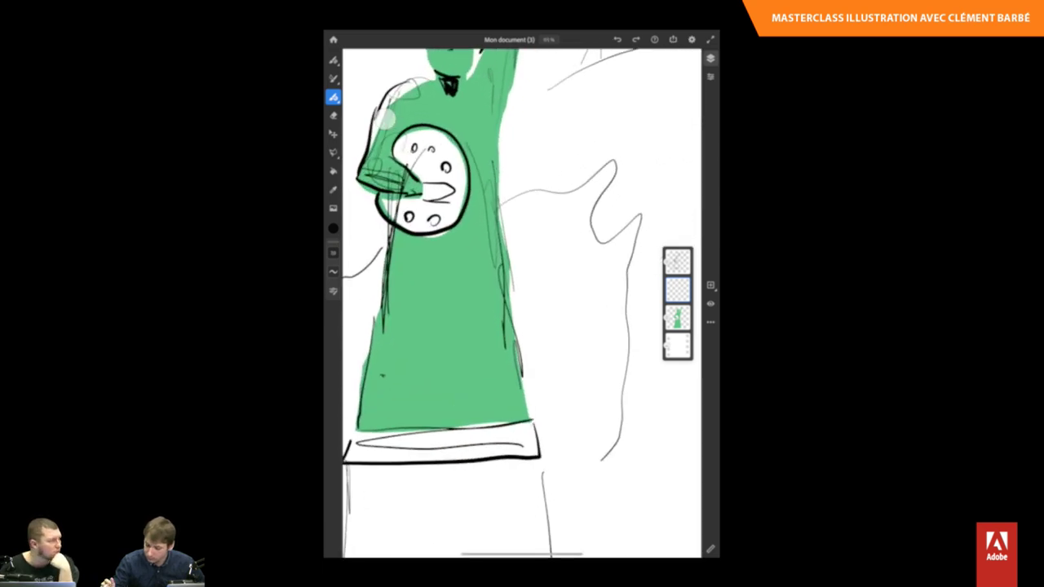
# Lower the pencil sketch layer's opacity to 24% and return to the new drawing layer.
pyautogui.click(677, 261)
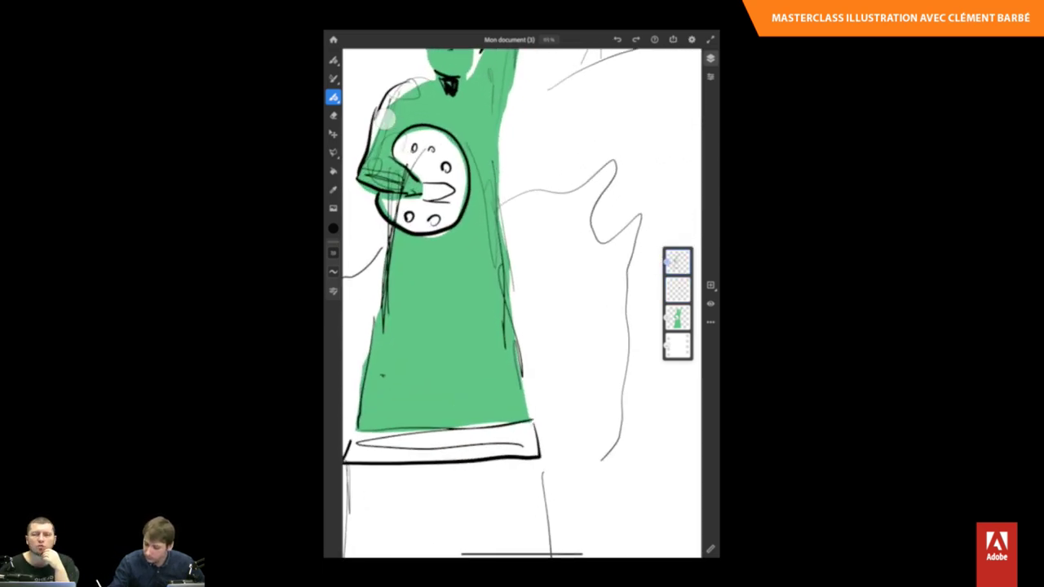
pyautogui.click(710, 76)
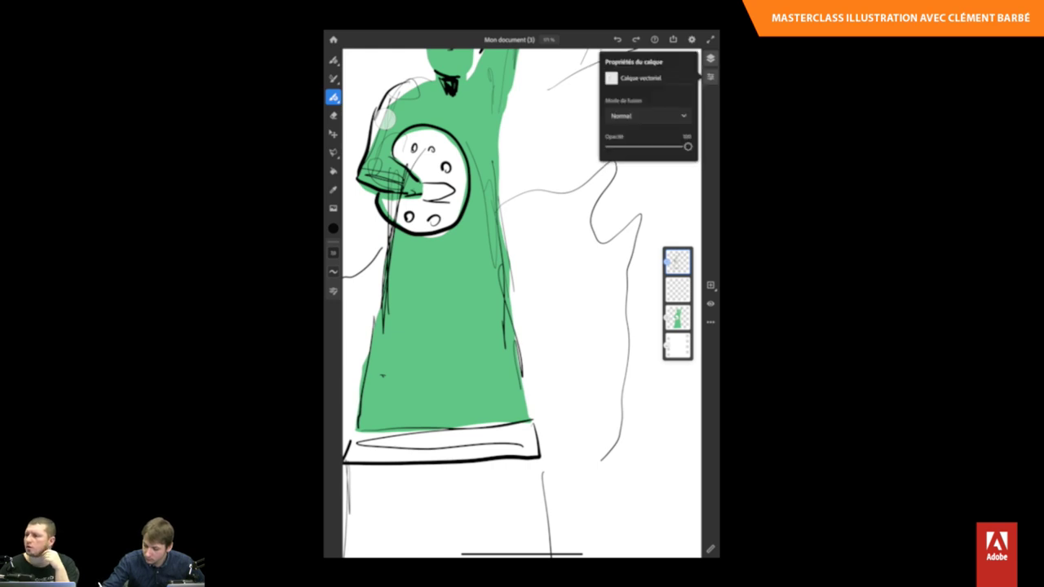
pyautogui.moveTo(688, 146); pyautogui.dragTo(627, 146)
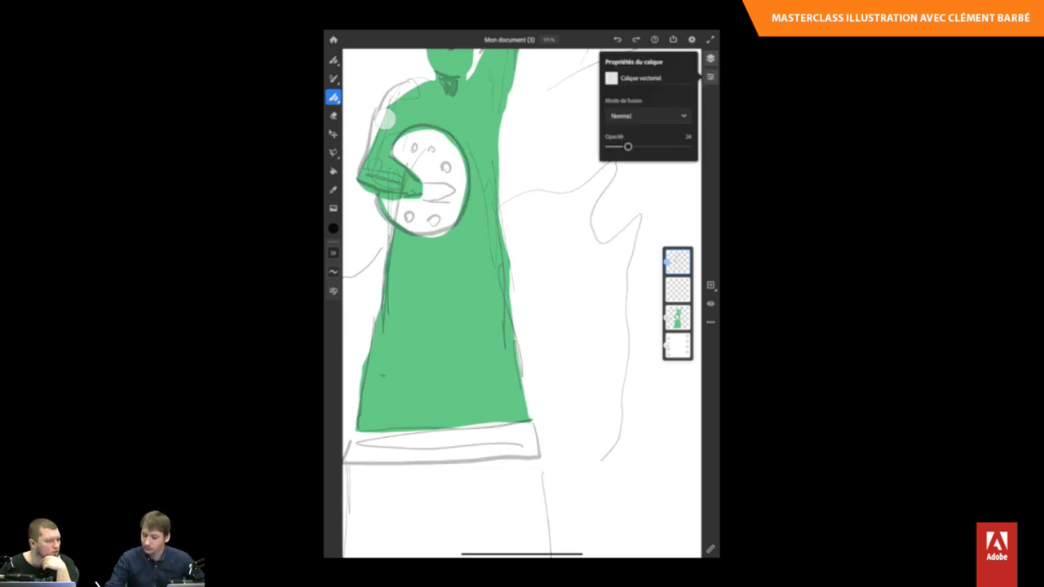
pyautogui.click(677, 289)
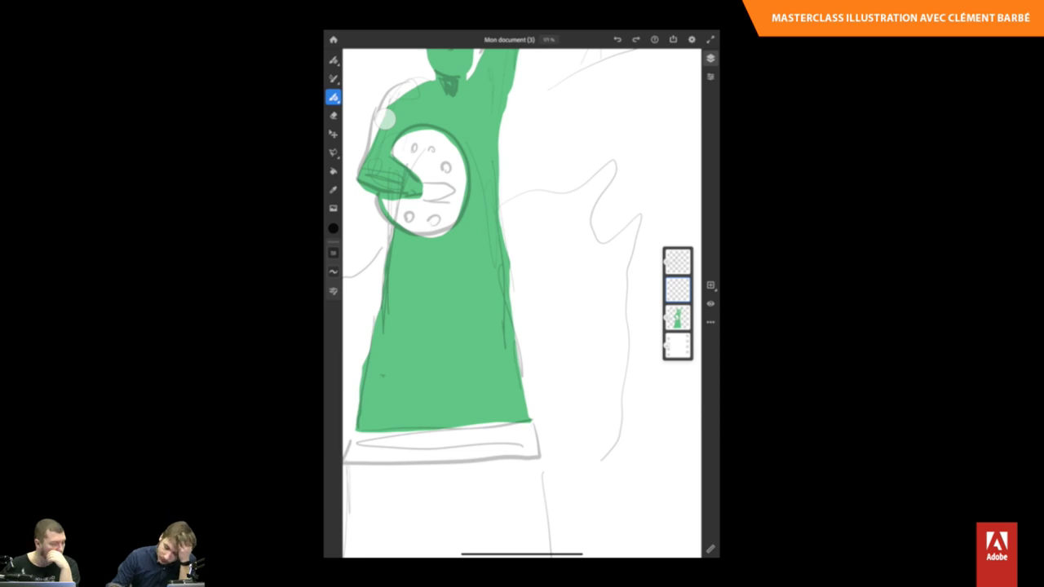
# Paint black shading strokes down the left edge of the green robe.
pyautogui.scroll(-2, 522, 302)
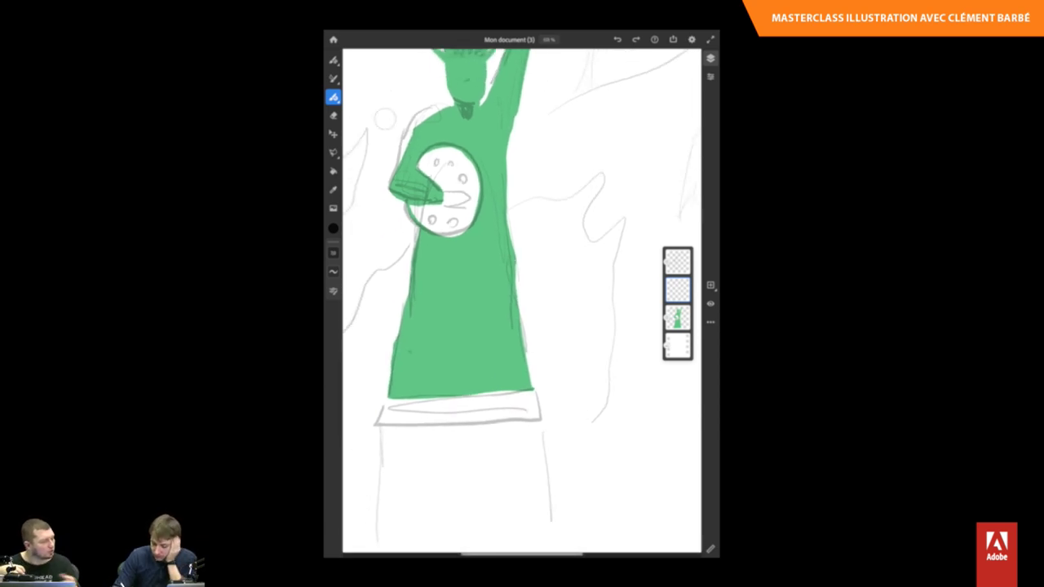
pyautogui.moveTo(421, 225); pyautogui.dragTo(412, 263)
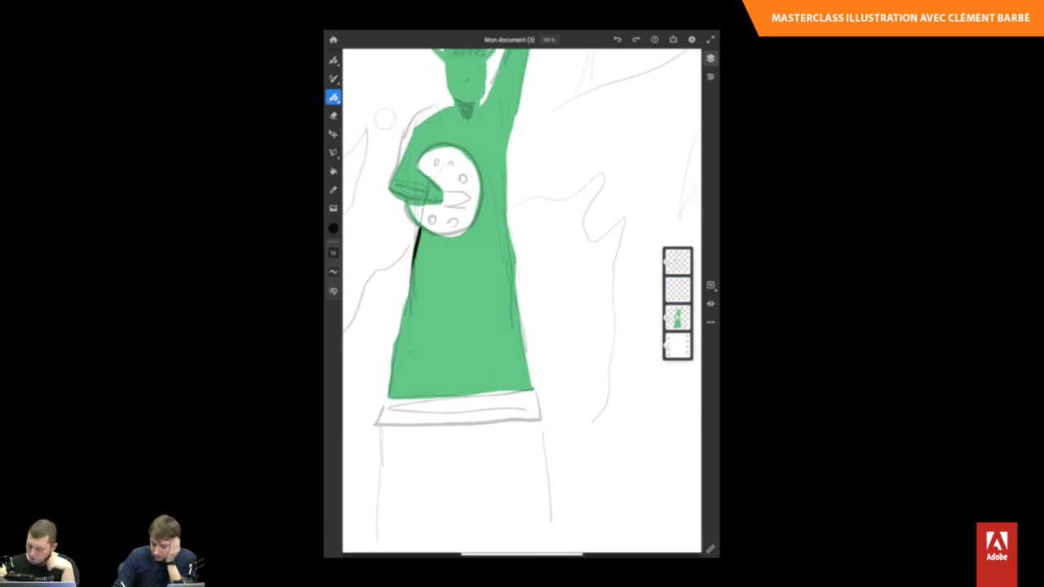
pyautogui.moveTo(419, 261)
pyautogui.mouseDown()
pyautogui.moveTo(389, 398)
pyautogui.moveTo(412, 325)
pyautogui.moveTo(389, 373)
pyautogui.mouseUp()
pyautogui.moveTo(426, 267); pyautogui.dragTo(405, 371)
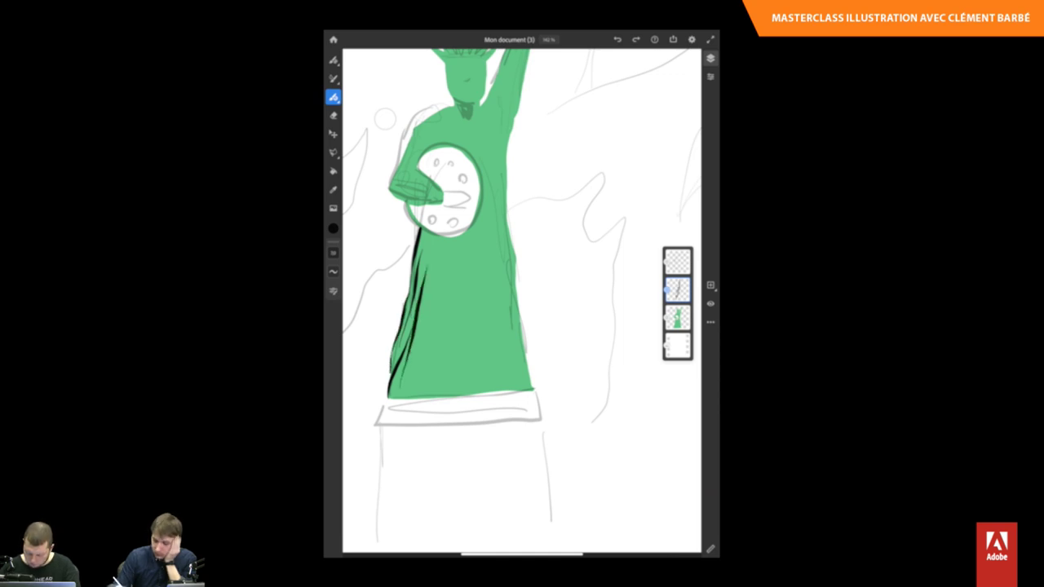
pyautogui.scroll(-5, 385, 119)
pyautogui.scroll(3, 386, 119)
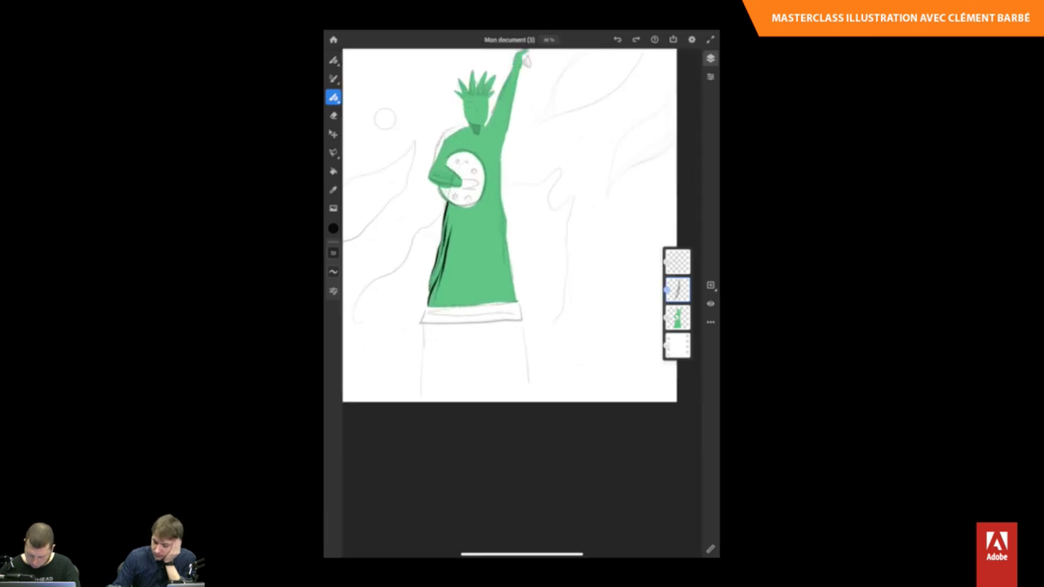
# Check background transparency, add an empty layer above the background, and select the line-work layer.
pyautogui.click(677, 345)
pyautogui.click(710, 303)
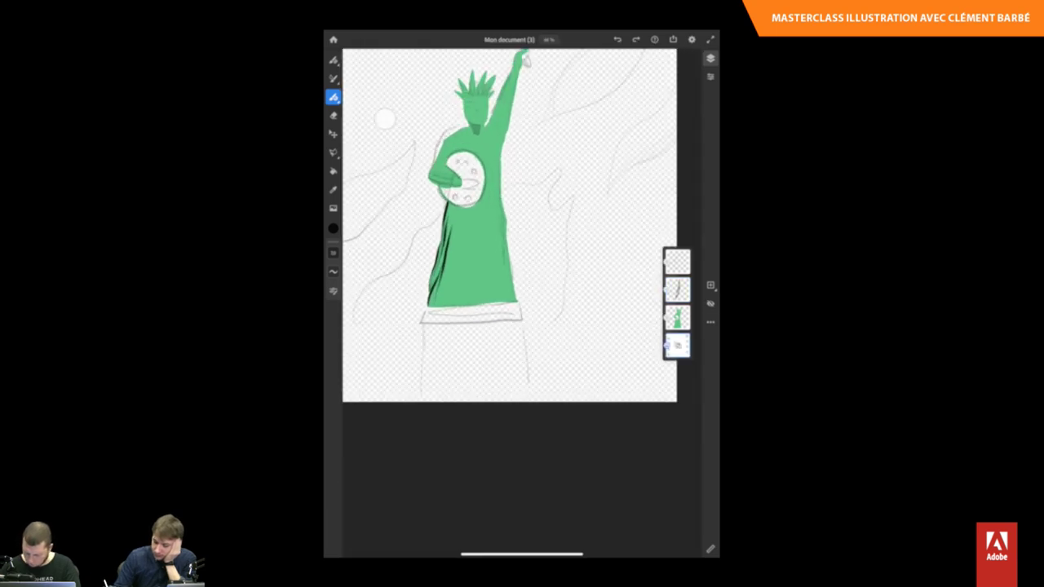
pyautogui.click(711, 304)
pyautogui.click(711, 285)
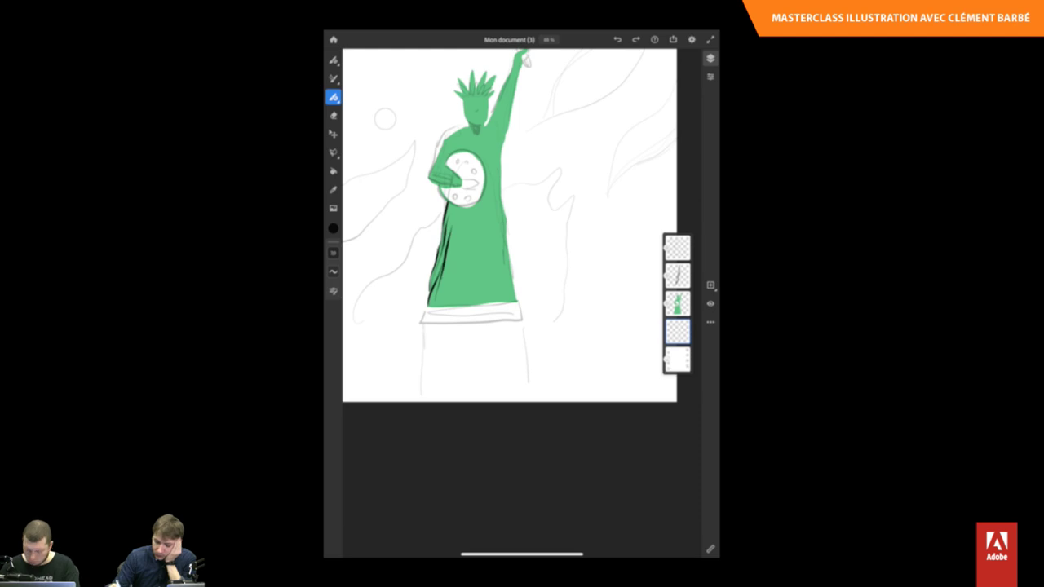
pyautogui.scroll(3, 510, 224)
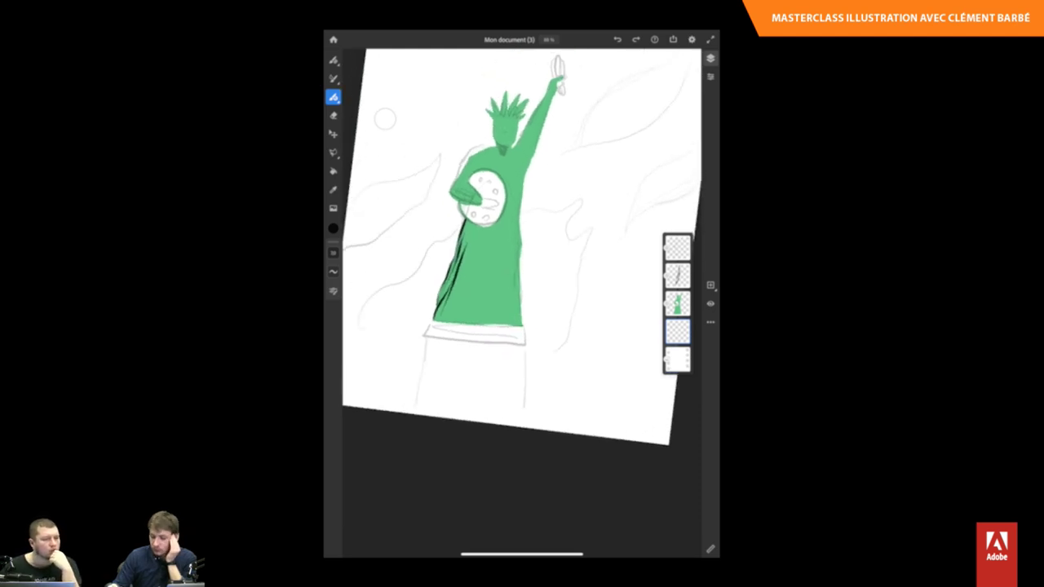
pyautogui.scroll(1, 440, 245)
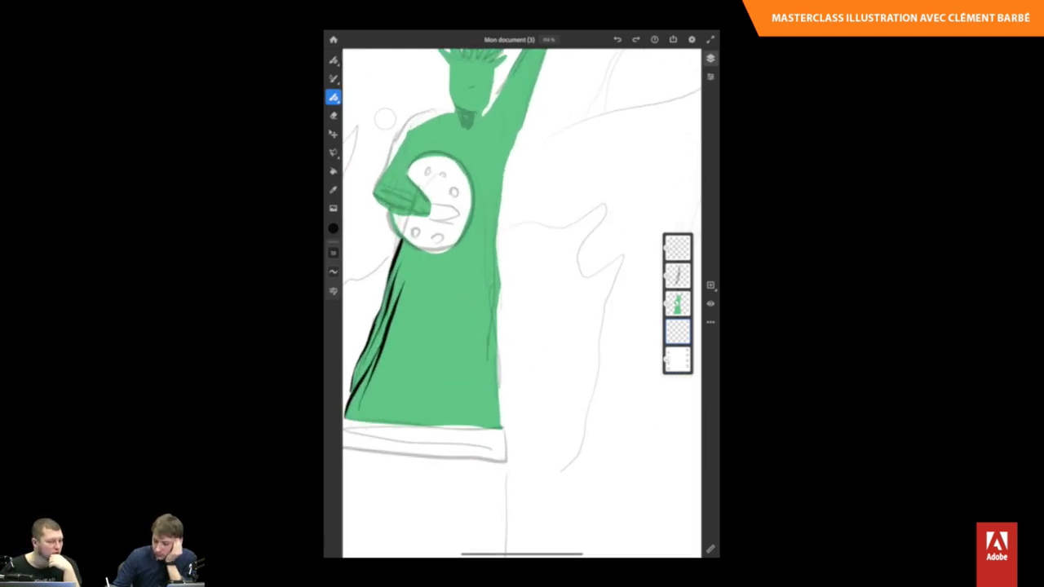
pyautogui.click(677, 276)
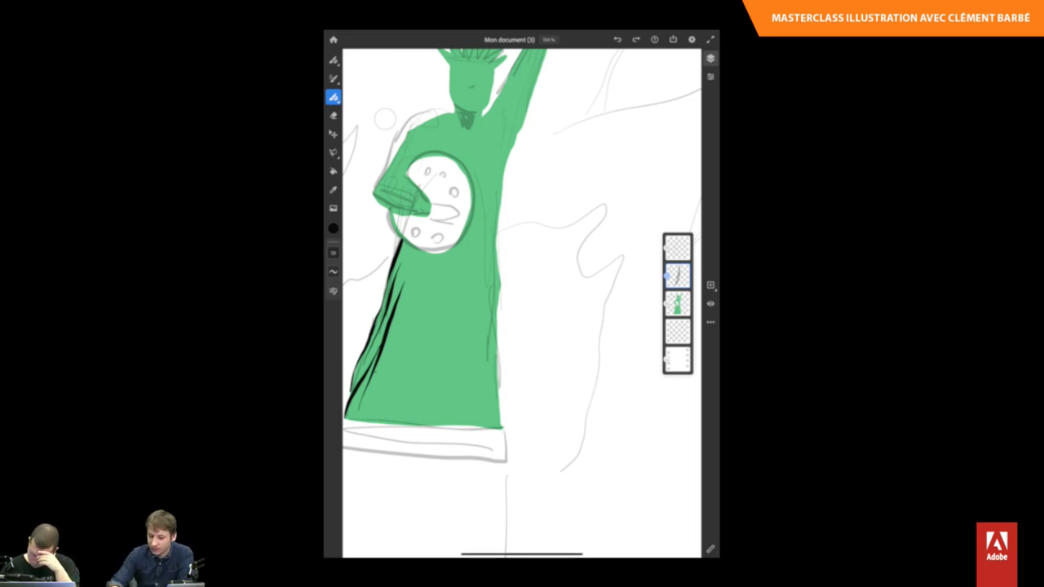
# Draw a black chin shadow, a small mouth and an eye on the statue's face.
pyautogui.scroll(3, 457, 163)
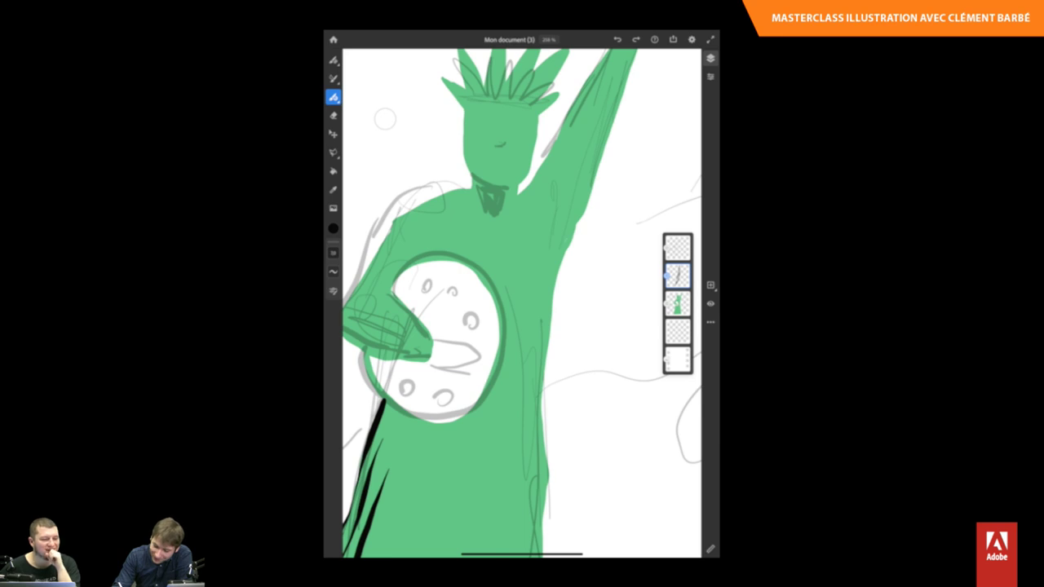
pyautogui.moveTo(472, 173)
pyautogui.mouseDown()
pyautogui.moveTo(519, 175)
pyautogui.moveTo(515, 189)
pyautogui.moveTo(503, 189)
pyautogui.moveTo(523, 174)
pyautogui.moveTo(488, 188)
pyautogui.moveTo(519, 187)
pyautogui.mouseUp()
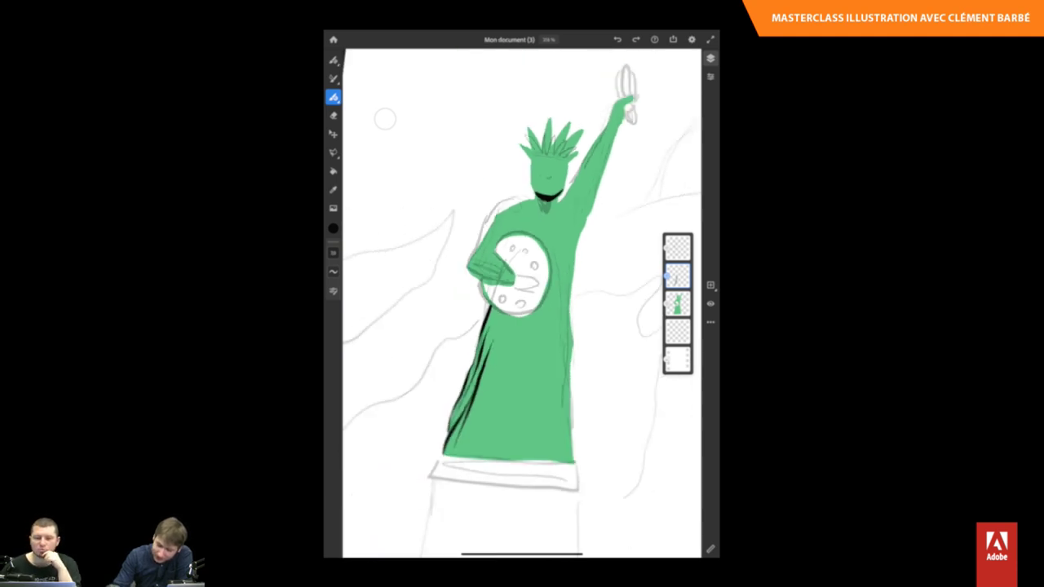
pyautogui.scroll(-5, 522, 304)
pyautogui.scroll(5, 600, 143)
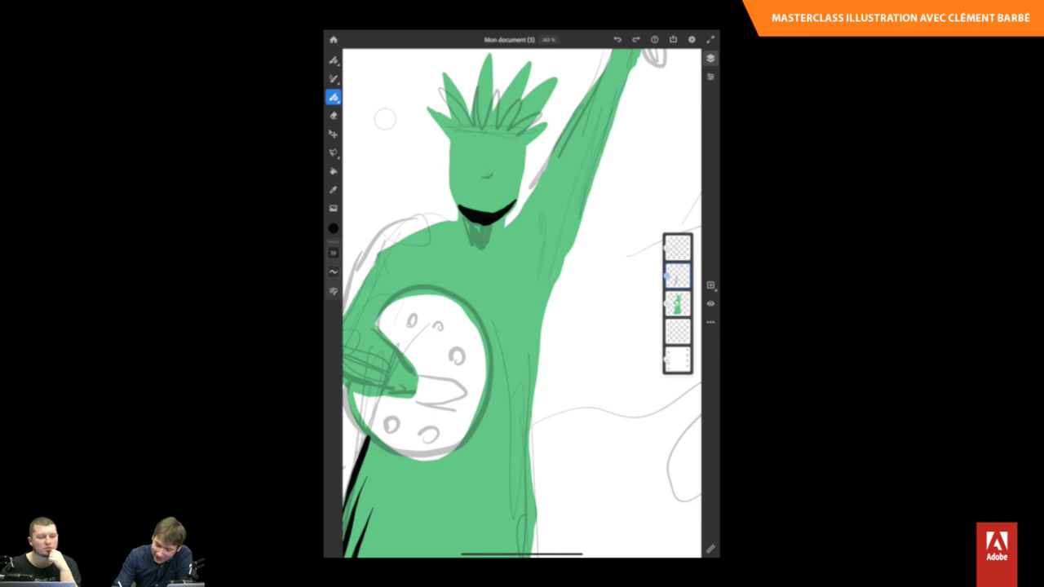
pyautogui.moveTo(483, 189); pyautogui.dragTo(492, 190)
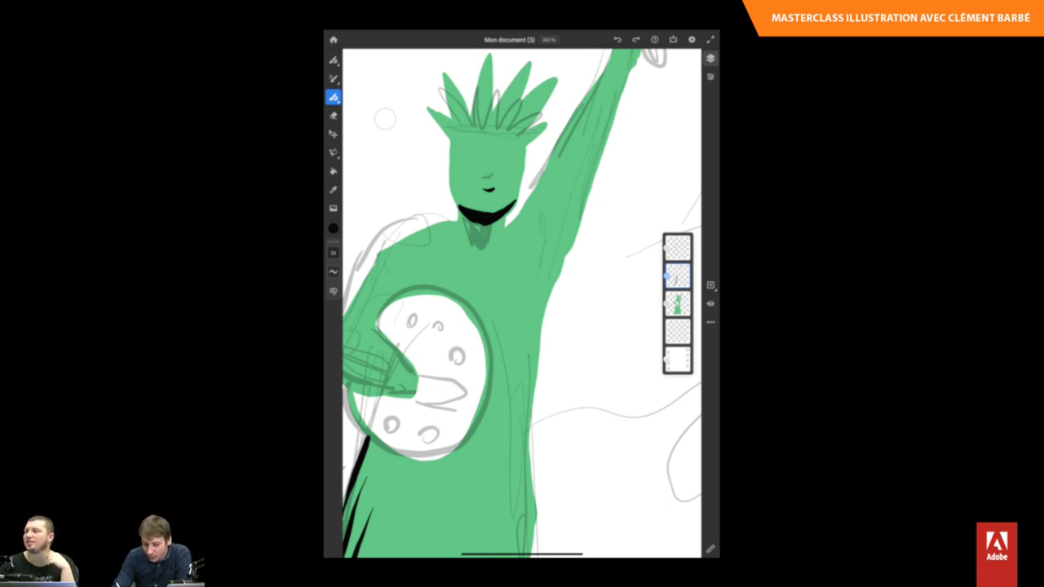
pyautogui.moveTo(485, 141)
pyautogui.mouseDown()
pyautogui.moveTo(462, 209)
pyautogui.moveTo(449, 156)
pyautogui.mouseUp()
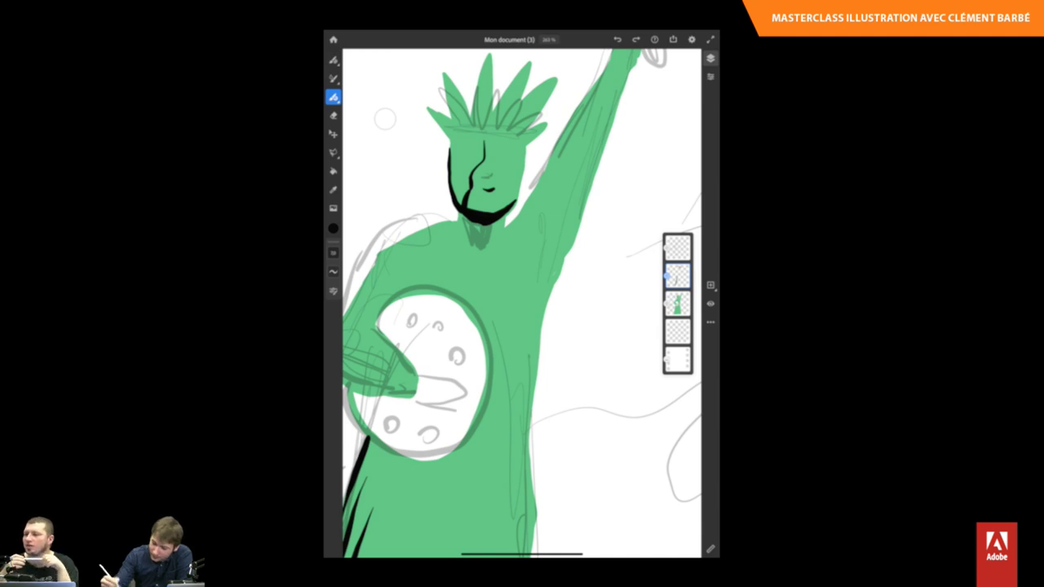
# Draw black lines up through the crown, outline a crown spike, and add beard strokes.
pyautogui.click(677, 276)
pyautogui.press('Escape')
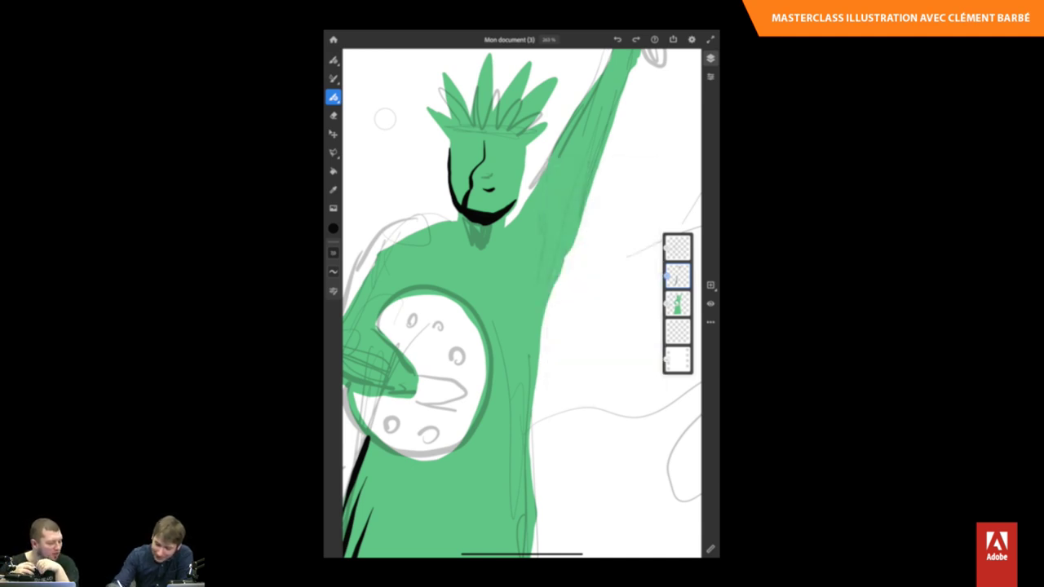
pyautogui.moveTo(482, 146); pyautogui.dragTo(490, 122)
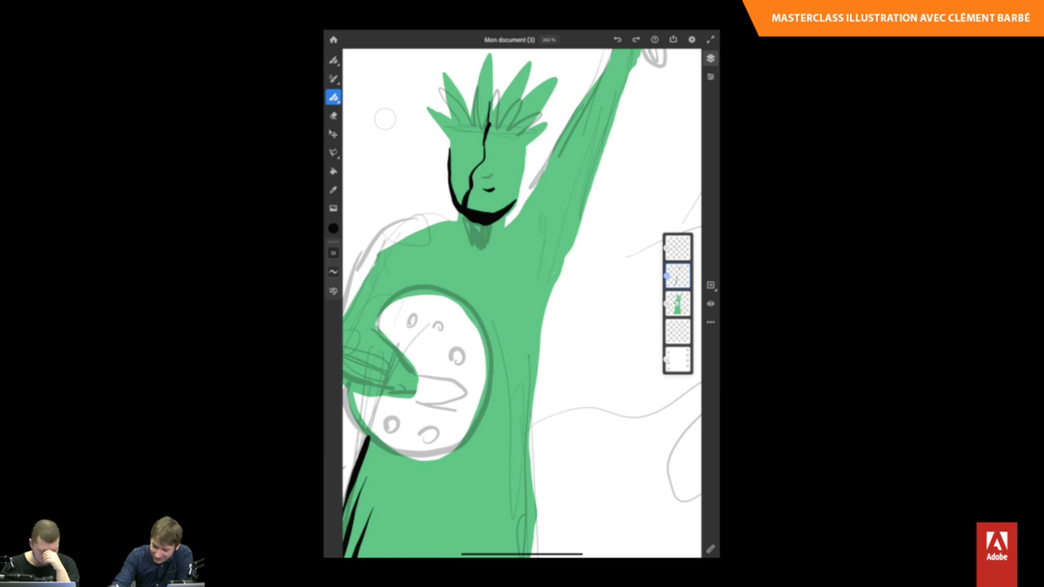
pyautogui.moveTo(490, 53); pyautogui.dragTo(489, 122)
pyautogui.moveTo(492, 53)
pyautogui.mouseDown()
pyautogui.moveTo(472, 121)
pyautogui.moveTo(453, 84)
pyautogui.moveTo(439, 114)
pyautogui.moveTo(422, 108)
pyautogui.moveTo(446, 142)
pyautogui.mouseUp()
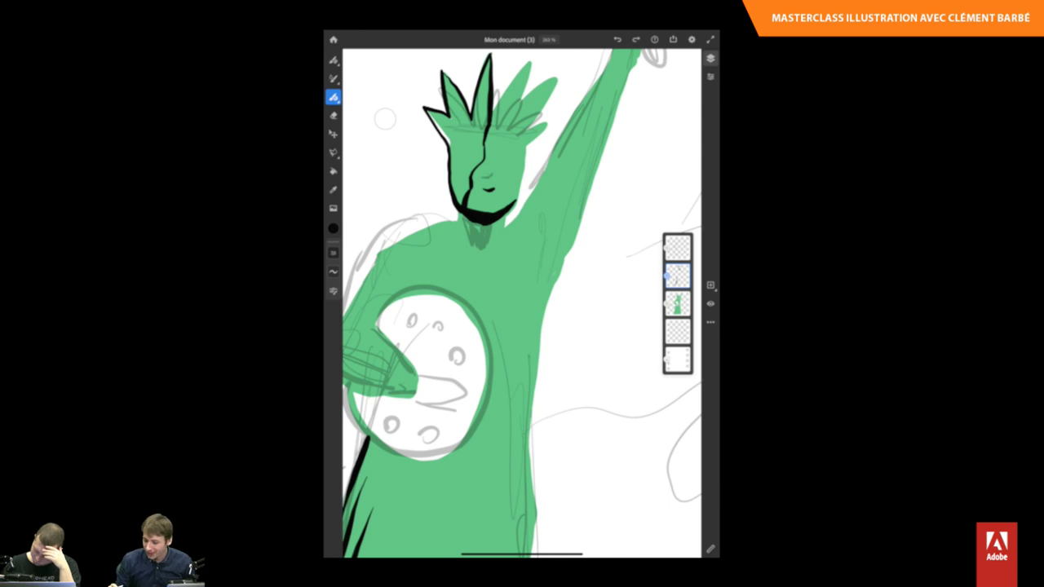
pyautogui.scroll(3, 522, 302)
pyautogui.scroll(-5, 522, 302)
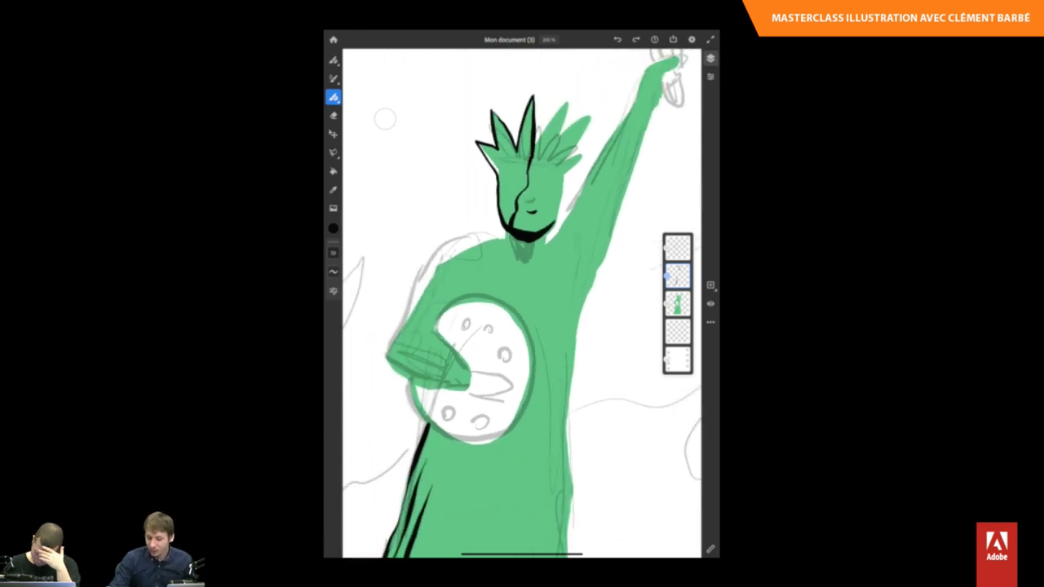
pyautogui.scroll(3, 522, 302)
pyautogui.moveTo(483, 208)
pyautogui.mouseDown()
pyautogui.moveTo(483, 233)
pyautogui.moveTo(517, 235)
pyautogui.moveTo(488, 235)
pyautogui.moveTo(504, 230)
pyautogui.mouseUp()
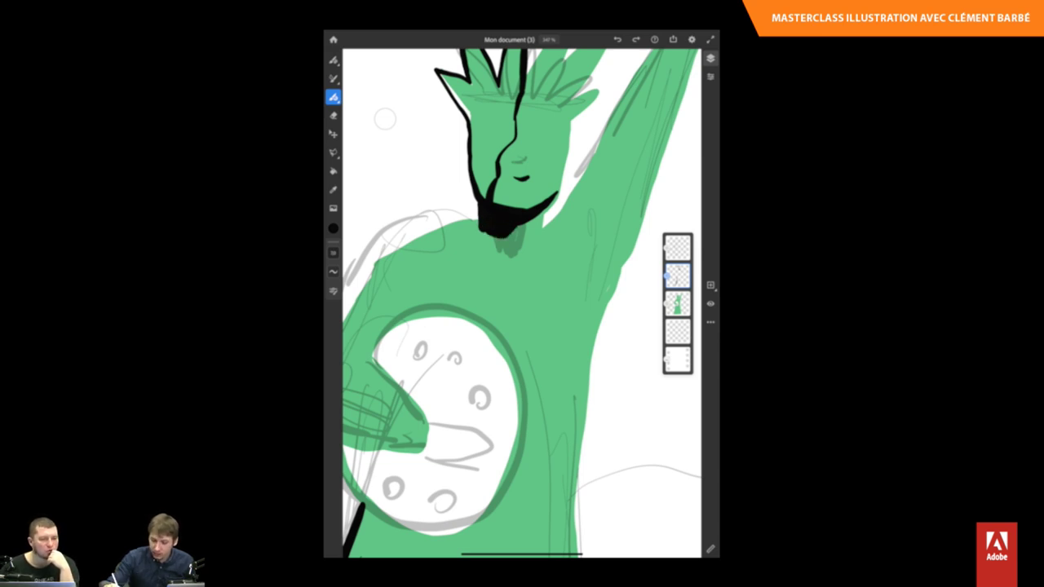
# Fill the hair and crown region with solid black, then select the empty layer beneath the figure.
pyautogui.click(333, 171)
pyautogui.click(489, 115)
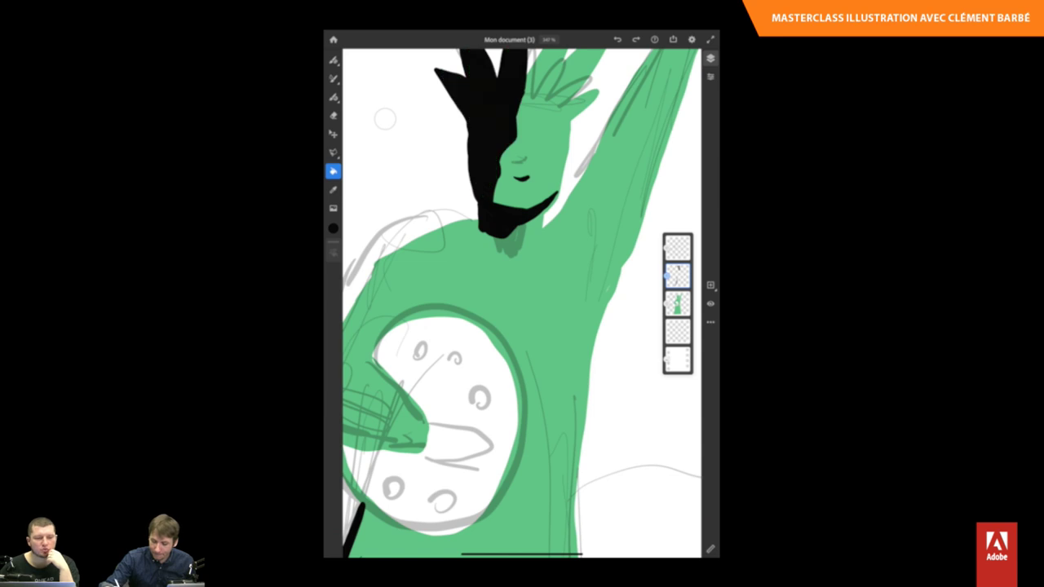
pyautogui.scroll(-5, 385, 119)
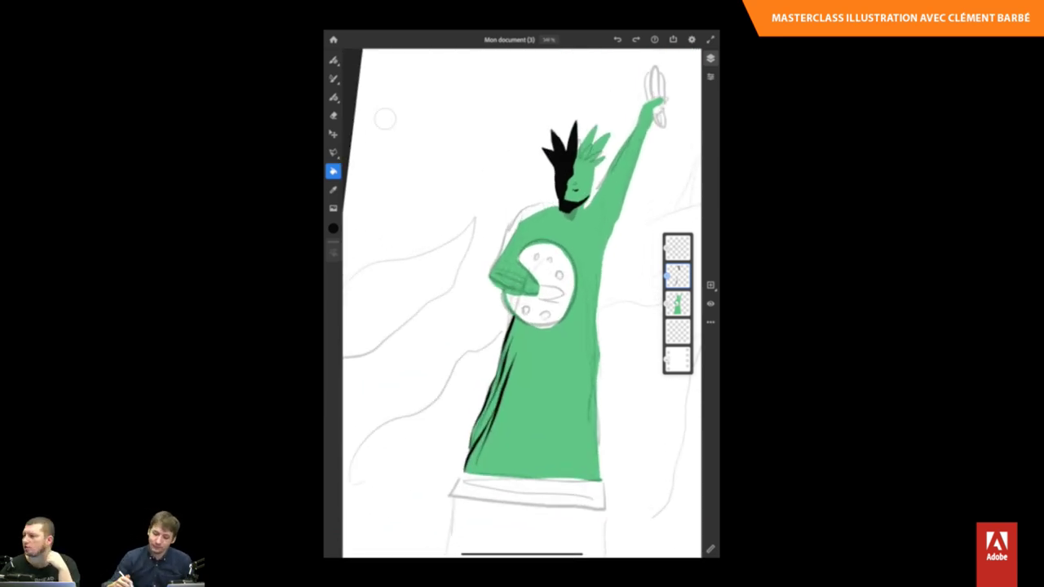
pyautogui.click(333, 96)
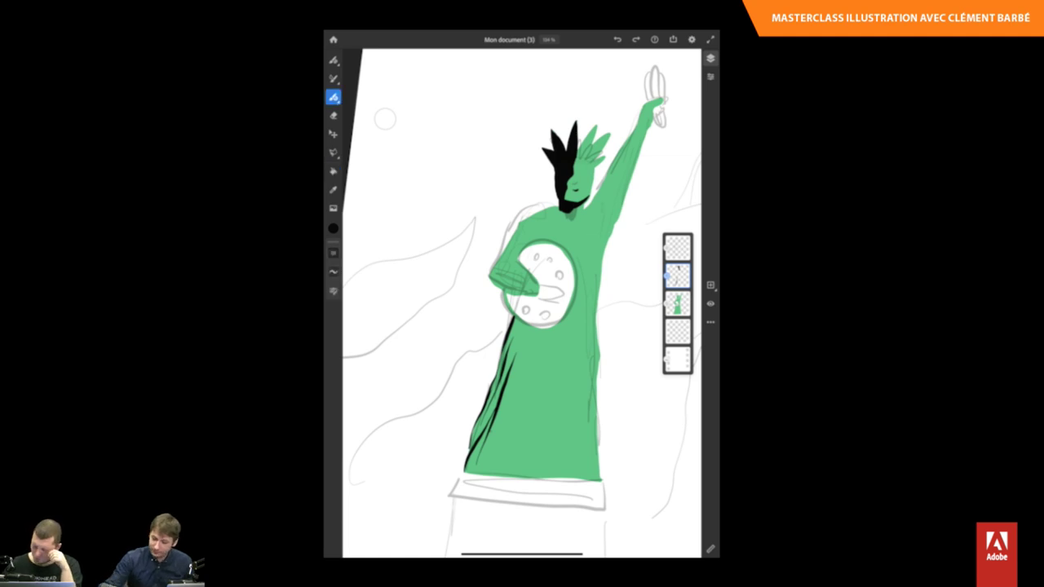
pyautogui.scroll(5, 584, 254)
pyautogui.scroll(2, 522, 302)
pyautogui.scroll(-2, 522, 302)
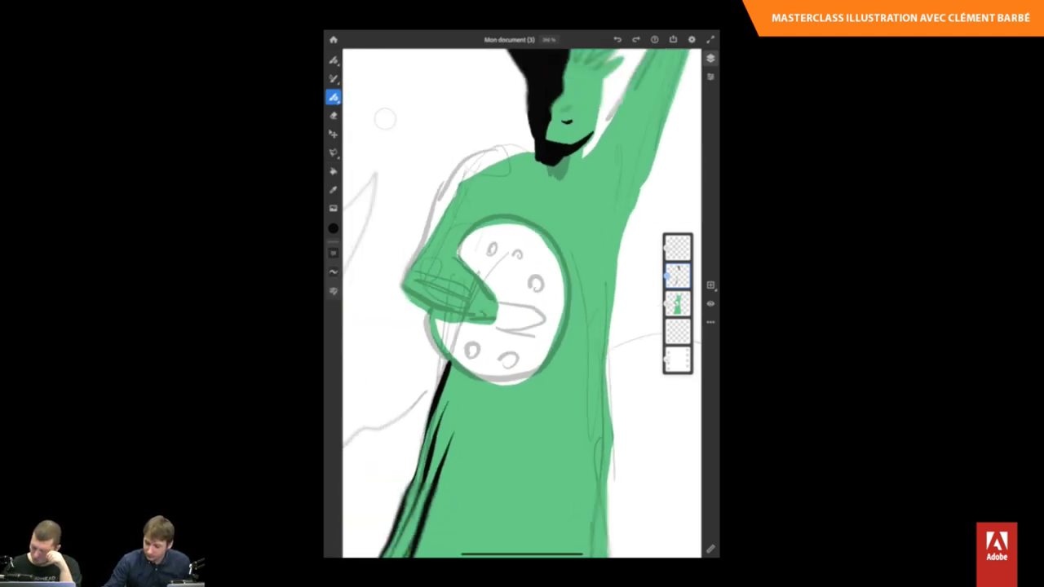
pyautogui.scroll(-2, 522, 302)
pyautogui.click(677, 331)
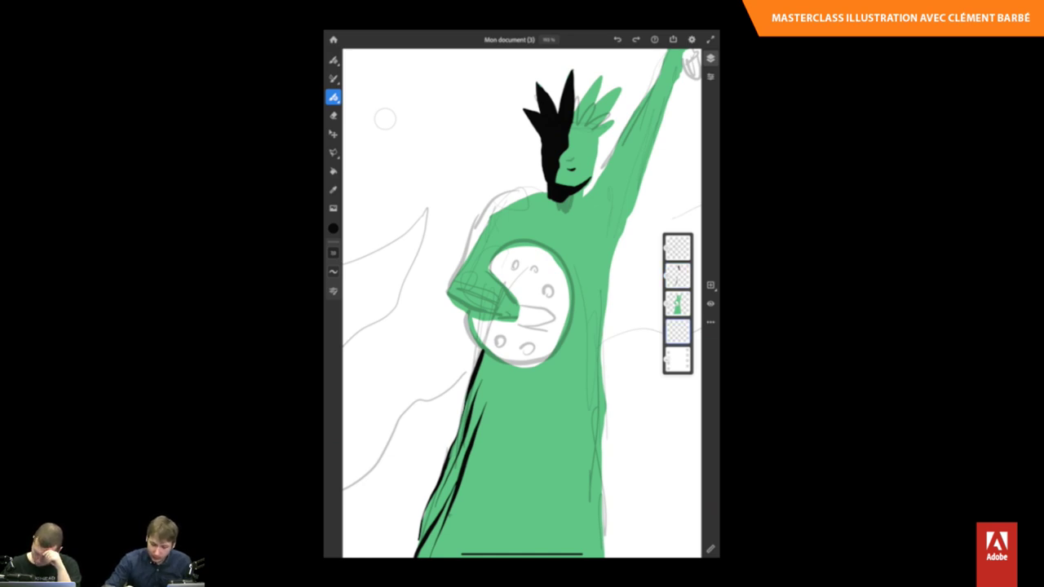
# Set the drawing colour to a light warm yellow-orange.
pyautogui.click(333, 229)
pyautogui.moveTo(366, 189)
pyautogui.mouseDown()
pyautogui.moveTo(426, 193)
pyautogui.moveTo(402, 173)
pyautogui.mouseUp()
pyautogui.moveTo(373, 229)
pyautogui.mouseDown()
pyautogui.moveTo(400, 195)
pyautogui.moveTo(425, 188)
pyautogui.mouseUp()
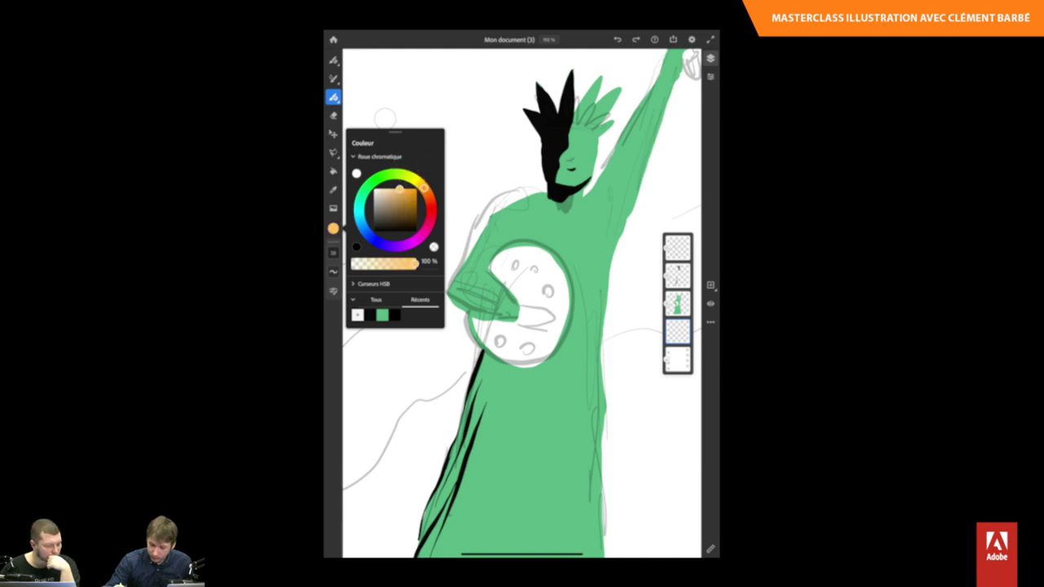
pyautogui.scroll(-5, 522, 301)
pyautogui.click(333, 228)
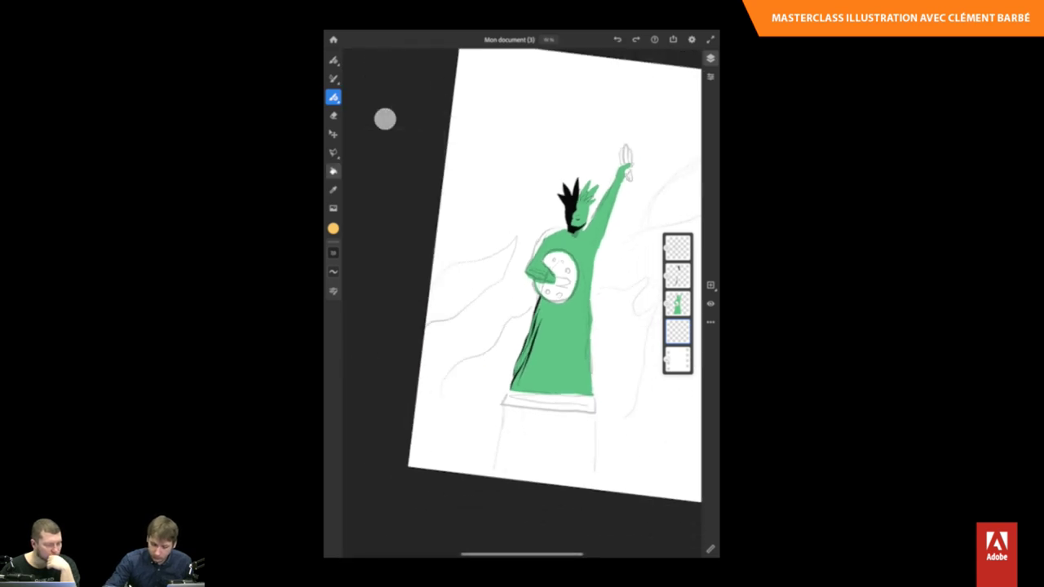
# Fill the empty layer beneath the statue with orange as pixels.
pyautogui.click(332, 171)
pyautogui.click(555, 327)
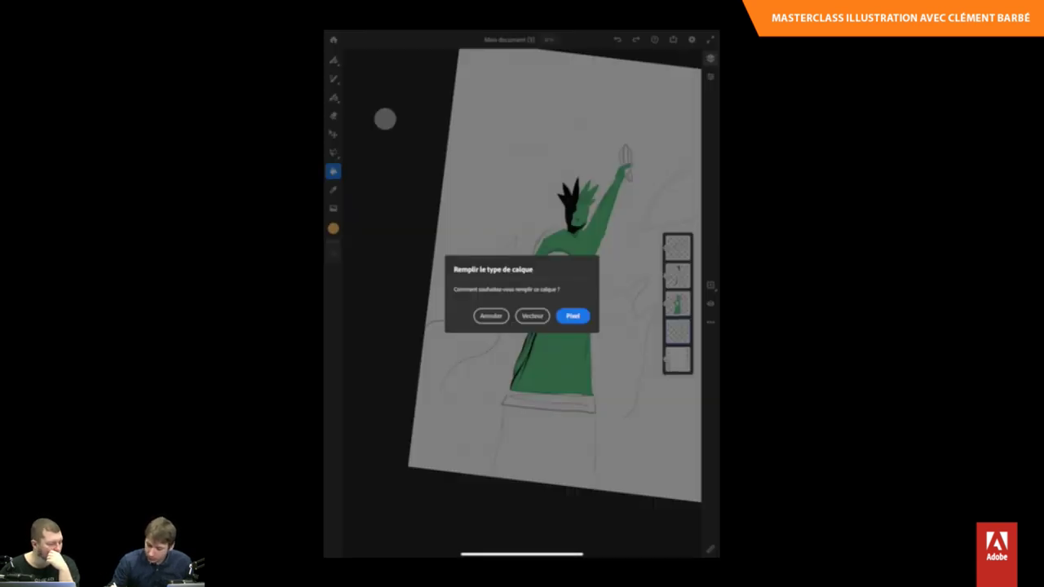
pyautogui.click(533, 316)
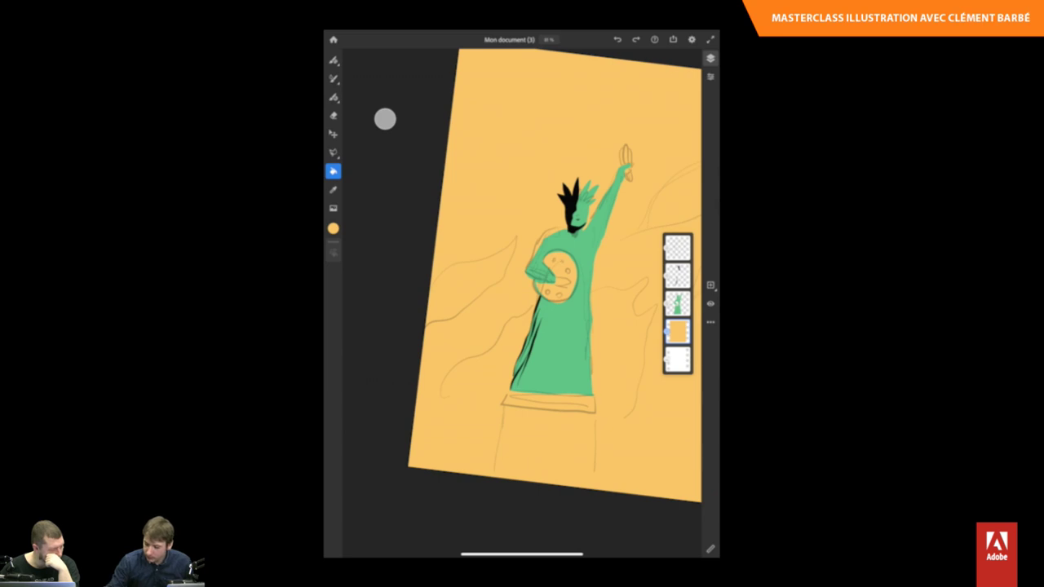
pyautogui.scroll(-3, 555, 276)
pyautogui.scroll(3, 522, 257)
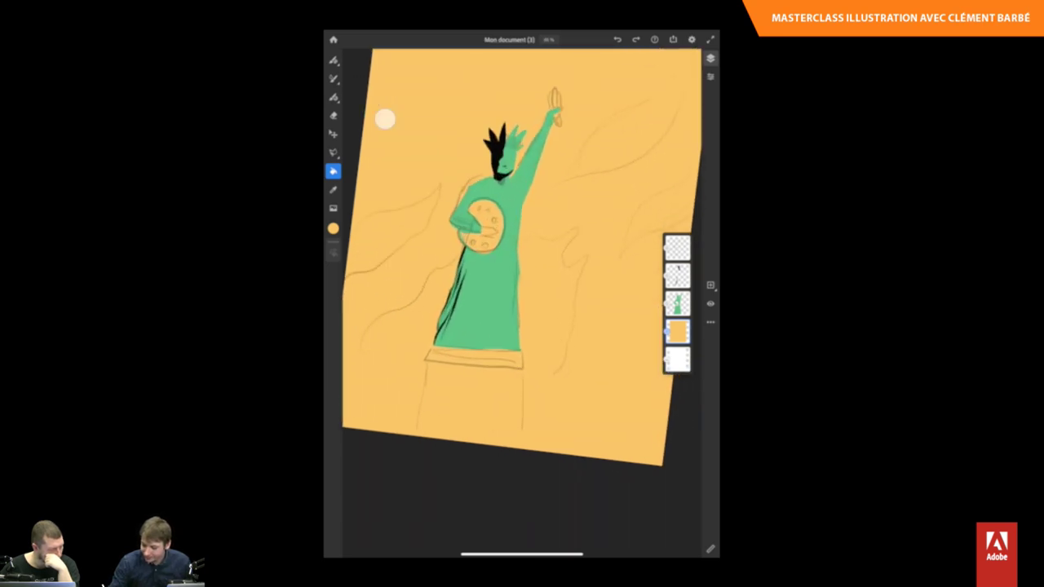
pyautogui.click(677, 276)
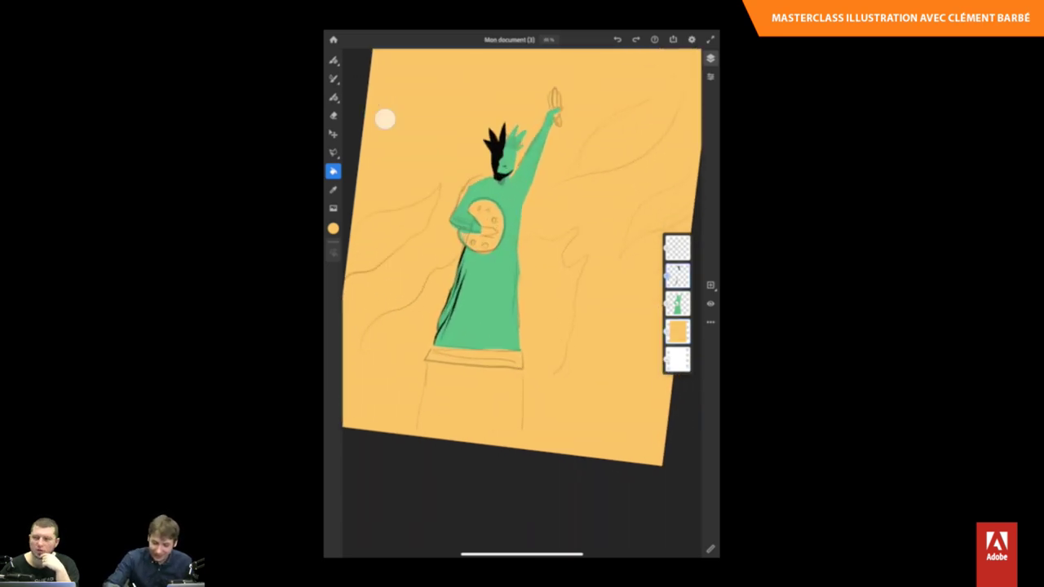
pyautogui.click(333, 96)
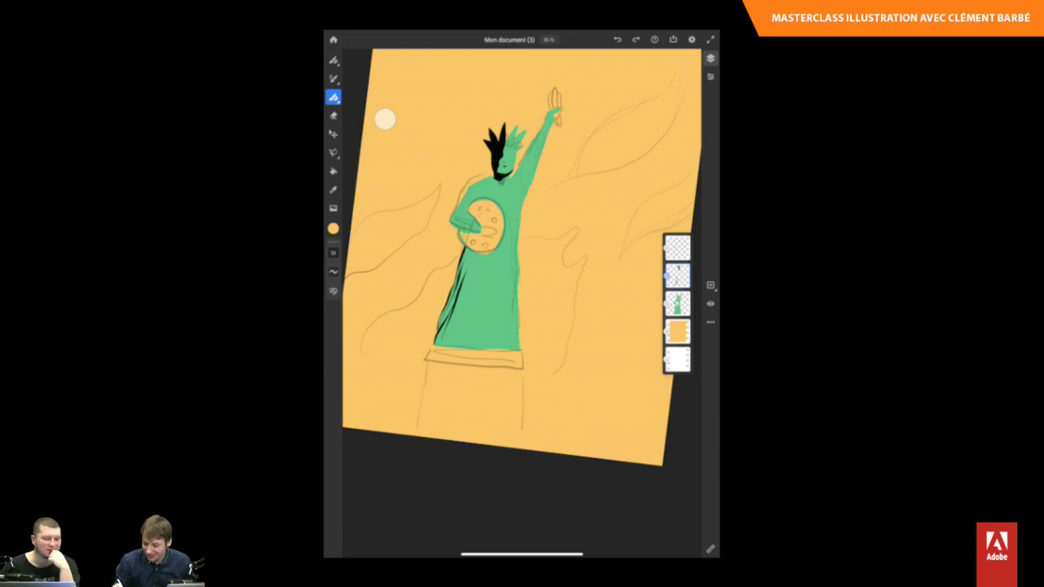
# Switch to black and draw fold lines along the dress's left edge.
pyautogui.click(333, 228)
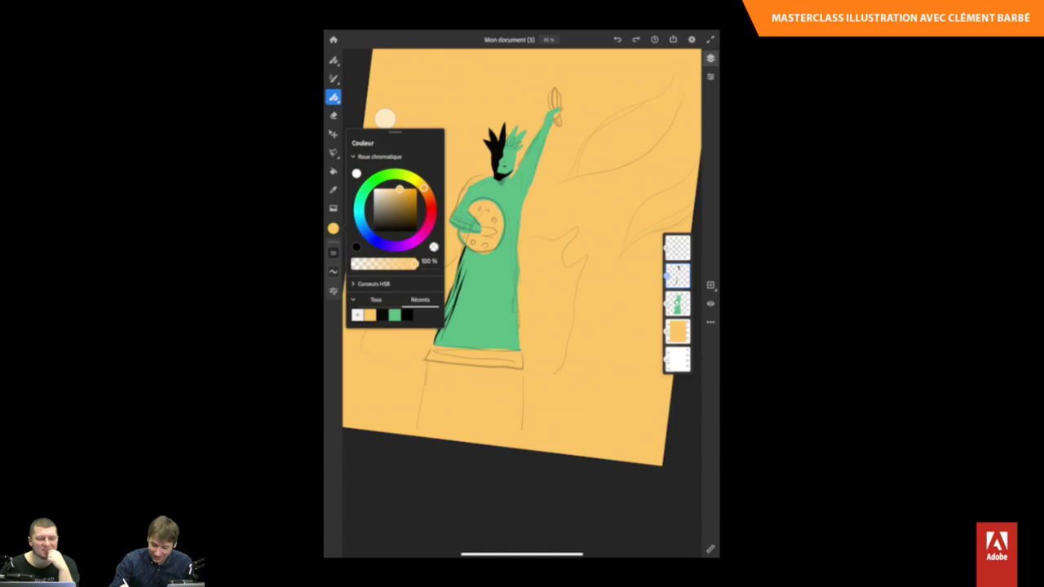
pyautogui.click(382, 314)
pyautogui.click(555, 367)
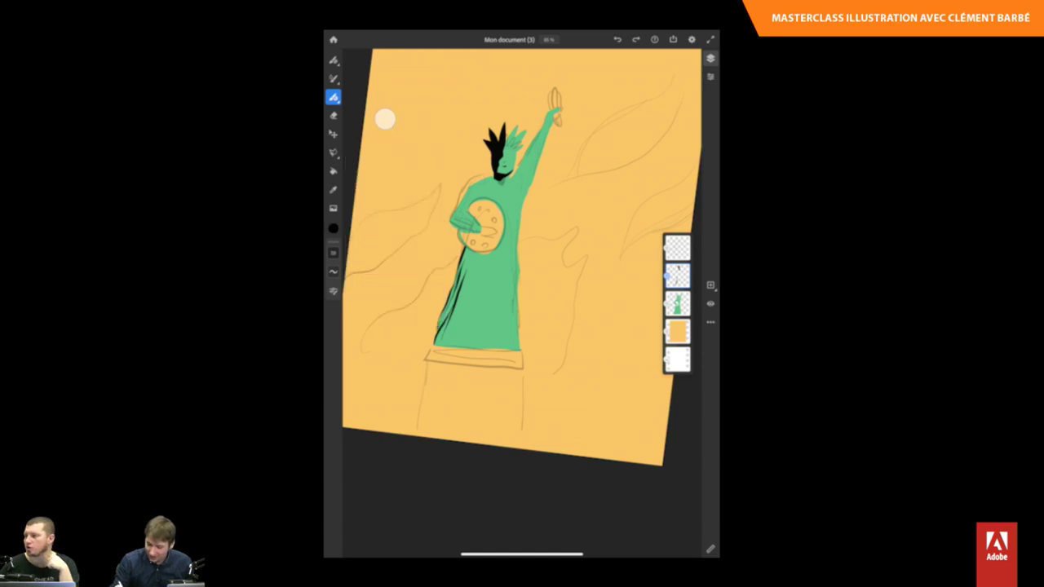
pyautogui.scroll(5, 489, 285)
pyautogui.moveTo(432, 175); pyautogui.dragTo(372, 383)
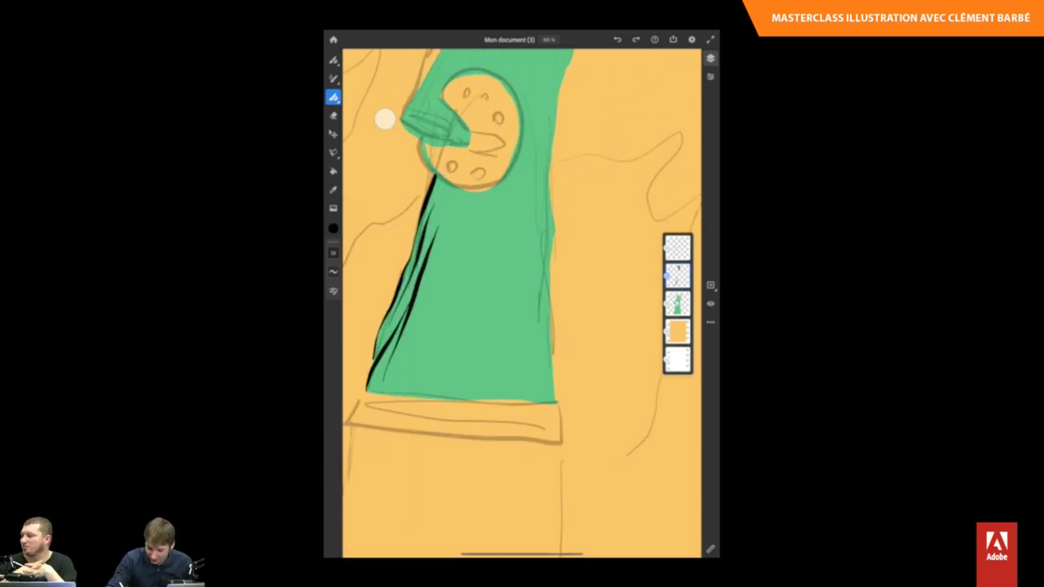
pyautogui.moveTo(444, 211); pyautogui.dragTo(434, 240)
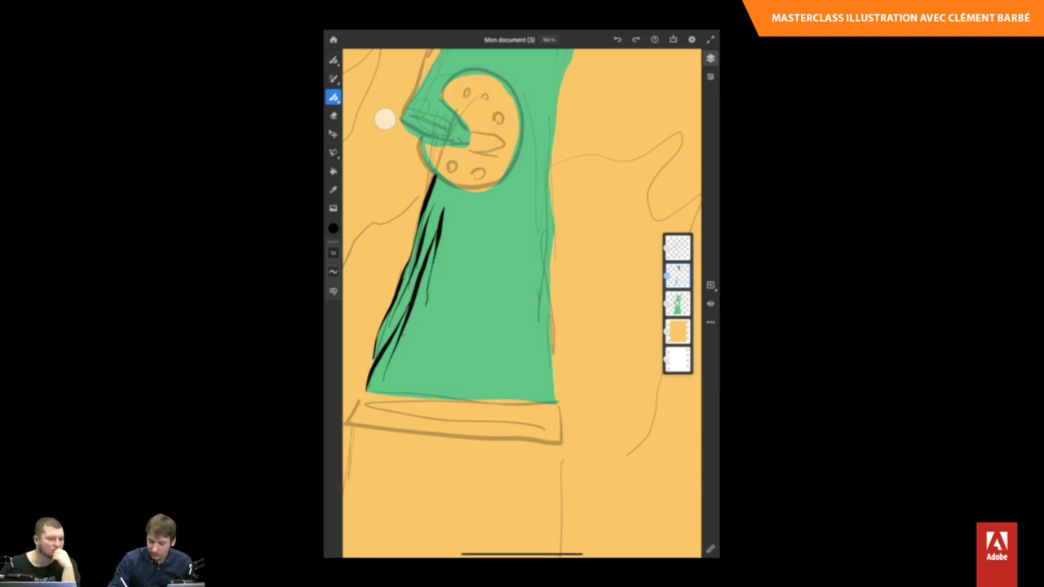
pyautogui.moveTo(436, 277); pyautogui.dragTo(417, 323)
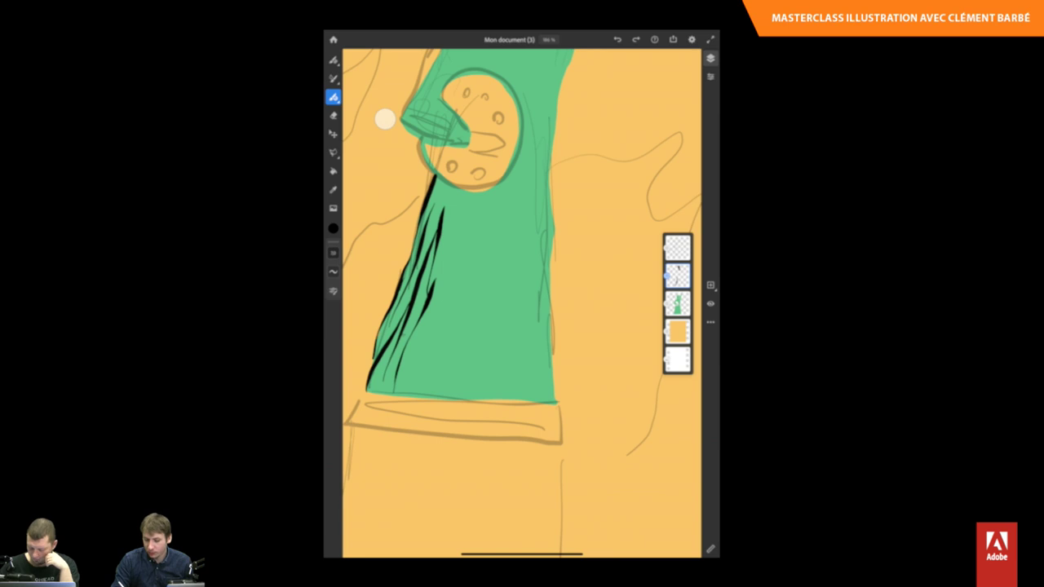
# Replace a thin undone fold stroke with a tapered black fold on the dress.
pyautogui.scroll(5, 457, 310)
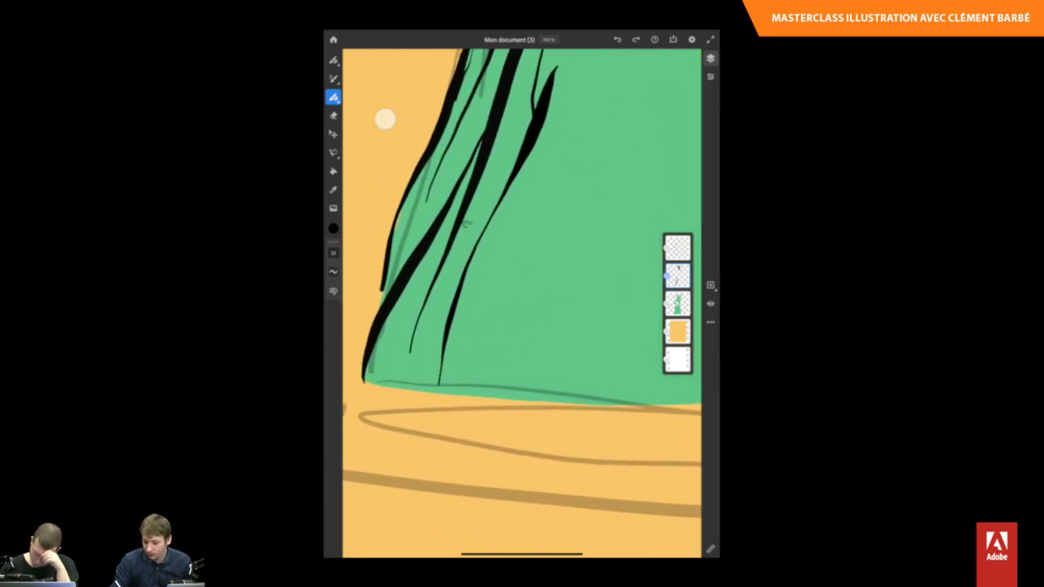
pyautogui.moveTo(453, 395); pyautogui.dragTo(527, 198)
pyautogui.hotkey('ctrl', 'z')
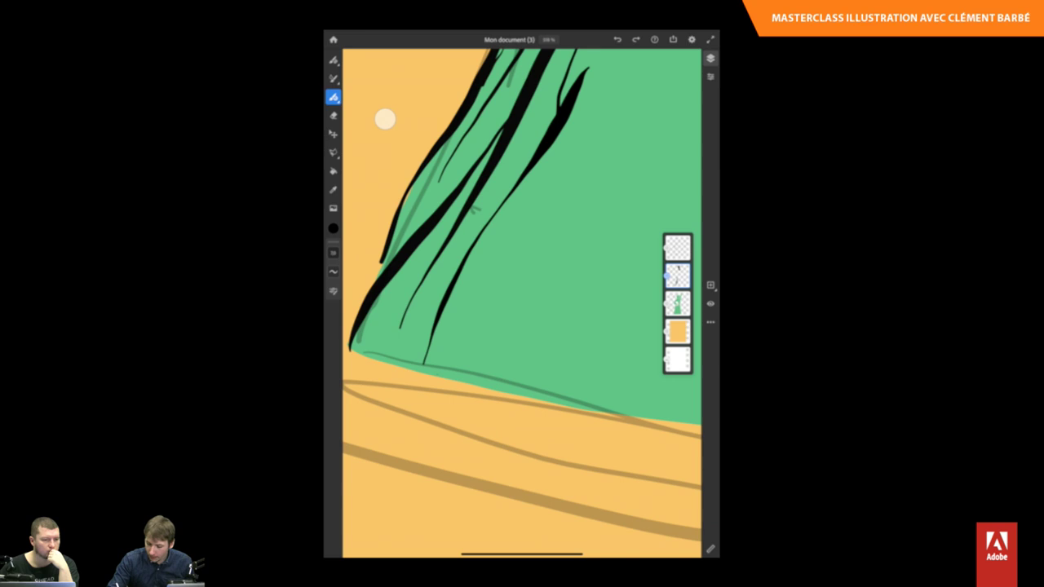
pyautogui.moveTo(548, 180)
pyautogui.mouseDown()
pyautogui.moveTo(468, 300)
pyautogui.moveTo(445, 372)
pyautogui.moveTo(403, 319)
pyautogui.mouseUp()
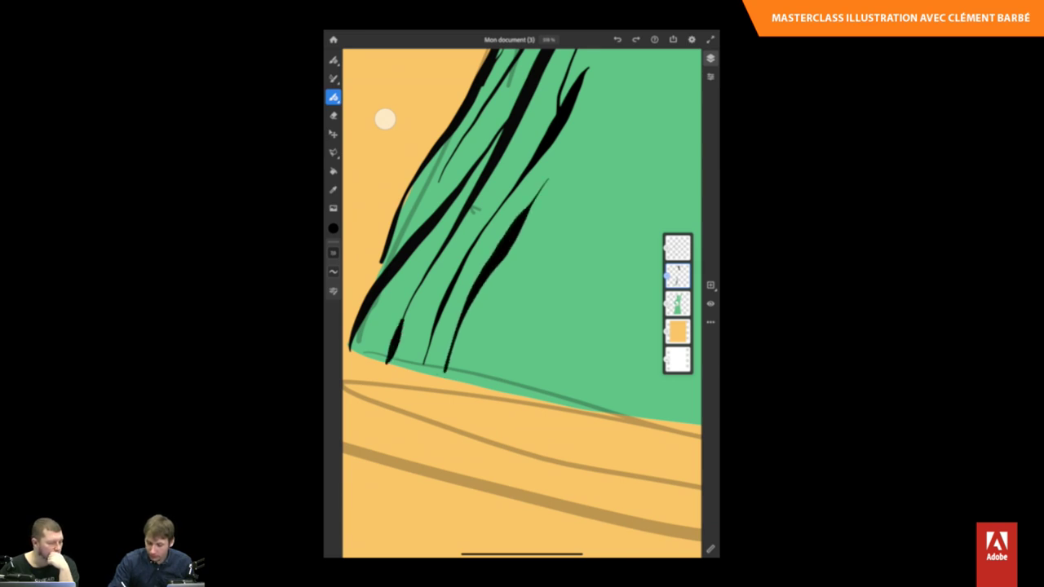
pyautogui.scroll(-5, 522, 294)
pyautogui.scroll(3, 522, 294)
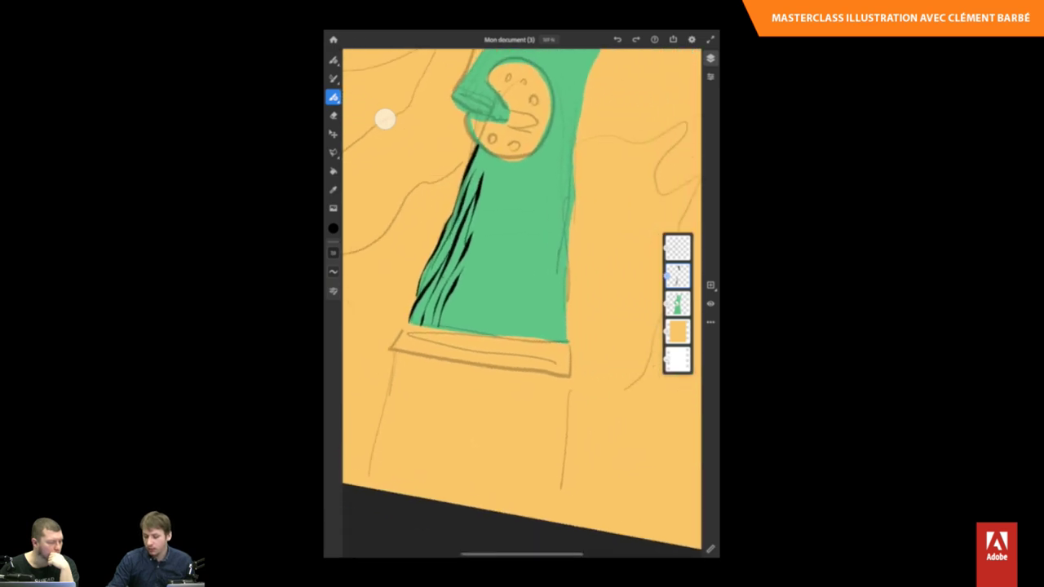
pyautogui.scroll(3, 522, 294)
pyautogui.hscroll(2, 523, 293)
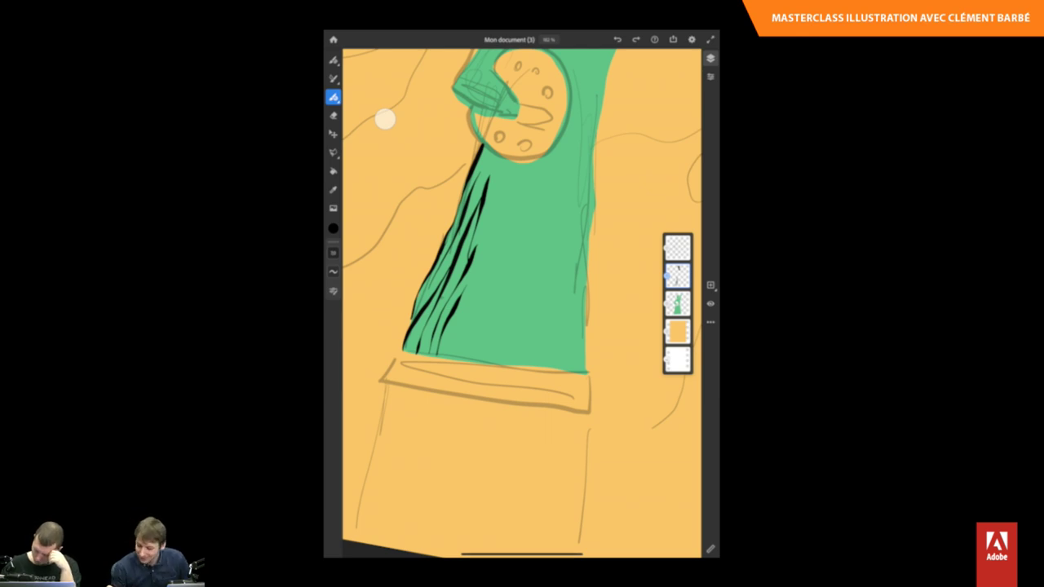
pyautogui.scroll(-2, 522, 293)
pyautogui.scroll(-2, 522, 294)
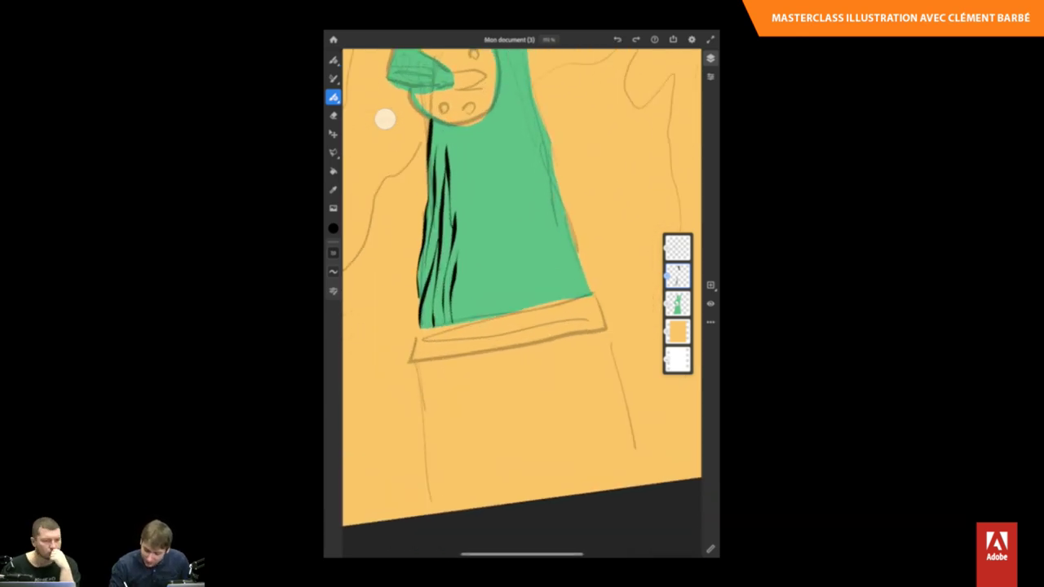
# Undo a stray lower-left stroke and add black accents outlining the base's top tip.
pyautogui.moveTo(418, 332)
pyautogui.mouseDown()
pyautogui.moveTo(412, 360)
pyautogui.moveTo(548, 343)
pyautogui.mouseUp()
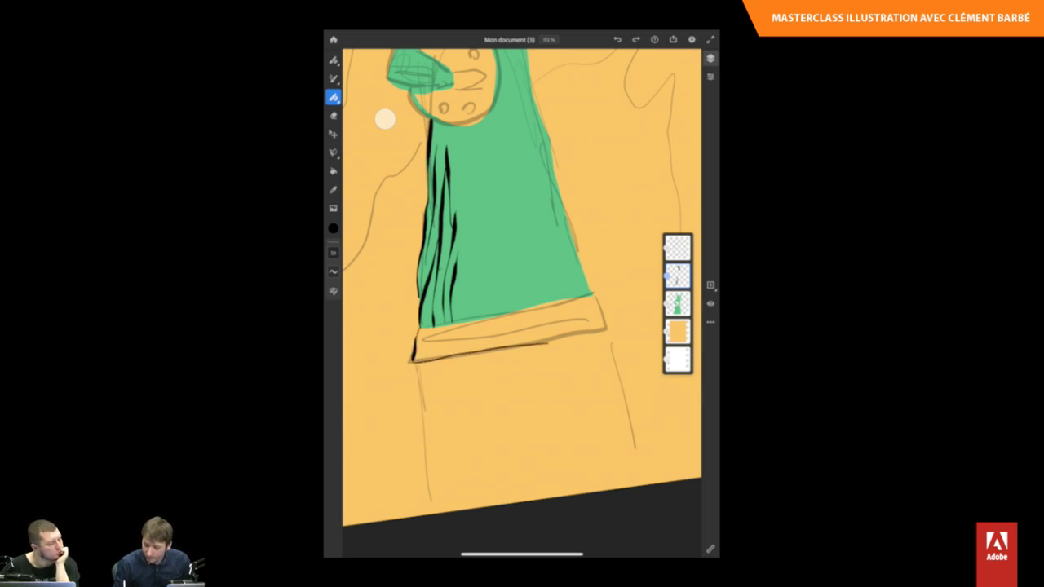
pyautogui.hotkey('ctrl', 'z')
pyautogui.scroll(3, 522, 294)
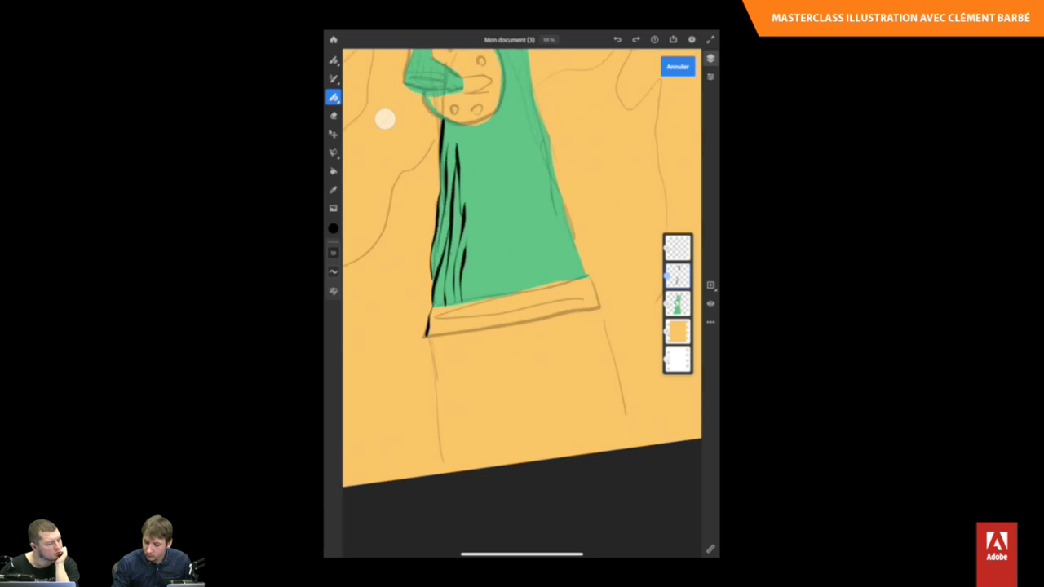
pyautogui.scroll(2, 523, 293)
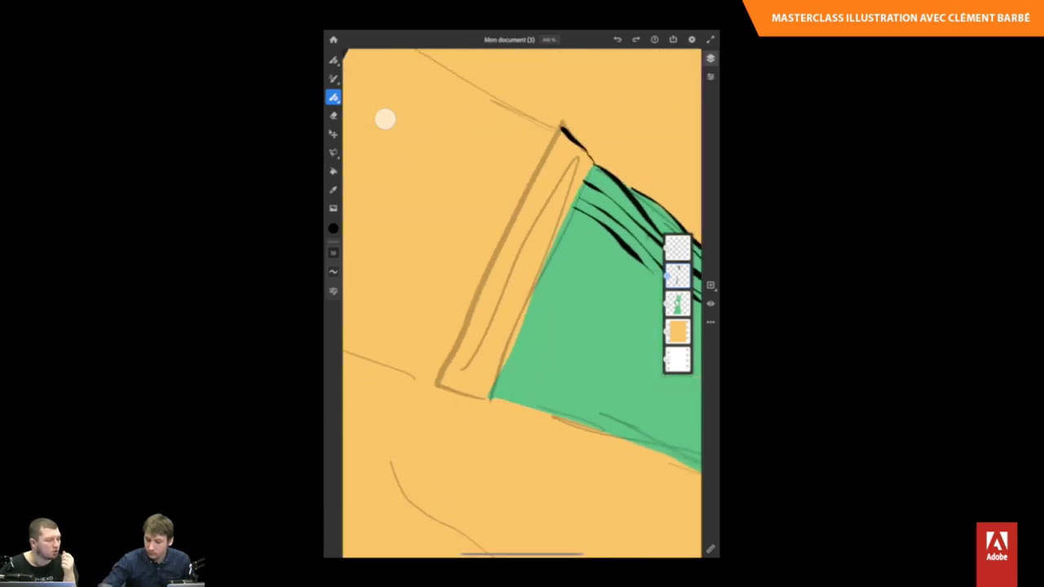
pyautogui.moveTo(552, 136); pyautogui.dragTo(563, 126)
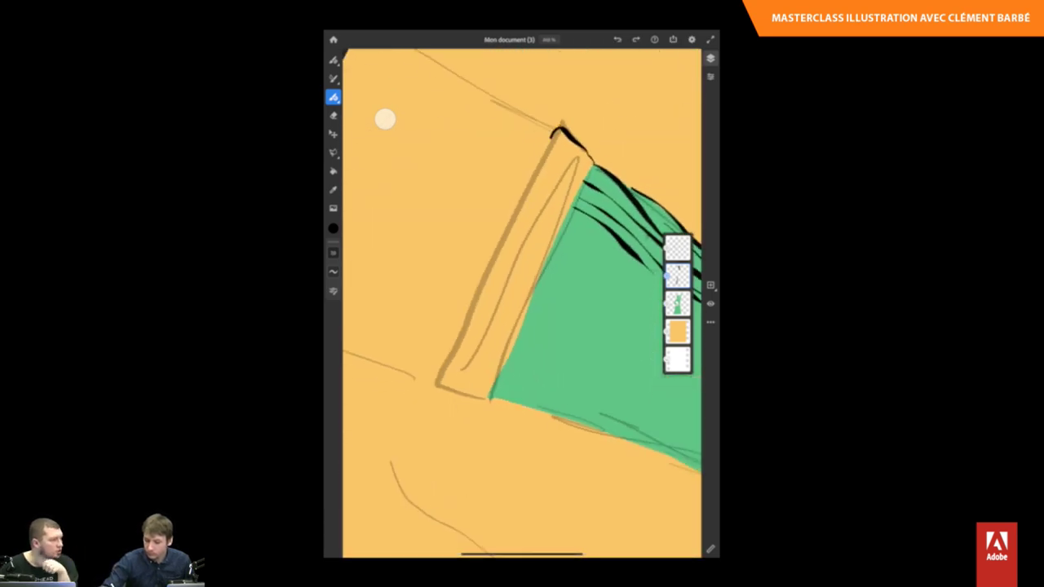
pyautogui.moveTo(541, 163); pyautogui.dragTo(560, 130)
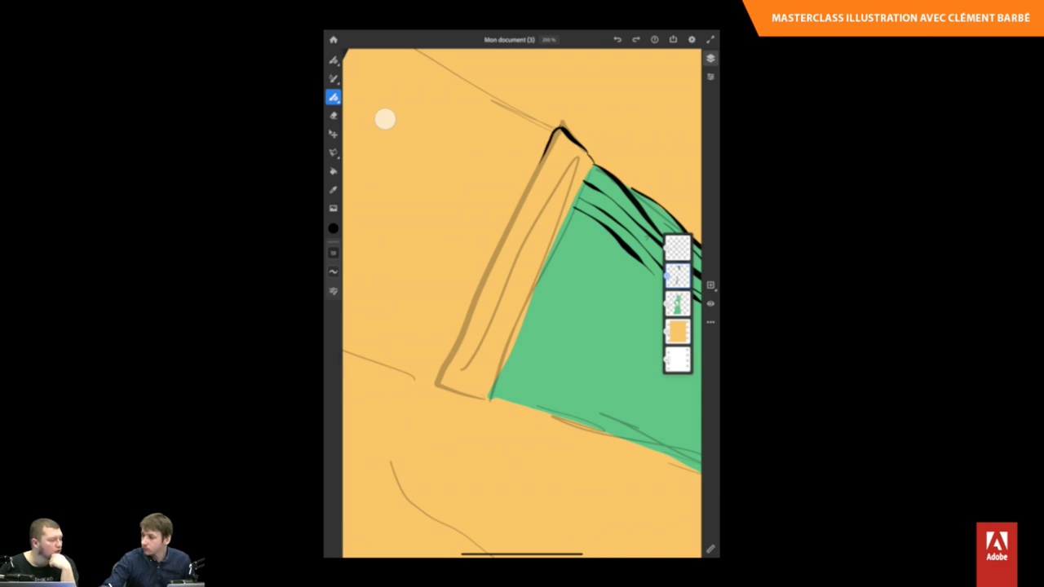
pyautogui.scroll(-3, 522, 293)
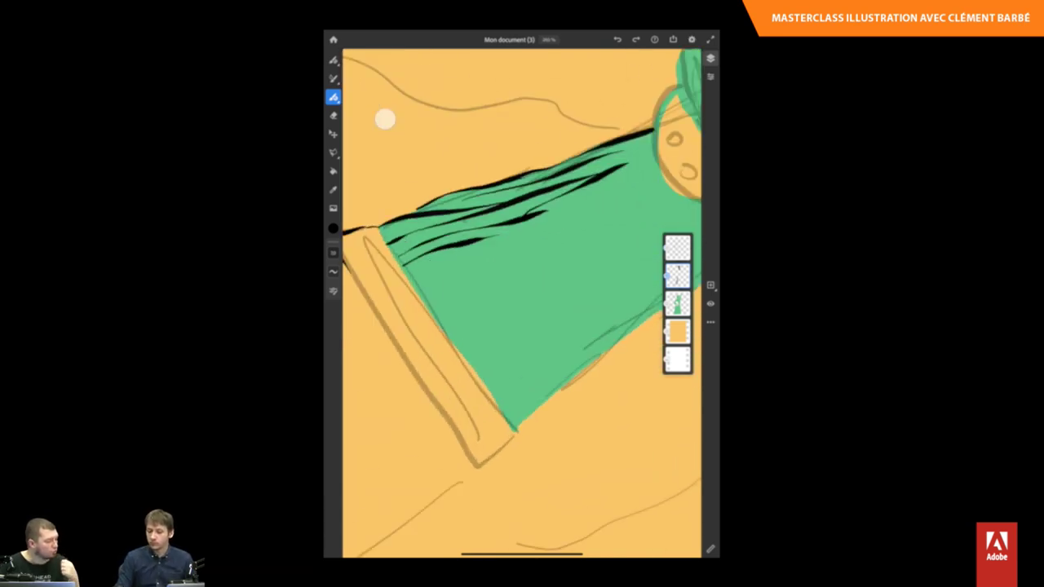
pyautogui.scroll(-2, 522, 293)
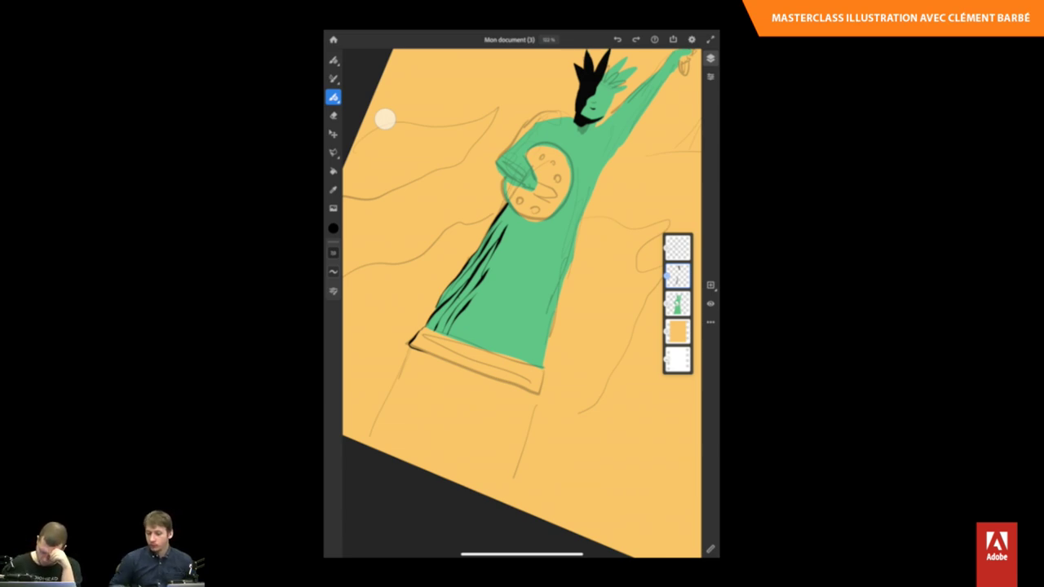
# Fit the statue in view and add an empty layer above the orange background.
pyautogui.hotkey('ctrl', '0')
pyautogui.scroll(-3, 522, 294)
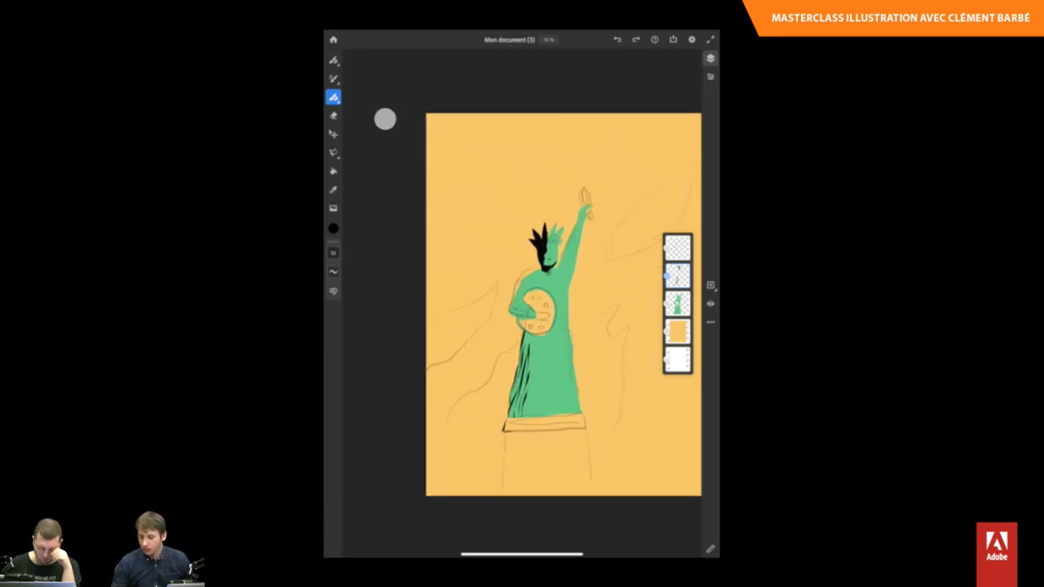
pyautogui.click(677, 330)
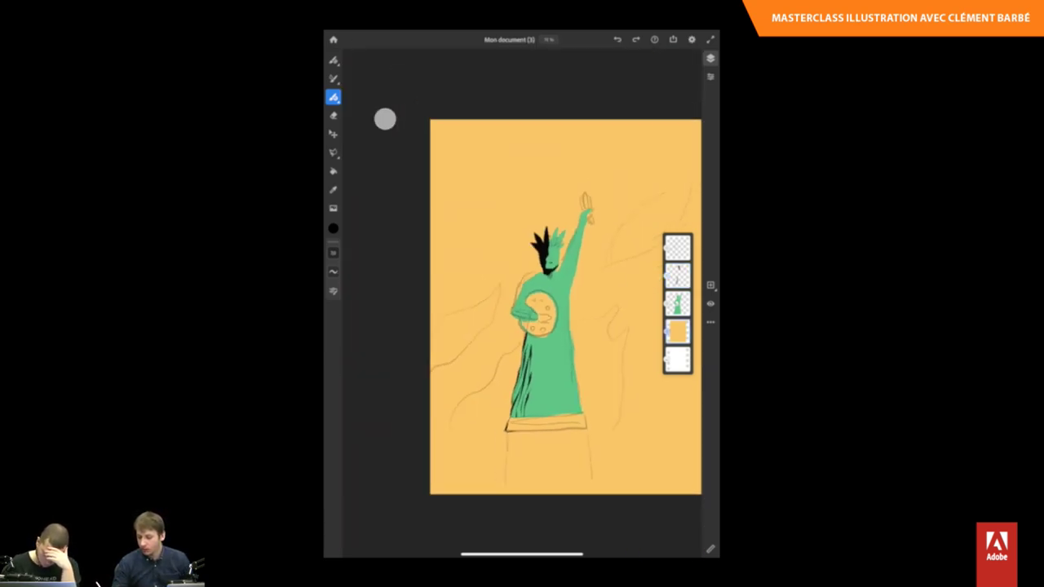
pyautogui.click(711, 285)
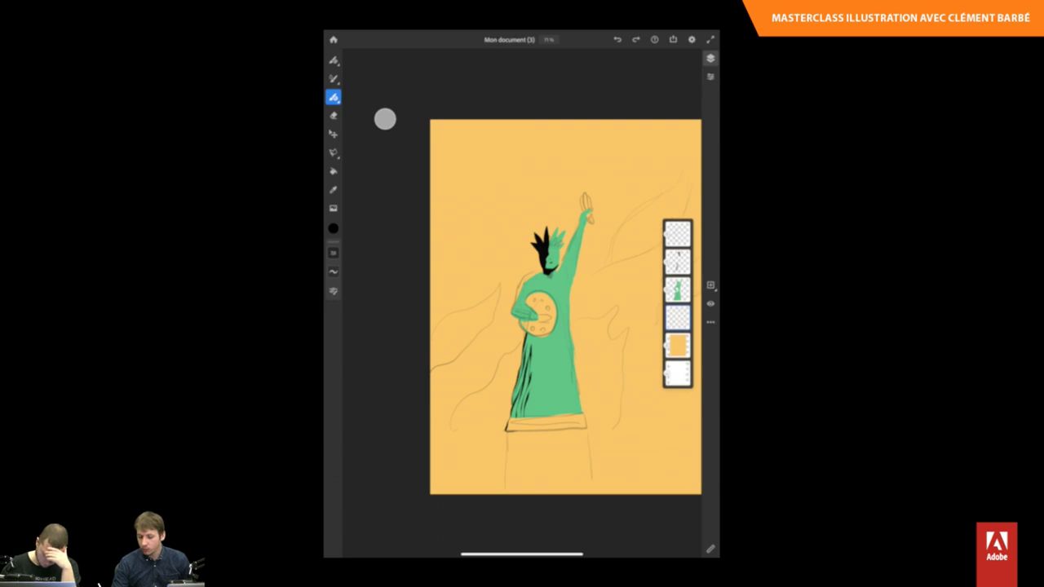
# Make a circular elliptical selection up and to the left of the statue.
pyautogui.click(333, 152)
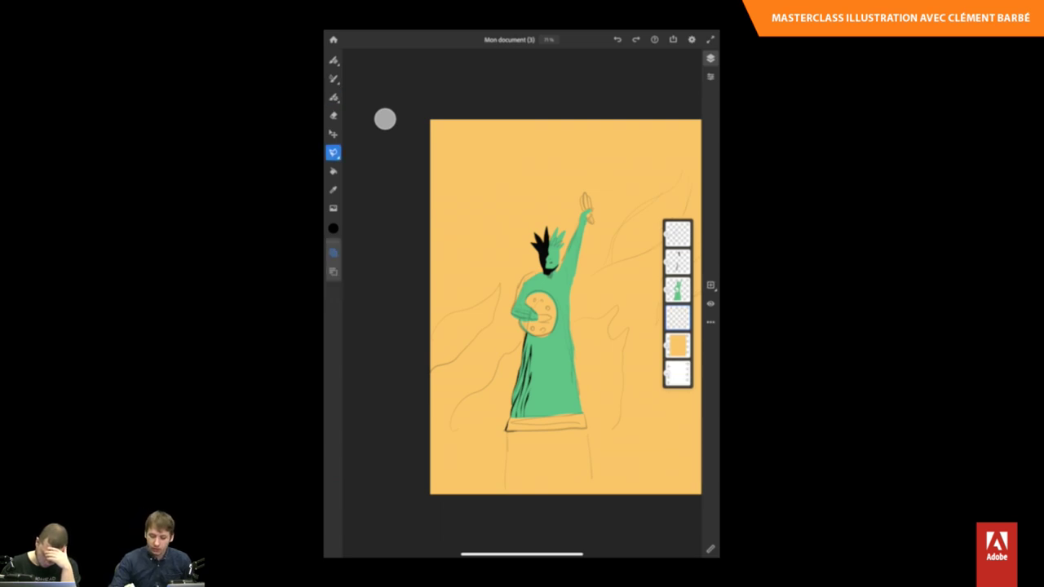
pyautogui.click(333, 152)
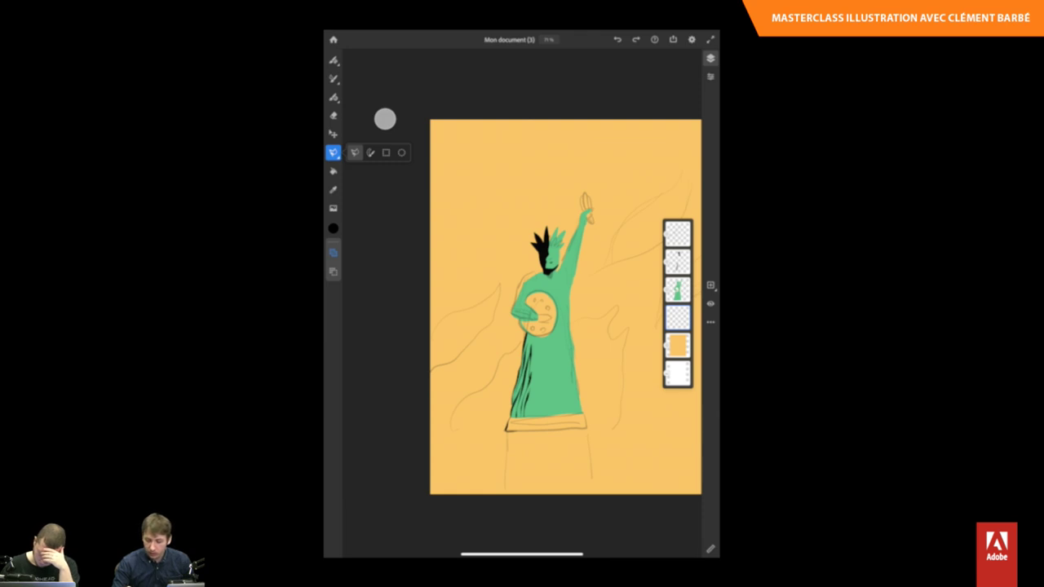
pyautogui.click(402, 152)
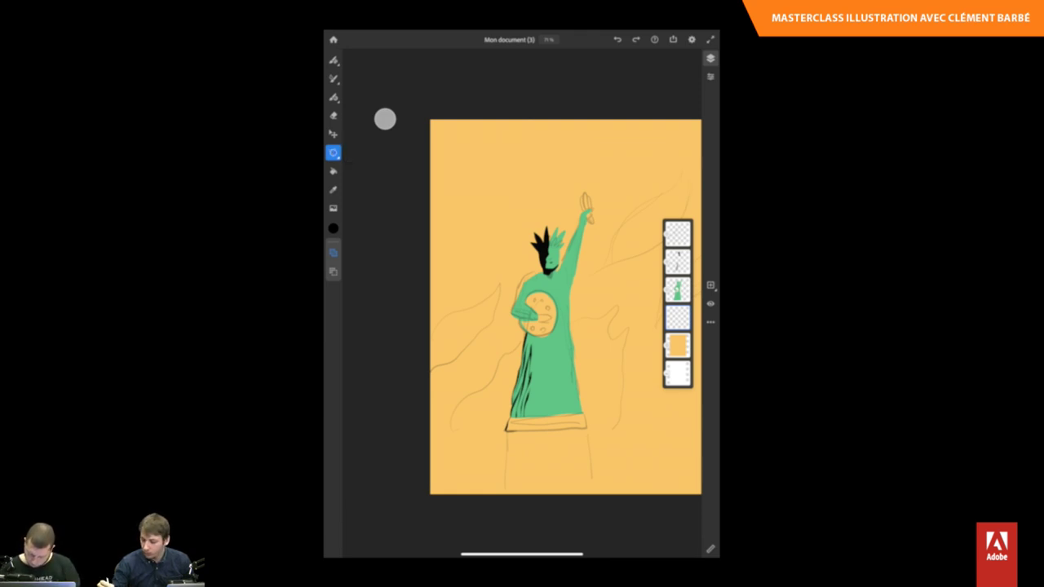
pyautogui.moveTo(478, 182)
pyautogui.mouseDown()
pyautogui.moveTo(513, 224)
pyautogui.moveTo(525, 209)
pyautogui.moveTo(533, 240)
pyautogui.moveTo(502, 240)
pyautogui.mouseUp()
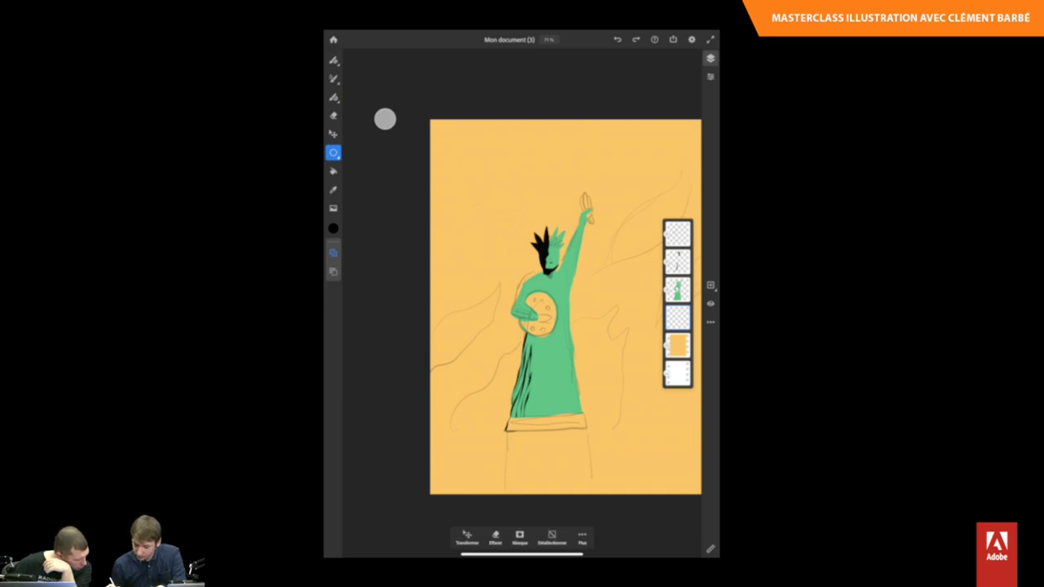
pyautogui.moveTo(462, 181); pyautogui.dragTo(509, 226)
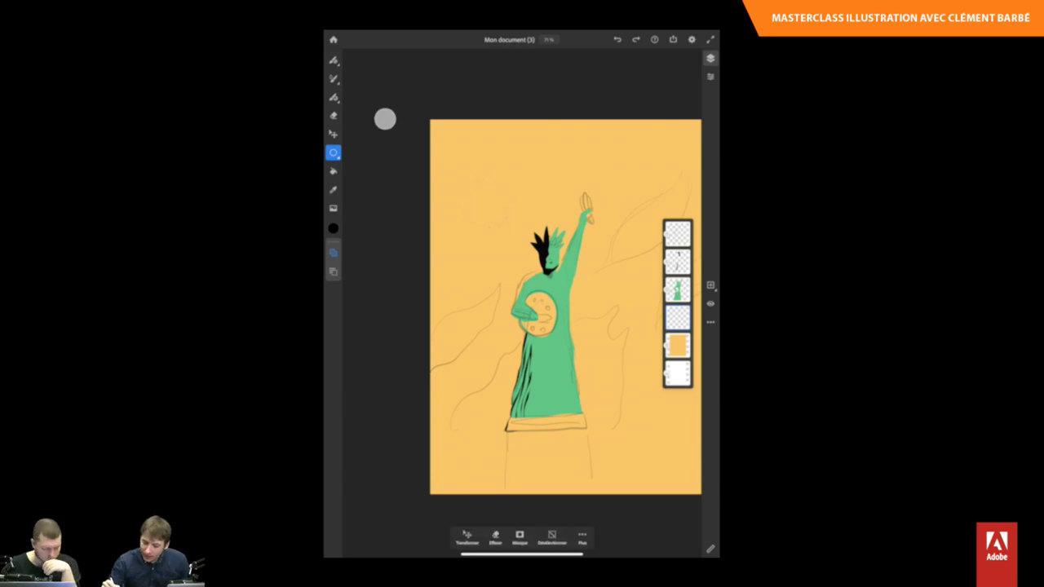
# Fill the circular selection with black, then deselect it.
pyautogui.click(333, 171)
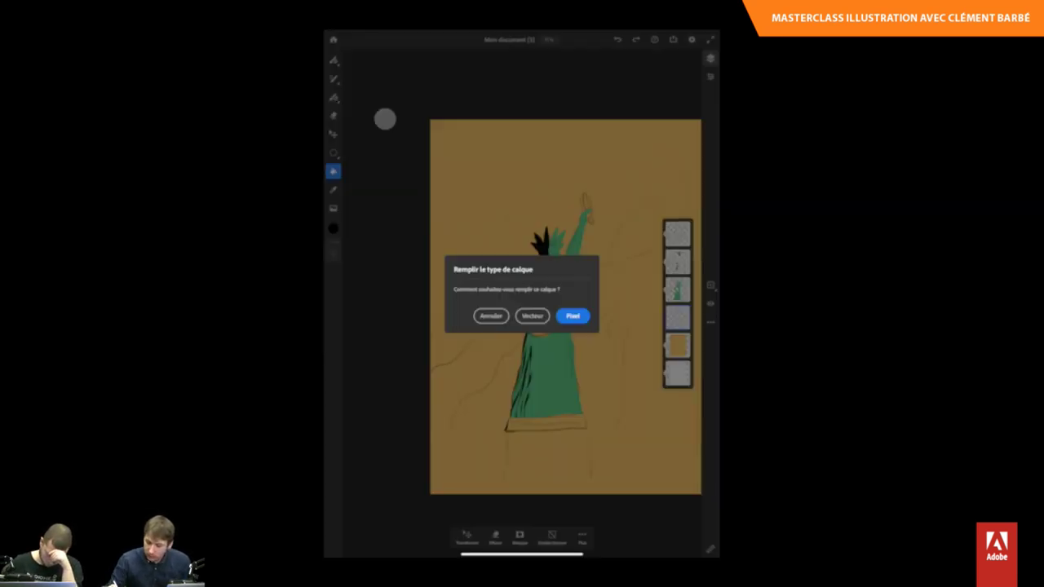
pyautogui.click(533, 316)
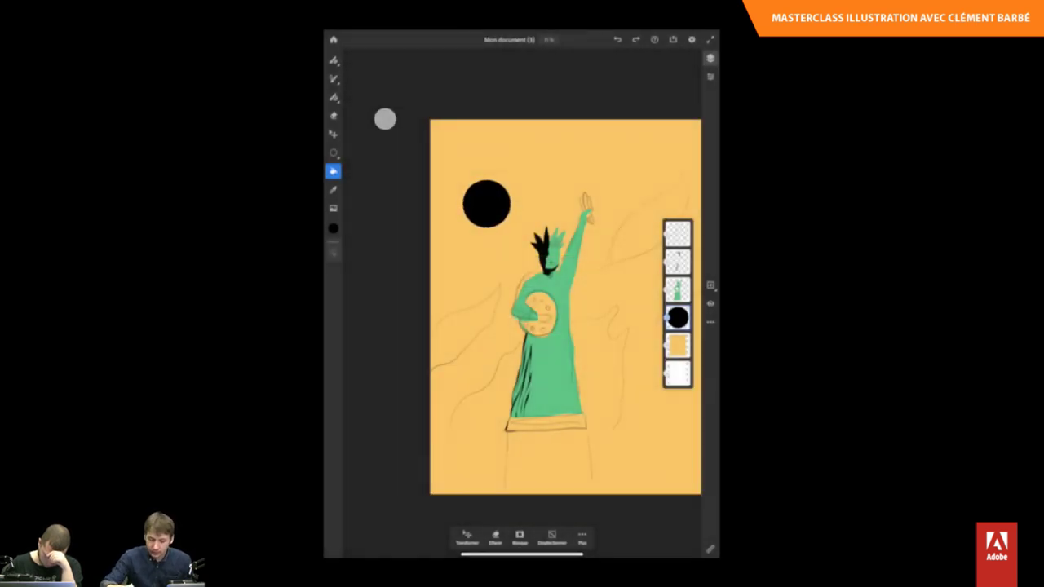
pyautogui.click(333, 152)
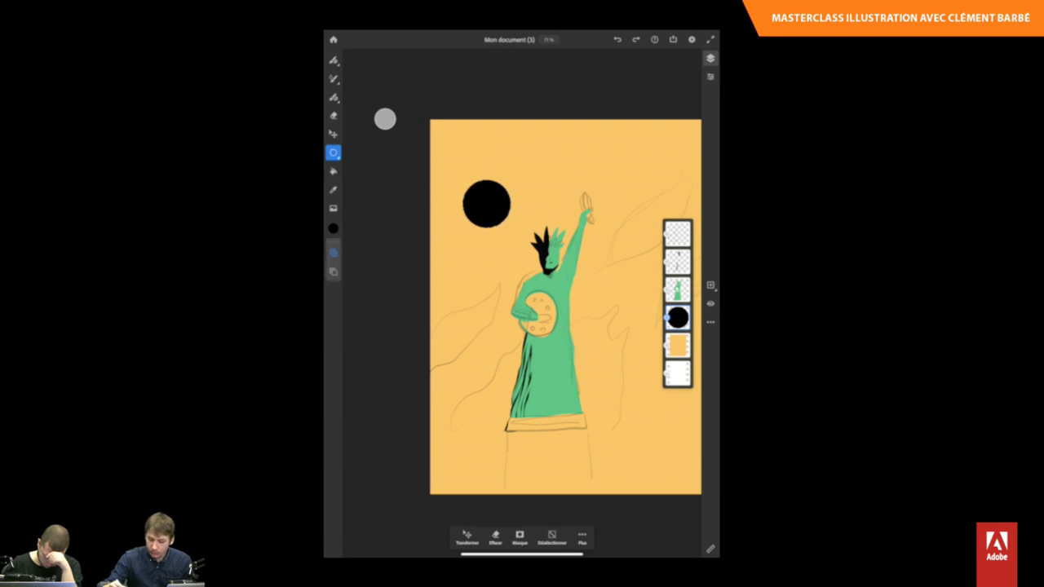
pyautogui.hotkey('ctrl', 'd')
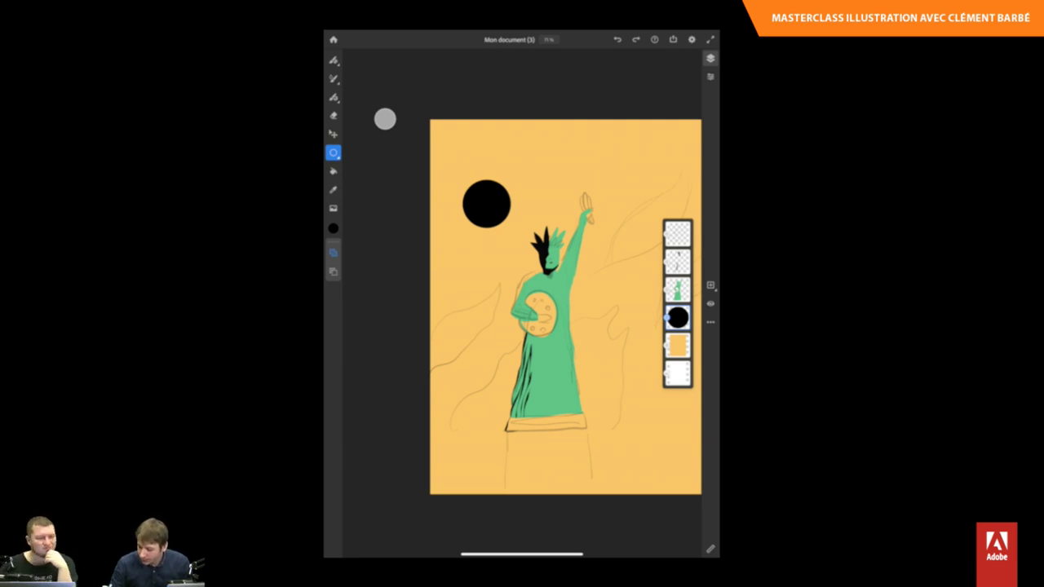
# Pick a pale pink colour, then shift it toward beige-orange.
pyautogui.scroll(-3, 566, 307)
pyautogui.scroll(2, 571, 319)
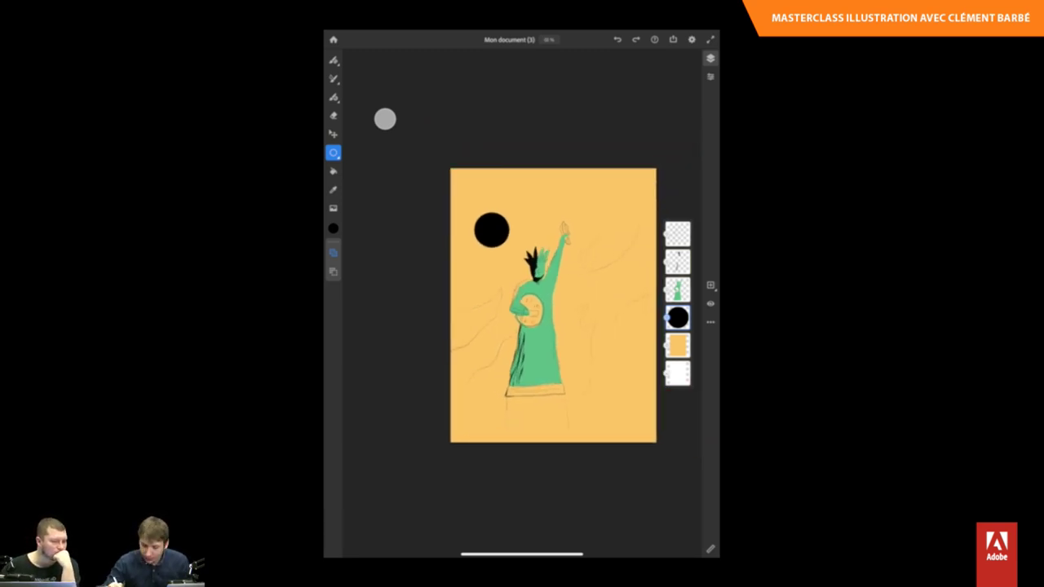
pyautogui.click(333, 229)
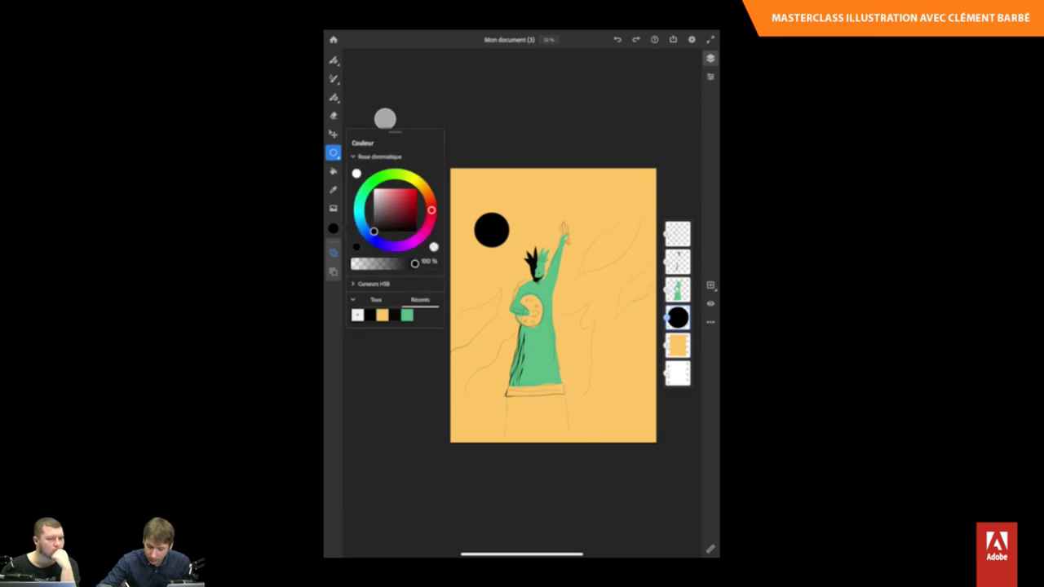
pyautogui.click(382, 196)
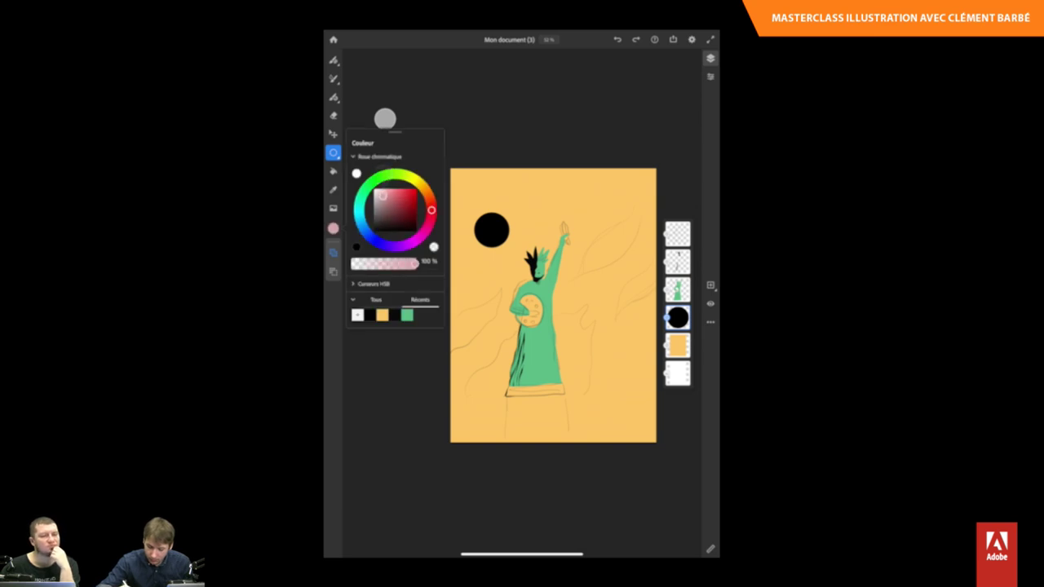
pyautogui.moveTo(430, 210); pyautogui.dragTo(424, 188)
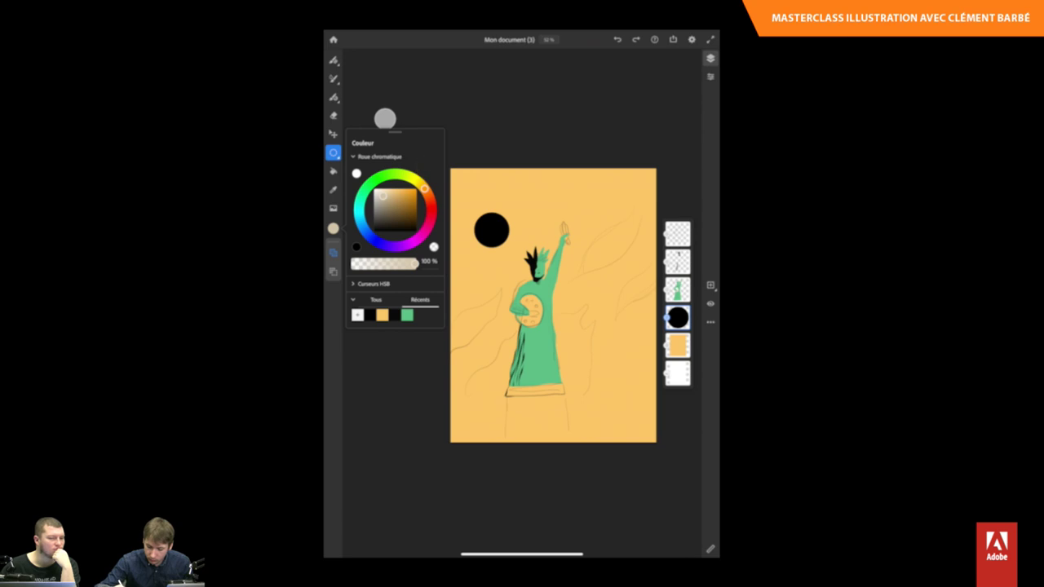
pyautogui.click(333, 189)
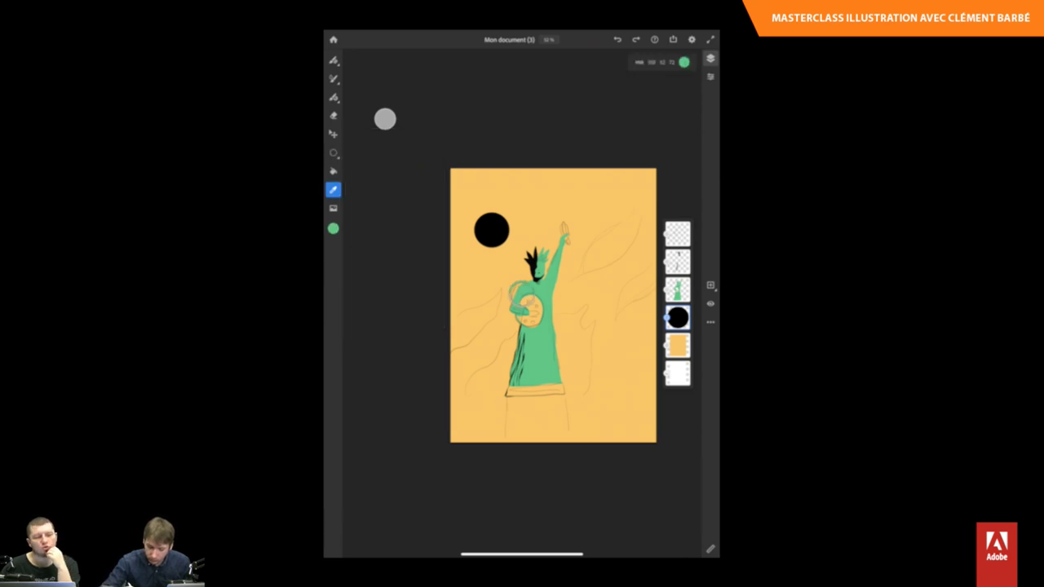
pyautogui.click(522, 298)
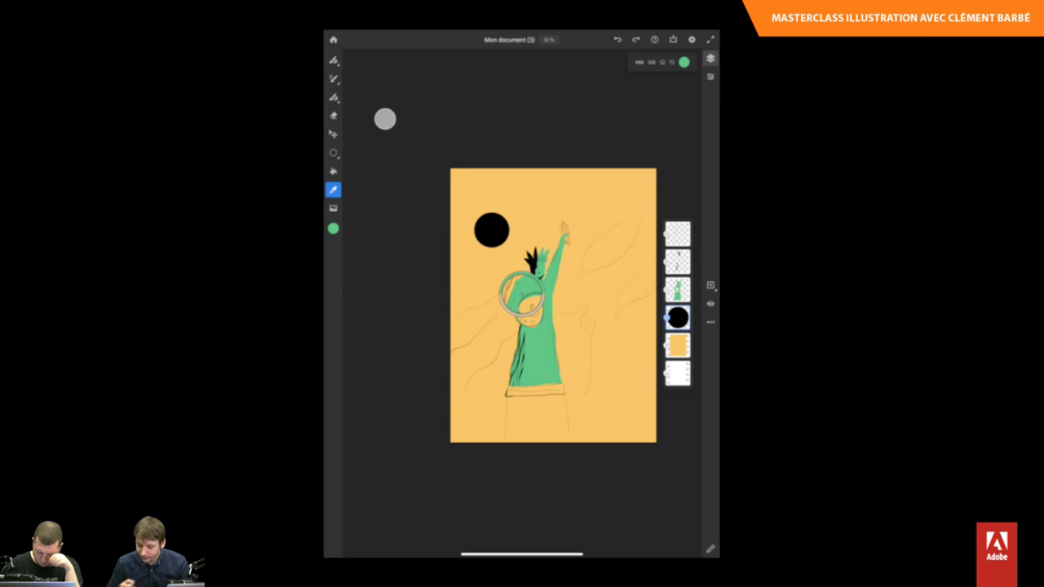
# Eyedrop orange from the raised arm and fill the black circle with it.
pyautogui.scroll(3, 522, 295)
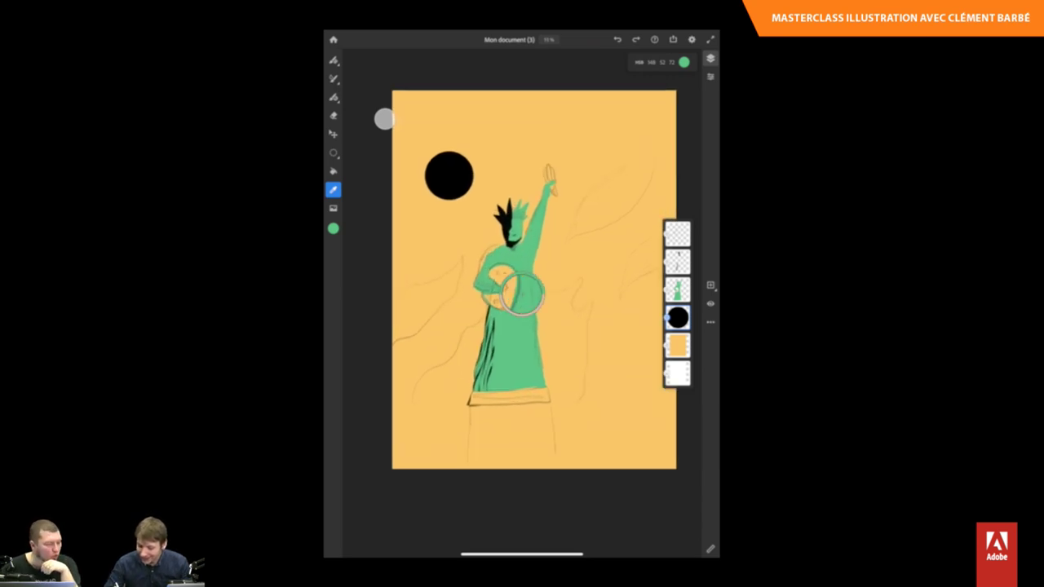
pyautogui.moveTo(523, 292); pyautogui.dragTo(566, 217)
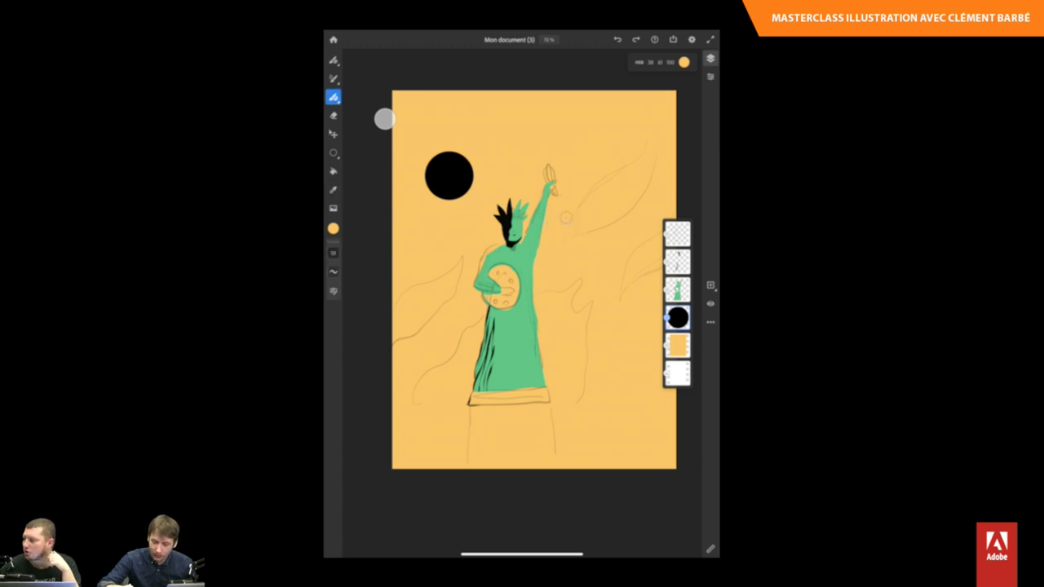
pyautogui.click(333, 171)
pyautogui.click(449, 176)
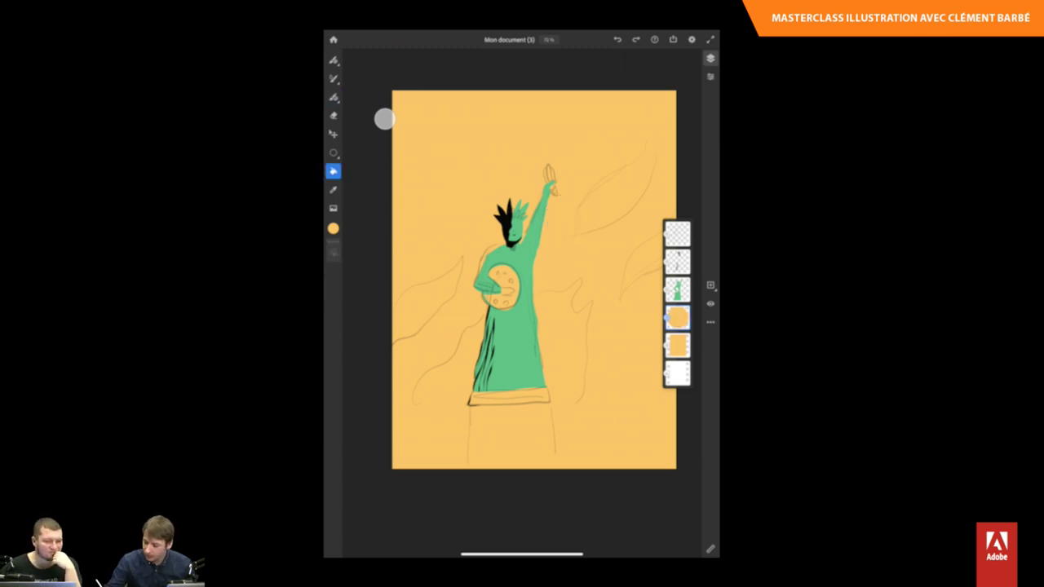
# Add a layer above the orange background and set the brush colour to blue.
pyautogui.click(677, 345)
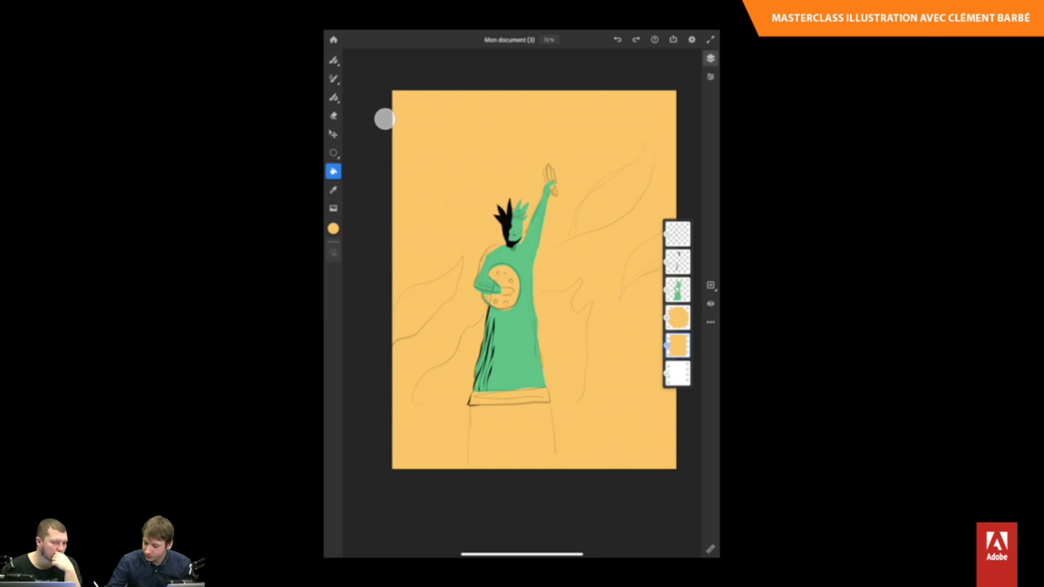
pyautogui.click(710, 285)
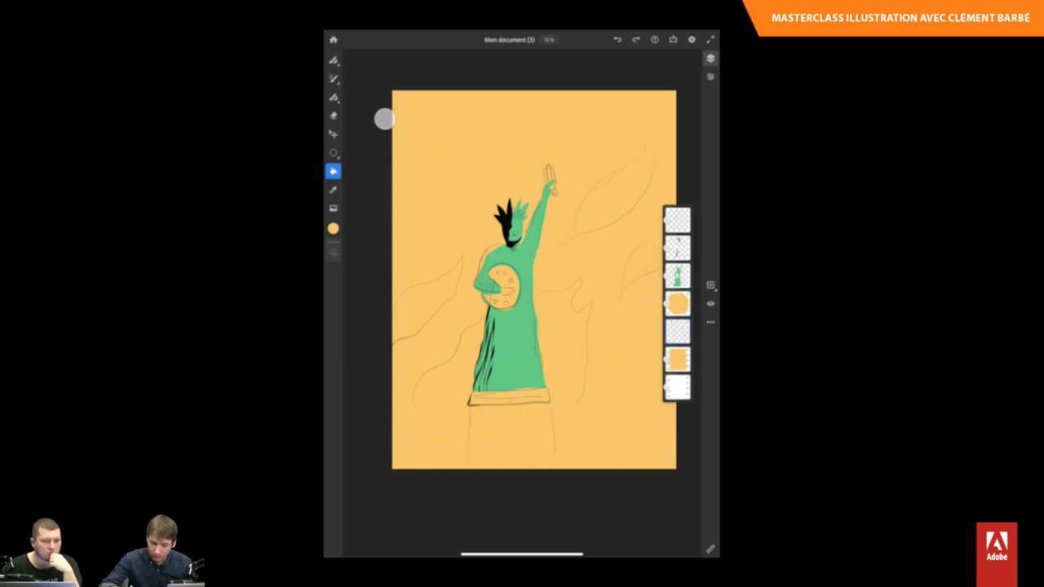
pyautogui.click(333, 98)
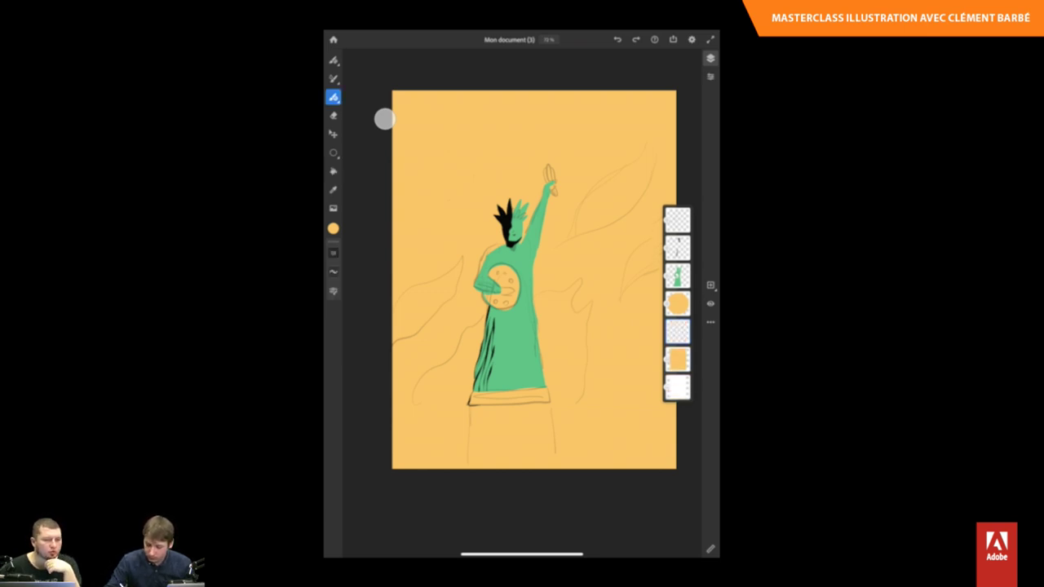
pyautogui.click(333, 228)
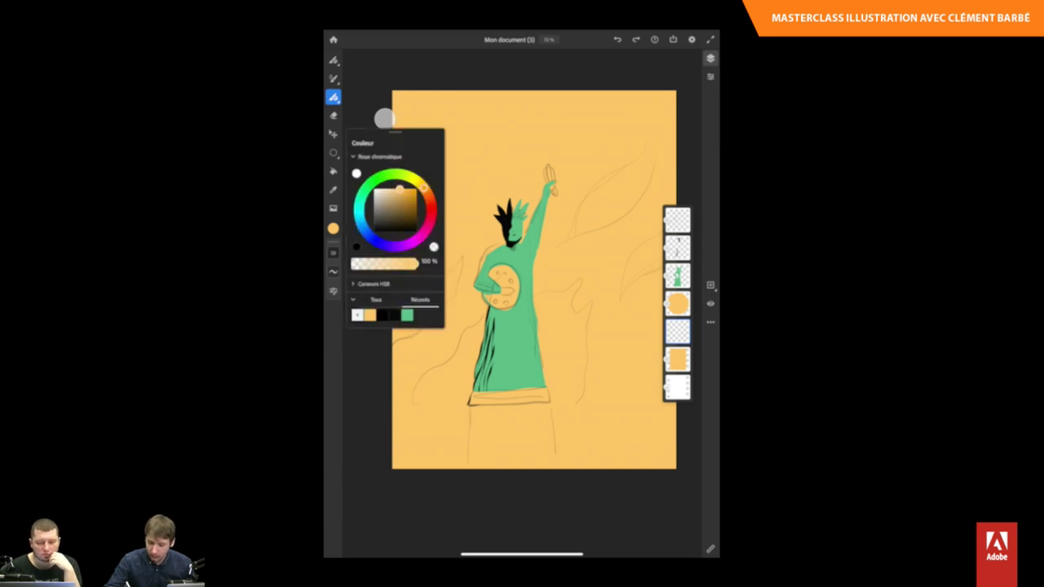
pyautogui.moveTo(423, 188); pyautogui.dragTo(360, 221)
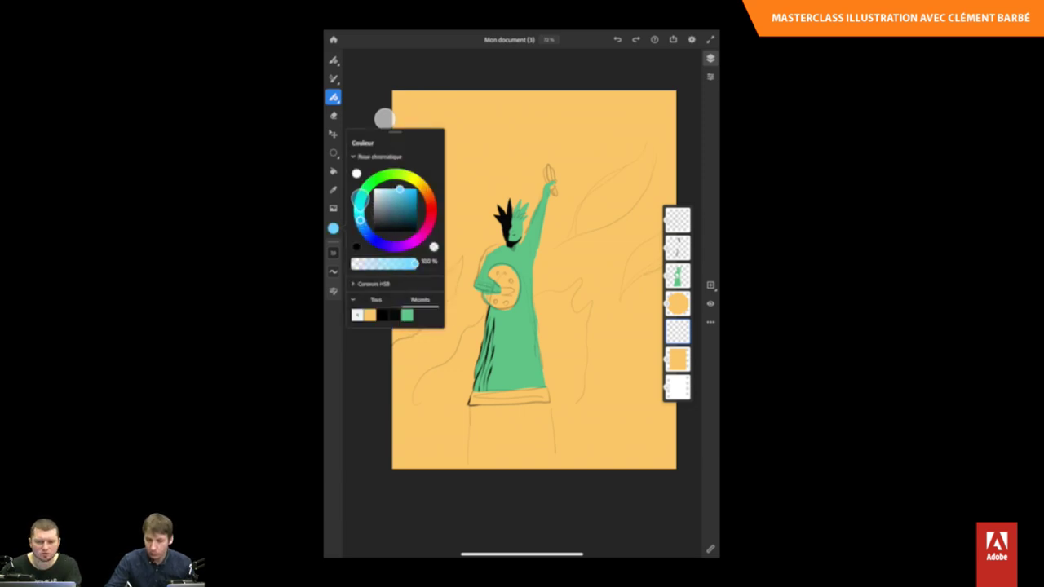
pyautogui.moveTo(400, 189); pyautogui.dragTo(397, 195)
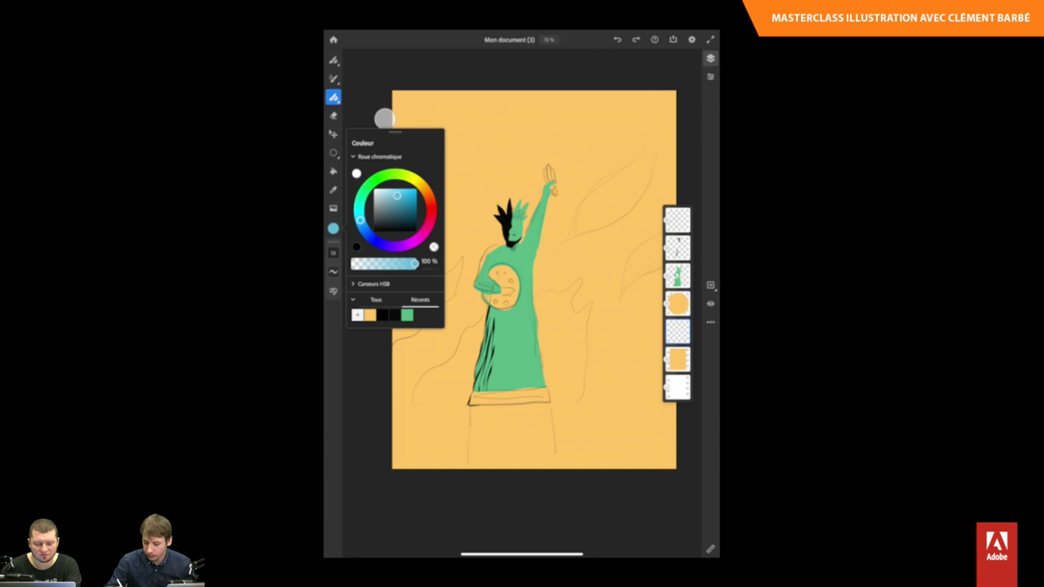
# Brush a blue jagged zigzag line beside the statue, extending to the right edge.
pyautogui.moveTo(535, 280); pyautogui.dragTo(576, 321)
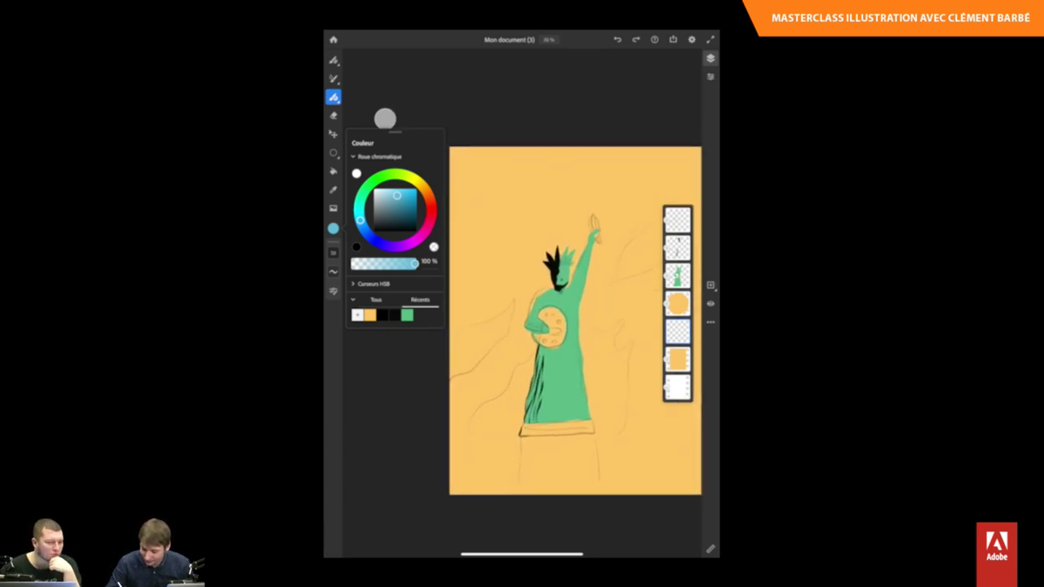
pyautogui.click(333, 229)
pyautogui.moveTo(447, 346)
pyautogui.mouseDown()
pyautogui.moveTo(503, 309)
pyautogui.moveTo(486, 351)
pyautogui.moveTo(603, 275)
pyautogui.mouseUp()
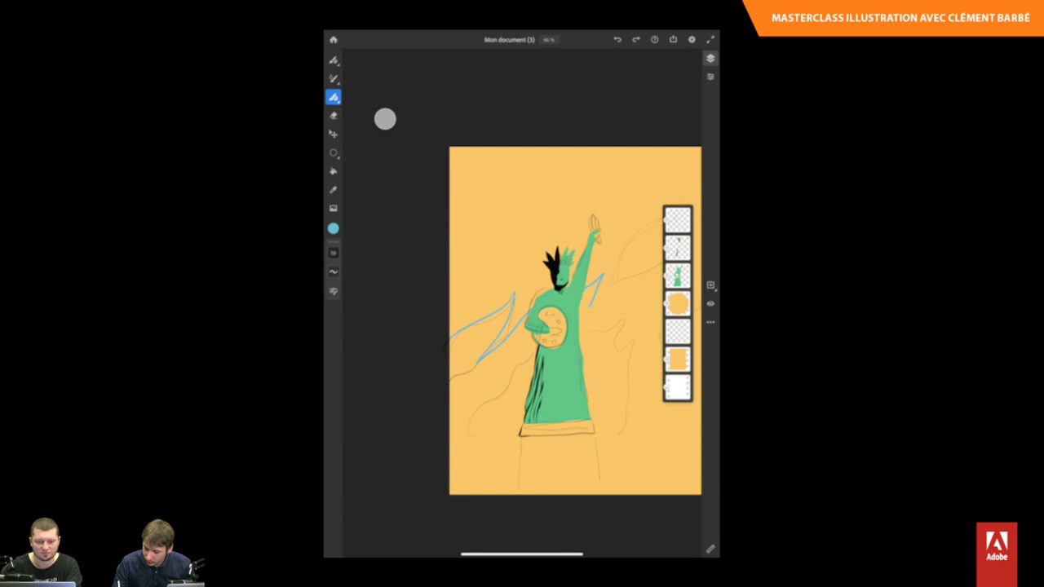
pyautogui.scroll(5, 473, 310)
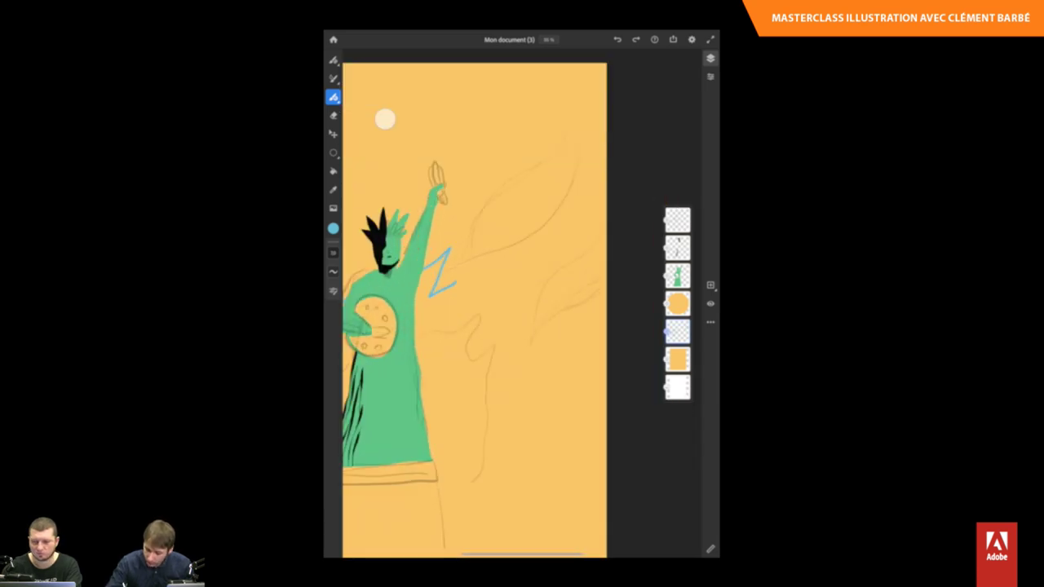
pyautogui.moveTo(456, 281)
pyautogui.mouseDown()
pyautogui.moveTo(530, 246)
pyautogui.moveTo(508, 292)
pyautogui.moveTo(525, 289)
pyautogui.moveTo(606, 227)
pyautogui.mouseUp()
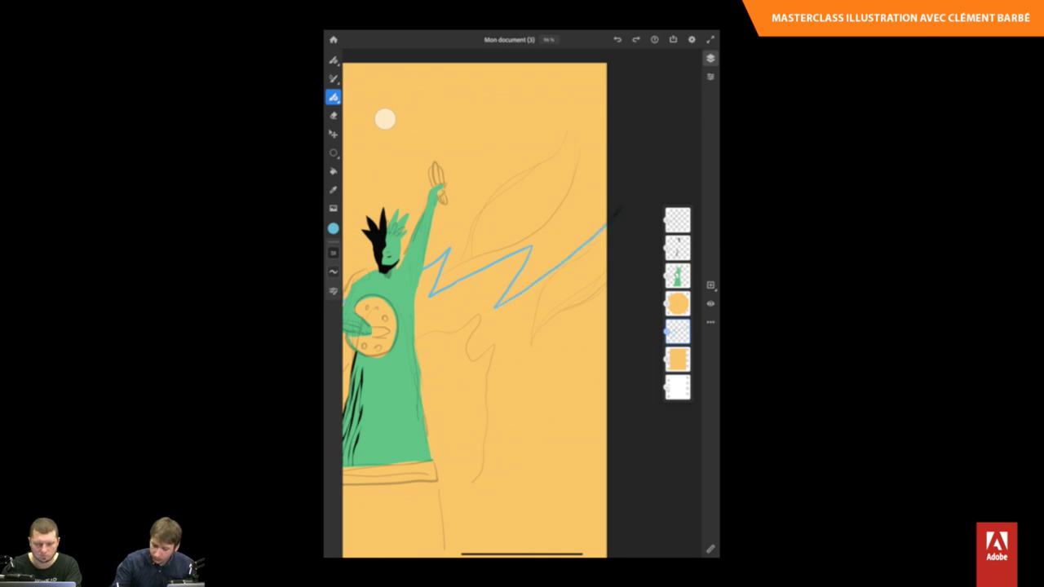
pyautogui.click(333, 171)
# Fill the sky above the zigzag with blue.
pyautogui.click(489, 163)
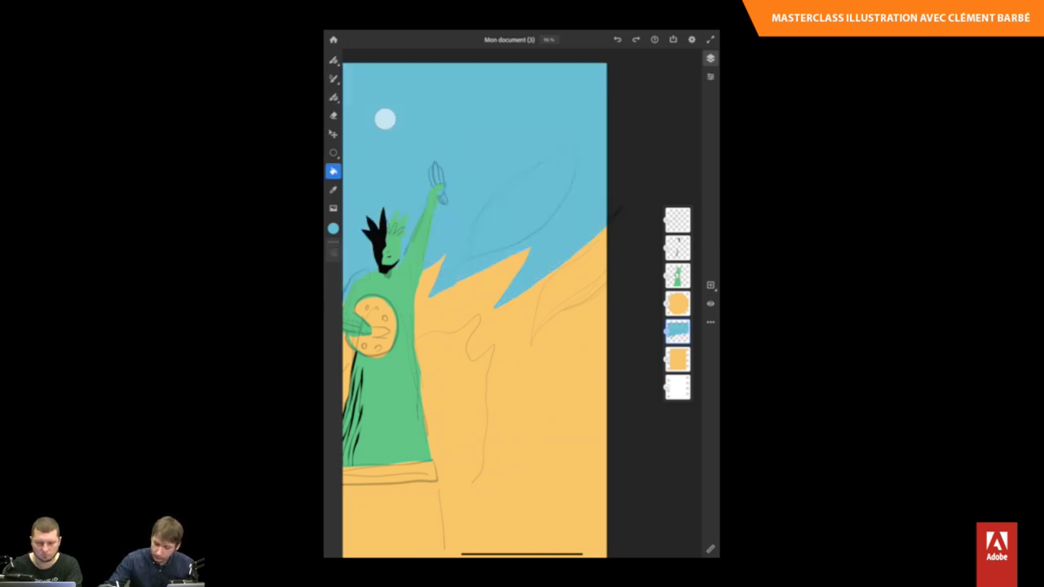
pyautogui.scroll(-5, 473, 310)
pyautogui.scroll(4, 474, 310)
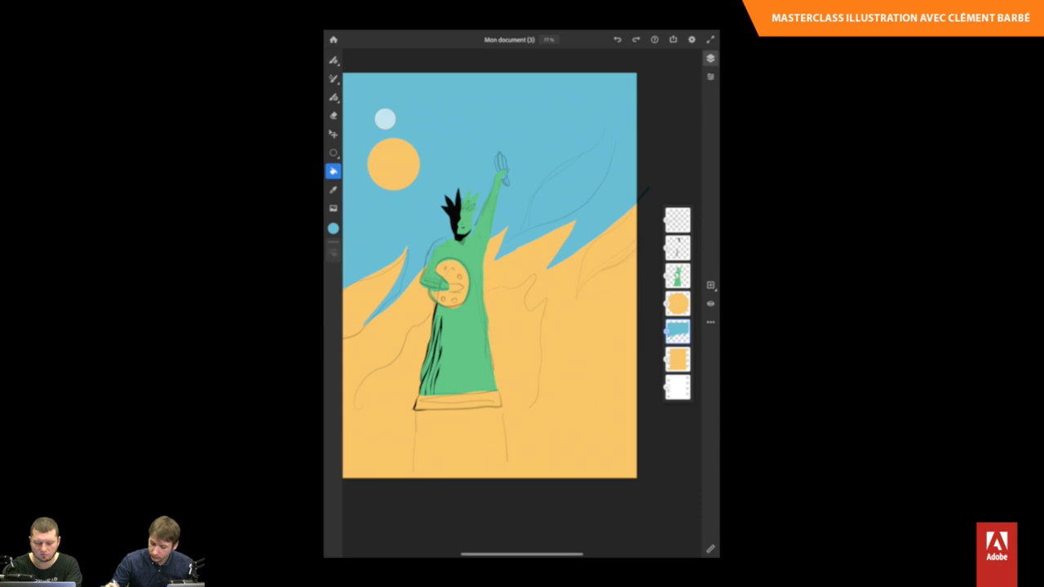
# On the dark details layer, darken the palette's lower right edge in black.
pyautogui.click(677, 247)
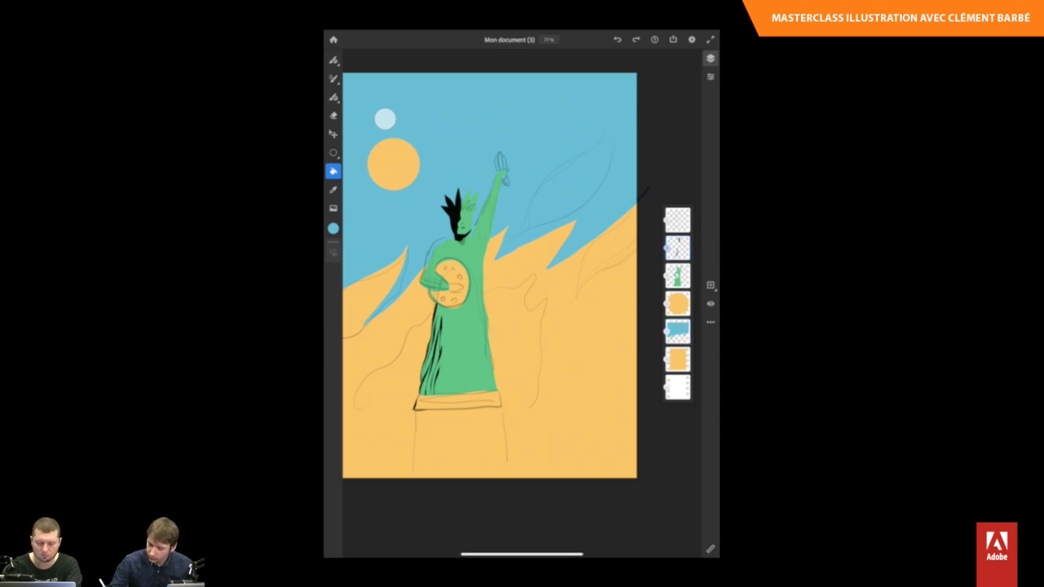
pyautogui.click(333, 96)
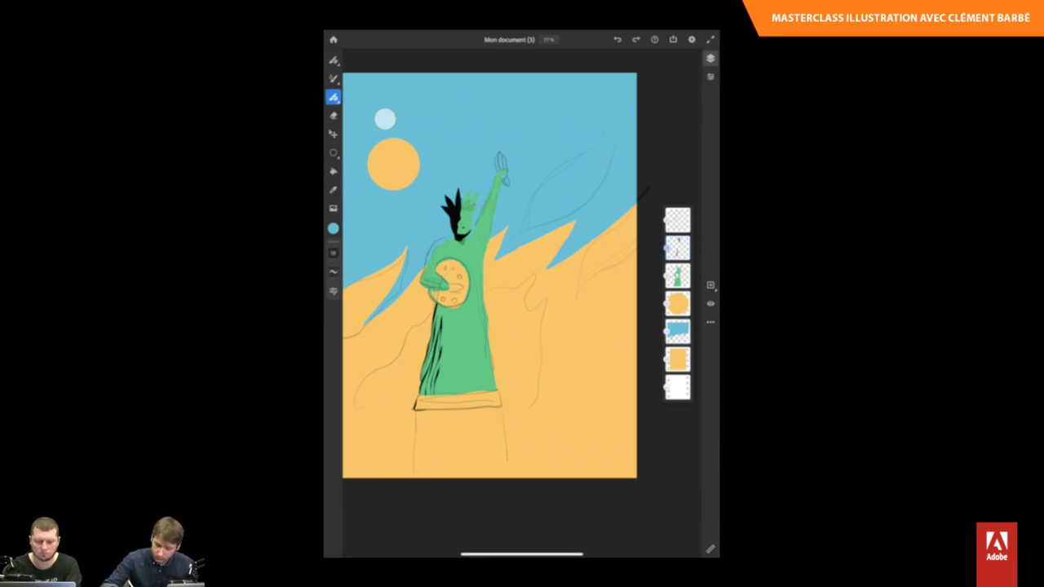
pyautogui.click(333, 228)
pyautogui.click(395, 315)
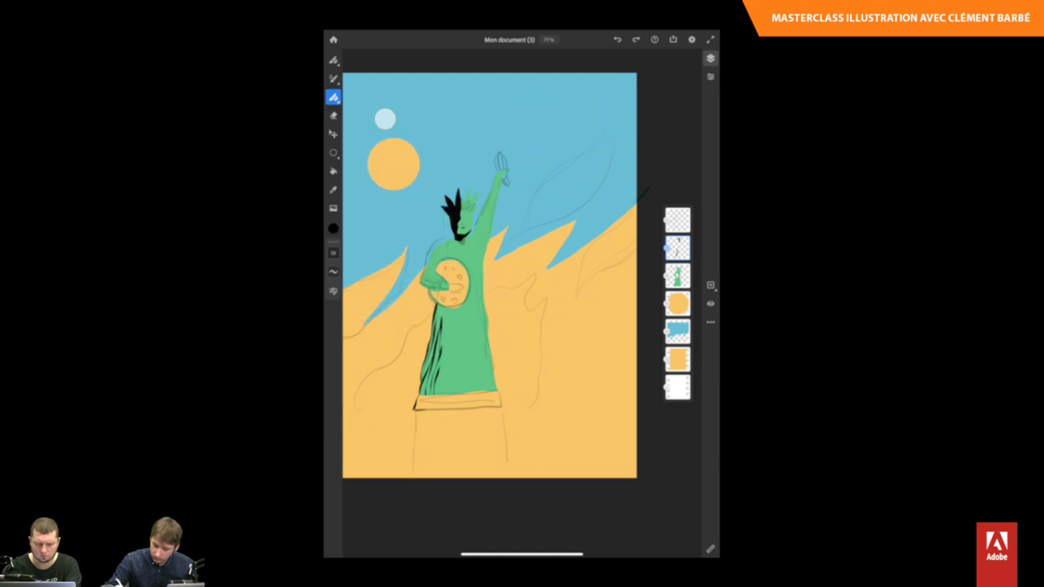
pyautogui.click(333, 228)
pyautogui.scroll(3, 522, 294)
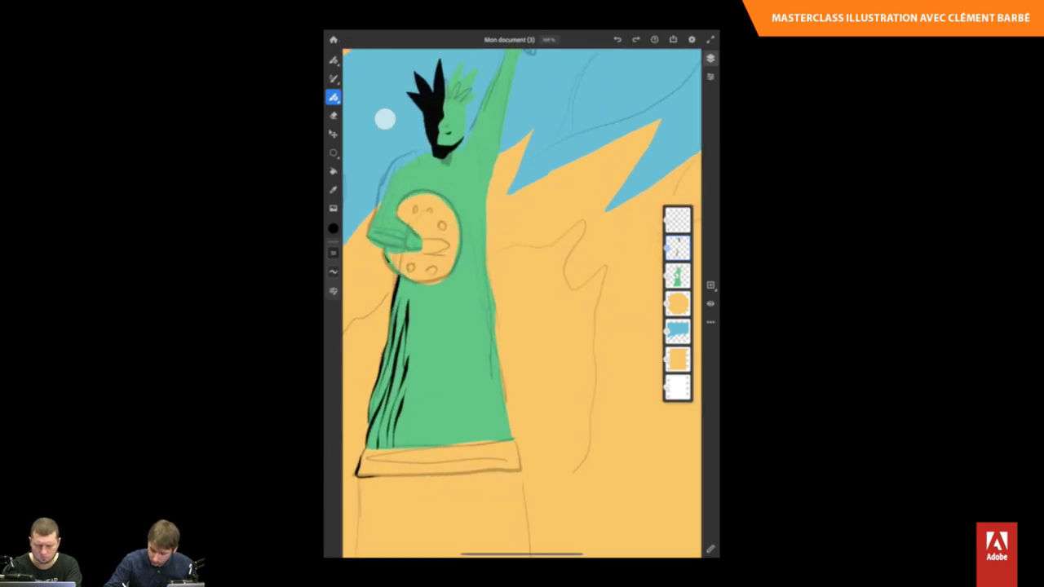
pyautogui.moveTo(398, 275)
pyautogui.mouseDown()
pyautogui.moveTo(425, 286)
pyautogui.moveTo(396, 292)
pyautogui.moveTo(414, 282)
pyautogui.mouseUp()
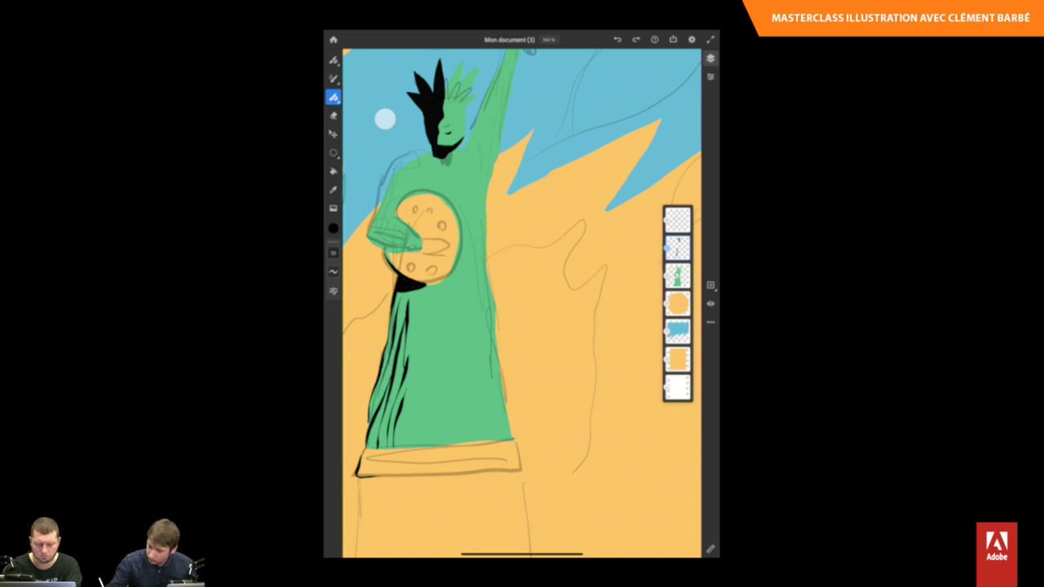
# Add a layer above the orange sun layer and set the brush colour to red.
pyautogui.click(678, 303)
pyautogui.click(710, 285)
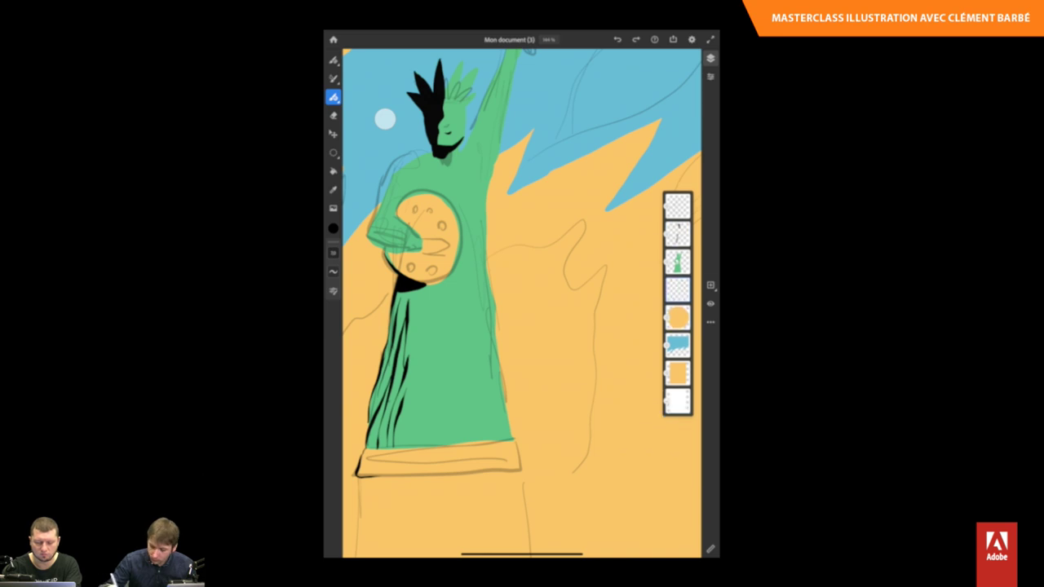
pyautogui.click(333, 97)
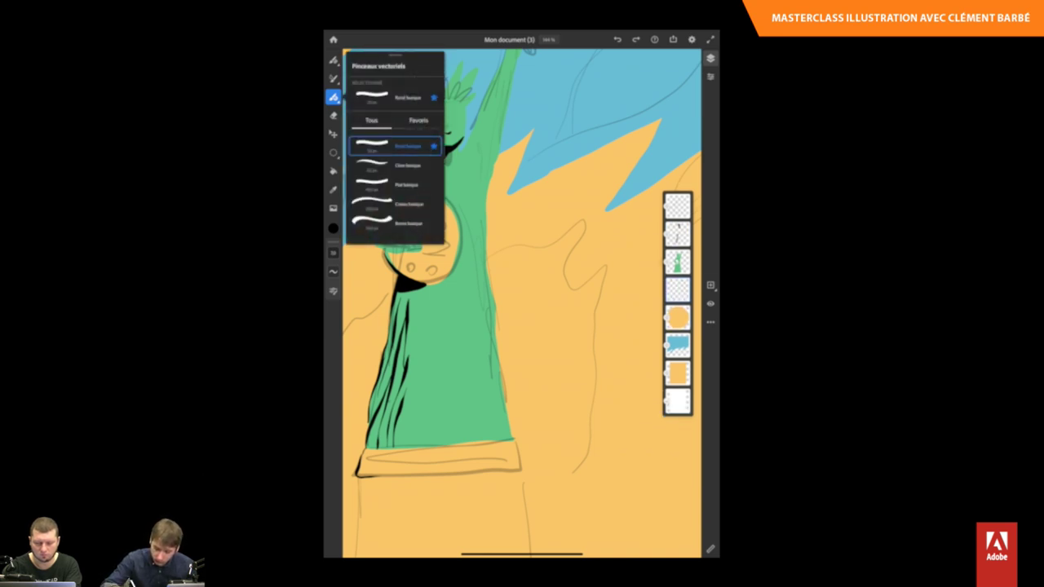
pyautogui.click(333, 229)
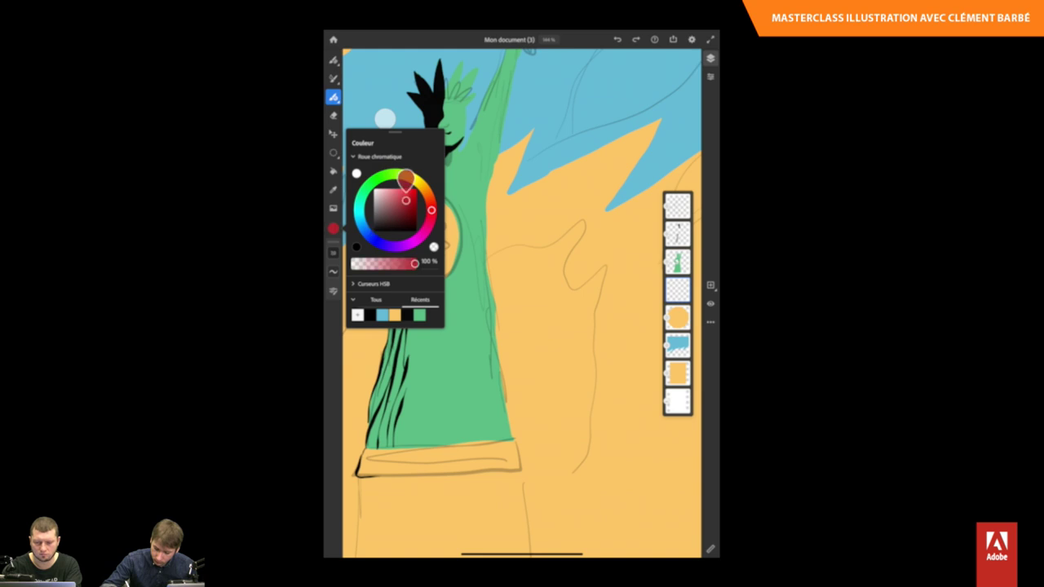
pyautogui.moveTo(411, 177)
pyautogui.mouseDown()
pyautogui.moveTo(431, 210)
pyautogui.moveTo(430, 199)
pyautogui.mouseUp()
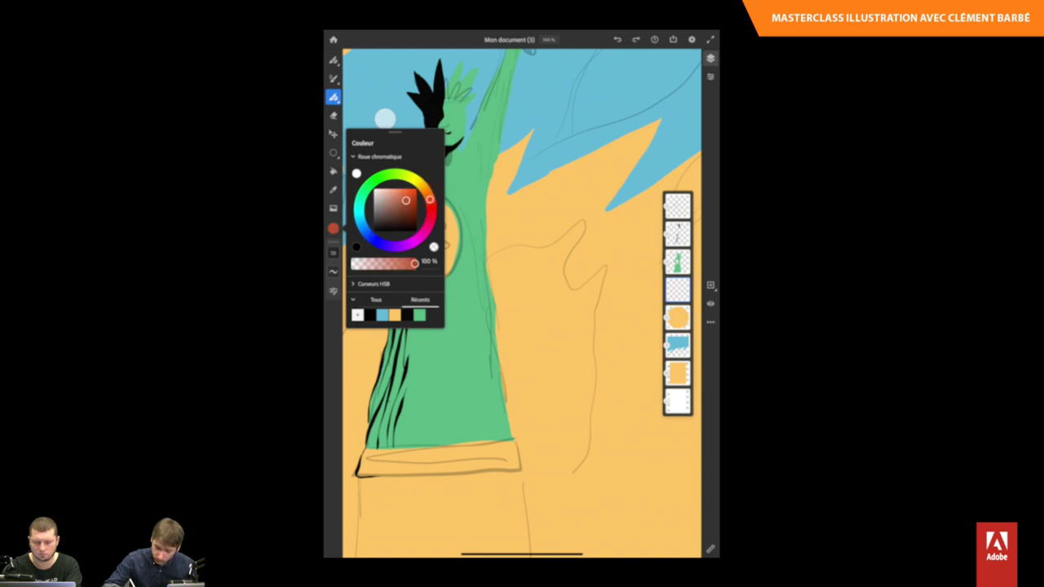
# Enlarge the brush and dab four red dots on the palette.
pyautogui.click(333, 252)
pyautogui.moveTo(351, 278); pyautogui.dragTo(351, 256)
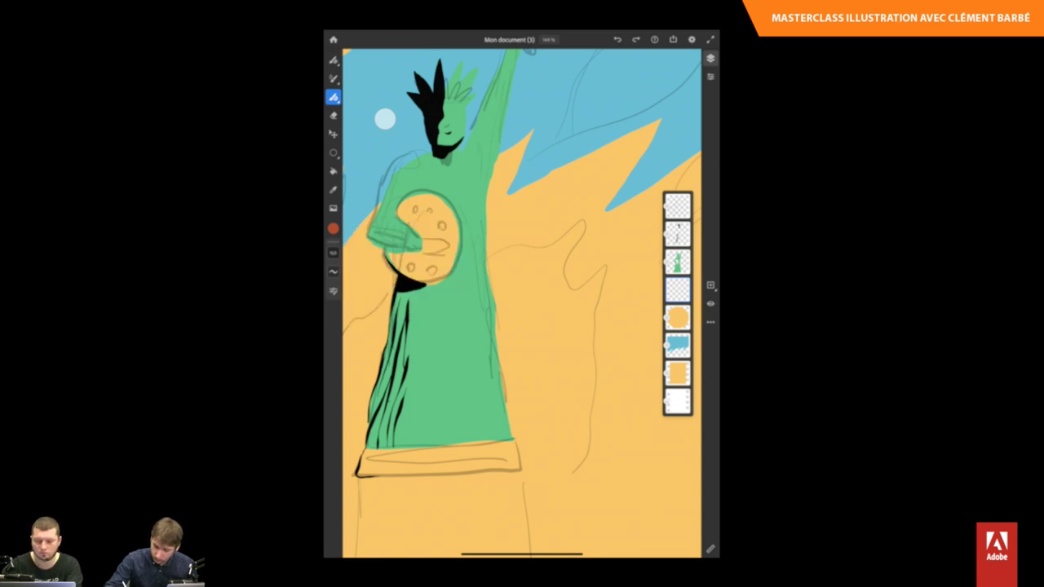
pyautogui.click(432, 211)
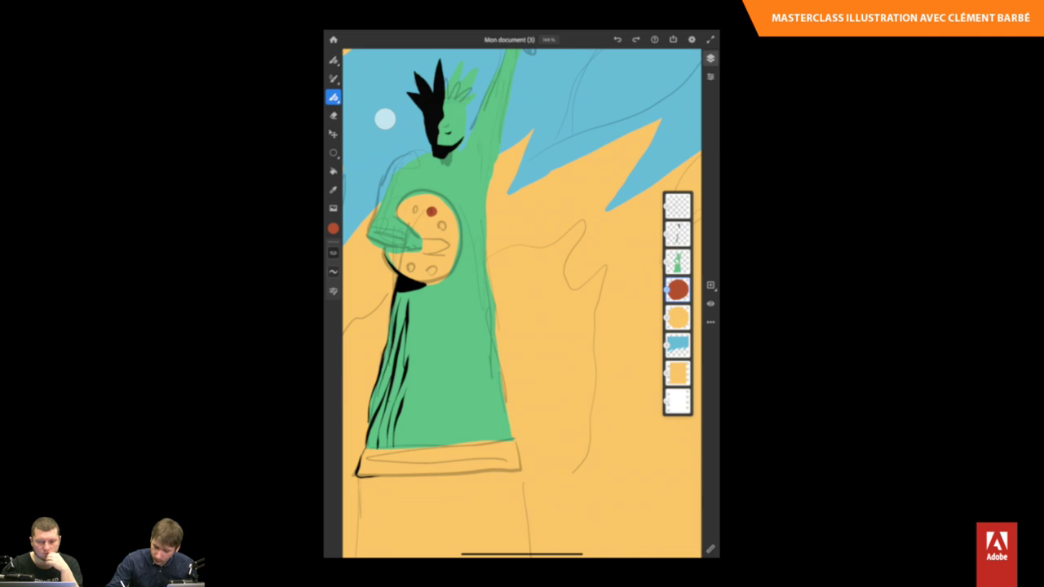
pyautogui.click(445, 230)
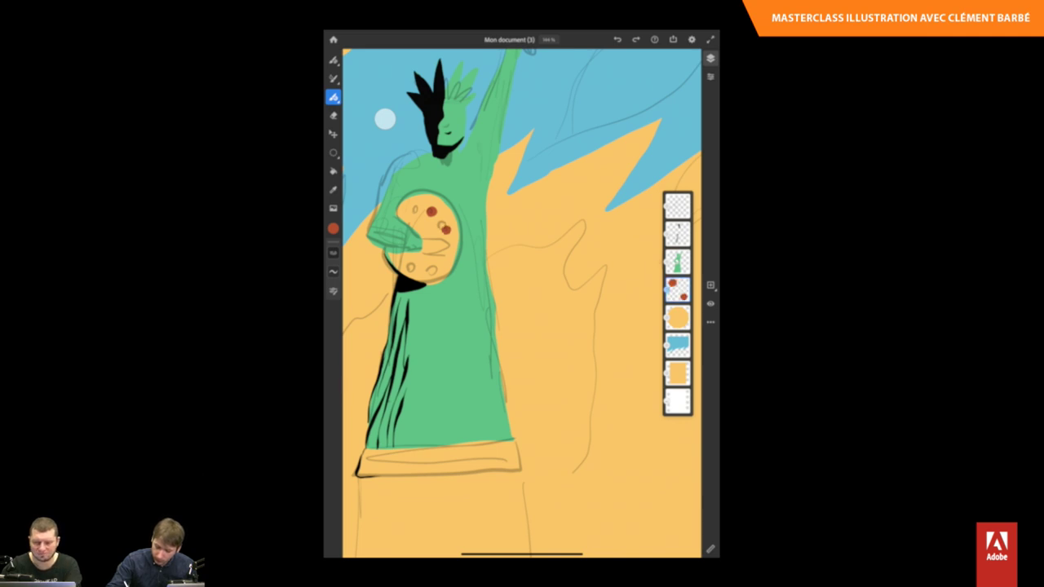
pyautogui.click(412, 220)
pyautogui.click(413, 267)
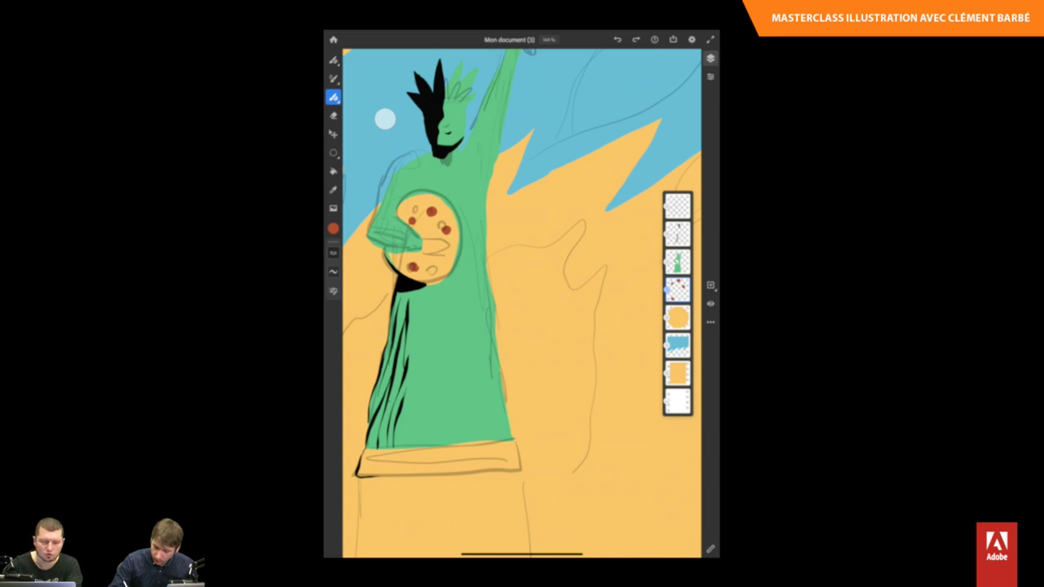
# Dab a fifth red dot on the palette and add a layer above the orange background.
pyautogui.click(441, 262)
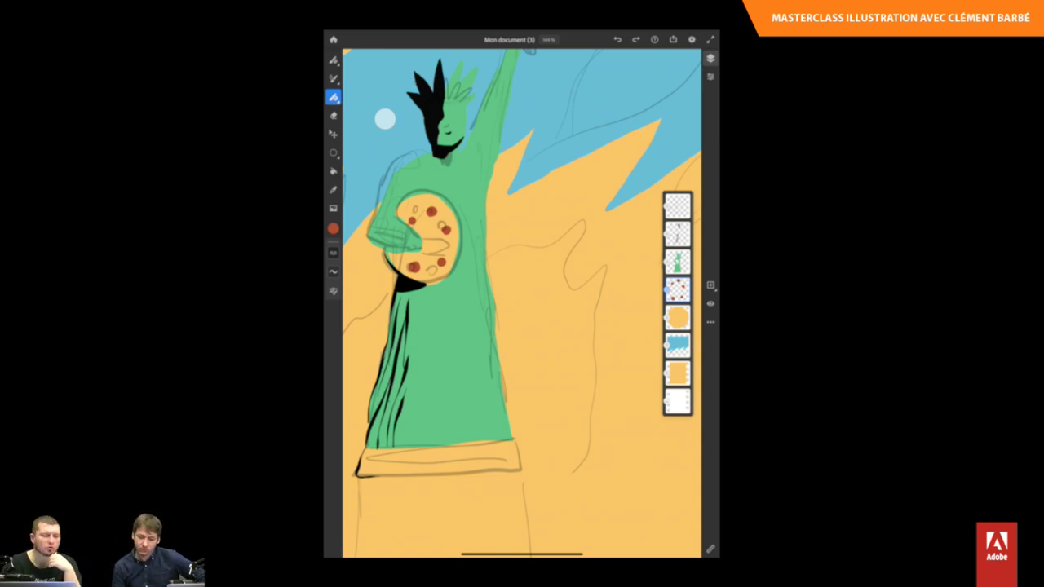
pyautogui.scroll(-2, 522, 302)
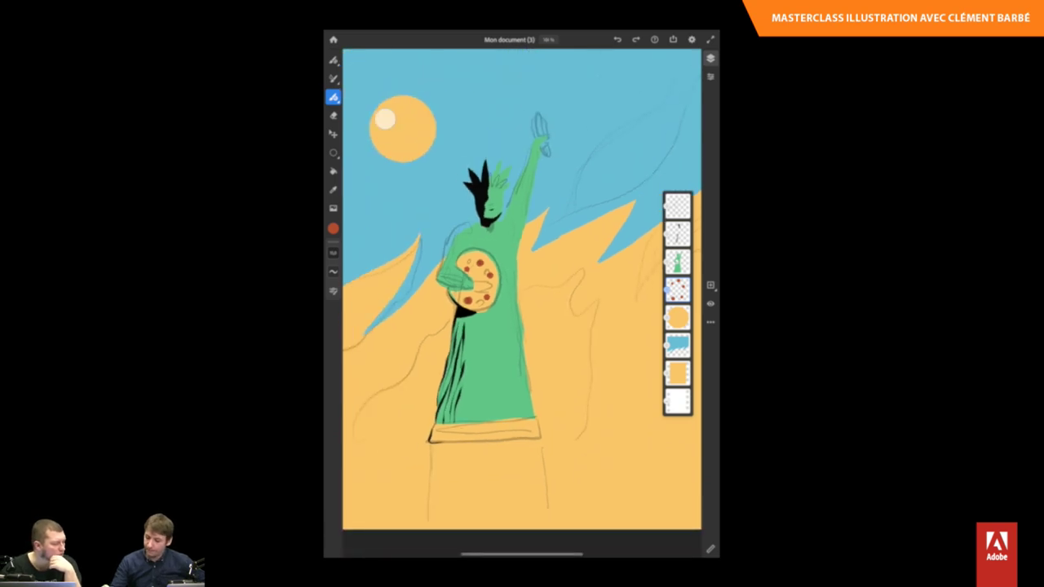
pyautogui.click(678, 373)
pyautogui.click(710, 284)
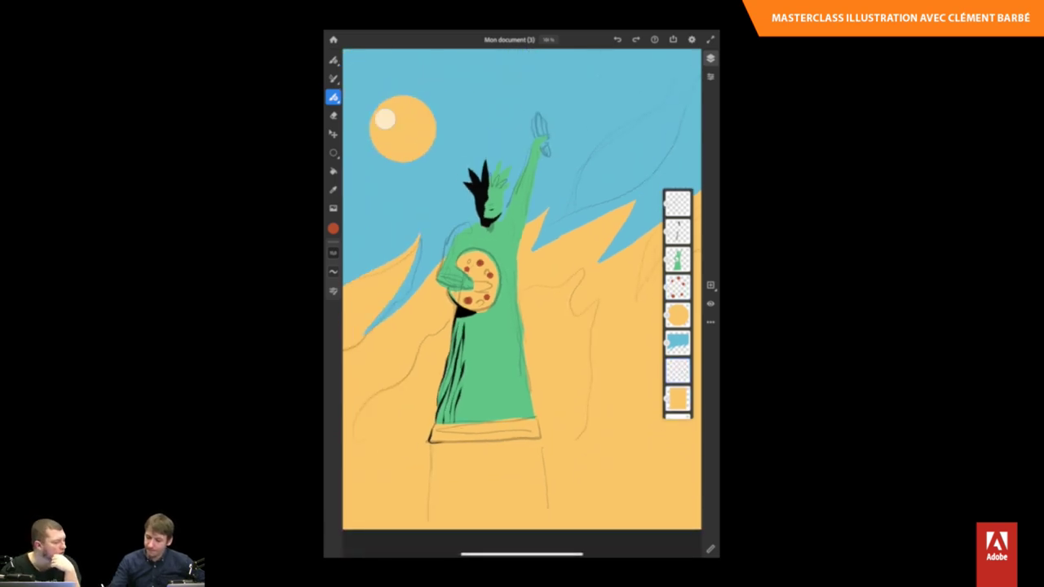
# Sketch a red zigzag flame outline across the lower-left sand.
pyautogui.scroll(-3, 522, 289)
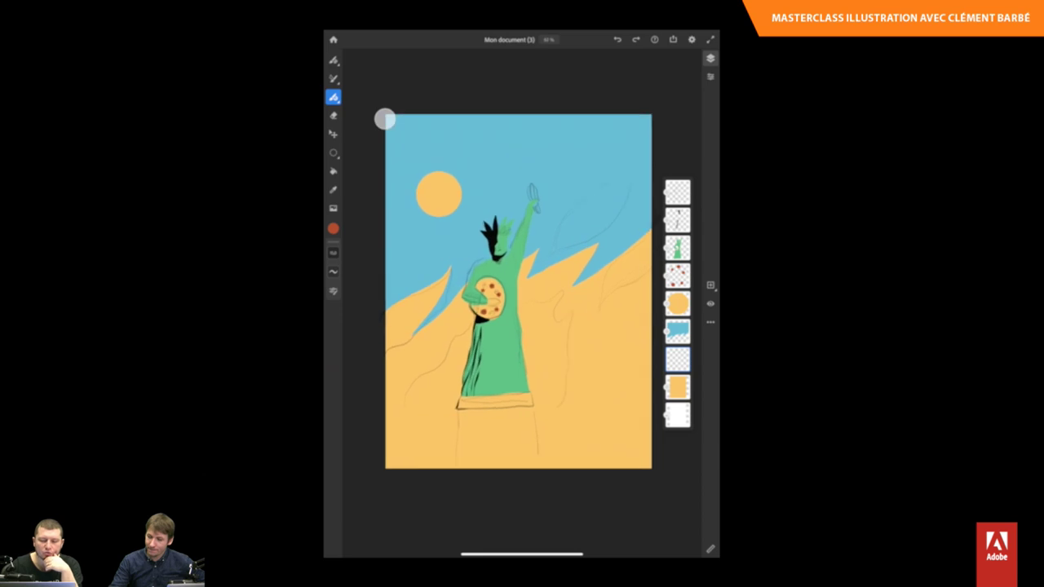
pyautogui.hscroll(1, 482, 290)
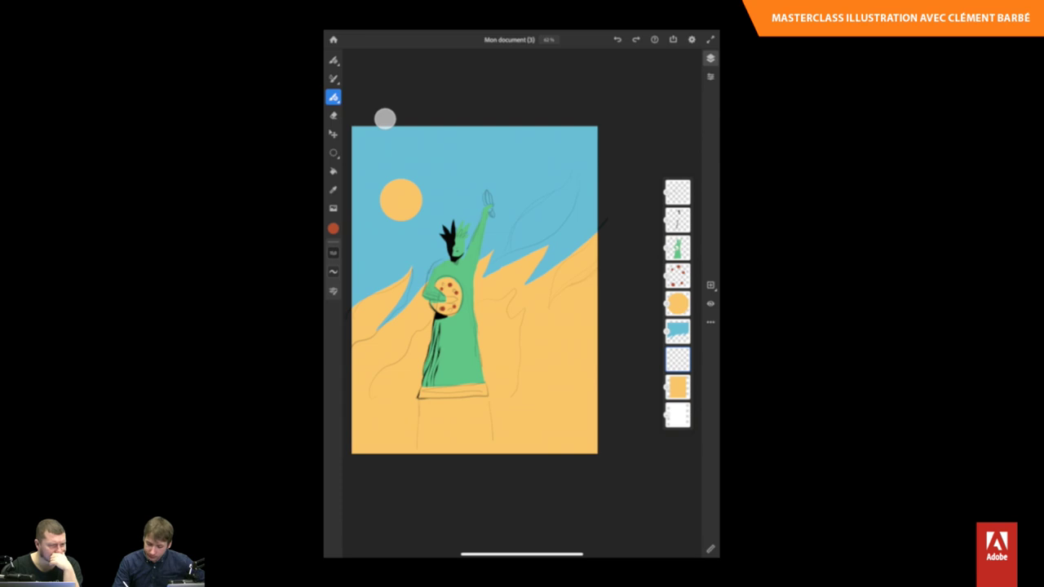
pyautogui.moveTo(353, 407)
pyautogui.mouseDown()
pyautogui.moveTo(419, 346)
pyautogui.moveTo(393, 400)
pyautogui.moveTo(407, 388)
pyautogui.moveTo(405, 423)
pyautogui.mouseUp()
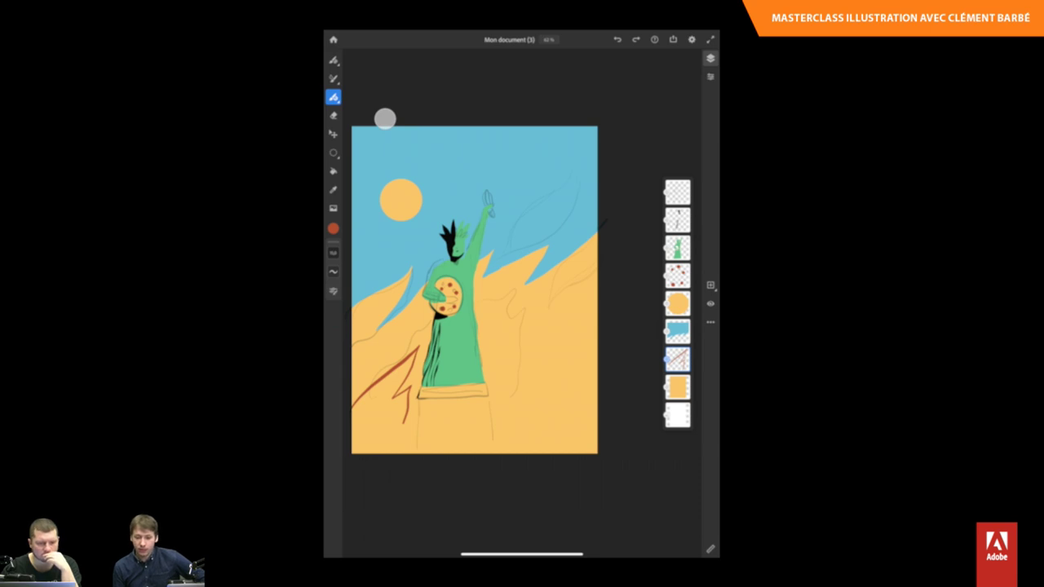
pyautogui.scroll(-3, 385, 119)
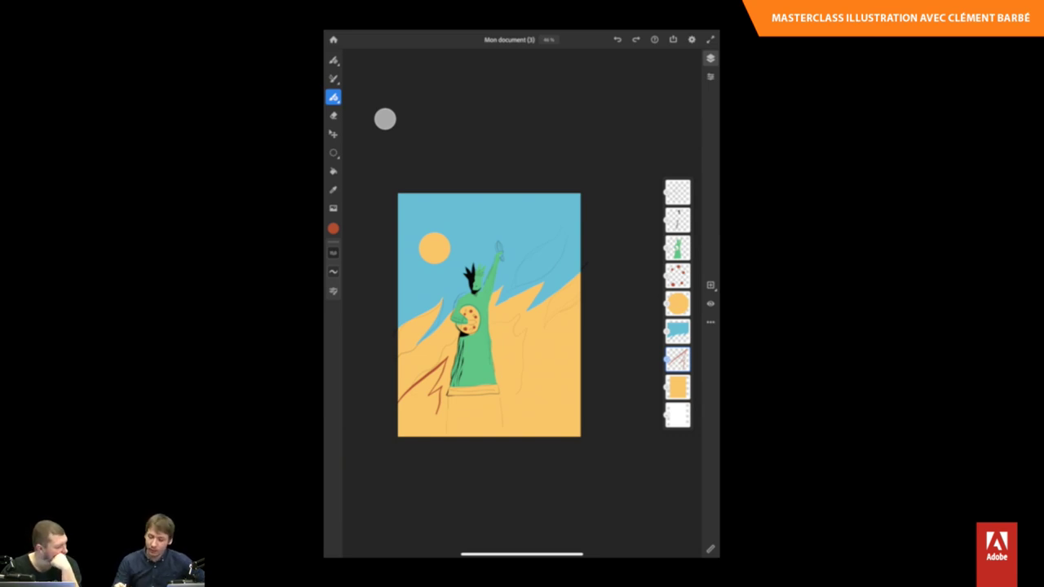
pyautogui.scroll(3, 490, 315)
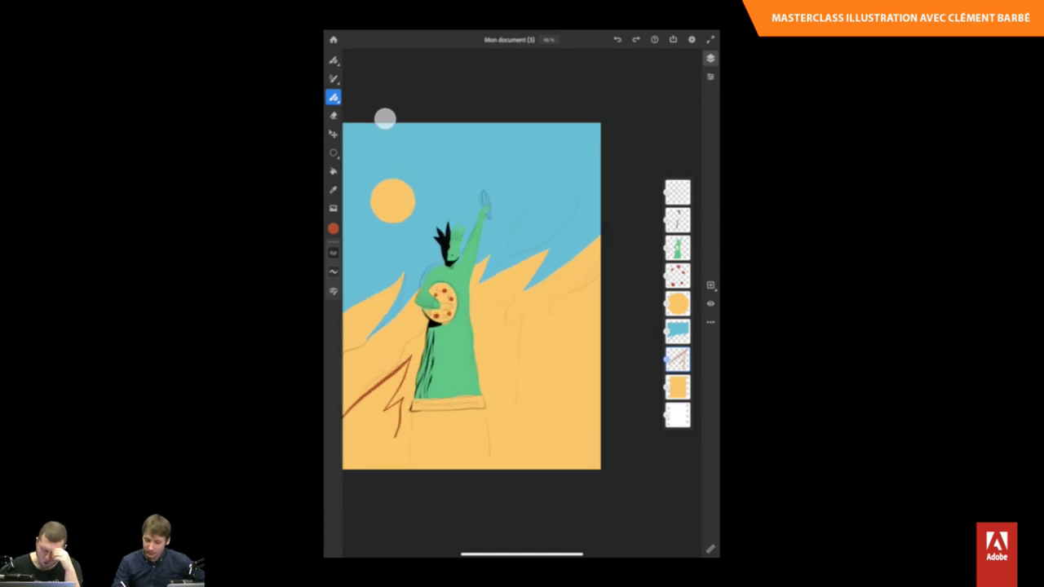
# Brush a zigzag flame edge across the bottom and fill everything below it dark red.
pyautogui.moveTo(378, 449)
pyautogui.mouseDown()
pyautogui.moveTo(519, 378)
pyautogui.moveTo(496, 444)
pyautogui.moveTo(581, 377)
pyautogui.moveTo(538, 488)
pyautogui.mouseUp()
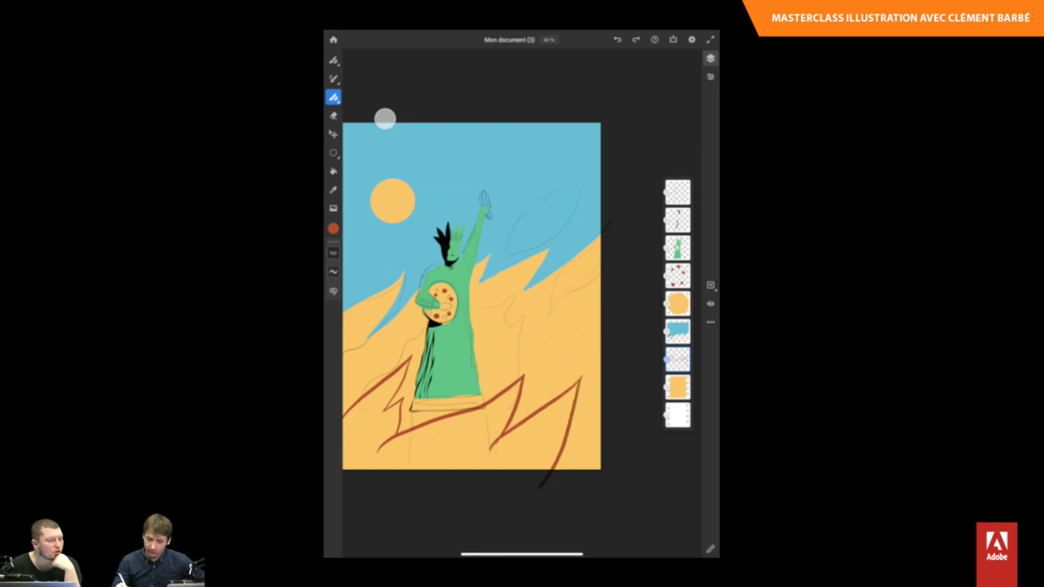
pyautogui.click(334, 171)
pyautogui.click(457, 441)
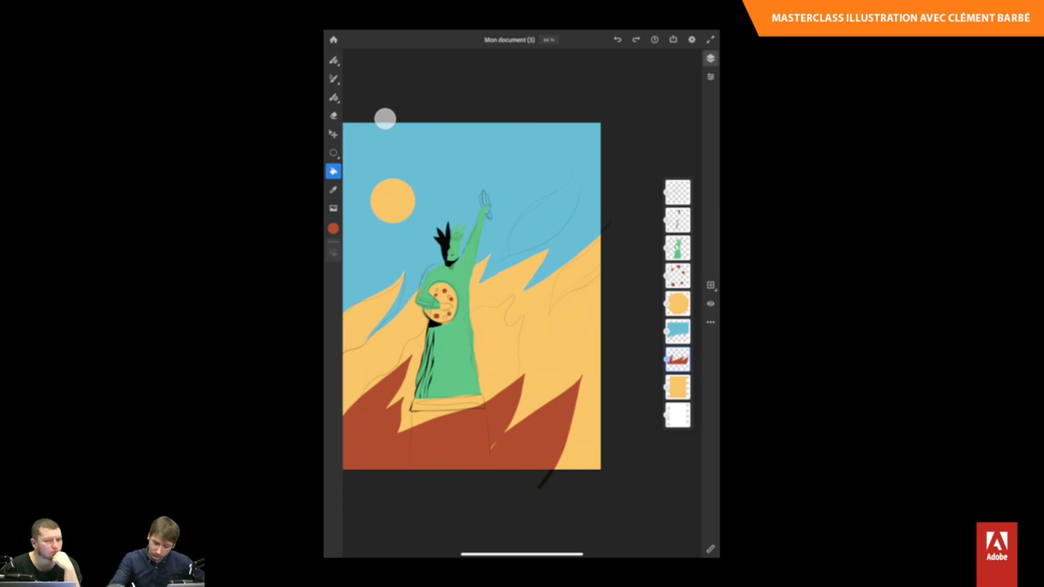
pyautogui.click(334, 97)
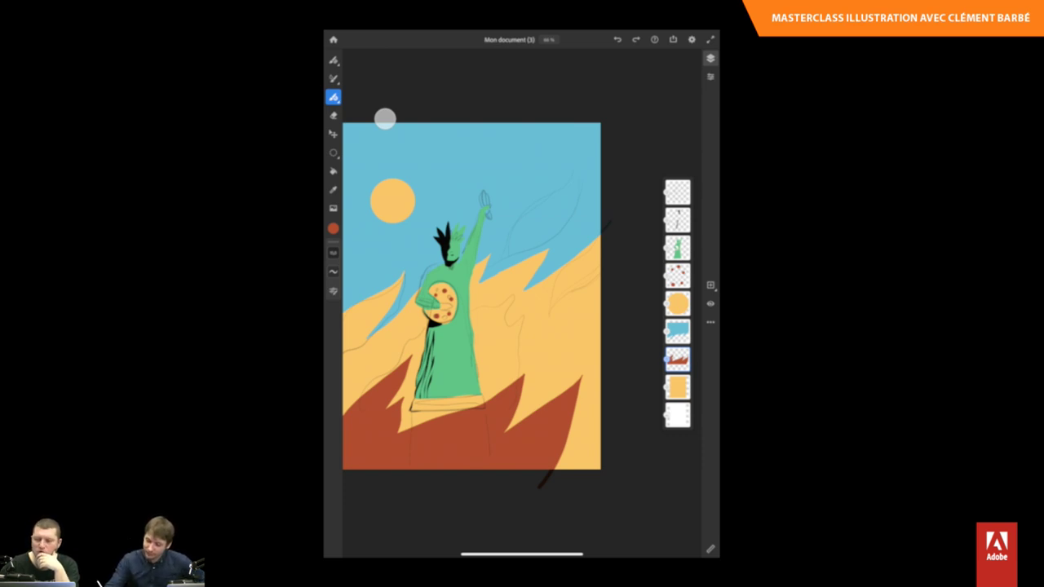
# On the dark details layer, paint a black leg with vertical strokes below the statue's base.
pyautogui.click(678, 221)
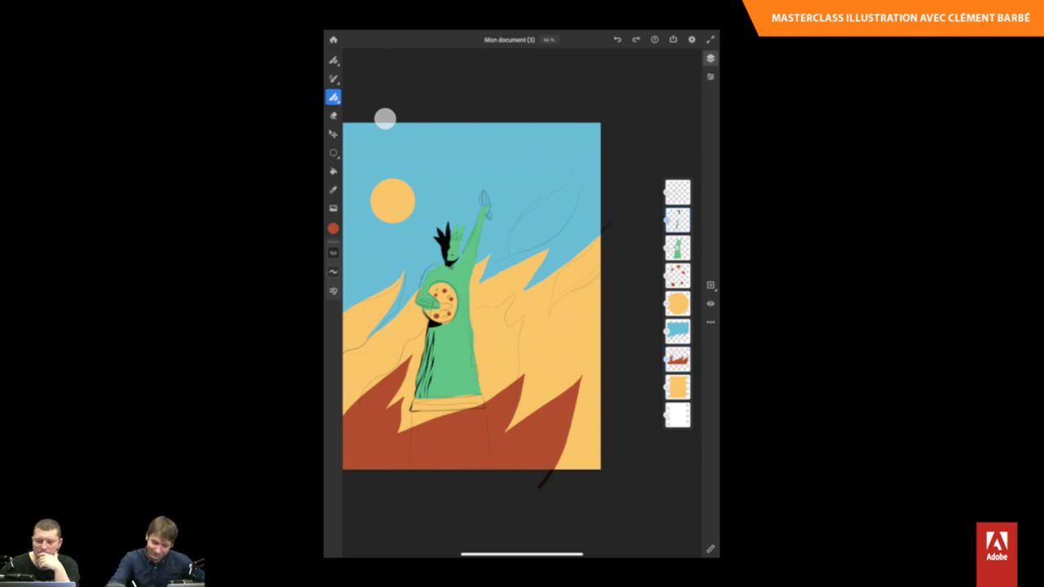
pyautogui.click(333, 229)
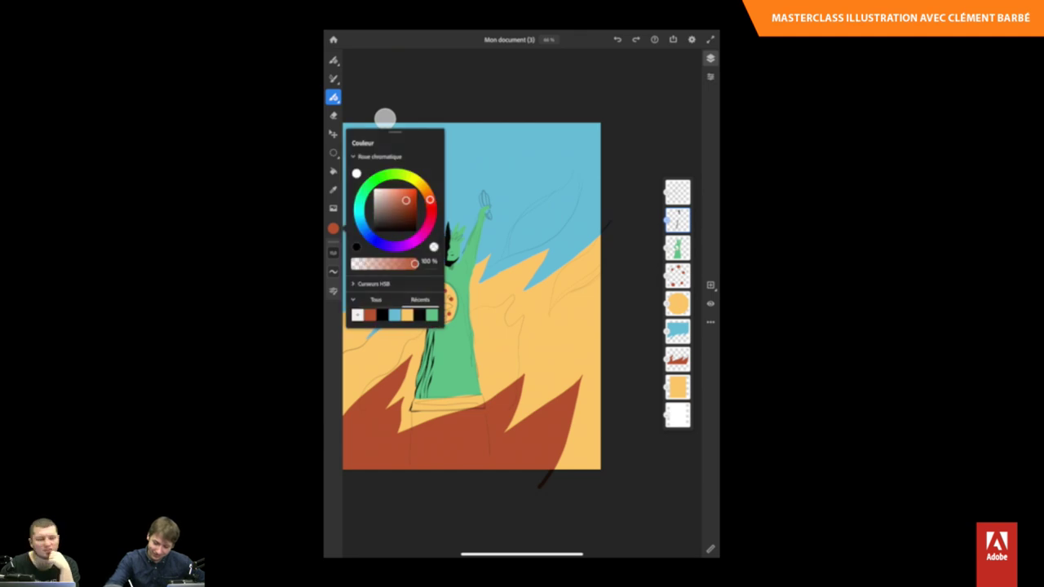
pyautogui.click(419, 315)
pyautogui.moveTo(413, 409); pyautogui.dragTo(416, 478)
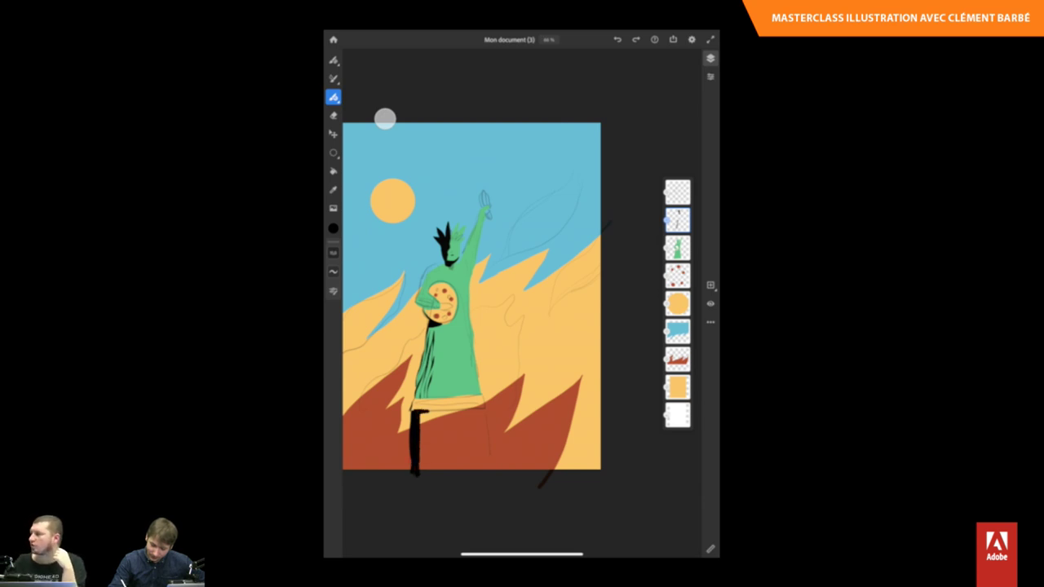
pyautogui.moveTo(423, 413)
pyautogui.mouseDown()
pyautogui.moveTo(439, 415)
pyautogui.moveTo(420, 473)
pyautogui.mouseUp()
pyautogui.moveTo(423, 425); pyautogui.dragTo(424, 470)
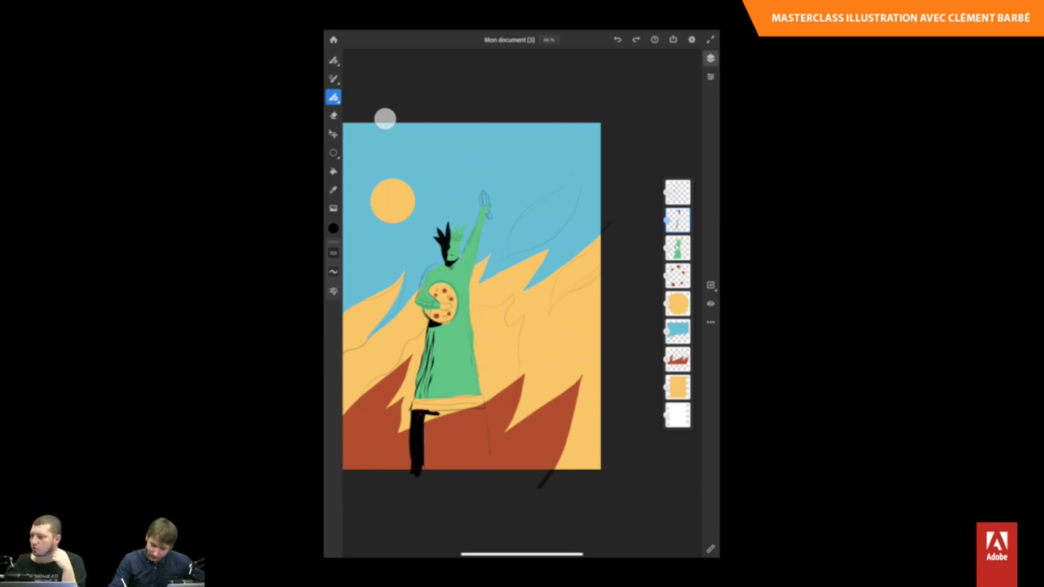
pyautogui.moveTo(426, 418)
pyautogui.mouseDown()
pyautogui.moveTo(426, 481)
pyautogui.moveTo(427, 423)
pyautogui.moveTo(428, 467)
pyautogui.mouseUp()
pyautogui.moveTo(429, 415); pyautogui.dragTo(430, 471)
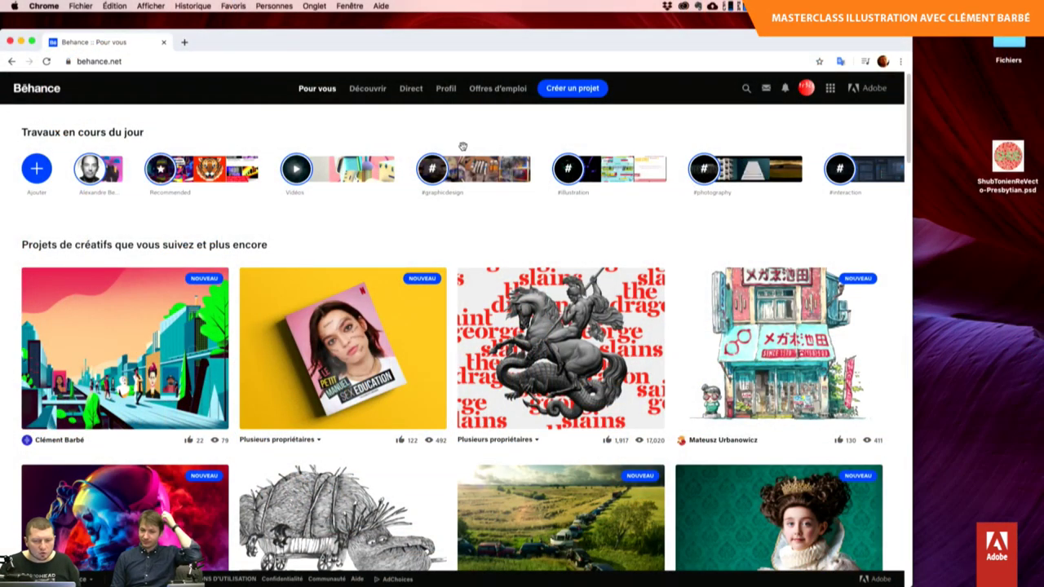
pyautogui.click(413, 96)
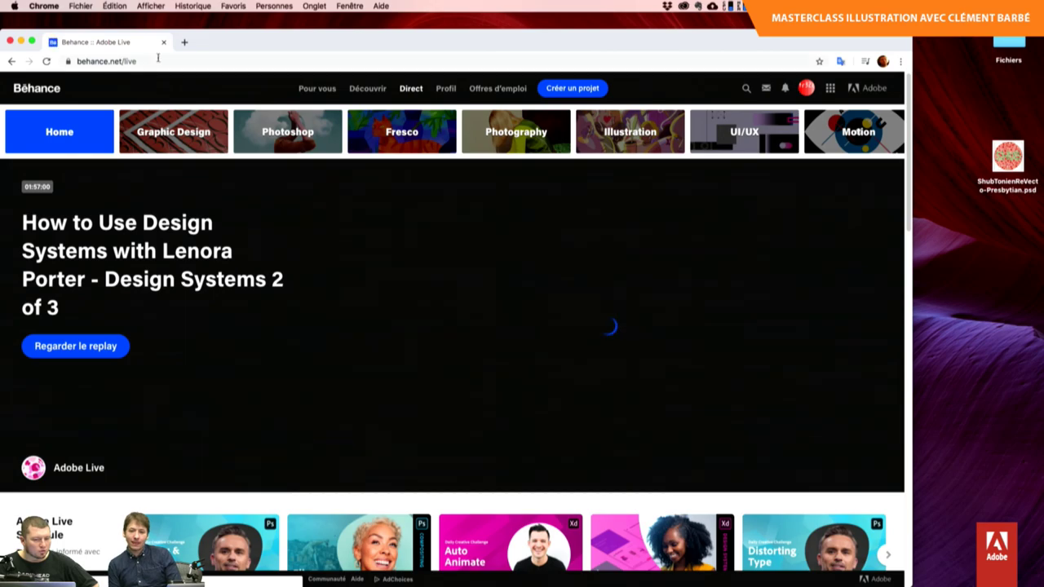
pyautogui.scroll(-2, 569, 345)
pyautogui.scroll(-2, 569, 345)
pyautogui.scroll(2, 570, 343)
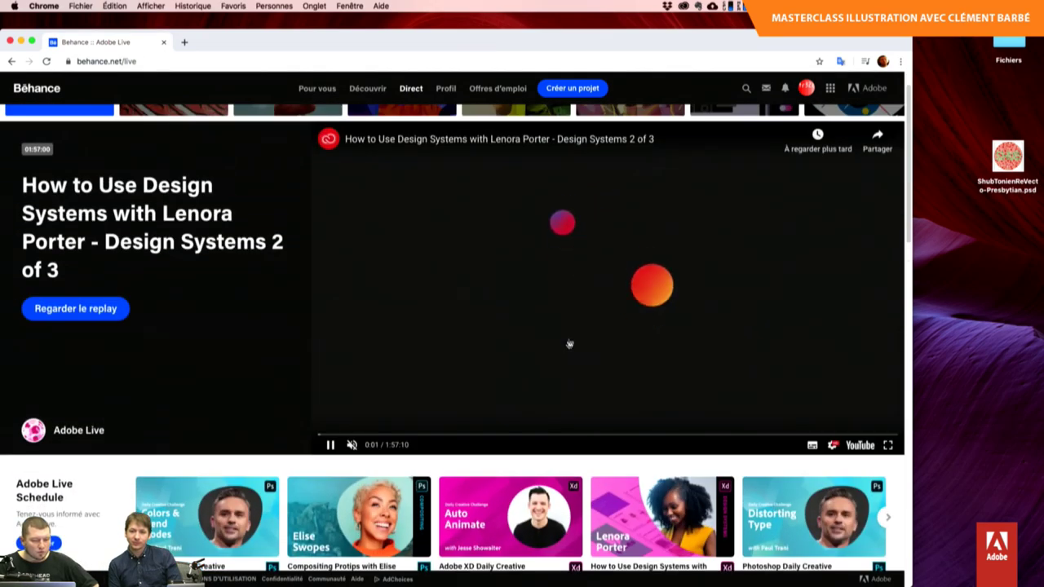
pyautogui.scroll(-3, 390, 465)
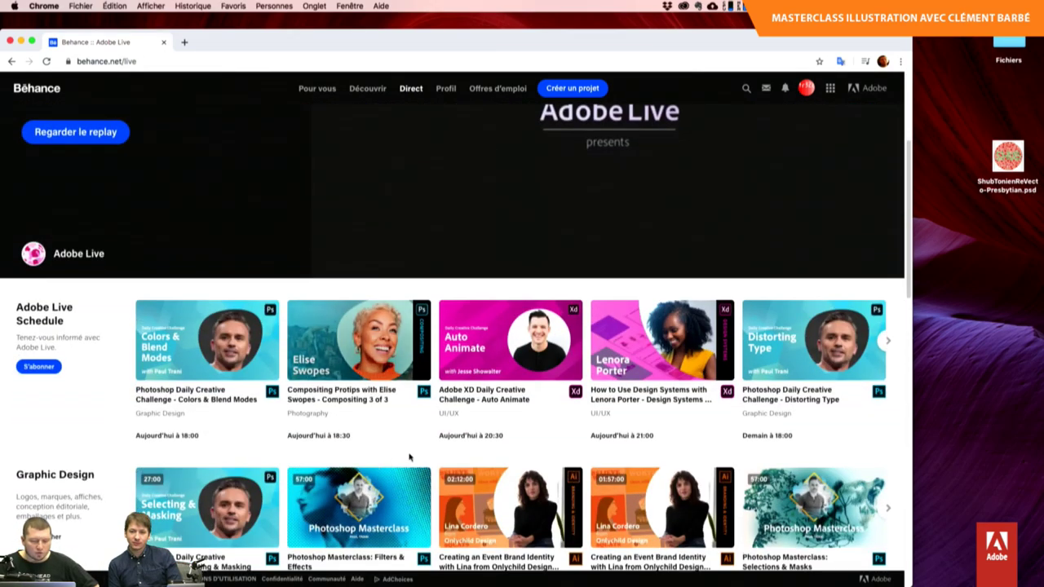
pyautogui.scroll(-2, 409, 457)
pyautogui.scroll(-1, 424, 445)
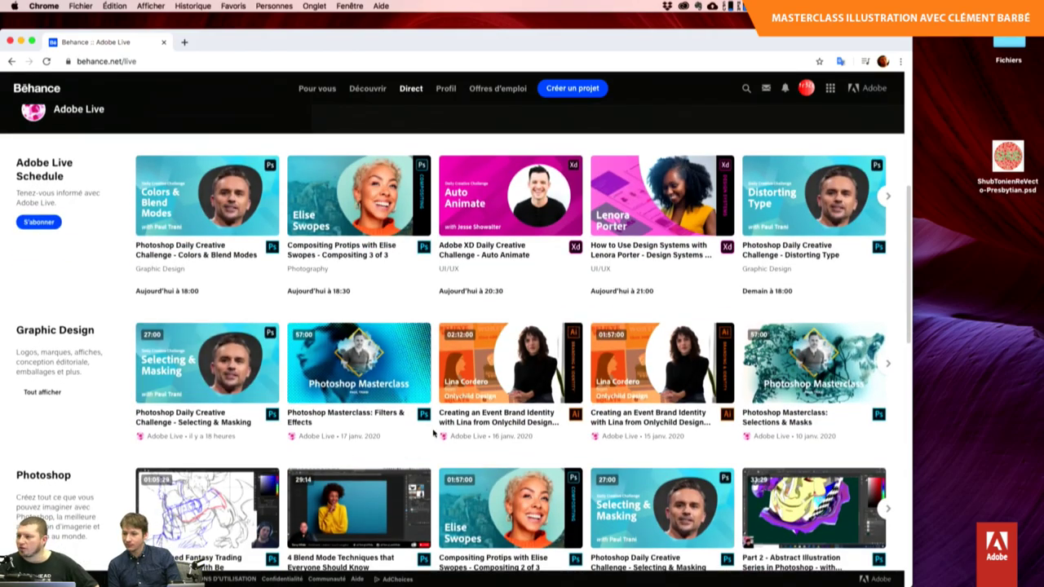
pyautogui.scroll(-4, 434, 433)
pyautogui.scroll(-2, 433, 434)
pyautogui.scroll(-1, 434, 433)
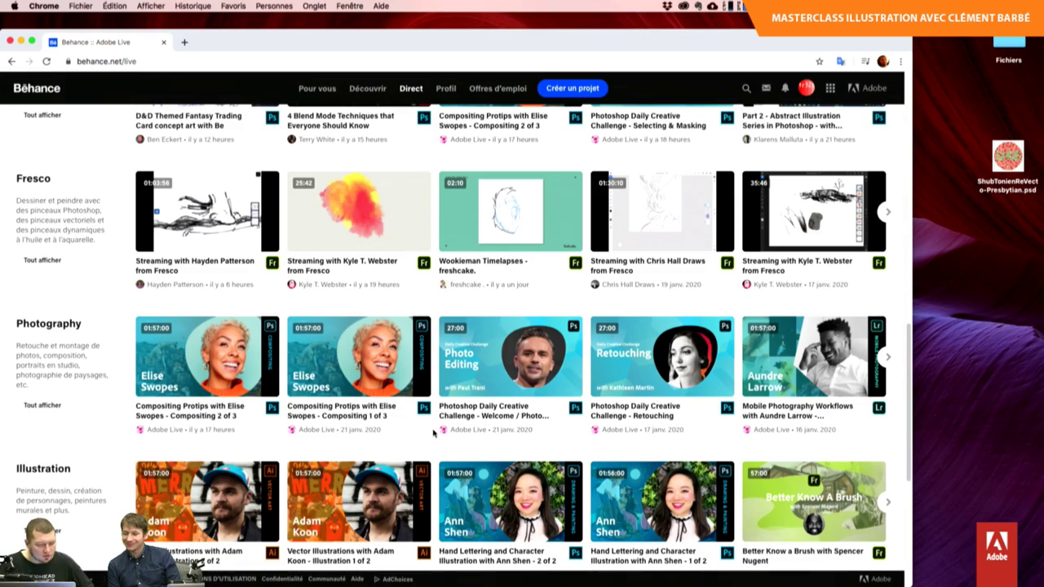
pyautogui.scroll(-2, 434, 433)
pyautogui.scroll(-1, 434, 433)
pyautogui.scroll(-2, 433, 433)
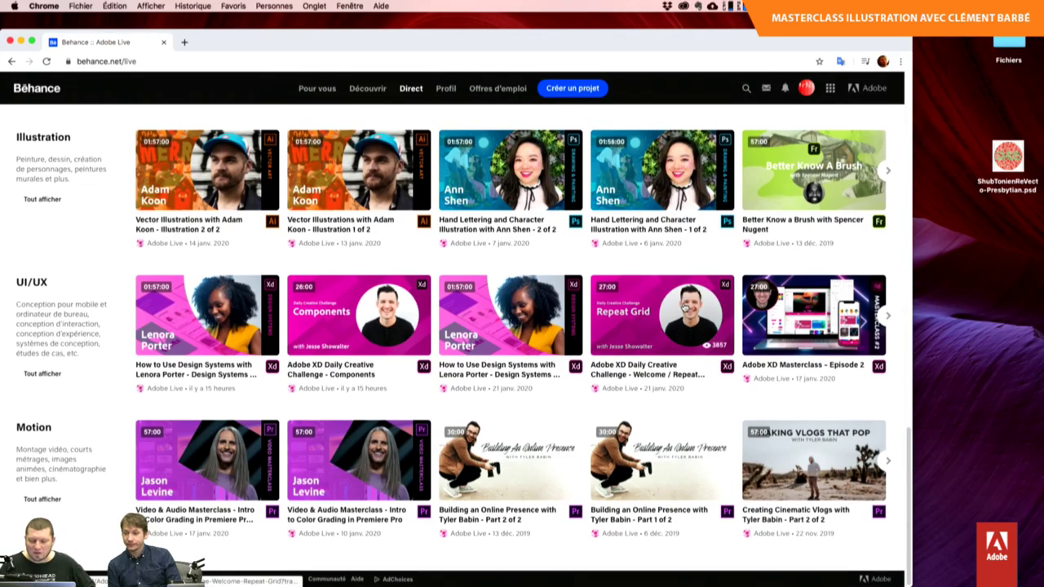
pyautogui.click(889, 170)
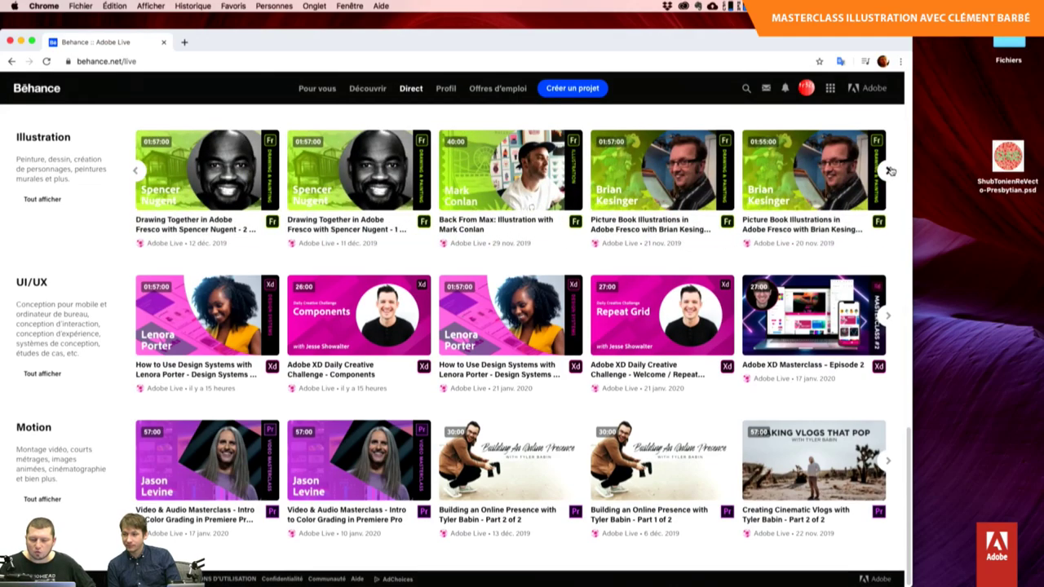
pyautogui.scroll(2, 892, 171)
pyautogui.scroll(3, 891, 170)
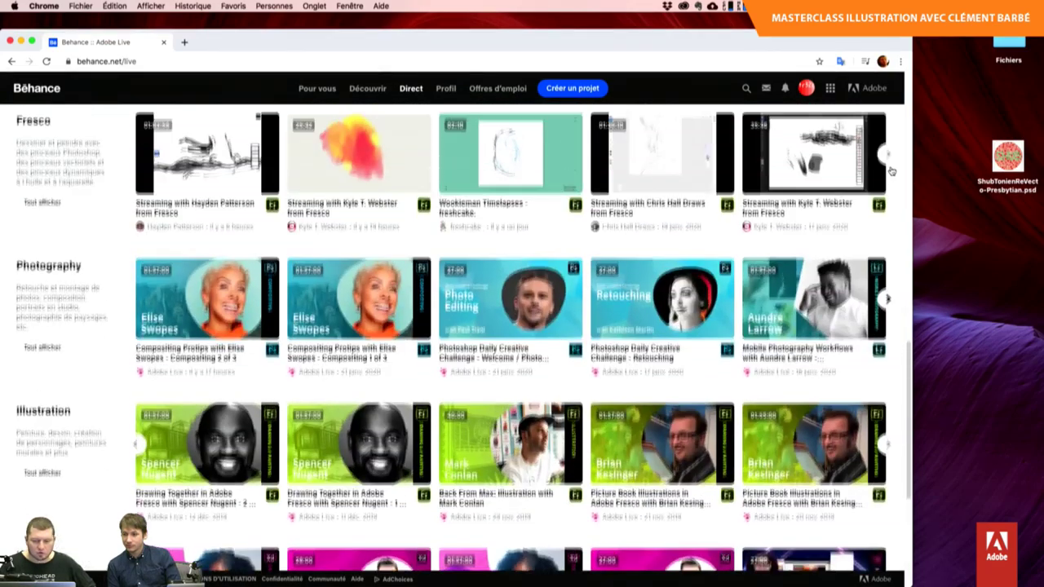
pyautogui.scroll(2, 891, 171)
pyautogui.scroll(2, 891, 171)
pyautogui.scroll(2, 828, 287)
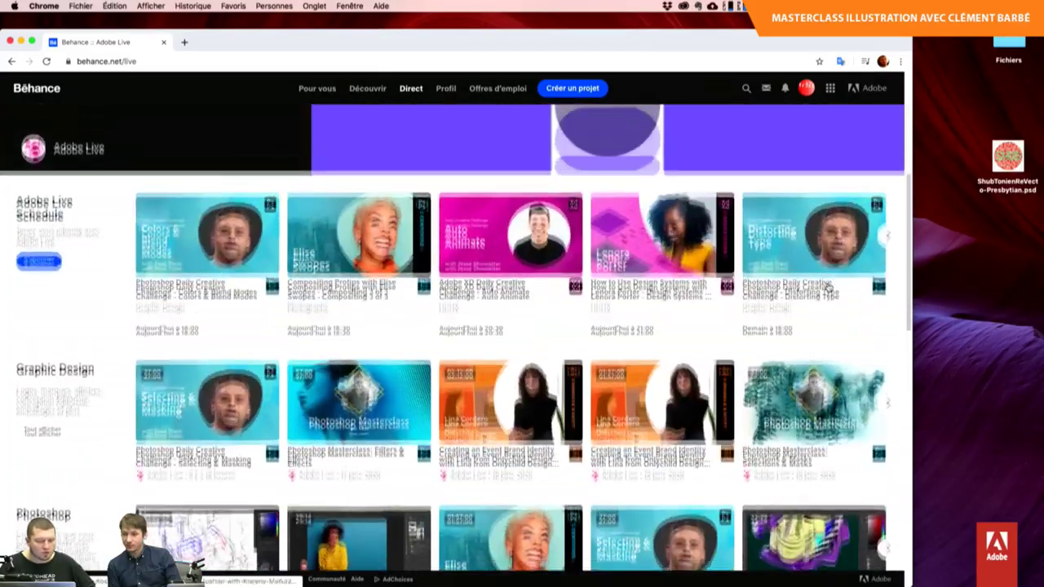
pyautogui.scroll(4, 828, 287)
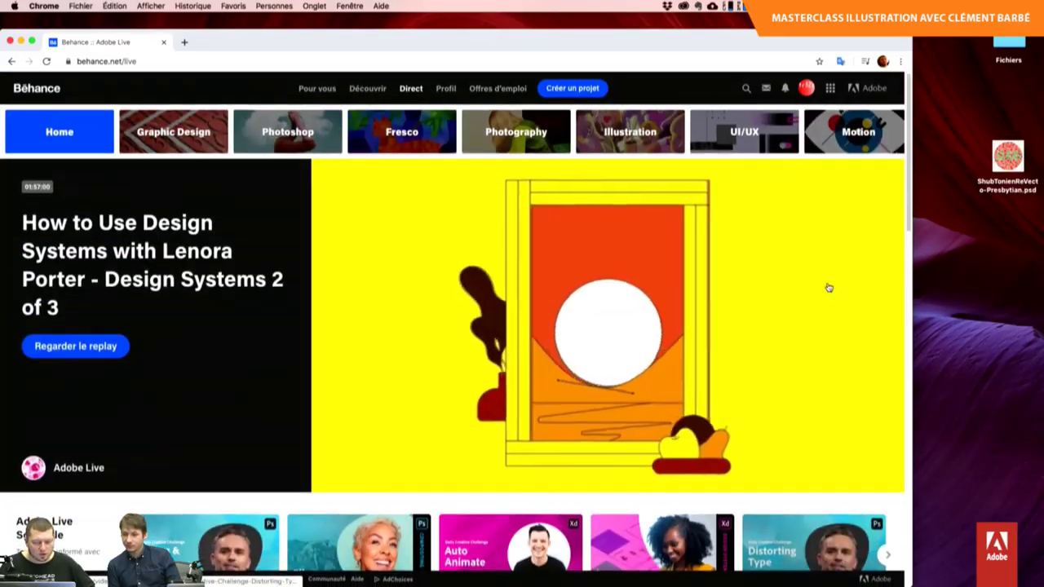
pyautogui.scroll(-4, 829, 287)
pyautogui.scroll(-1, 741, 370)
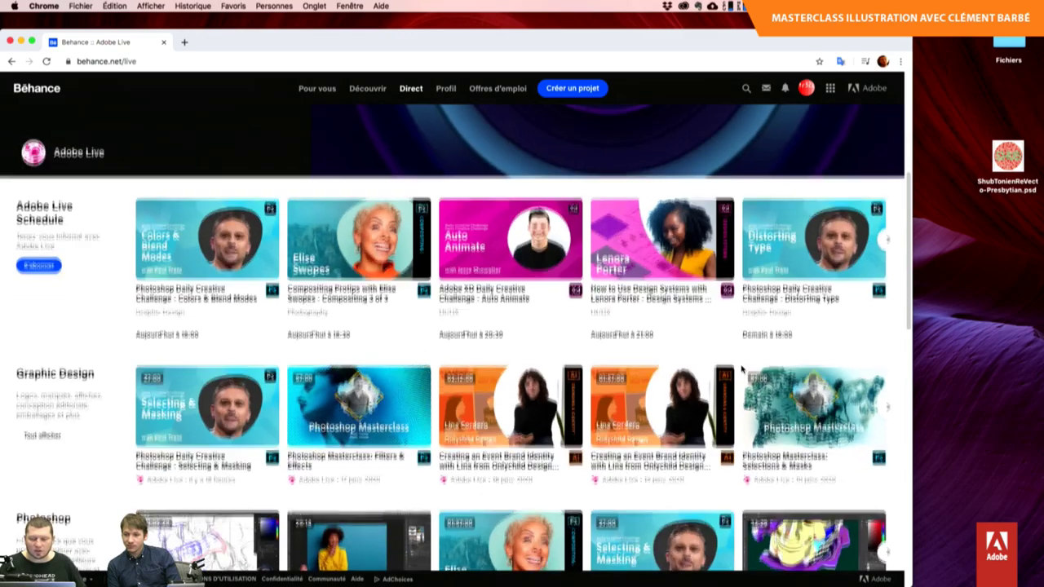
pyautogui.scroll(1, 869, 314)
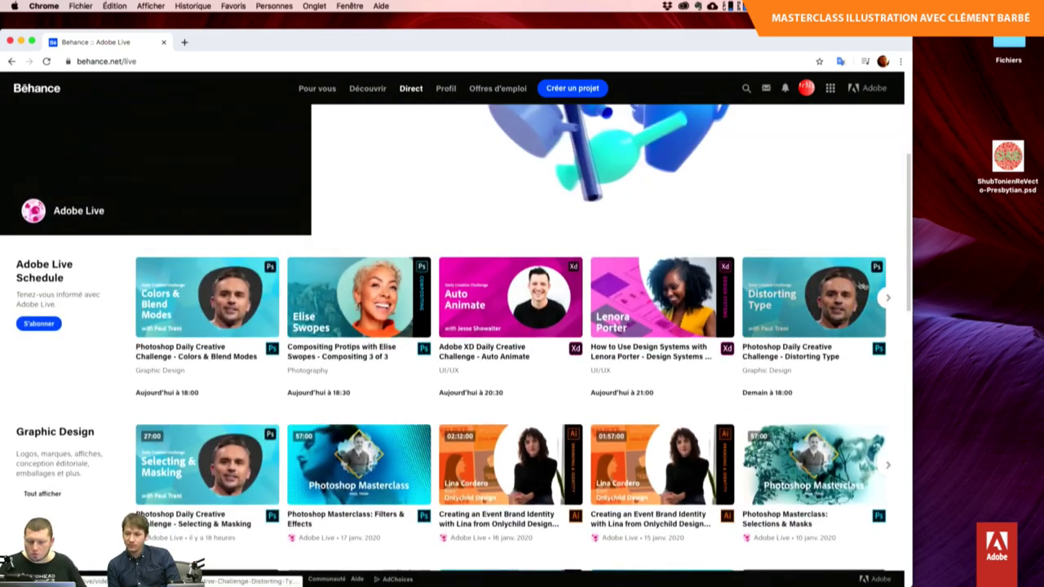
# Page the Adobe Live schedule carousel forward to the mid-February sessions.
pyautogui.click(889, 298)
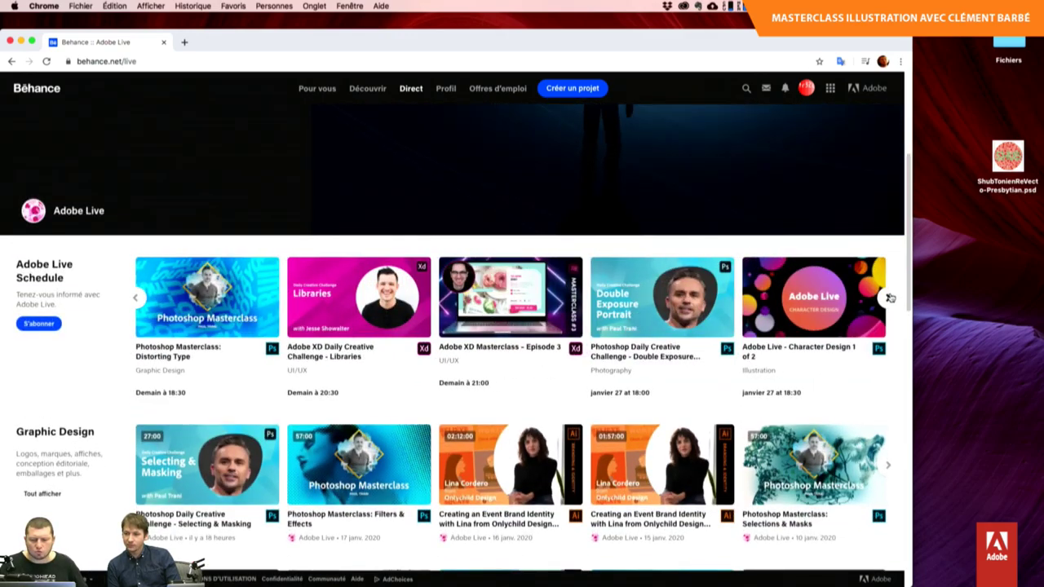
pyautogui.click(890, 297)
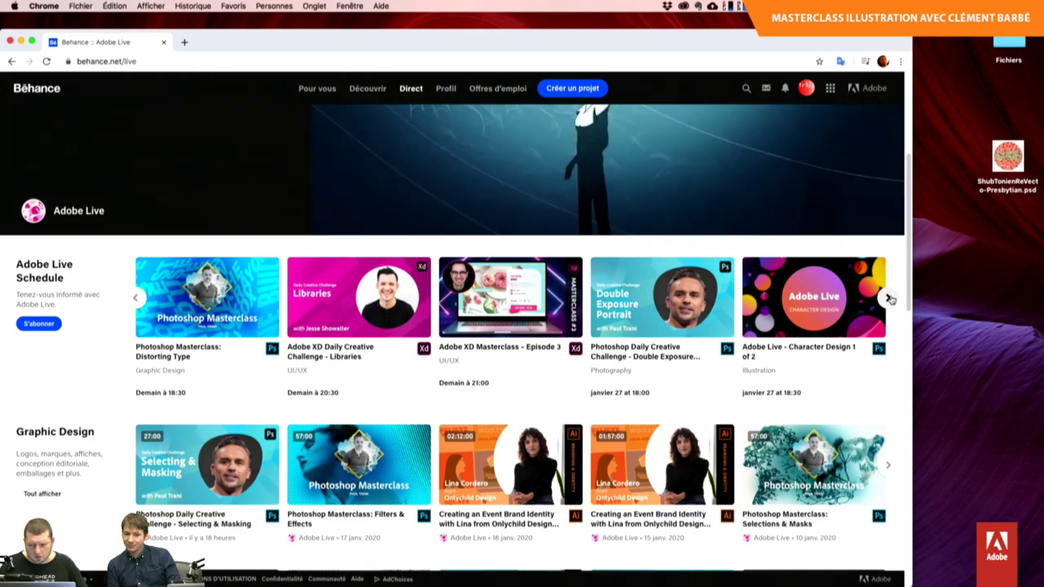
pyautogui.click(890, 299)
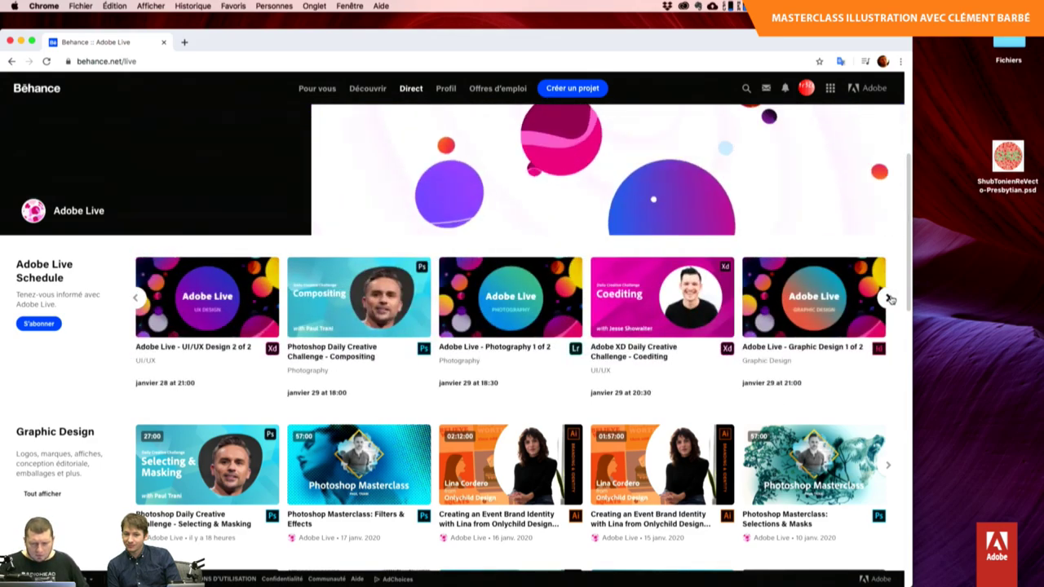
pyautogui.click(889, 299)
pyautogui.click(889, 299)
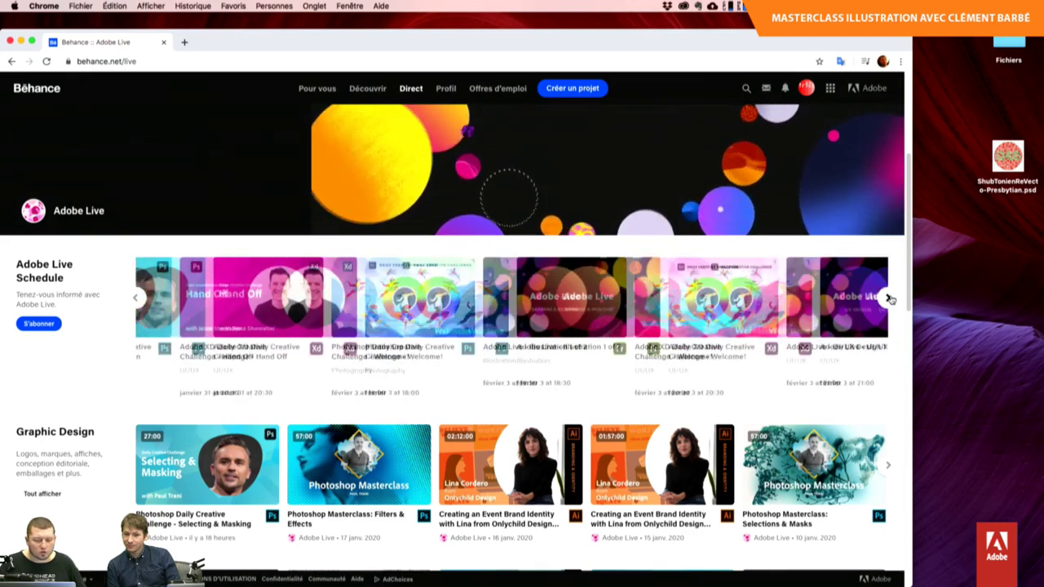
pyautogui.click(890, 299)
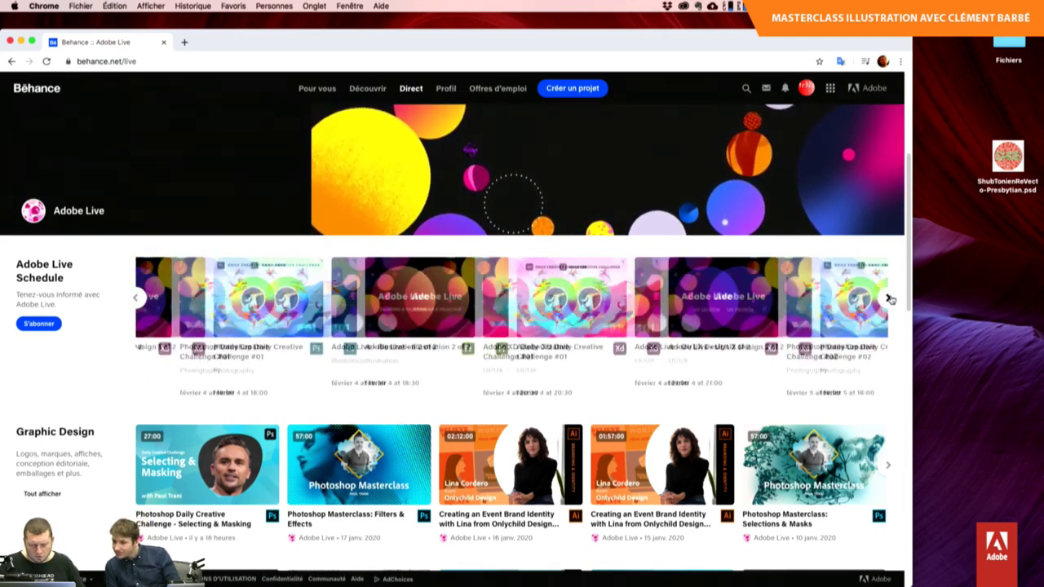
pyautogui.click(889, 299)
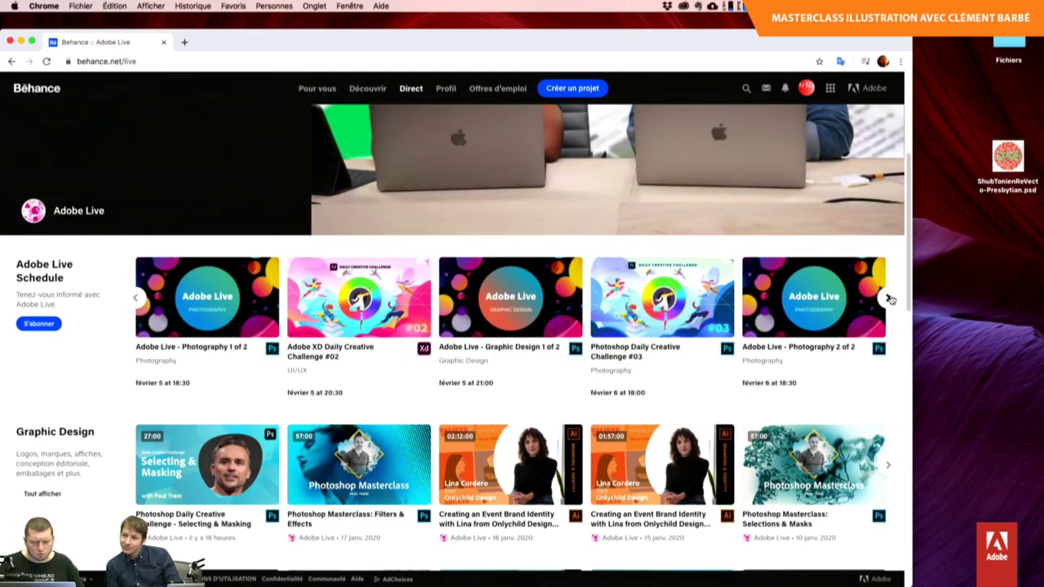
pyautogui.click(889, 299)
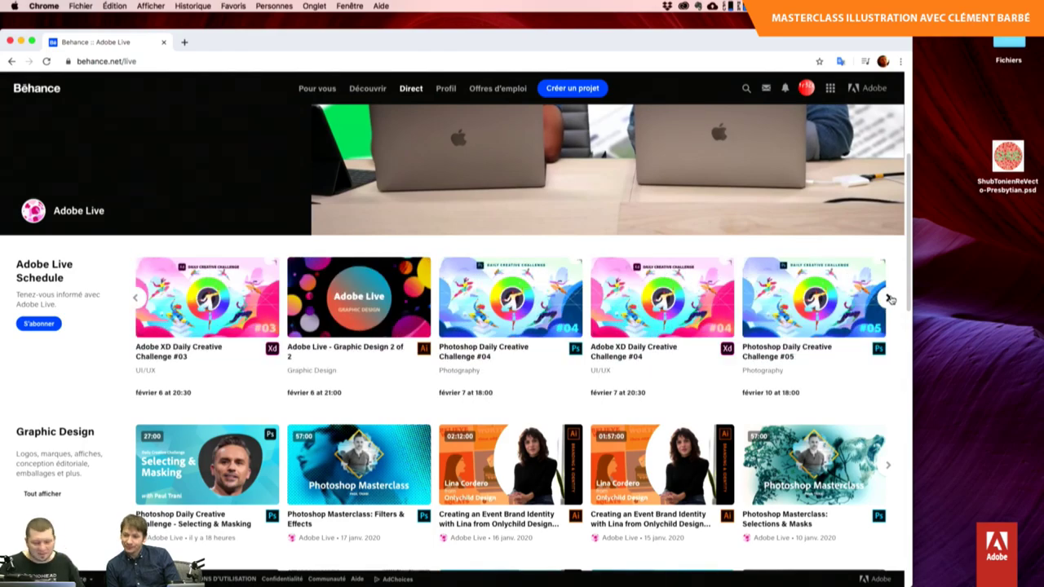
pyautogui.click(890, 299)
pyautogui.click(890, 300)
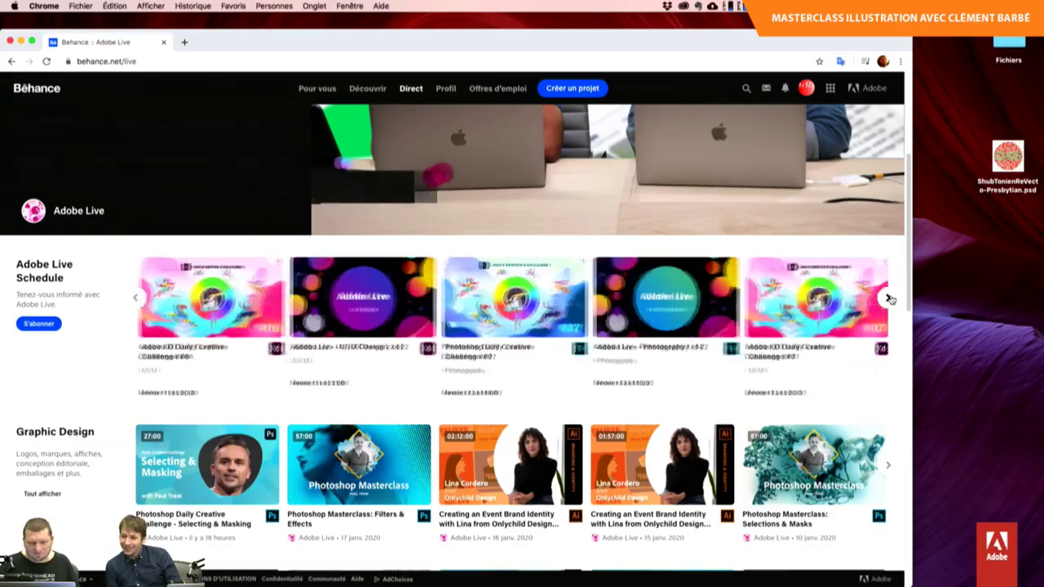
pyautogui.click(890, 300)
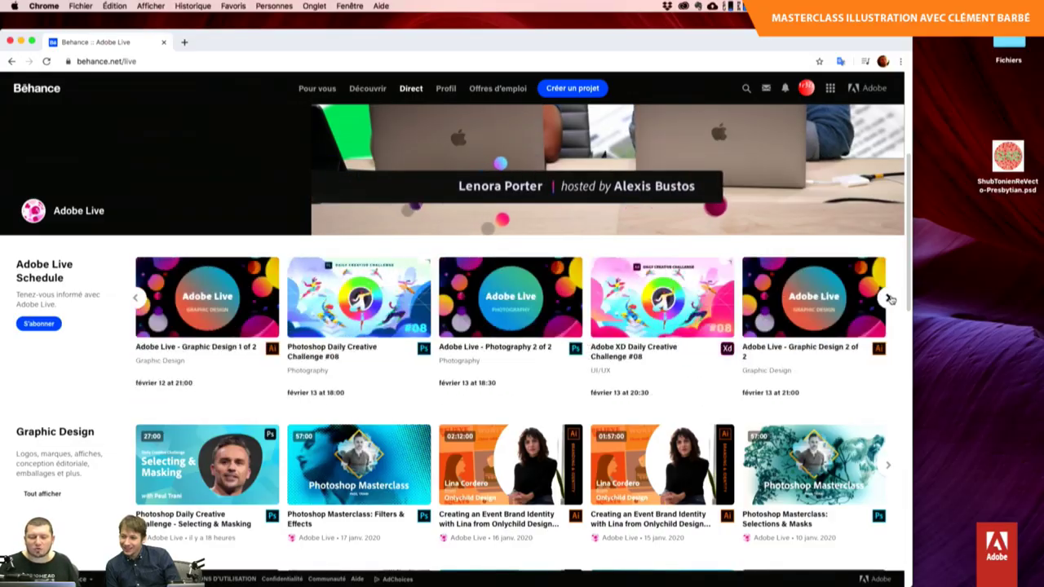
pyautogui.click(891, 299)
# Scroll down and page the Motion replays row forward twice.
pyautogui.scroll(-5, 890, 300)
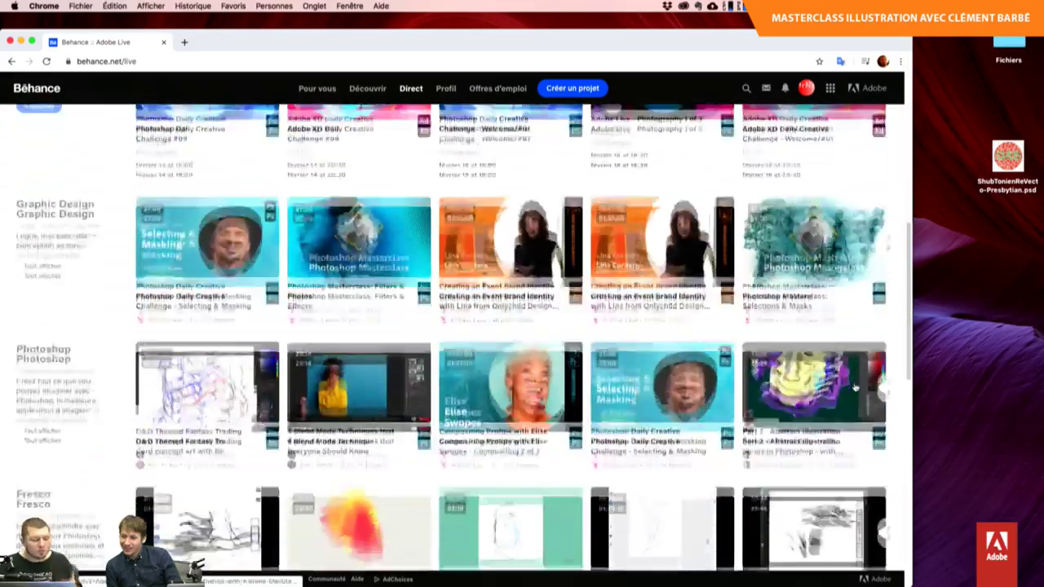
pyautogui.scroll(-6, 855, 389)
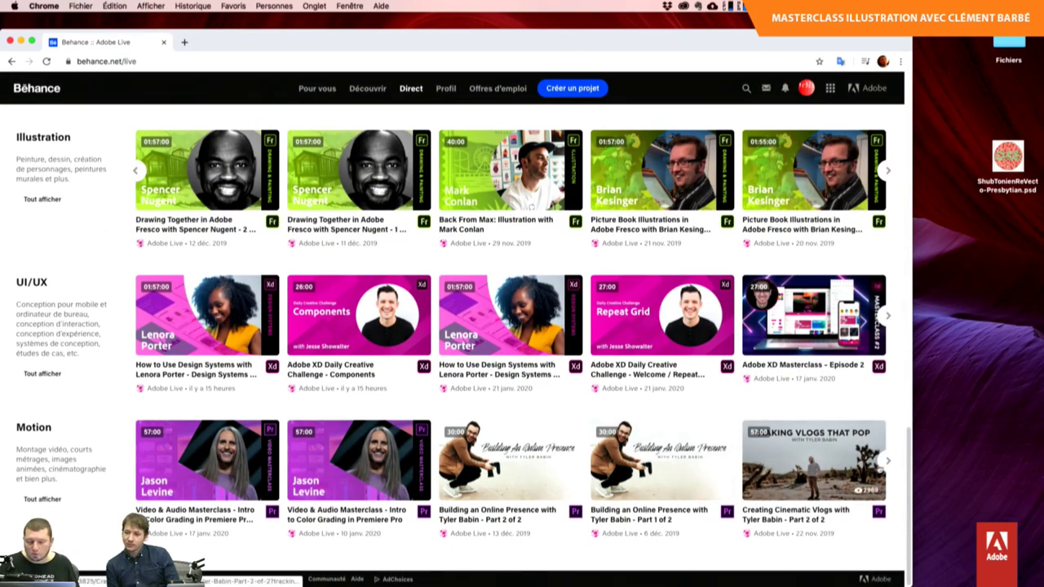
pyautogui.click(887, 462)
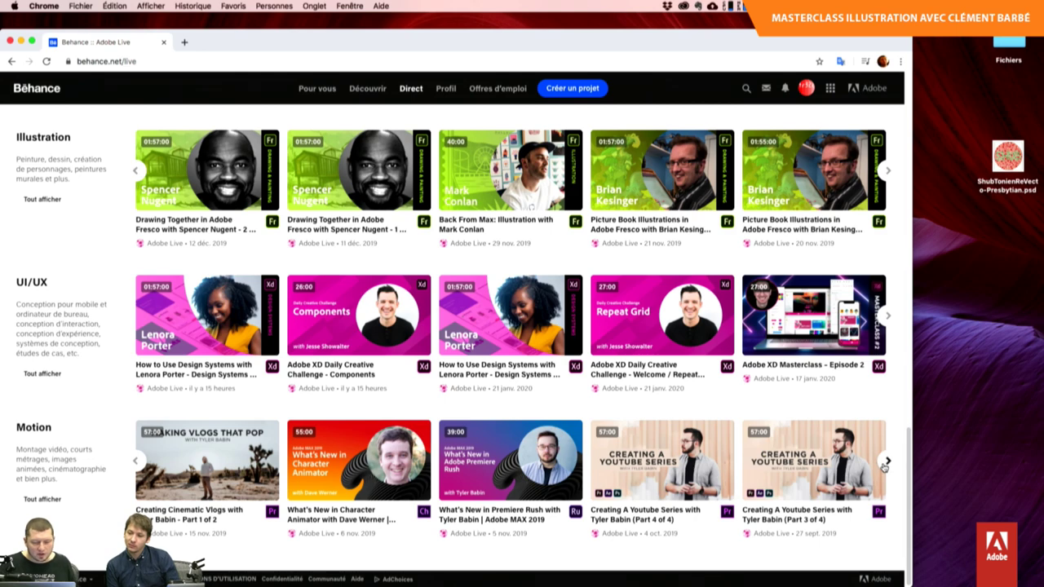
pyautogui.click(887, 461)
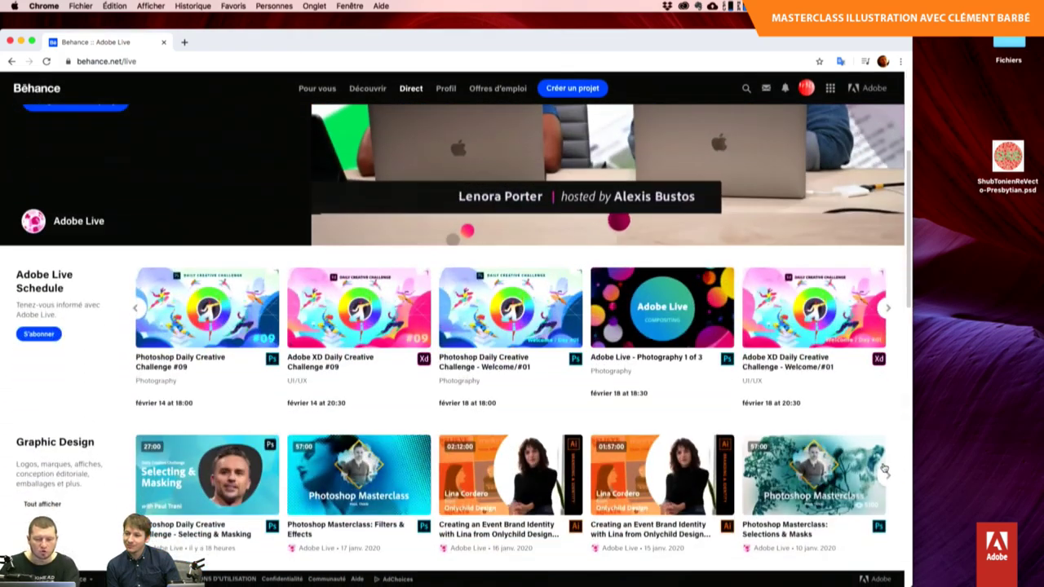
# In a new tab, go to the AdobeFrance YouTube channel's ACCUEIL page and browse it.
pyautogui.press('cmd+t')
pyautogui.write('y')
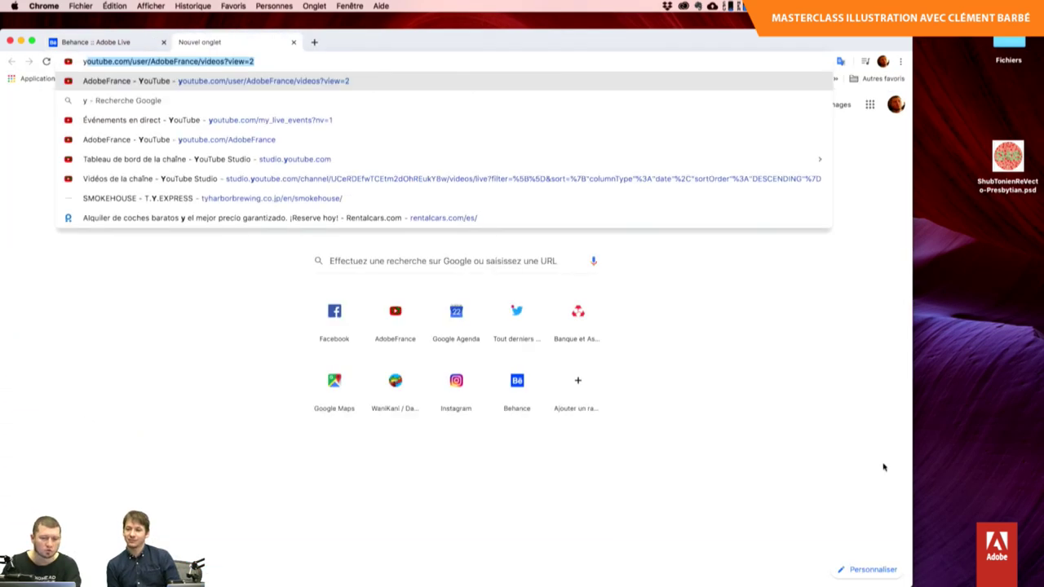
pyautogui.press('Return')
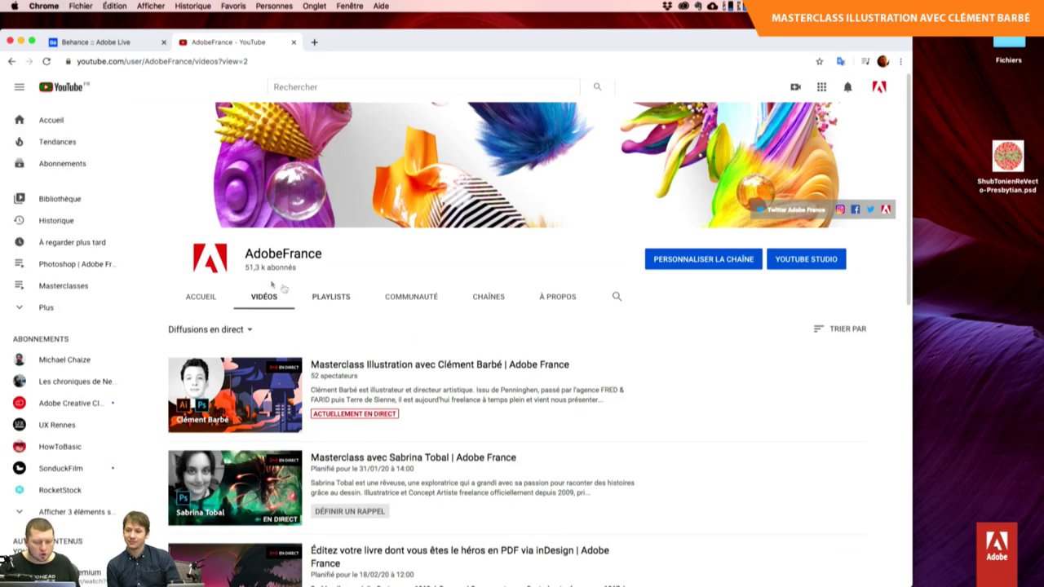
pyautogui.click(210, 302)
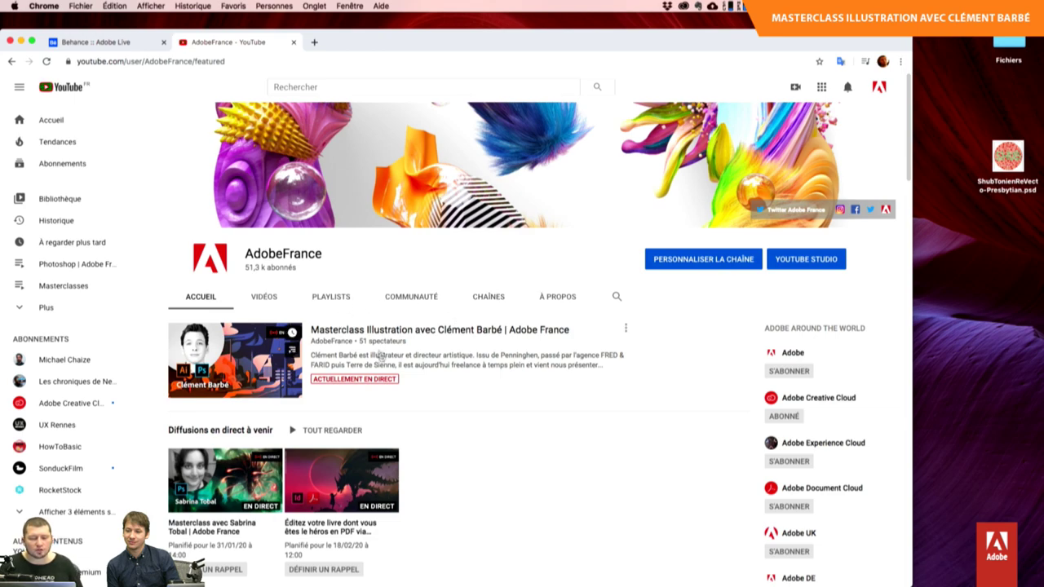
pyautogui.scroll(-2, 310, 302)
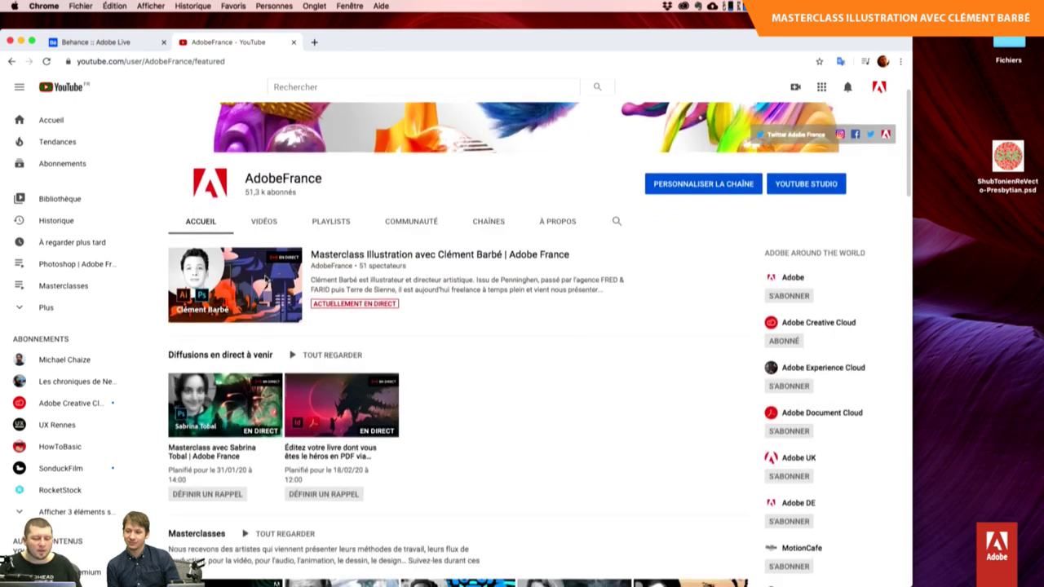
pyautogui.scroll(-5, 367, 326)
pyautogui.scroll(1, 408, 341)
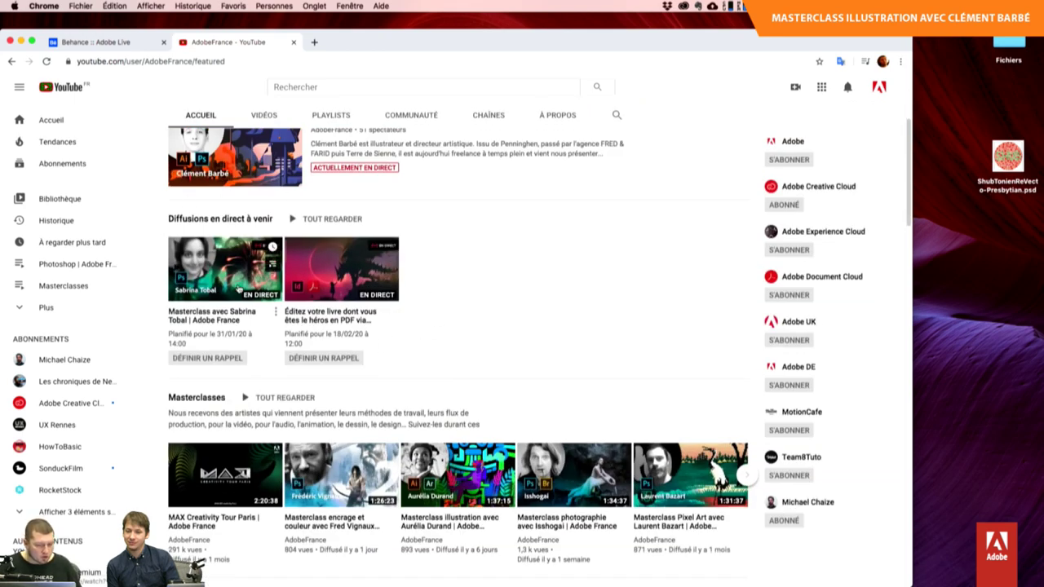